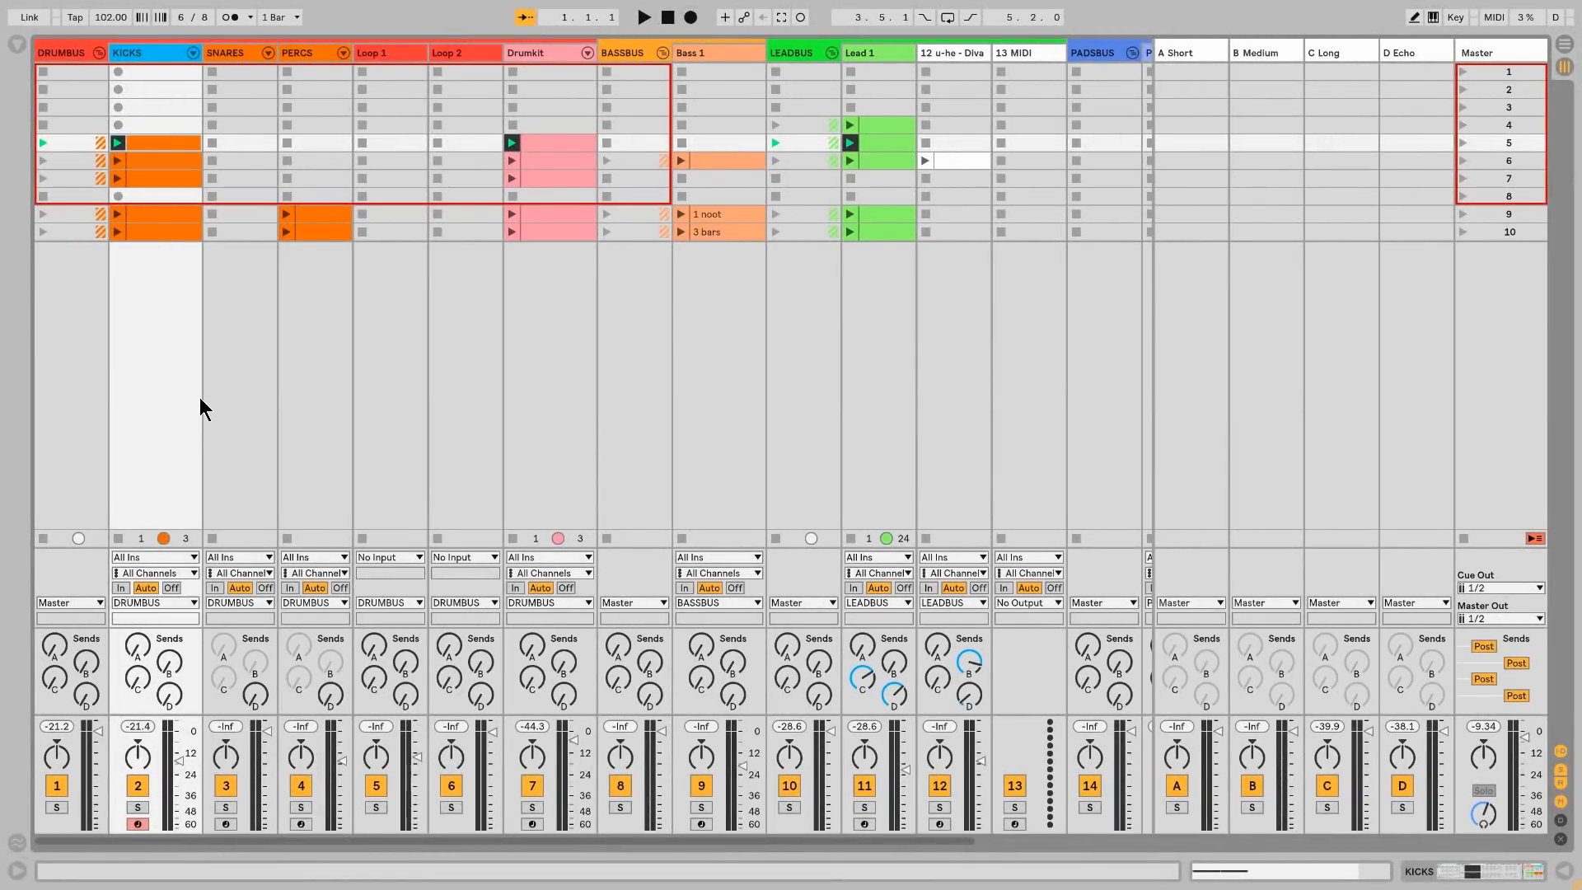
Step: Open the Lead 1 clip in scene 5 and examine its MIDI notes, including those before bar 1
{"action": "double_click", "coordinate": [877, 142]}
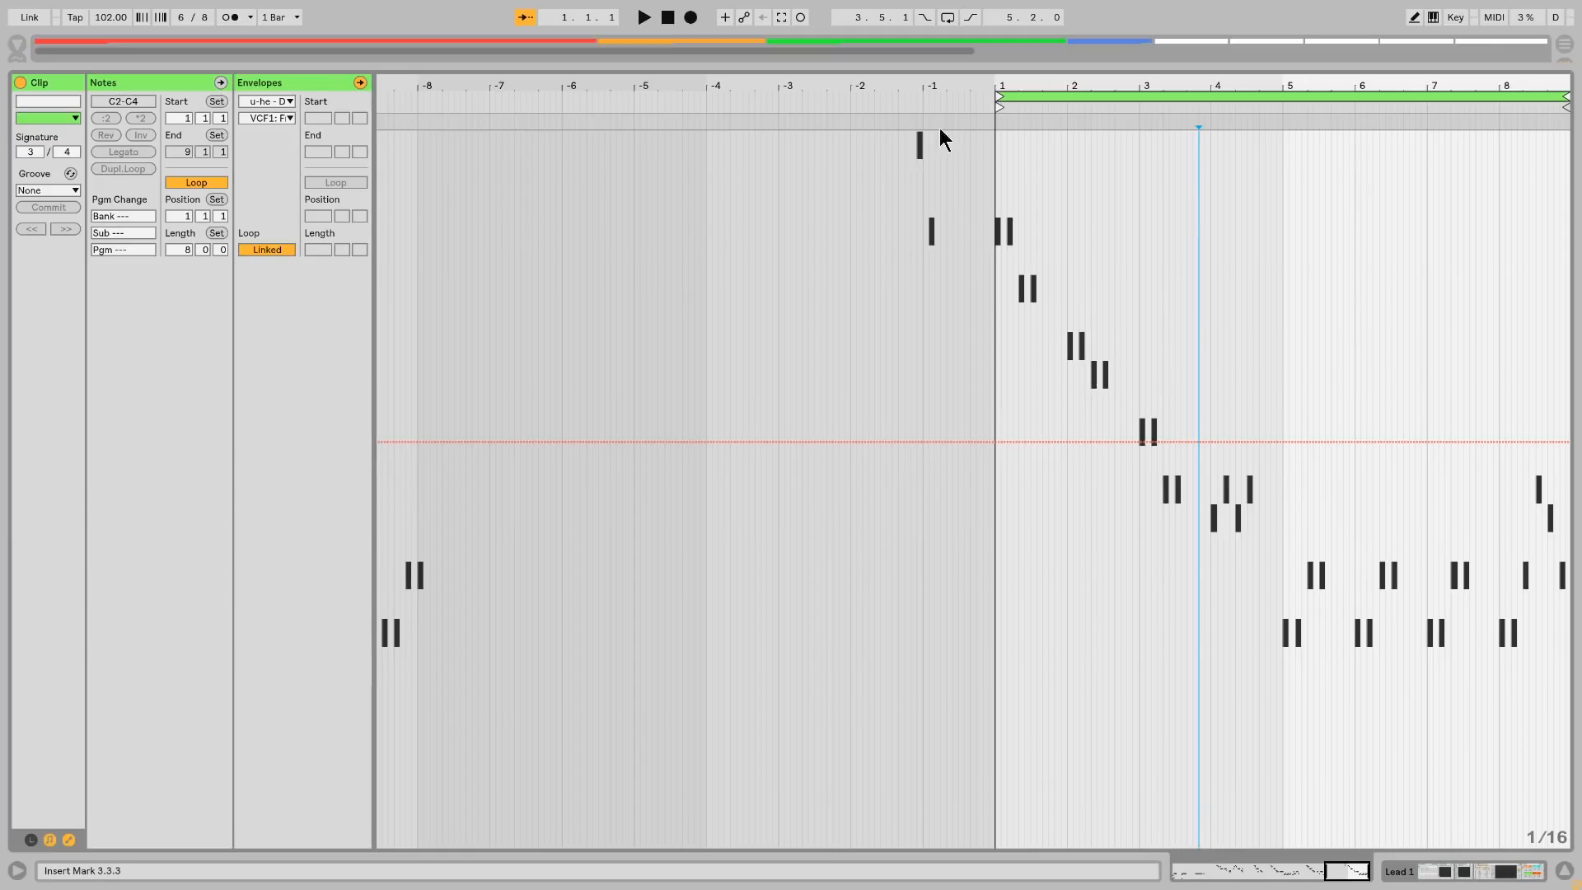
{"action": "left_click_drag", "start_coordinate": [942, 89], "coordinate": [942, 15]}
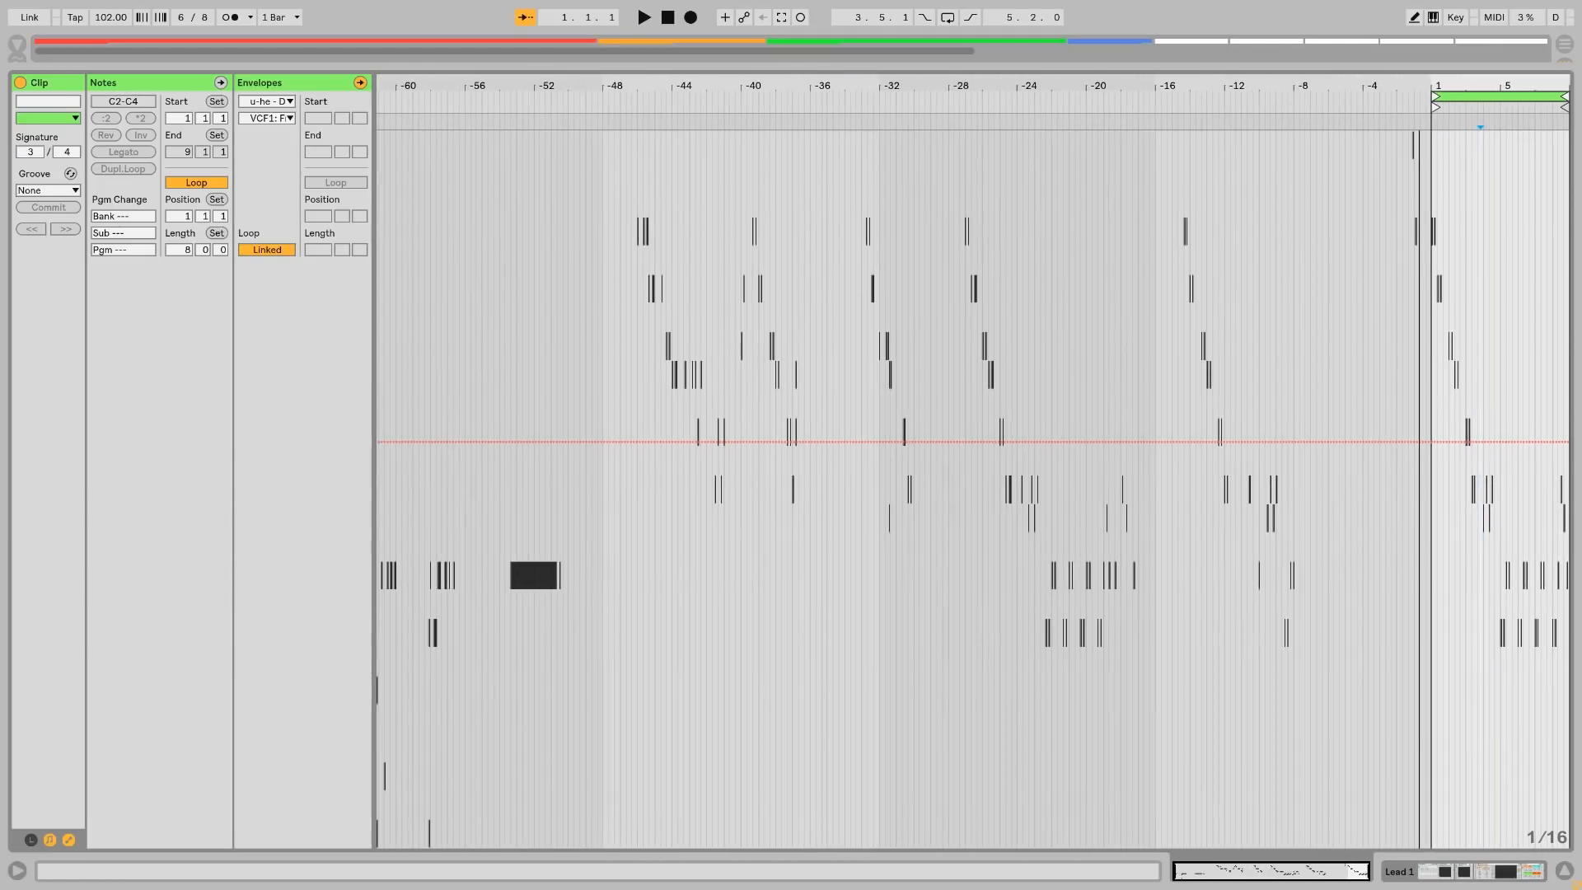
{"action": "left_click_drag", "start_coordinate": [1419, 67], "coordinate": [1368, 791]}
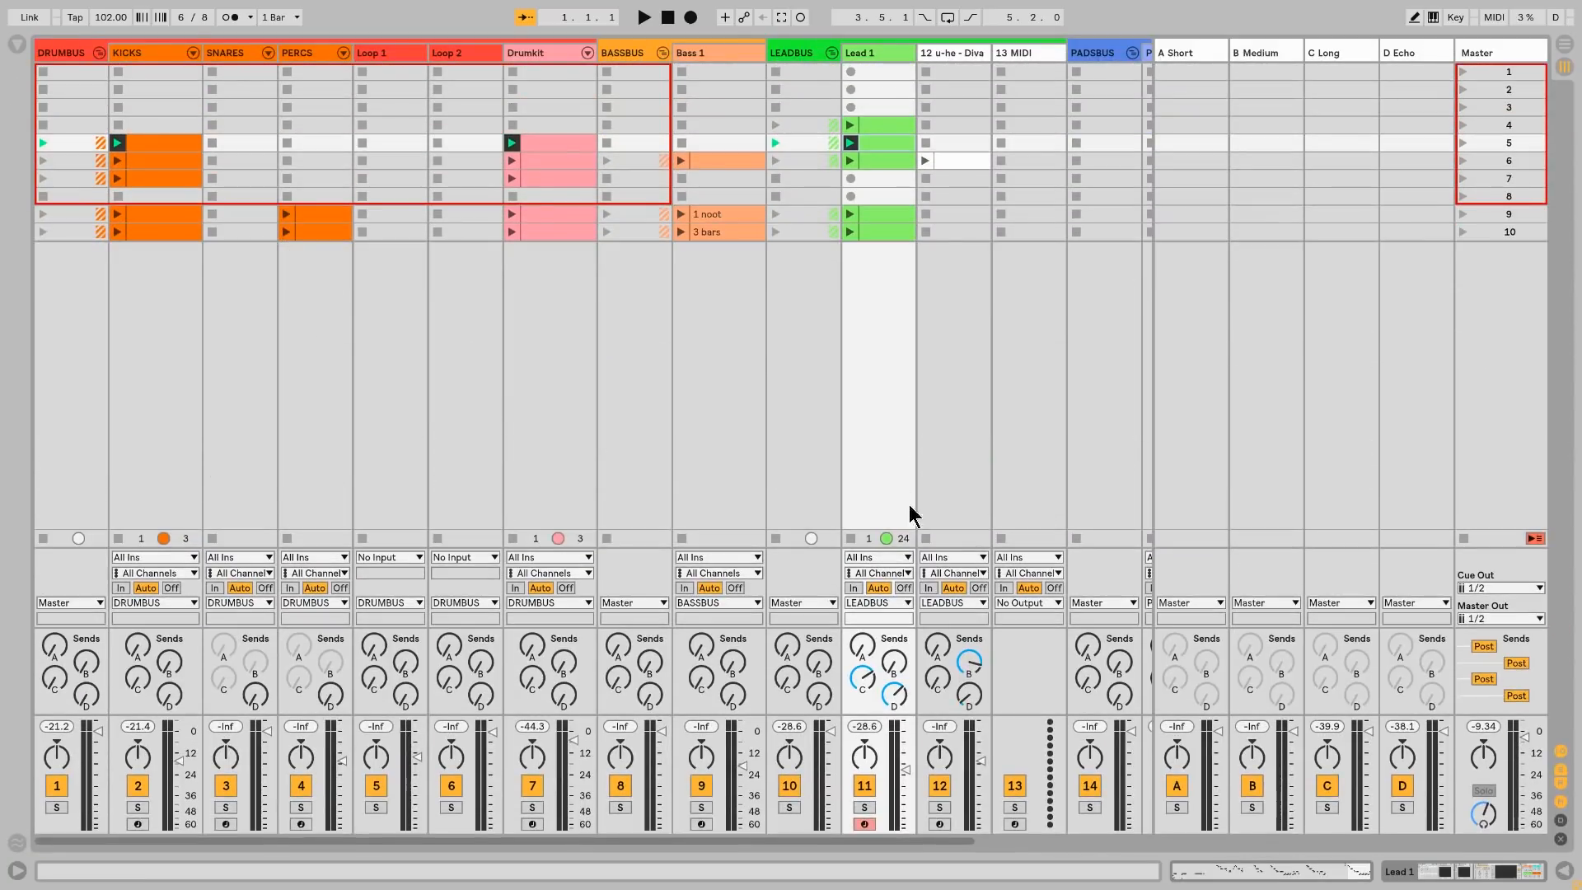
Step: Play the scene 5 clips, starting from the Drumkit clip, and launch scenes 9 and 10 to audition them
{"action": "left_click", "coordinate": [553, 142]}
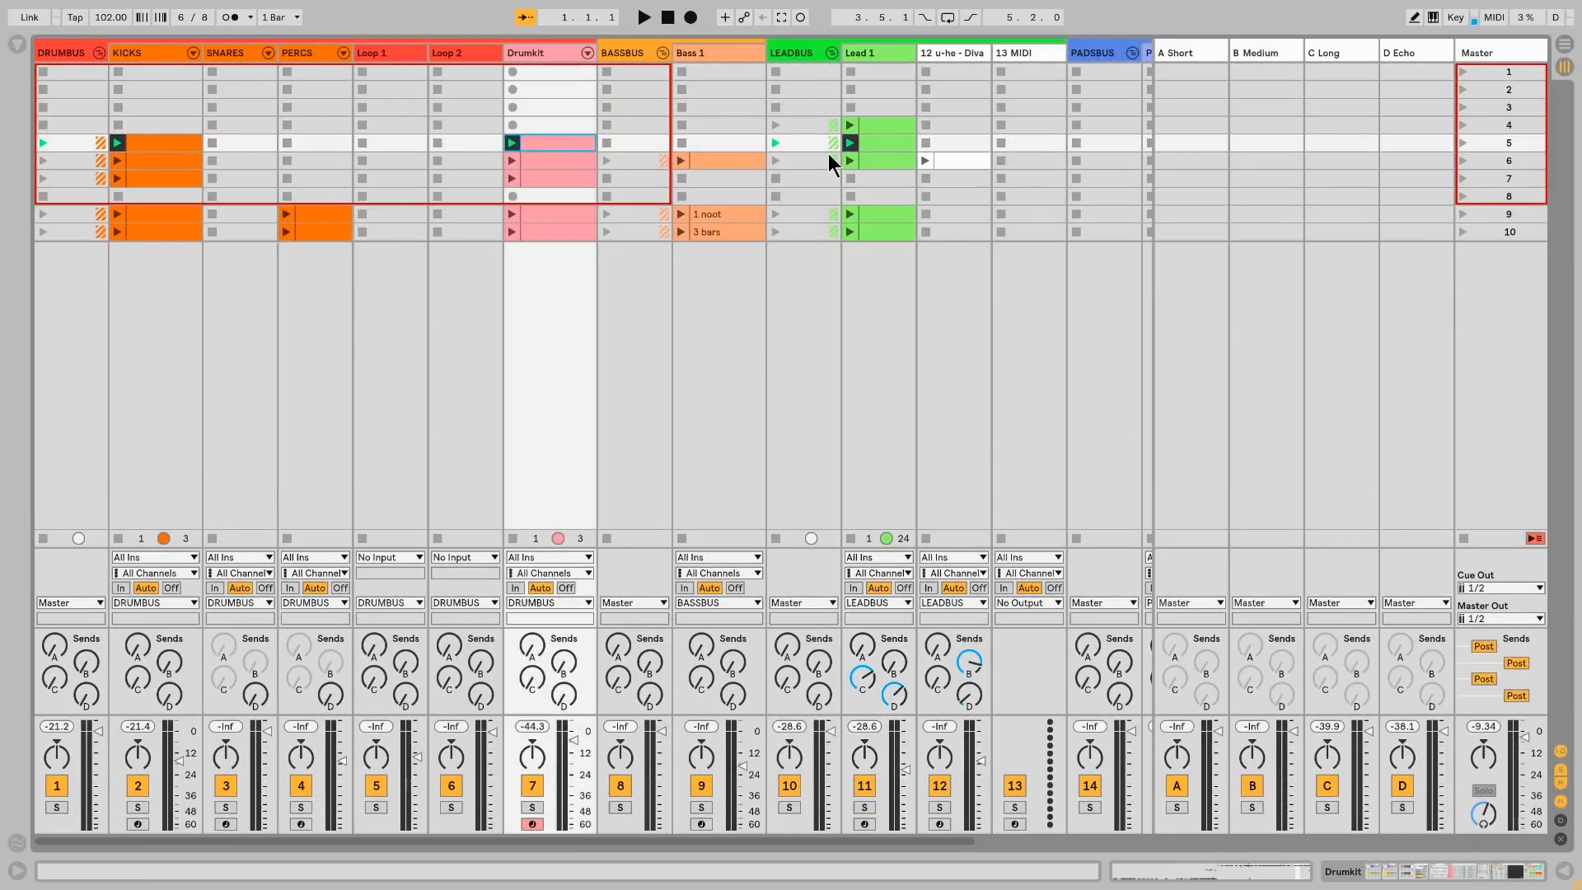
{"action": "left_click", "coordinate": [510, 143]}
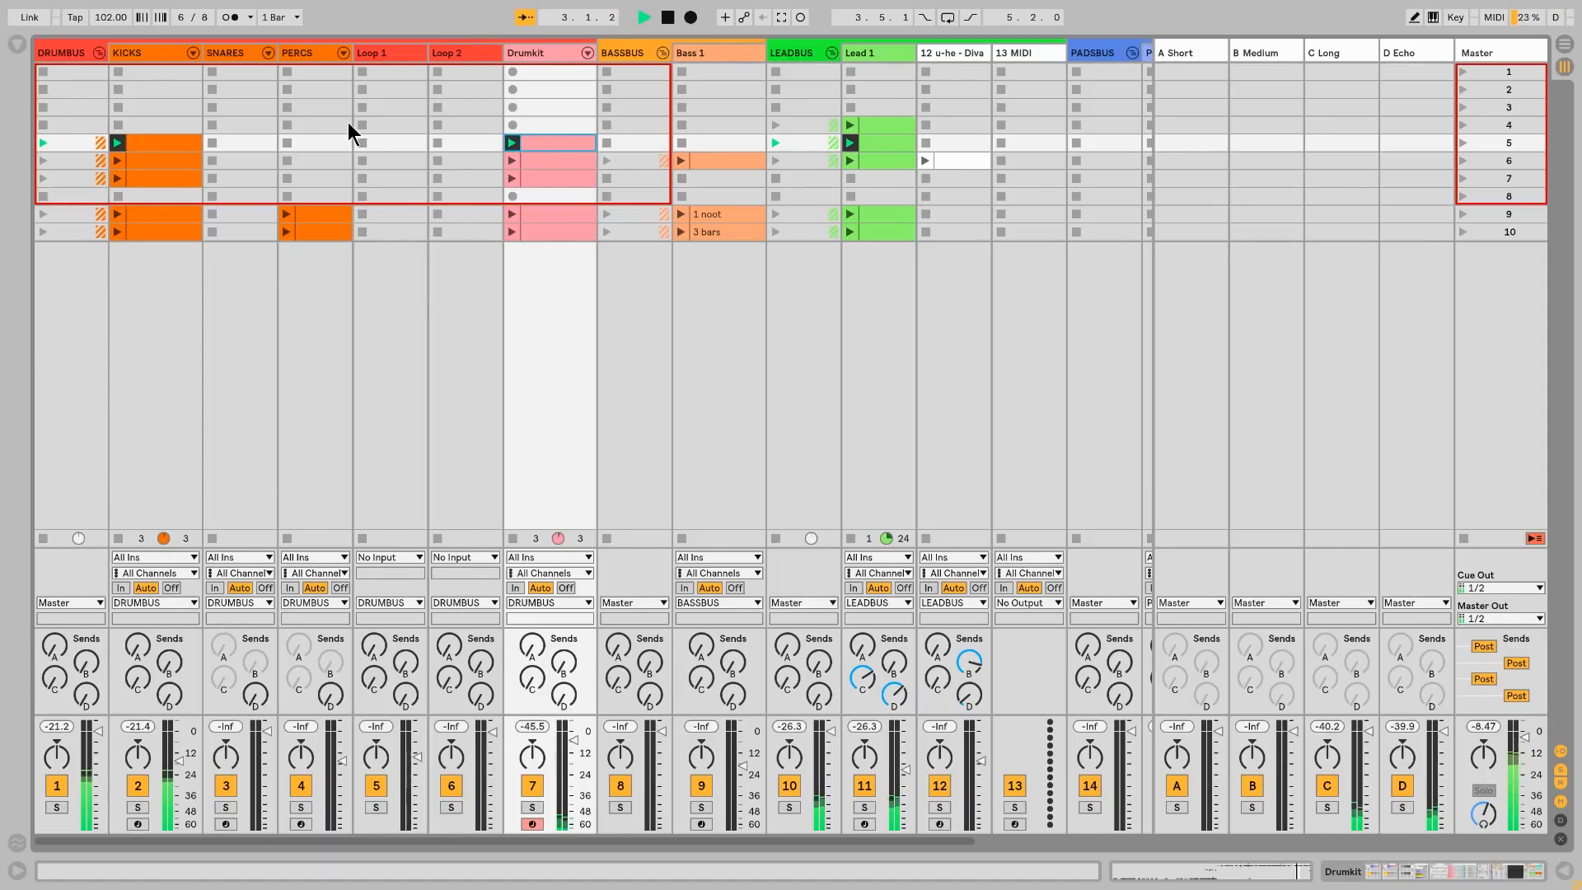
{"action": "left_click", "coordinate": [534, 55]}
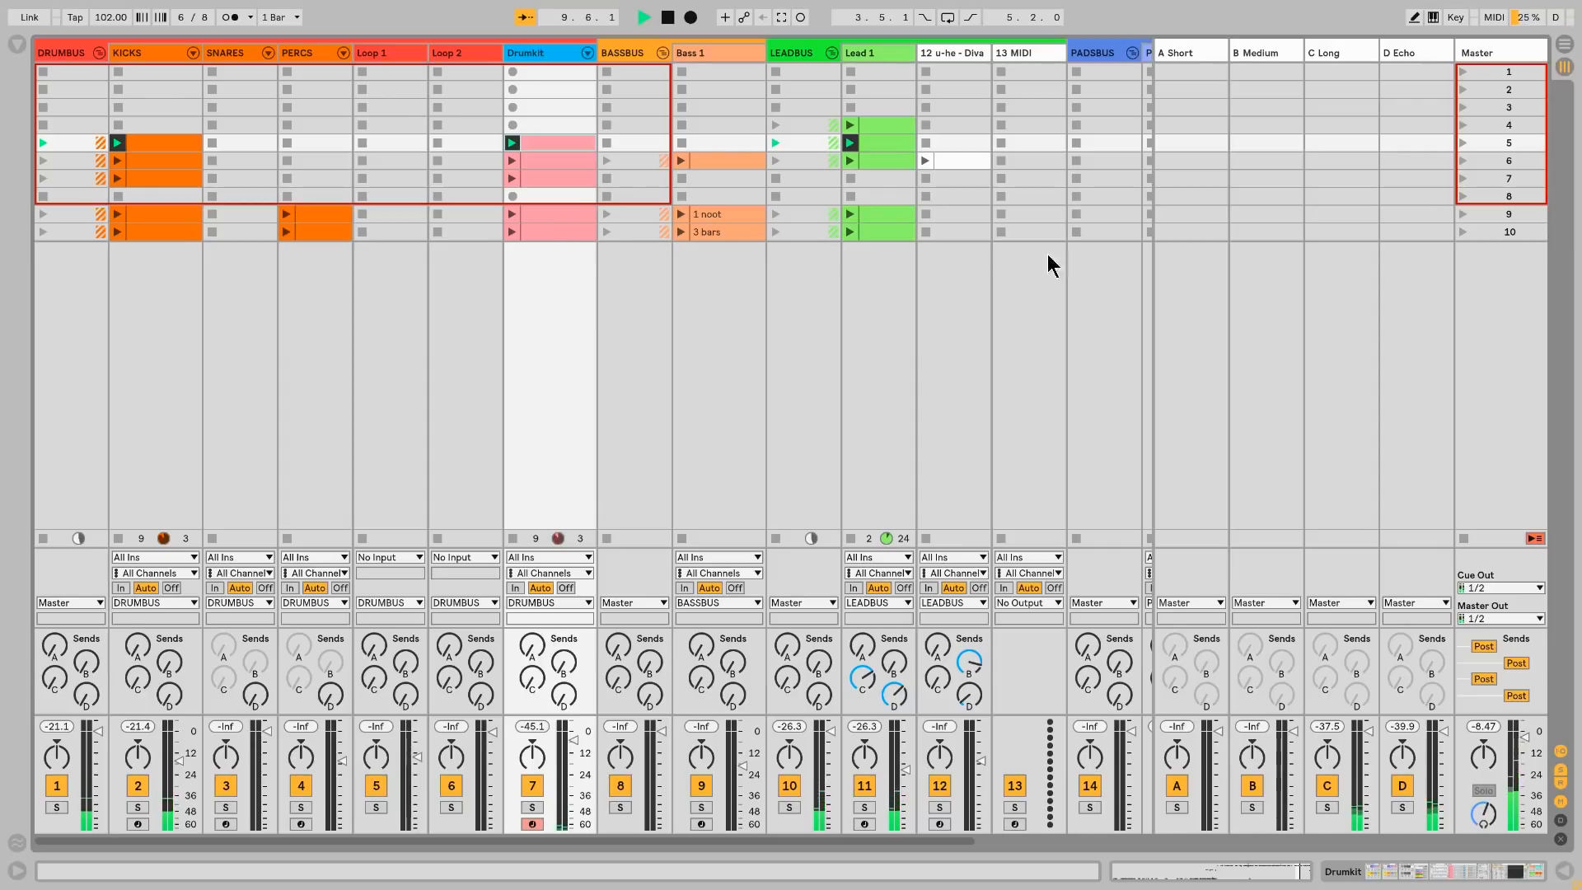
{"action": "left_click", "coordinate": [1465, 215]}
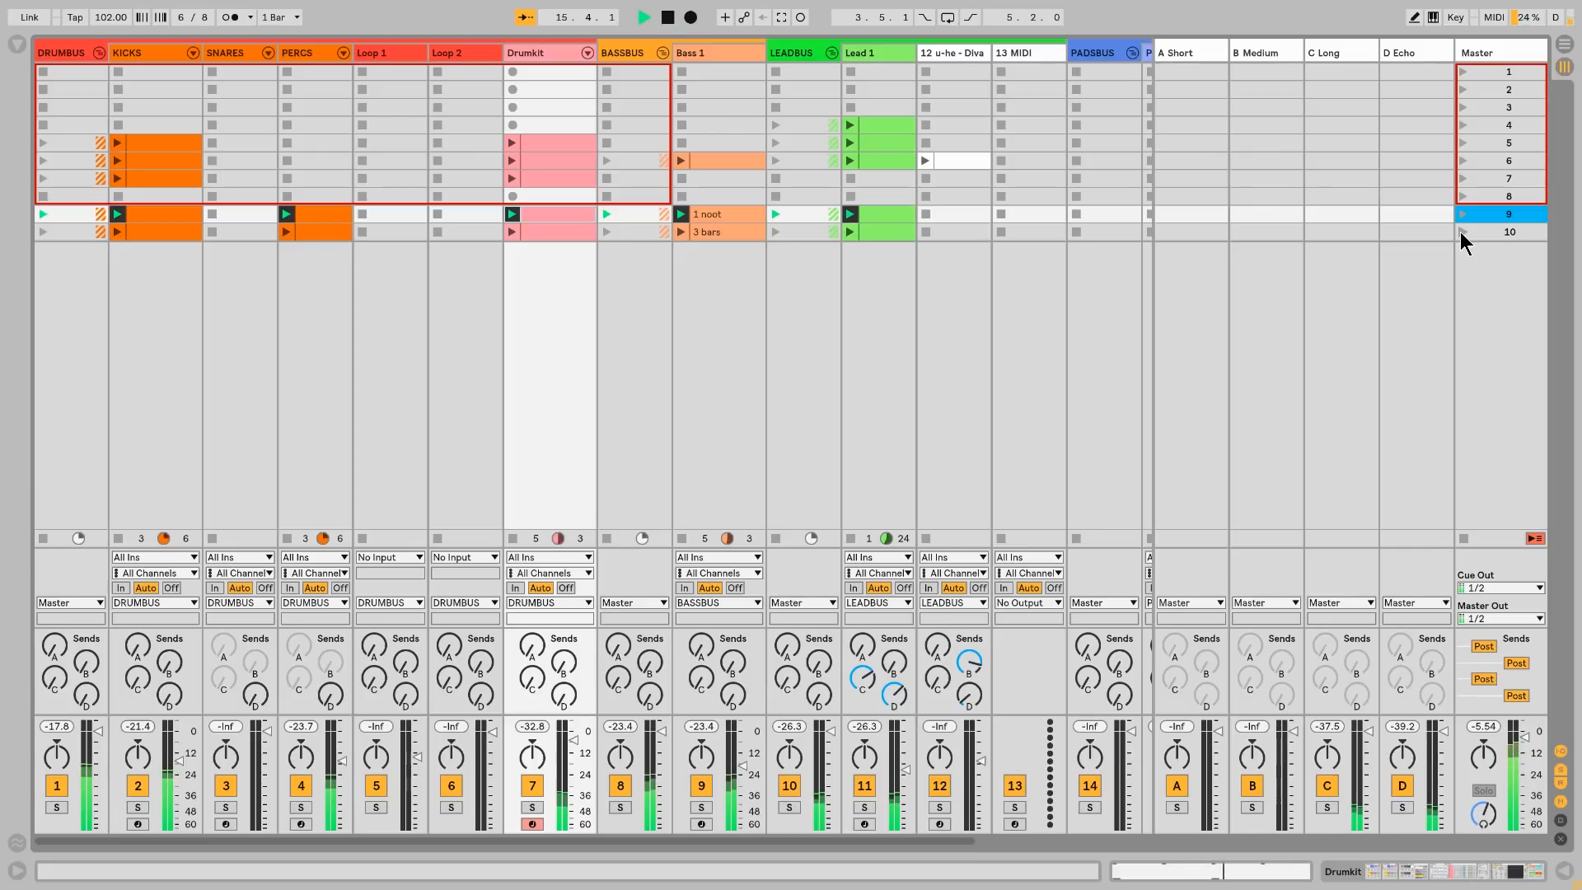
{"action": "left_click", "coordinate": [1460, 231]}
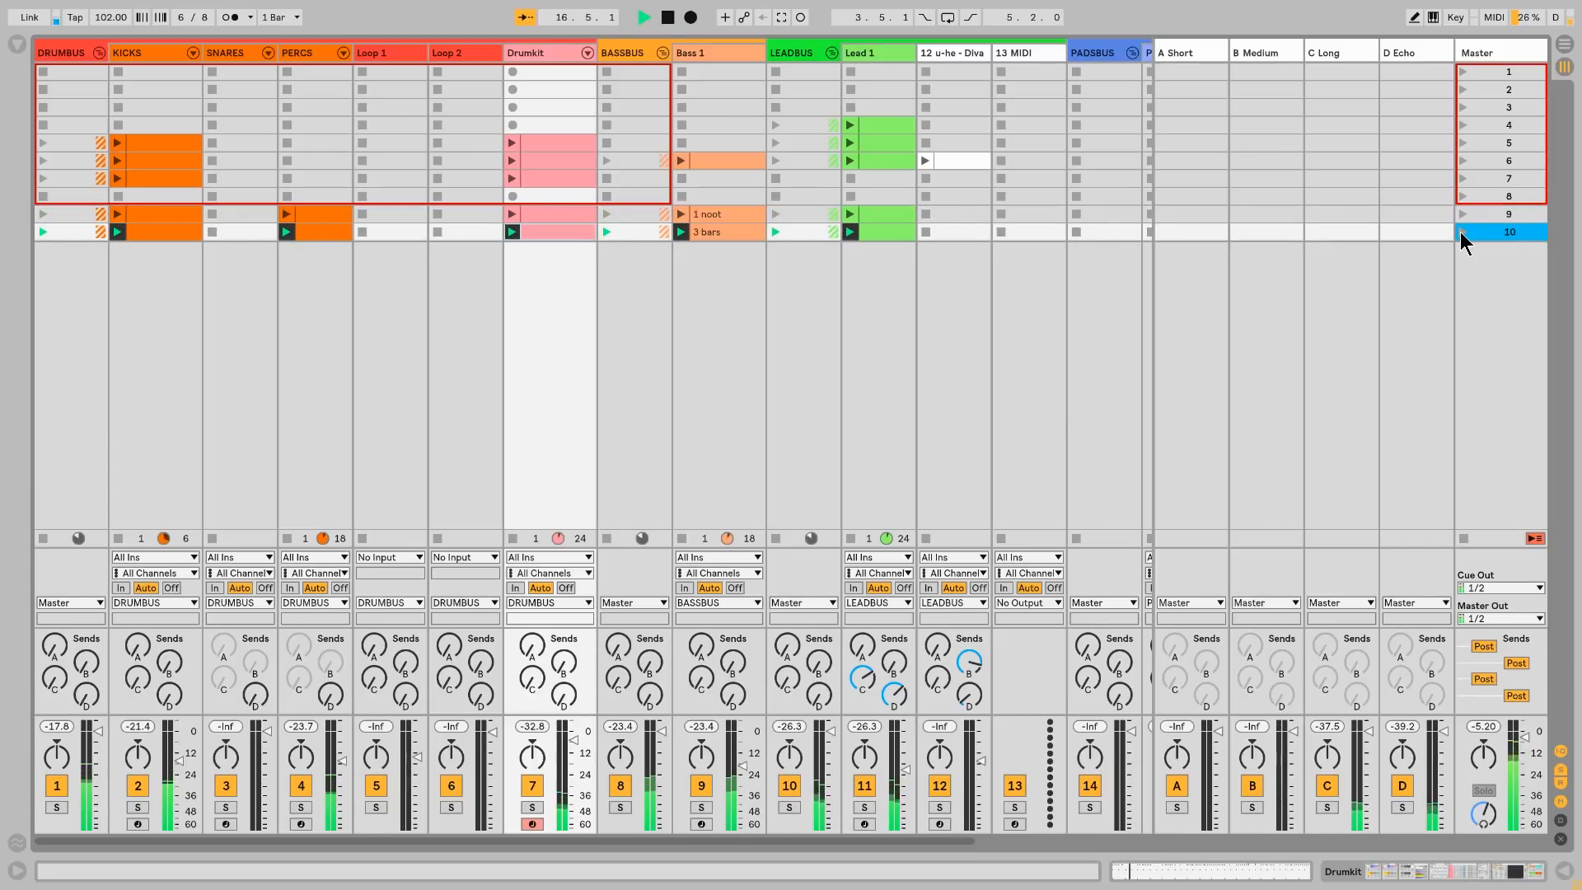
Step: Show the Drumkit track's devices, set Main Intensity in AD2 Intensity Control to 0.12, and stop playback
{"action": "double_click", "coordinate": [537, 53]}
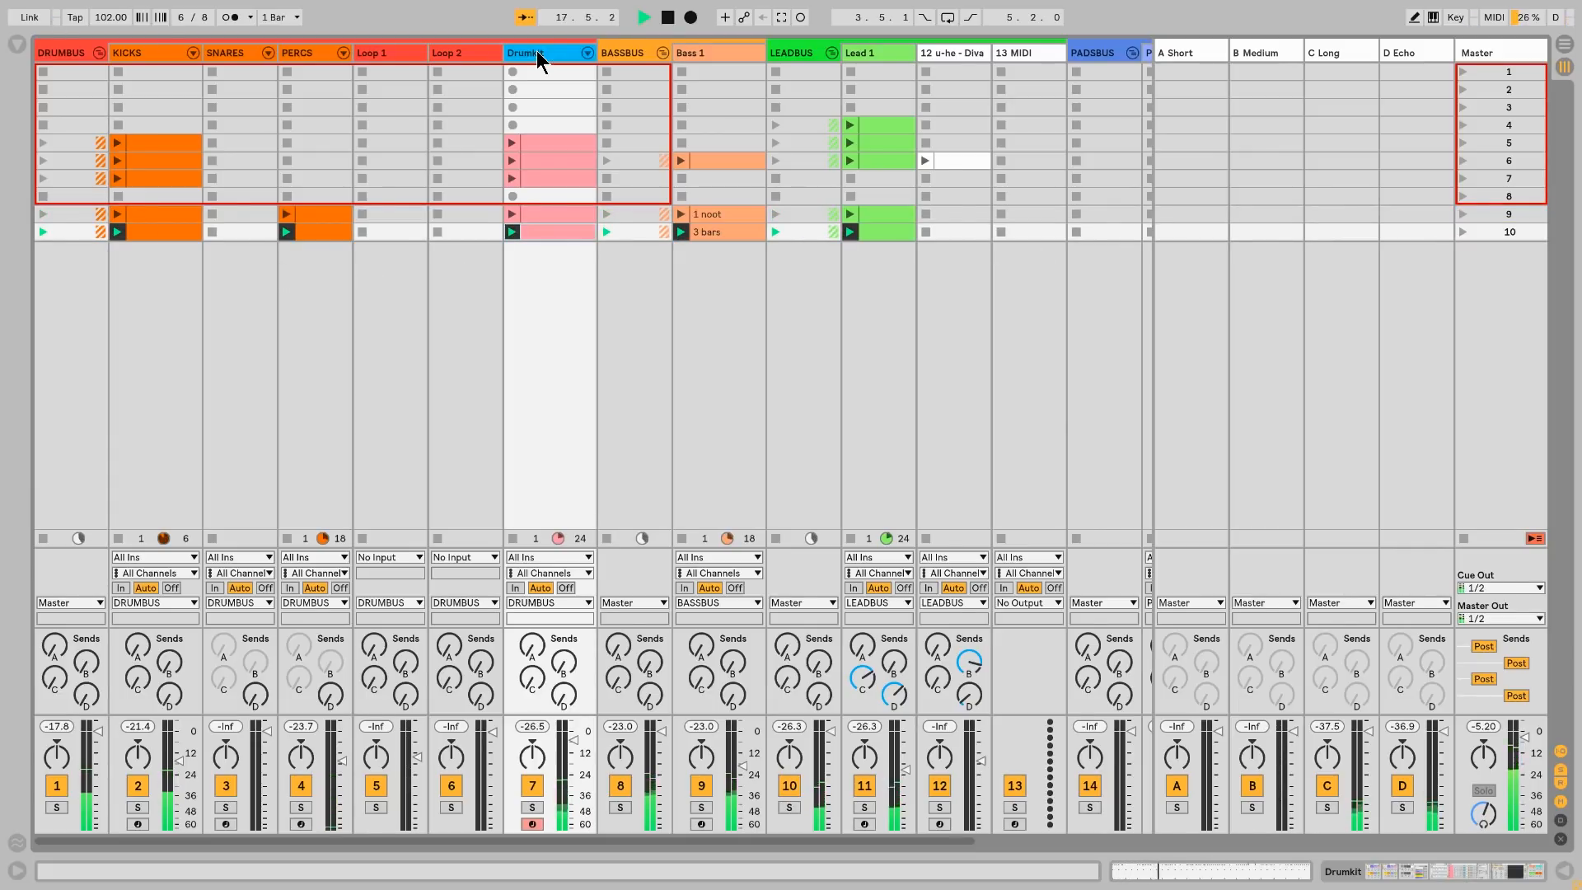
{"action": "left_click_drag", "start_coordinate": [66, 731], "coordinate": [66, 698]}
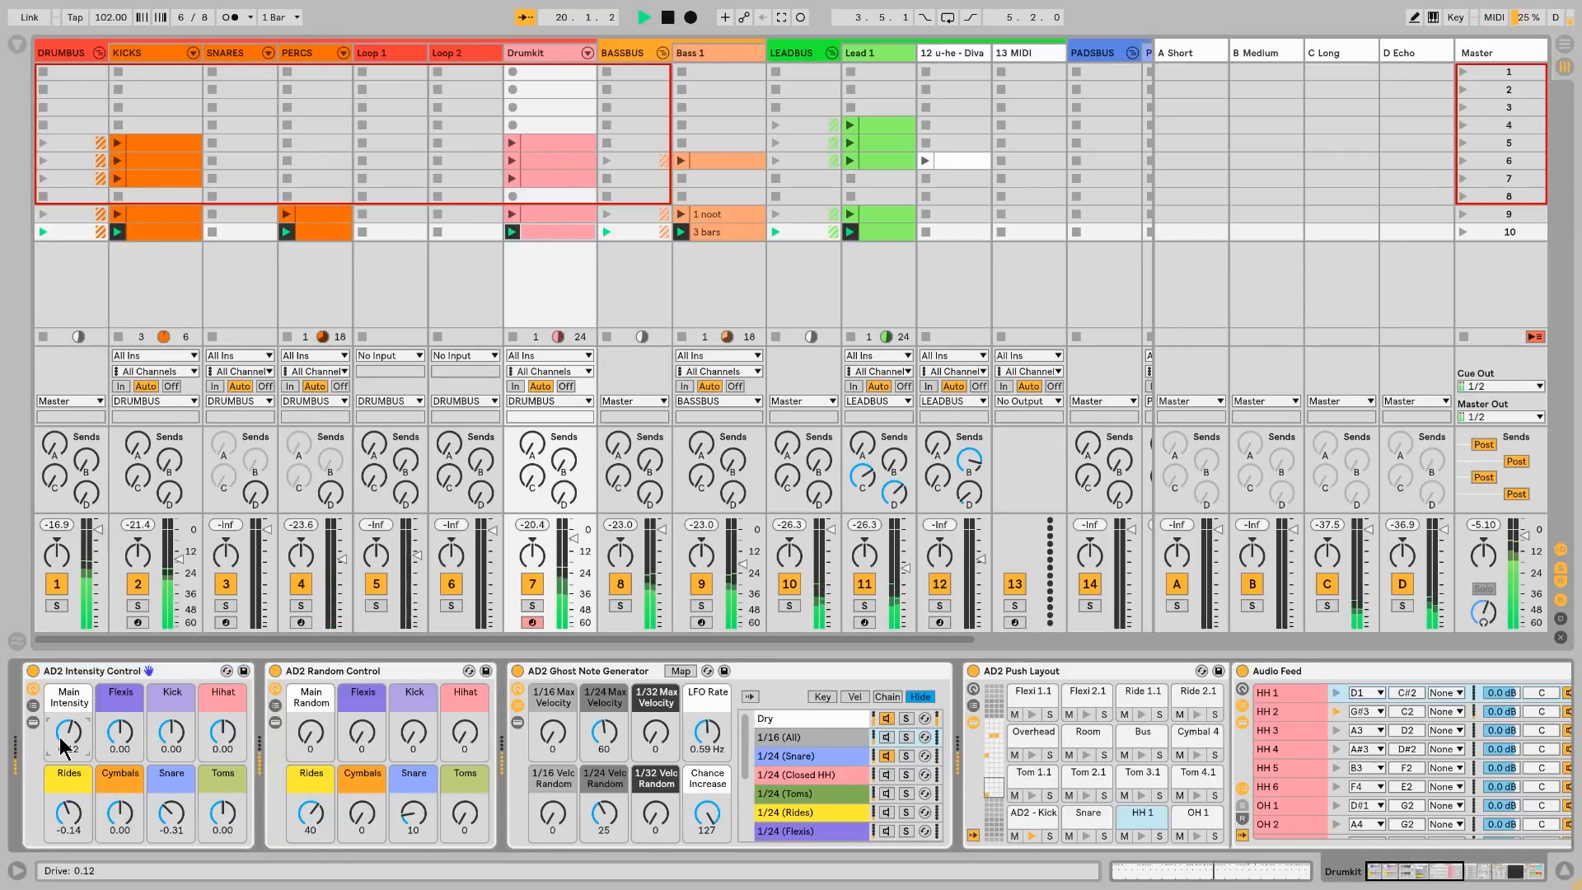
{"action": "left_click", "coordinate": [667, 18]}
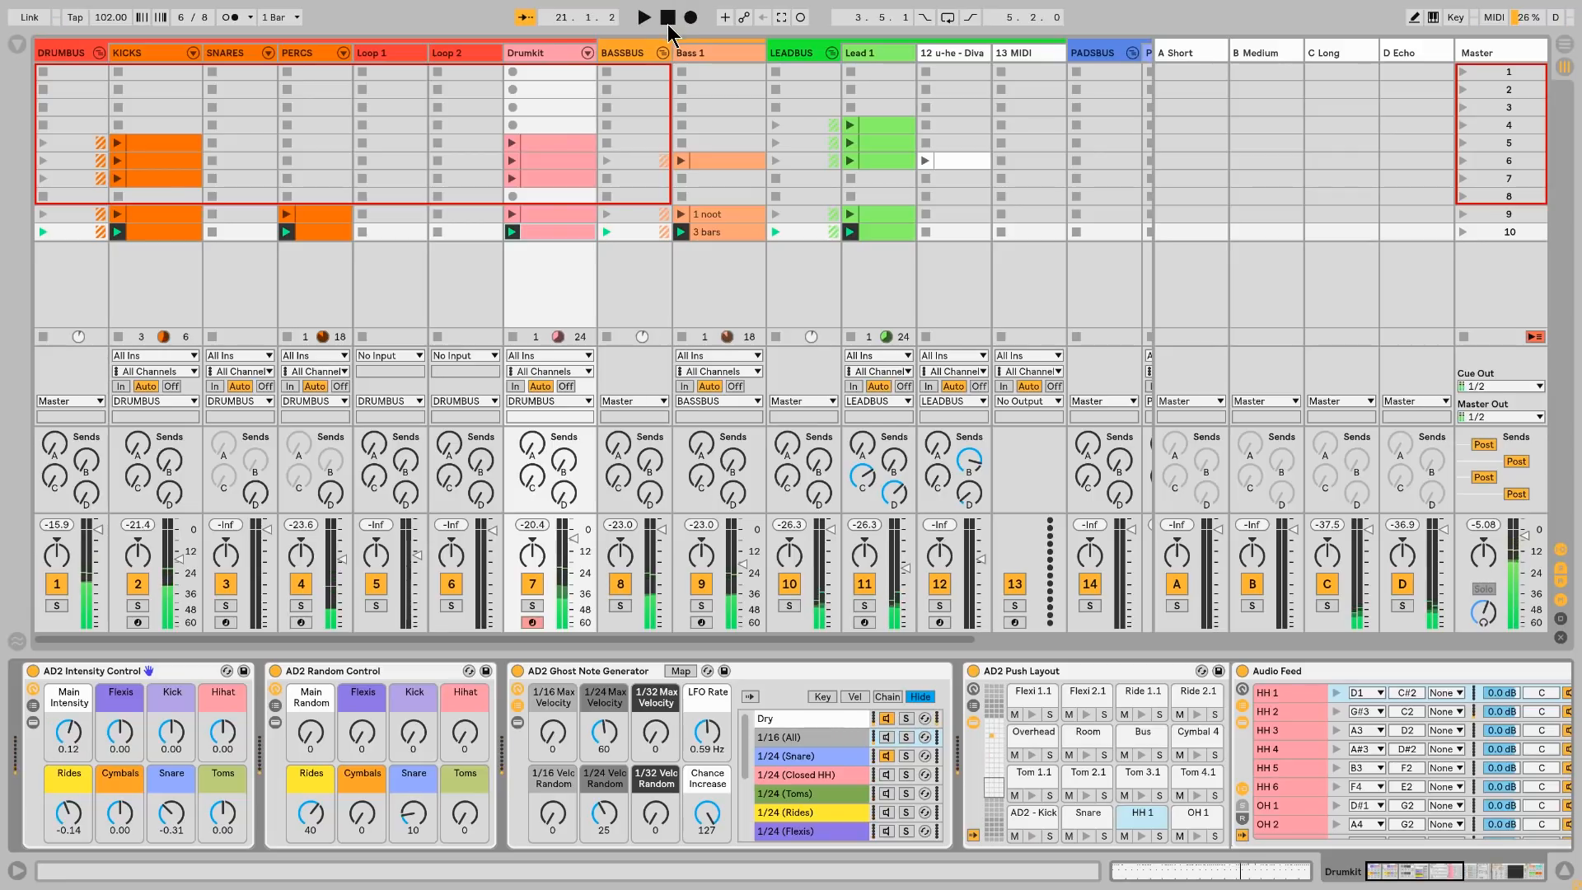
Step: Inspect the scene 10 clips on the PERCS, KICKS, Drumkit, Bass 1 and Lead 1 tracks
{"action": "left_click", "coordinate": [319, 234]}
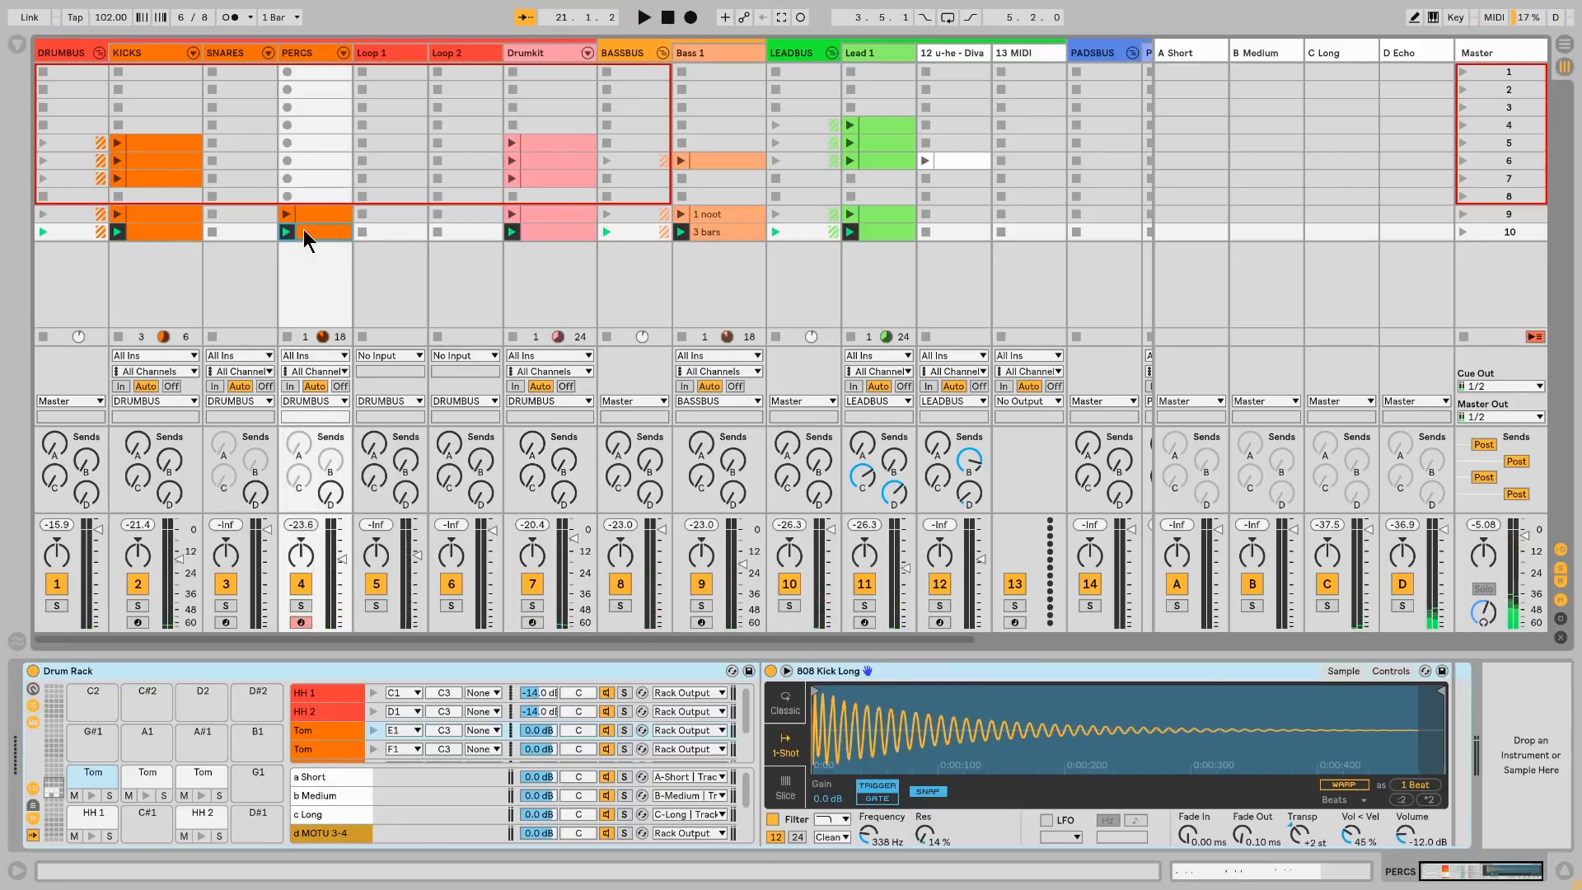
{"action": "left_click", "coordinate": [170, 235]}
{"action": "left_click", "coordinate": [577, 235]}
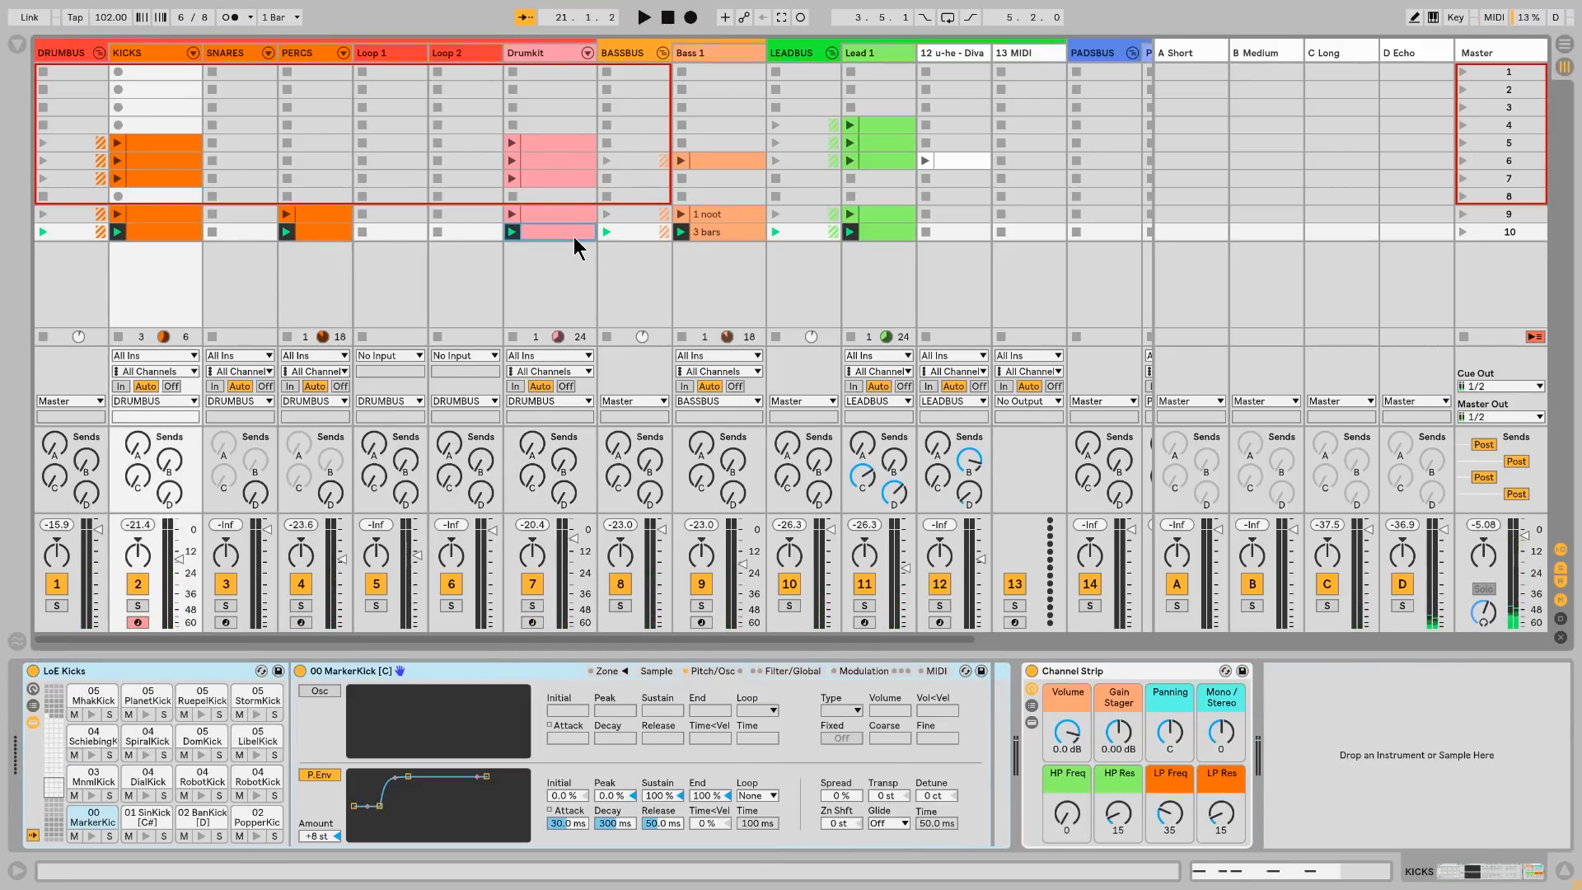
{"action": "left_click", "coordinate": [730, 234]}
{"action": "left_click", "coordinate": [865, 233]}
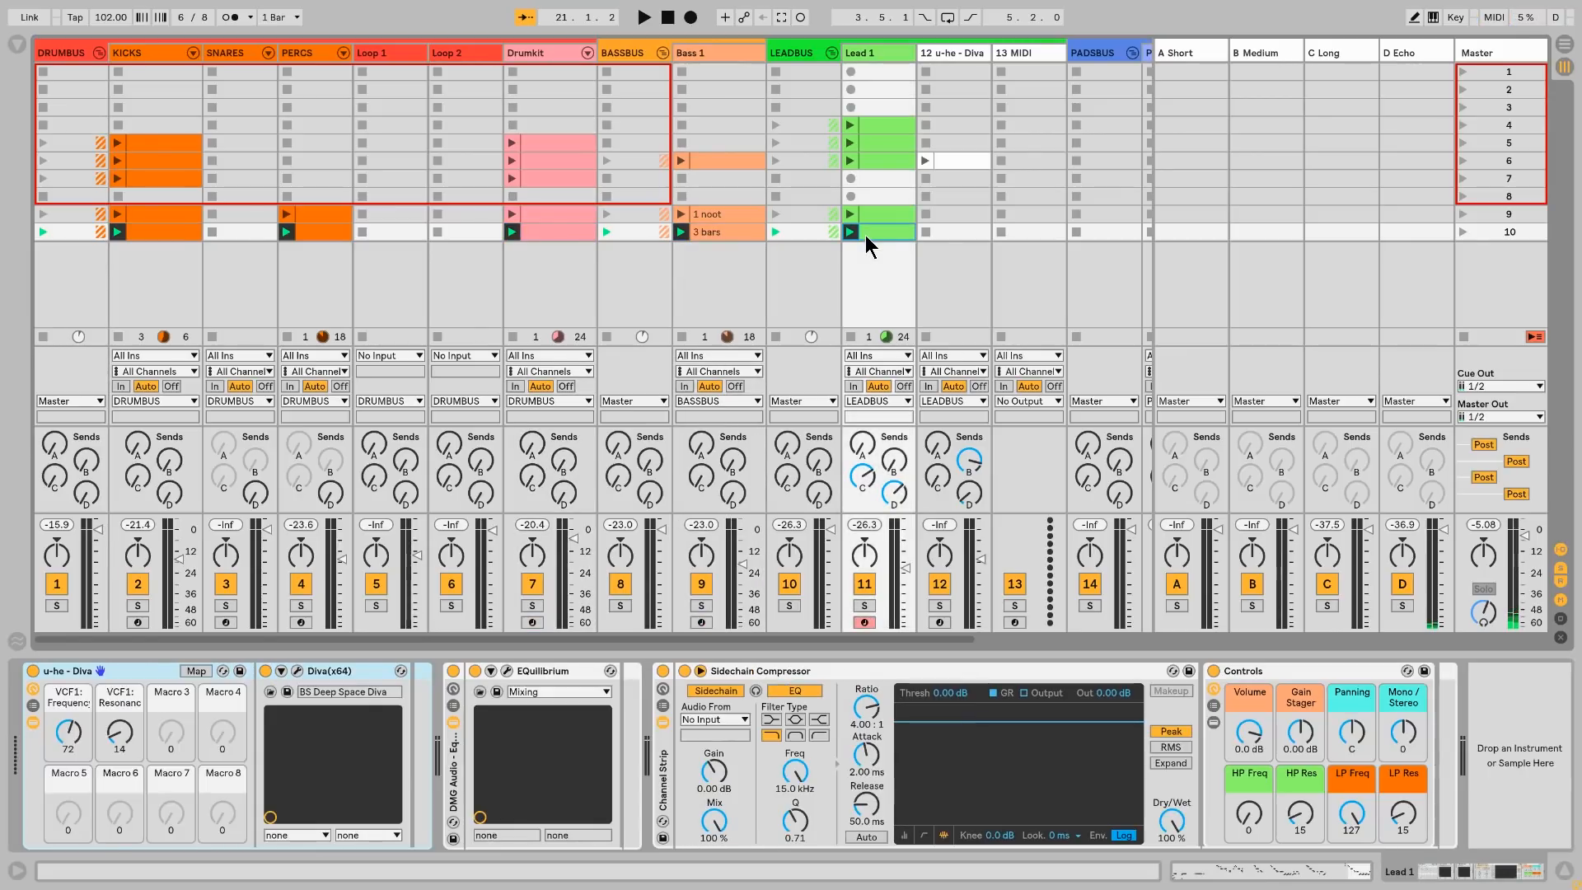
Step: Return all tracks to arrangement playback in the Arrangement View and unfold the Drumkit track to inspect its clips
{"action": "left_click", "coordinate": [1565, 46]}
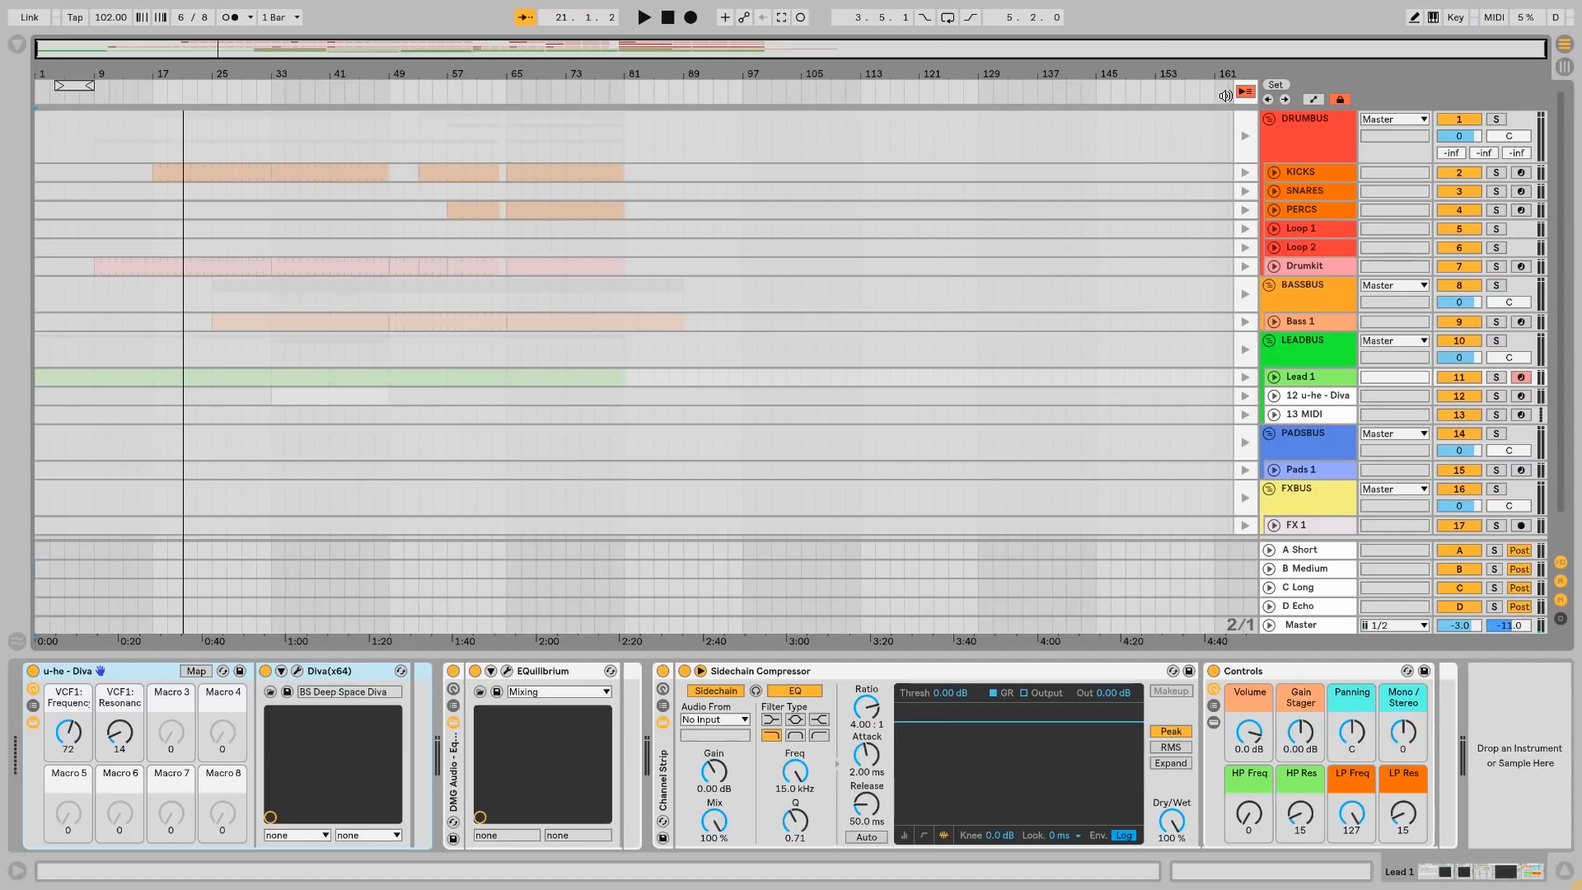
{"action": "left_click", "coordinate": [1245, 91]}
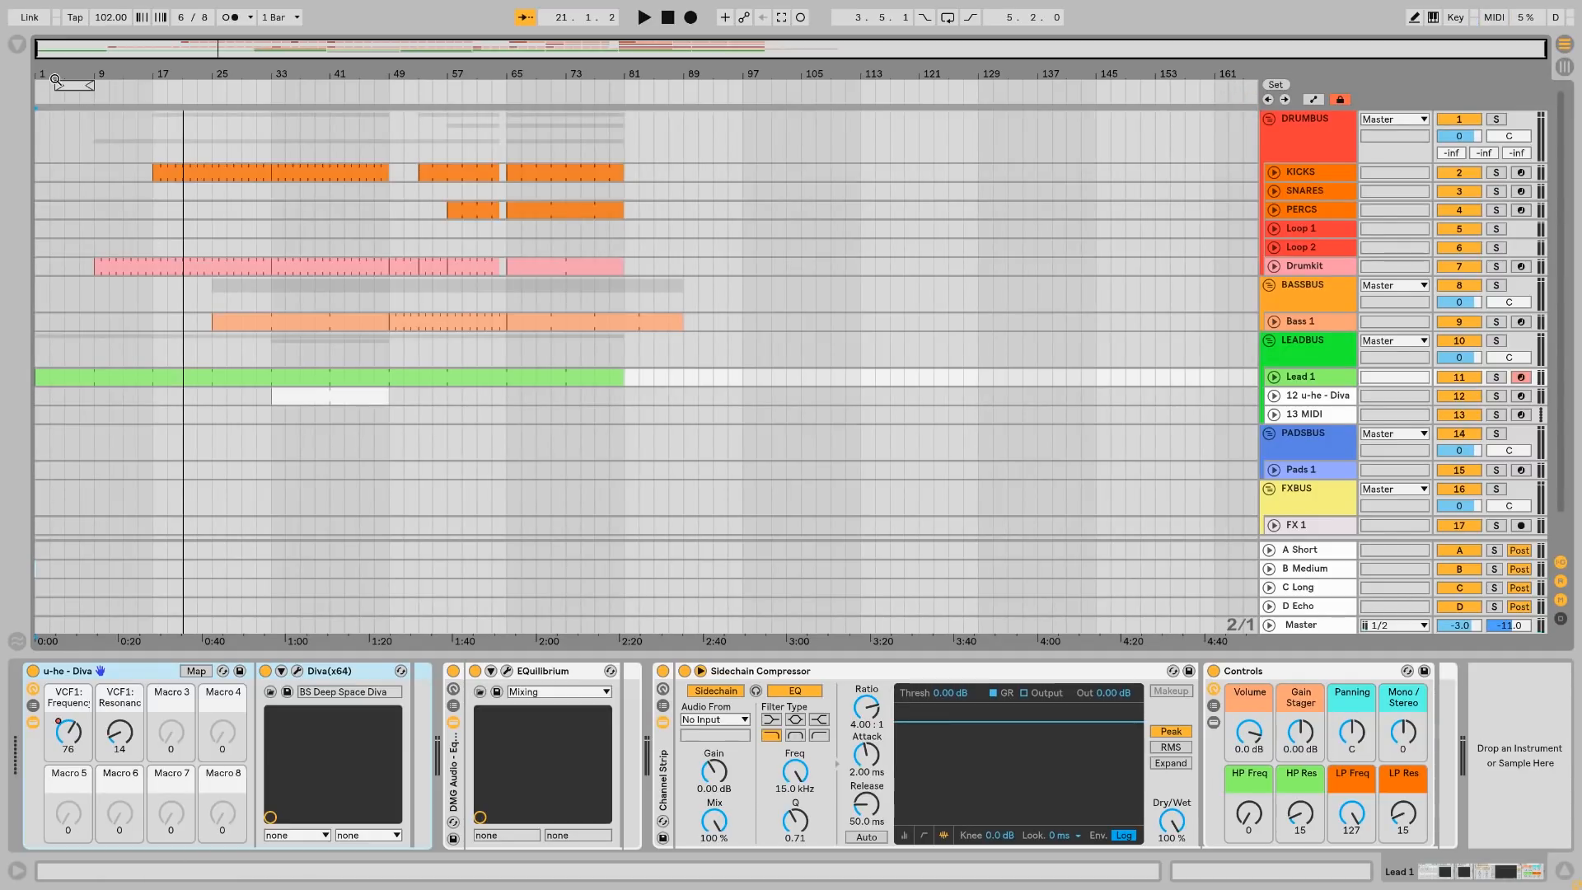
{"action": "left_click_drag", "start_coordinate": [1311, 276], "coordinate": [1306, 377]}
{"action": "scroll", "coordinate": [487, 403], "scroll_direction": "up", "scroll_amount": 5}
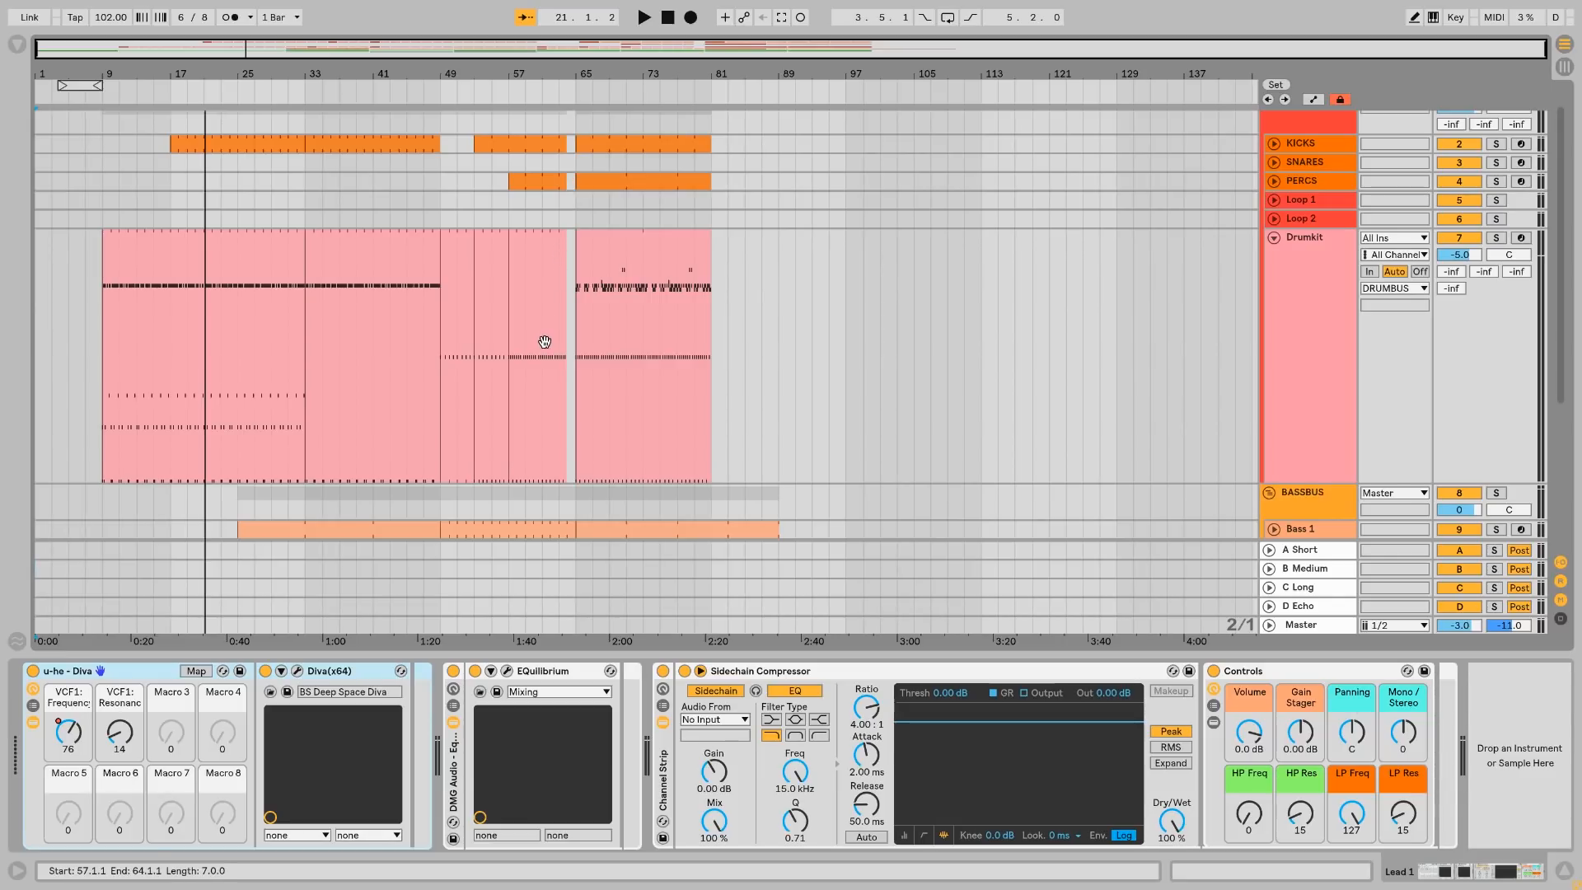
{"action": "scroll", "coordinate": [541, 342], "scroll_direction": "down", "scroll_amount": 2}
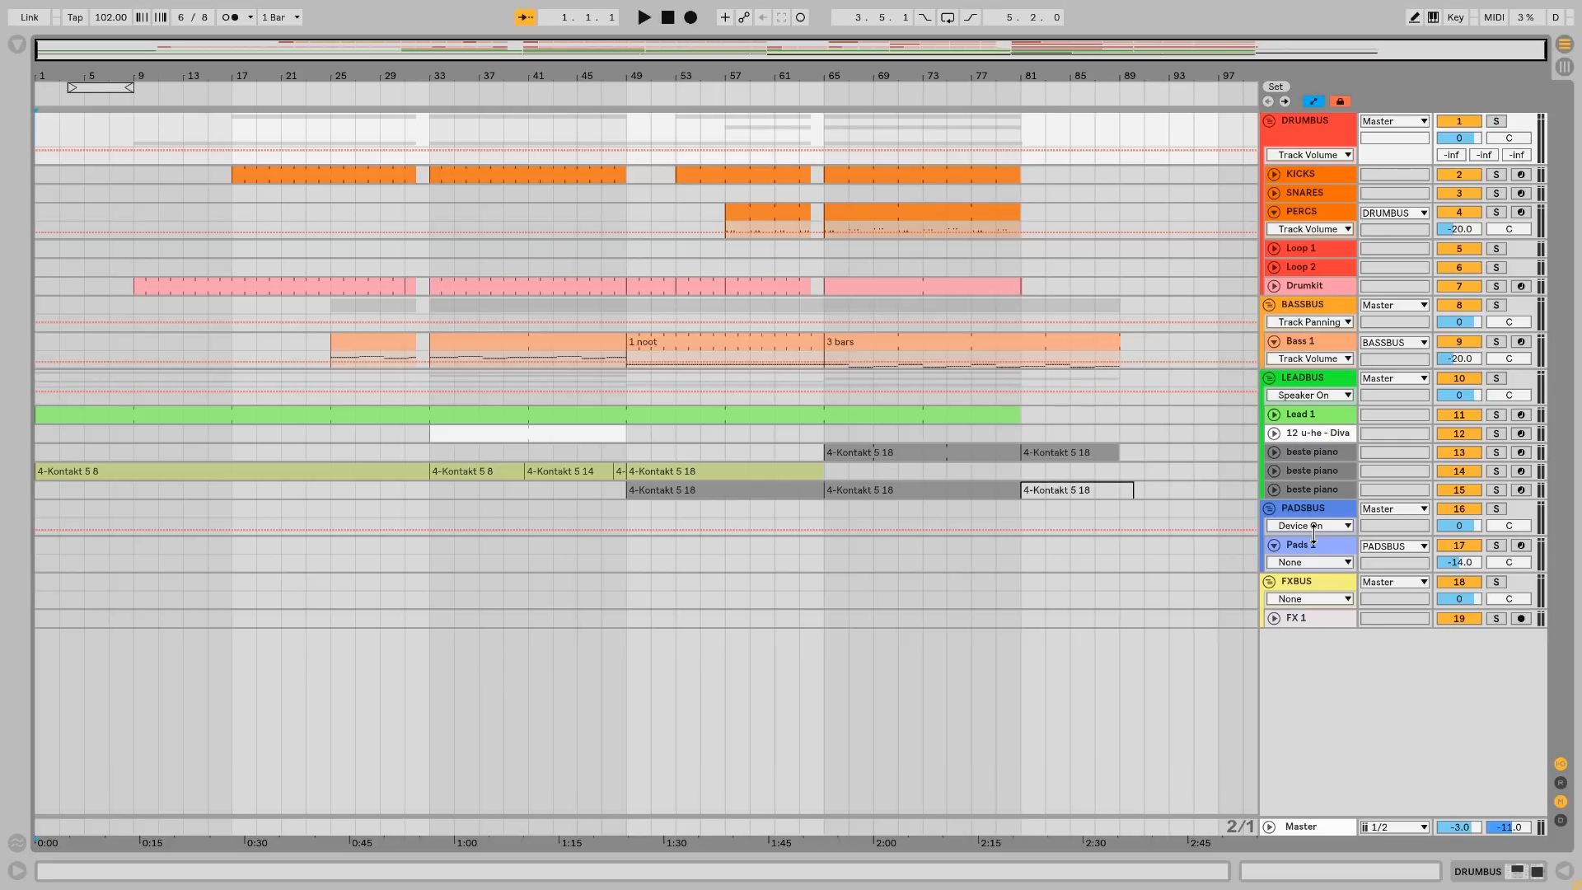
Step: Unfold and solo the 12 u-he - Diva track, play it from bar 33, and set its volume to -7.2 dB
{"action": "left_click", "coordinate": [1274, 435]}
{"action": "left_click", "coordinate": [429, 459]}
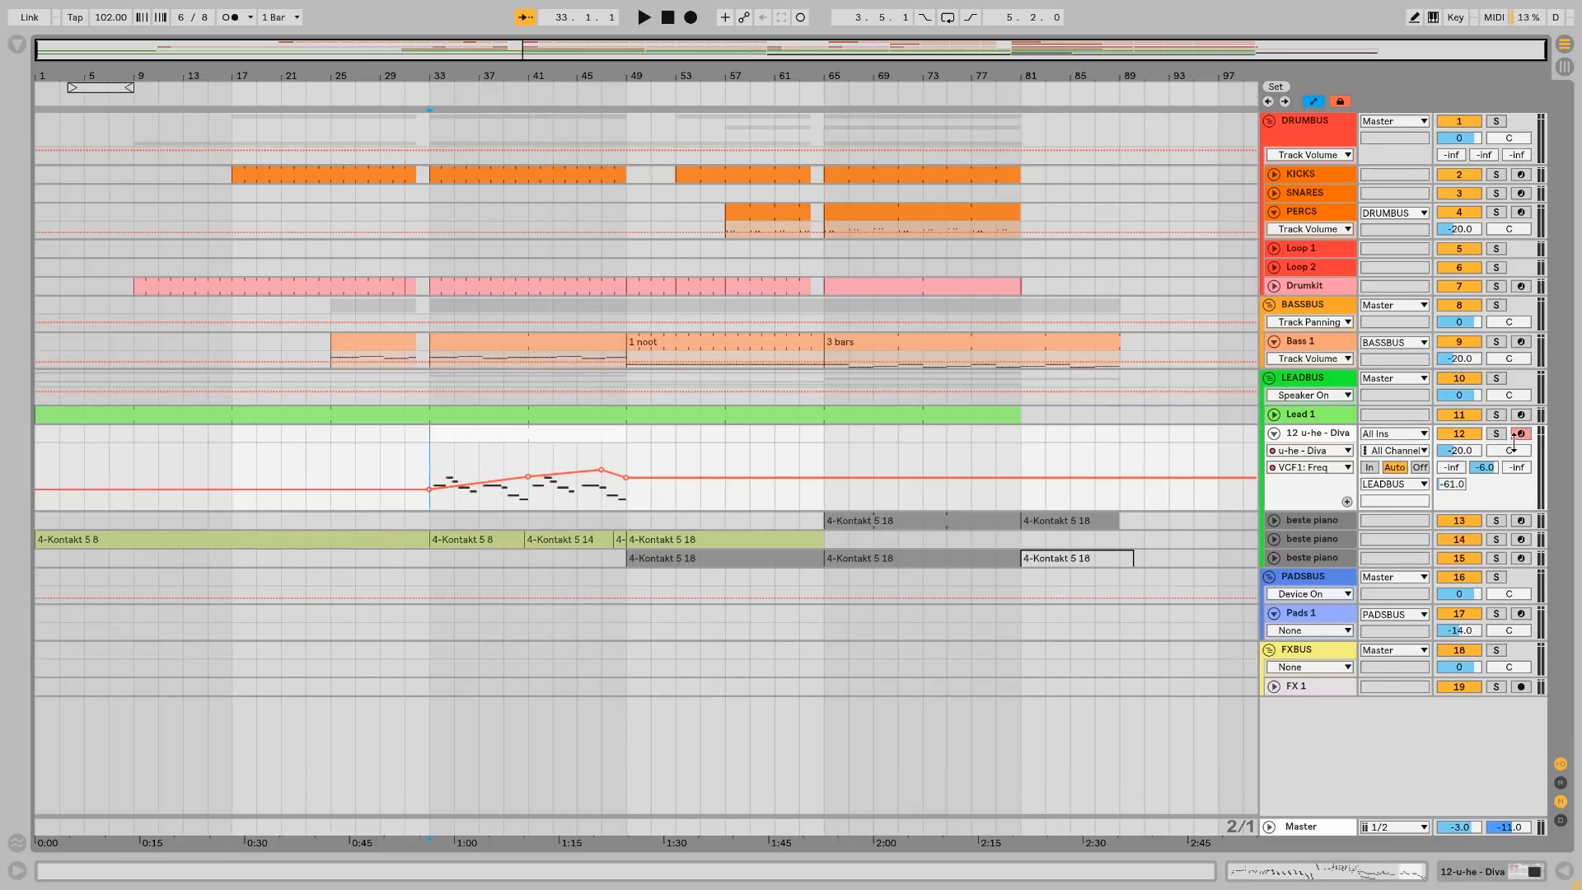
{"action": "left_click", "coordinate": [1495, 434]}
{"action": "key", "text": "space"}
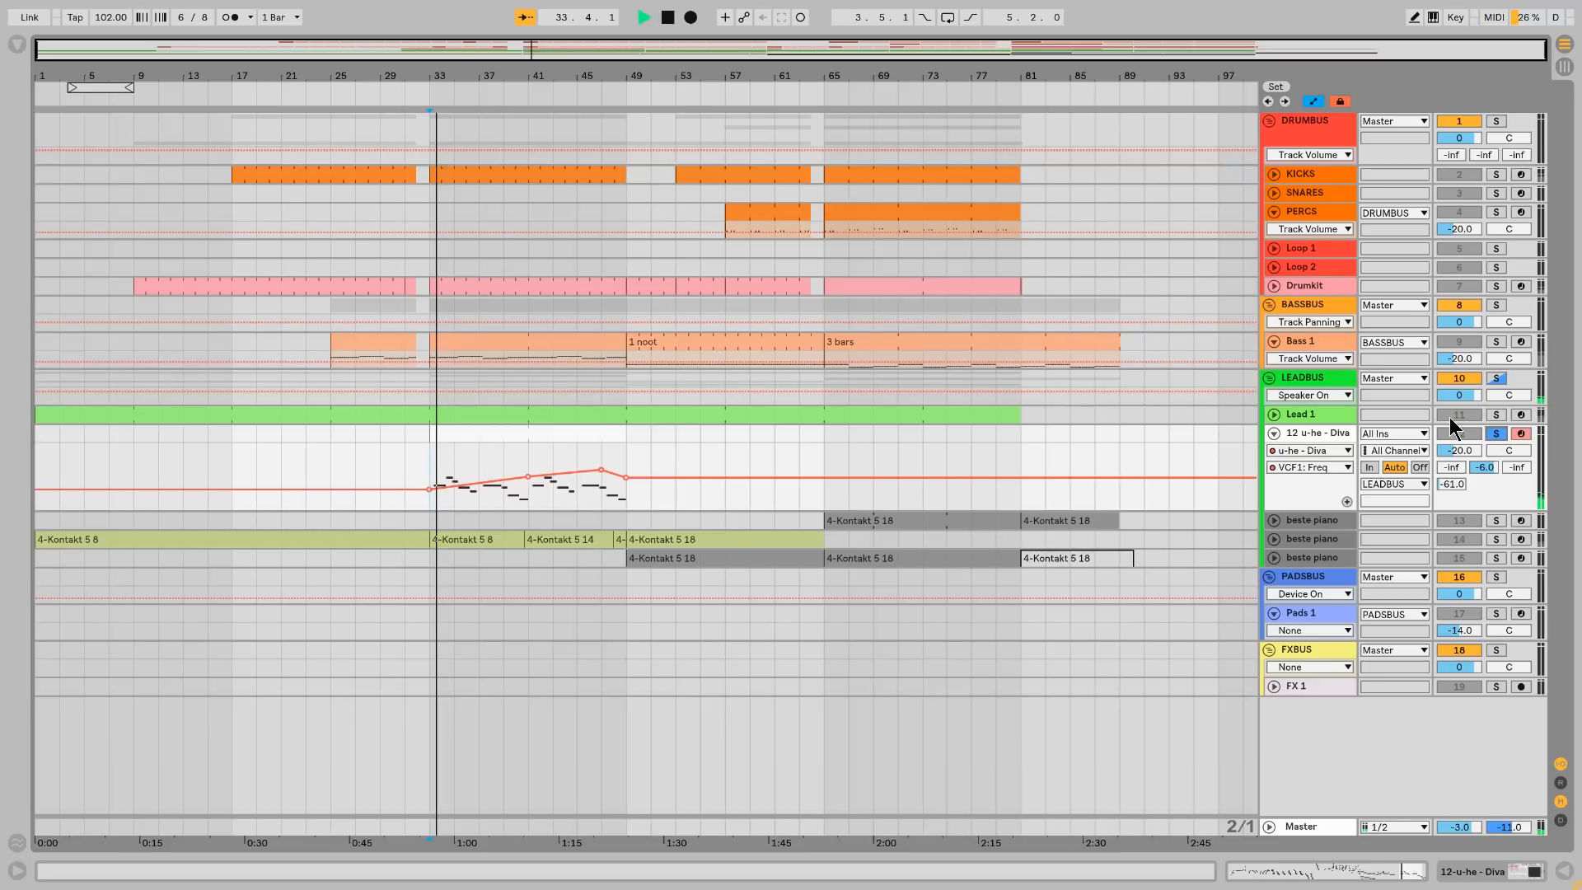
{"action": "left_click_drag", "start_coordinate": [1461, 451], "coordinate": [1461, 420]}
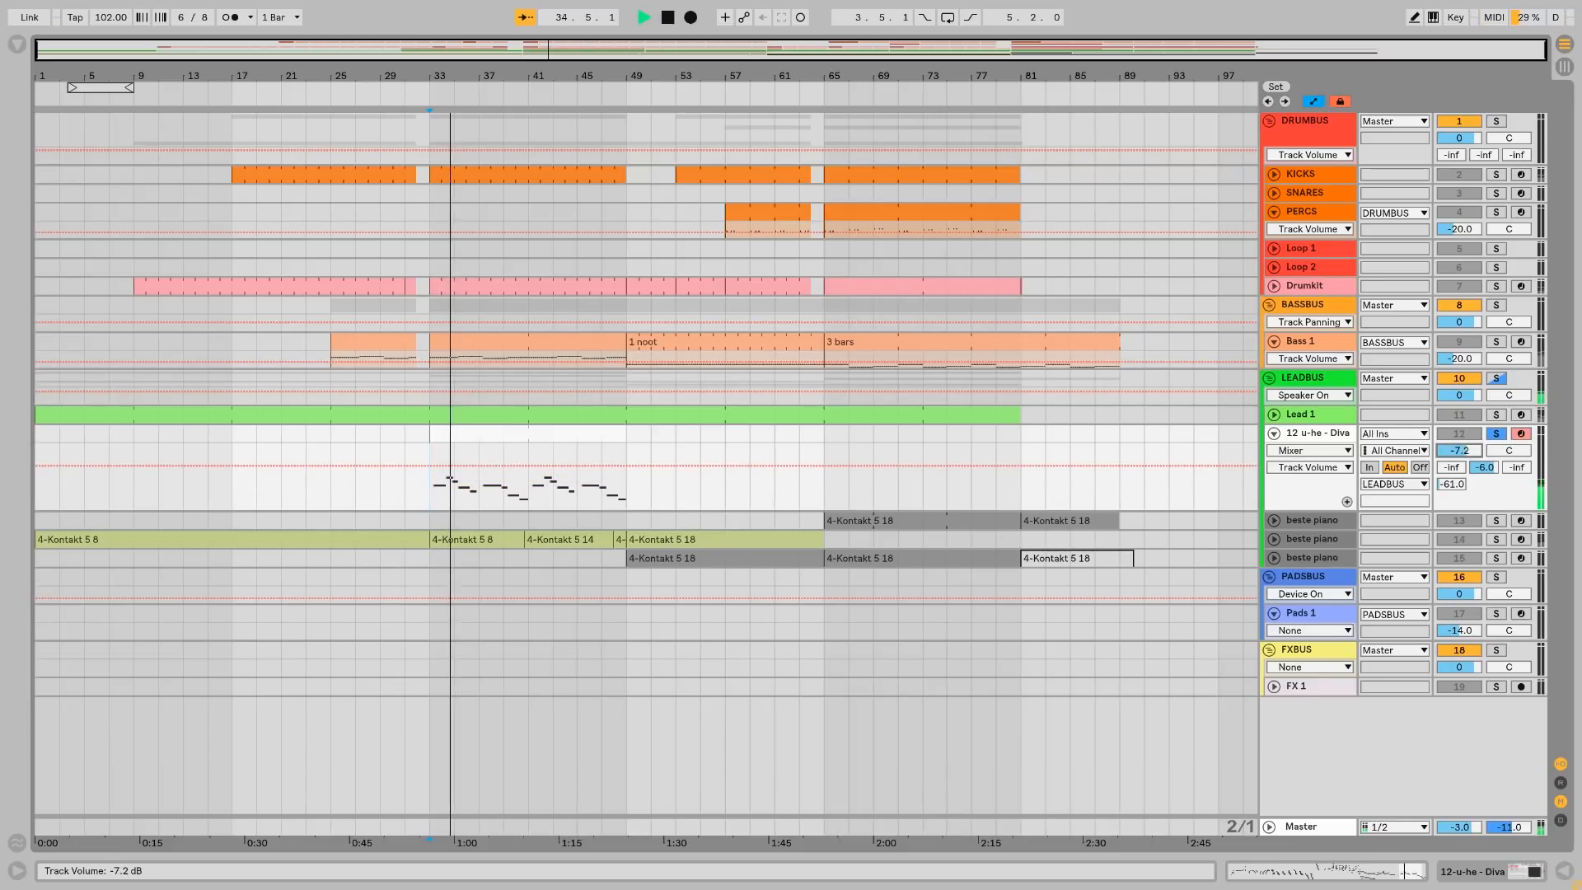
Step: Solo and unfold beste piano track 14 to examine its notes and its Kontakt instrument, The Gentleman
{"action": "left_click", "coordinate": [1495, 540]}
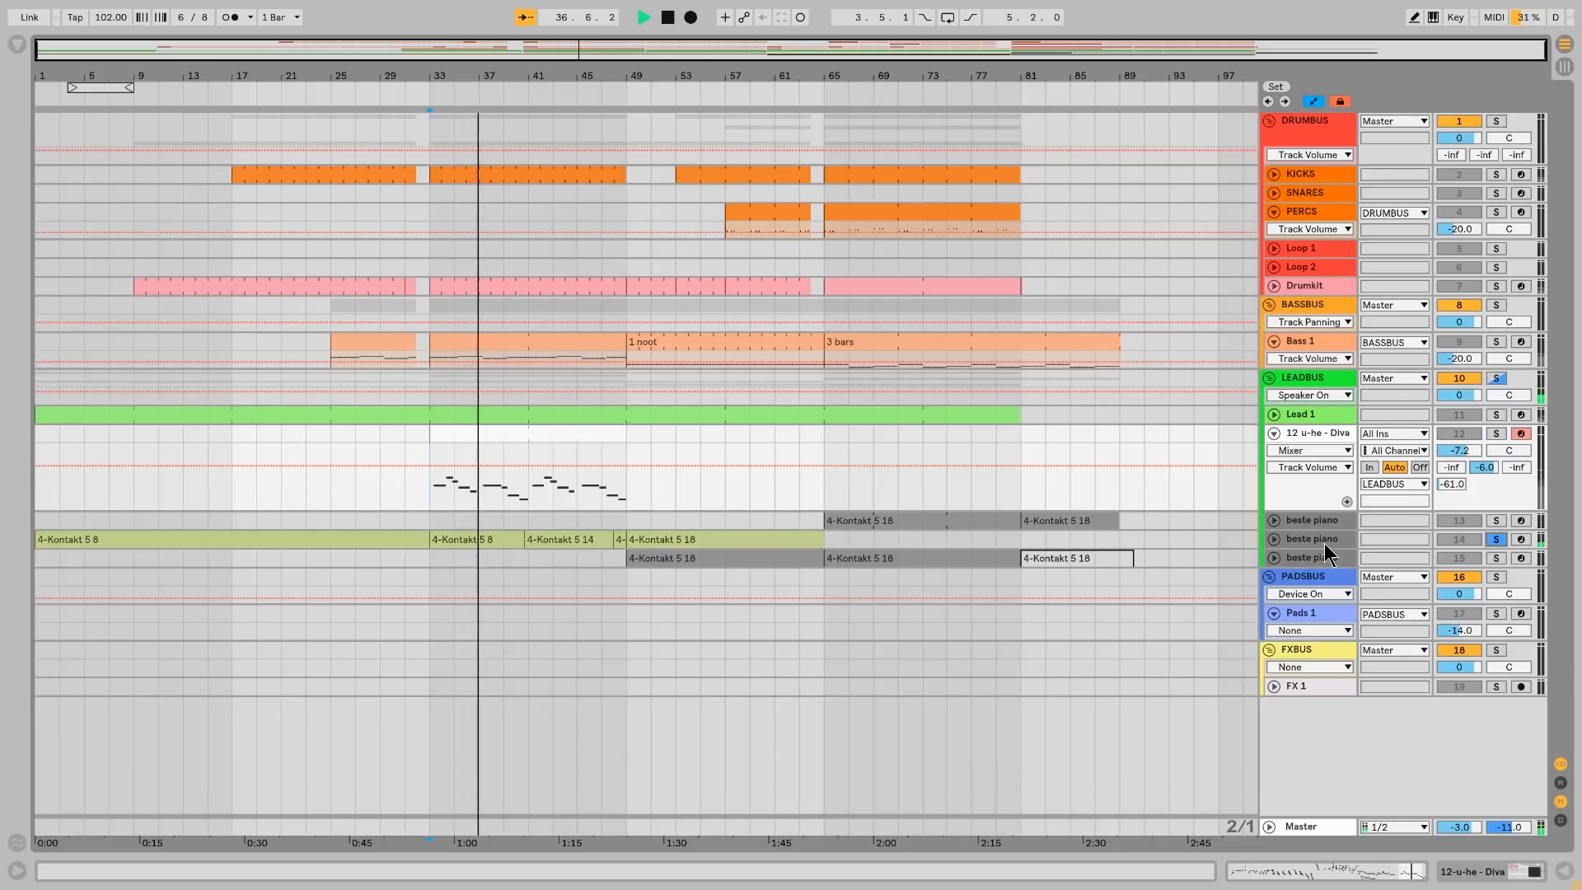
{"action": "left_click", "coordinate": [1274, 539]}
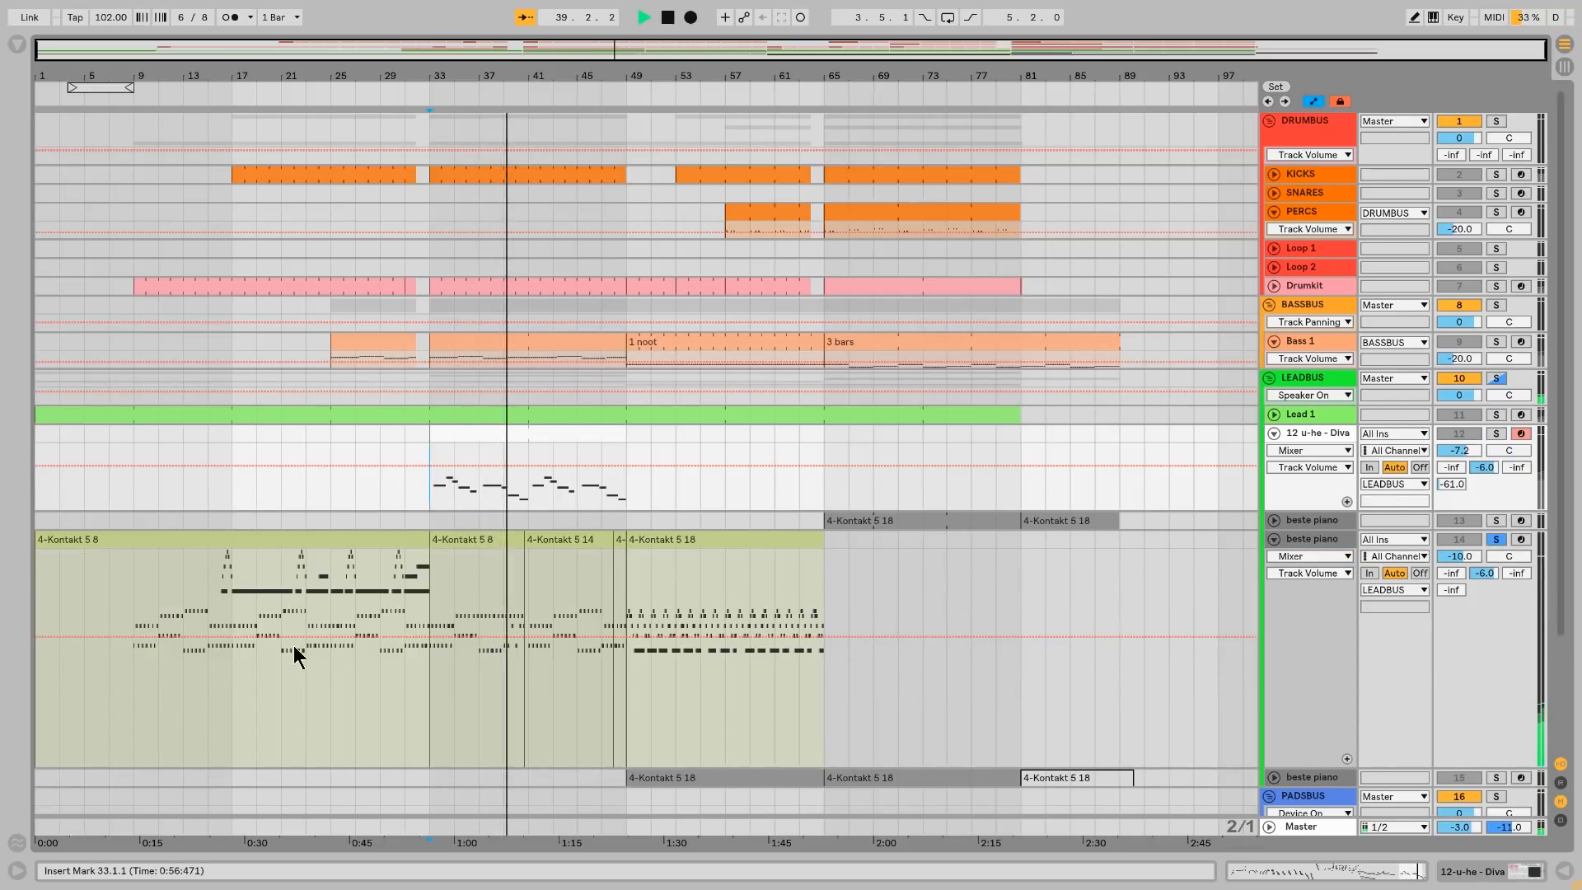
{"action": "left_click", "coordinate": [234, 605]}
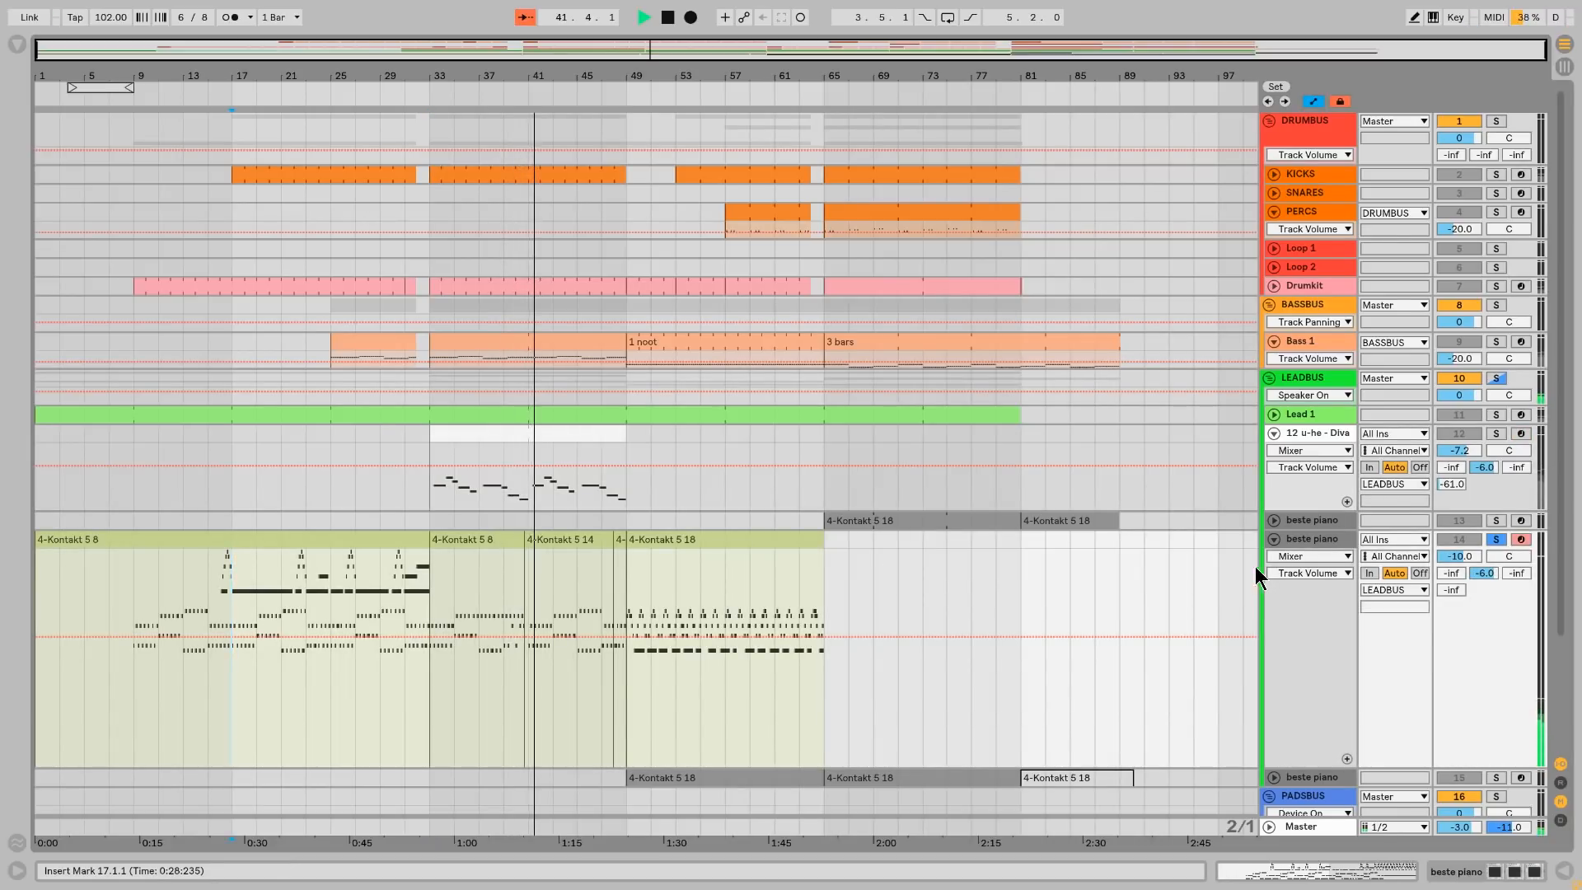
{"action": "double_click", "coordinate": [1303, 536]}
{"action": "left_click", "coordinate": [83, 674]}
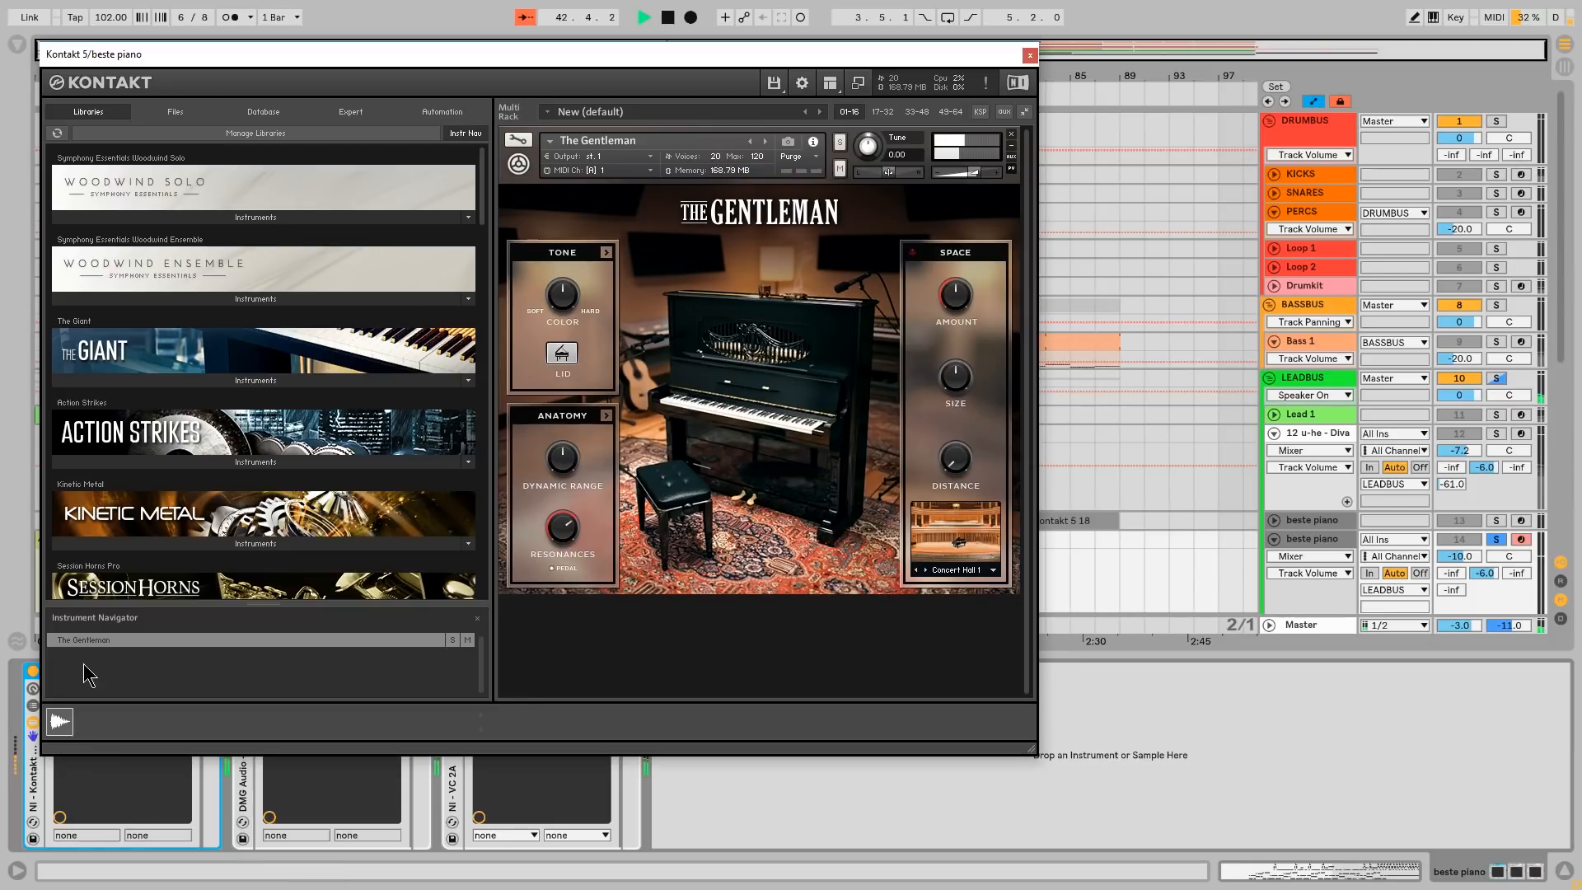
{"action": "left_click", "coordinate": [1029, 56]}
Step: Unfold beste piano track 15 and compare its sound with track 14 by soloing each in turn
{"action": "scroll", "coordinate": [710, 328], "scroll_direction": "down", "scroll_amount": 5}
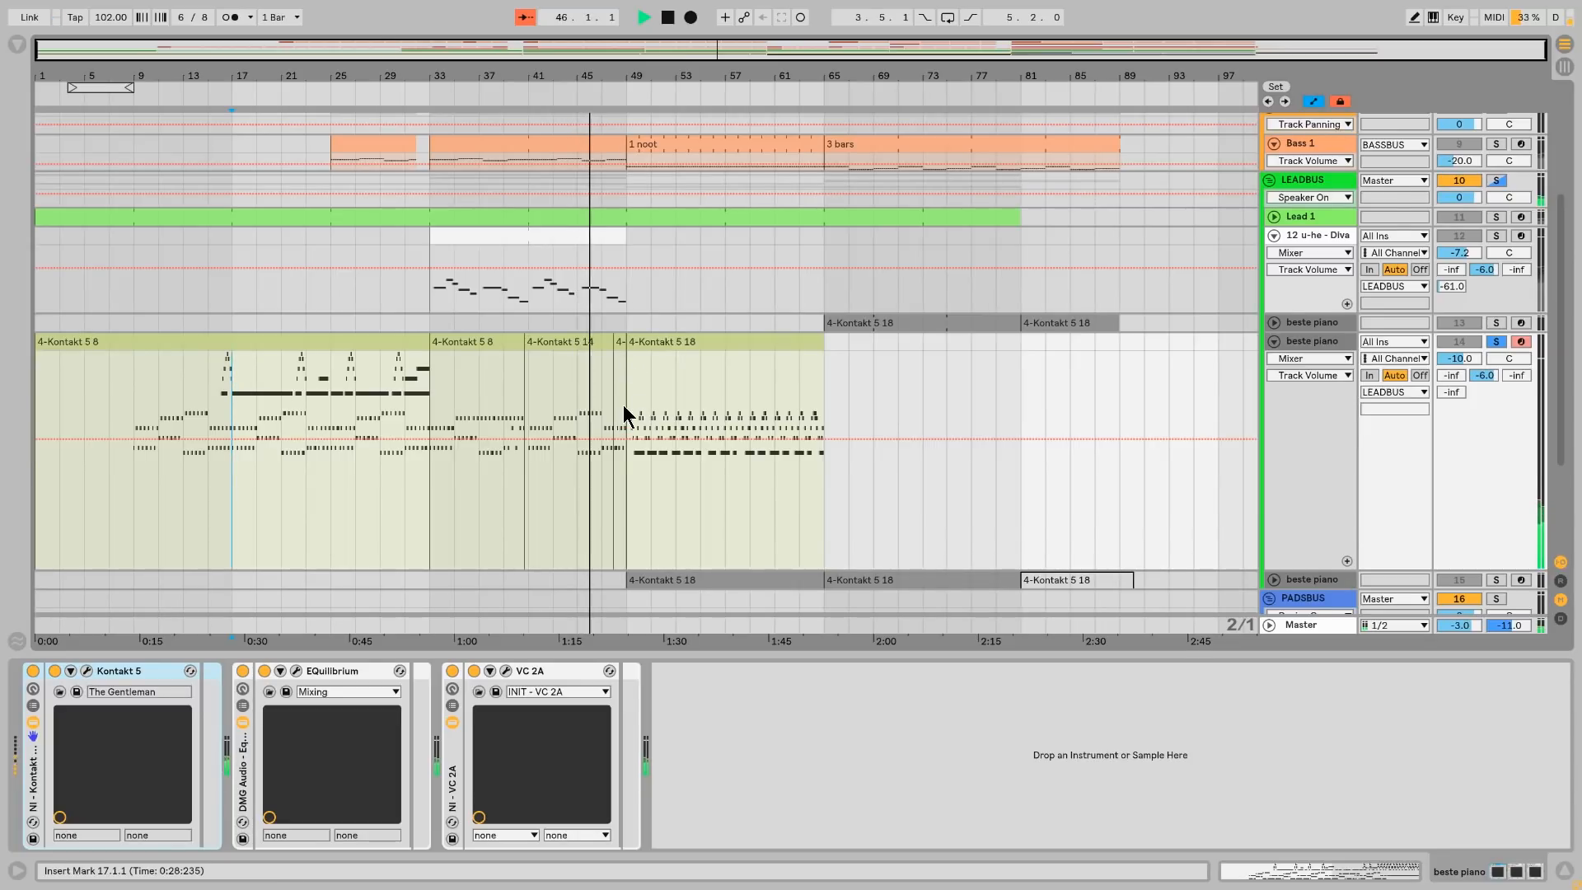
{"action": "left_click", "coordinate": [1274, 580]}
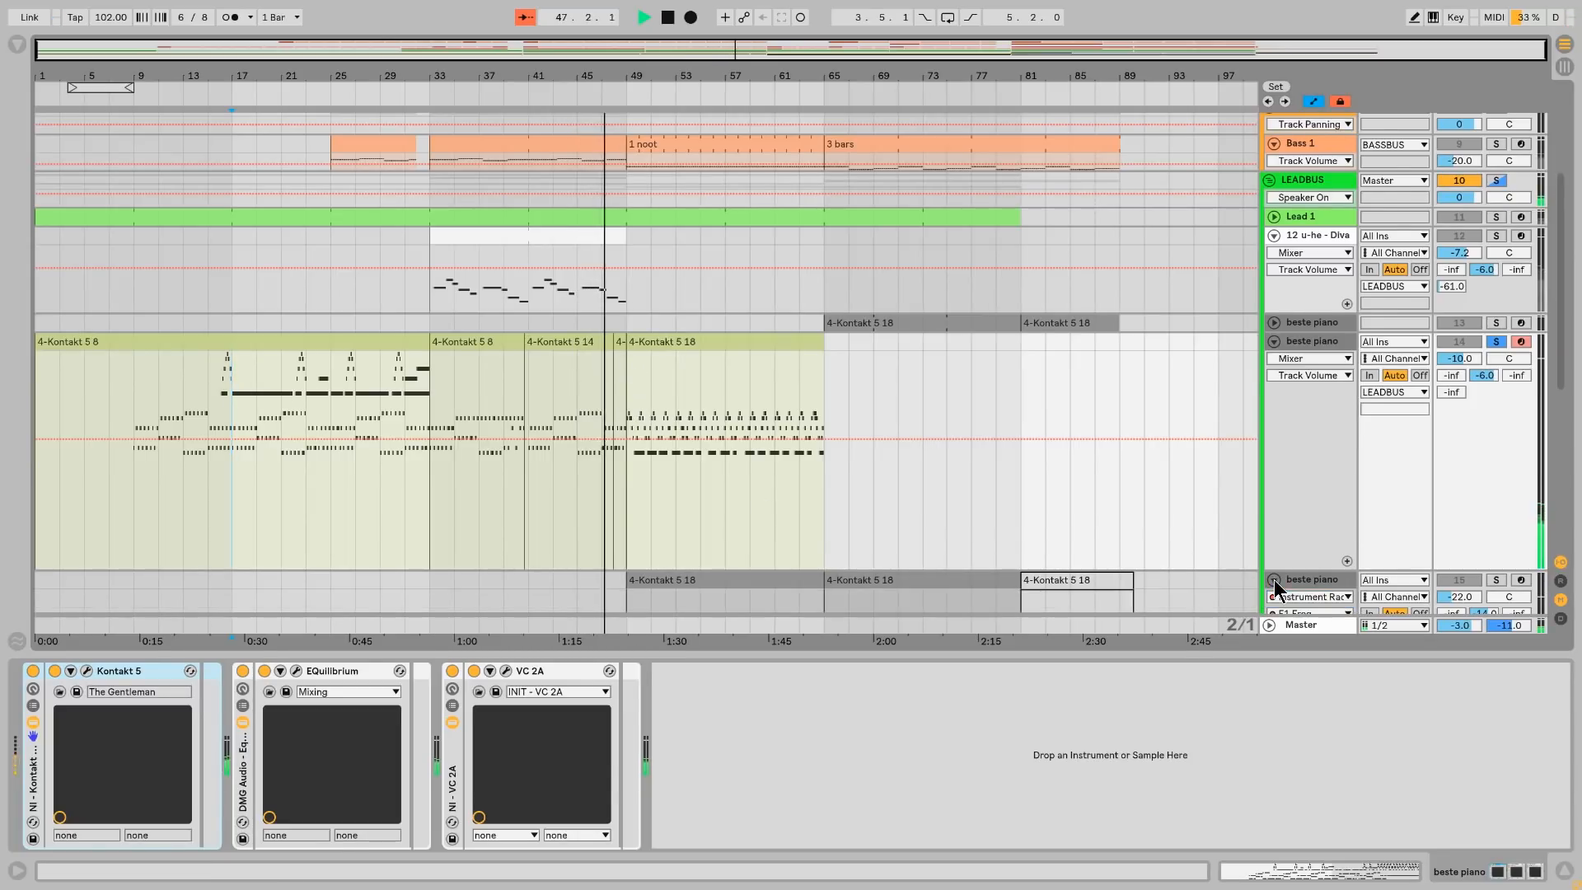
{"action": "scroll", "coordinate": [773, 519], "scroll_direction": "down", "scroll_amount": 4}
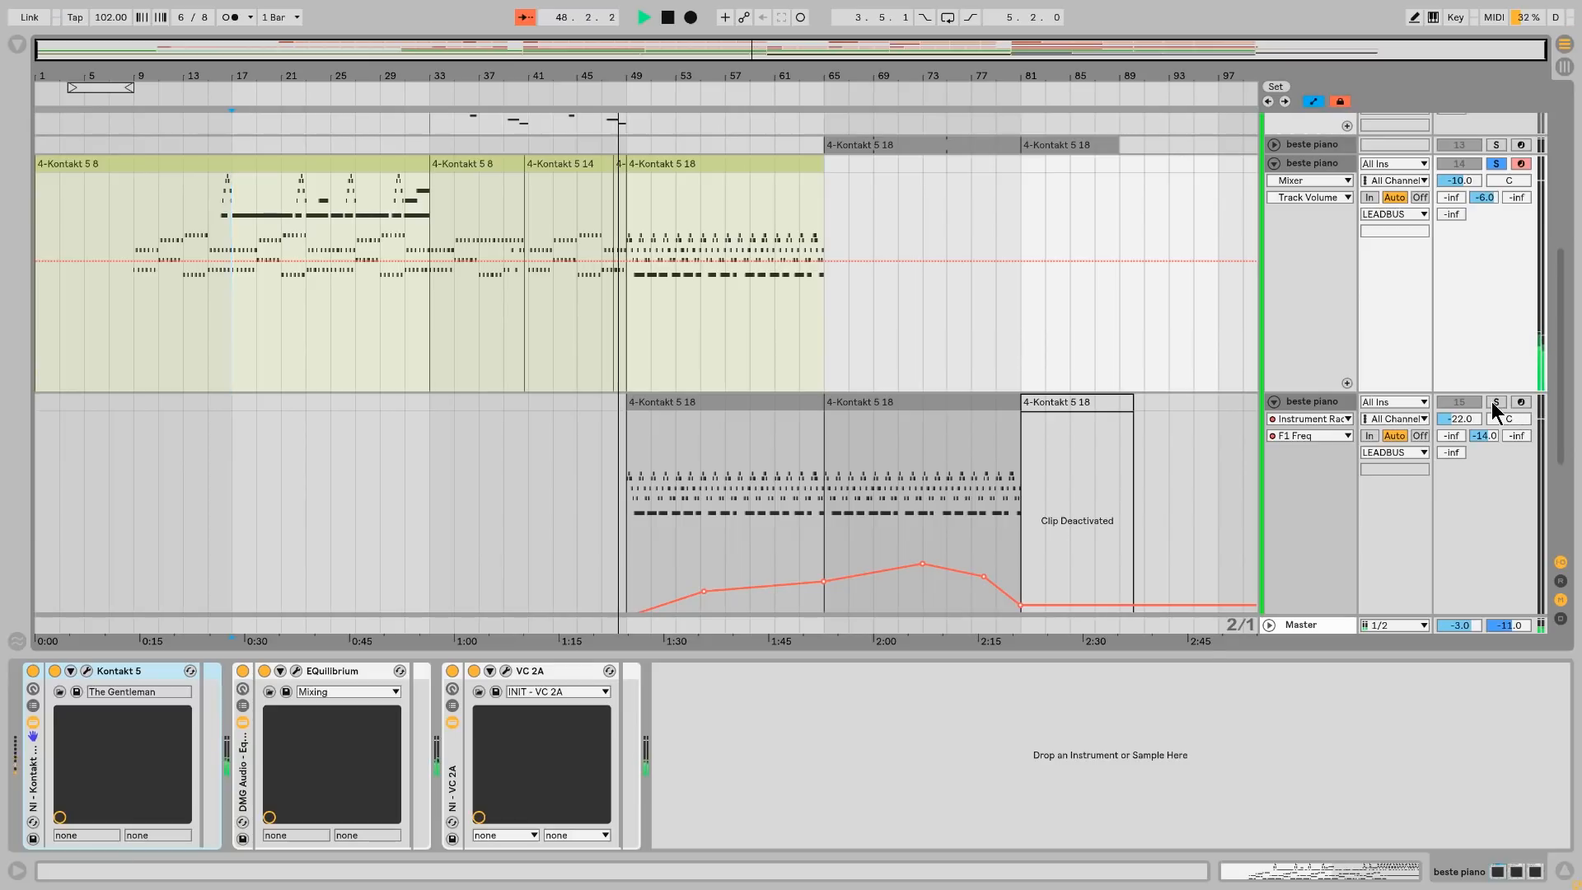
{"action": "left_click", "coordinate": [1497, 403]}
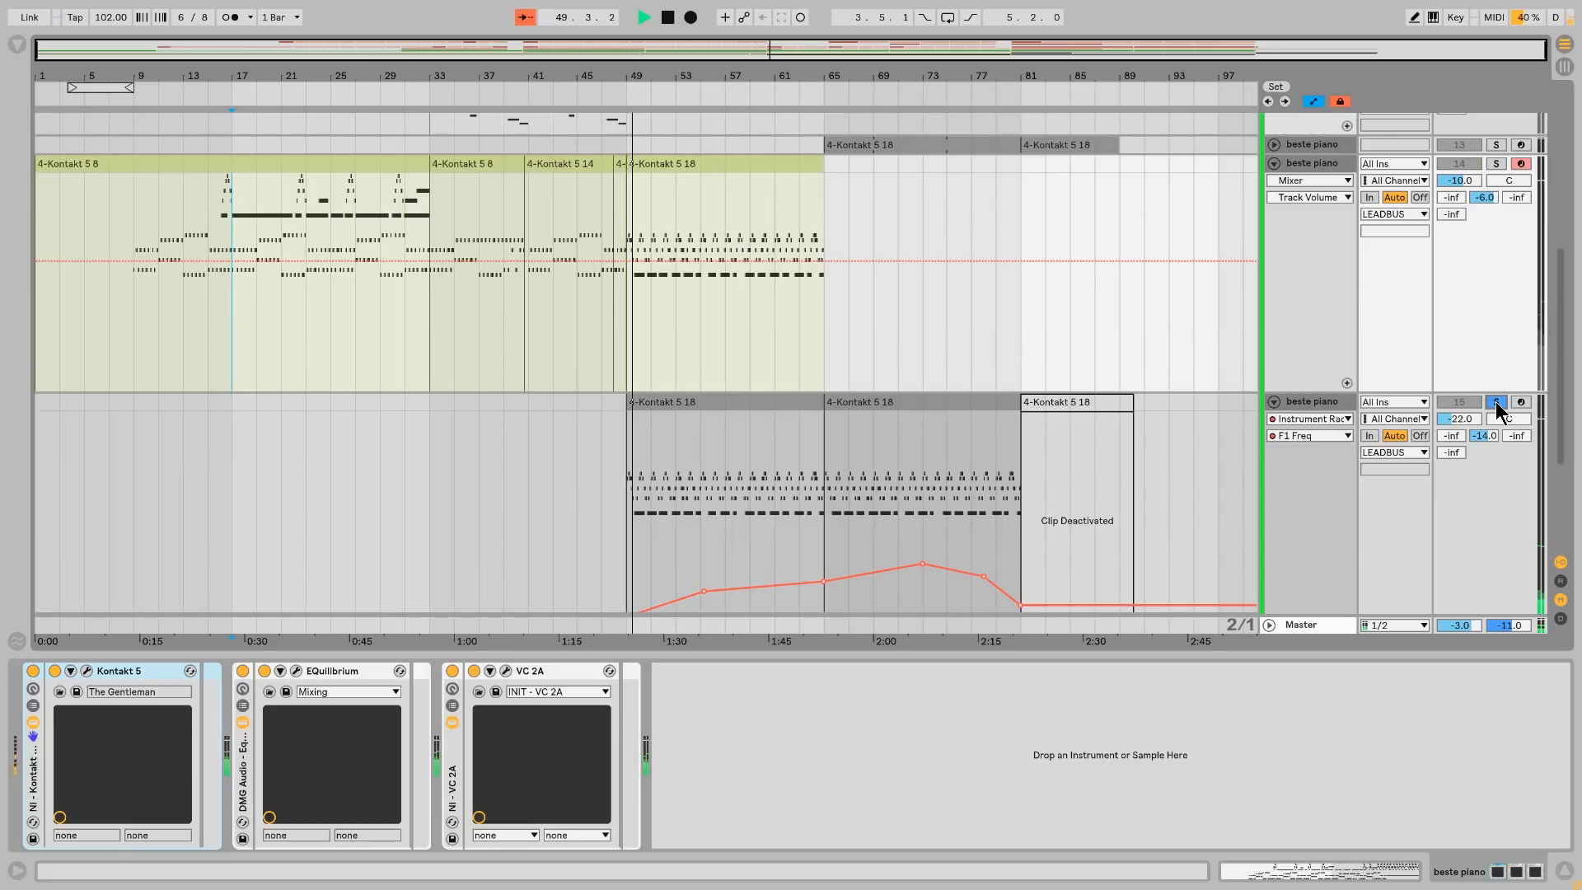
{"action": "left_click", "coordinate": [1497, 163]}
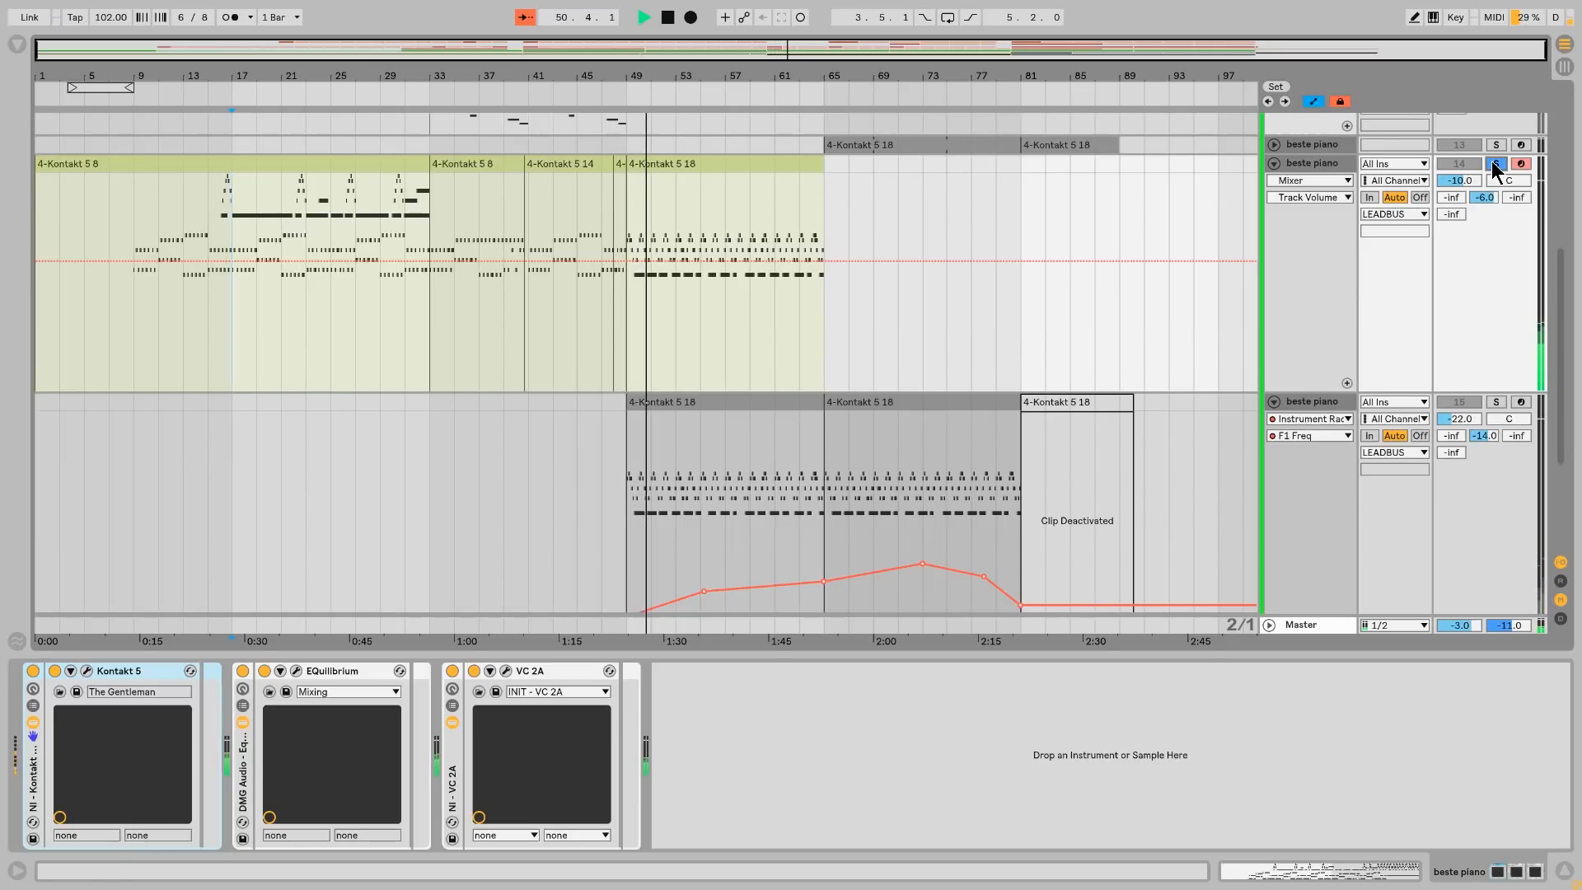
Step: Solo beste piano track 13, play it from bar 65, and examine its unfolded notes
{"action": "left_click", "coordinate": [820, 86]}
{"action": "left_click", "coordinate": [1496, 145]}
{"action": "left_click", "coordinate": [1274, 144]}
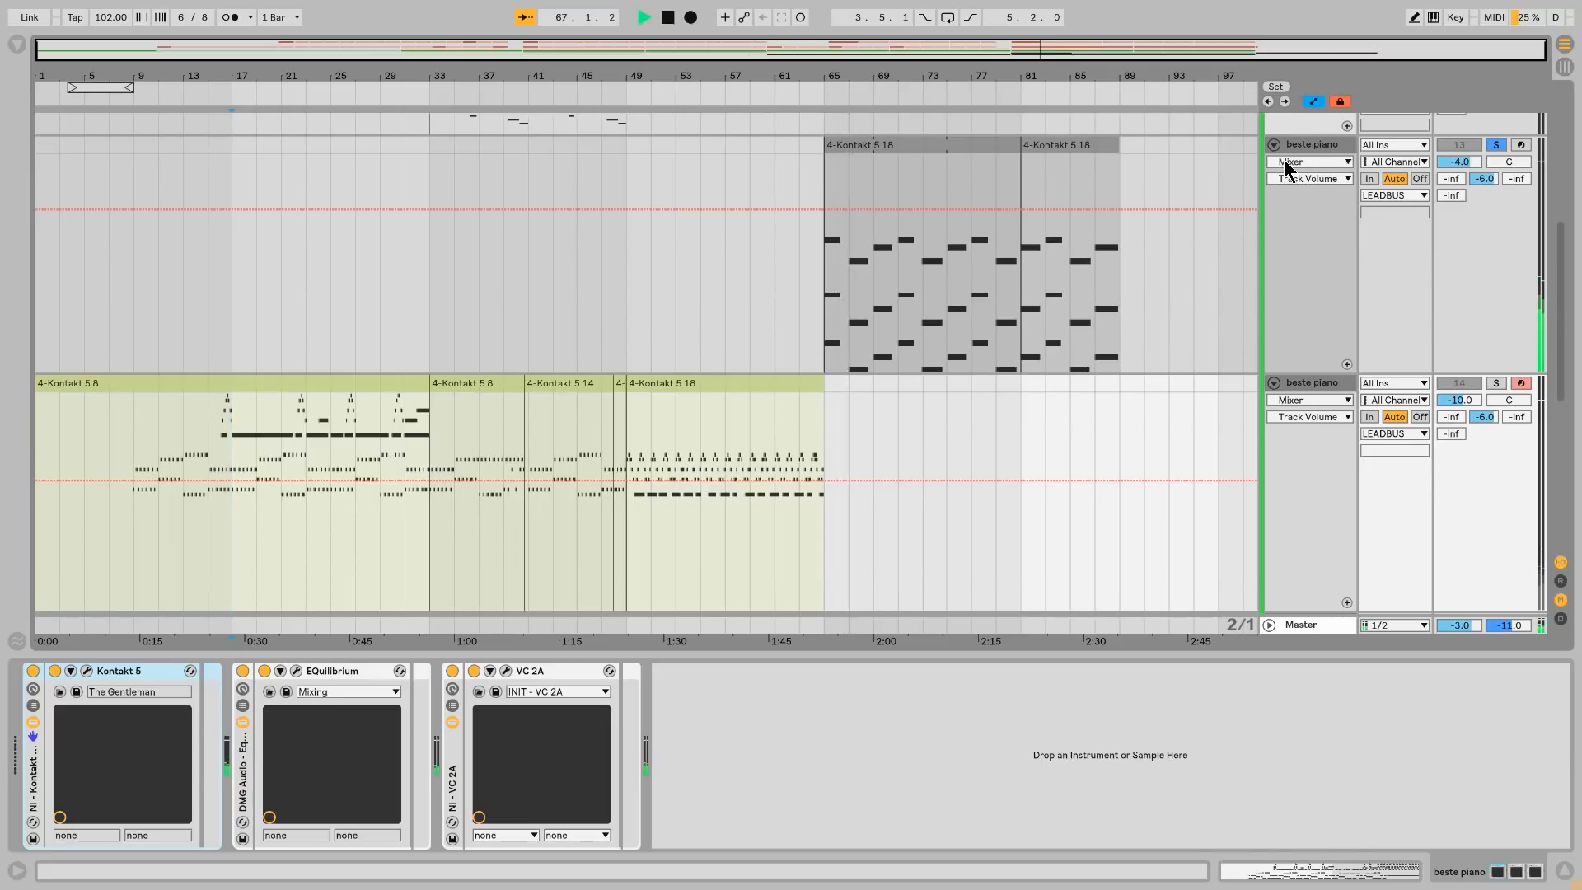
{"action": "left_click", "coordinate": [1274, 145]}
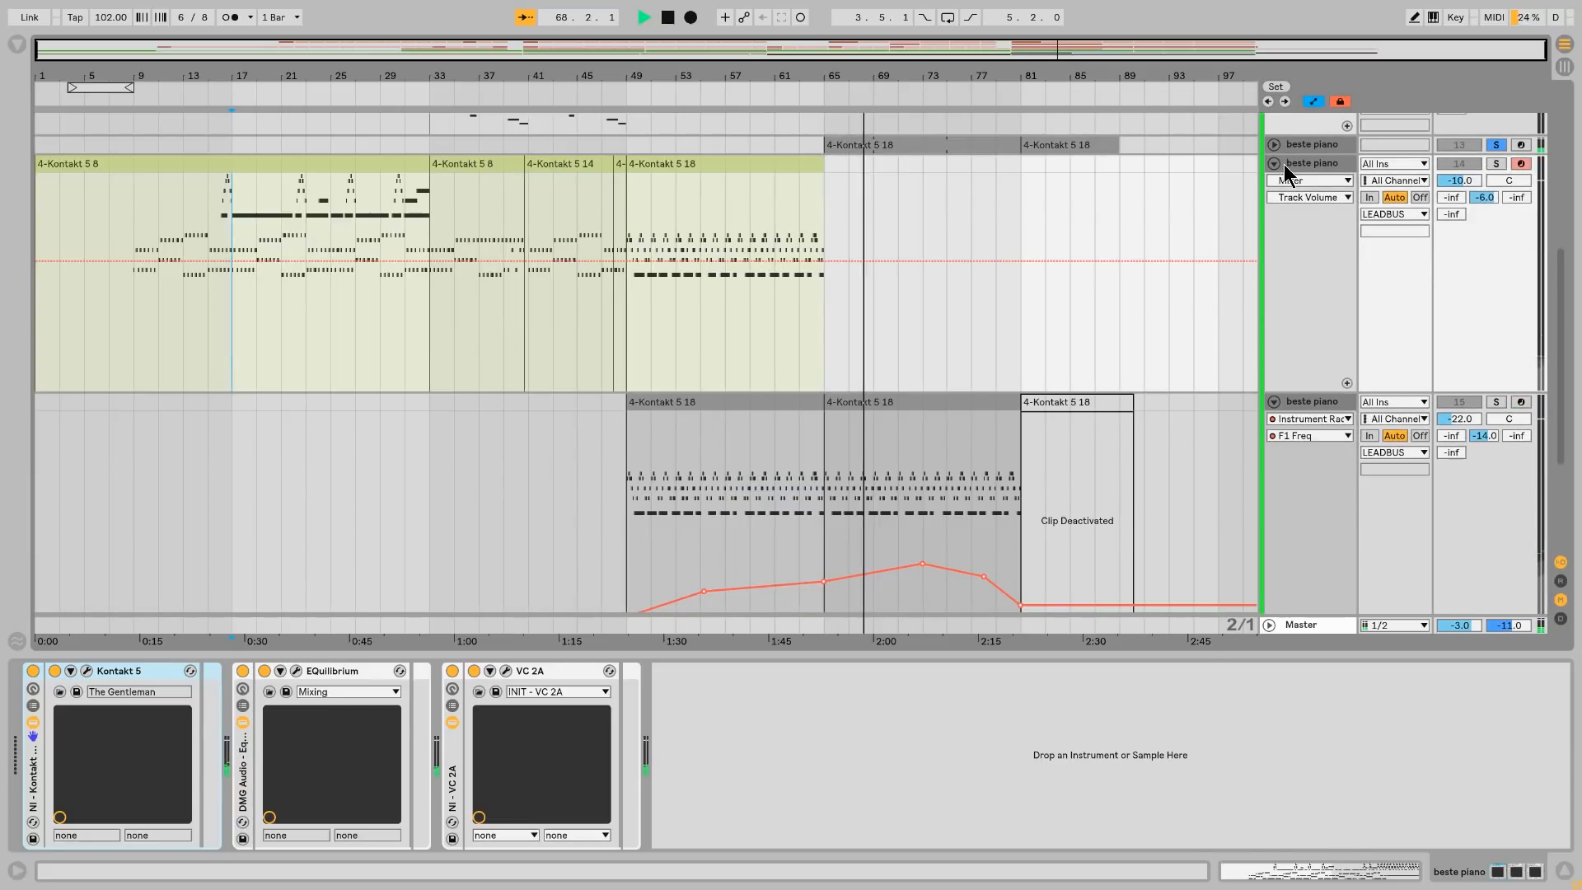
Step: Fold the open beste piano and 12 u-he - Diva tracks, clear the solo, and stop playback
{"action": "left_click", "coordinate": [1274, 163]}
{"action": "left_click", "coordinate": [1274, 182]}
{"action": "scroll", "coordinate": [1289, 222], "scroll_direction": "up", "scroll_amount": 3}
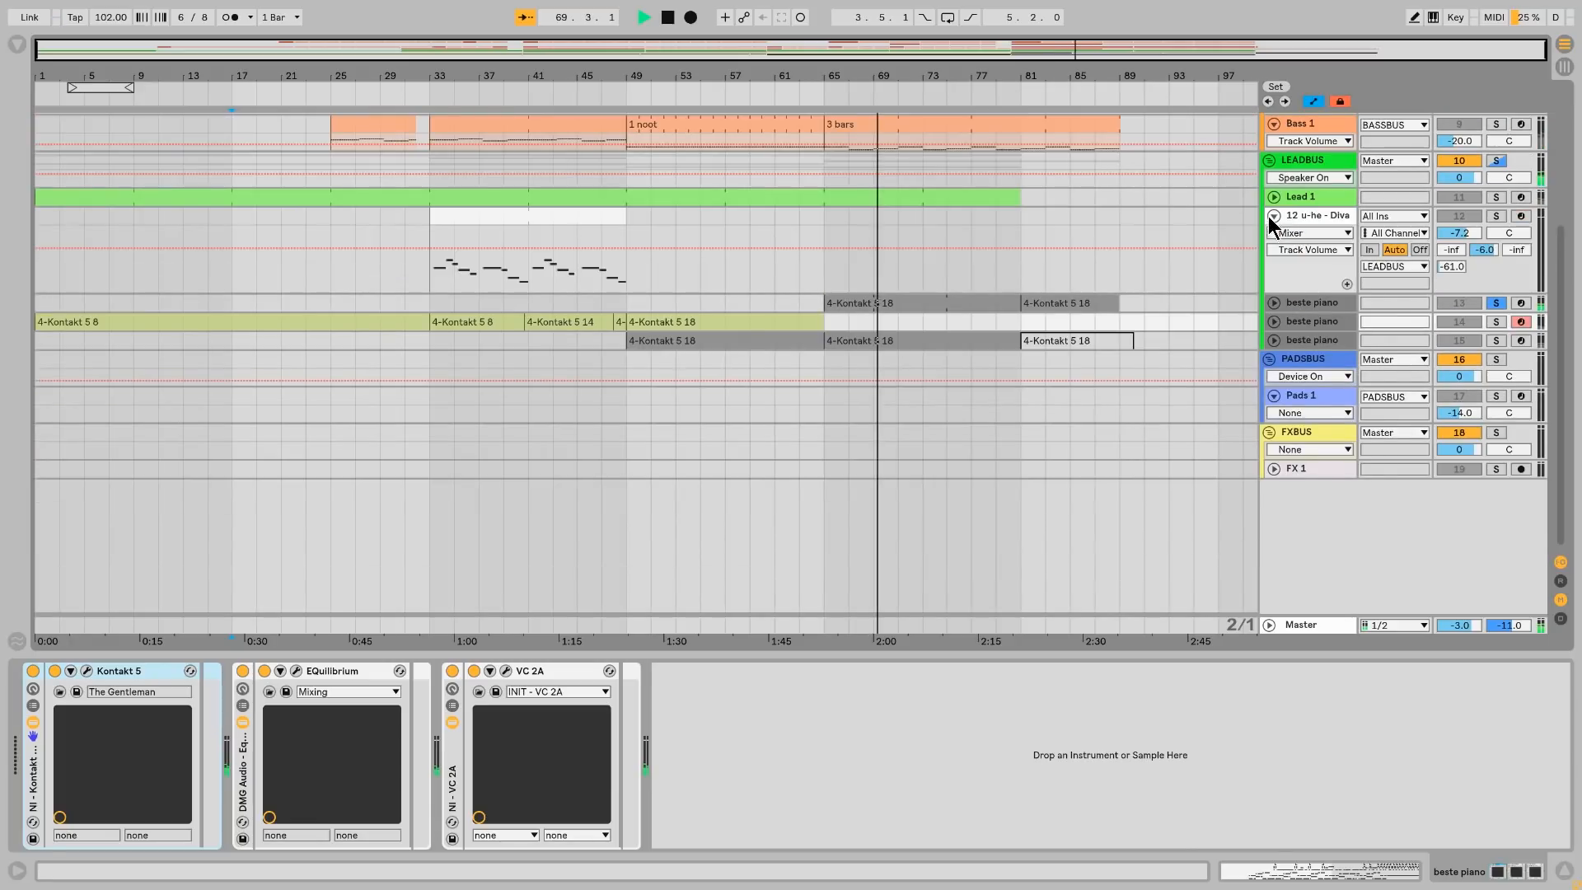
{"action": "left_click", "coordinate": [1273, 216]}
{"action": "scroll", "coordinate": [1285, 230], "scroll_direction": "up", "scroll_amount": 2}
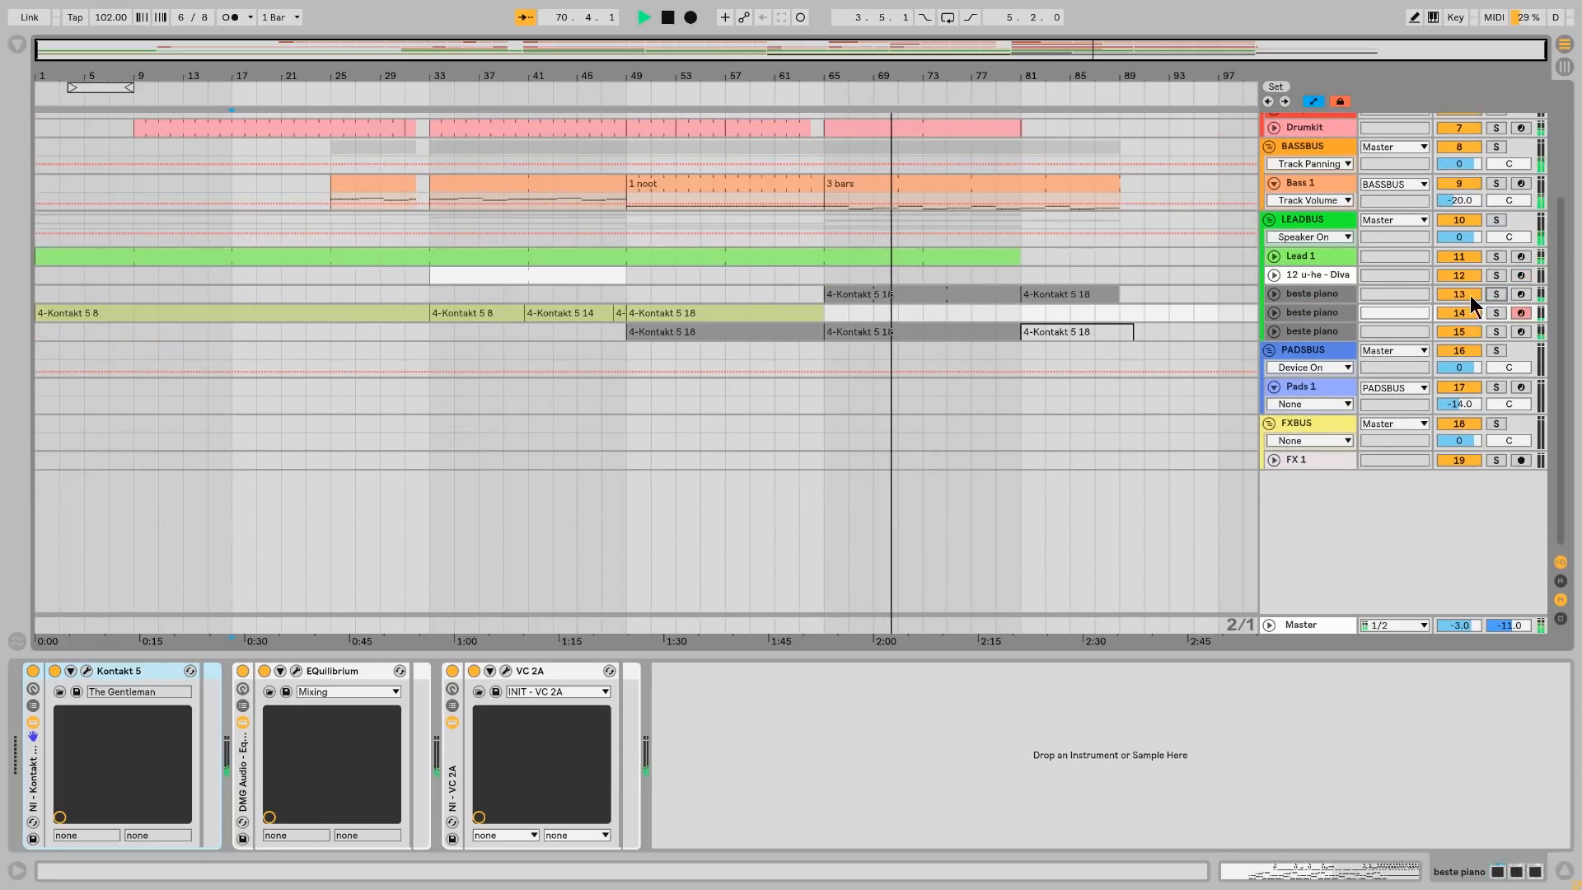
{"action": "left_click", "coordinate": [668, 18]}
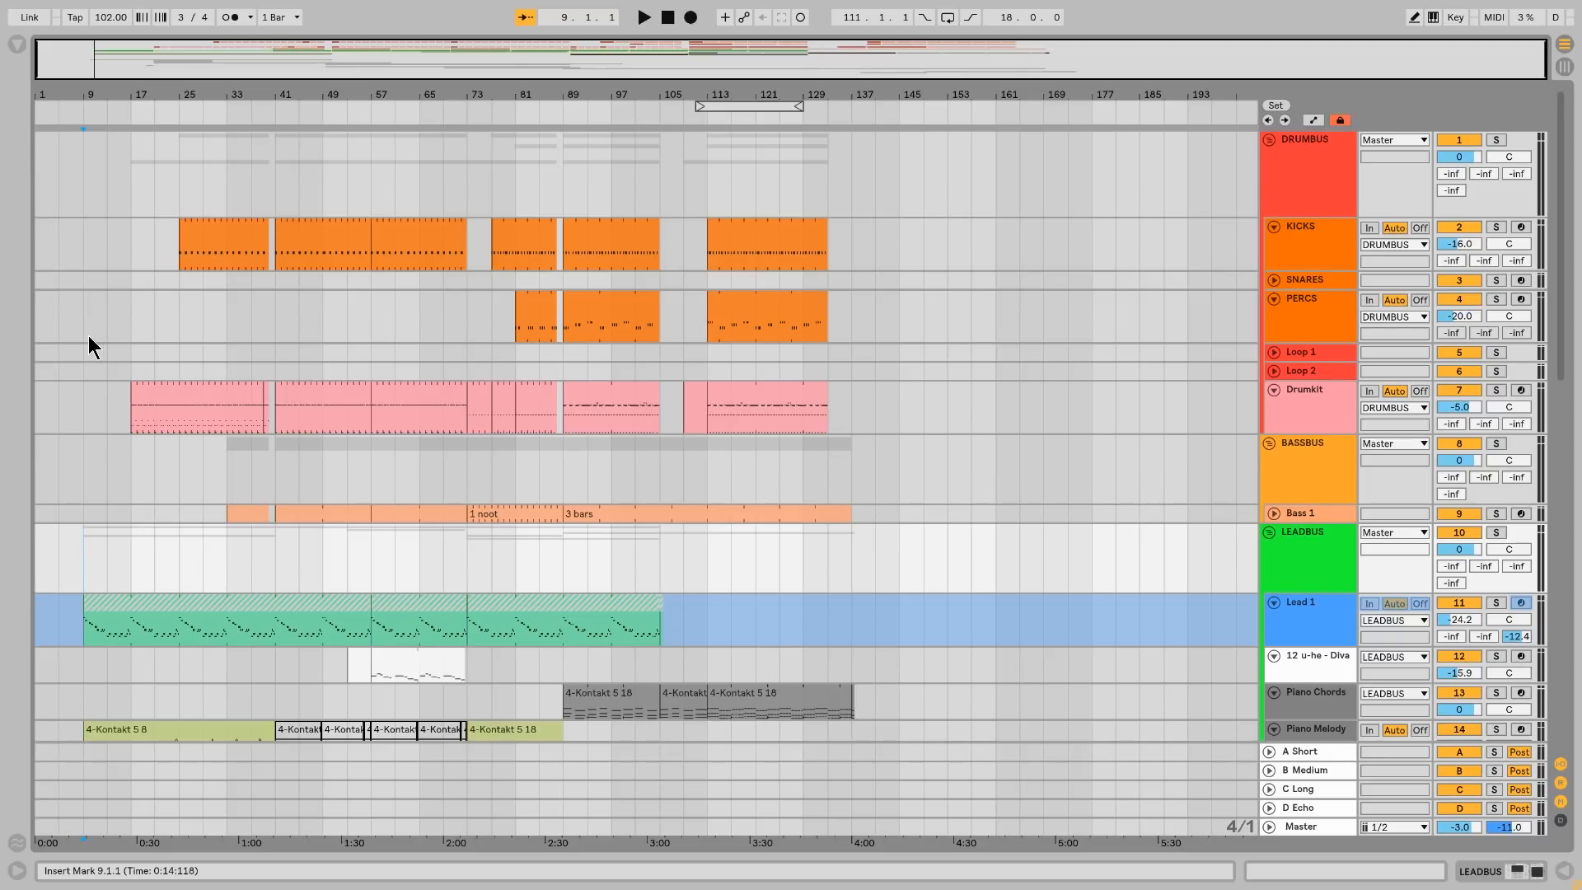
Step: Examine the recorded audio tracks below the piano, PADSBUS and FXBUS tracks in the arrangement
{"action": "scroll", "coordinate": [97, 324], "scroll_direction": "down", "scroll_amount": 5}
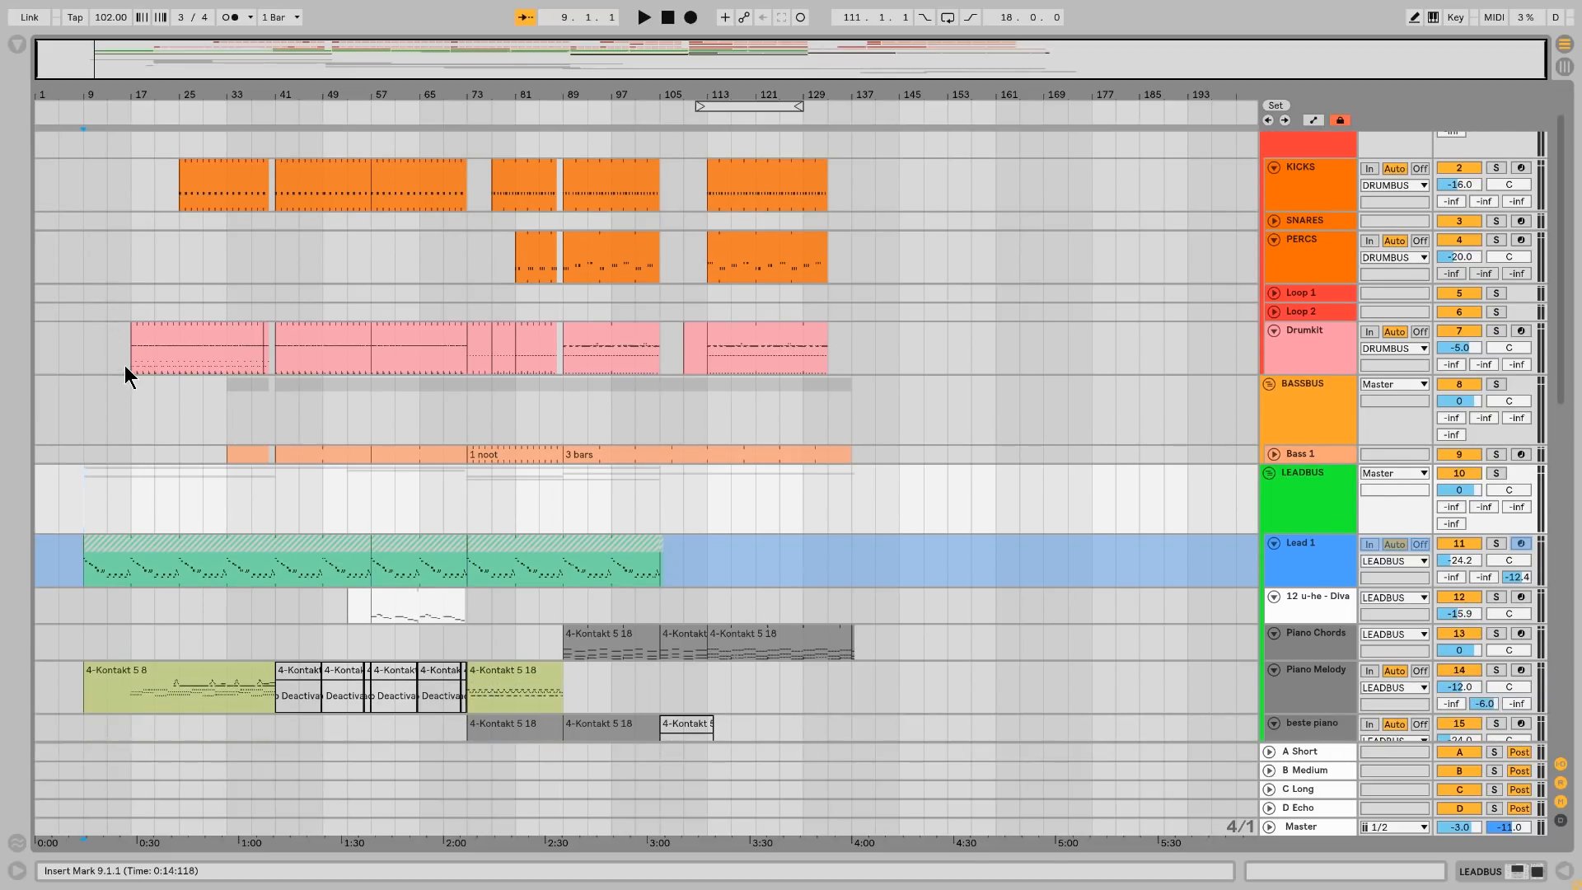
{"action": "scroll", "coordinate": [138, 390], "scroll_direction": "down", "scroll_amount": 4}
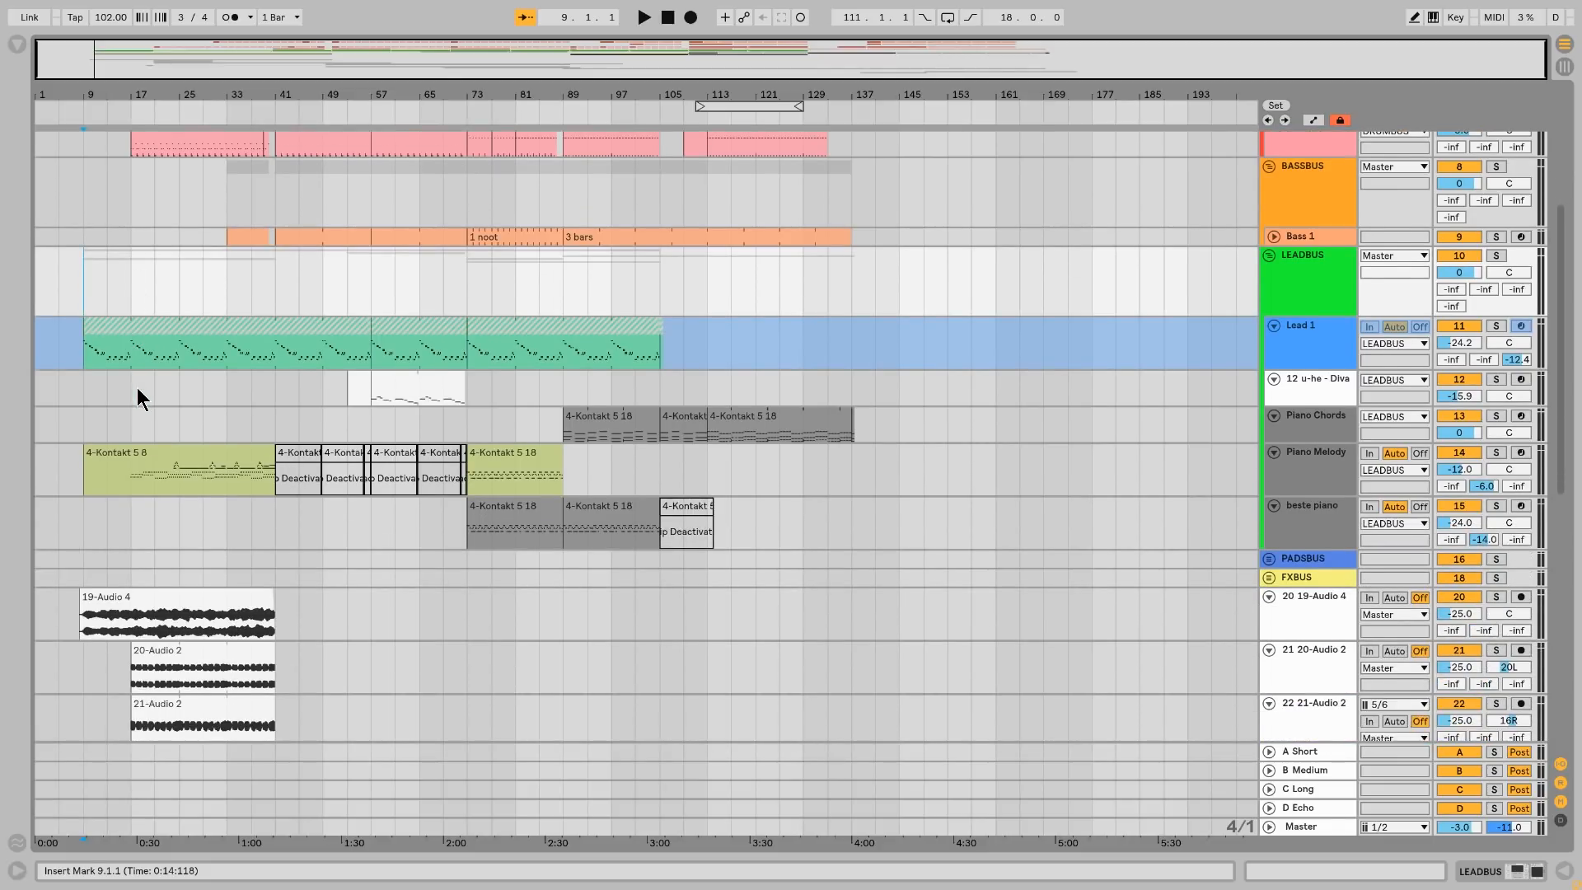
{"action": "scroll", "coordinate": [138, 390], "scroll_direction": "down", "scroll_amount": 7}
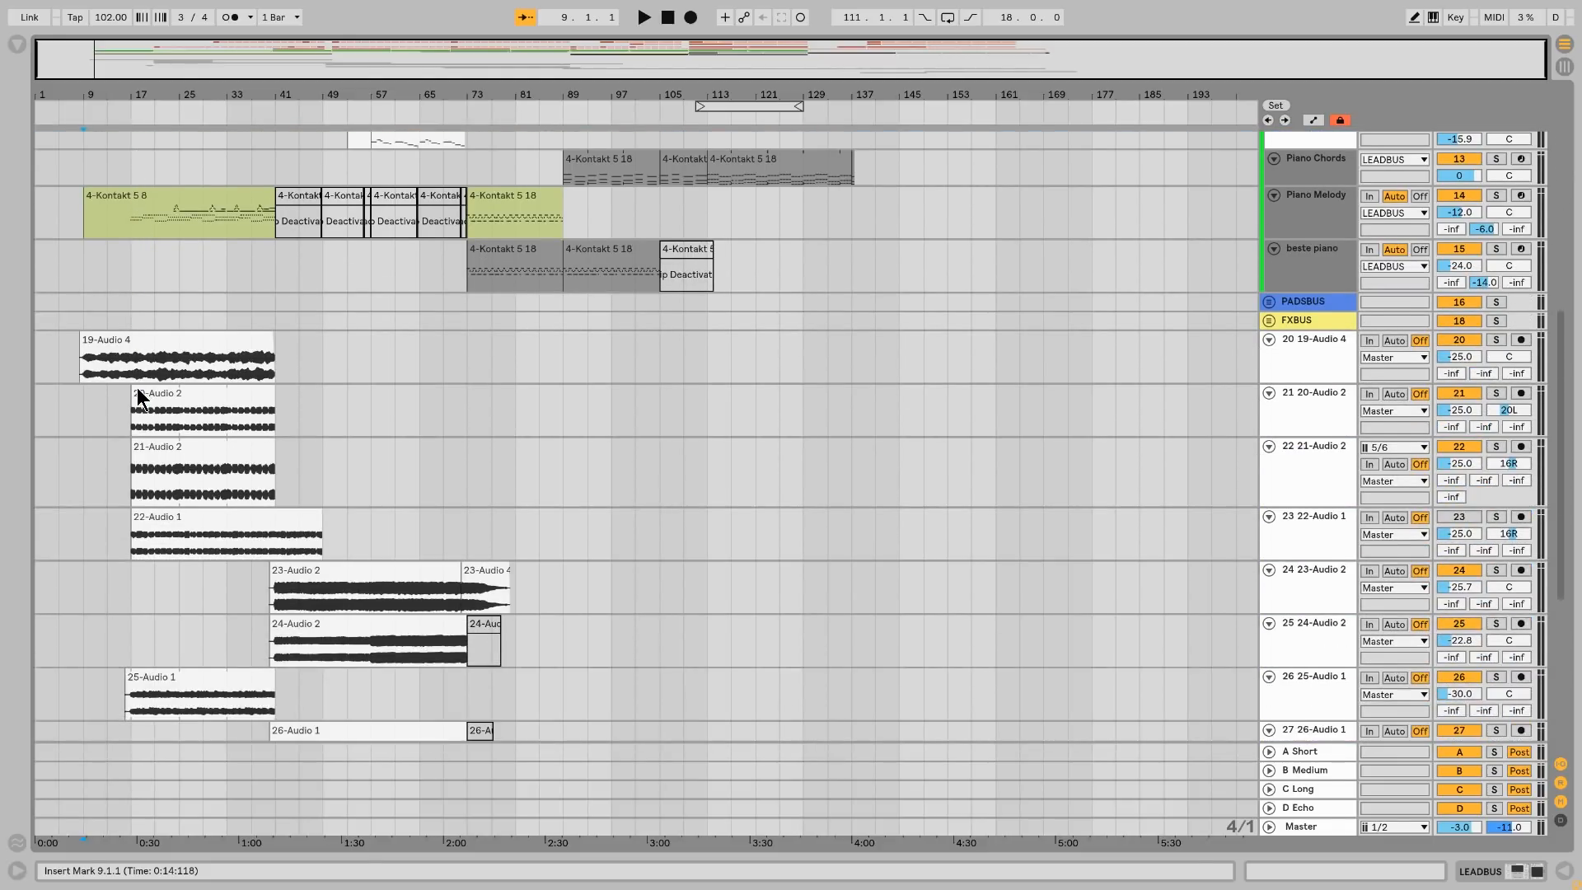
{"action": "scroll", "coordinate": [137, 387], "scroll_direction": "down", "scroll_amount": 6}
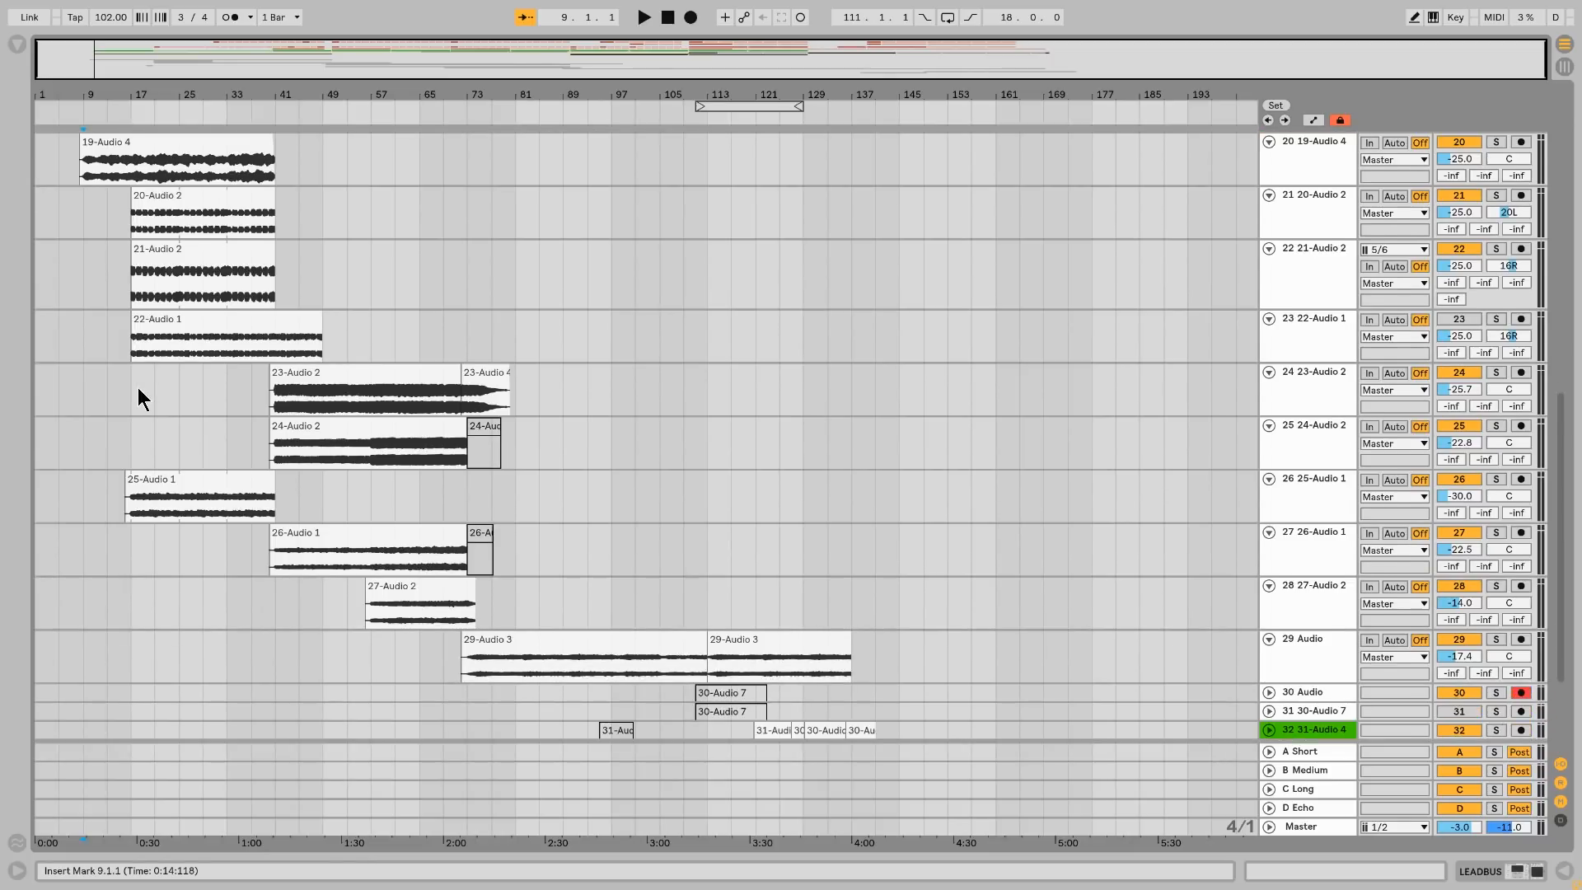
{"action": "scroll", "coordinate": [190, 379], "scroll_direction": "up", "scroll_amount": 5}
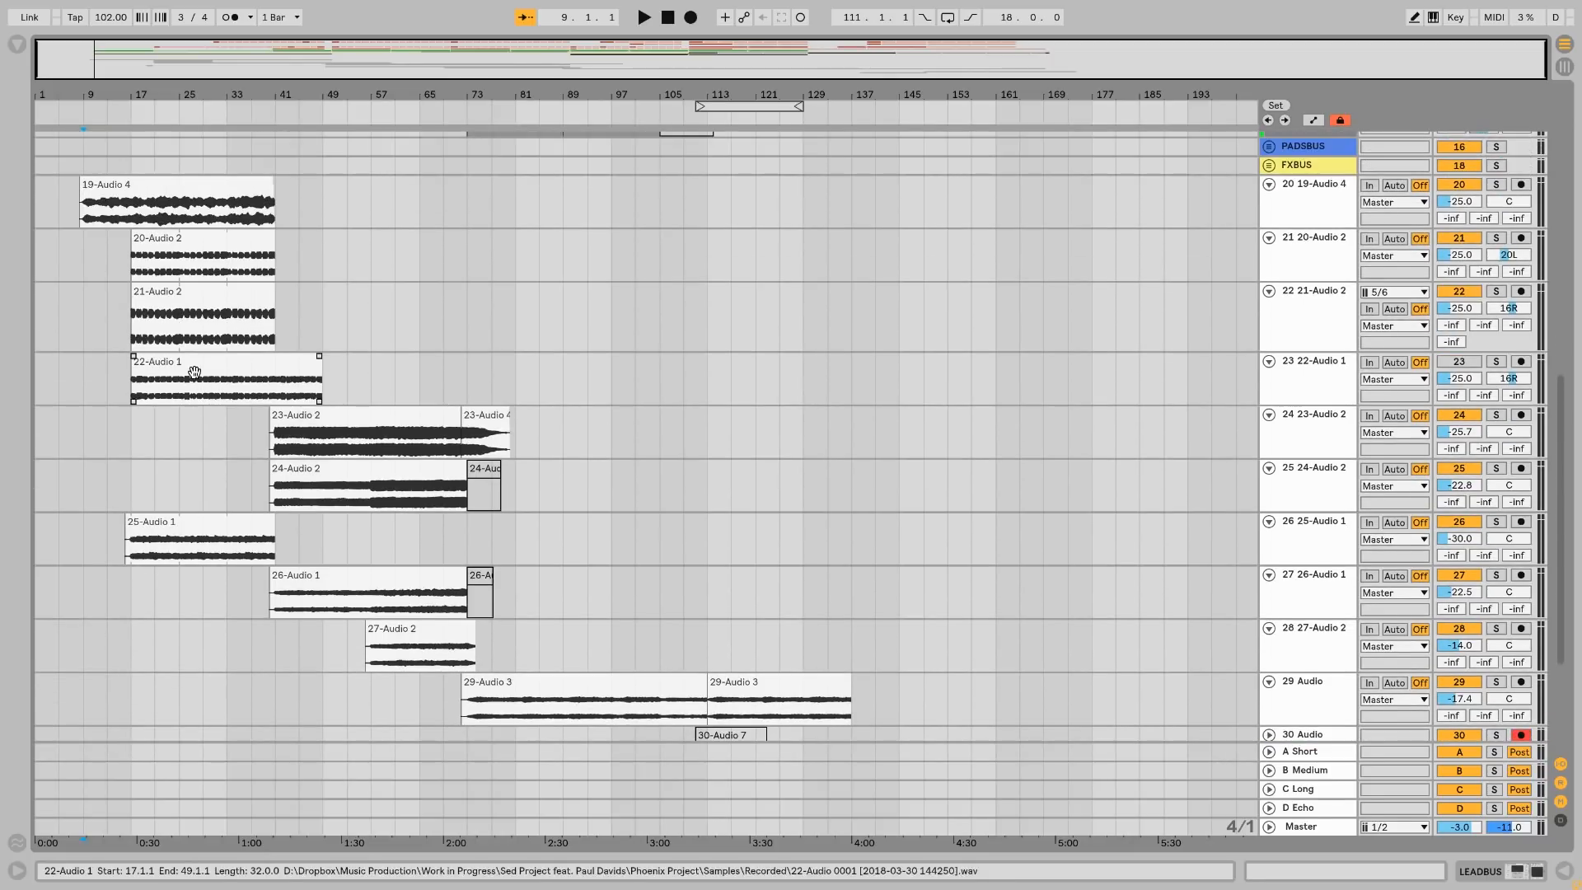
Step: Play the arrangement from bar 89 while reviewing the remaining audio tracks and the drum, bass and lead groups
{"action": "left_click", "coordinate": [562, 206]}
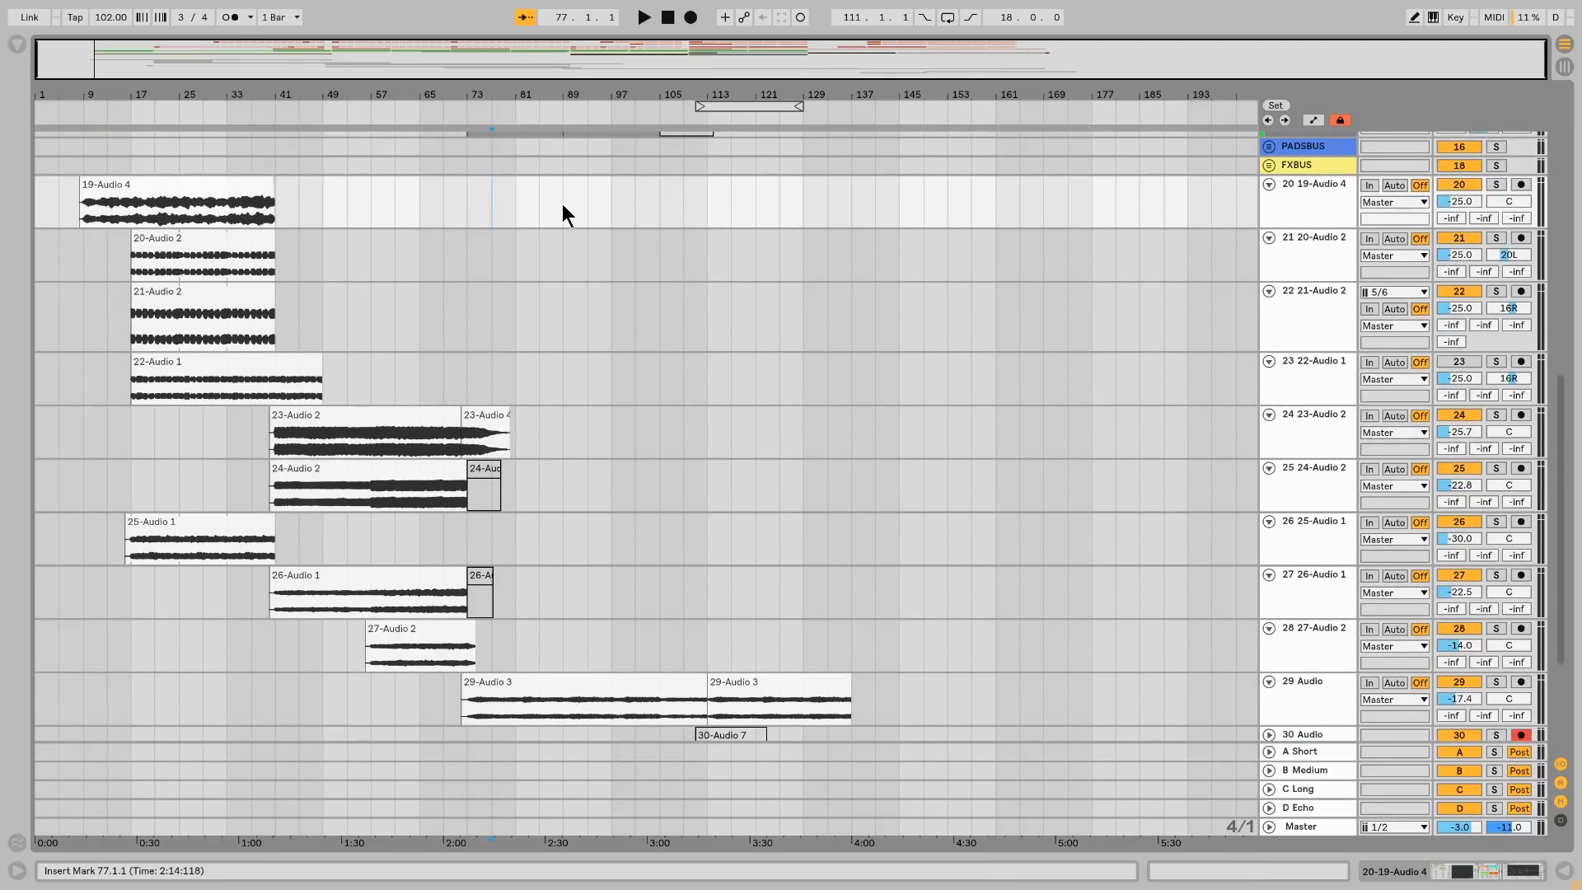
{"action": "key", "text": "space"}
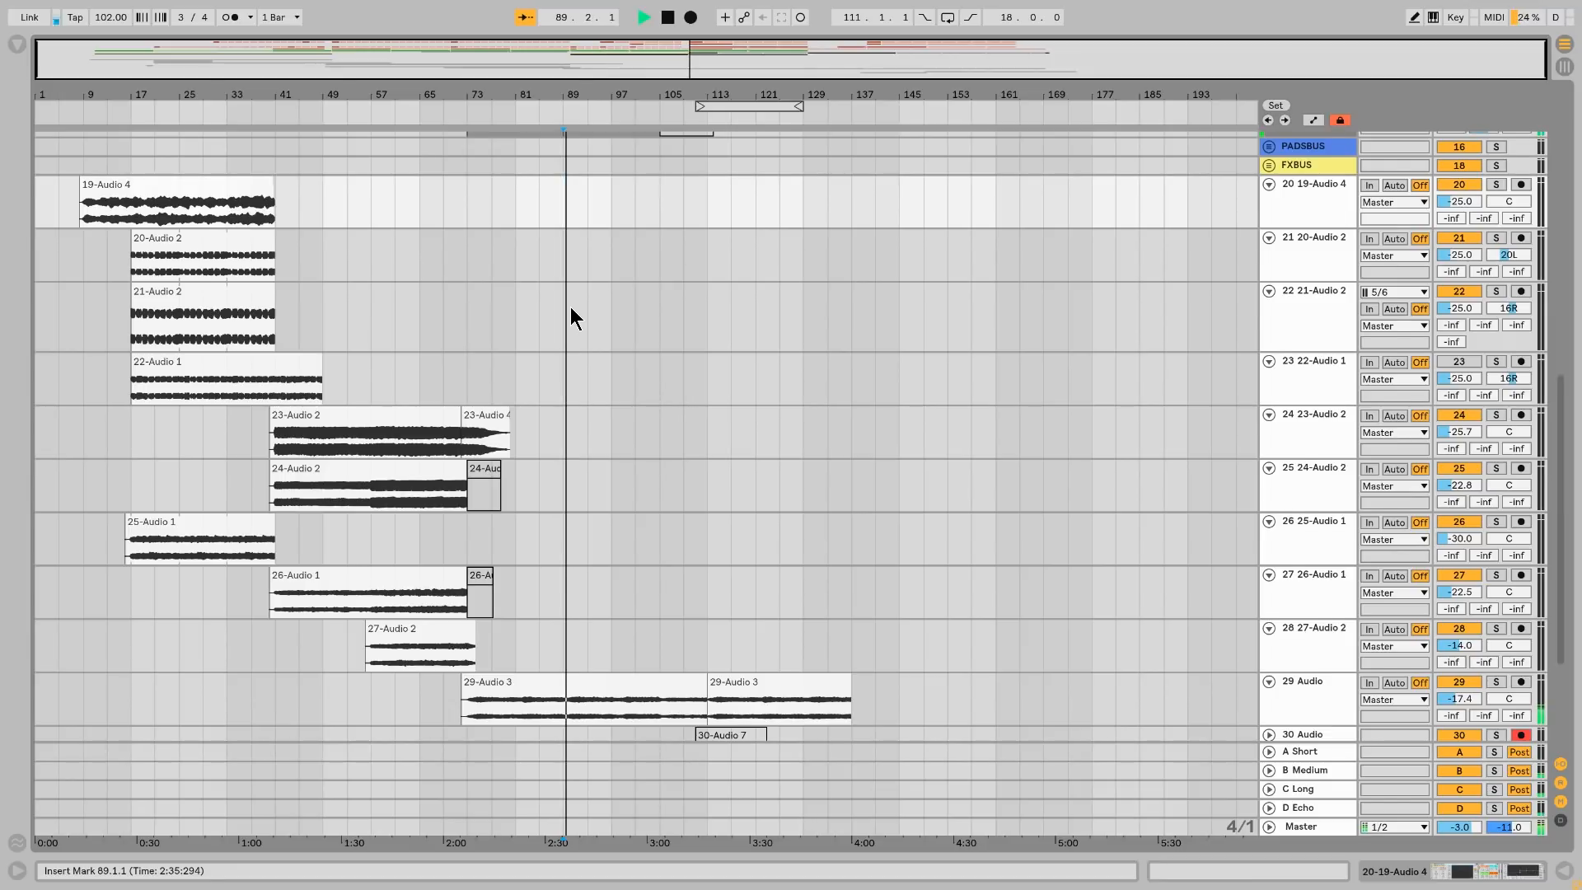
{"action": "scroll", "coordinate": [674, 412], "scroll_direction": "down", "scroll_amount": 5}
{"action": "left_click", "coordinate": [769, 125]}
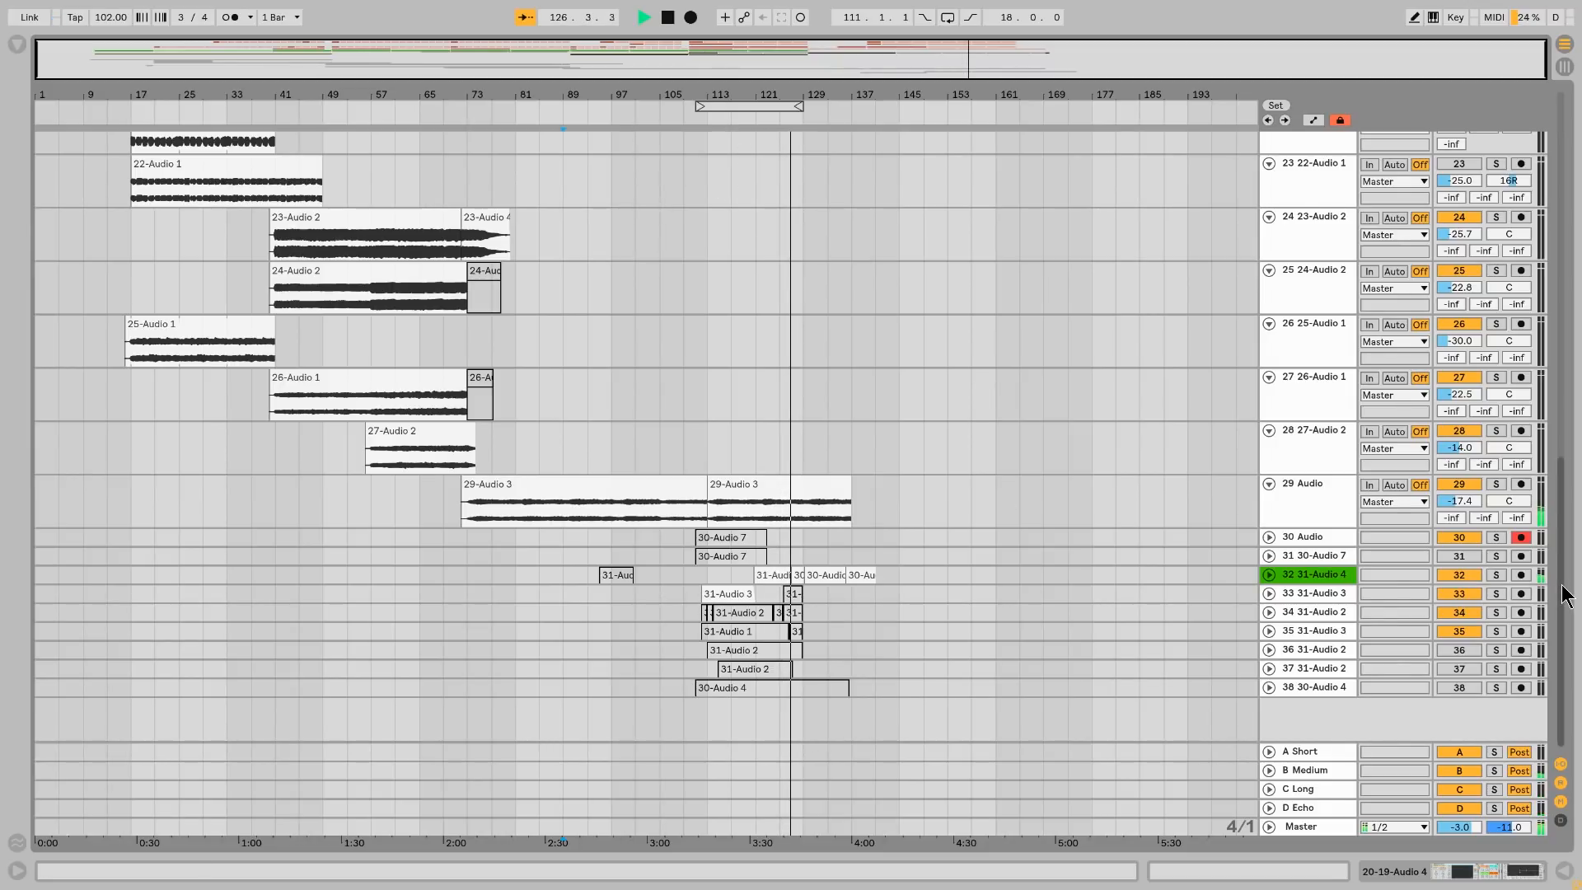
{"action": "left_click_drag", "start_coordinate": [1564, 590], "coordinate": [1542, 216]}
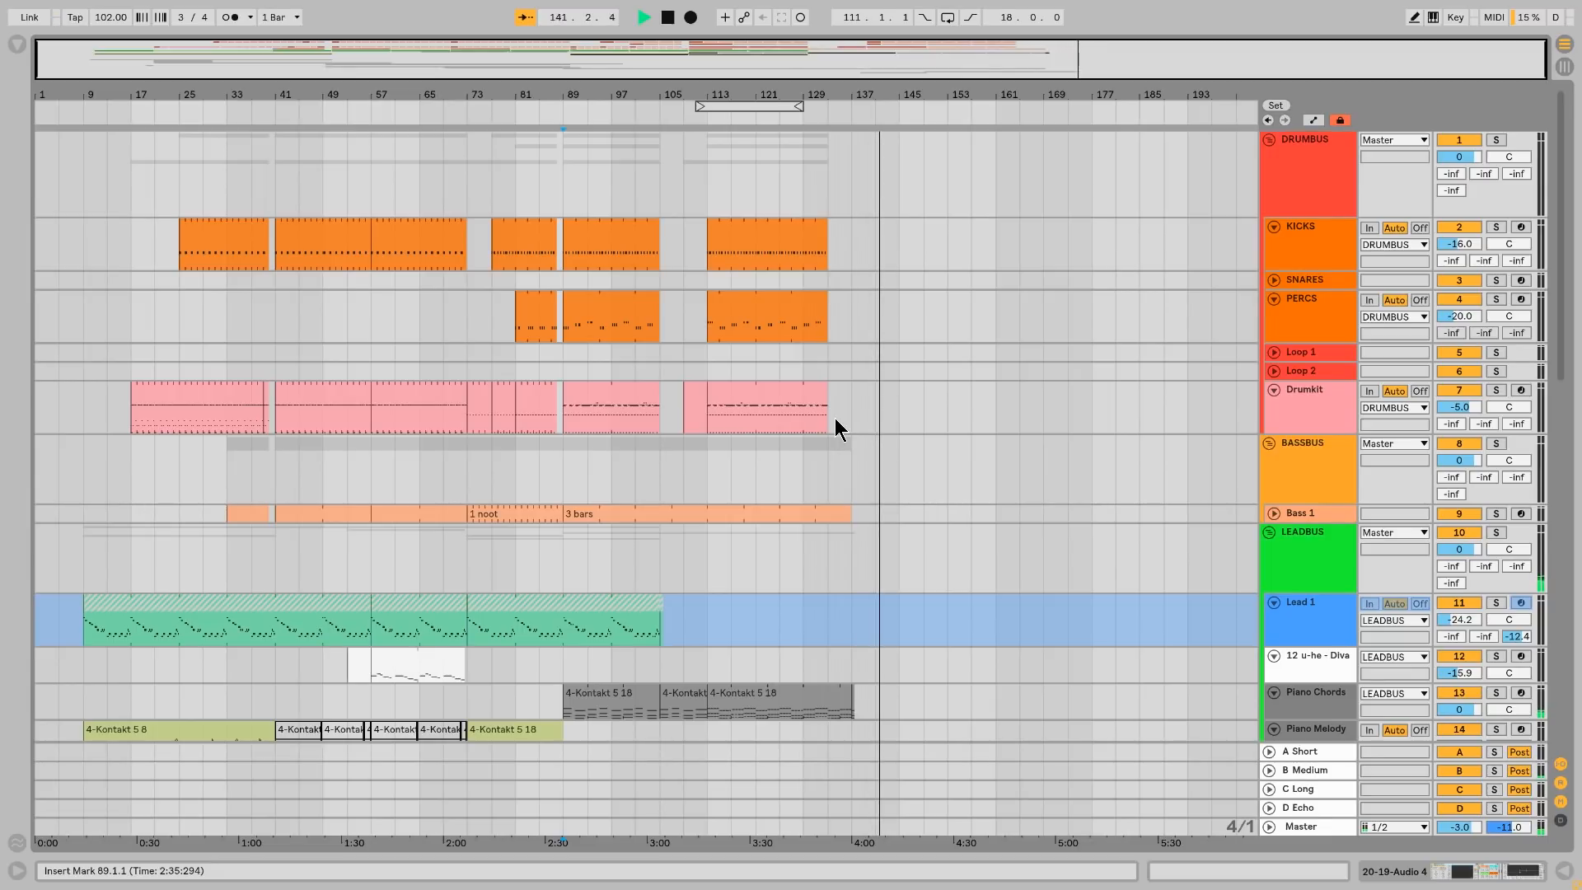
{"action": "left_click", "coordinate": [668, 18]}
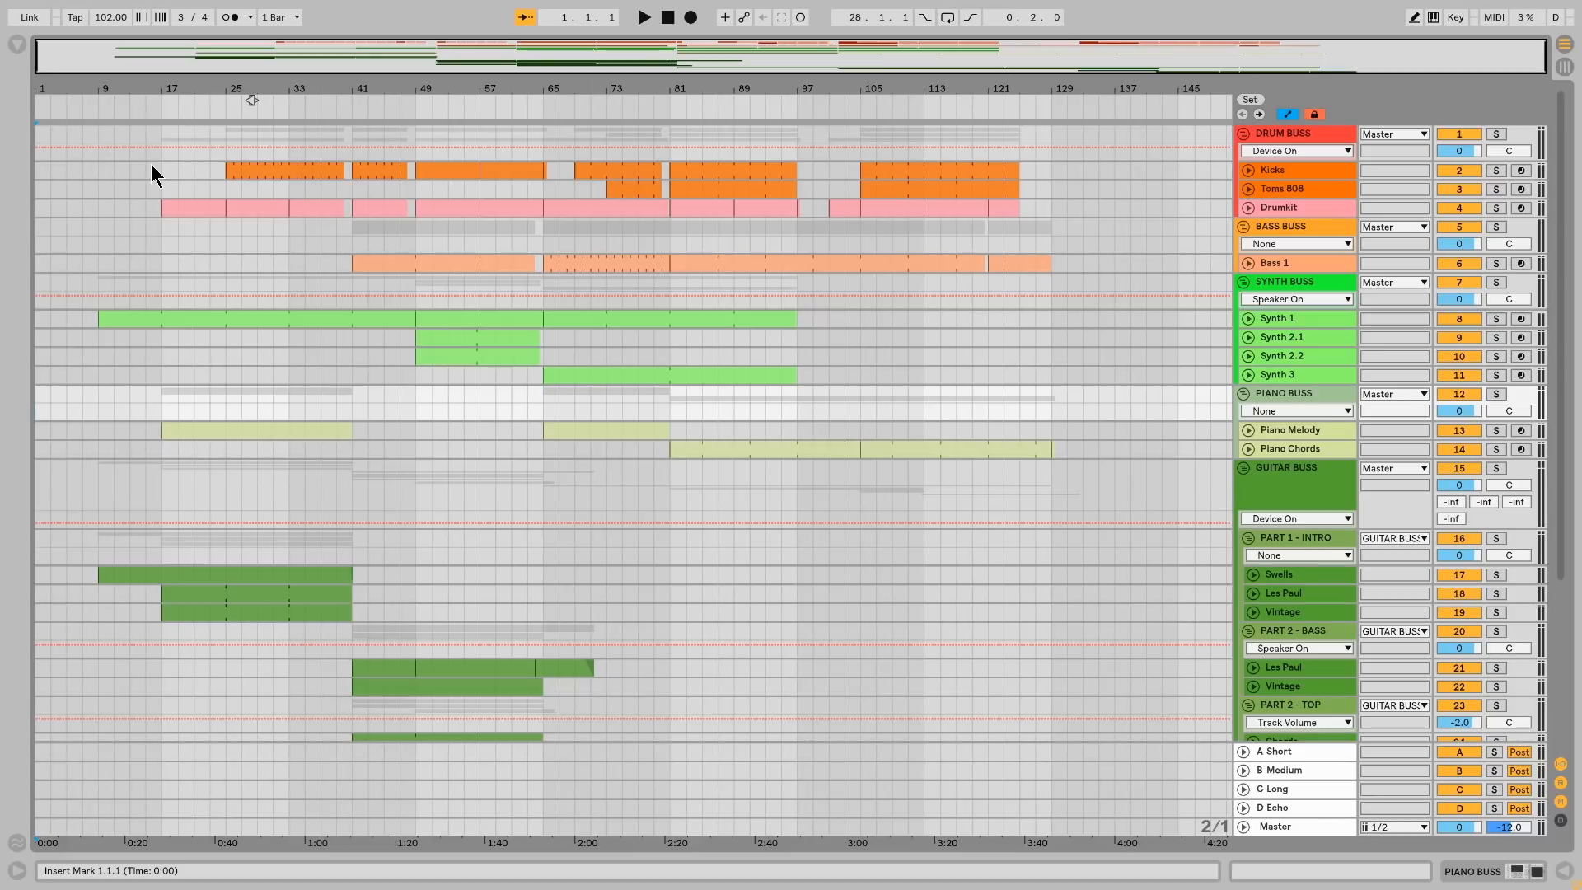
Step: Show the Kicks track's devices, unfold its volume automation, and listen to it soloed from bar 25
{"action": "double_click", "coordinate": [1289, 175]}
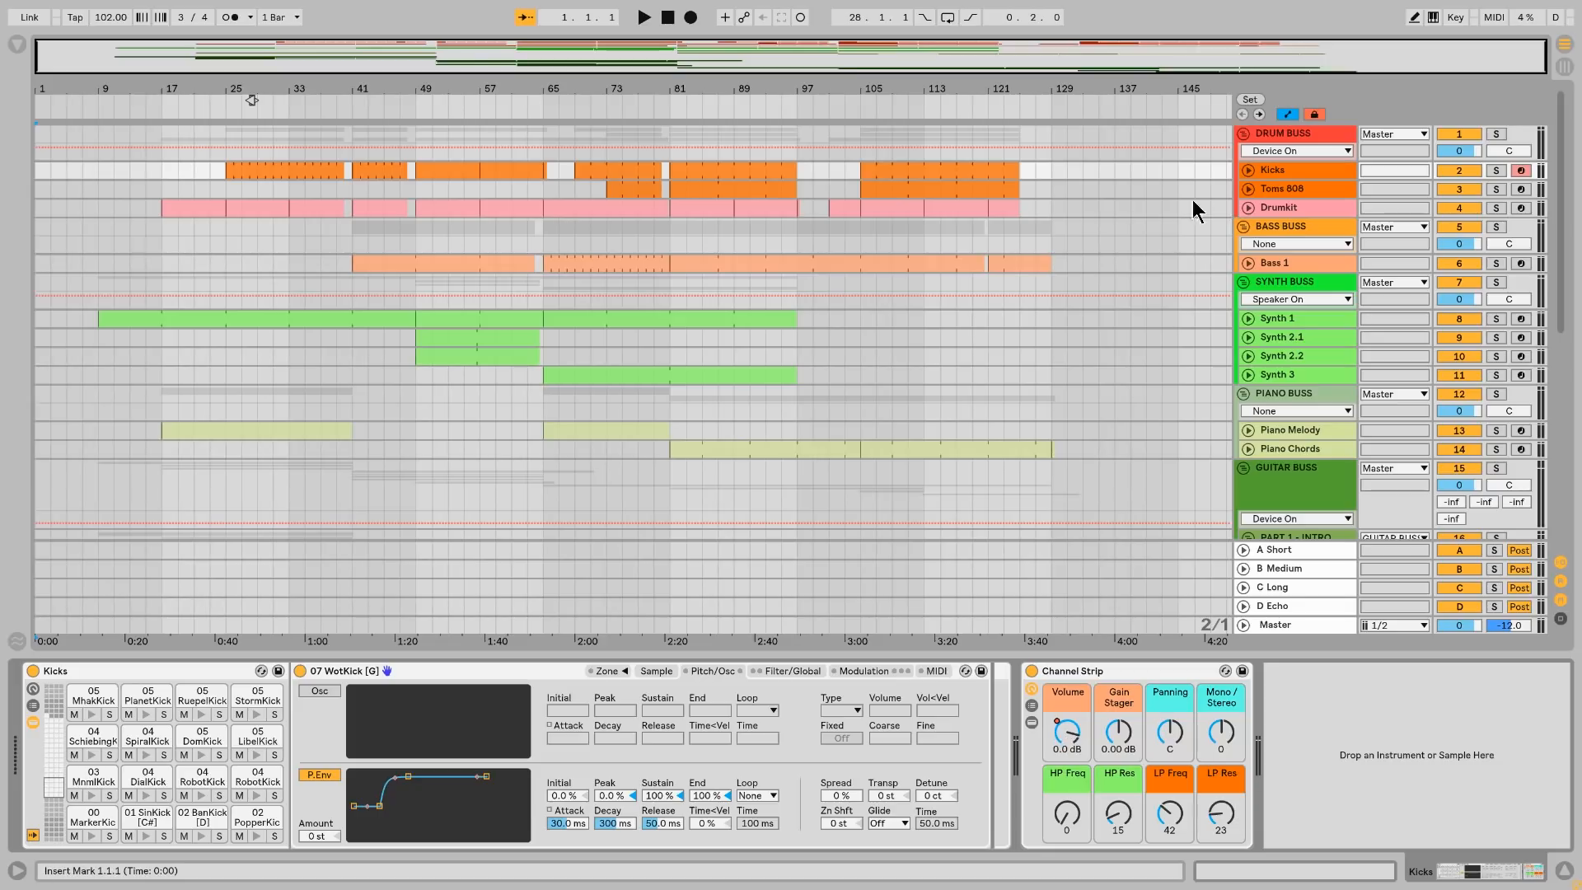
{"action": "left_click", "coordinate": [1249, 169]}
{"action": "left_click", "coordinate": [227, 257]}
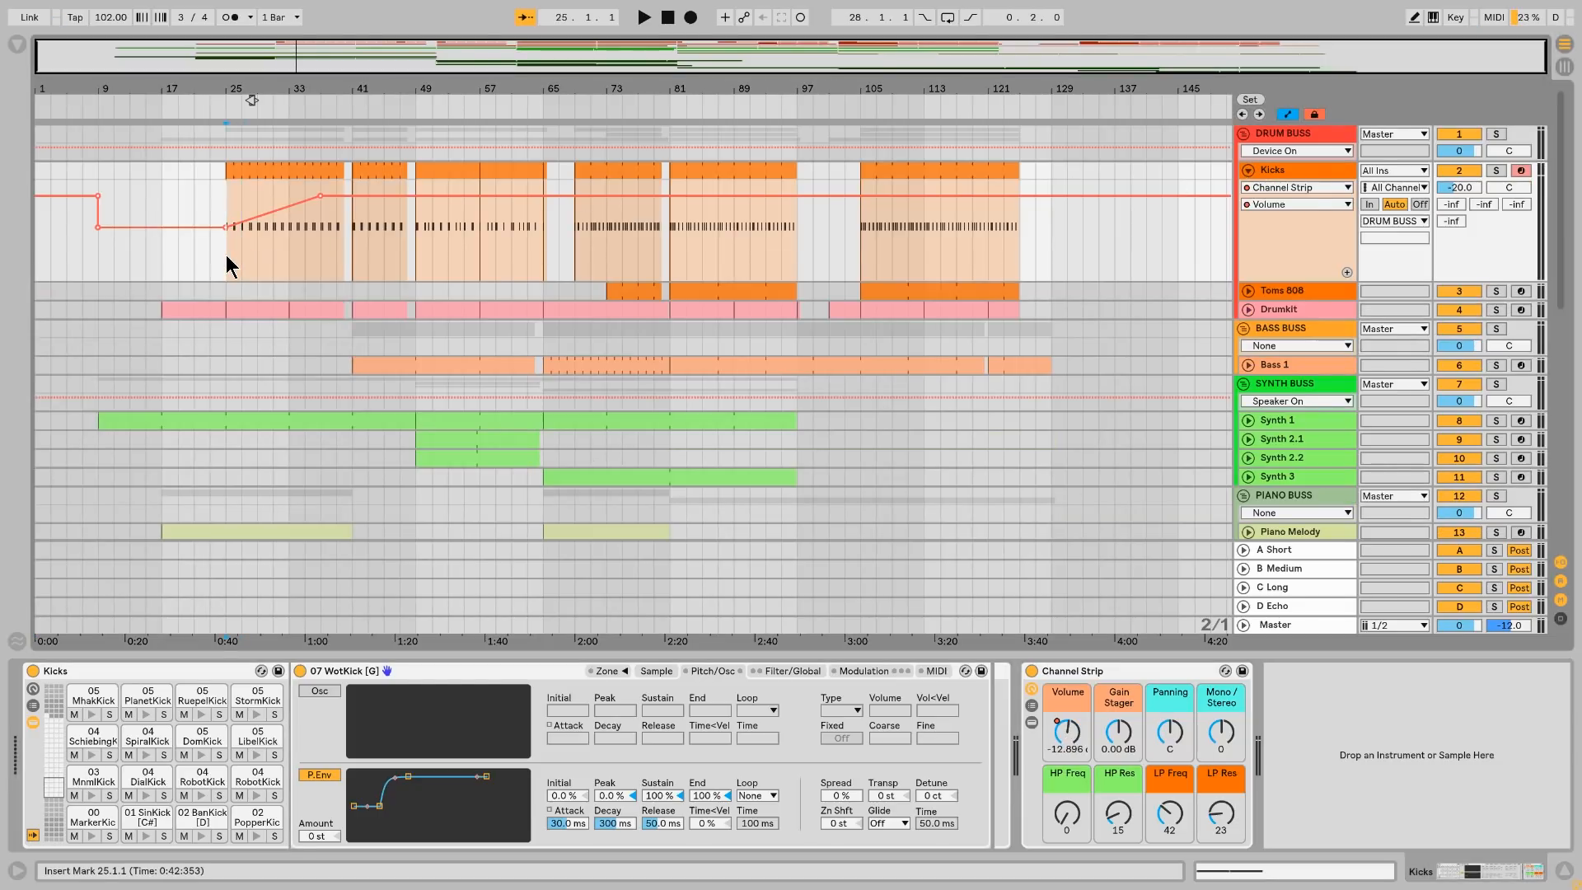
{"action": "key", "text": "space"}
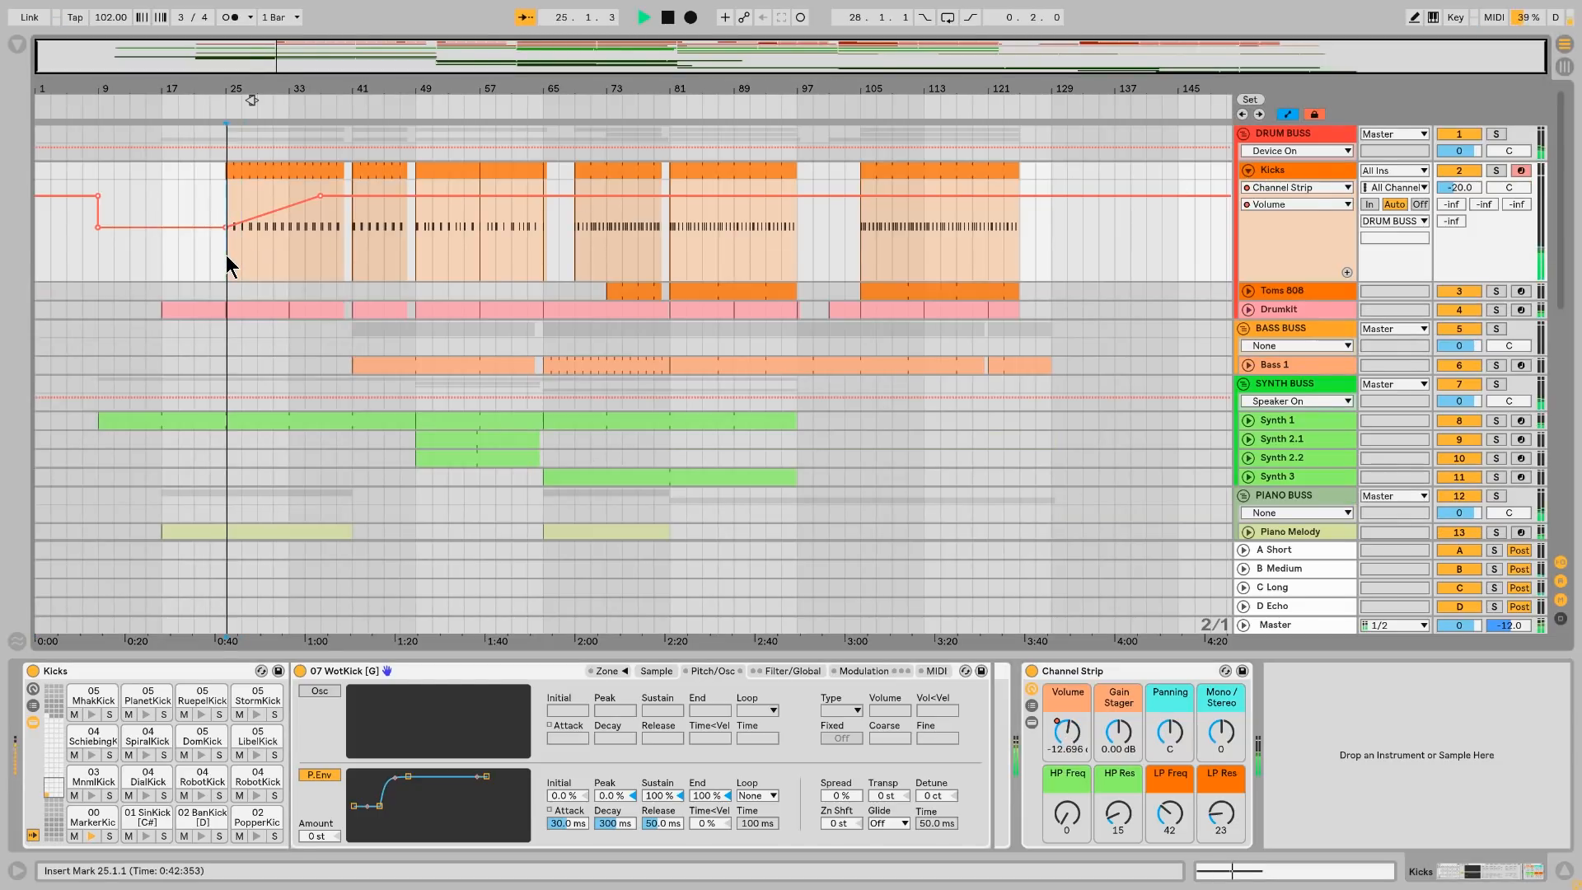
{"action": "left_click", "coordinate": [1496, 171]}
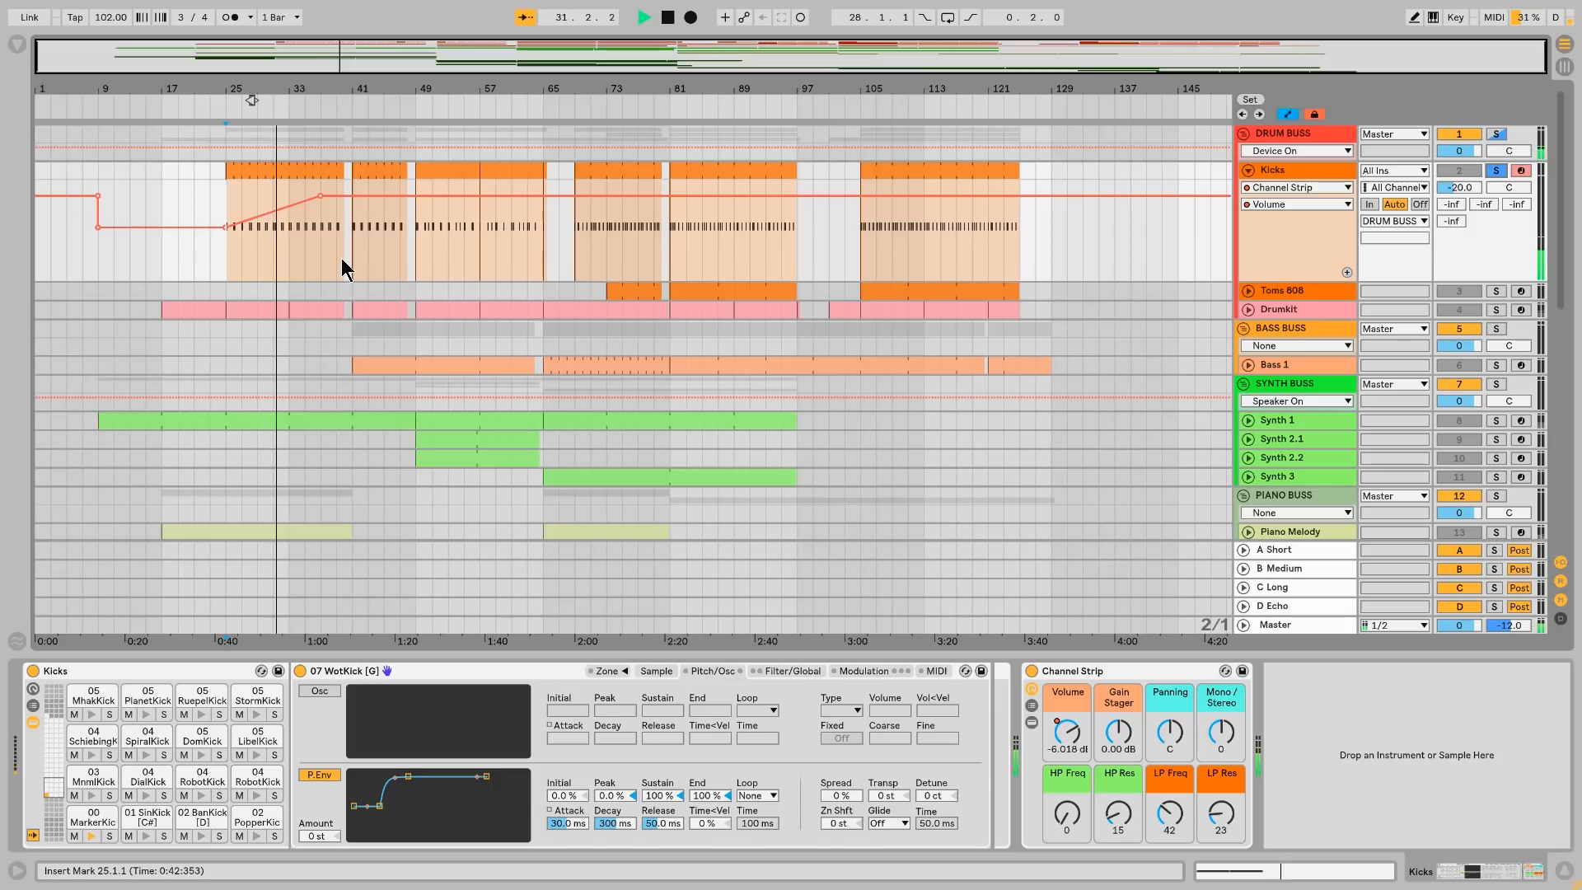
Step: Fold Kicks, then unfold and solo Toms 808 and examine its Drum Rack with the Tom A, Tom F and Tom G chains
{"action": "left_click", "coordinate": [1250, 170]}
{"action": "left_click", "coordinate": [1286, 190]}
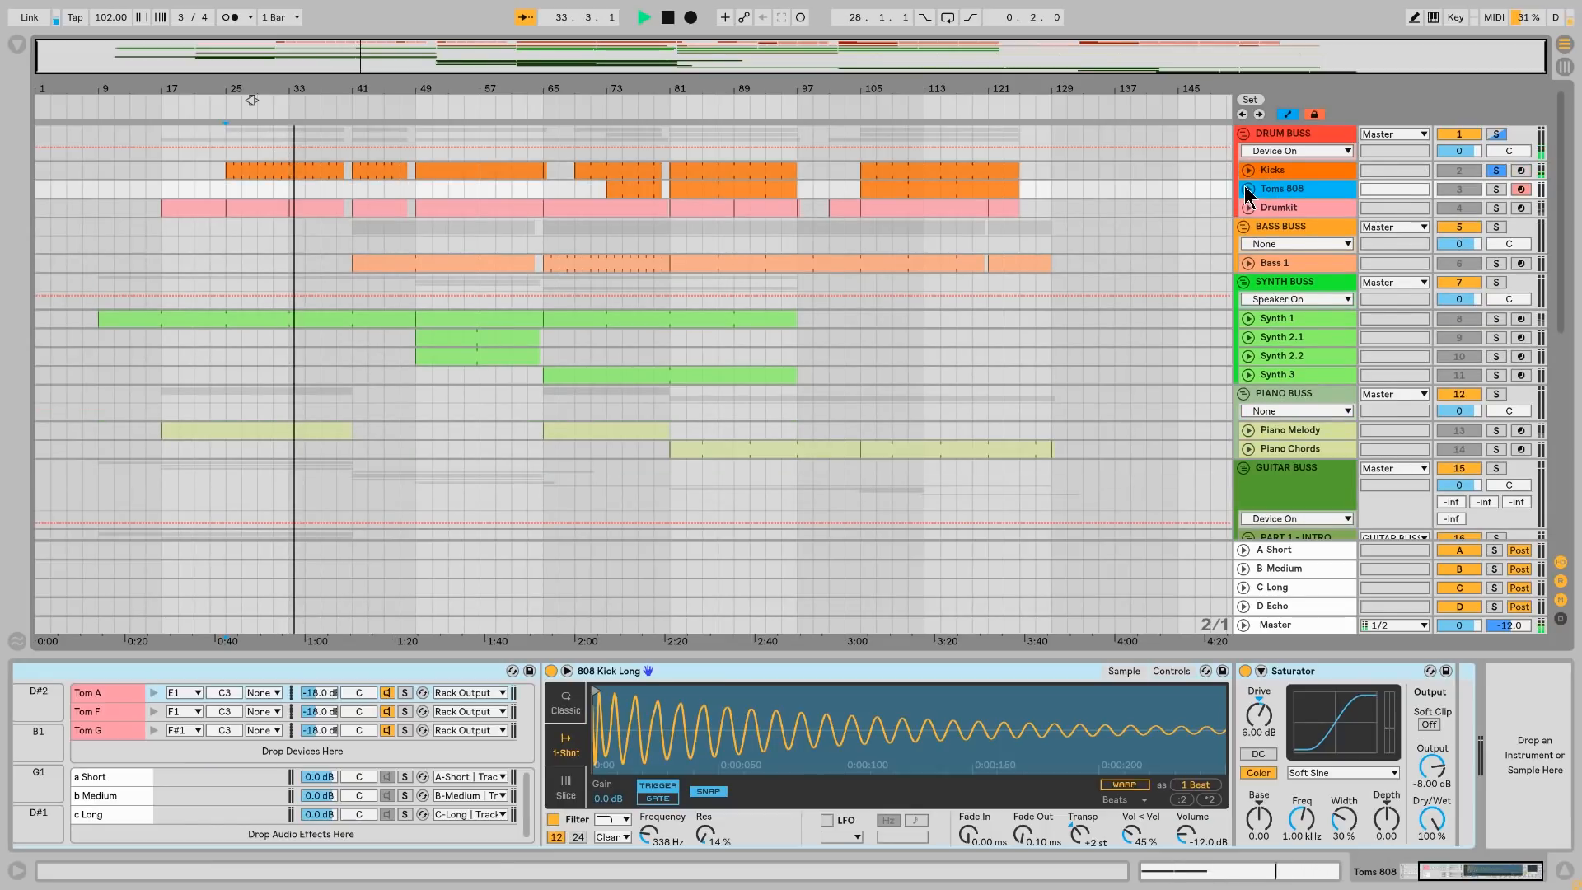
{"action": "left_click", "coordinate": [1248, 188]}
{"action": "key", "text": "space"}
{"action": "left_click", "coordinate": [1495, 189]}
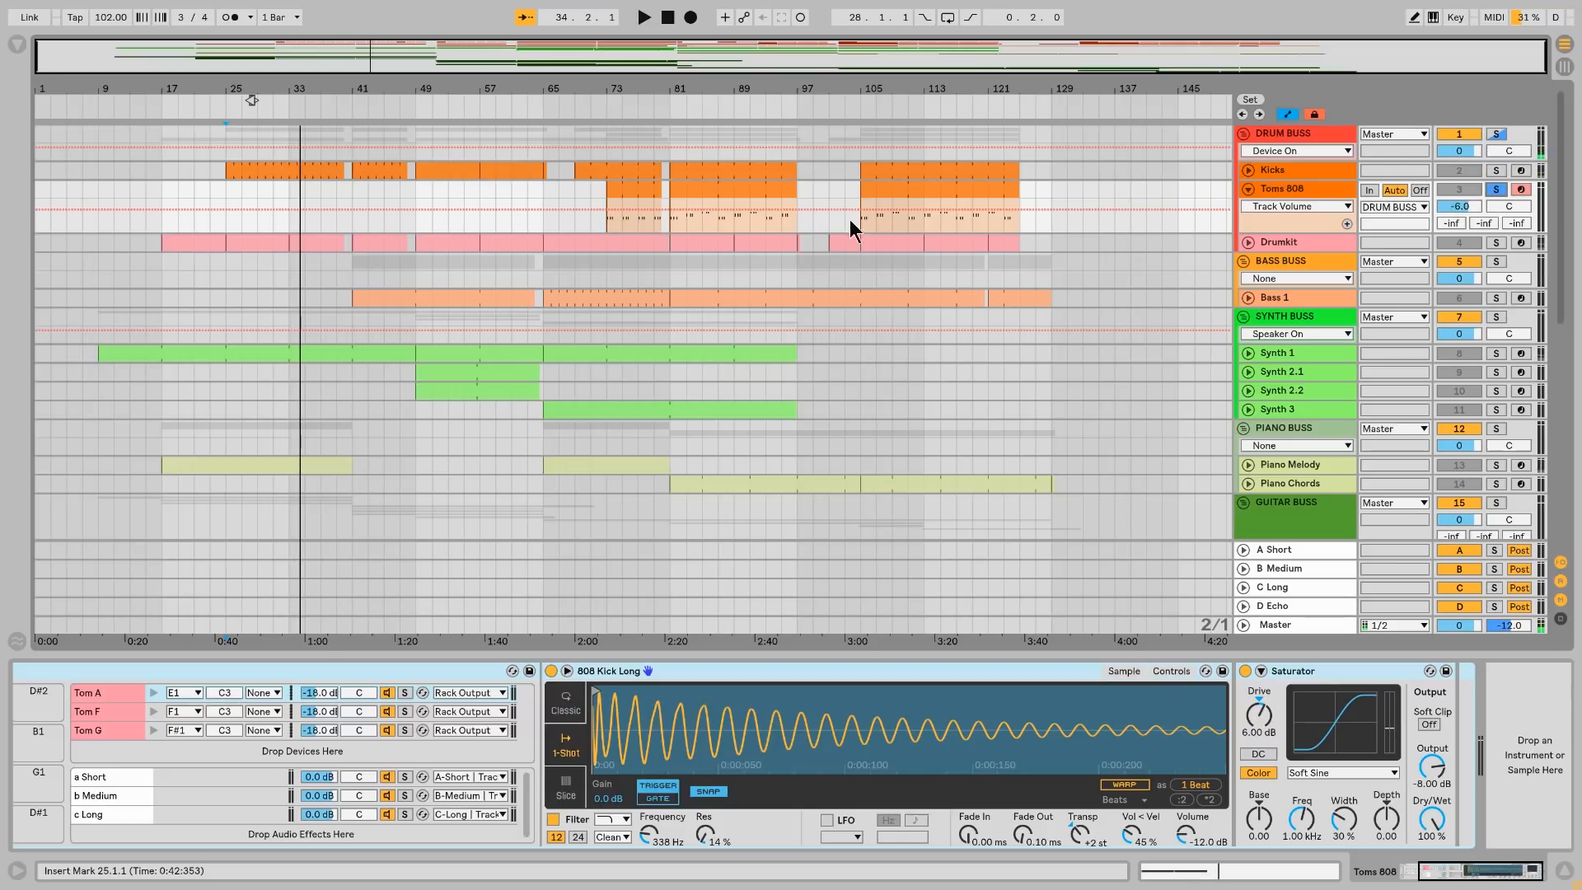
{"action": "left_click", "coordinate": [640, 191]}
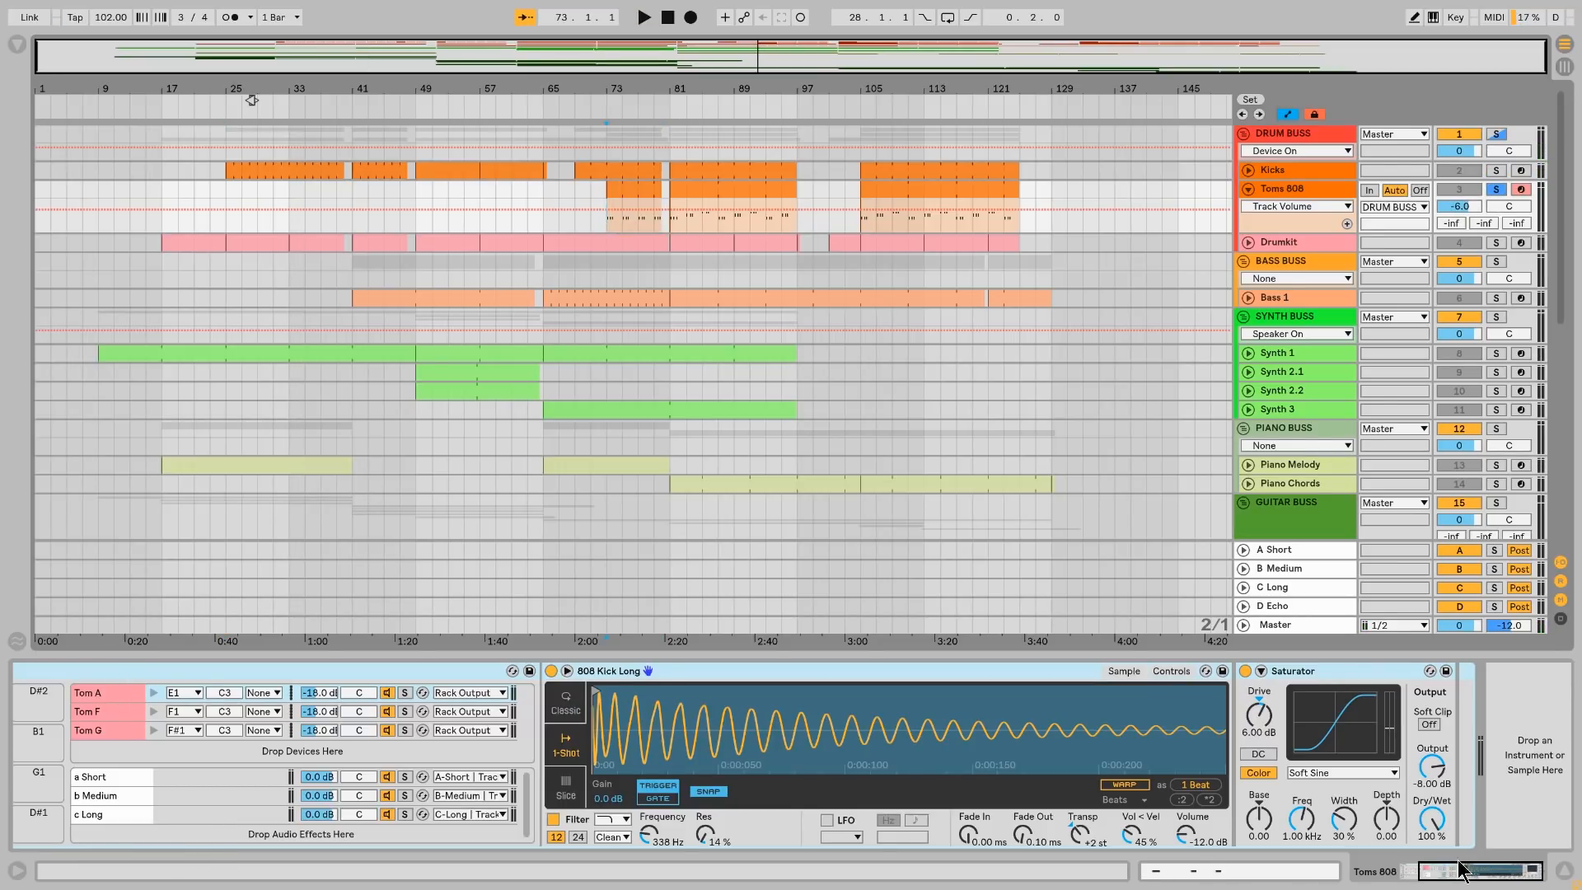
{"action": "left_click_drag", "start_coordinate": [1461, 870], "coordinate": [1412, 867]}
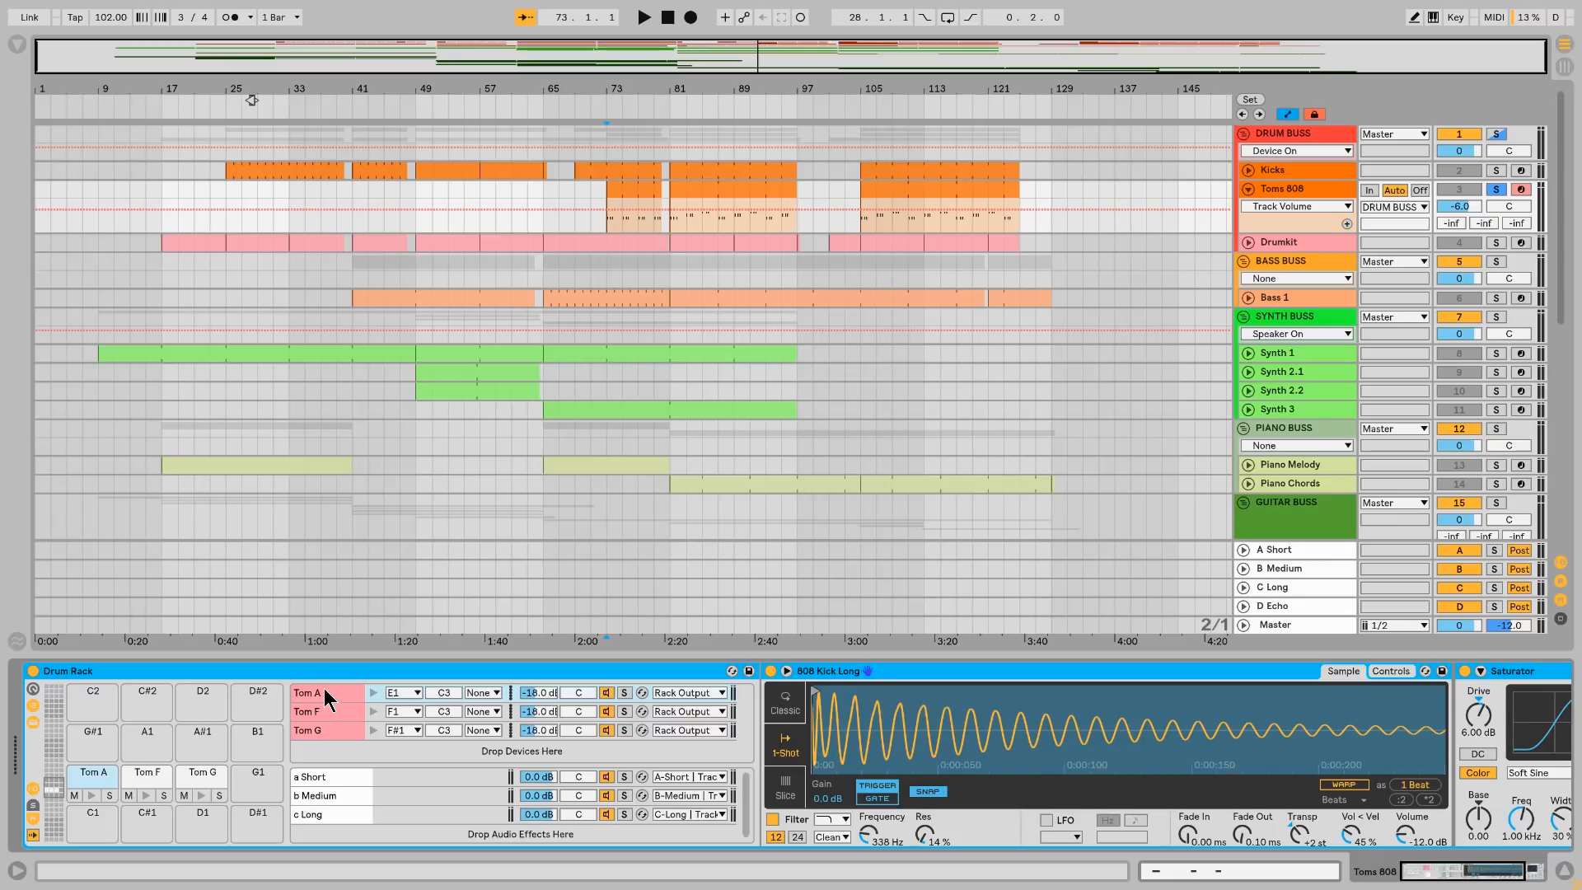
Step: Play the soloed Toms 808 from bar 81 and compare them with and without Bass 1
{"action": "left_click", "coordinate": [673, 224]}
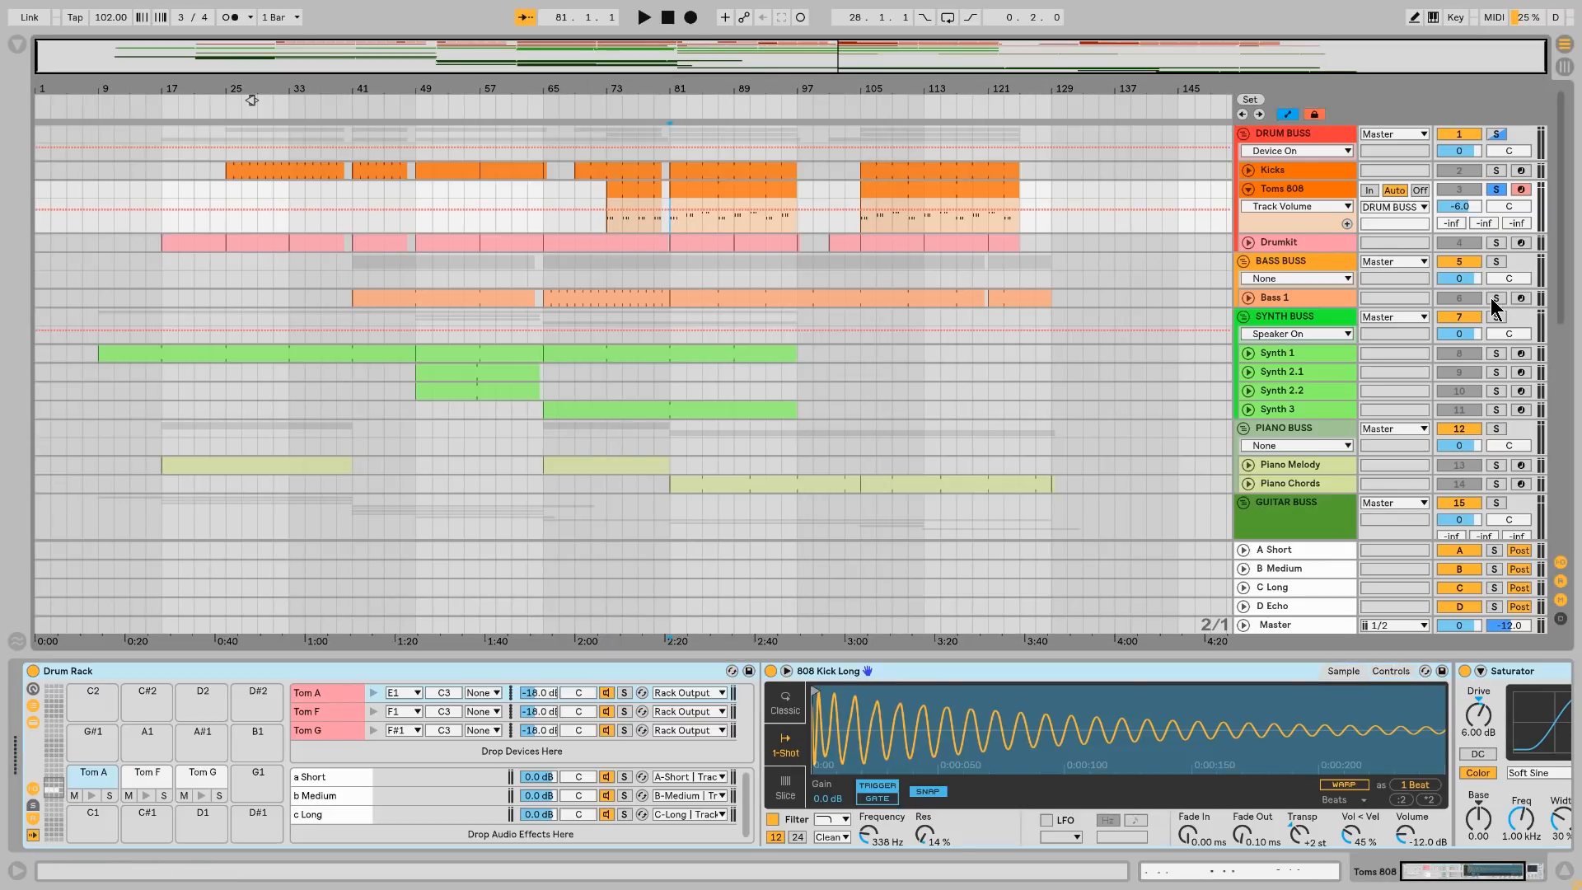
{"action": "key", "text": "space"}
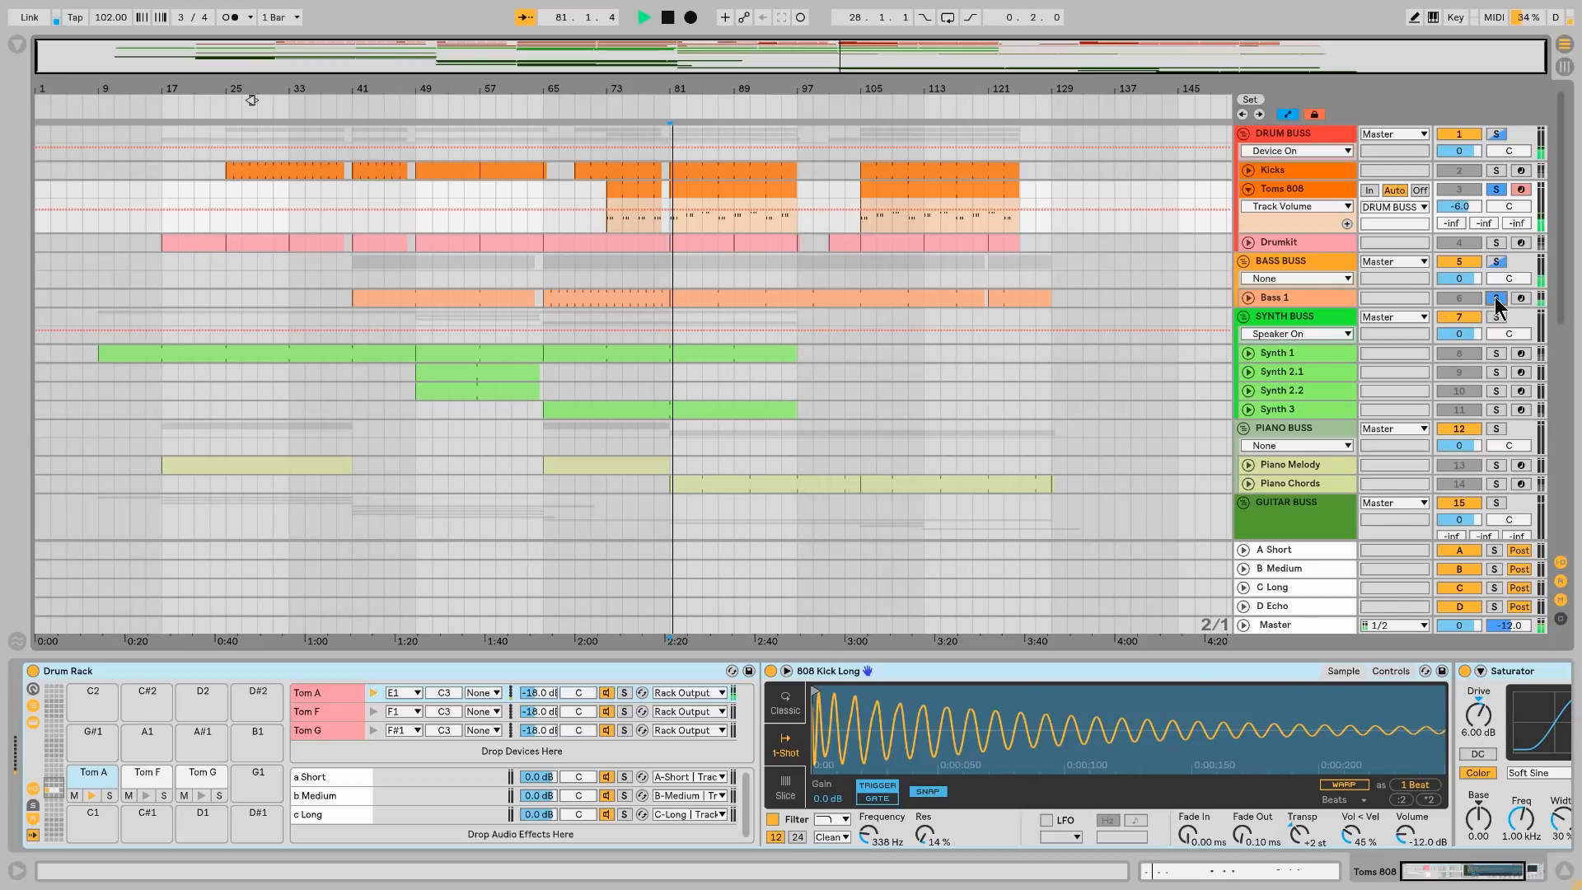
{"action": "left_click", "coordinate": [1497, 297]}
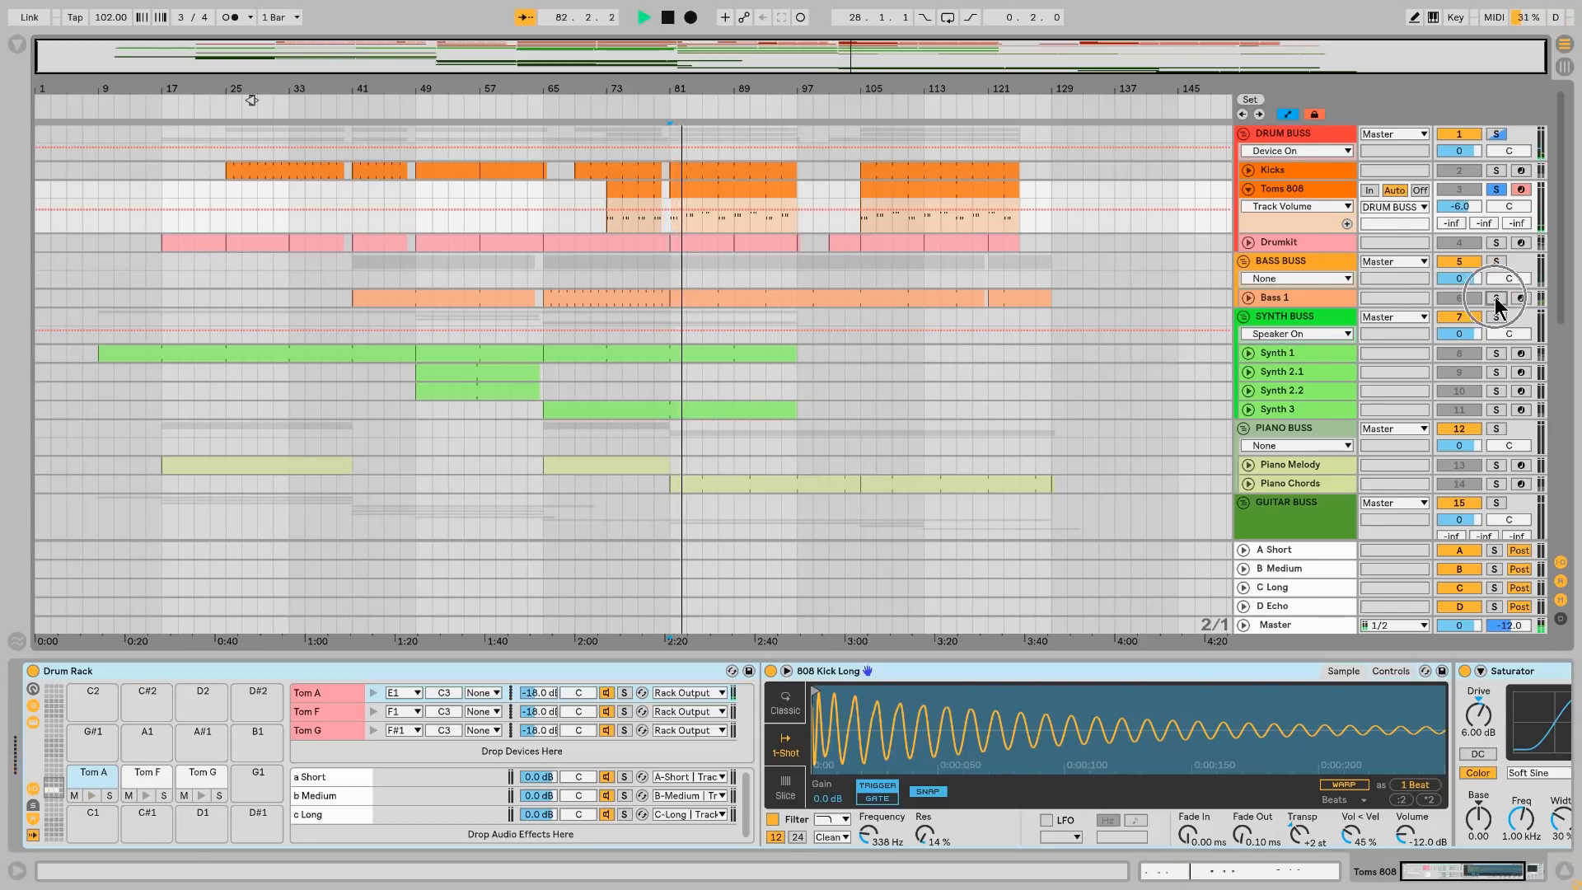
{"action": "left_click", "coordinate": [1497, 297]}
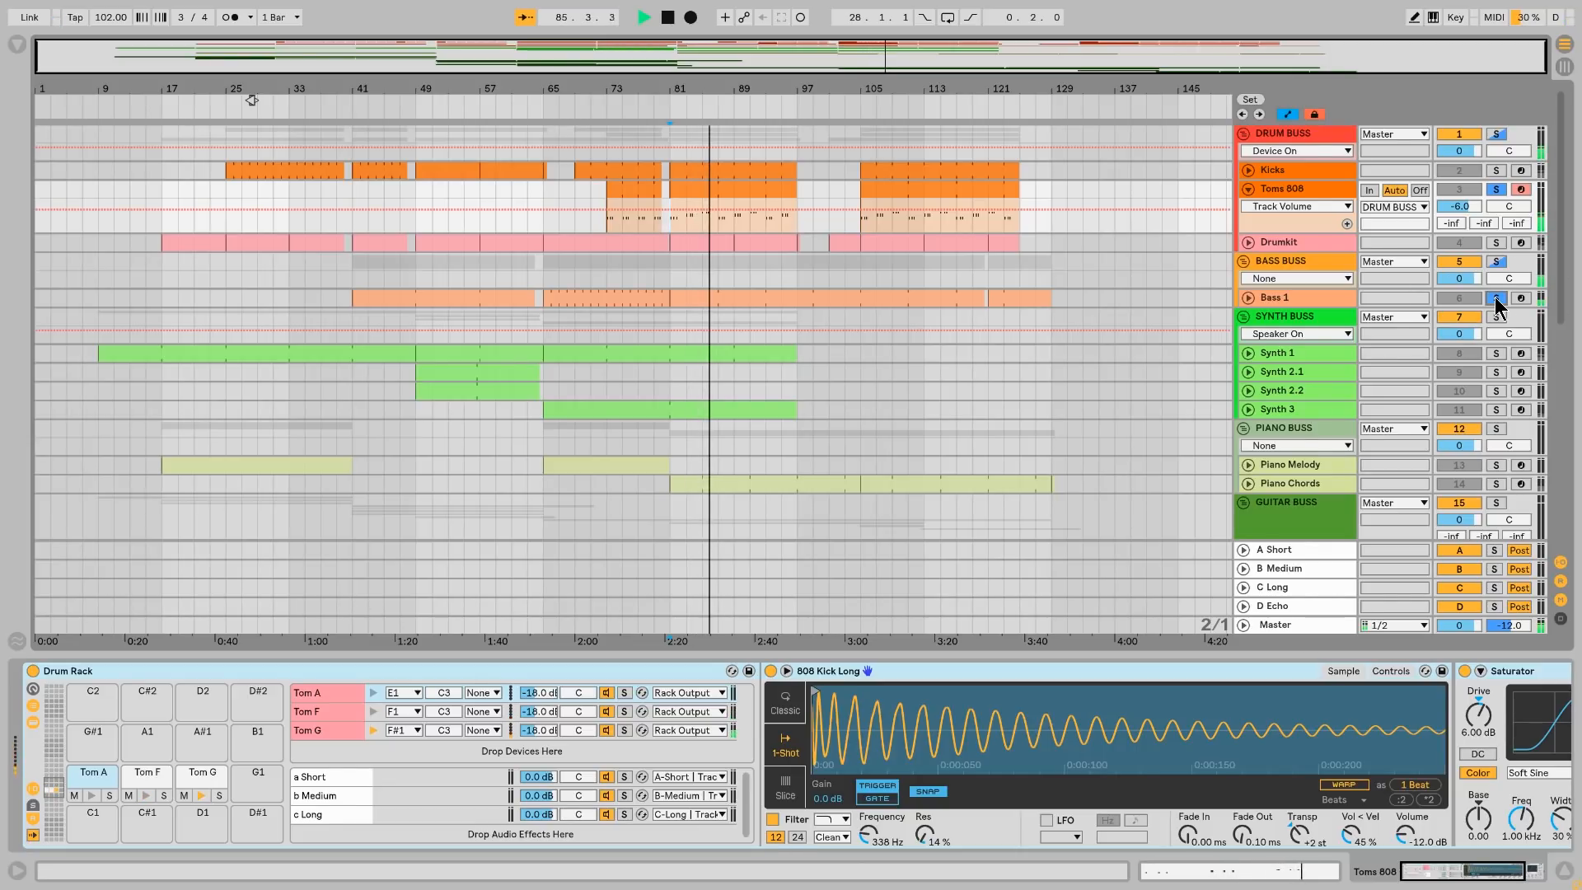
{"action": "left_click", "coordinate": [1440, 879]}
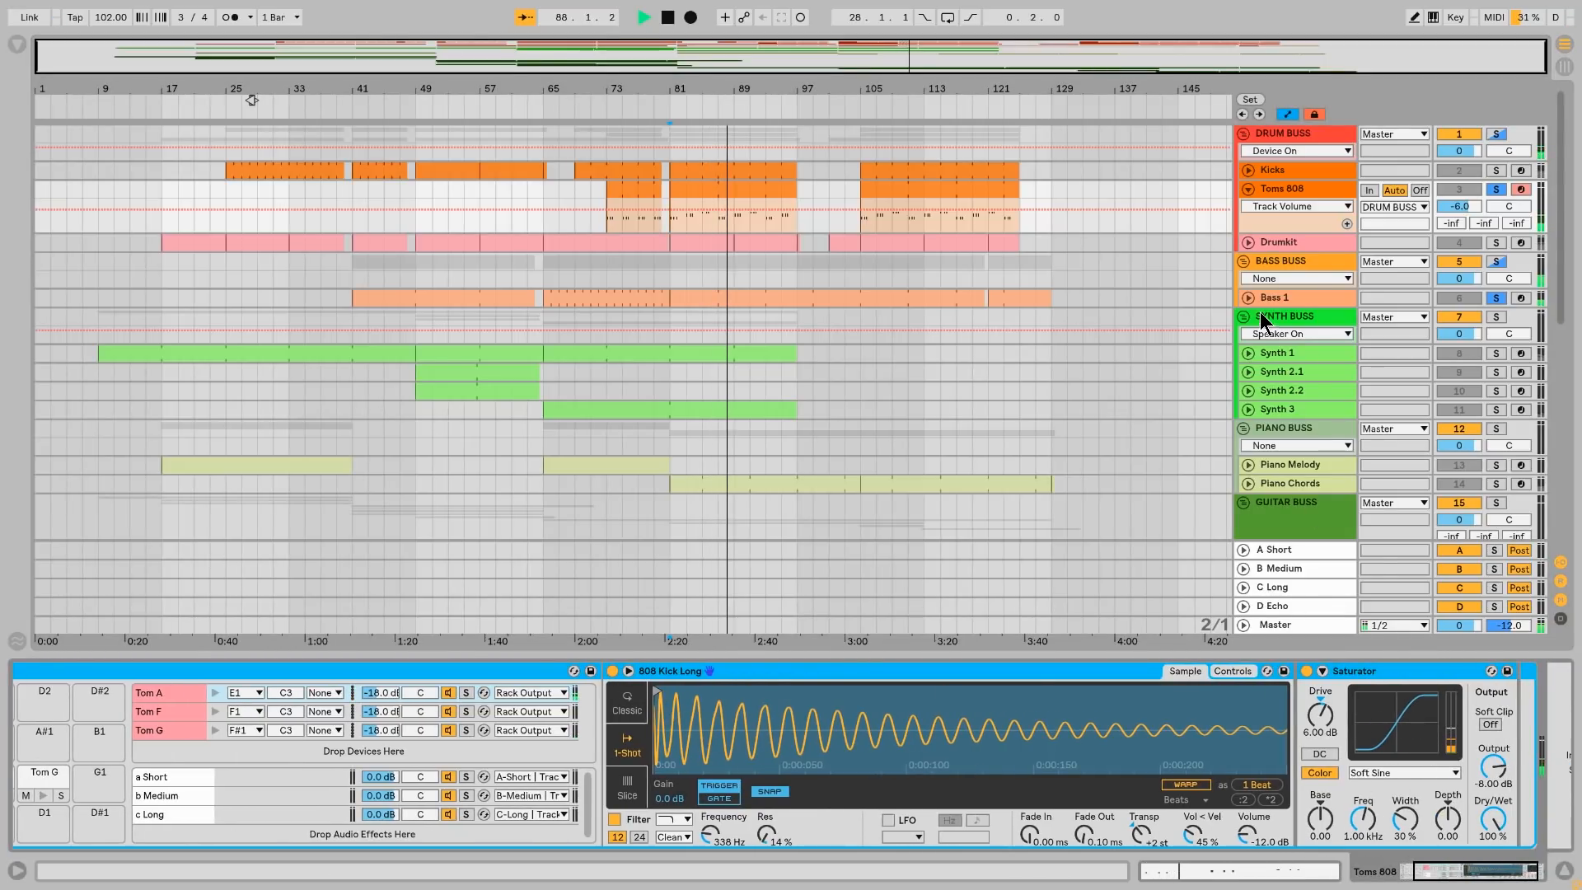
Step: Stop playback, clear the Toms 808 and Bass 1 solos, and fold the Toms 808 track
{"action": "key", "text": "space"}
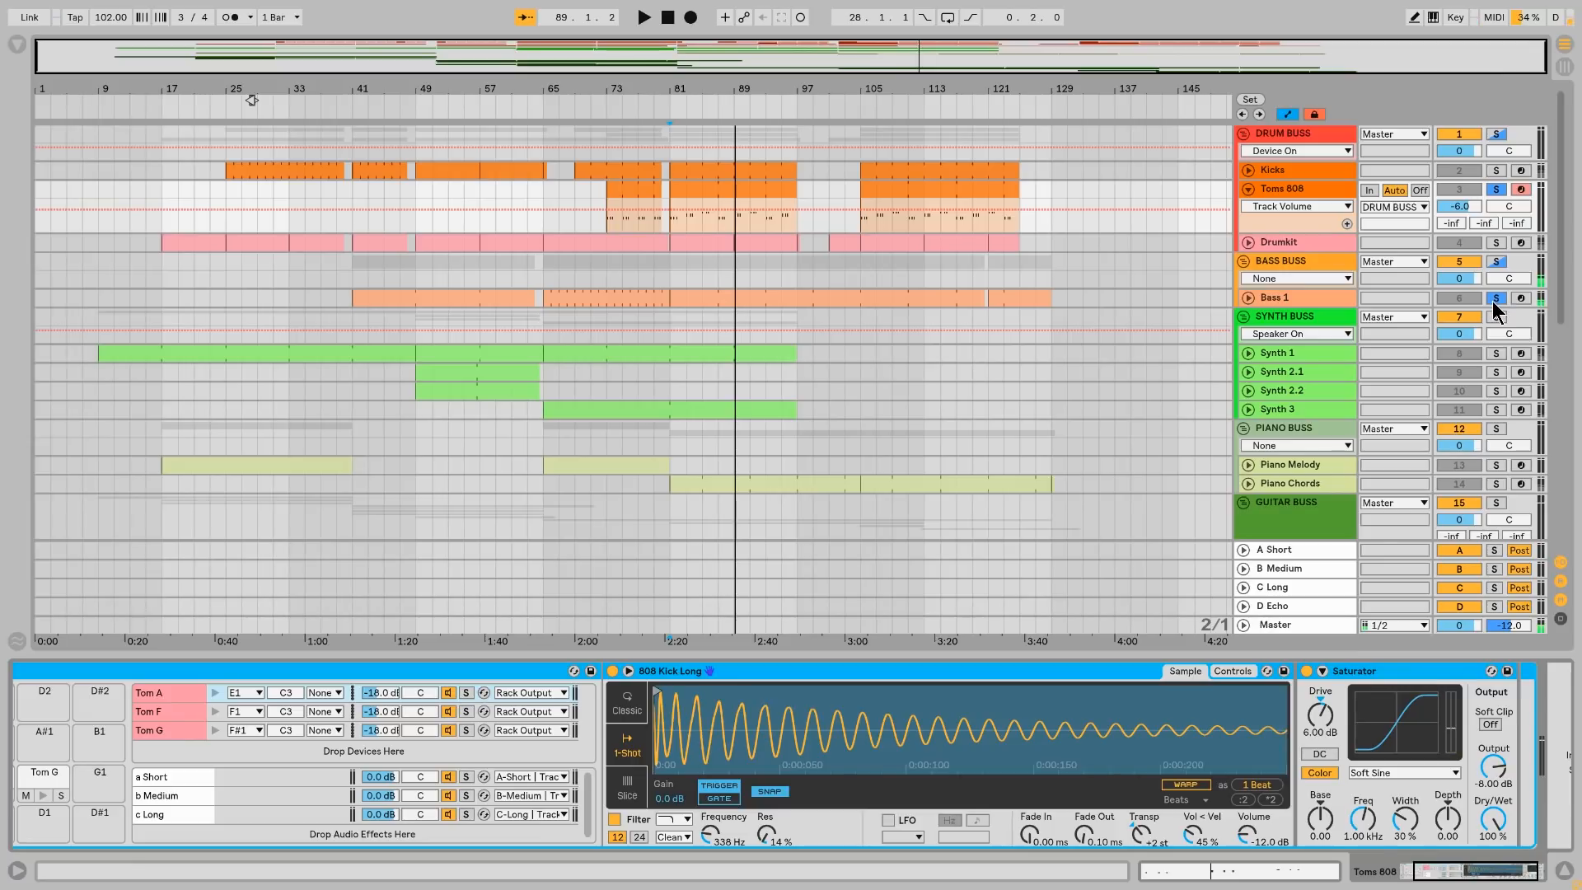
{"action": "left_click", "coordinate": [1498, 299]}
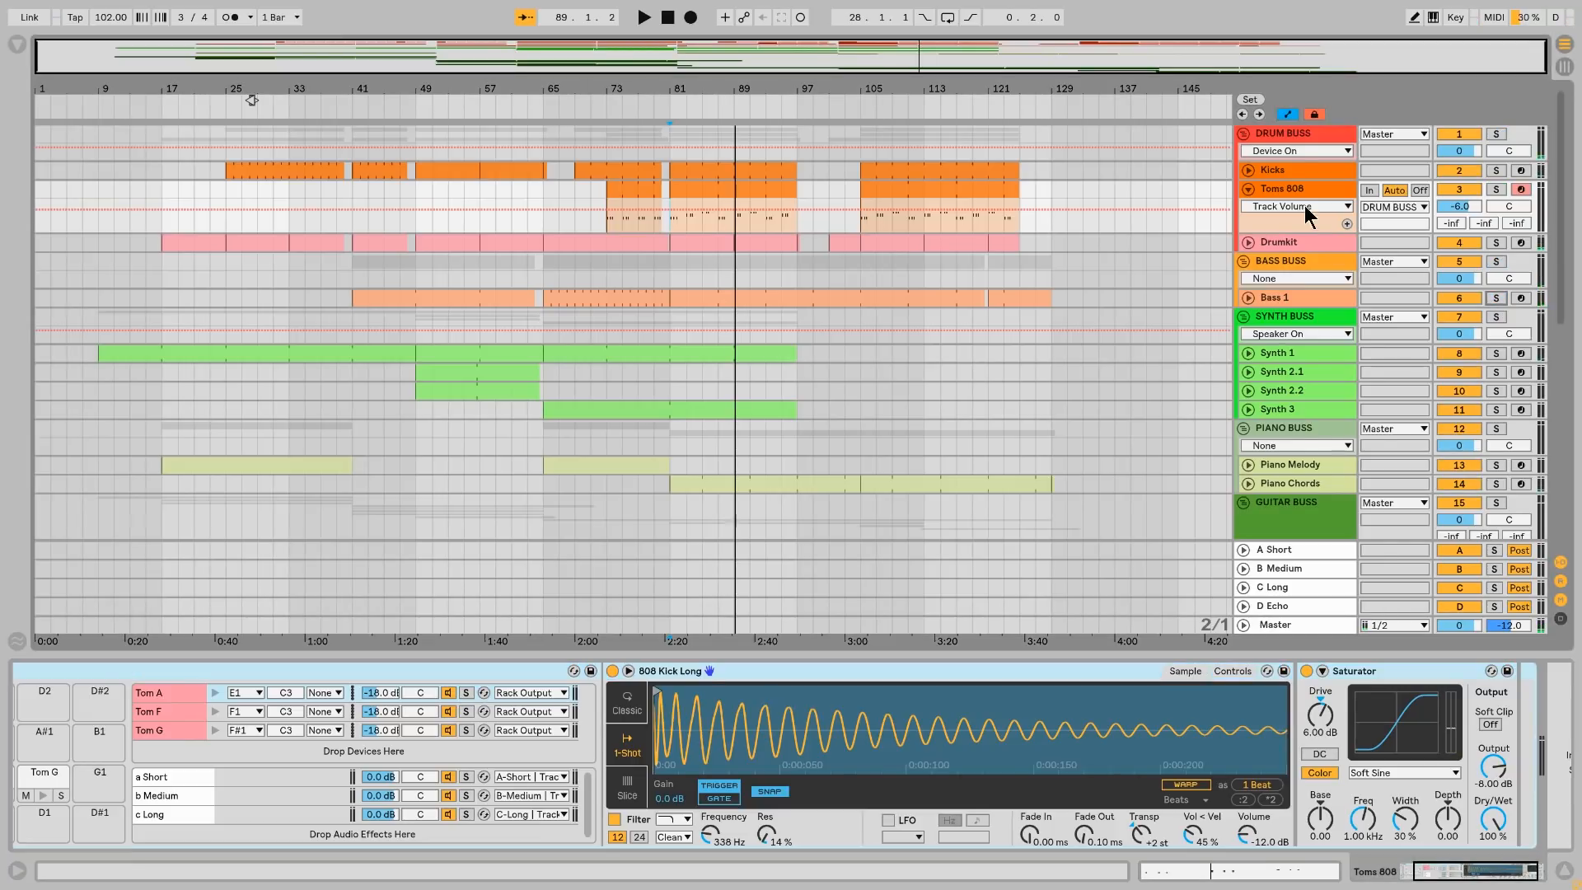
{"action": "left_click", "coordinate": [1249, 189]}
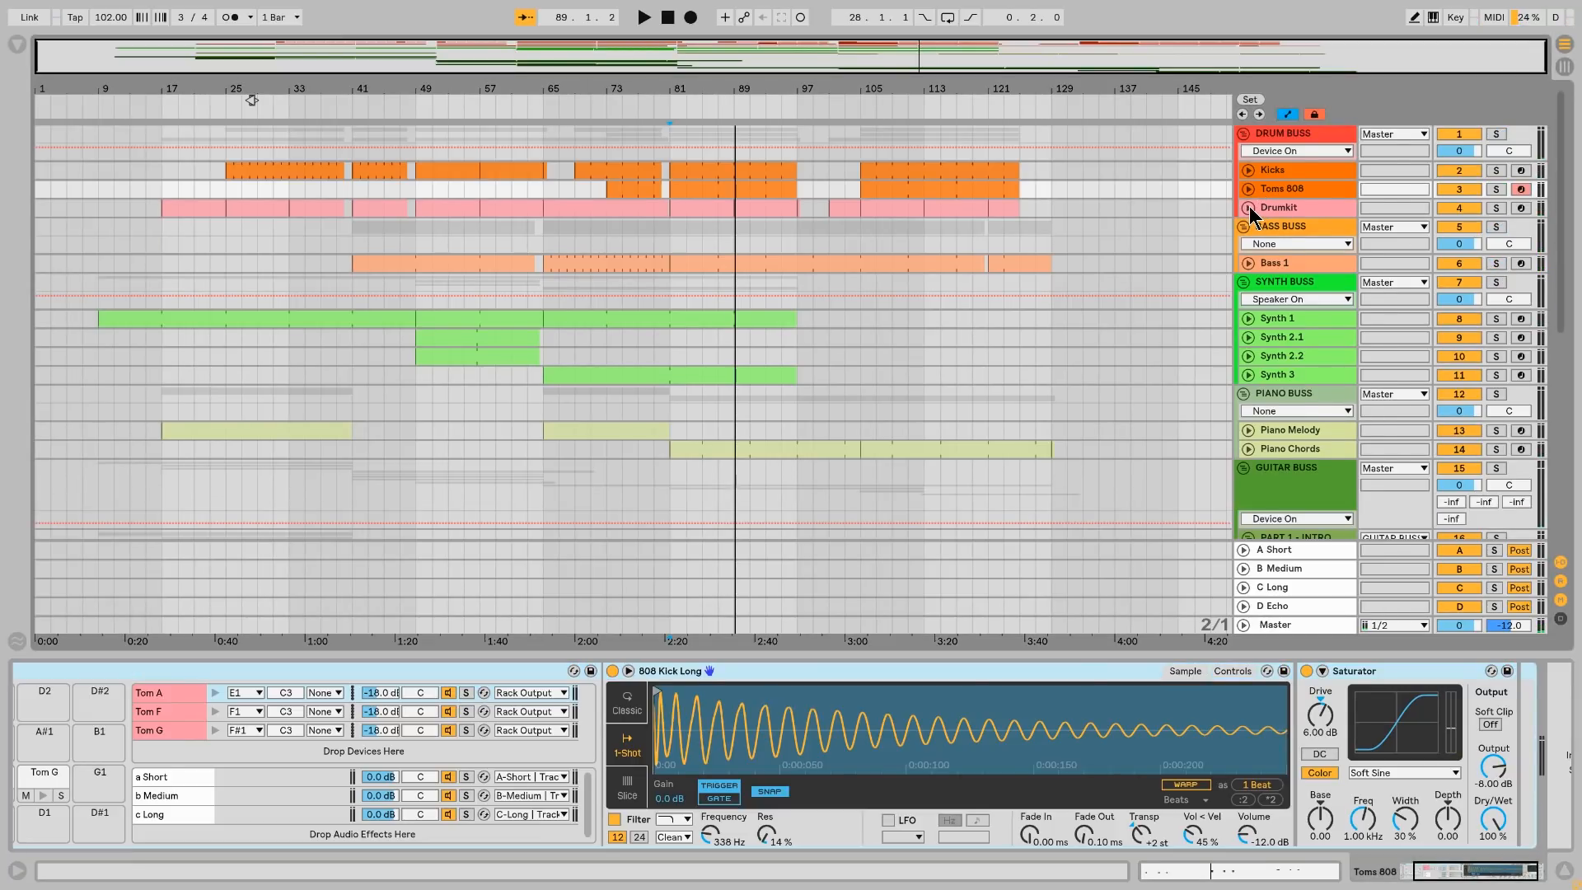
Step: Unfold the Drumkit track to examine its automation and the AD2 - Kick pad's devices in AD2 Push Layout
{"action": "left_click", "coordinate": [1249, 207]}
{"action": "left_click", "coordinate": [1289, 205]}
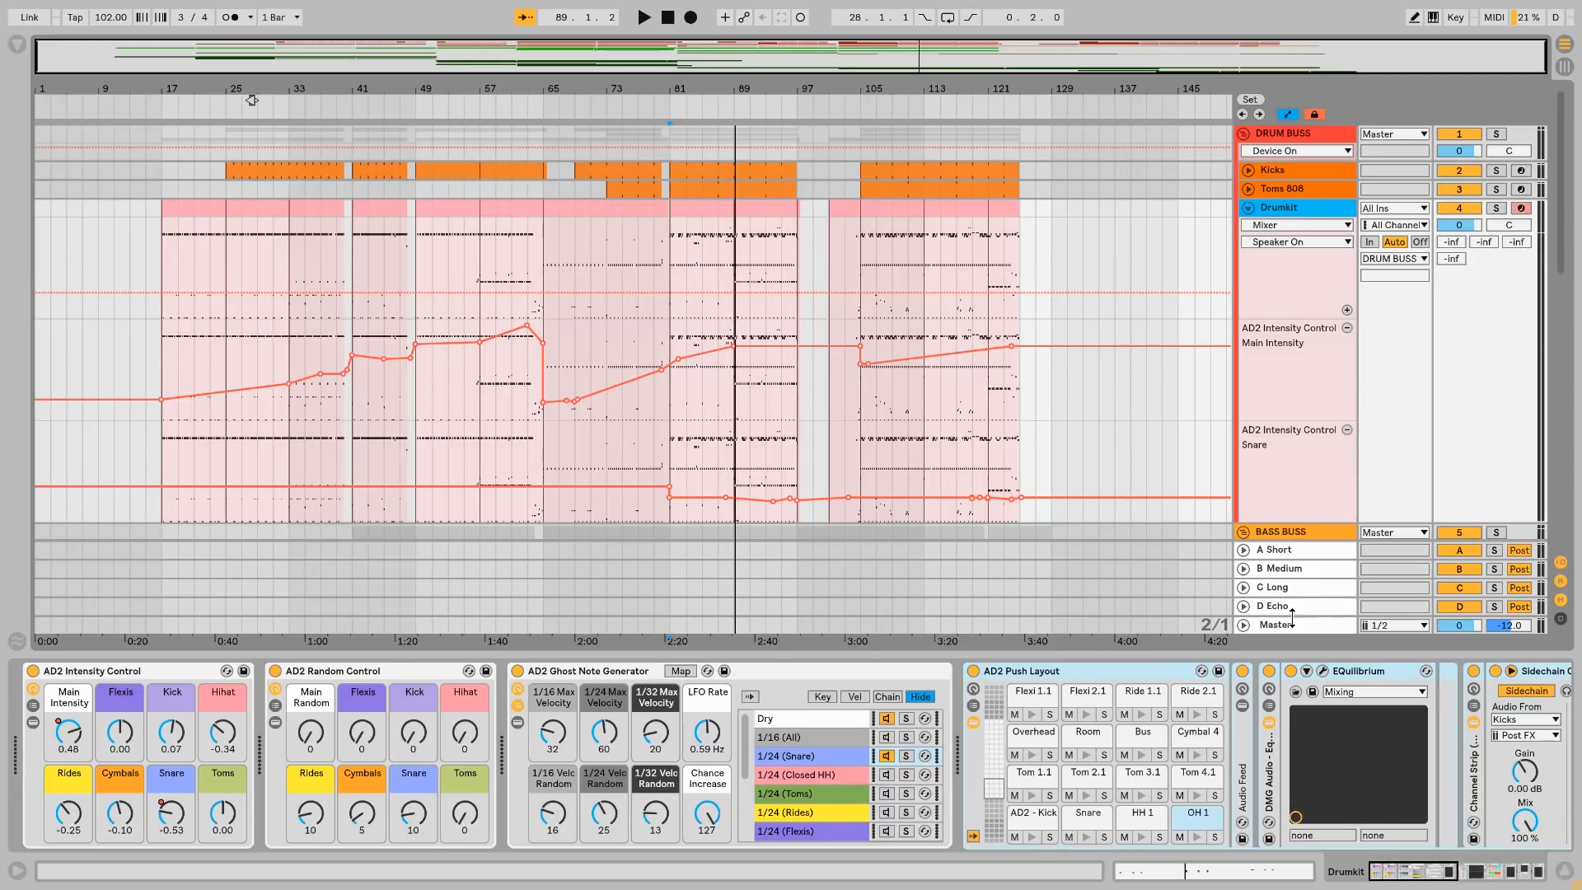
{"action": "left_click", "coordinate": [1034, 819]}
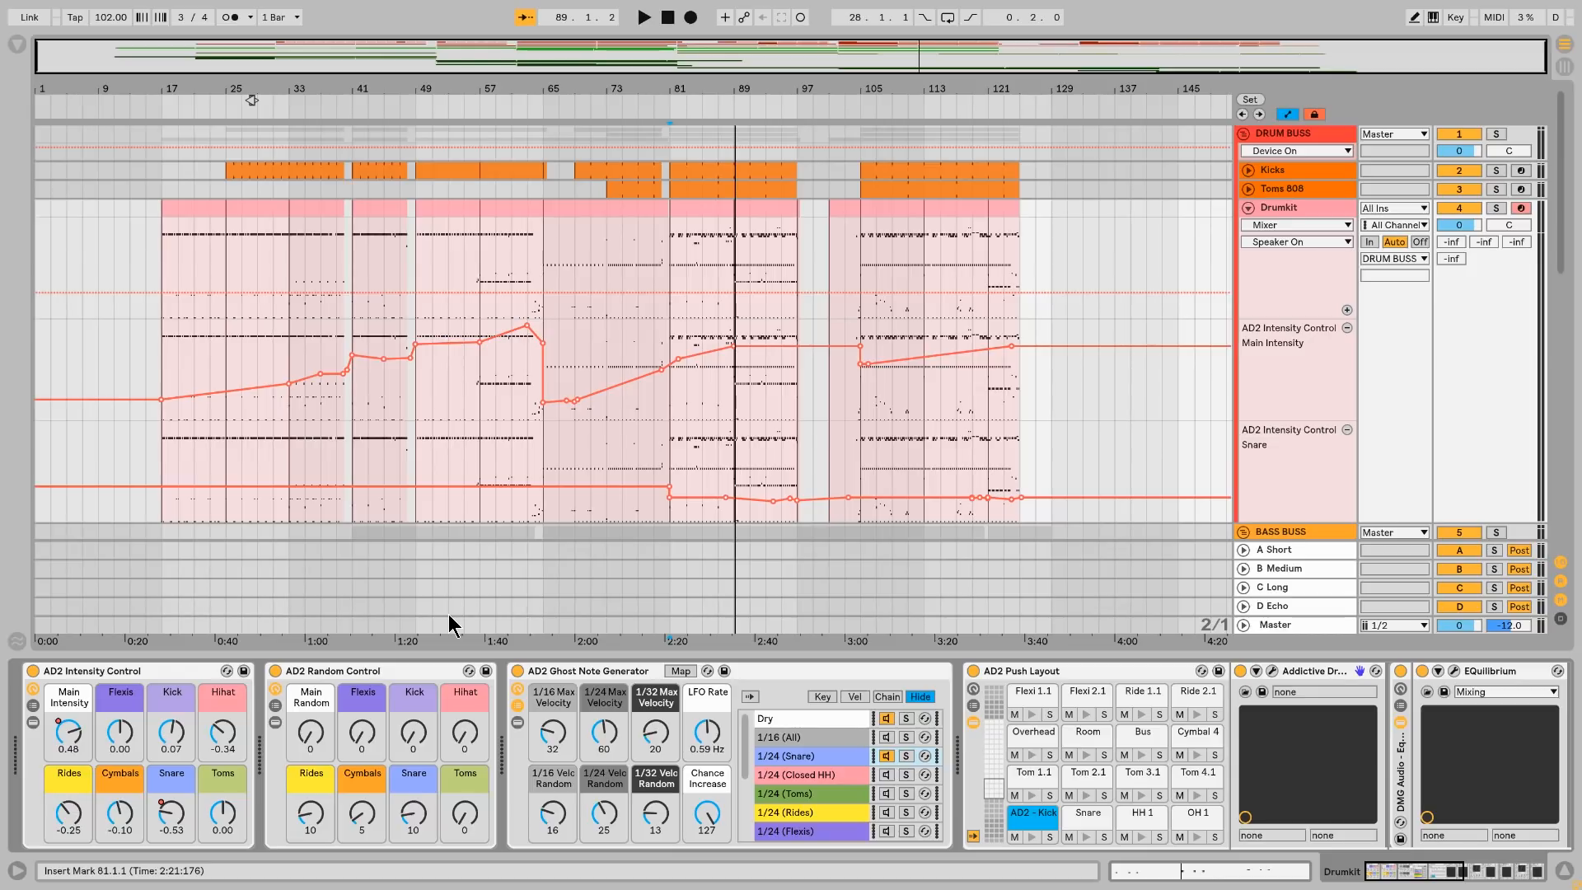
{"action": "left_click", "coordinate": [810, 256]}
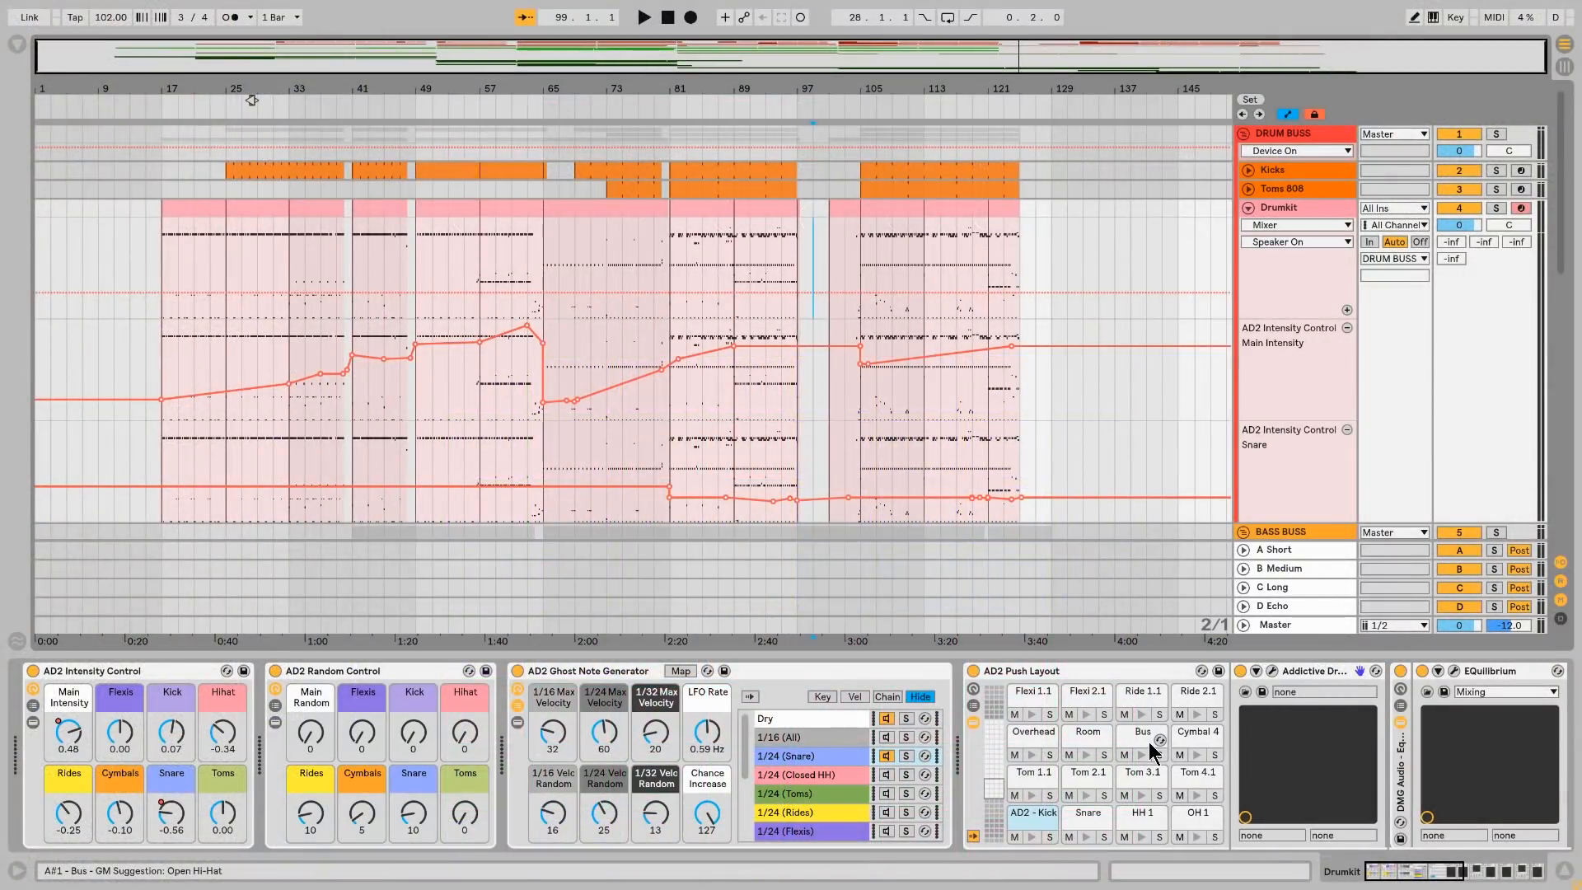
Step: Switch to Session View and solo the Drumkit track for playback in the mixer
{"action": "key", "text": "Tab"}
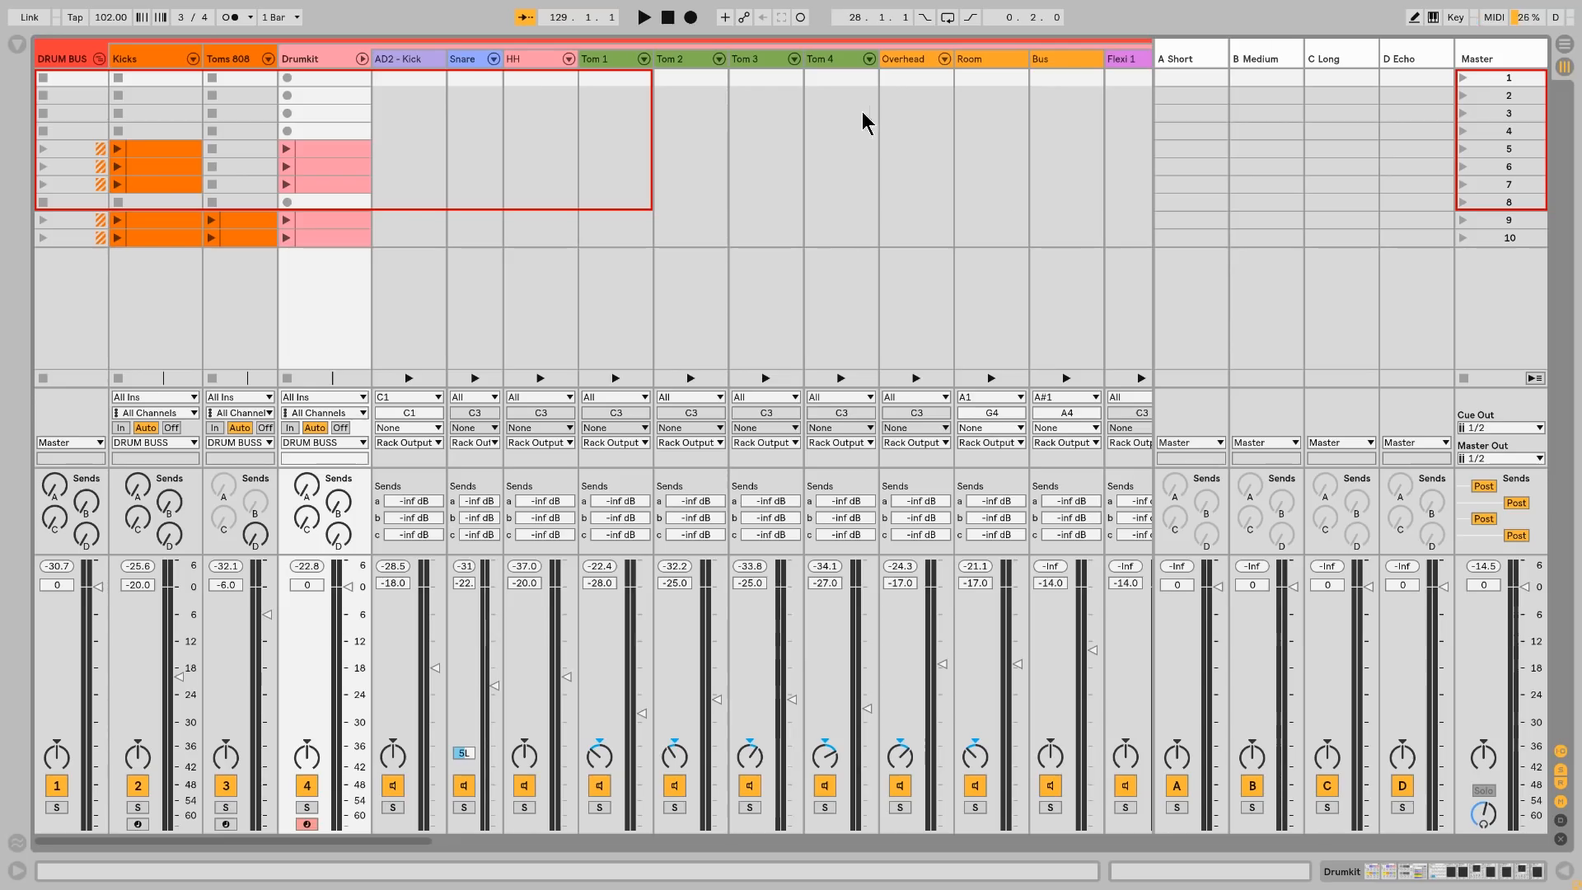
{"action": "left_click", "coordinate": [308, 59]}
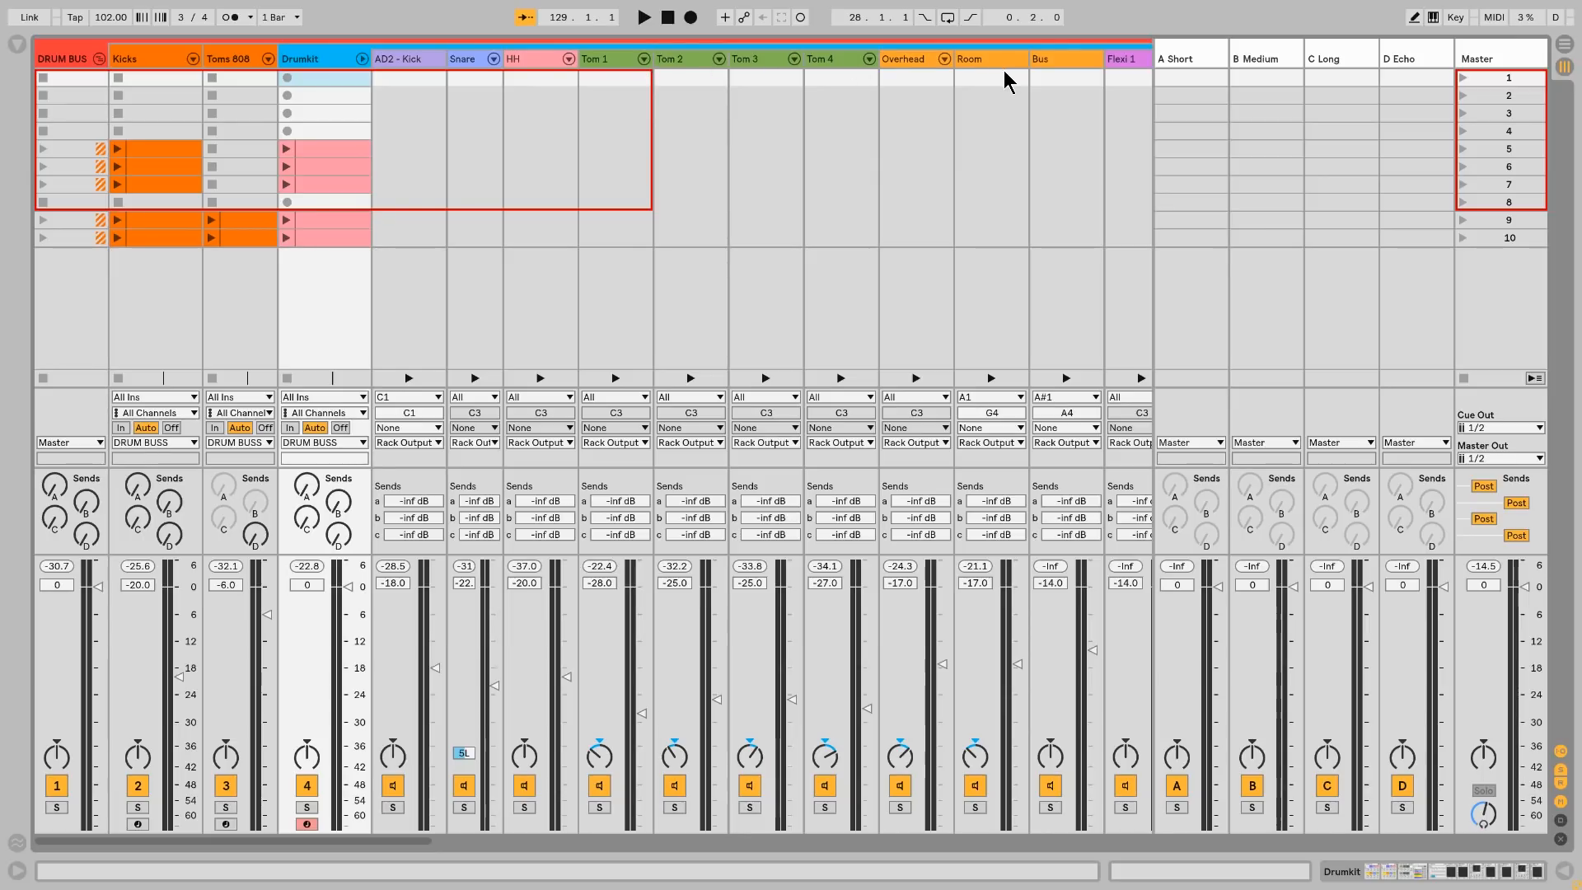
{"action": "left_click", "coordinate": [307, 808]}
{"action": "key", "text": "space"}
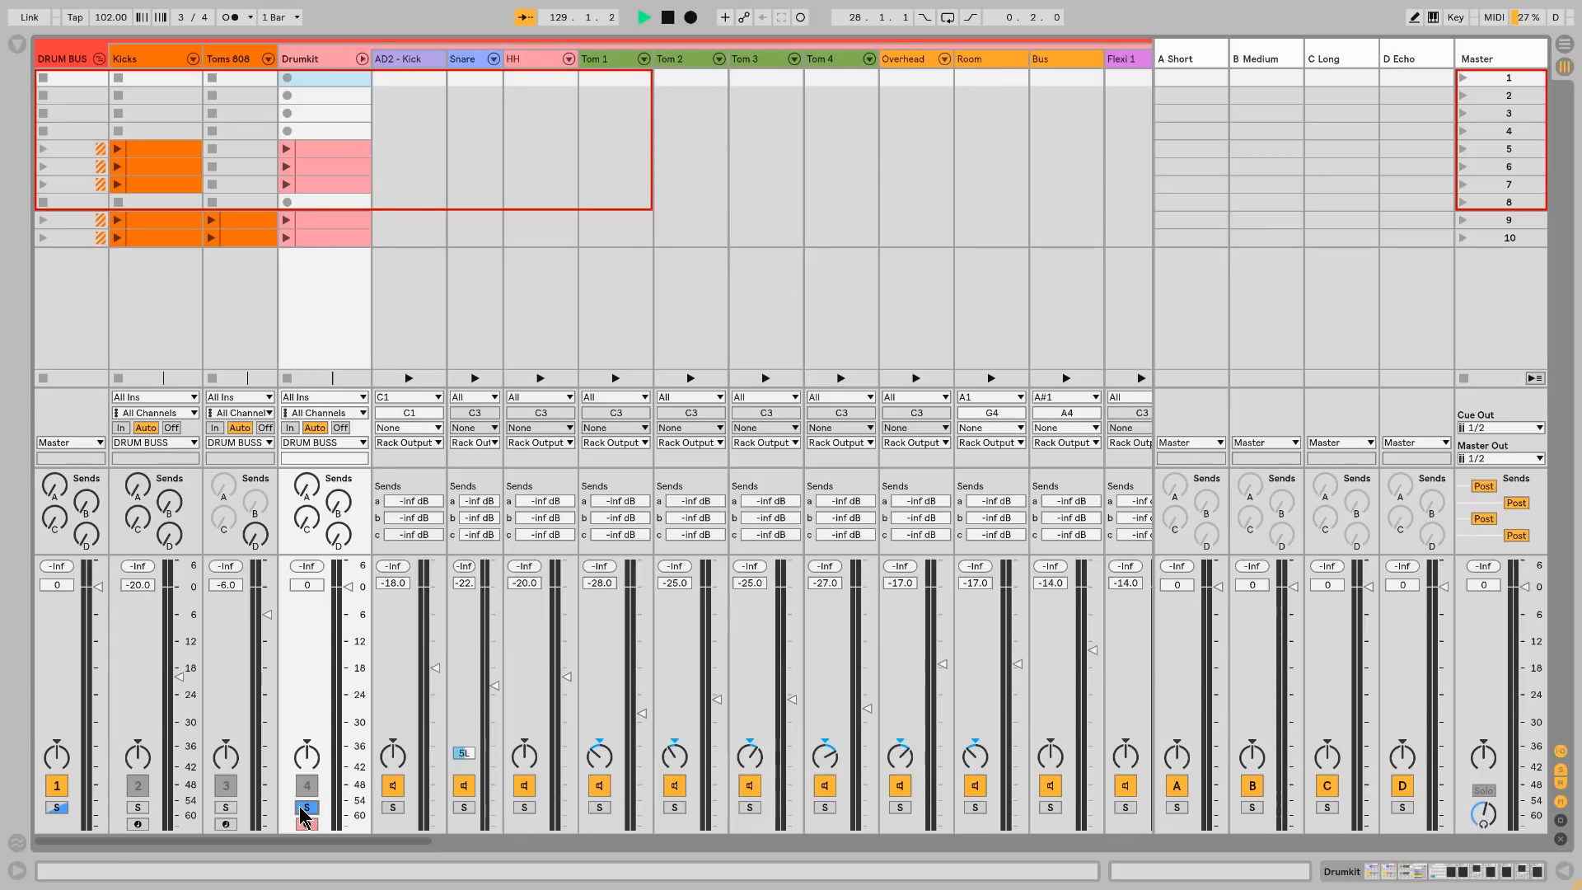
Step: Play the soloed Drumkit from bar 81, inspecting its individual drum channels in the Session View mixer before returning to Arrangement View
{"action": "key", "text": "Tab"}
{"action": "key", "text": "space"}
{"action": "left_click", "coordinate": [669, 257]}
{"action": "key", "text": "space"}
{"action": "key", "text": "Tab"}
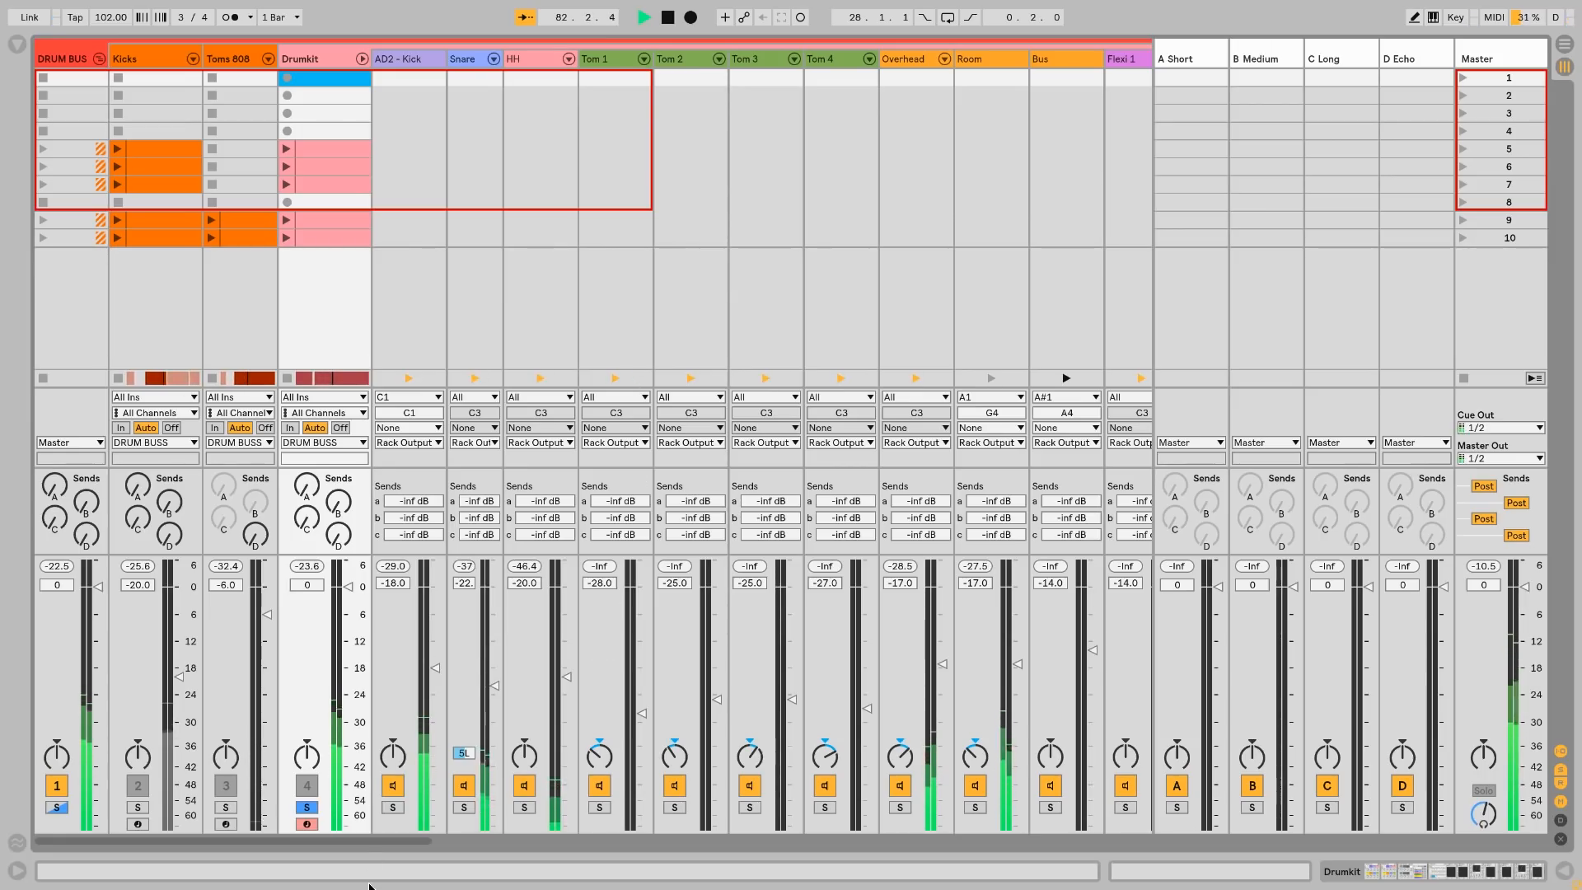
{"action": "left_click_drag", "start_coordinate": [376, 838], "coordinate": [394, 875]}
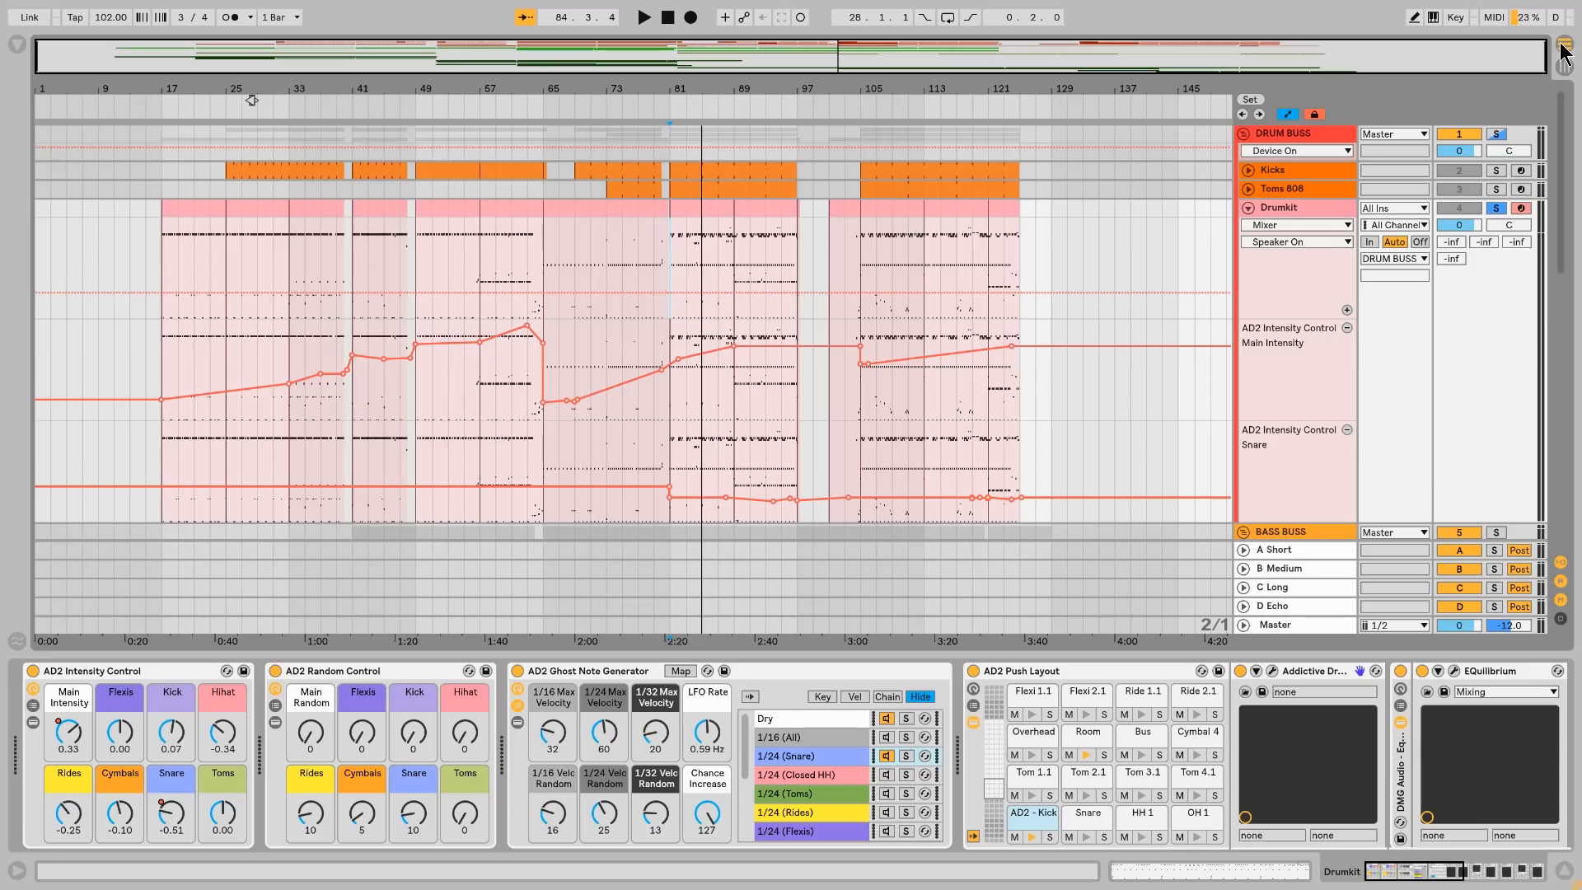
{"action": "left_click", "coordinate": [1564, 43]}
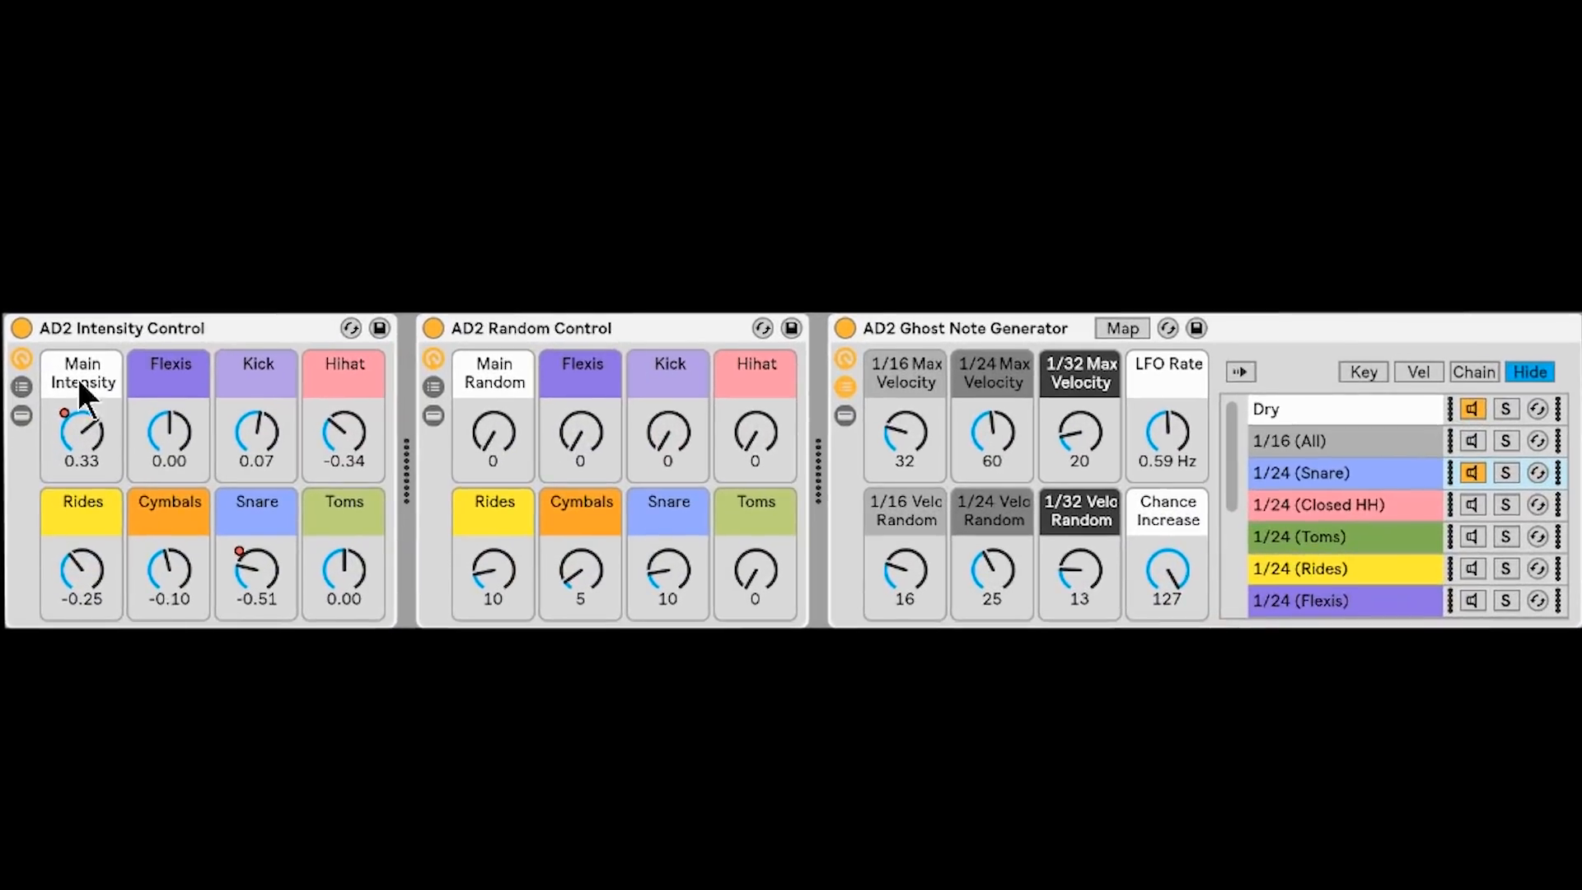
Step: In the AD2 Intensity Control rack, set Main Intensity to -0.32 and Kick to 0.00
{"action": "left_click", "coordinate": [165, 330]}
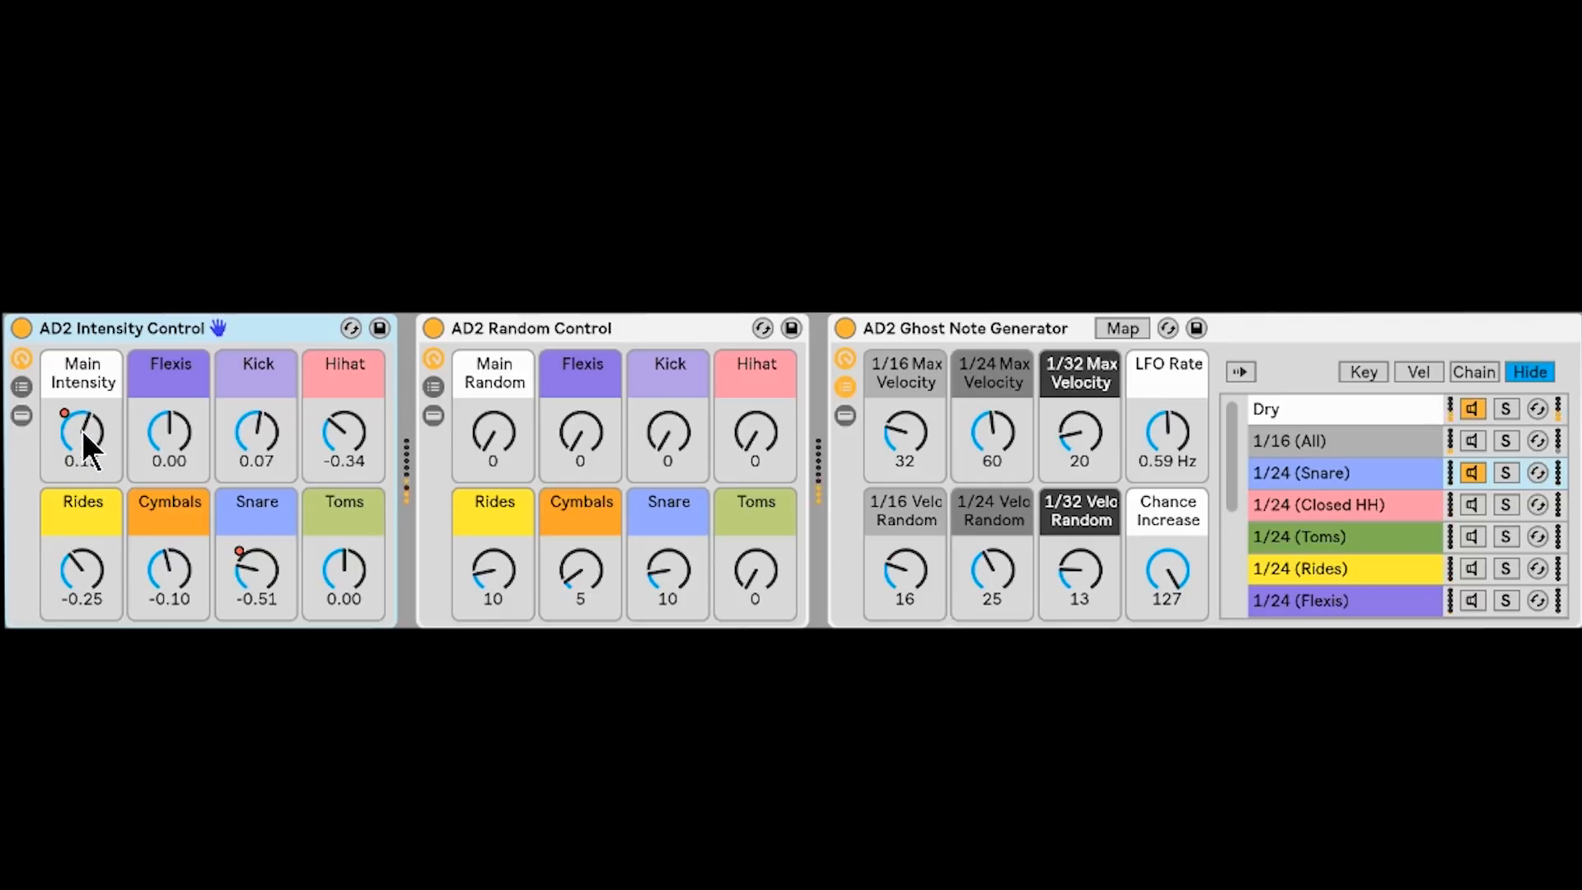
{"action": "left_click_drag", "start_coordinate": [81, 433], "coordinate": [81, 512]}
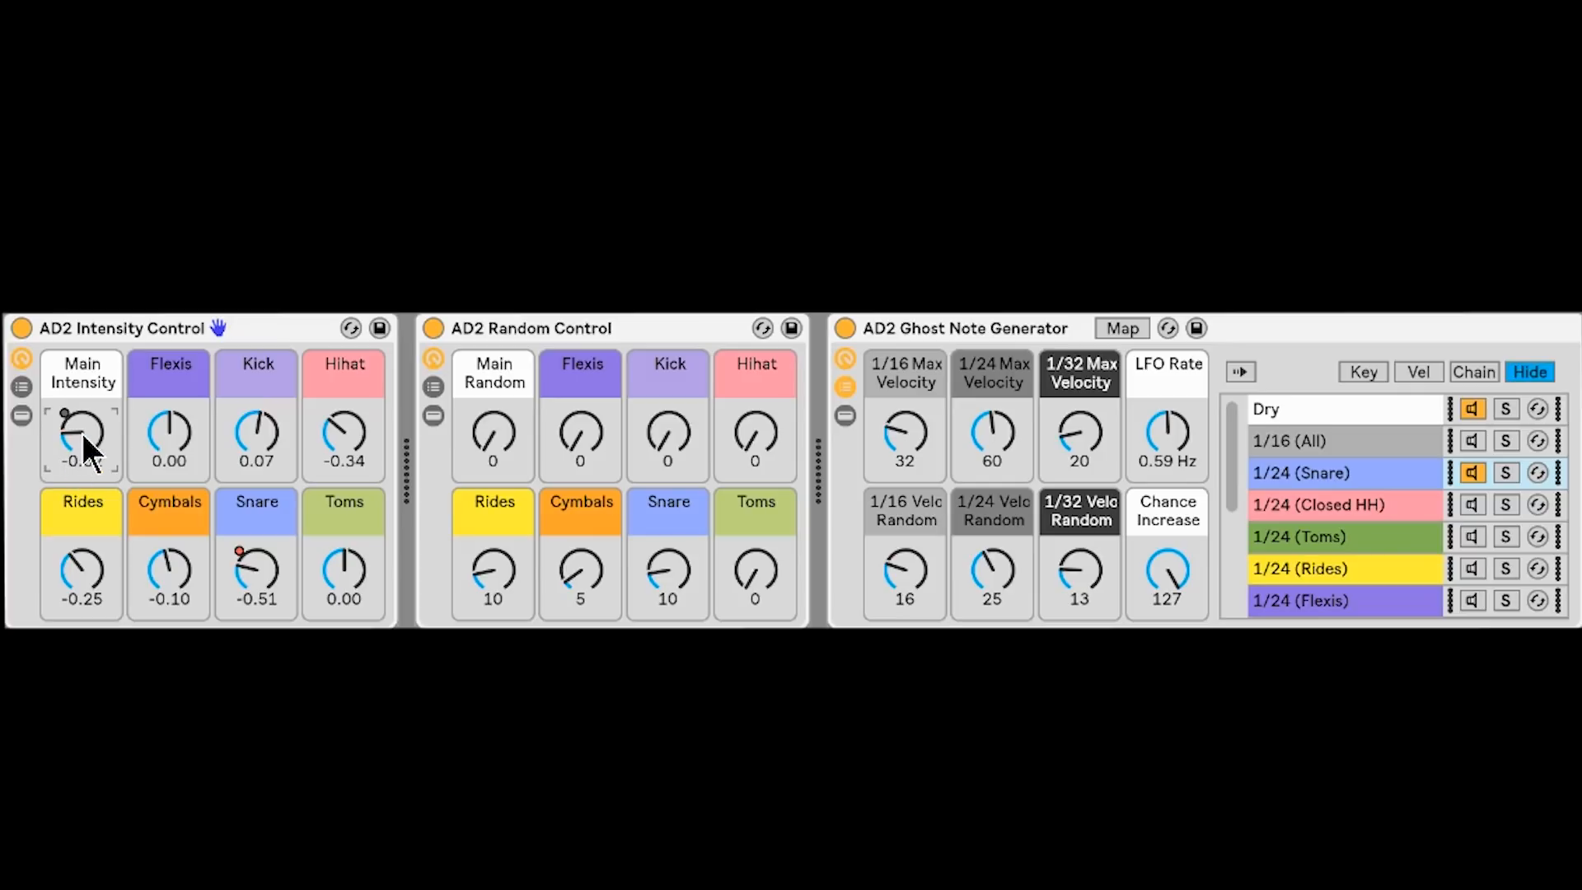
{"action": "left_click_drag", "start_coordinate": [82, 433], "coordinate": [81, 461]}
{"action": "mouse_move", "coordinate": [255, 422]}
{"action": "left_mouse_down"}
{"action": "mouse_move", "coordinate": [255, 504]}
{"action": "mouse_move", "coordinate": [255, 348]}
{"action": "mouse_move", "coordinate": [247, 452]}
{"action": "left_mouse_up"}
Step: Examine the AD2 Ghost Note Generator's chains, from the 1/24 Snare, Closed HH, Toms and Rides to the 1/32 ones
{"action": "left_click", "coordinate": [901, 407]}
{"action": "left_click", "coordinate": [1342, 472]}
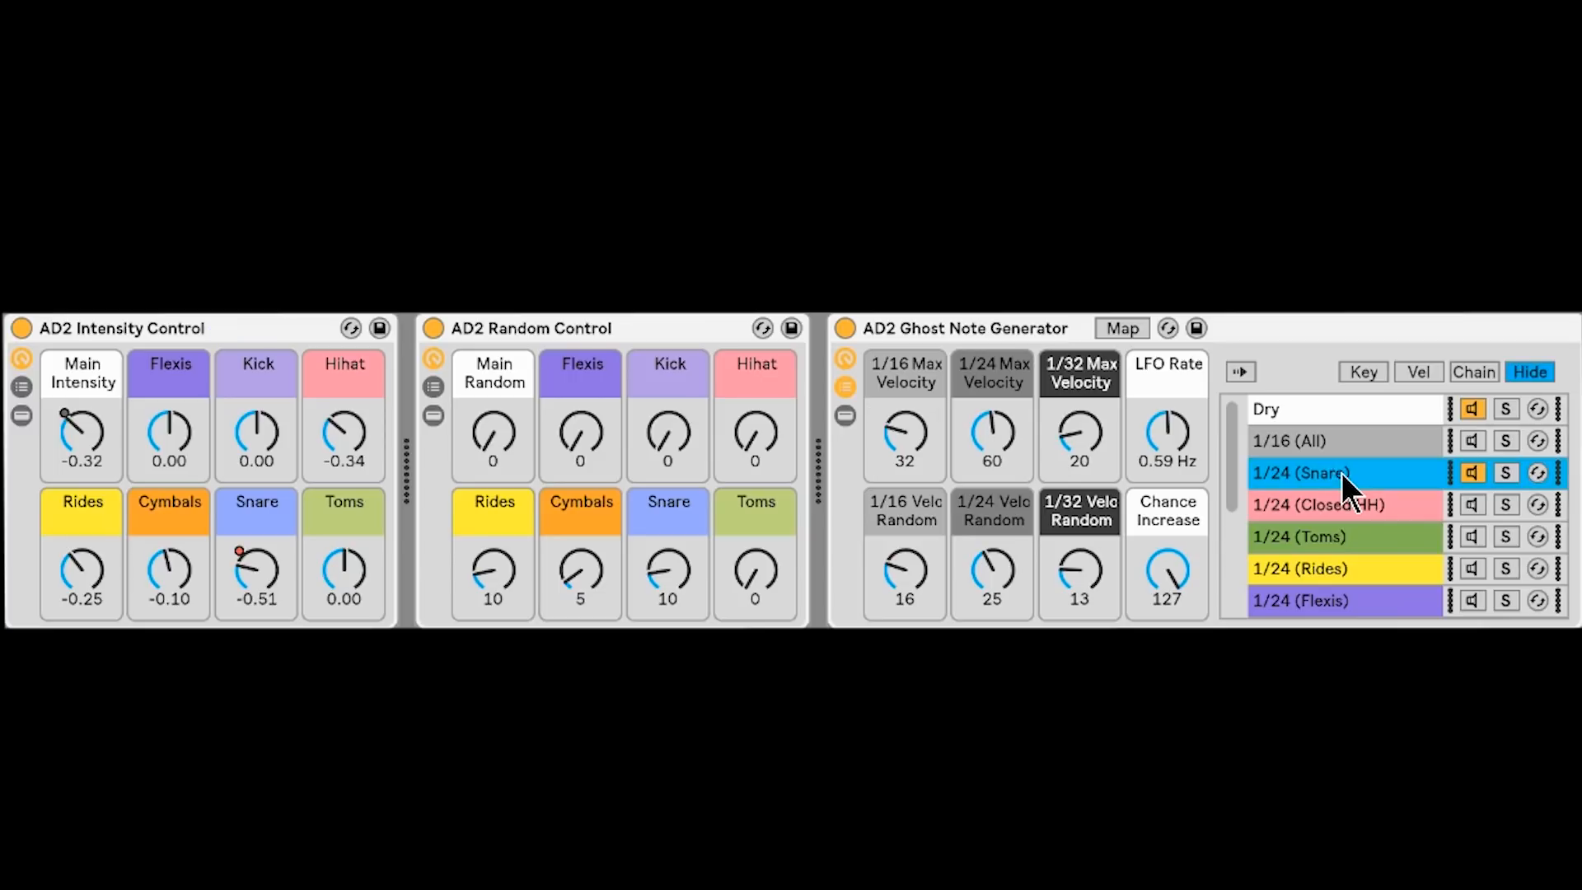
{"action": "left_click", "coordinate": [1363, 508]}
{"action": "left_click", "coordinate": [1376, 537]}
{"action": "left_click", "coordinate": [1381, 570]}
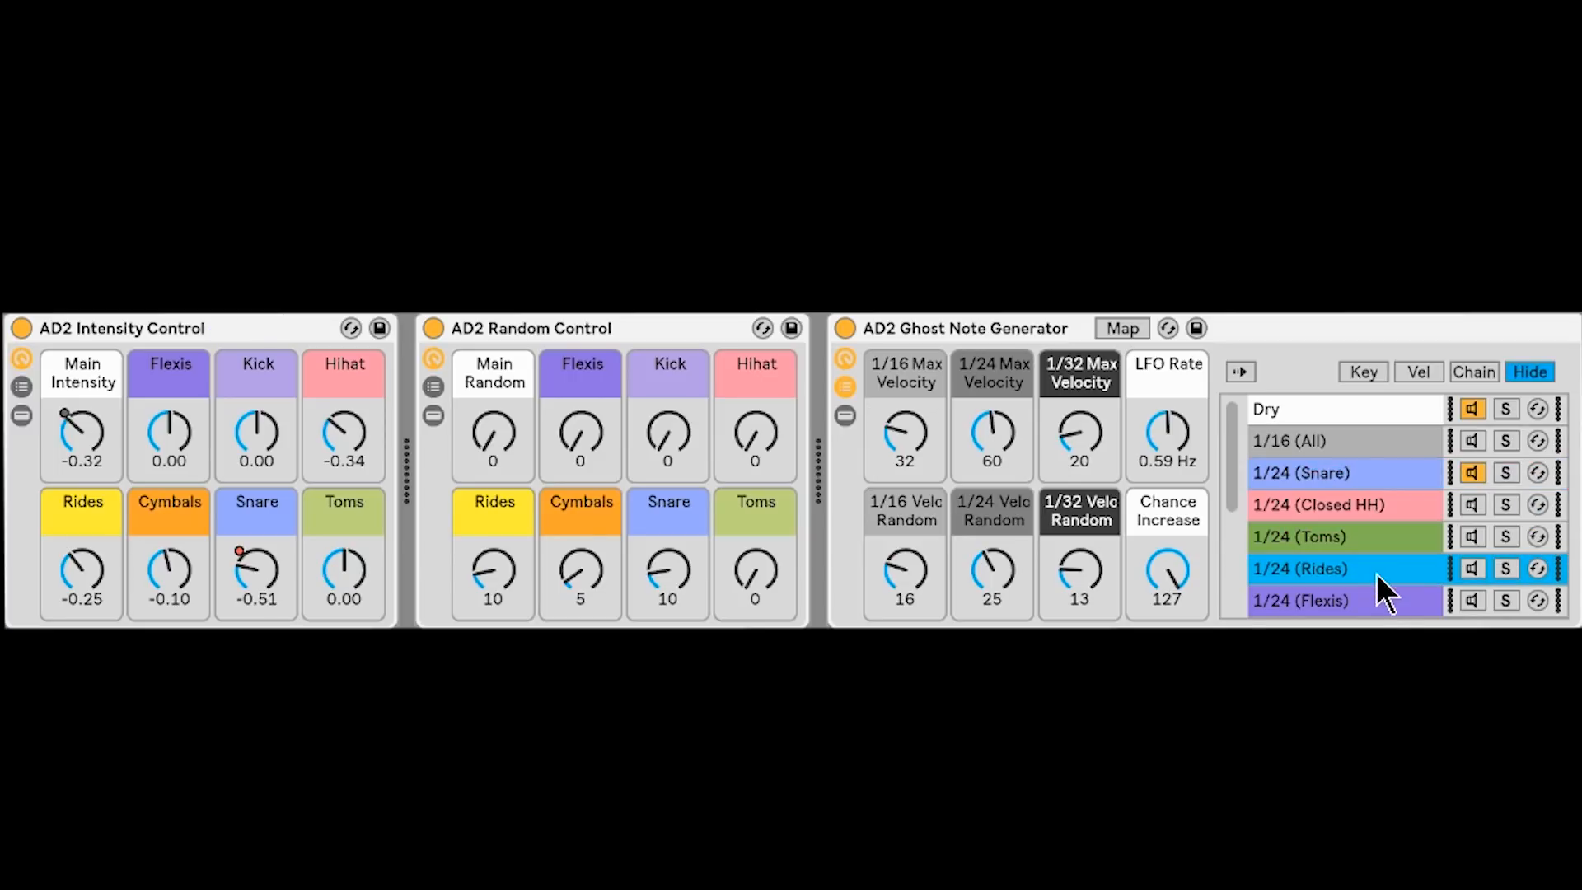
{"action": "scroll", "coordinate": [1381, 586], "scroll_direction": "down", "scroll_amount": 3}
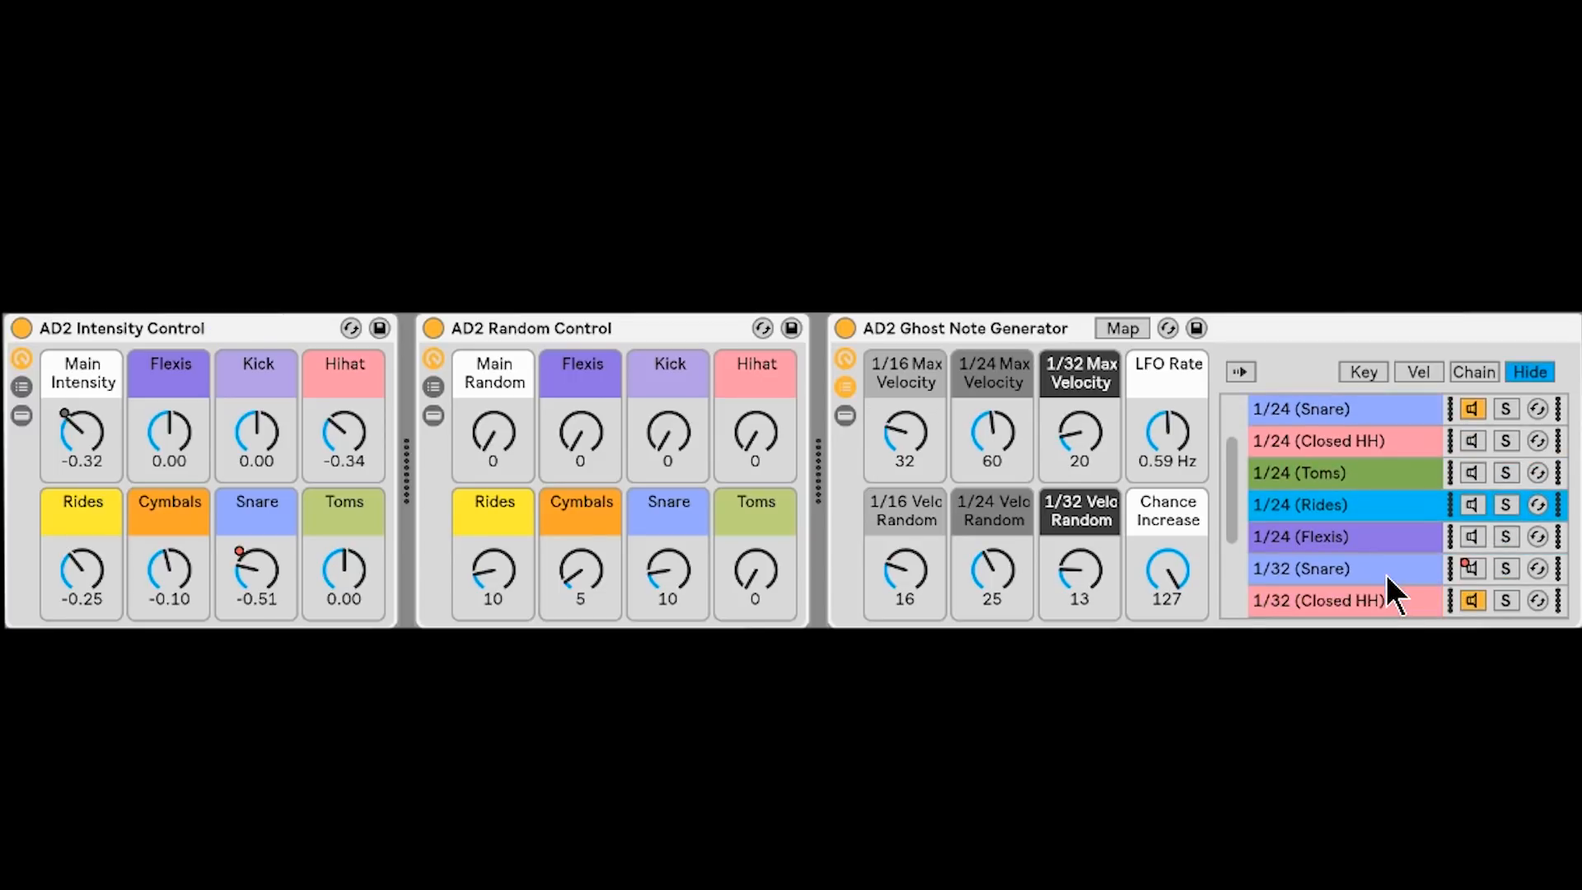
{"action": "scroll", "coordinate": [1384, 577], "scroll_direction": "up", "scroll_amount": 3}
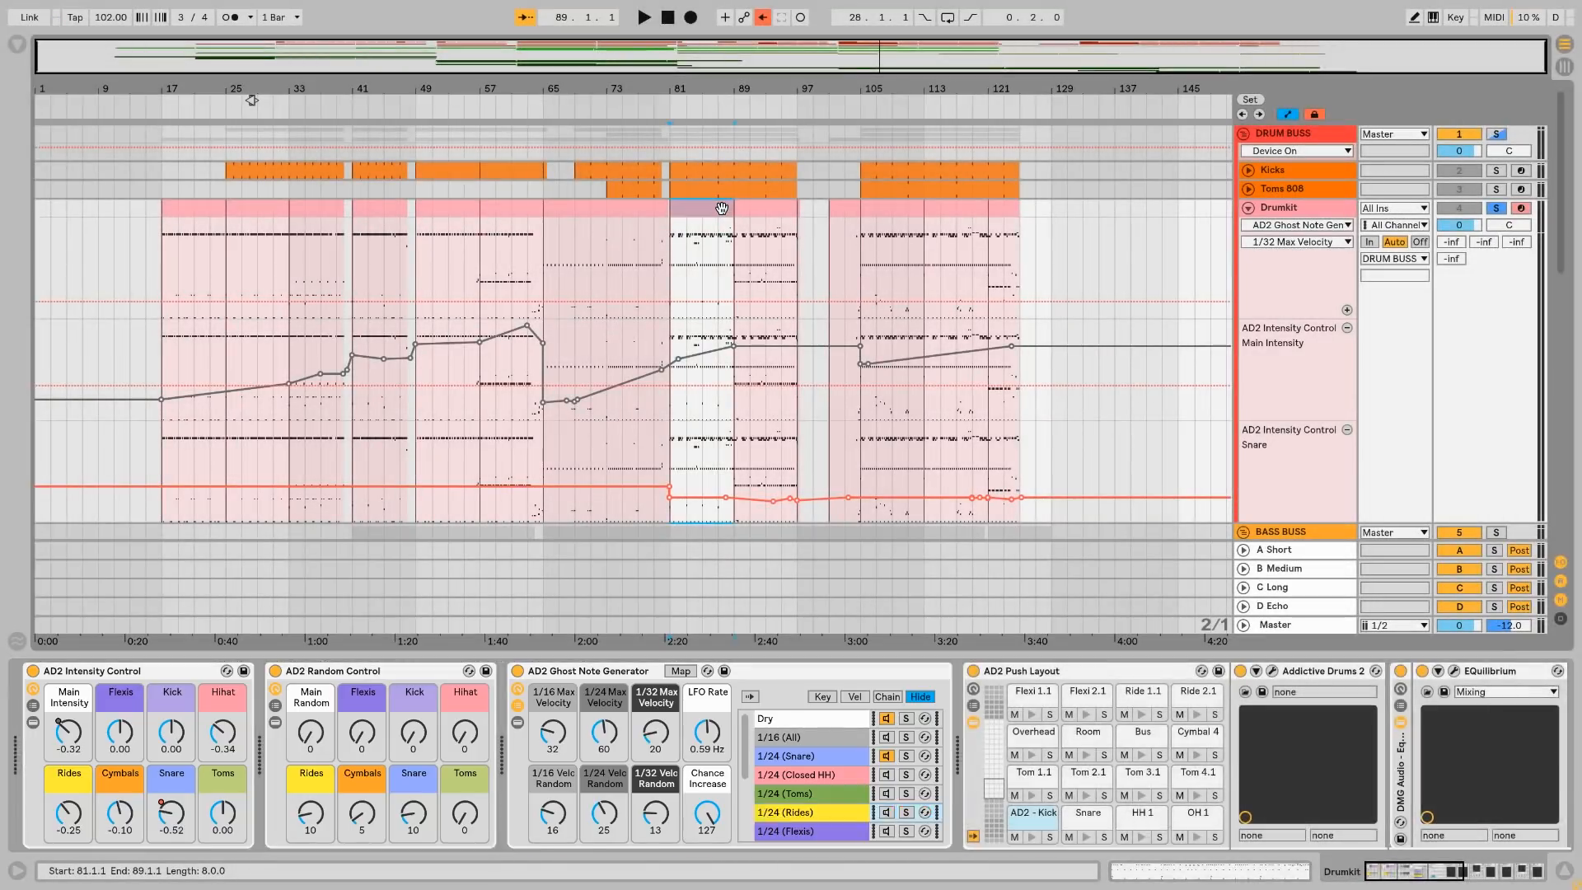
Step: Open the Drumkit clip at bar 81 in an enlarged editor, try a lengthened Flexi 2.3 note, and delete it
{"action": "double_click", "coordinate": [722, 208]}
{"action": "left_click_drag", "start_coordinate": [772, 655], "coordinate": [768, 186]}
{"action": "double_click", "coordinate": [550, 707]}
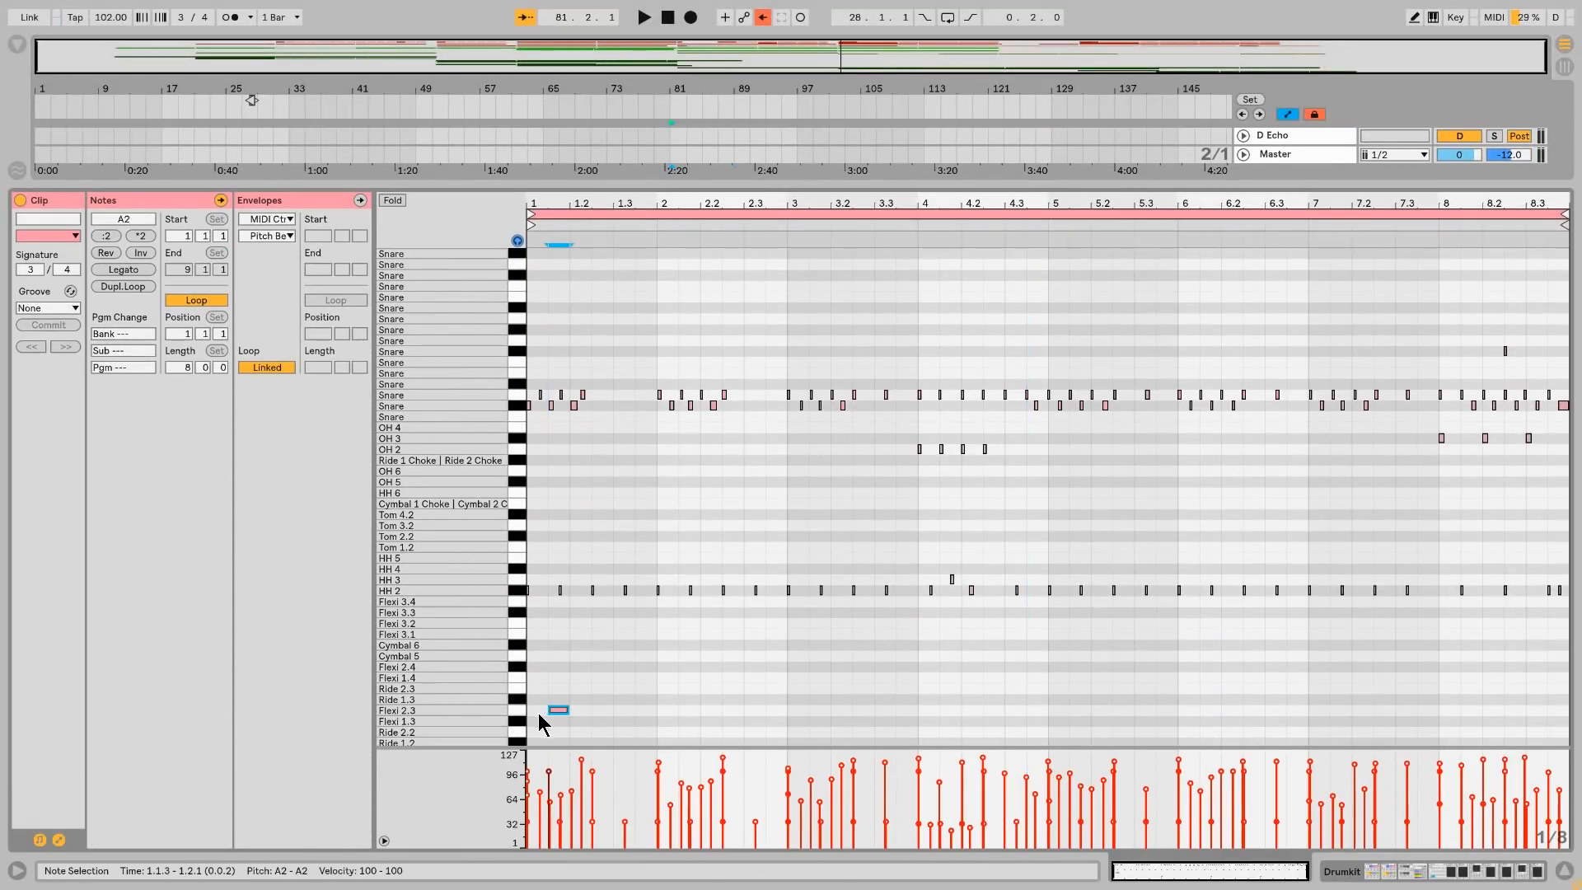
{"action": "left_click_drag", "start_coordinate": [562, 709], "coordinate": [611, 710]}
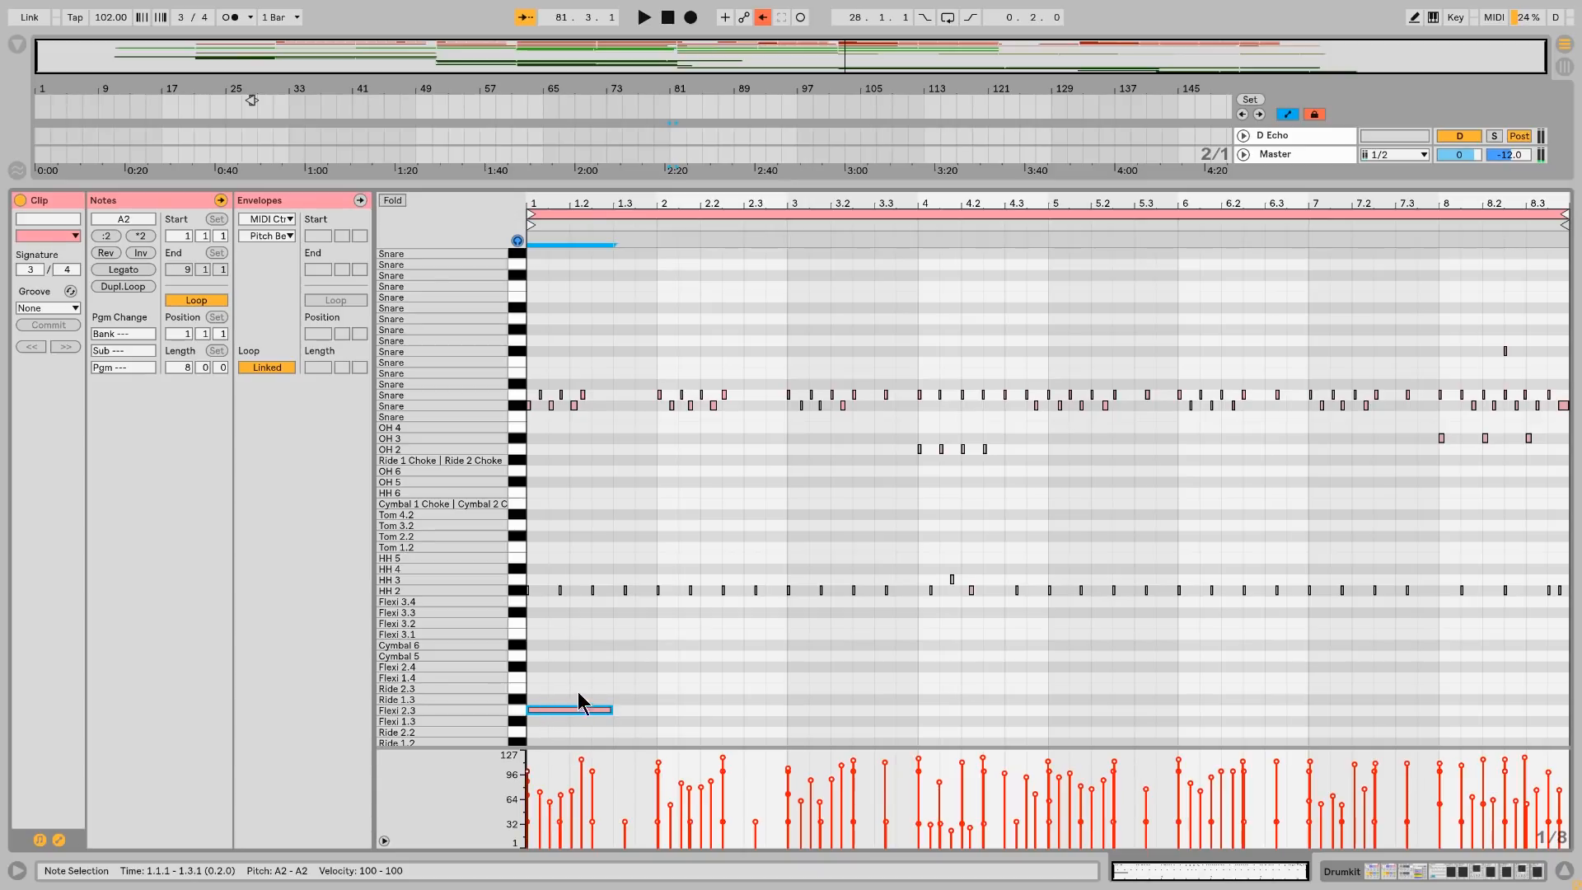
{"action": "key", "text": "Delete"}
{"action": "left_click_drag", "start_coordinate": [810, 186], "coordinate": [788, 665]}
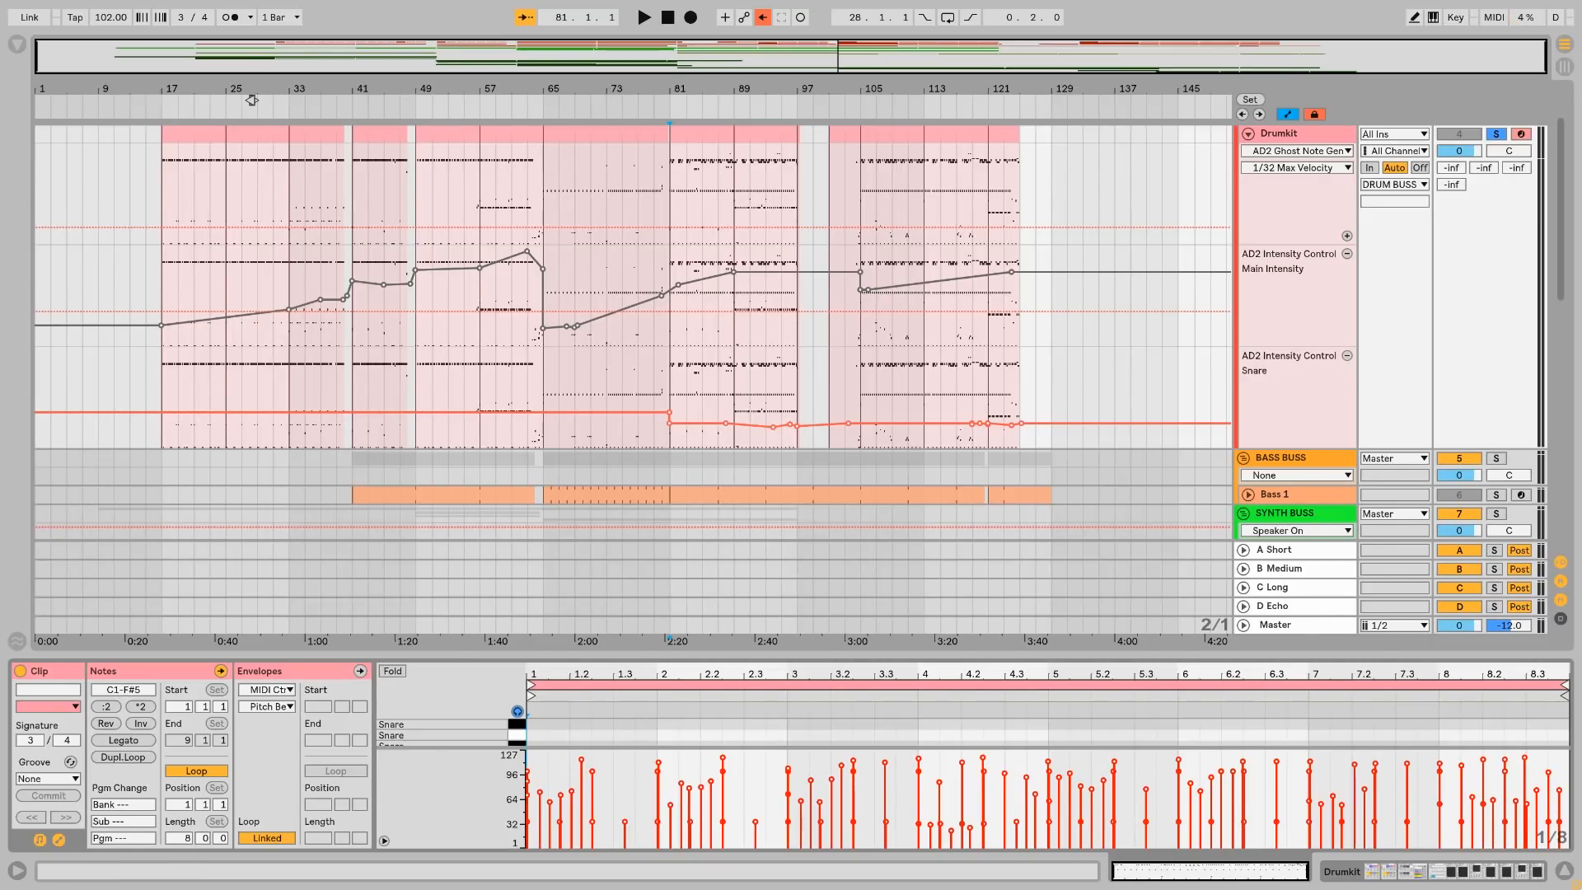
Step: Switch to Session View and show the devices on the AD2 - Kick channel of the Drumkit
{"action": "left_click", "coordinate": [1563, 871]}
{"action": "key", "text": "Tab"}
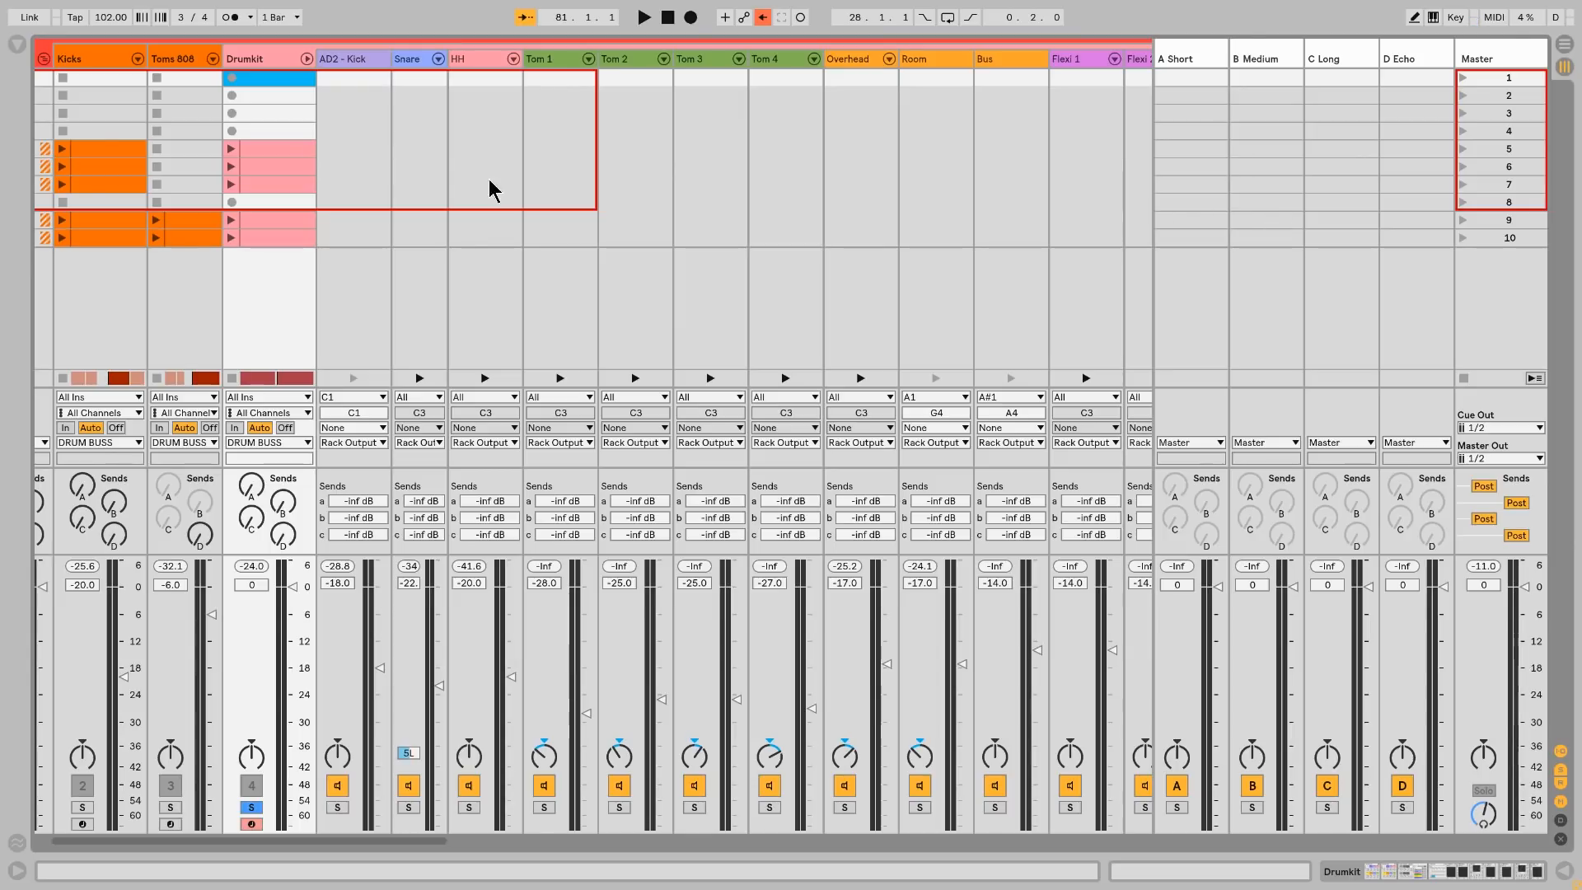
{"action": "left_click", "coordinate": [350, 61]}
{"action": "double_click", "coordinate": [368, 66]}
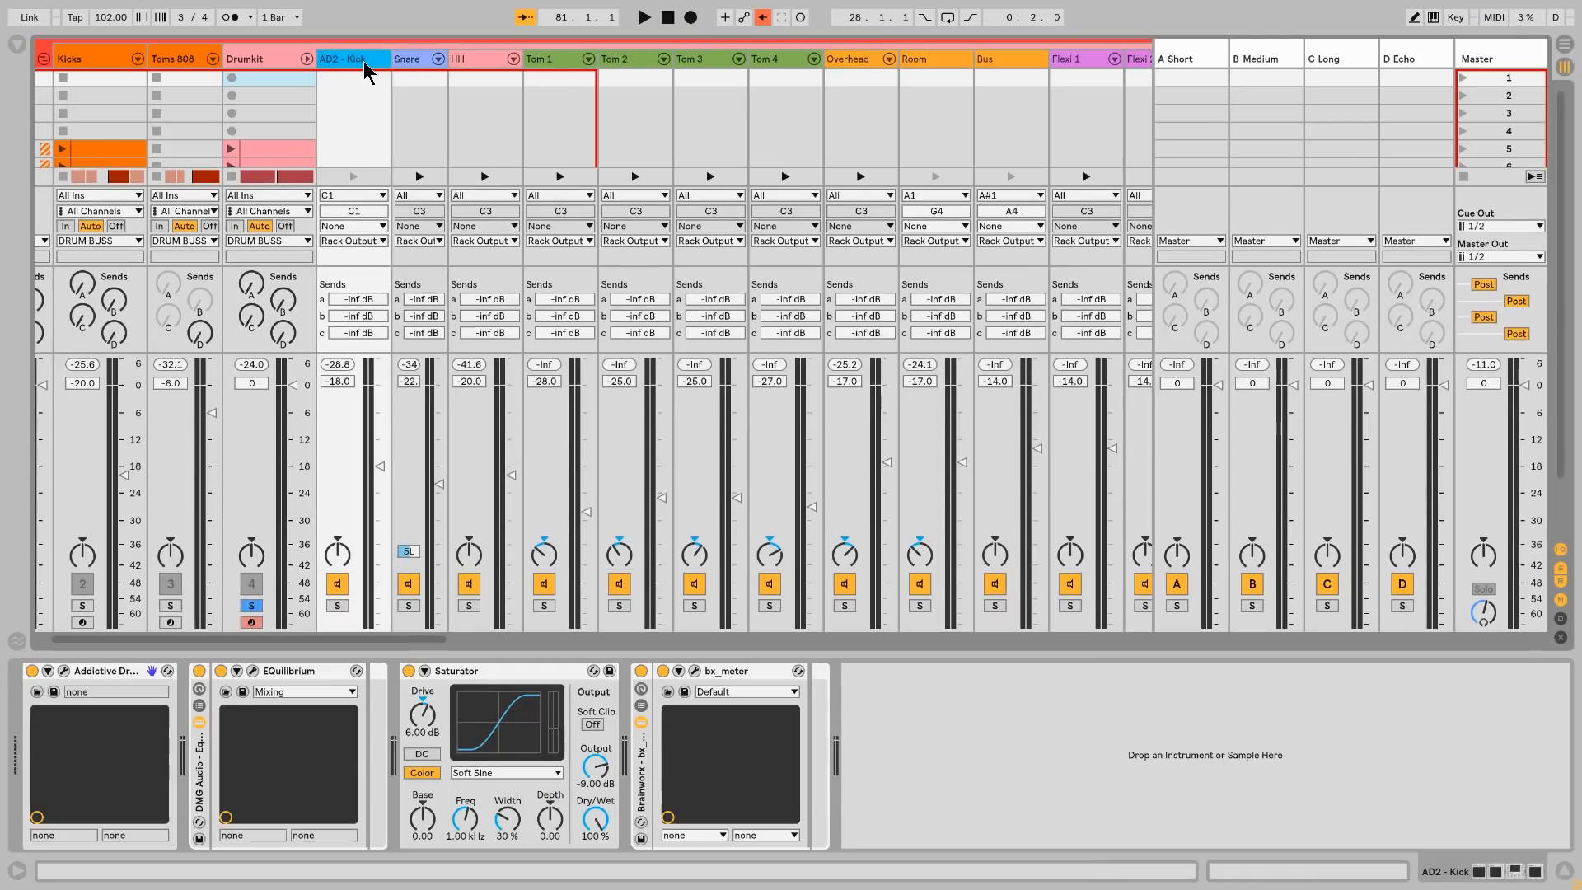
Step: Inspect the device chains of the Snare, HH and Tom 1 to Tom 4 channels in turn
{"action": "left_click", "coordinate": [416, 66]}
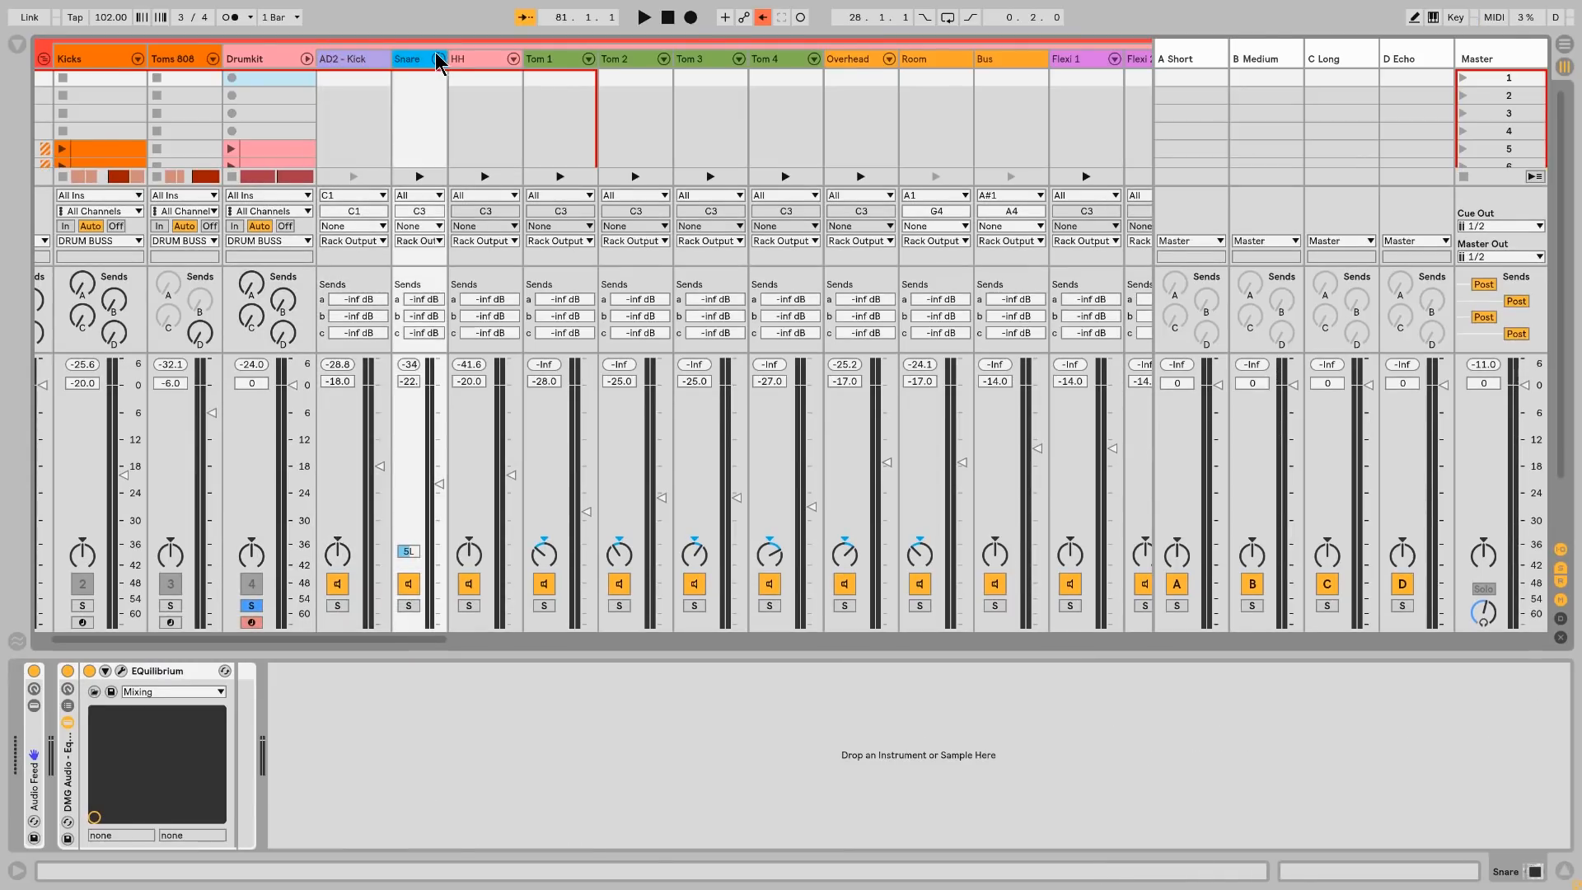
{"action": "left_click", "coordinate": [464, 64]}
{"action": "left_click", "coordinate": [577, 64]}
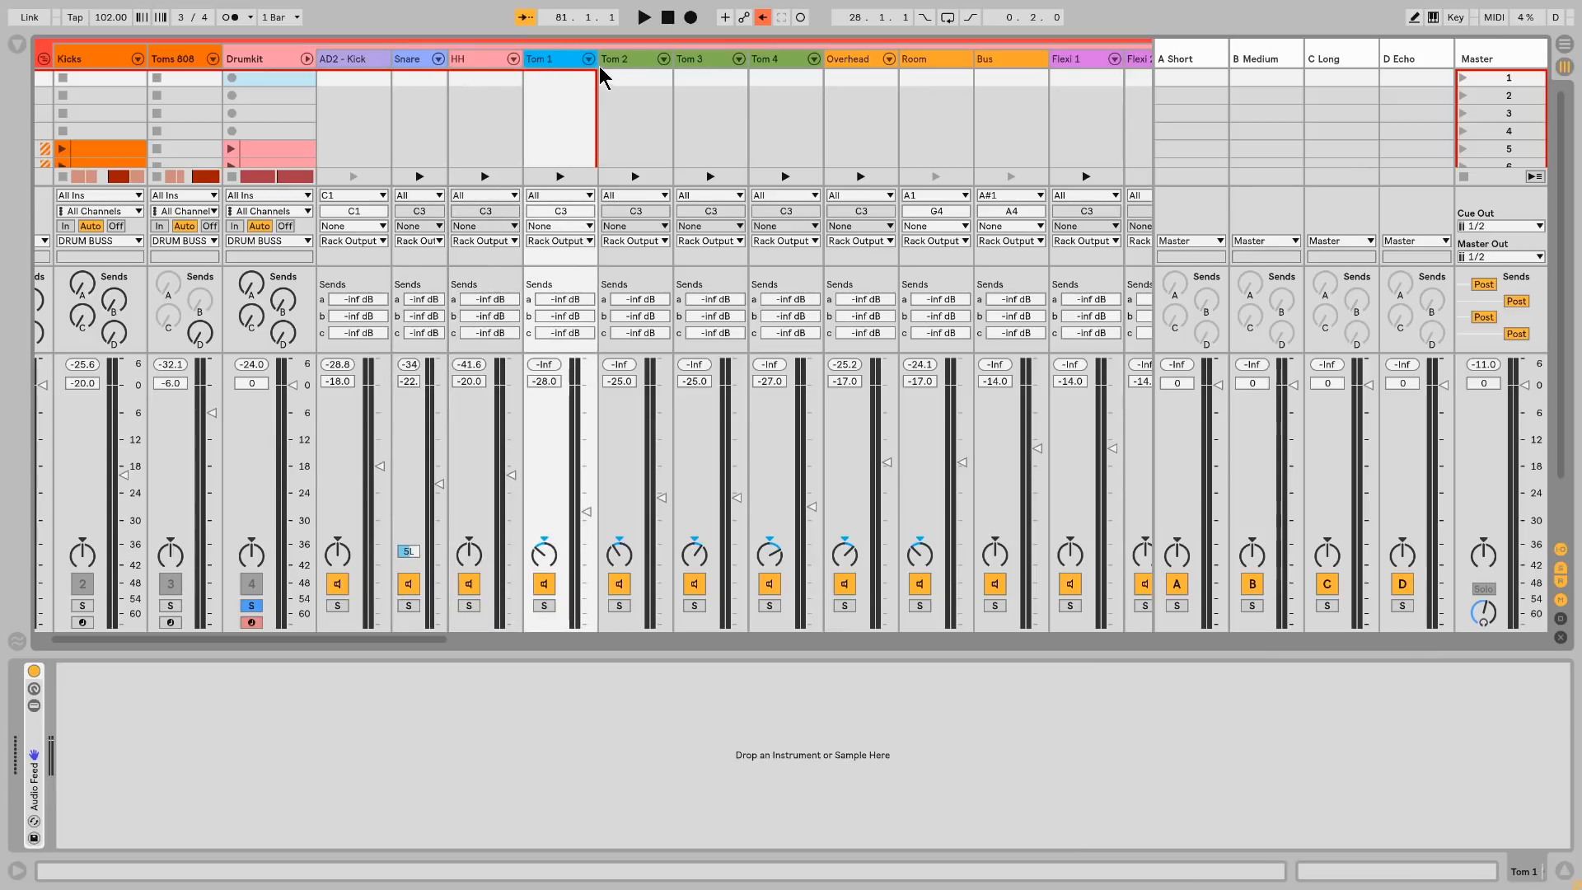
{"action": "left_click", "coordinate": [632, 65]}
{"action": "left_click", "coordinate": [688, 66]}
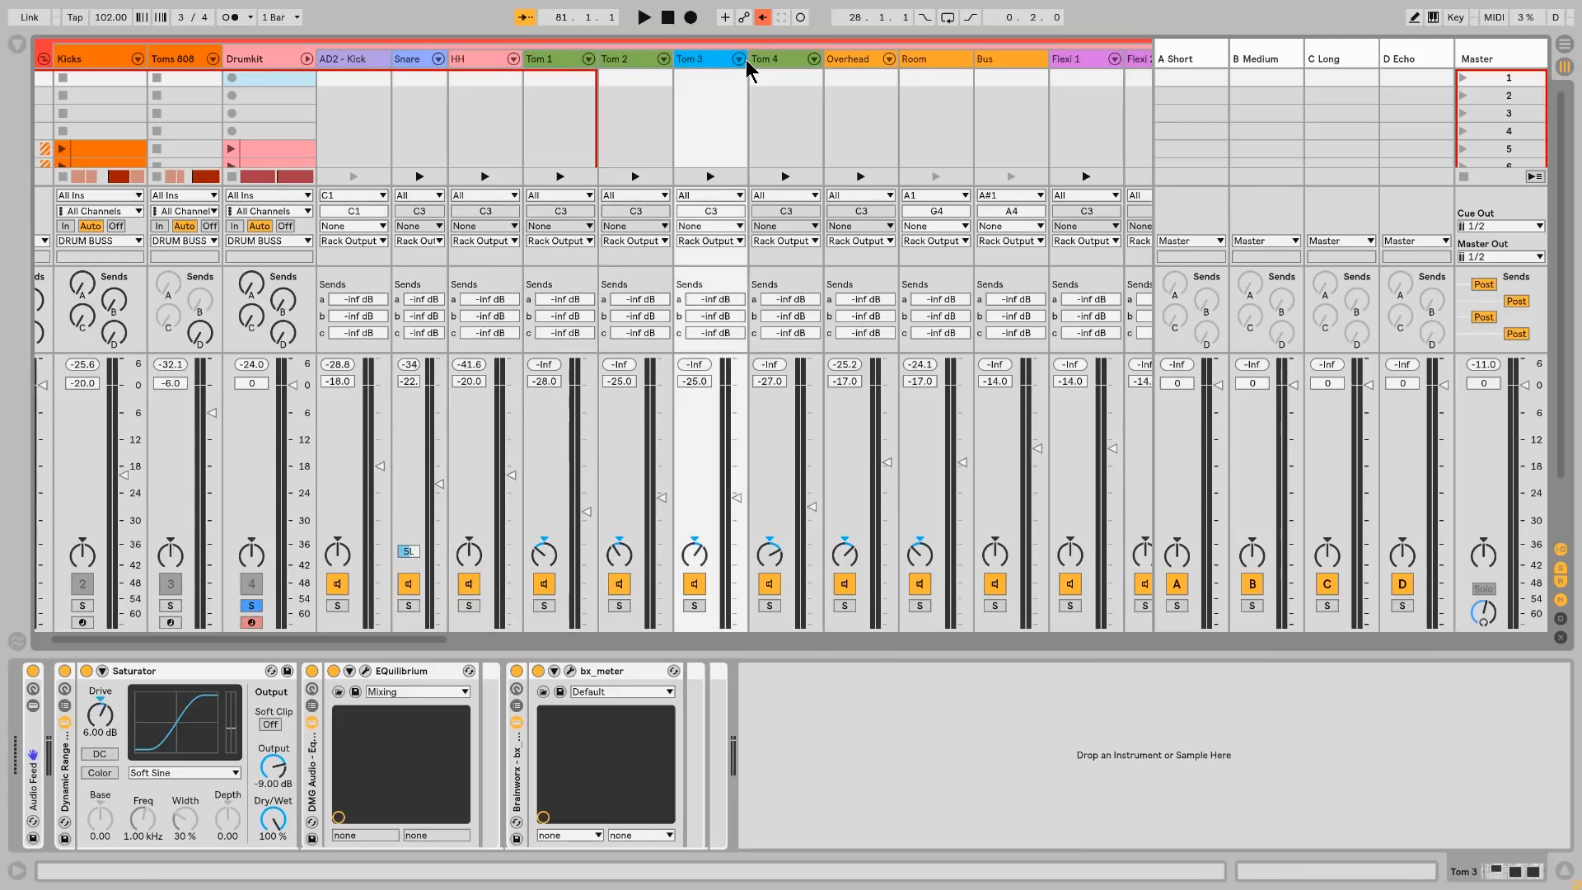
{"action": "left_click", "coordinate": [777, 63]}
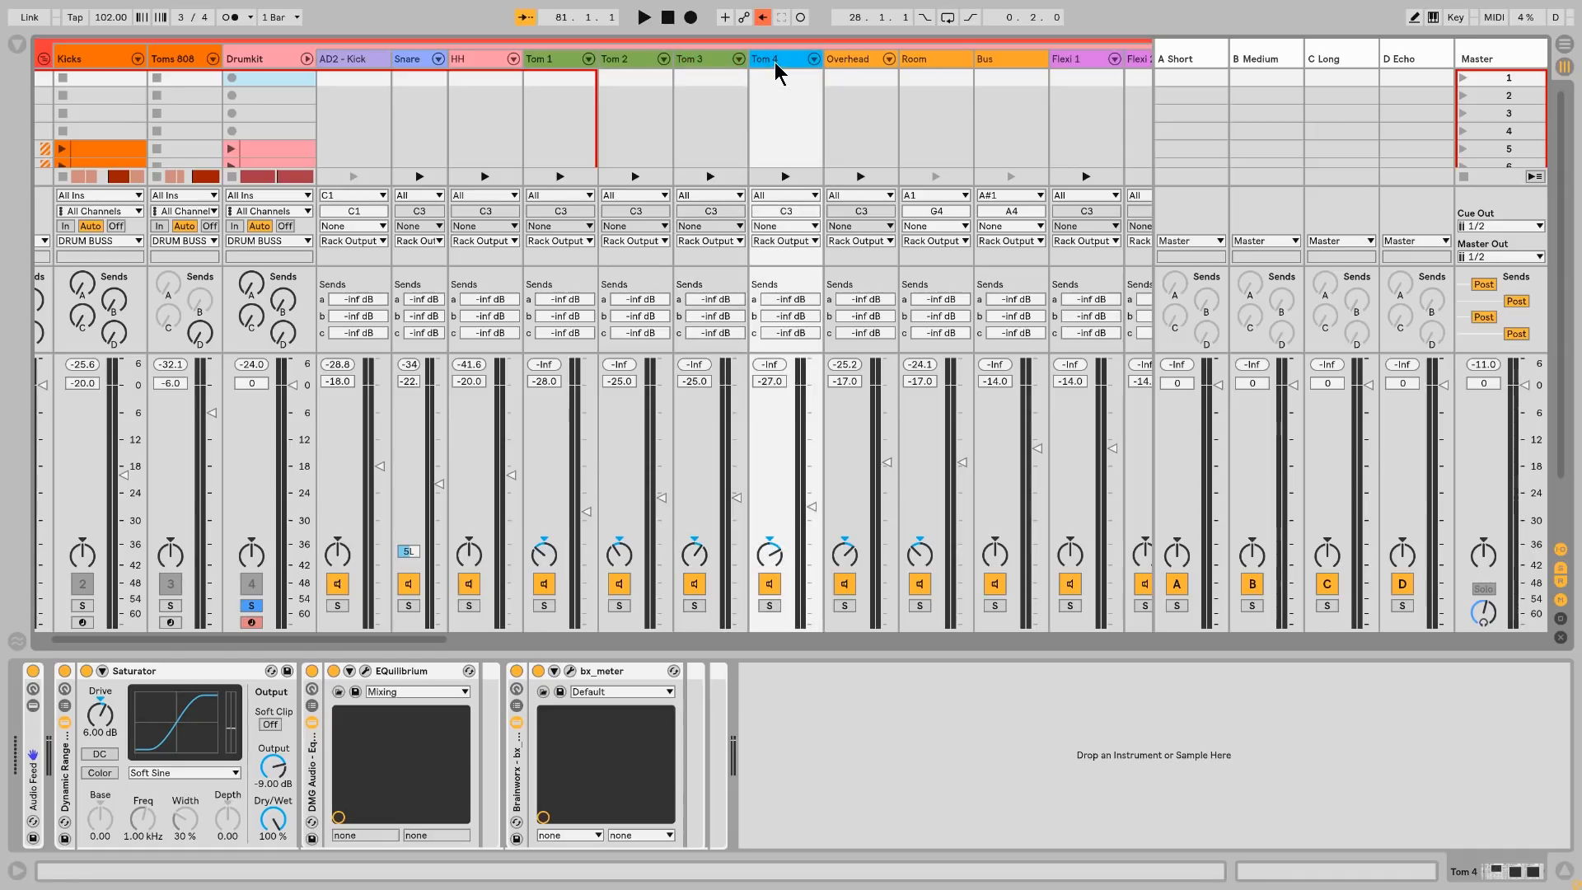
Step: Inspect the Overhead, Room and Bus channels' devices, returning to the Overhead channel strip
{"action": "left_click", "coordinate": [855, 70]}
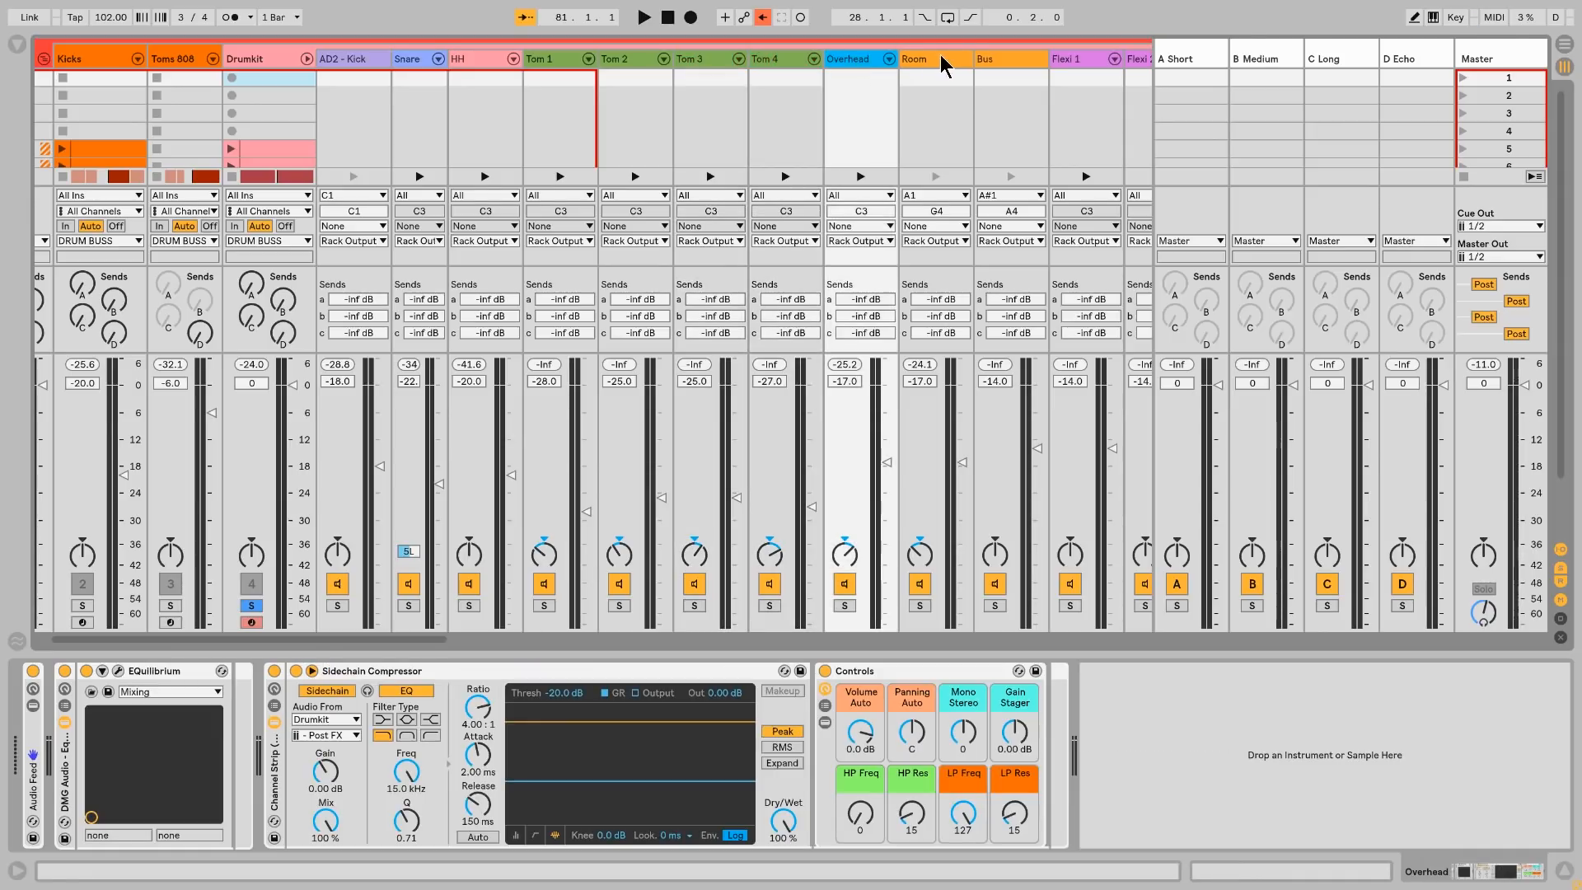
{"action": "left_click", "coordinate": [952, 66]}
{"action": "left_click", "coordinate": [1017, 69]}
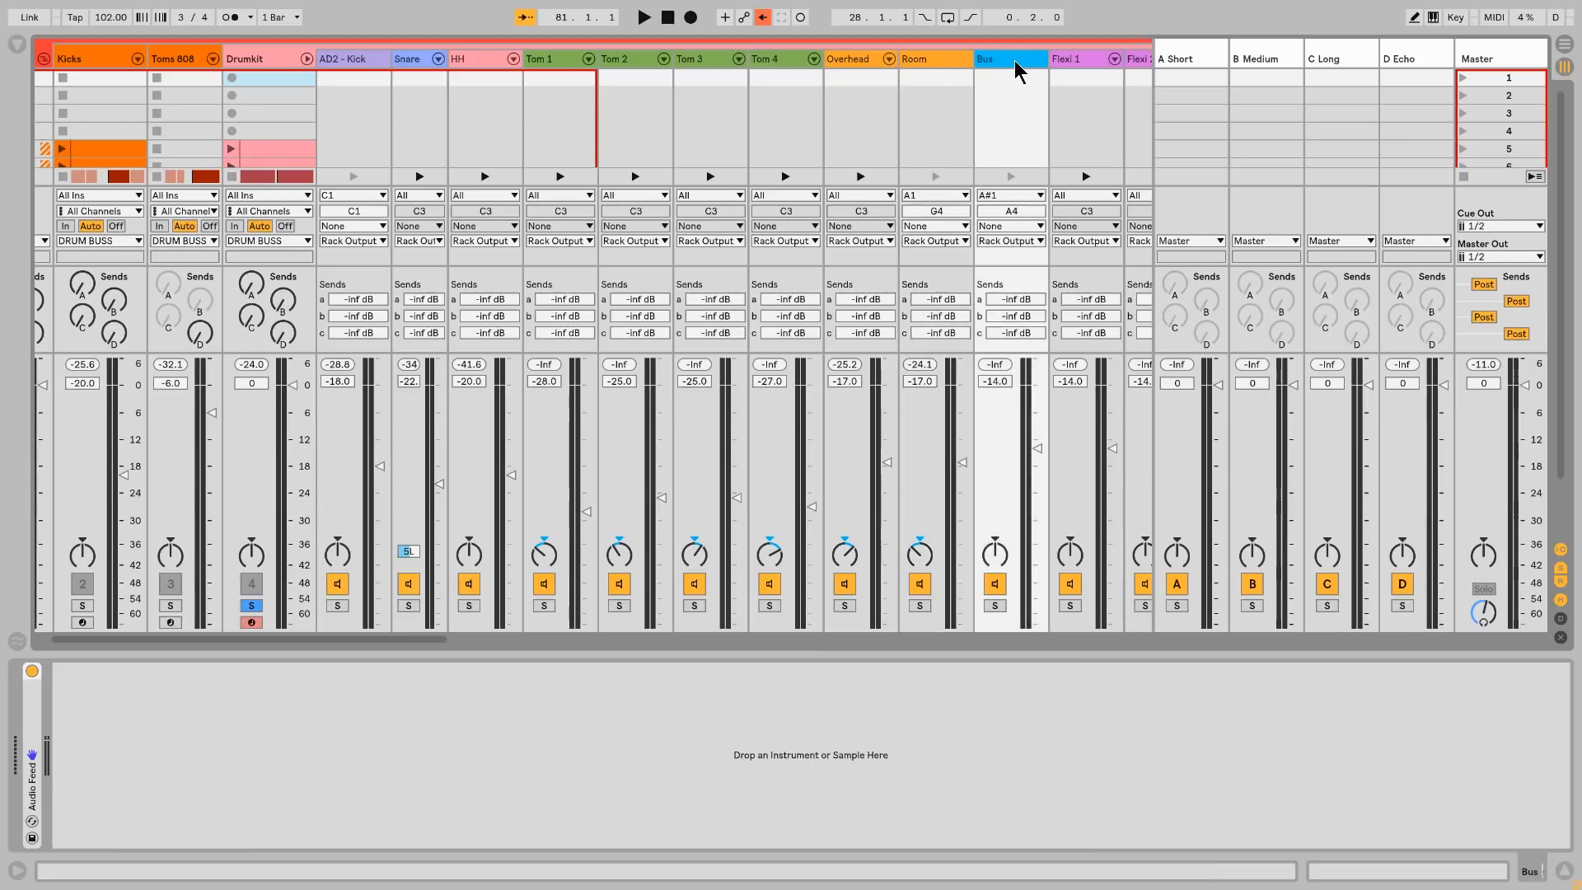
{"action": "left_click", "coordinate": [925, 64]}
{"action": "left_click", "coordinate": [854, 63]}
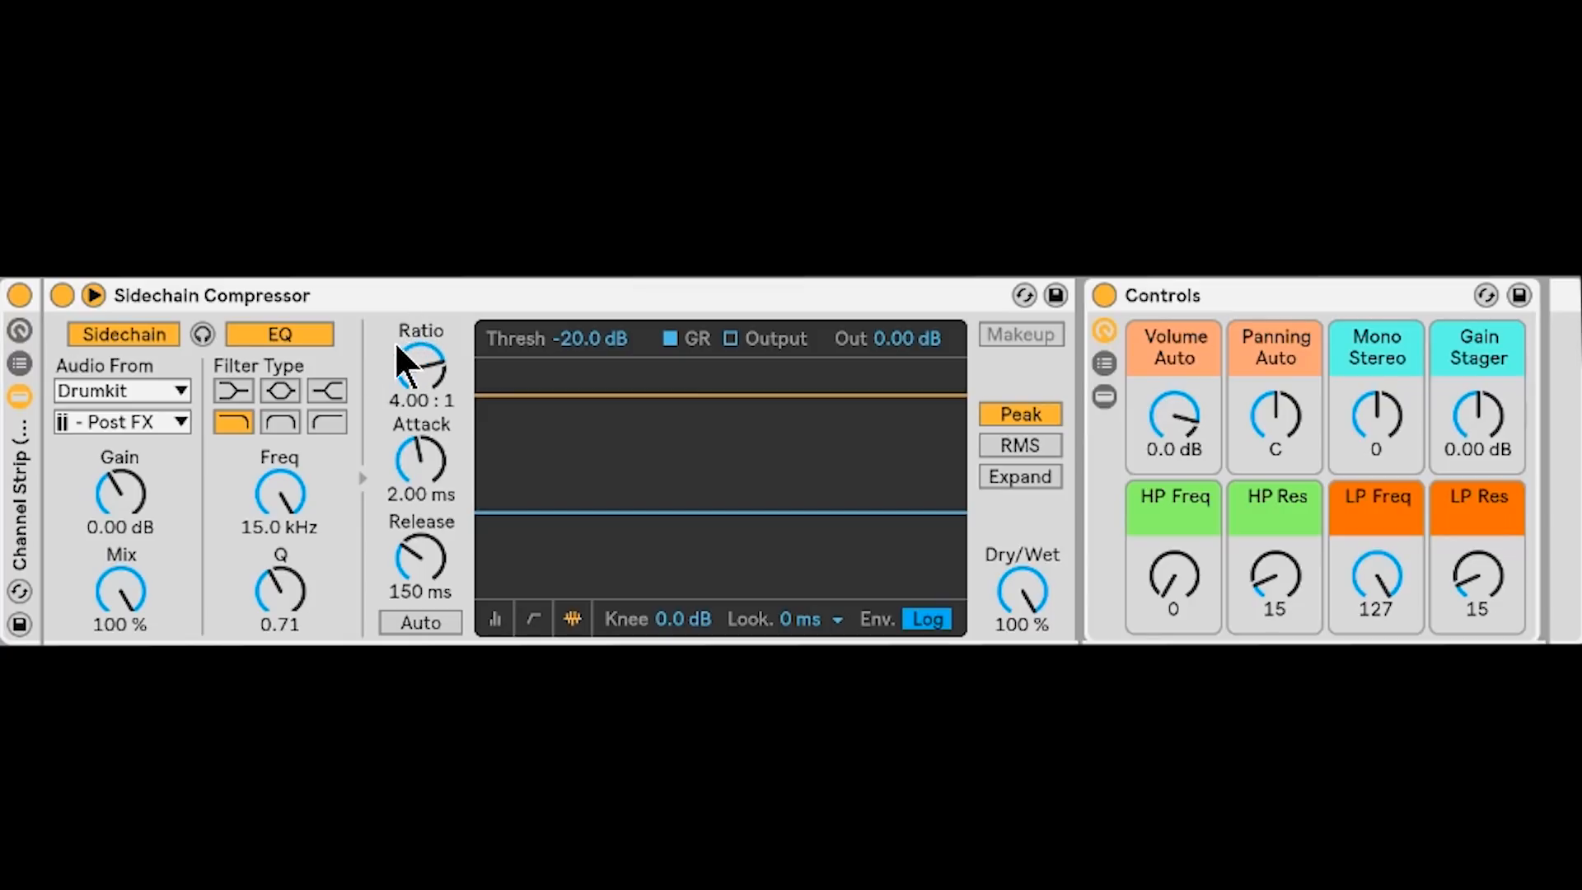
Step: Check the Overhead Sidechain Compressor's audio source choices and the Volume Auto and Panning Auto controls
{"action": "left_click", "coordinate": [156, 388]}
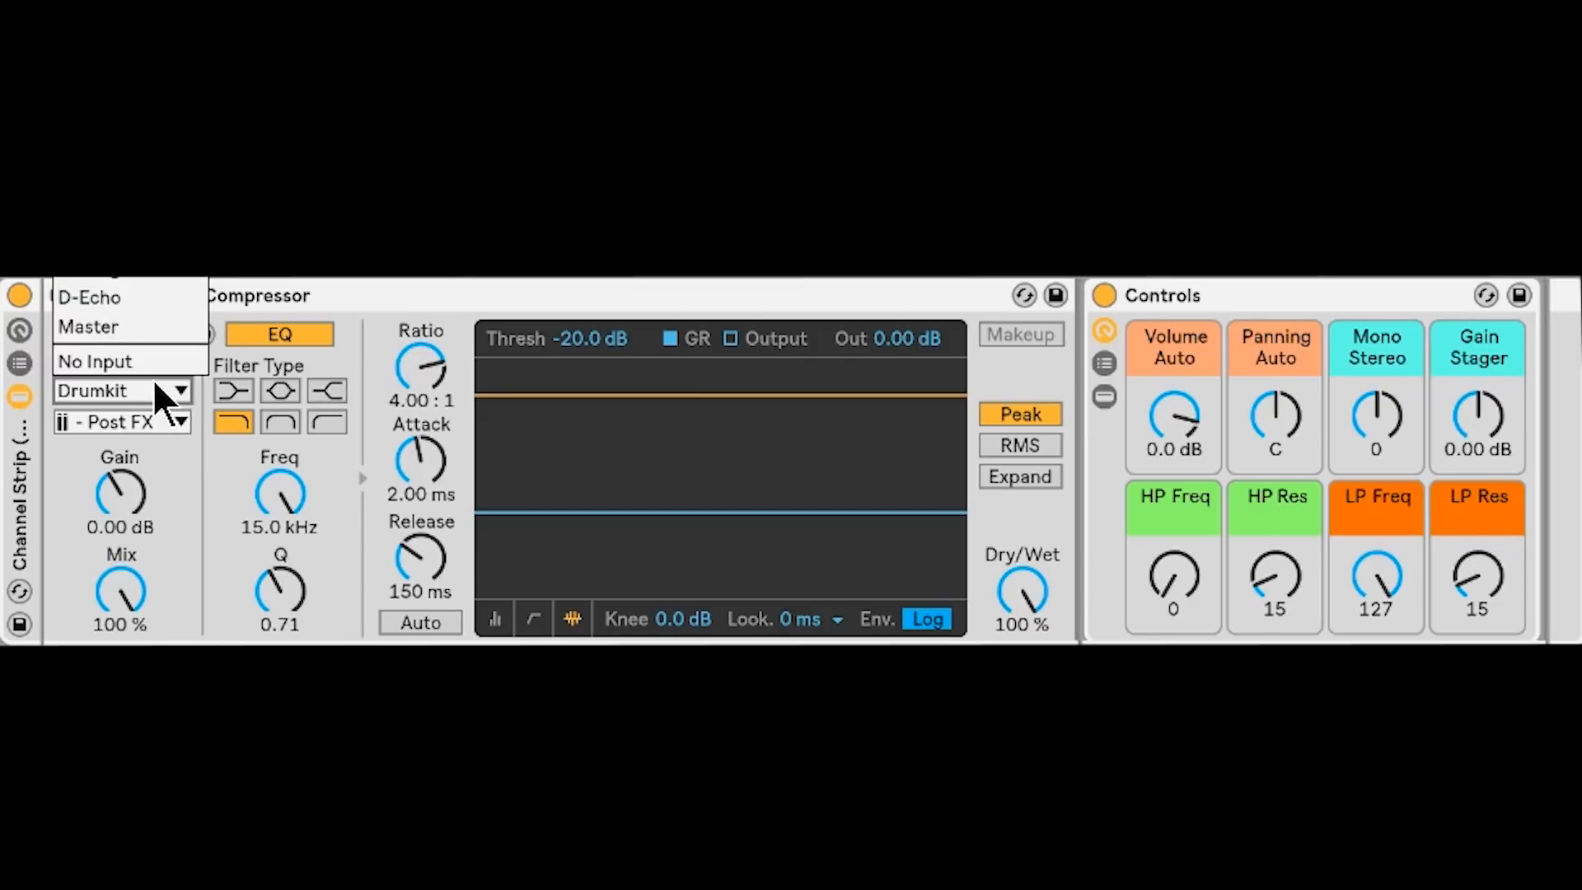
{"action": "left_click", "coordinate": [155, 384]}
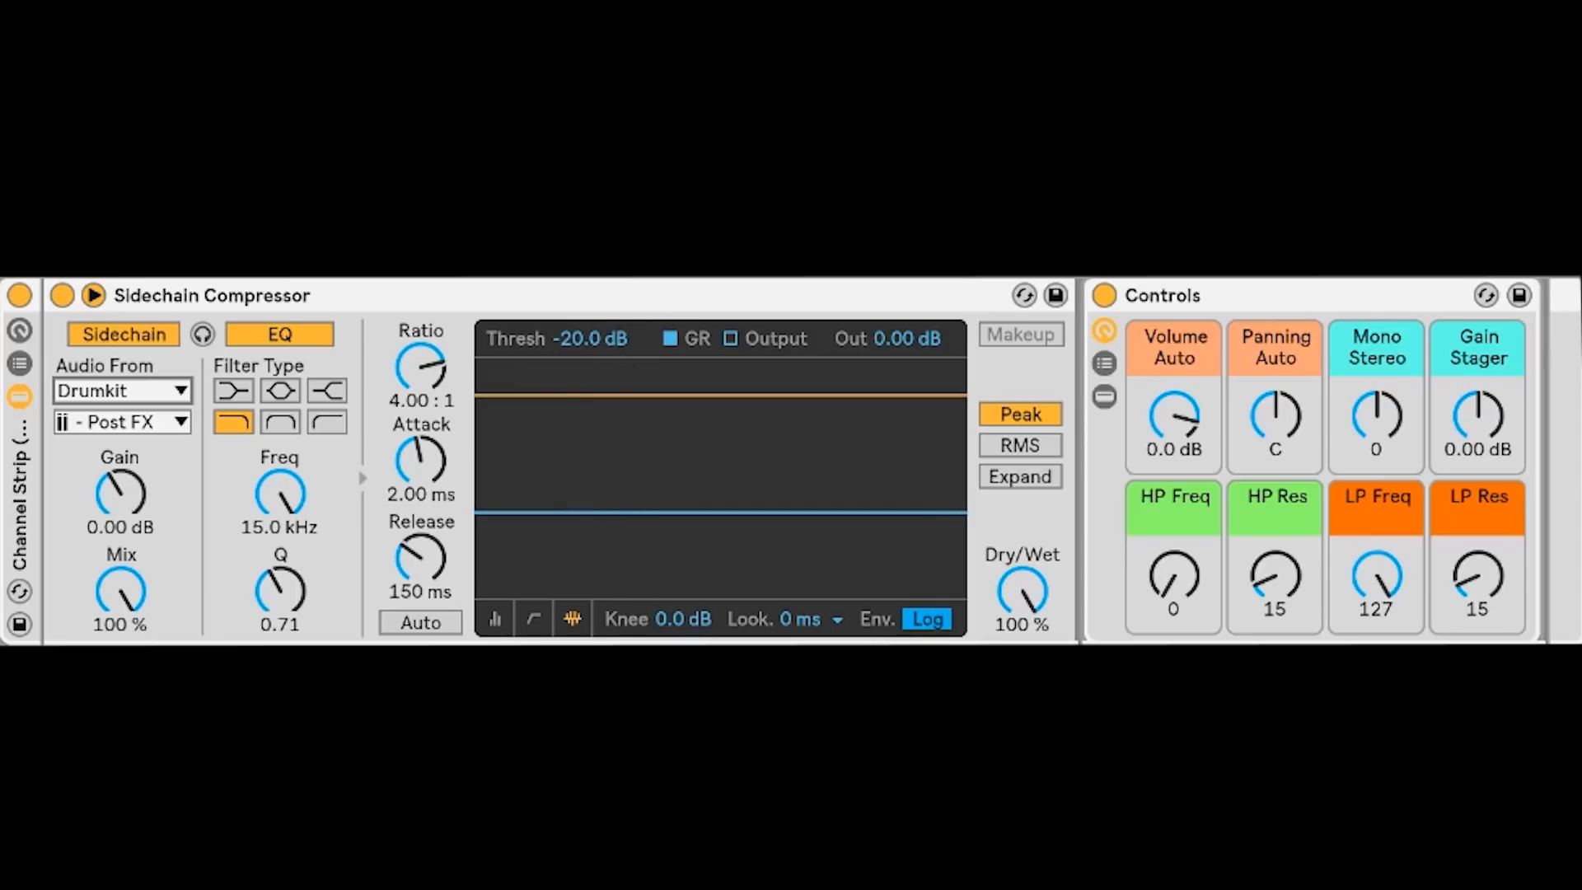
{"action": "left_click", "coordinate": [1177, 411]}
{"action": "left_click", "coordinate": [1270, 445]}
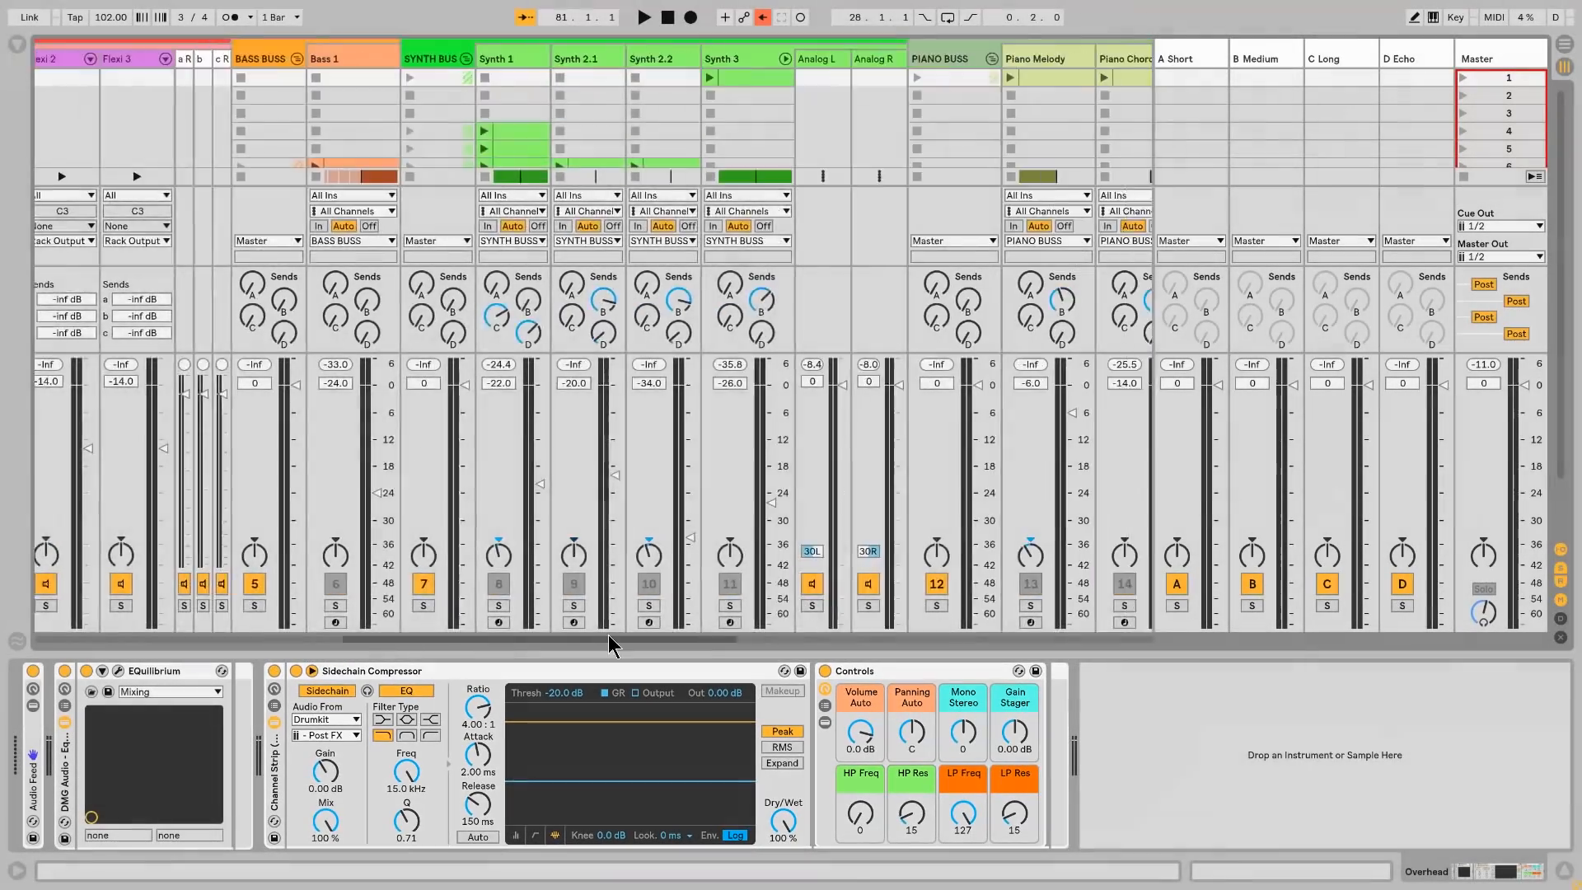
Step: Look over the remaining channels in the Session View mixer, return to Arrangement View and unfold the Drumkit track
{"action": "left_click_drag", "start_coordinate": [608, 639], "coordinate": [931, 635]}
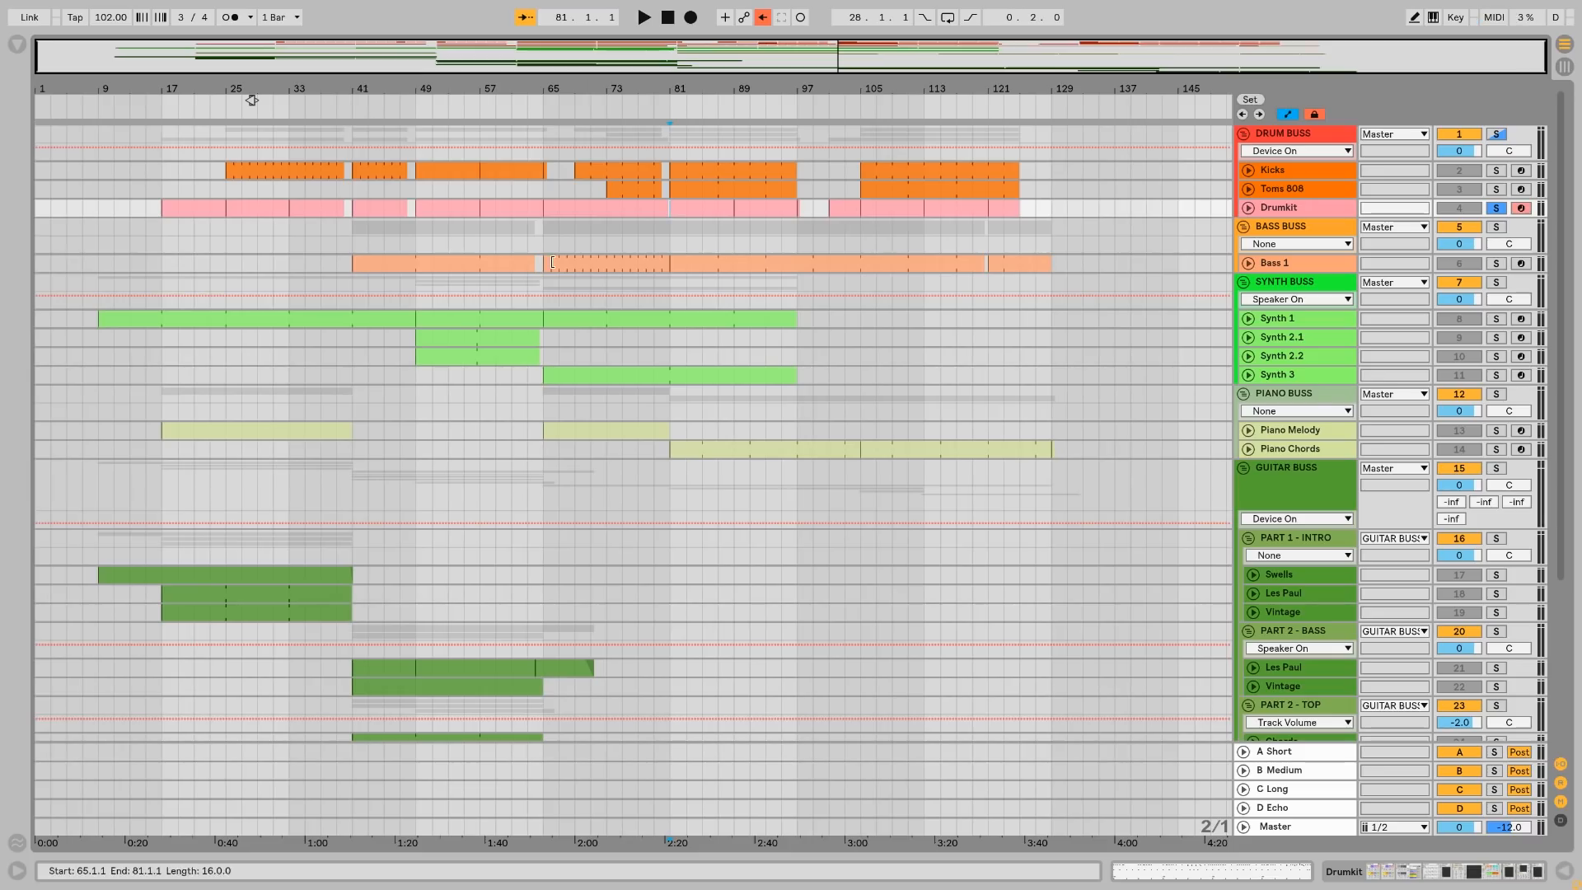
{"action": "left_click", "coordinate": [1564, 43]}
{"action": "left_click", "coordinate": [1259, 209]}
{"action": "left_click", "coordinate": [1249, 208]}
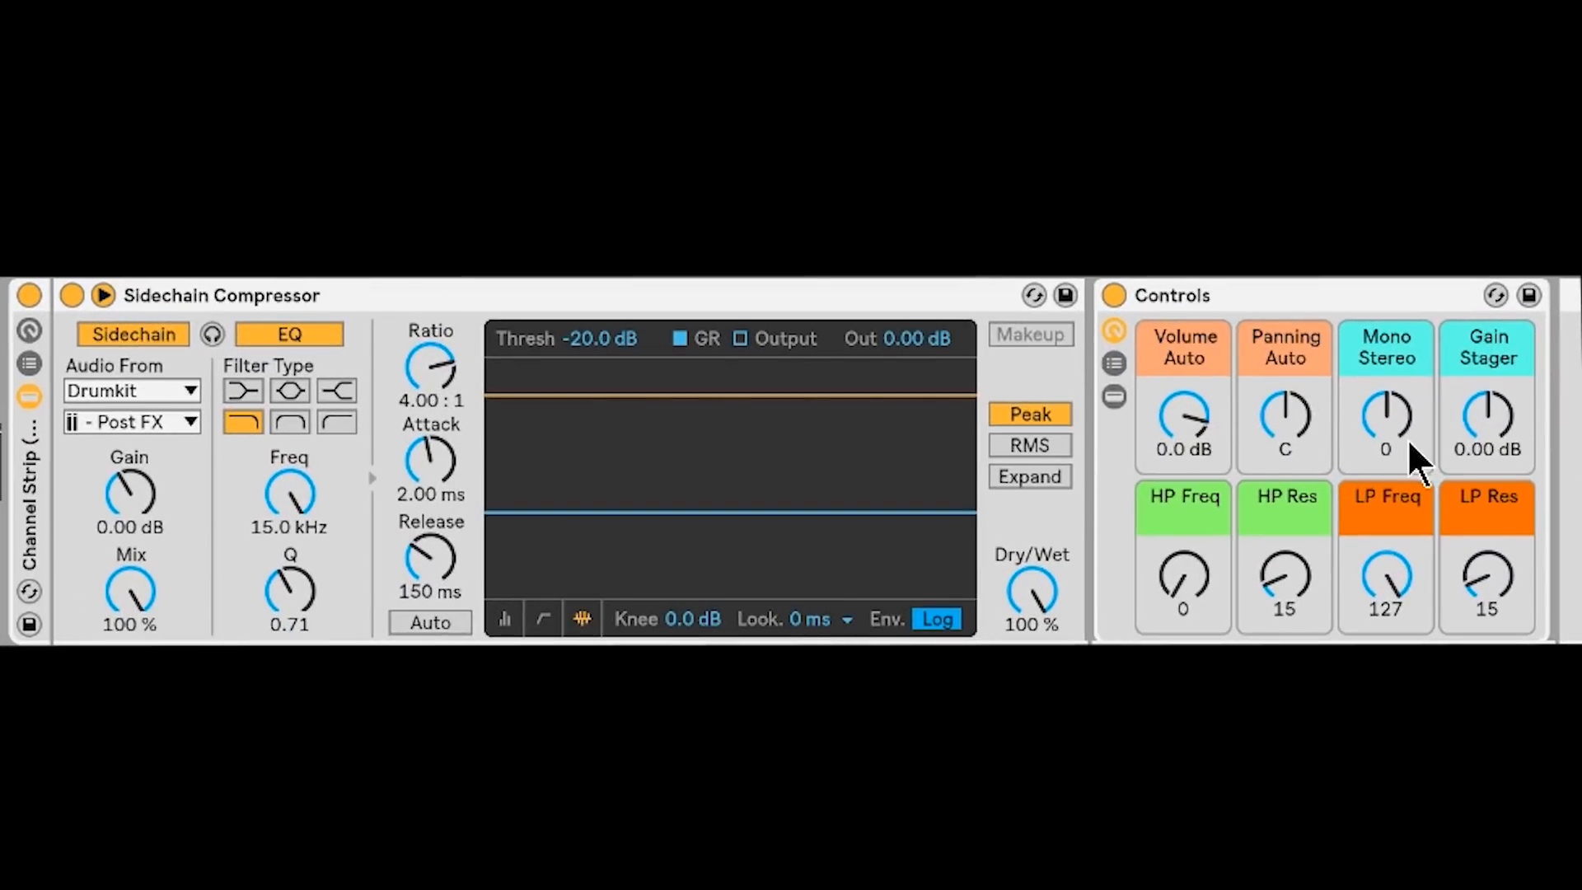
Step: Try out the Mono Stereo and Gain Stager knobs in the Drumkit's Controls rack, and reset Gain Stager to its default
{"action": "left_click", "coordinate": [1384, 417]}
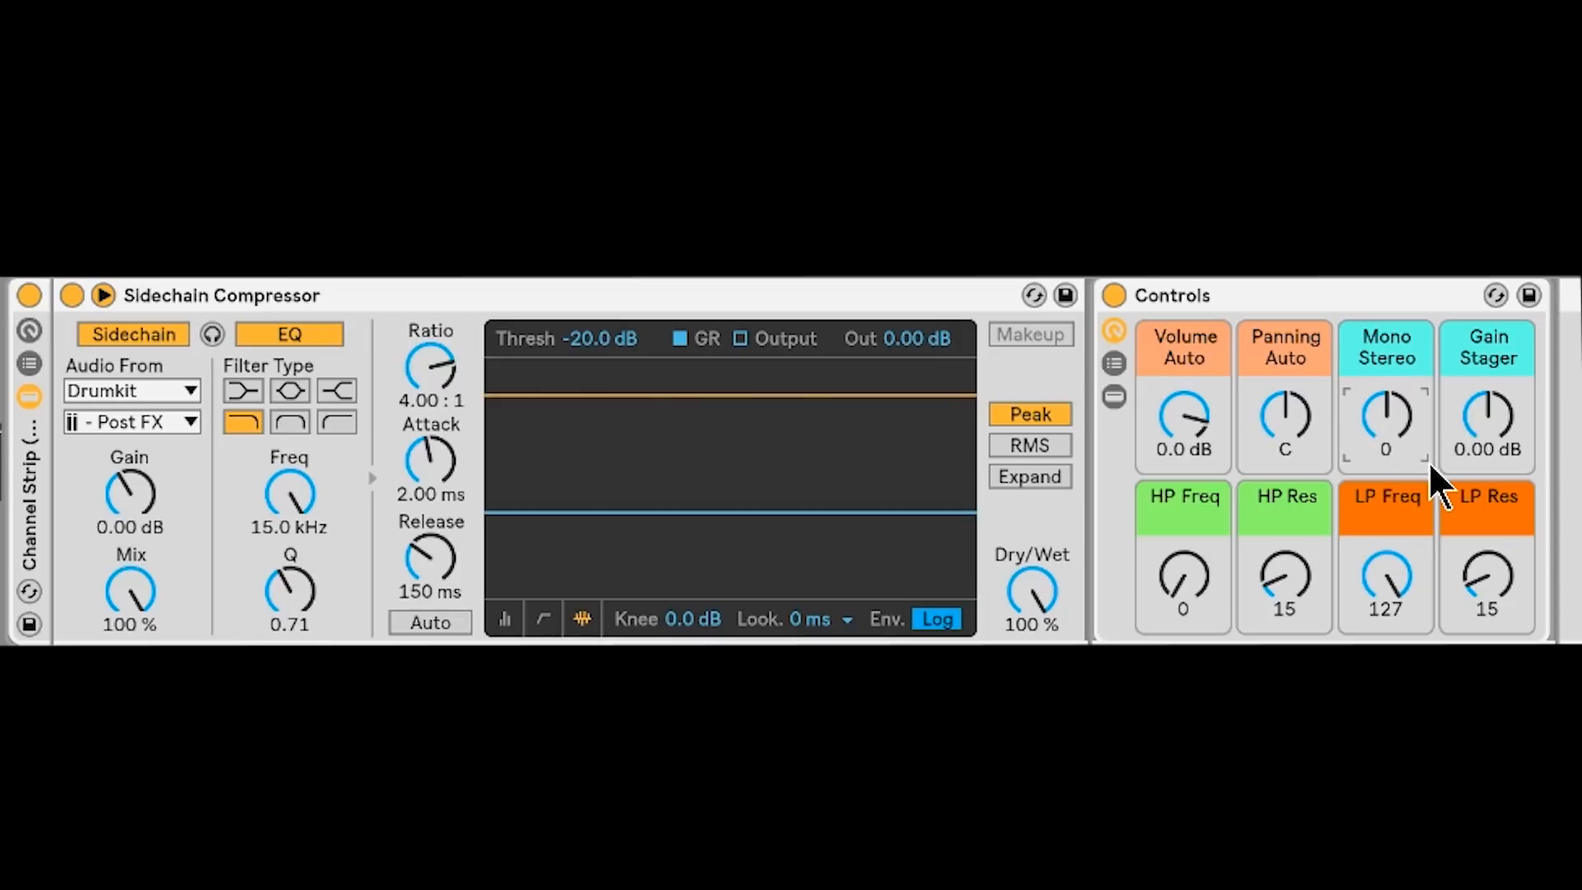
{"action": "mouse_move", "coordinate": [1377, 407]}
{"action": "left_mouse_down"}
{"action": "mouse_move", "coordinate": [1377, 492]}
{"action": "mouse_move", "coordinate": [1386, 393]}
{"action": "mouse_move", "coordinate": [1387, 424]}
{"action": "left_mouse_up"}
{"action": "left_click_drag", "start_coordinate": [1503, 423], "coordinate": [1503, 333]}
{"action": "double_click", "coordinate": [1490, 450]}
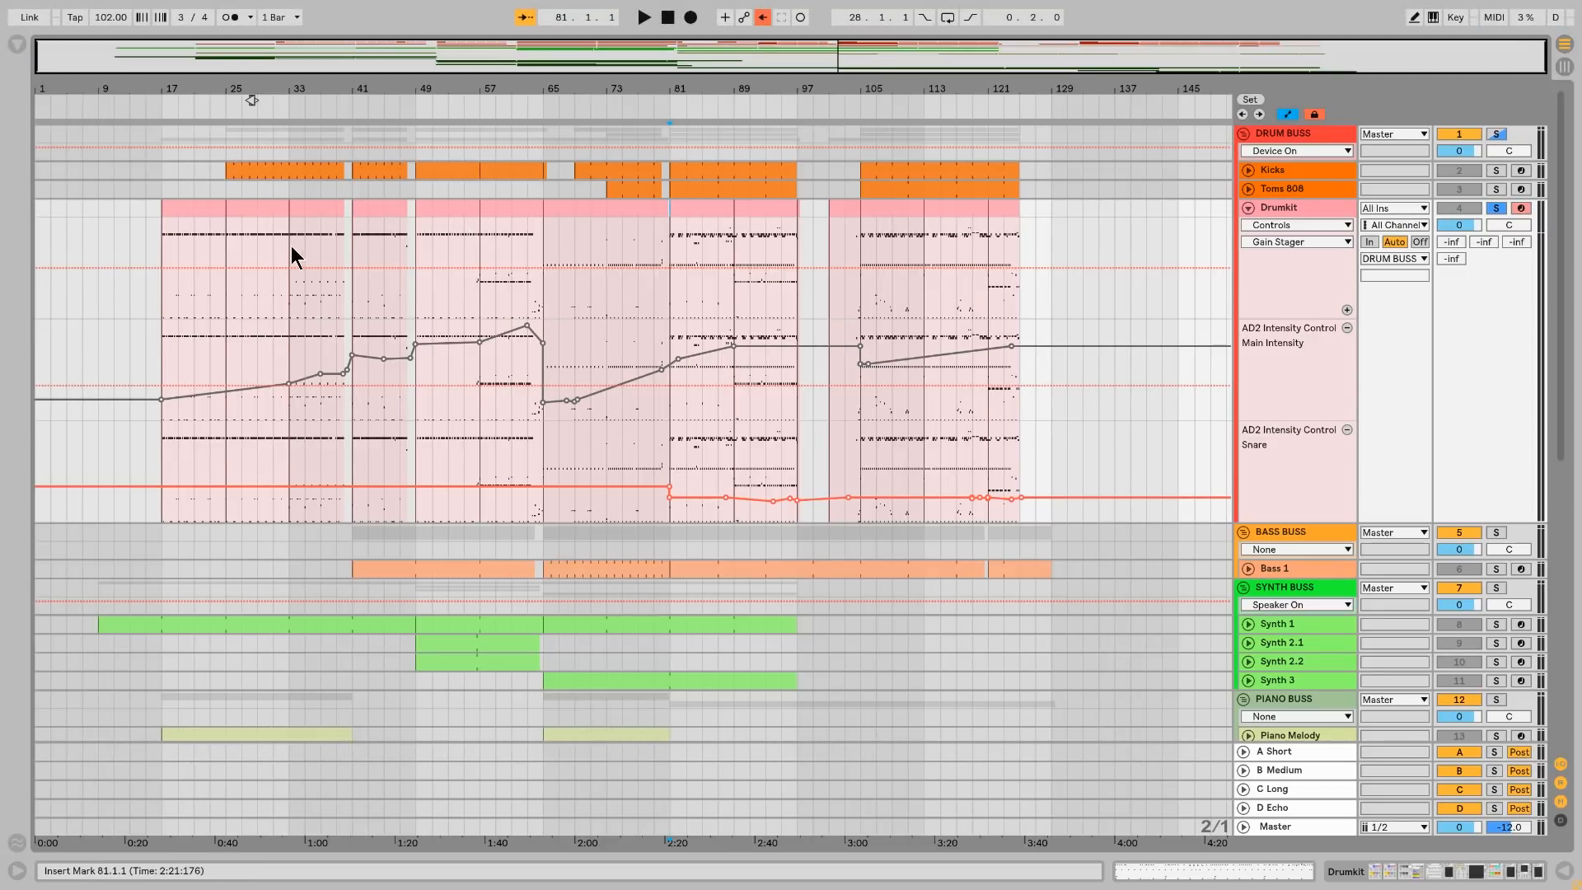
Step: Select the Drumkit's Gain Stager automation from bar 17 to 65 and from bar 65 to 125 to compare the sections
{"action": "left_click_drag", "start_coordinate": [166, 250], "coordinate": [544, 261]}
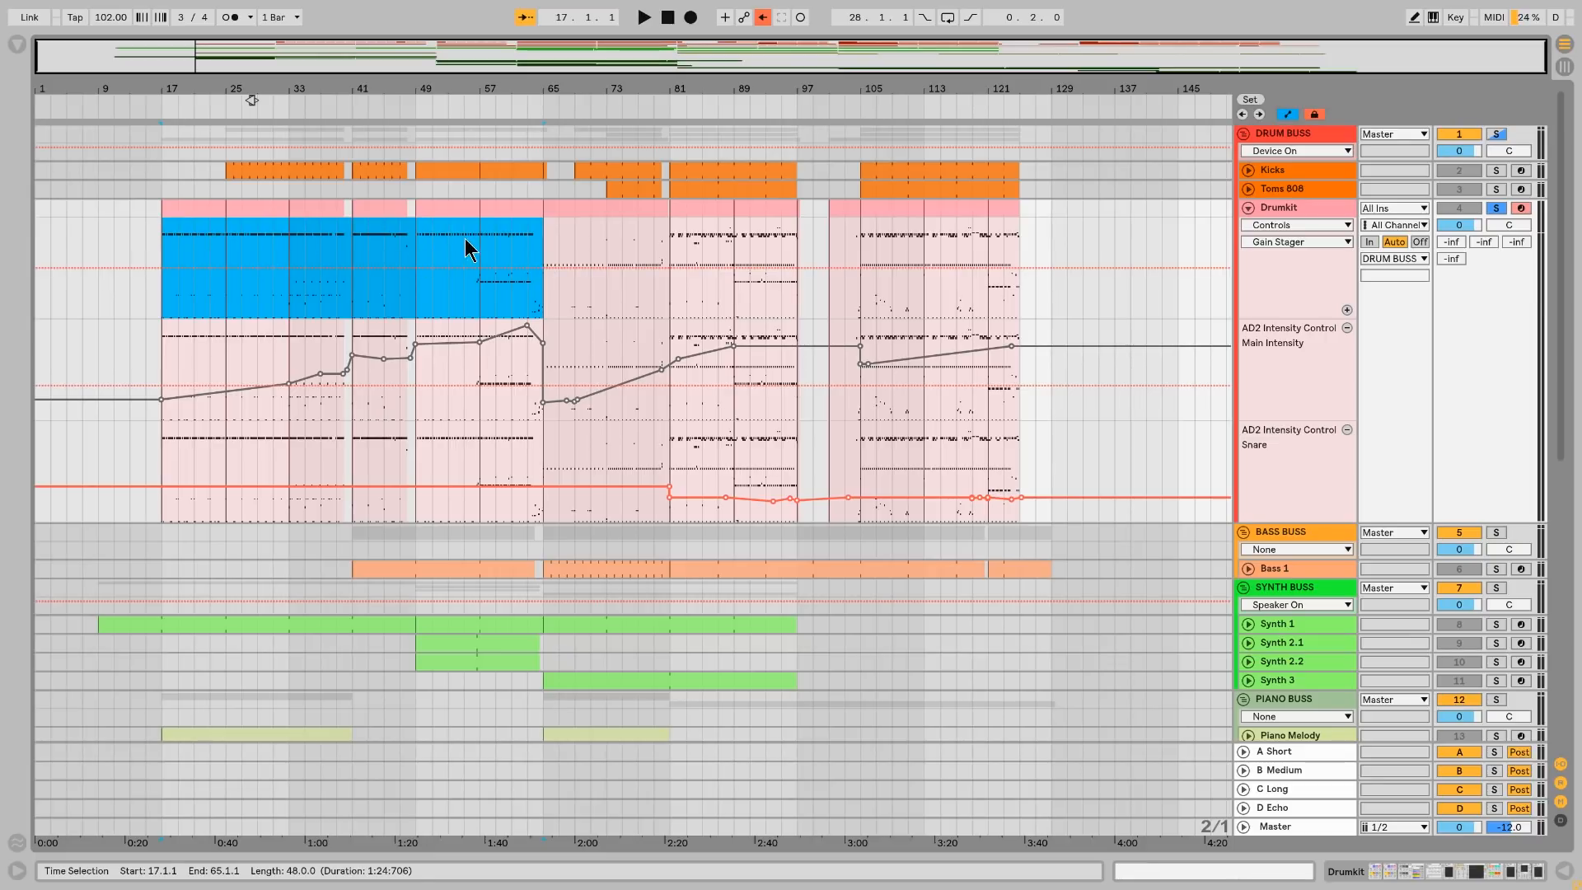
{"action": "left_click_drag", "start_coordinate": [545, 245], "coordinate": [1020, 246]}
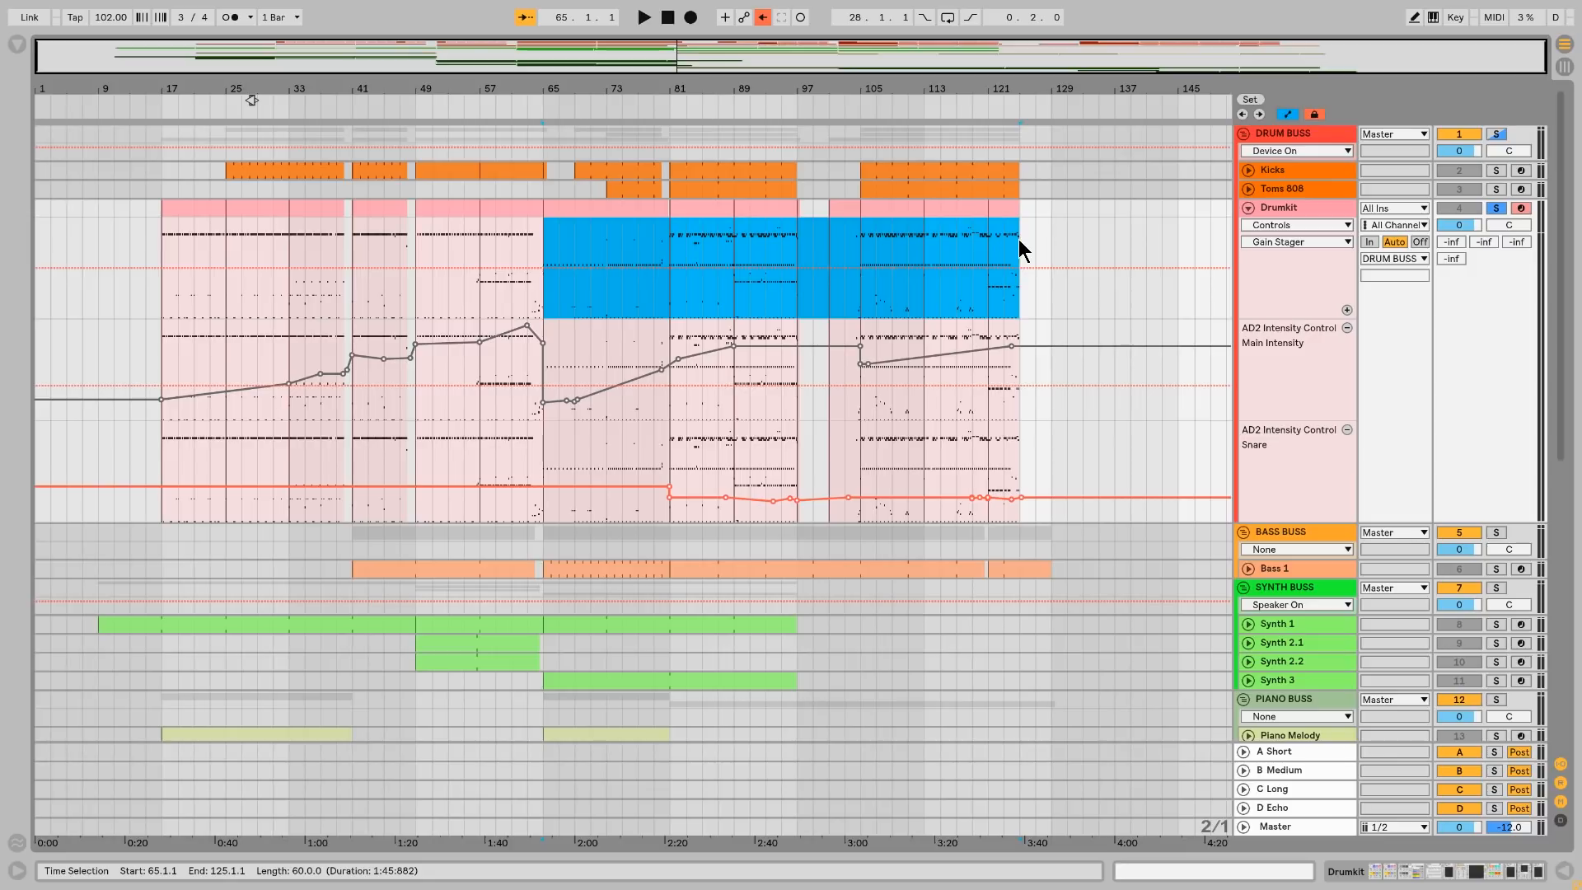
{"action": "left_click", "coordinate": [957, 241]}
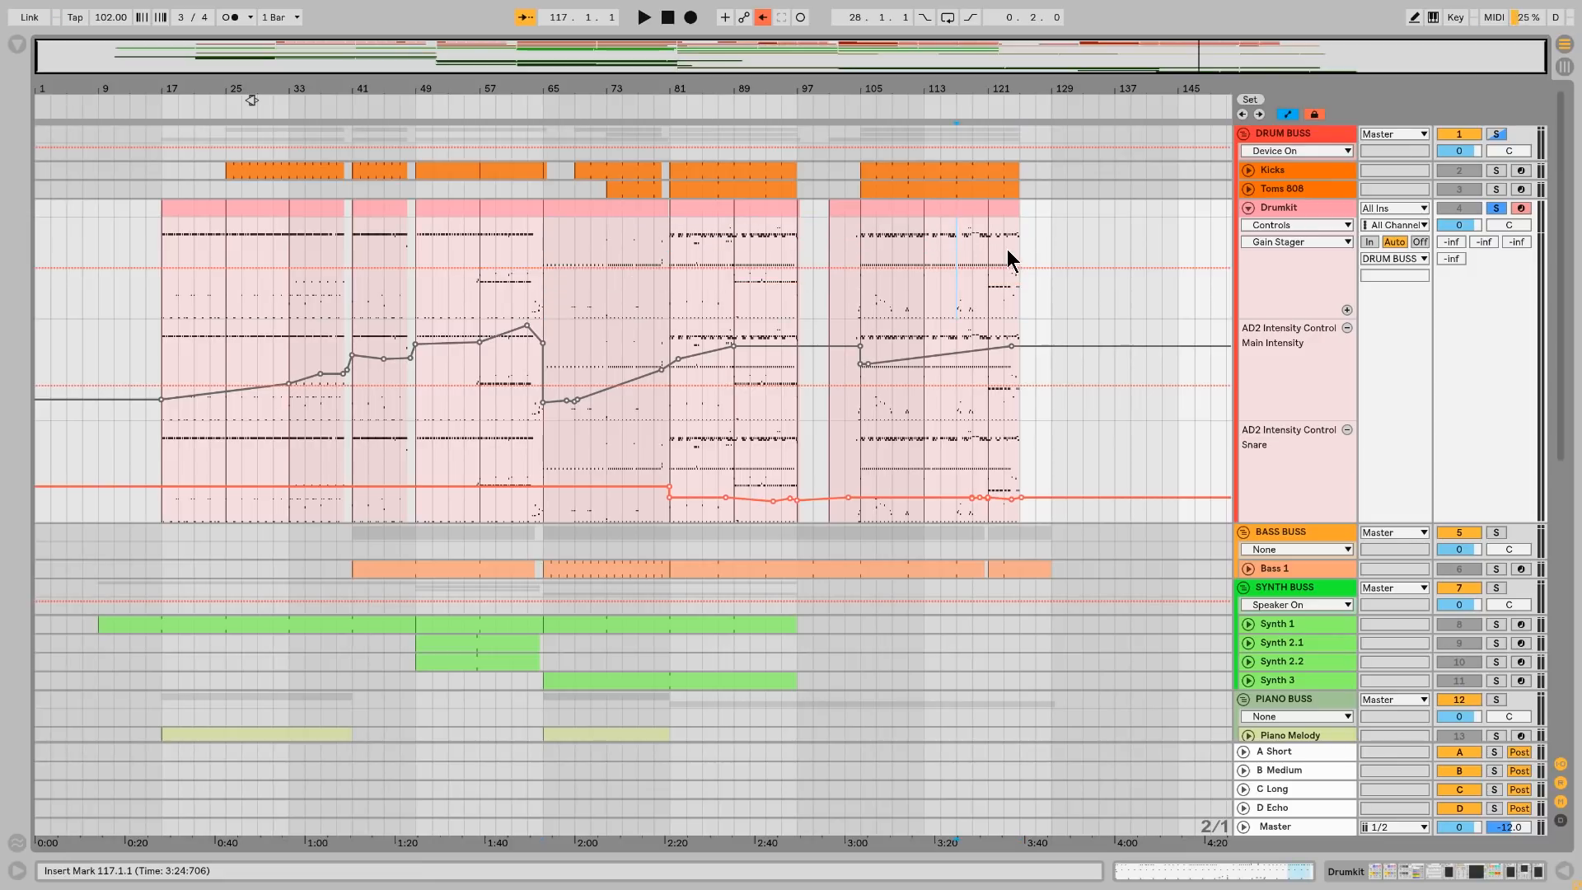
Step: Open the Drumkit clip at bar 113 and examine its snare, hi-hat, tom and kick notes in an enlarged editor
{"action": "double_click", "coordinate": [972, 206]}
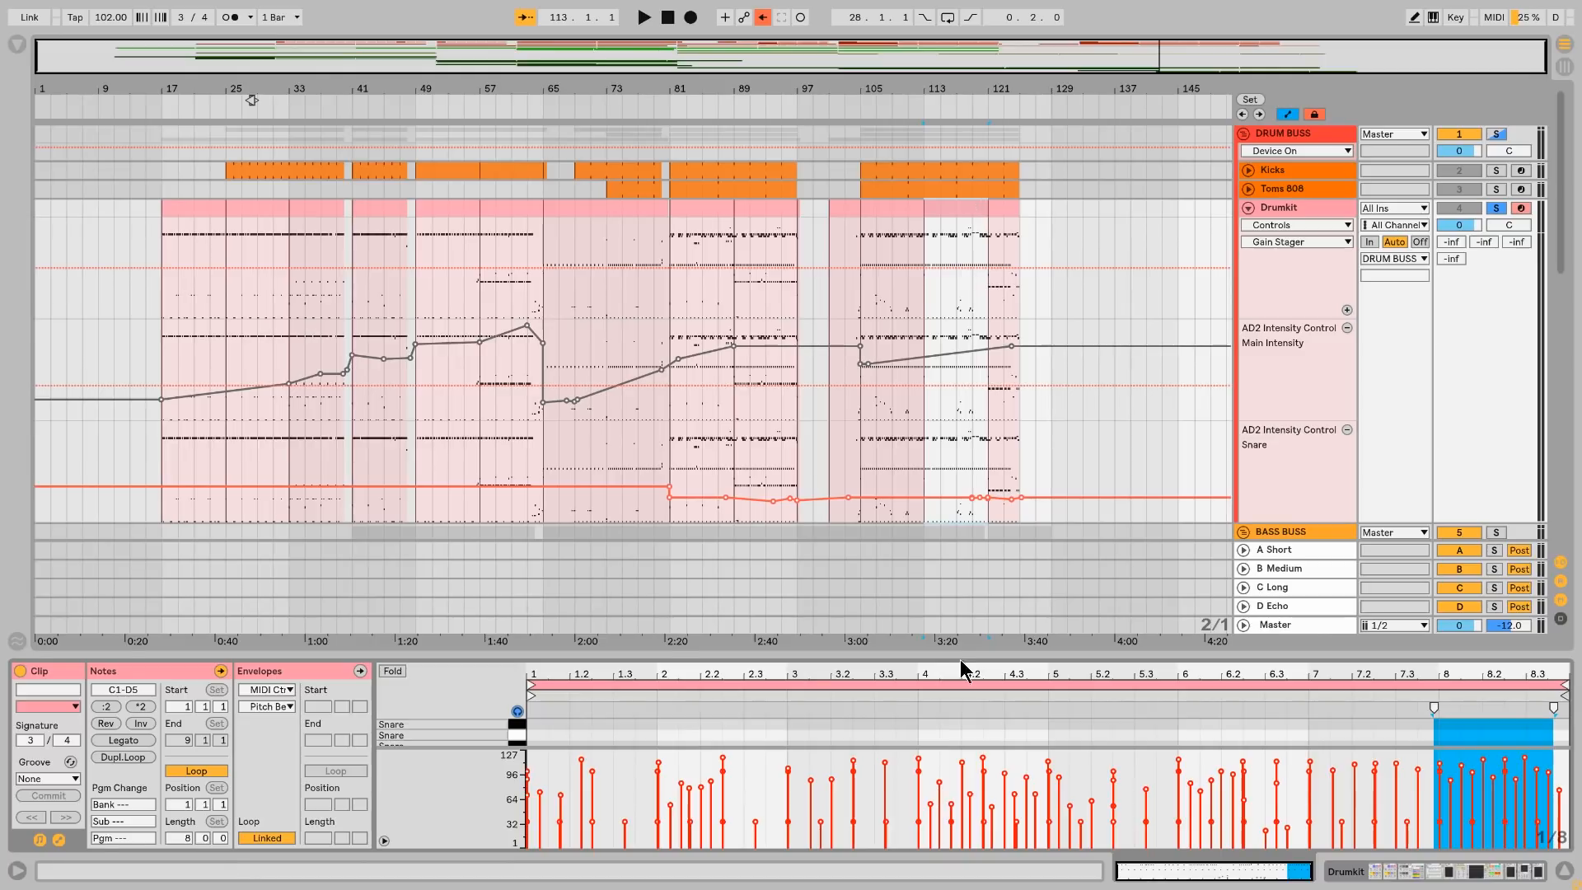
{"action": "scroll", "coordinate": [971, 506], "scroll_direction": "down", "scroll_amount": 2}
{"action": "left_click_drag", "start_coordinate": [970, 506], "coordinate": [982, 127]}
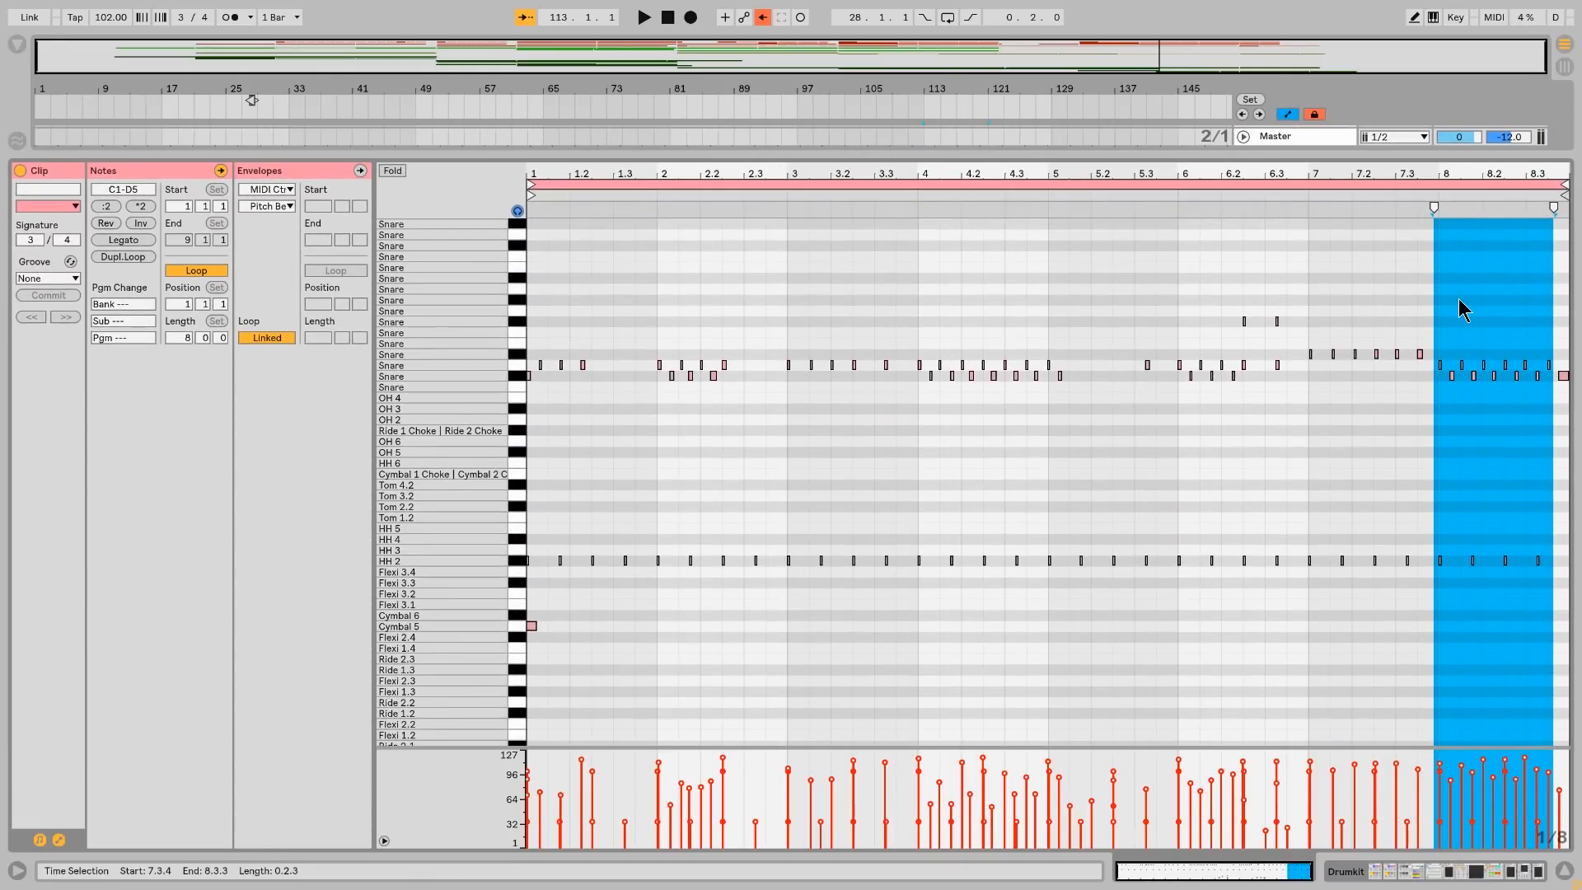
{"action": "scroll", "coordinate": [1187, 485], "scroll_direction": "down", "scroll_amount": 2}
{"action": "scroll", "coordinate": [1179, 502], "scroll_direction": "down", "scroll_amount": 3}
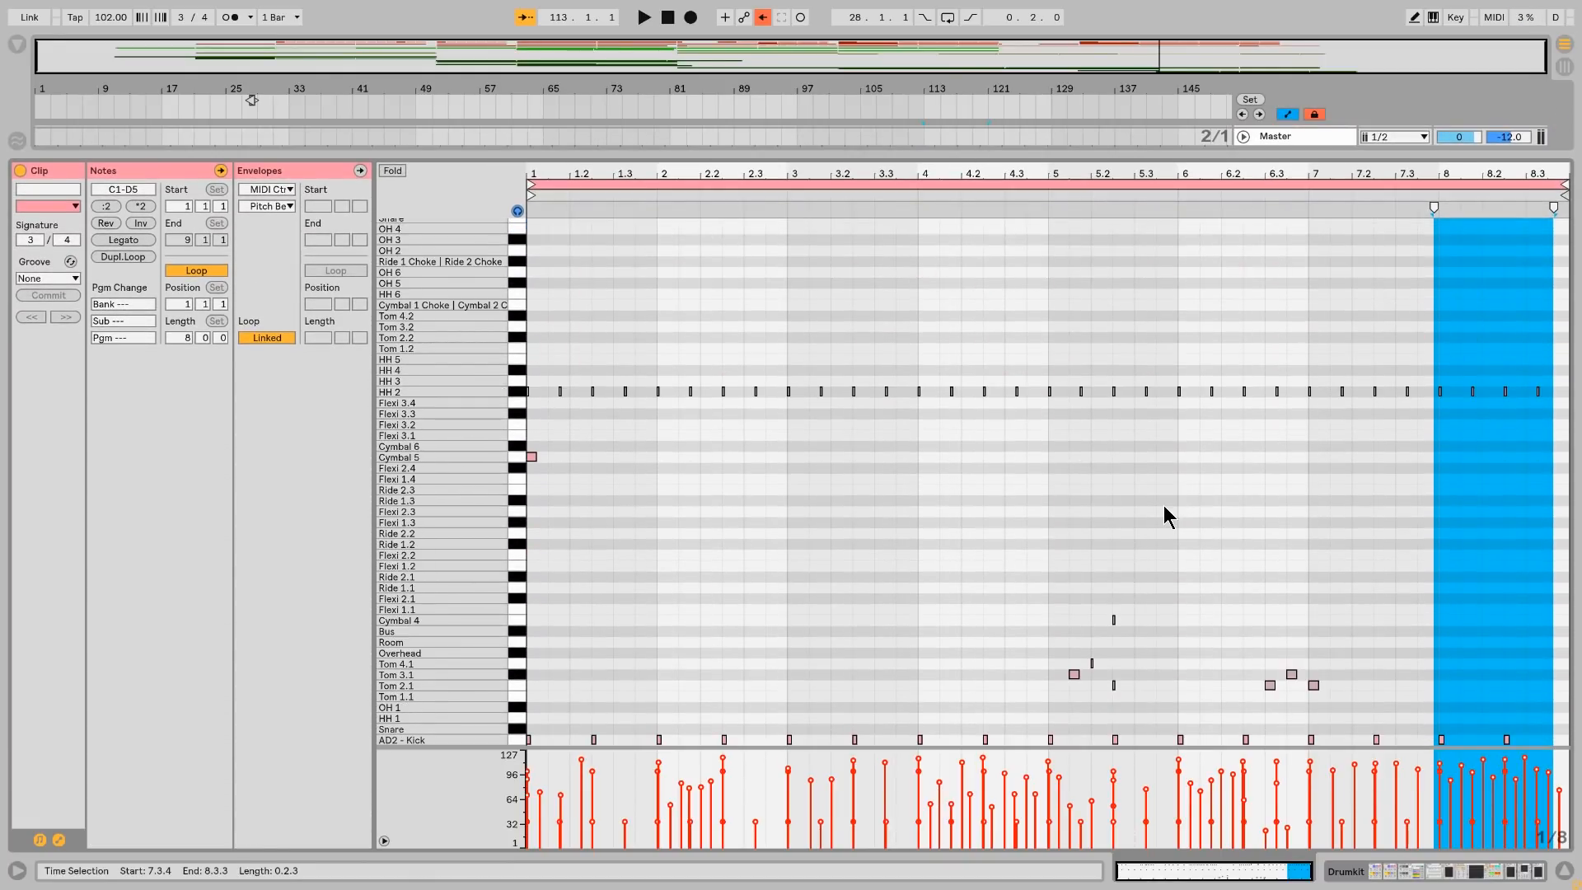
{"action": "scroll", "coordinate": [1170, 536], "scroll_direction": "up", "scroll_amount": 5}
{"action": "left_click_drag", "start_coordinate": [819, 200], "coordinate": [842, 509]}
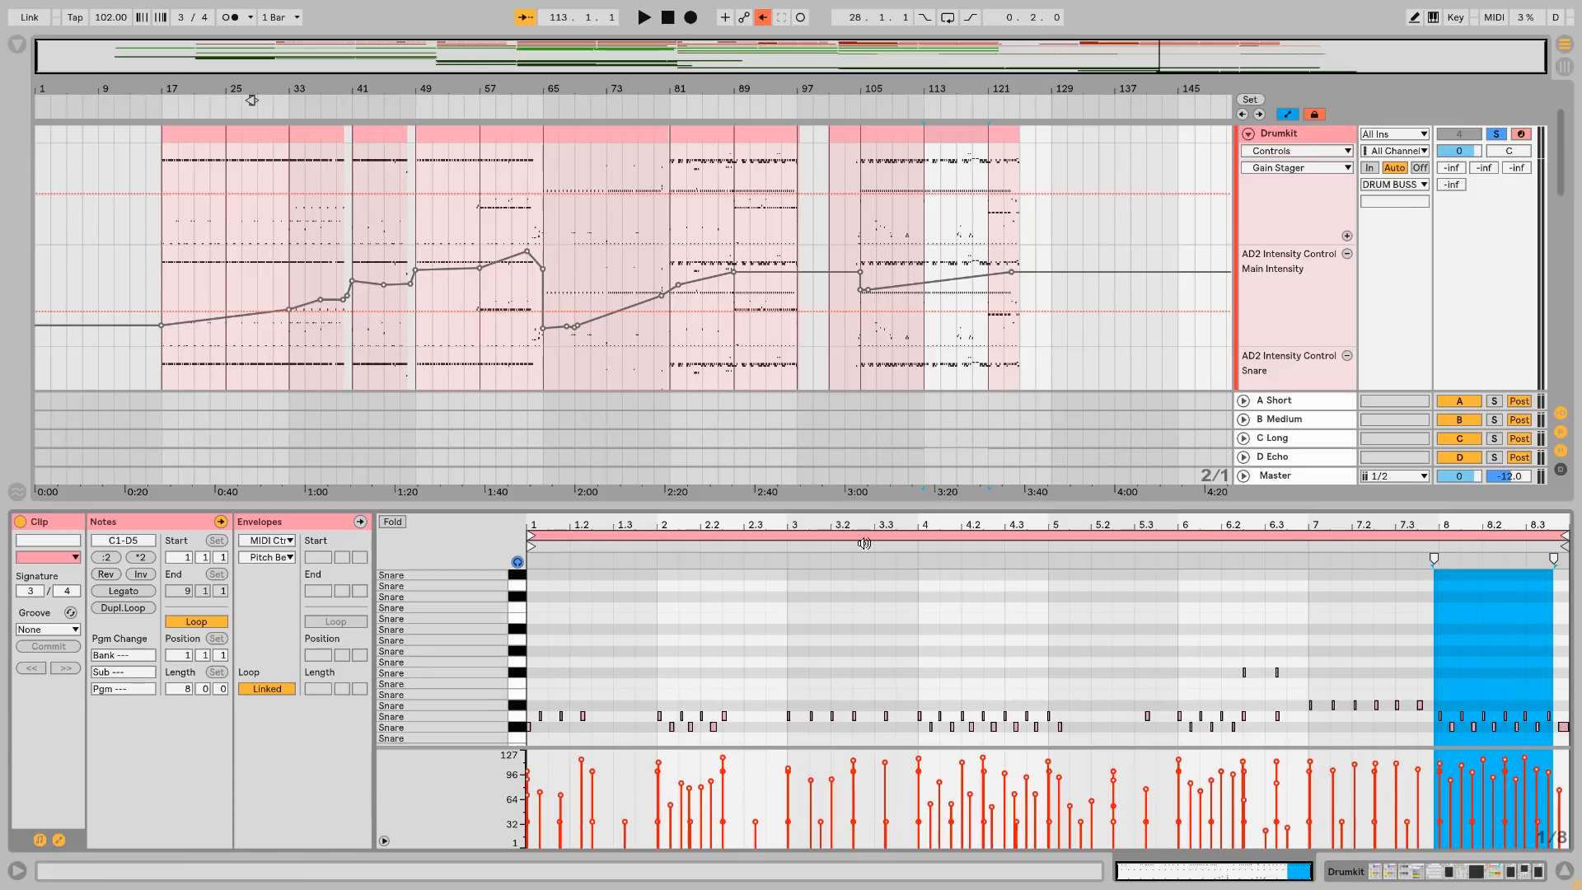
Step: View the contents of the Drumkit clips starting at bars 105 and 81
{"action": "scroll", "coordinate": [798, 224], "scroll_direction": "up", "scroll_amount": 2}
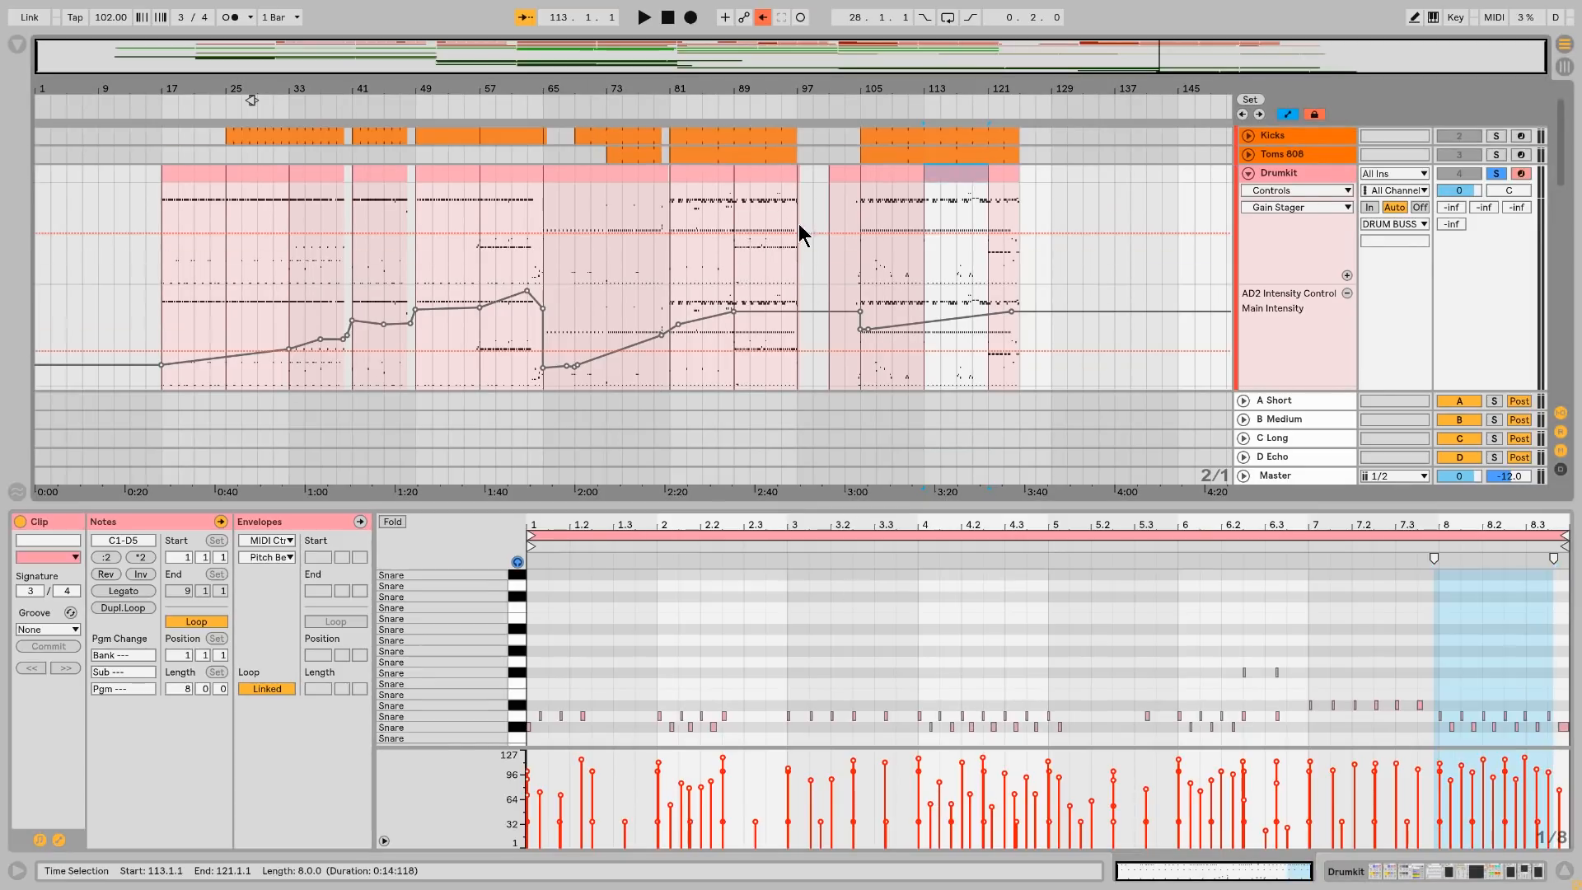
{"action": "left_click", "coordinate": [905, 174]}
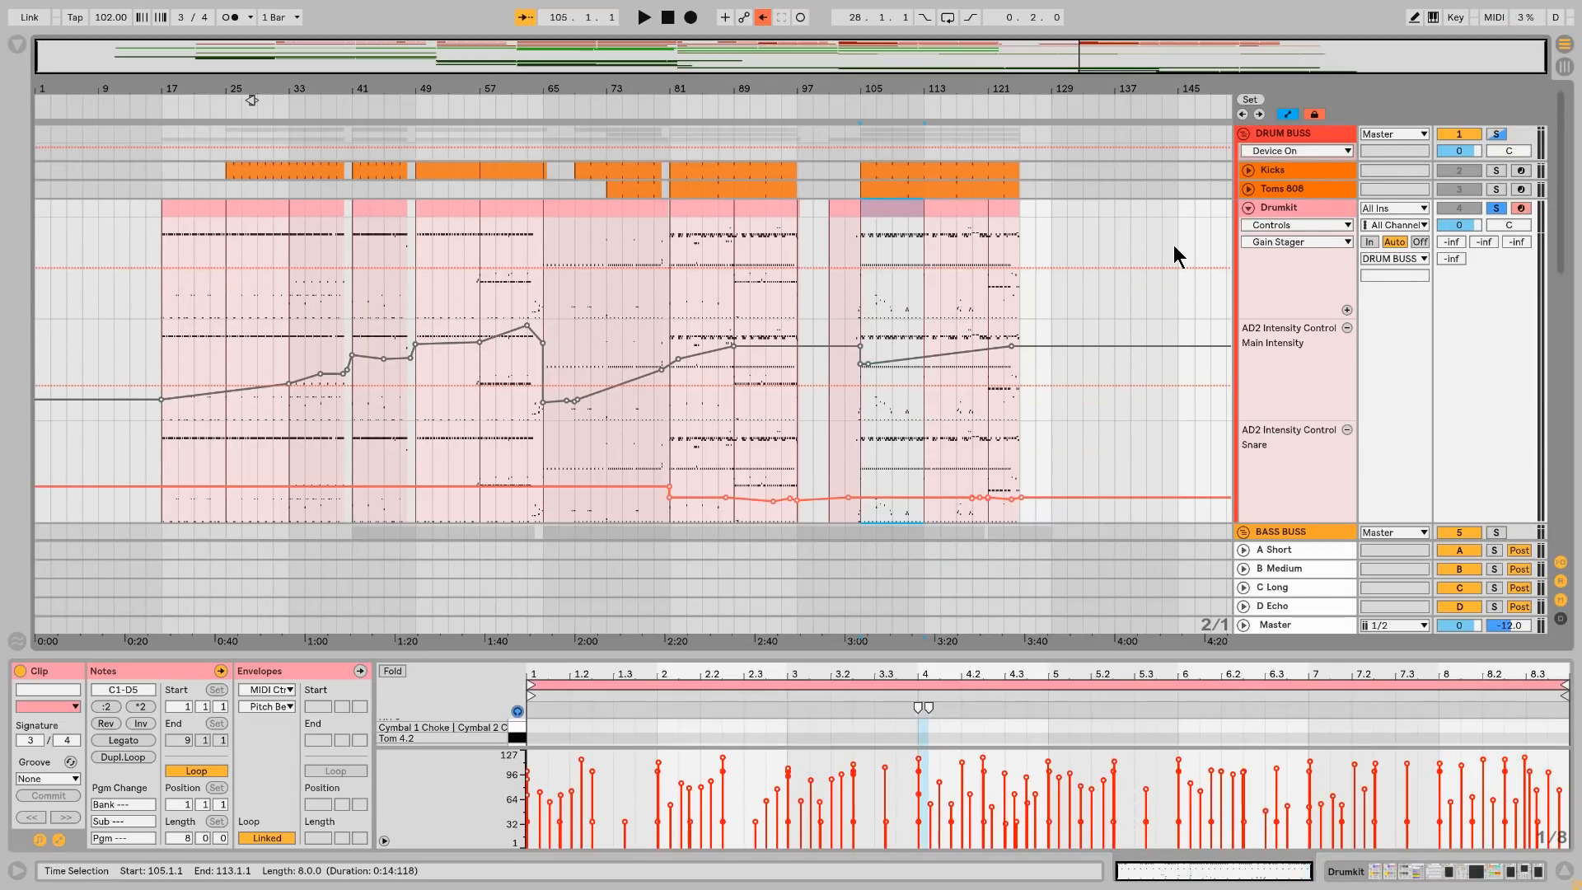
{"action": "scroll", "coordinate": [1173, 247], "scroll_direction": "down", "scroll_amount": 7}
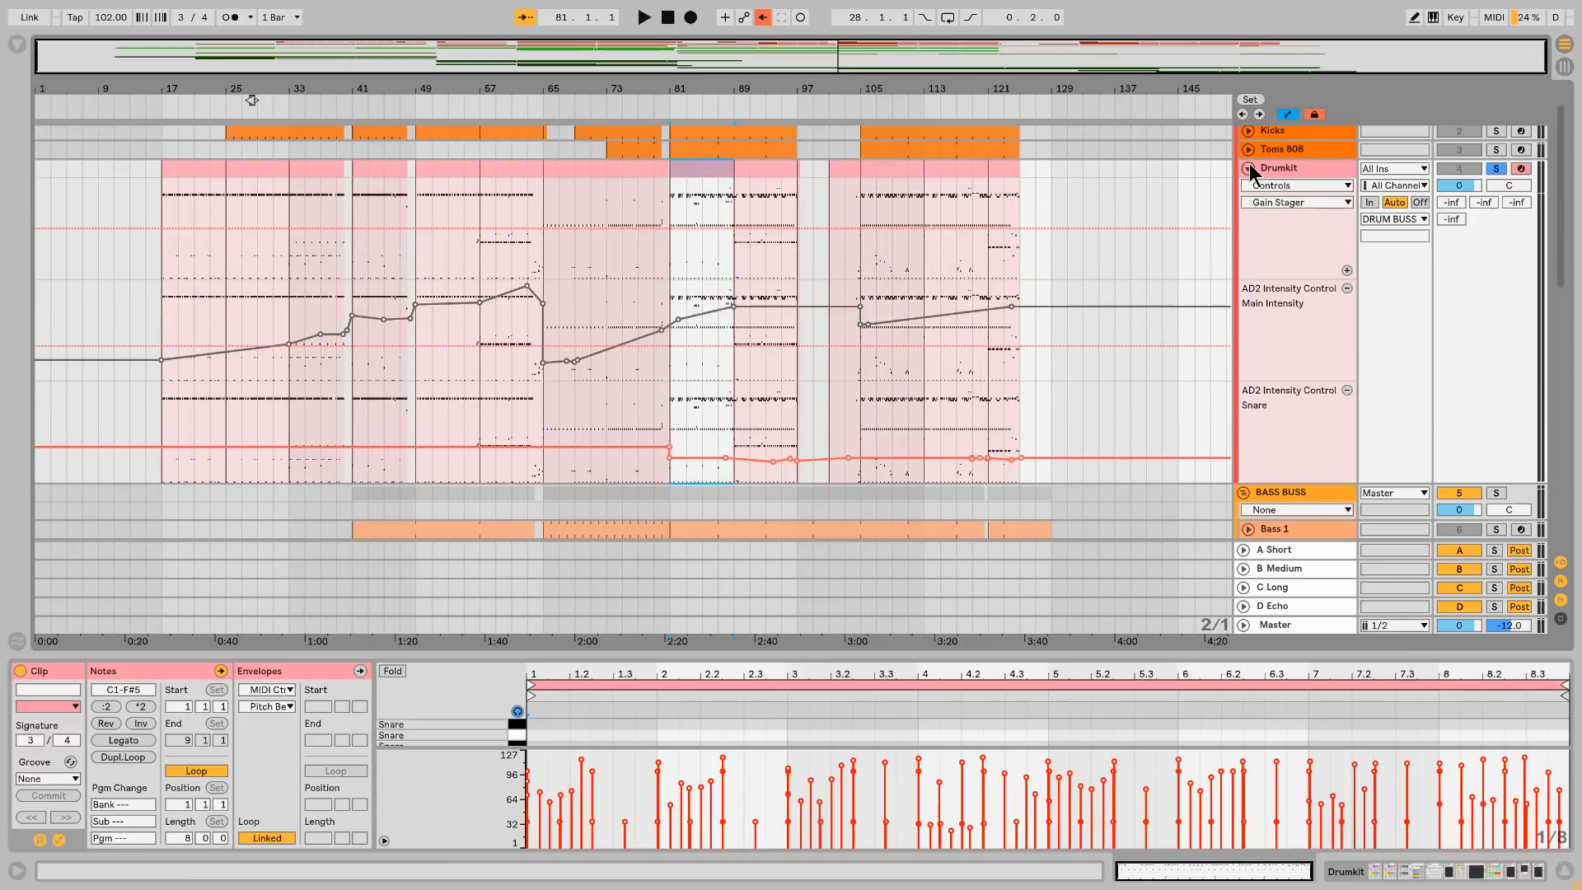
Step: Fold the Drumkit track and view the Diva synth settings in Bass 1's device chain, closing the plugin window when done
{"action": "left_click", "coordinate": [1248, 168]}
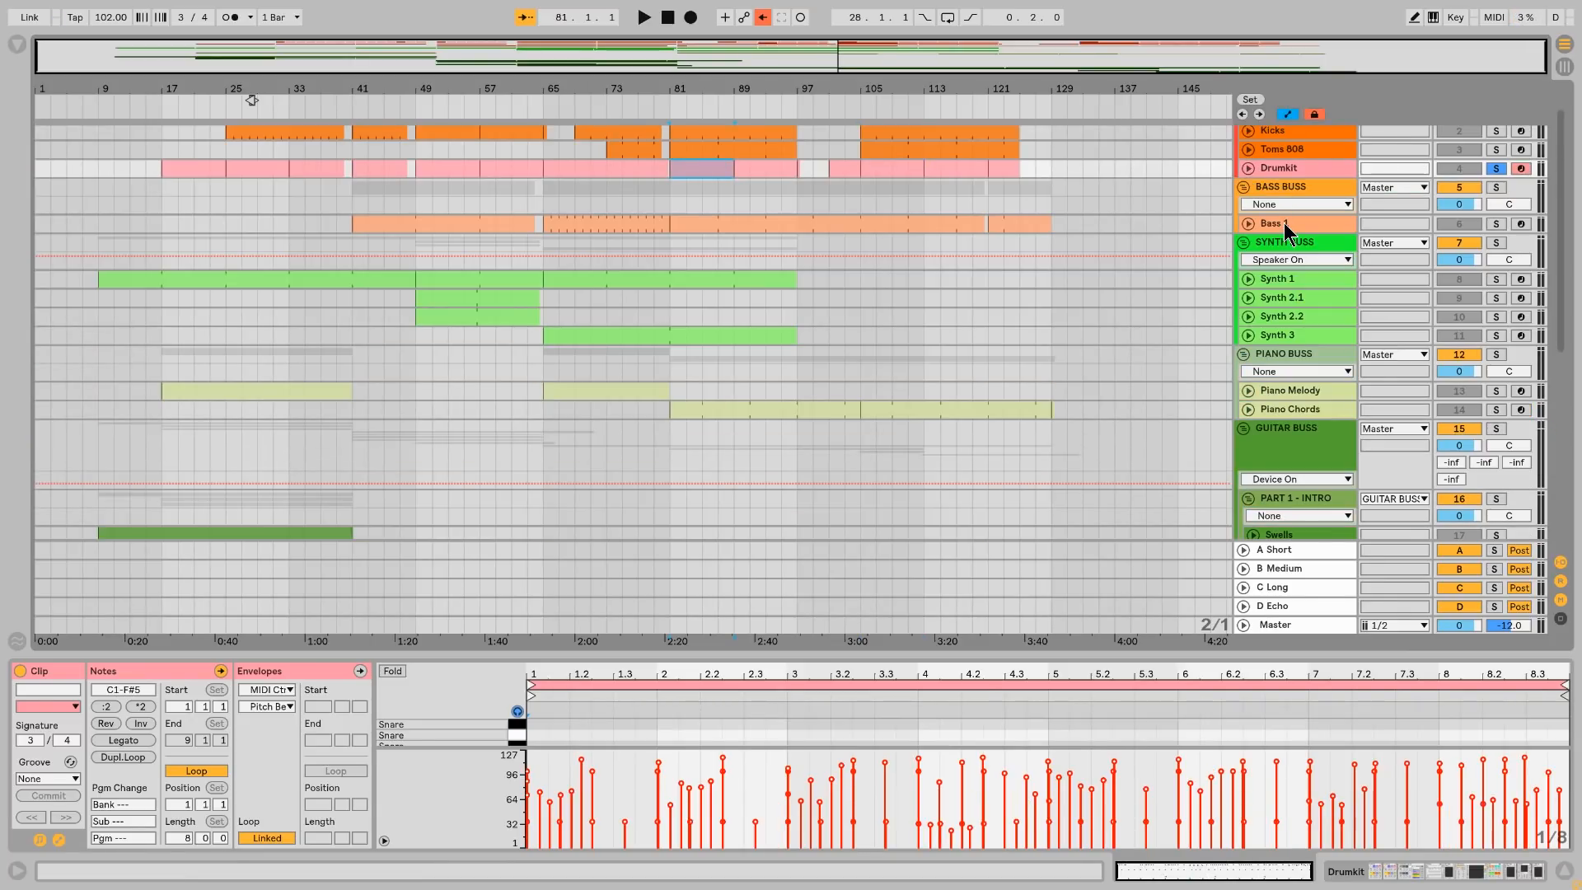
{"action": "left_click", "coordinate": [1284, 222]}
{"action": "left_click", "coordinate": [1498, 877]}
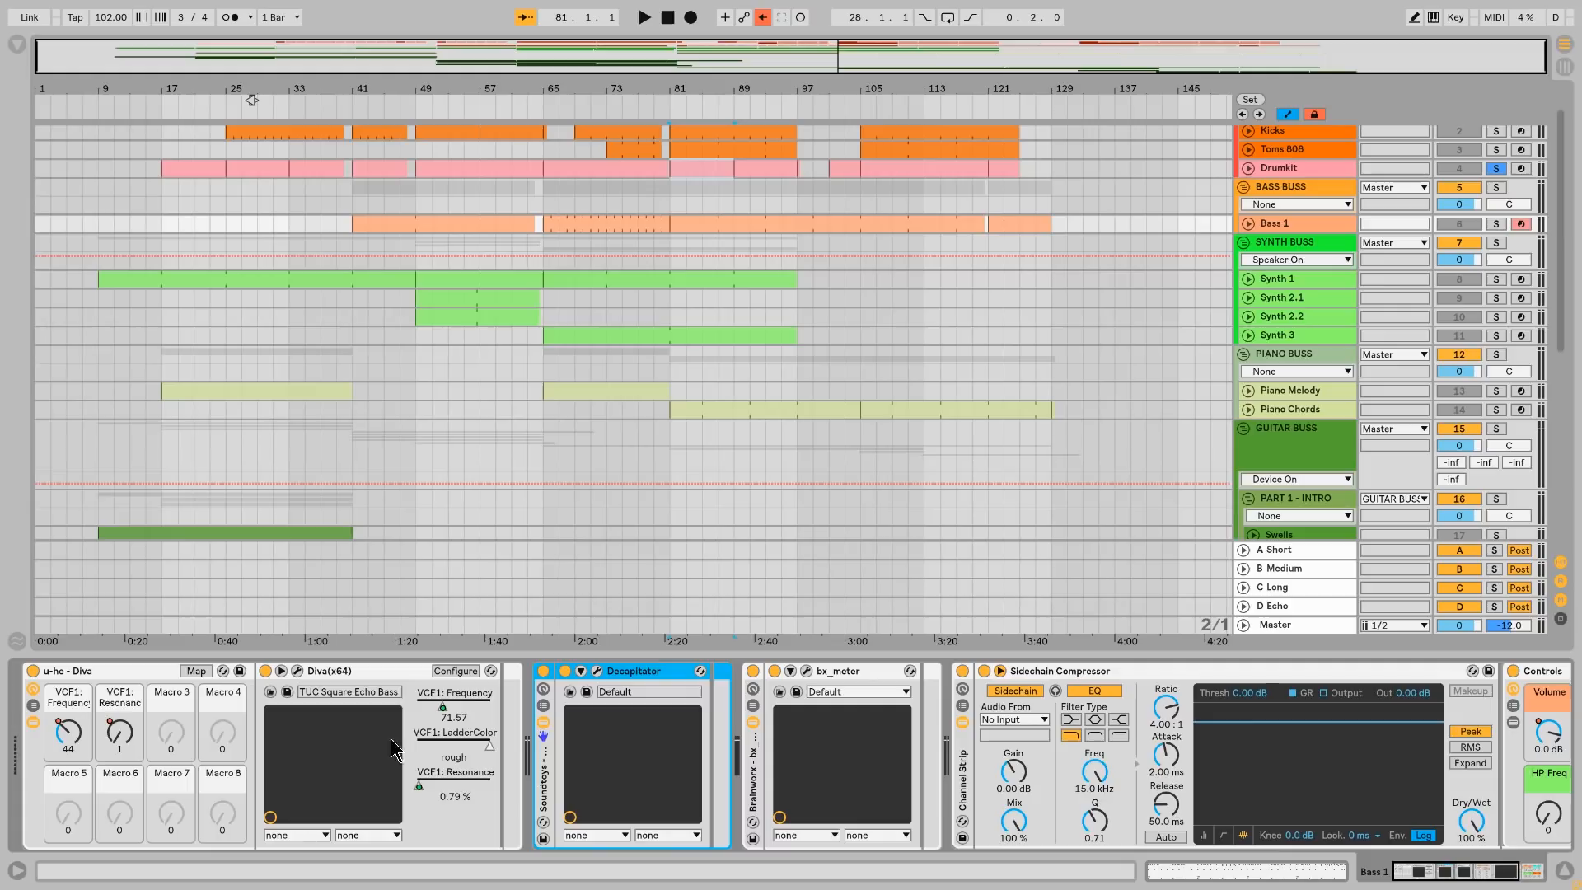
{"action": "left_click", "coordinate": [298, 673]}
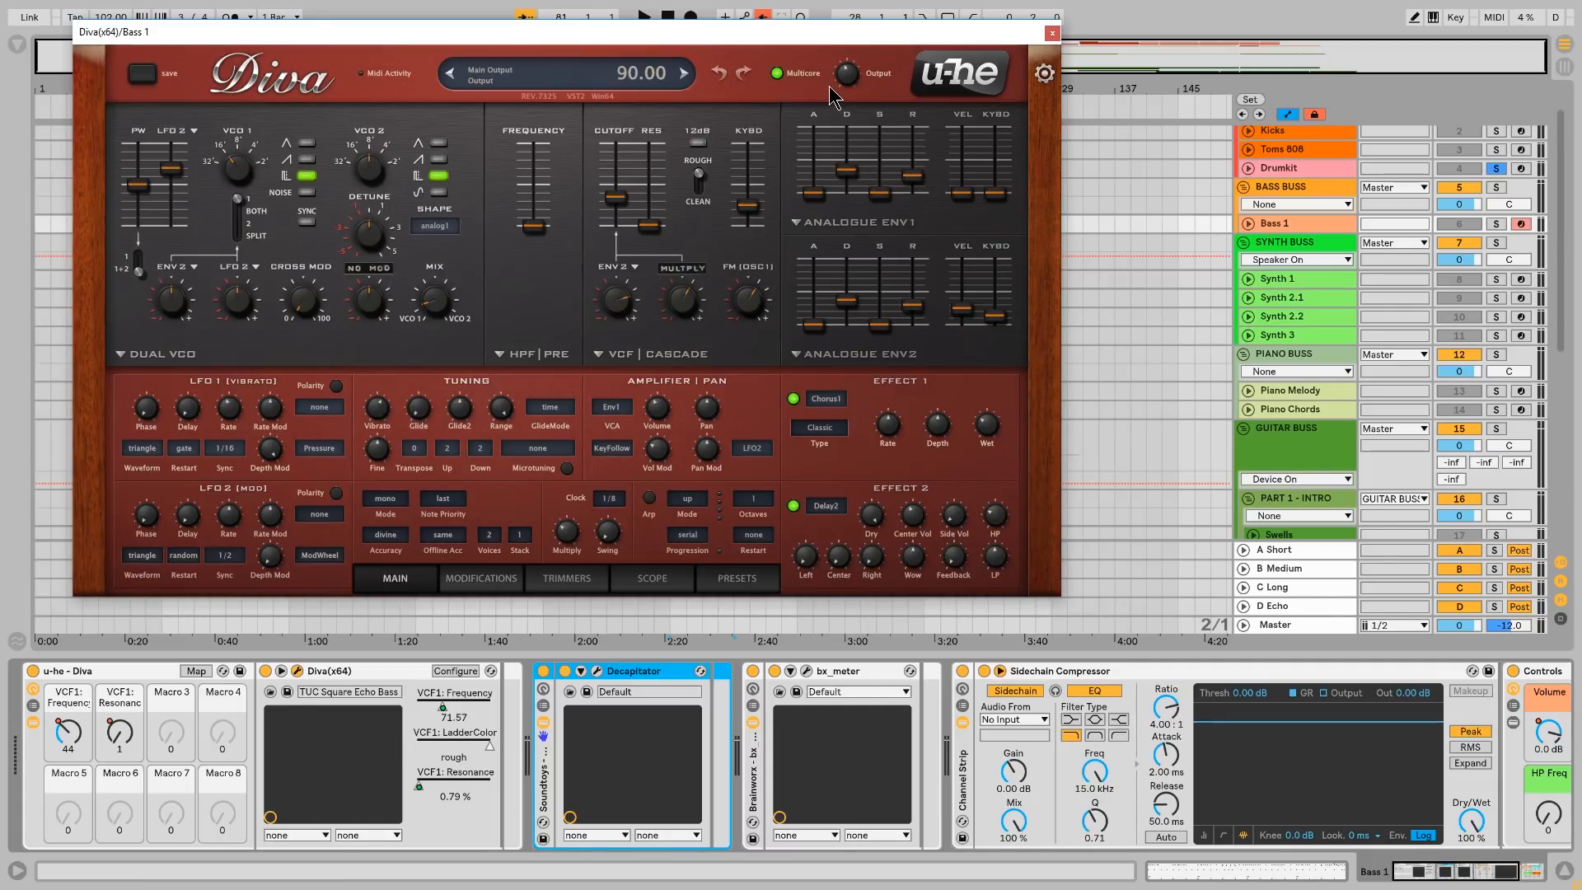
{"action": "left_click", "coordinate": [1053, 32]}
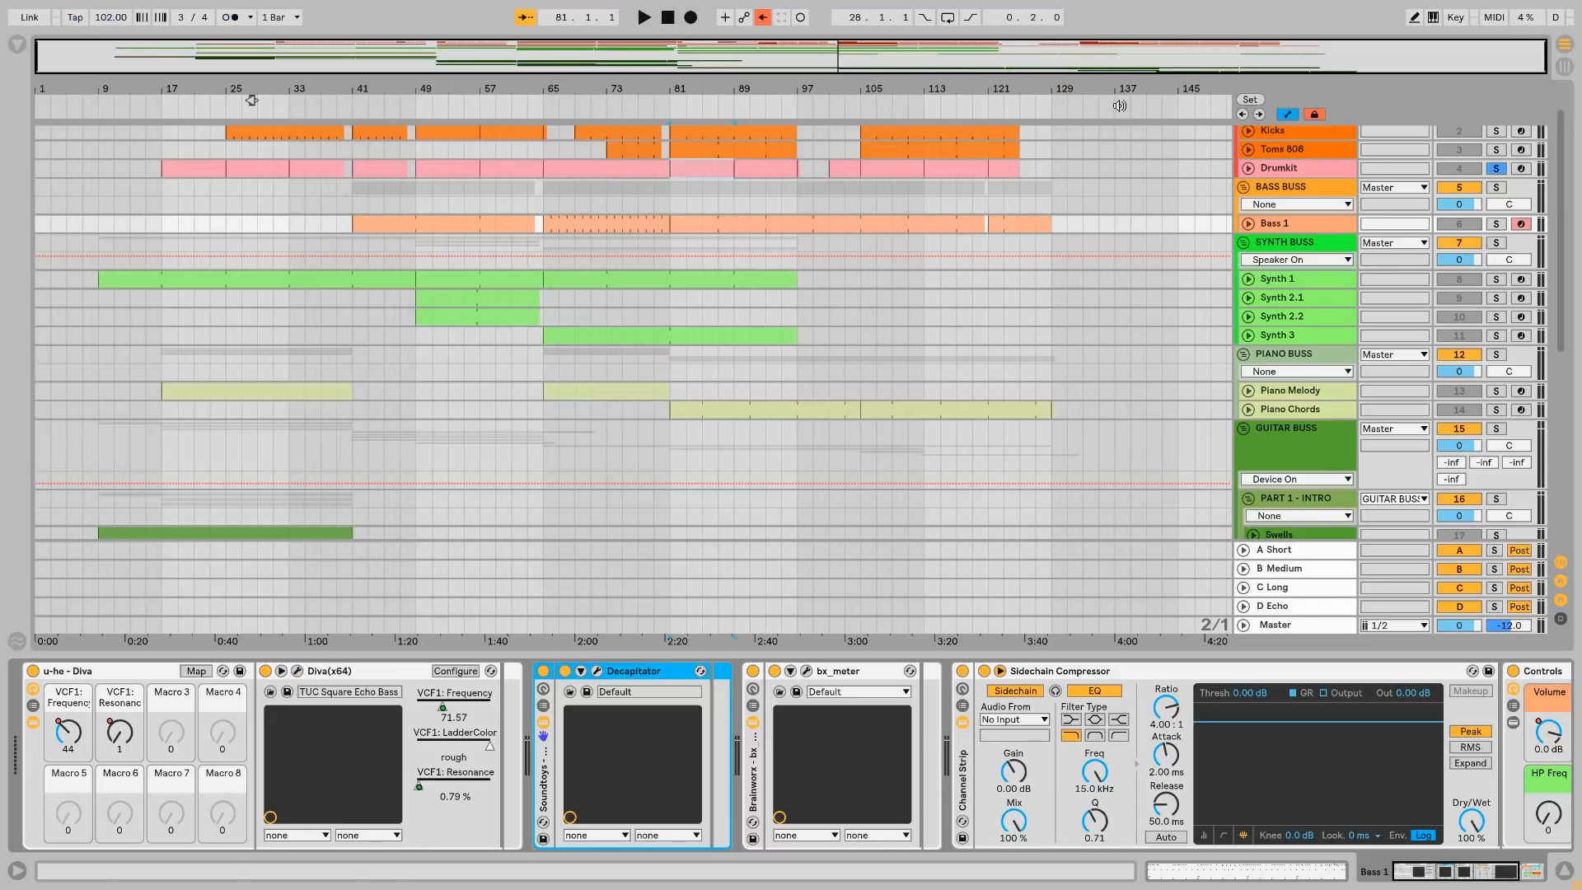
Step: Unfold the Bass 1 track, solo it and play it from bar 65
{"action": "left_click", "coordinate": [550, 205]}
{"action": "left_click", "coordinate": [1249, 223]}
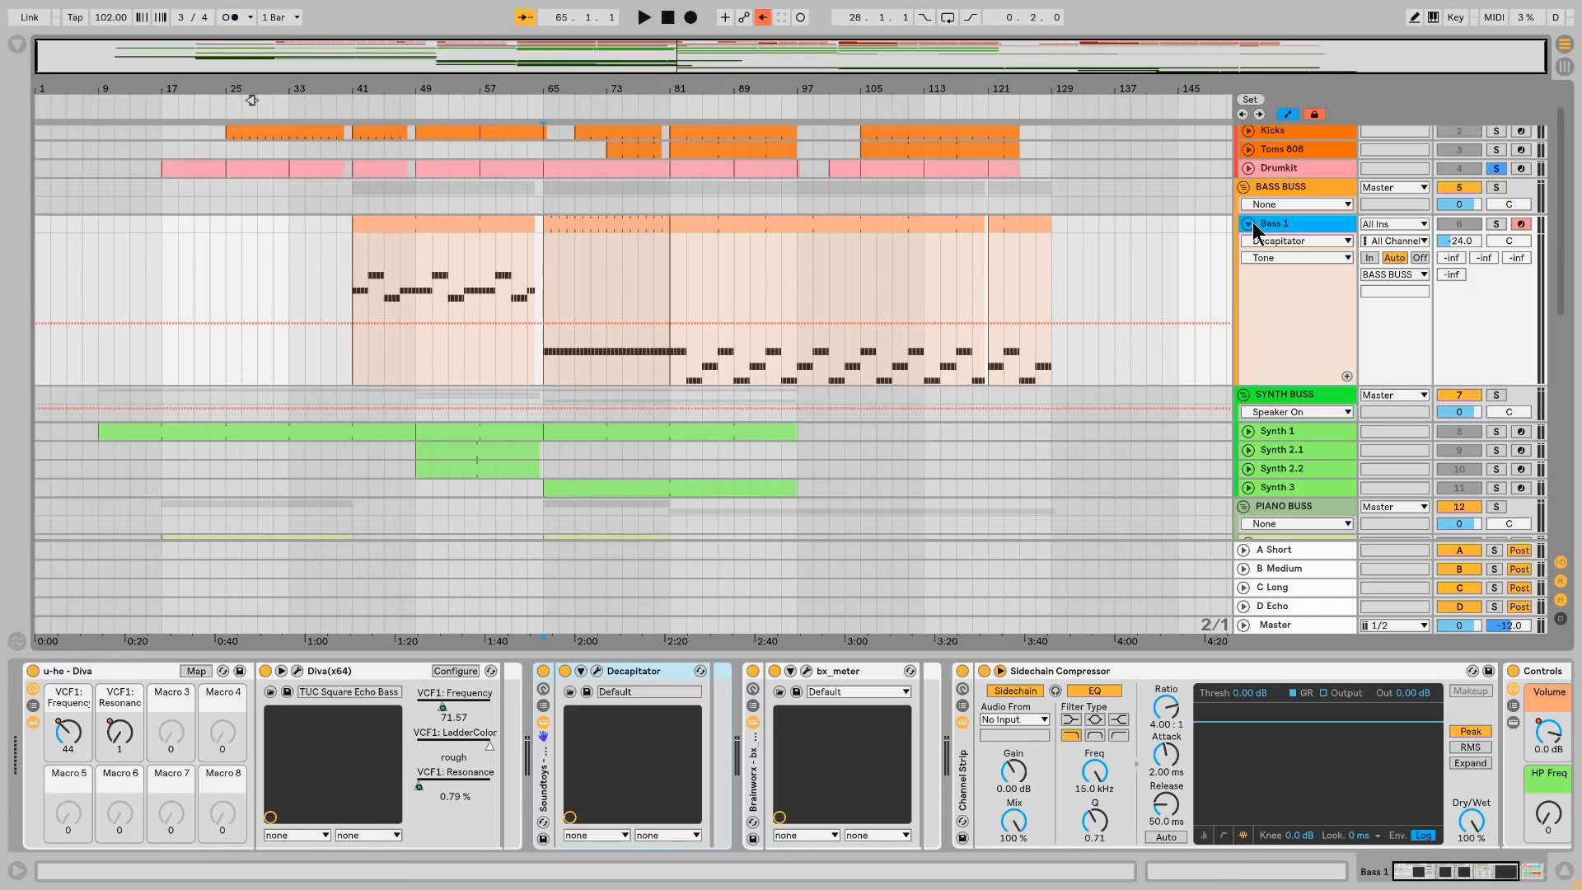
{"action": "left_click", "coordinate": [1498, 222]}
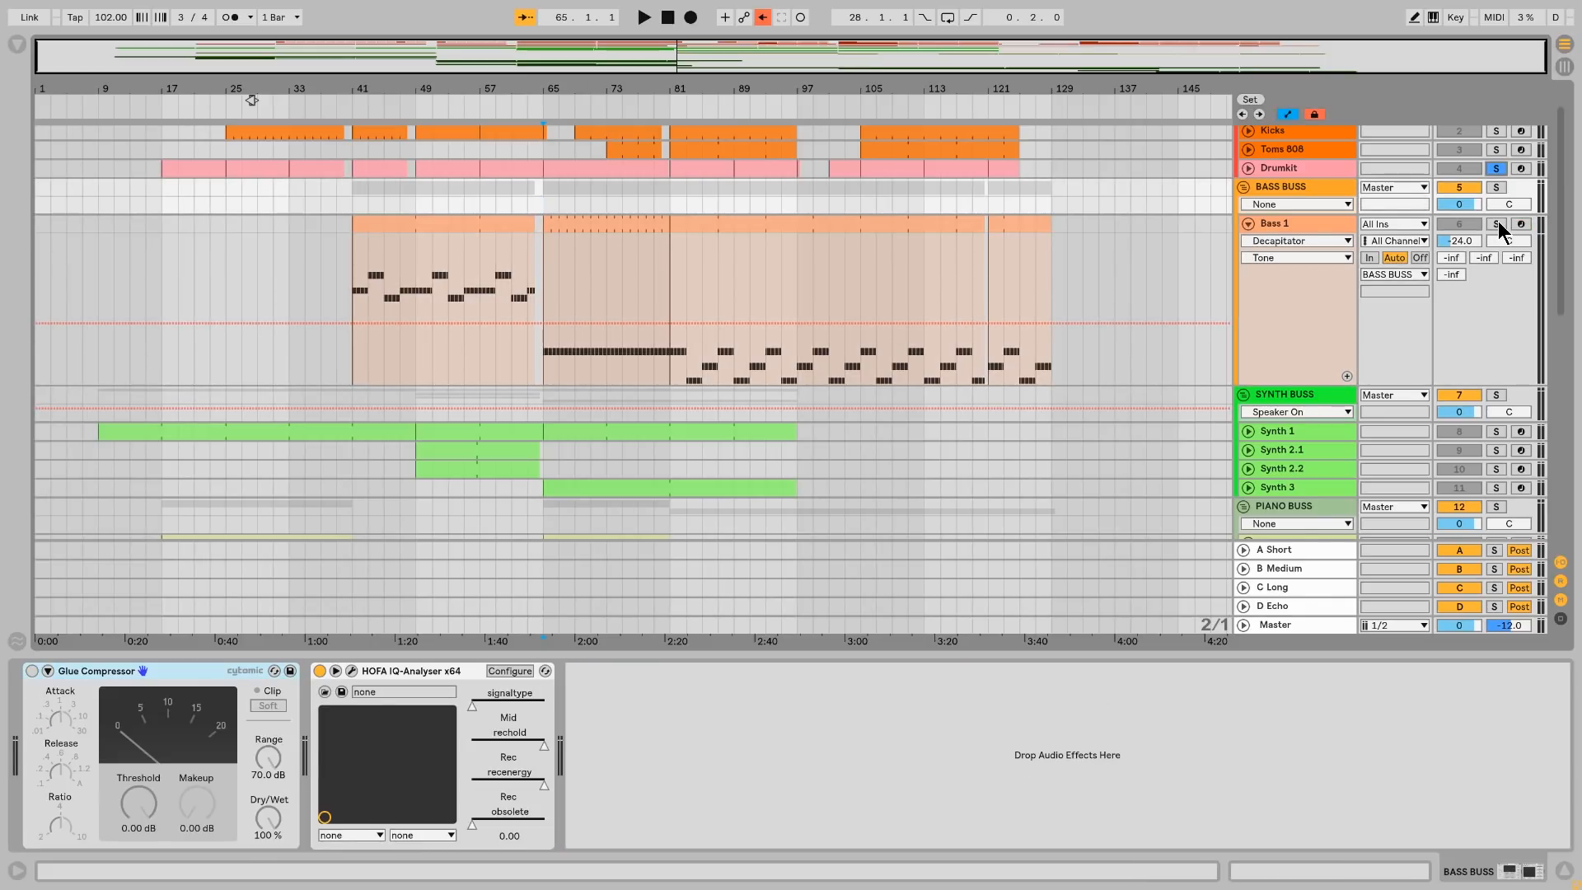
{"action": "left_click", "coordinate": [1498, 223]}
{"action": "key", "text": "space"}
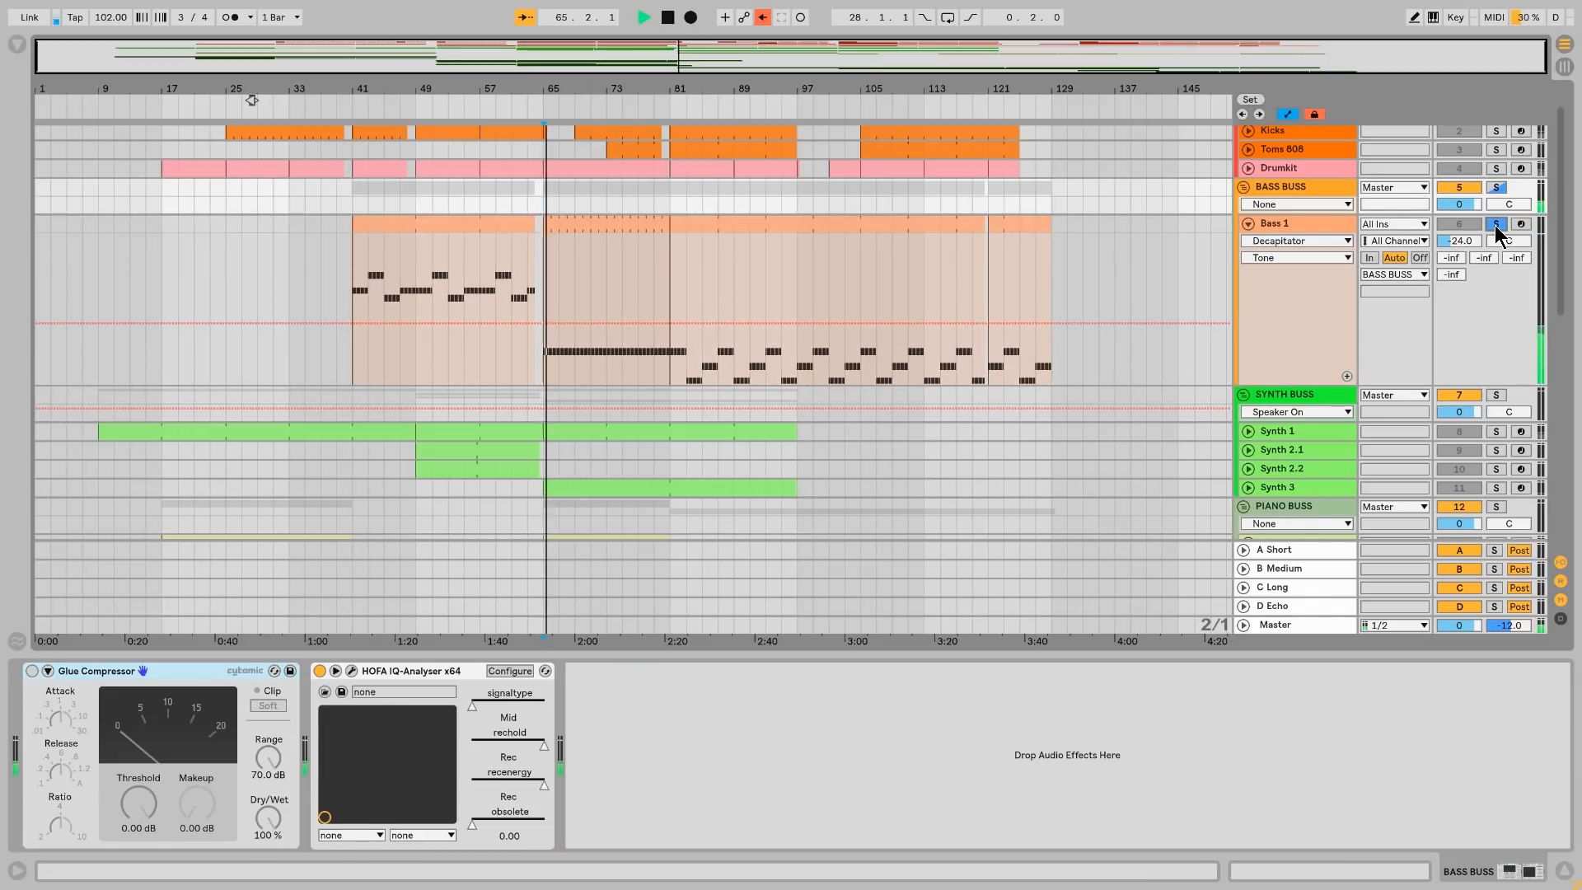
Step: Play Bass 1 from its clip at bar 41 and examine its Diva VCF1: Frequency automation around bar 49
{"action": "left_click_drag", "start_coordinate": [346, 290], "coordinate": [522, 294]}
{"action": "left_click", "coordinate": [398, 224]}
{"action": "key", "text": "space"}
{"action": "key", "text": "space"}
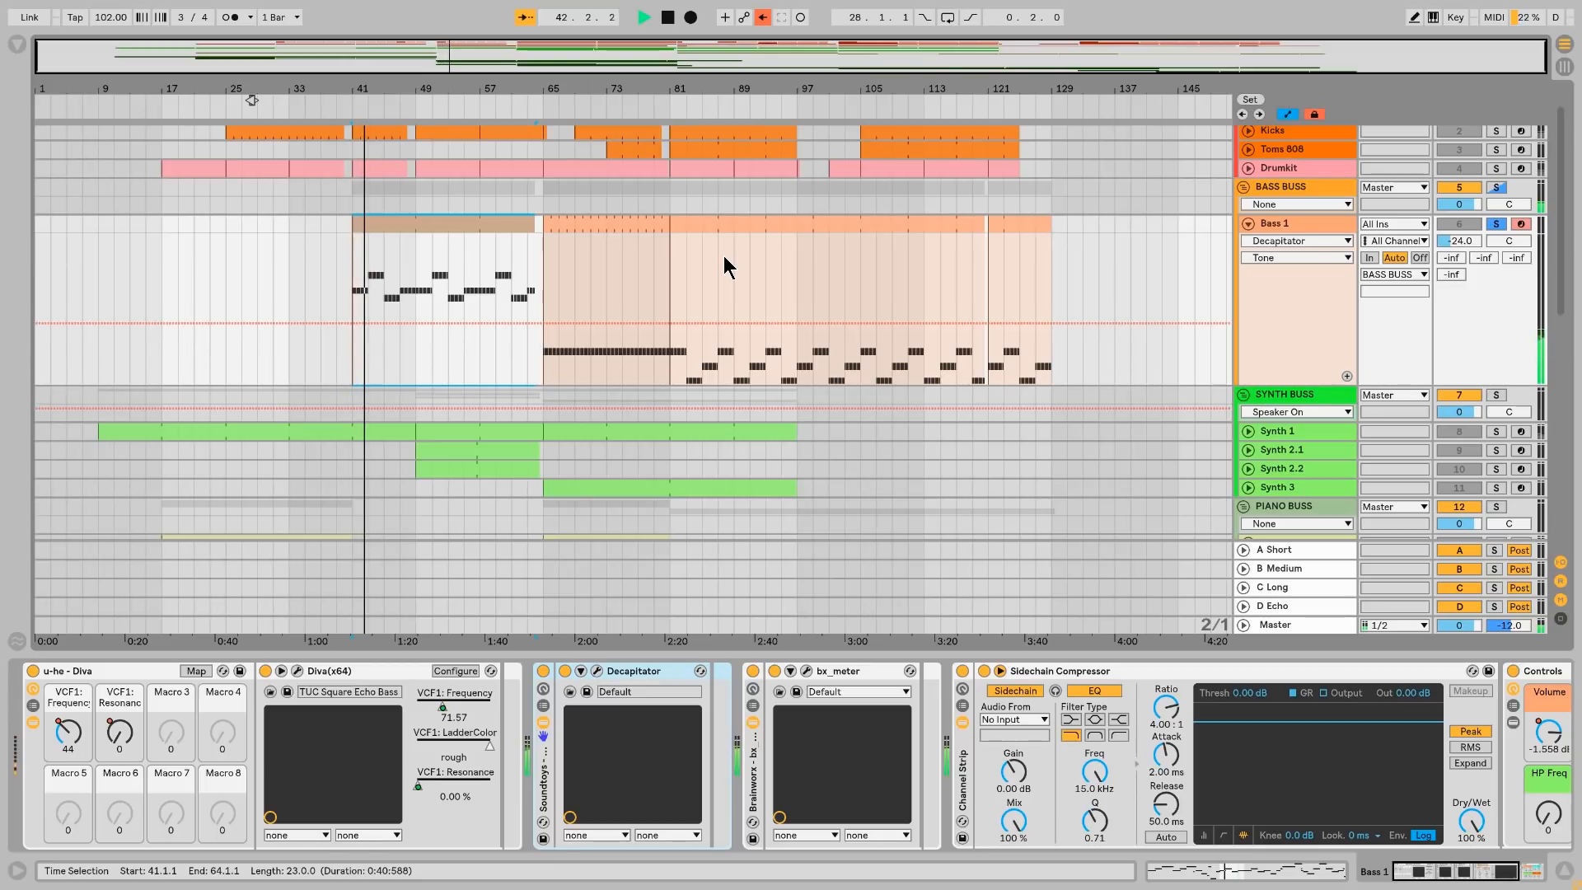
{"action": "left_click", "coordinate": [74, 734]}
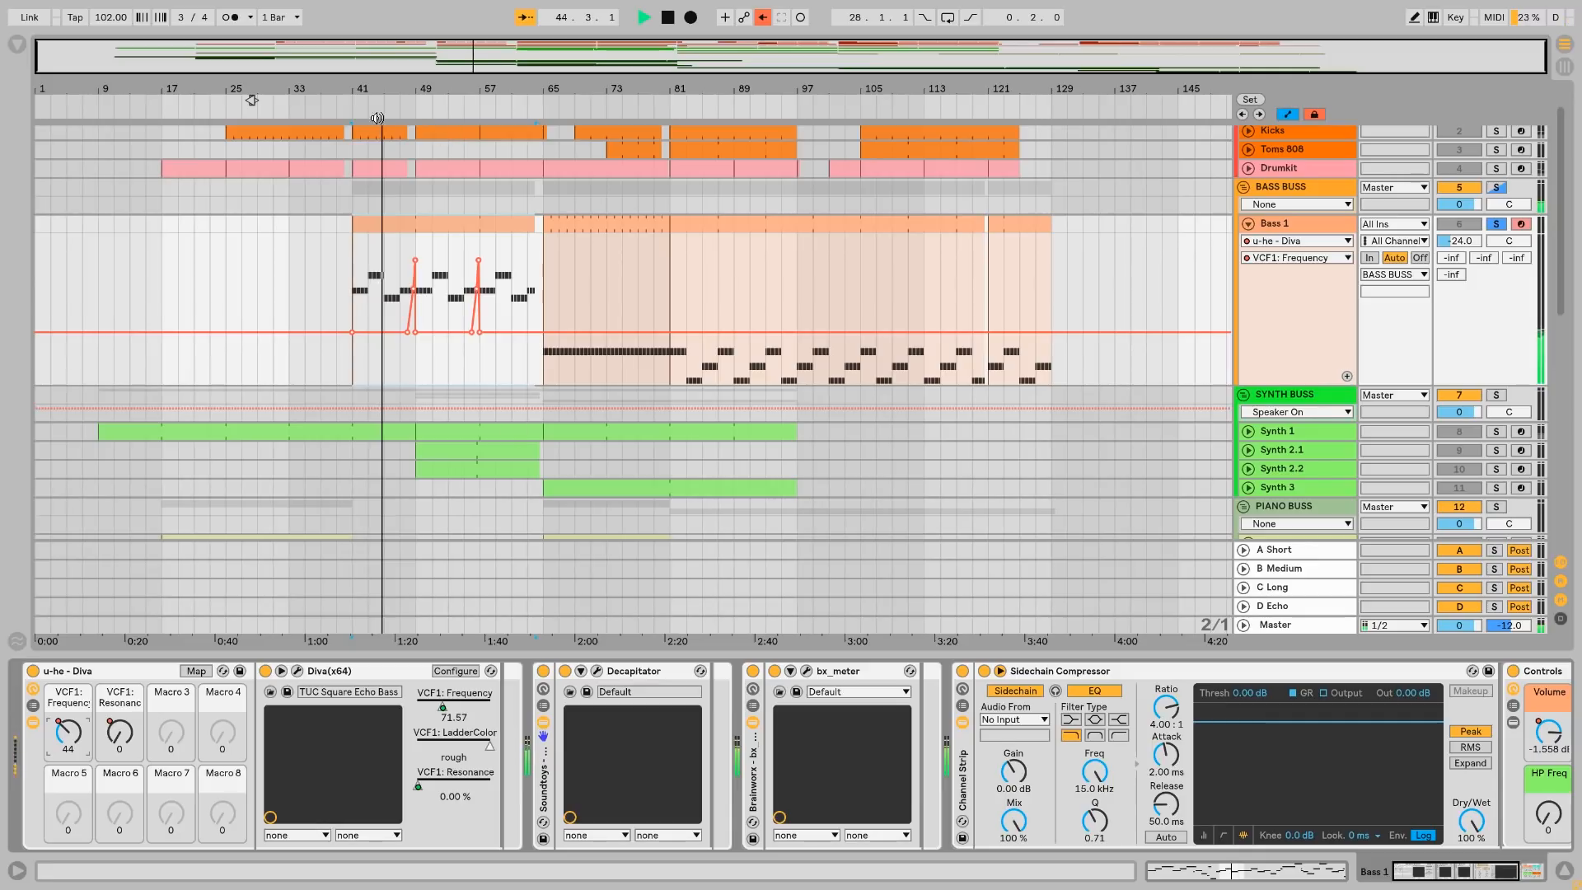
{"action": "left_click_drag", "start_coordinate": [400, 89], "coordinate": [401, 111]}
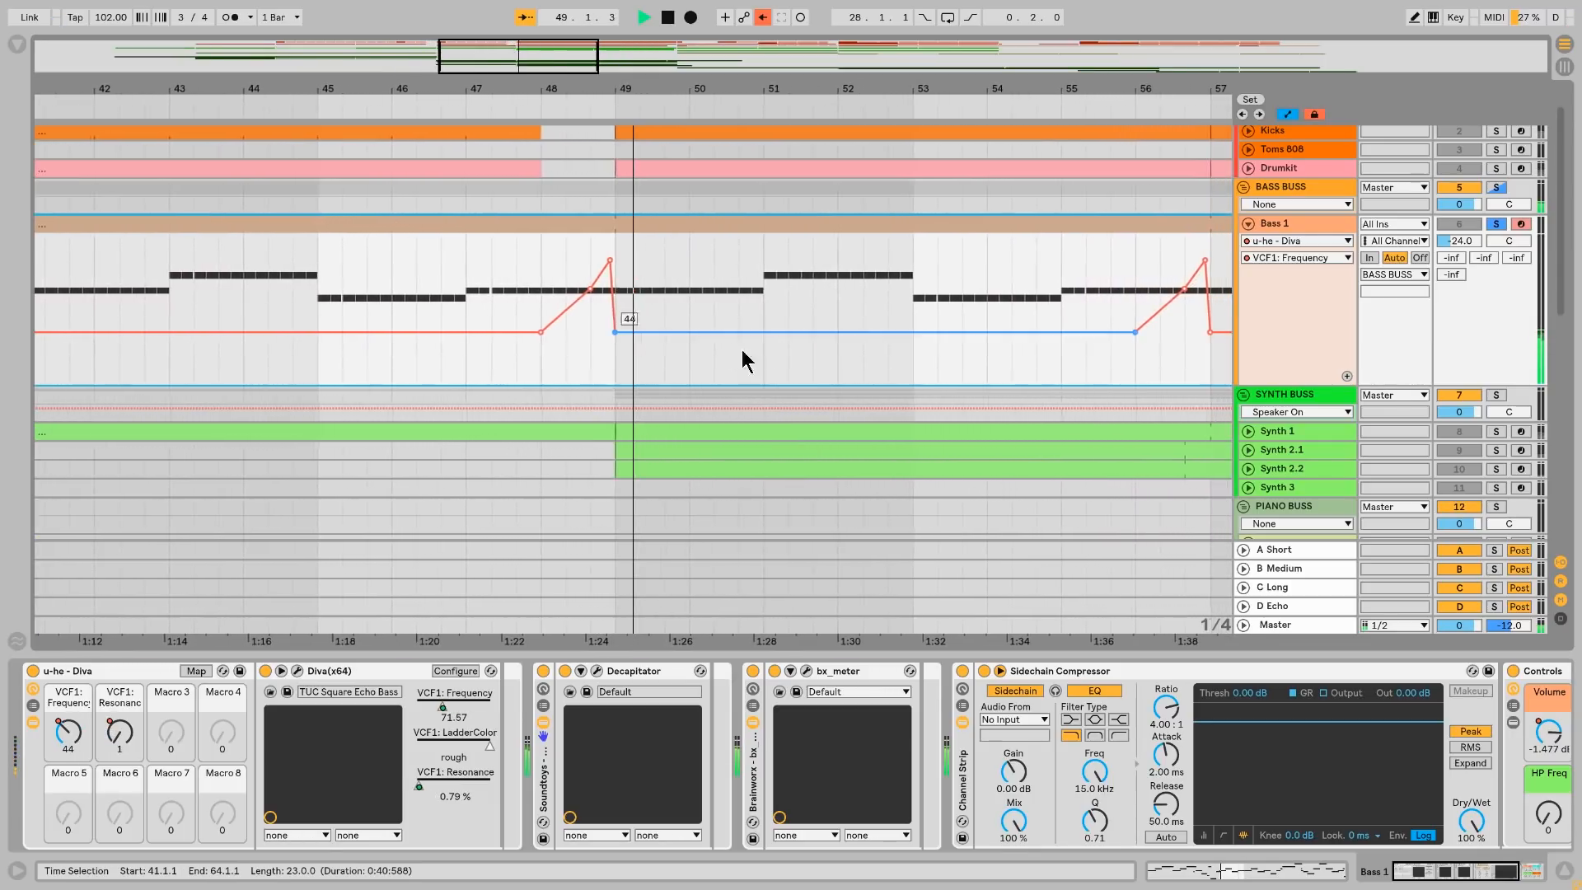
Step: Open Bass 1's Decapitator, compare the sound with its rack switched off and on, and close the plugin window
{"action": "left_click", "coordinate": [597, 670]}
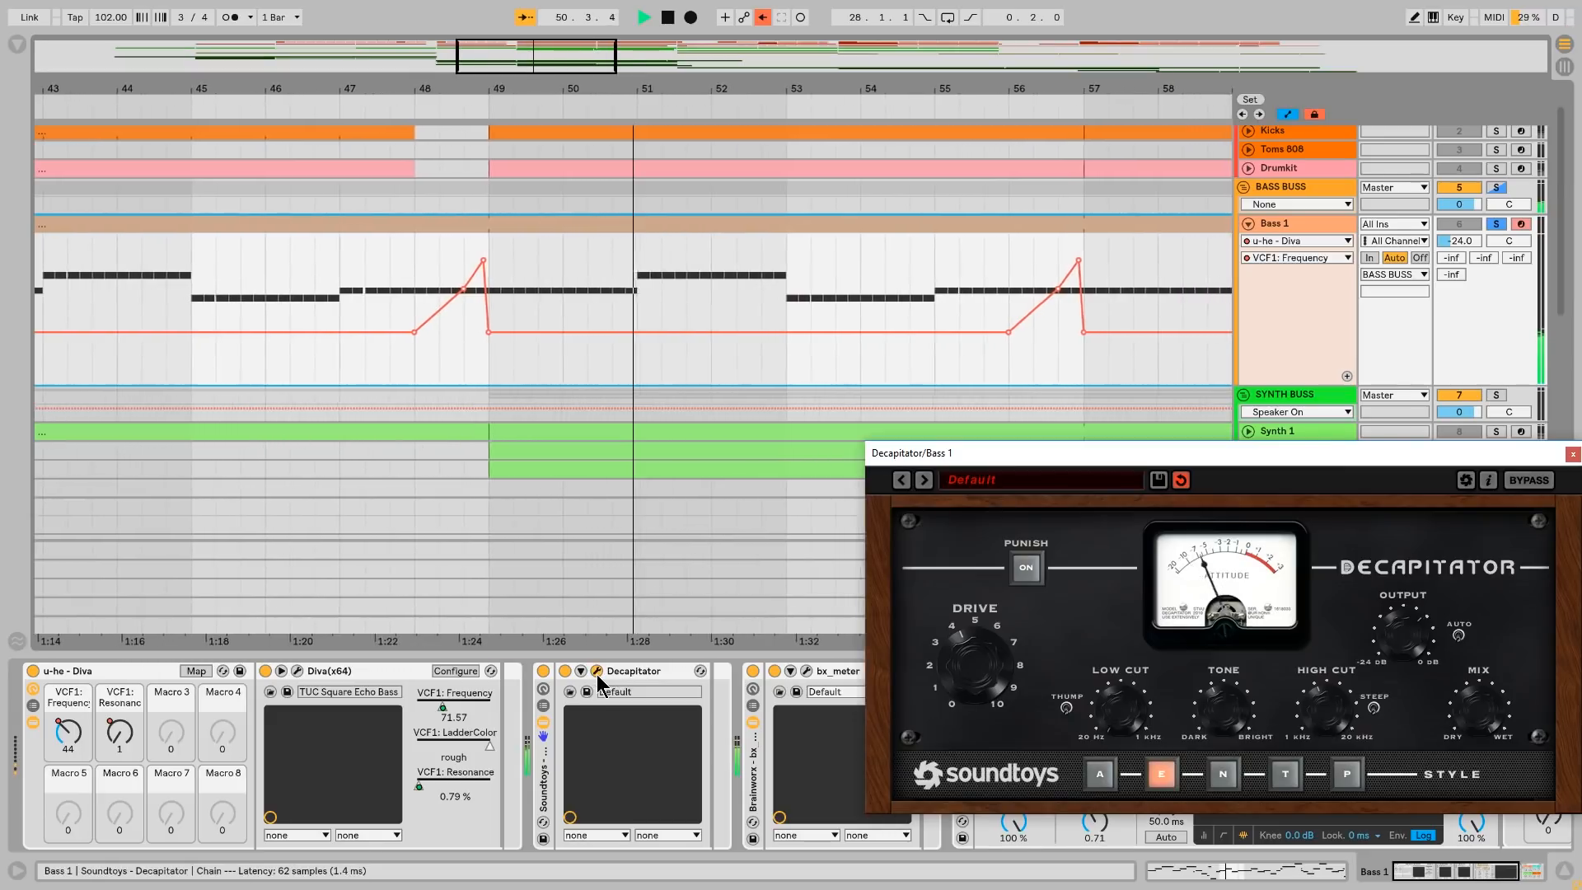
{"action": "left_click", "coordinate": [543, 671]}
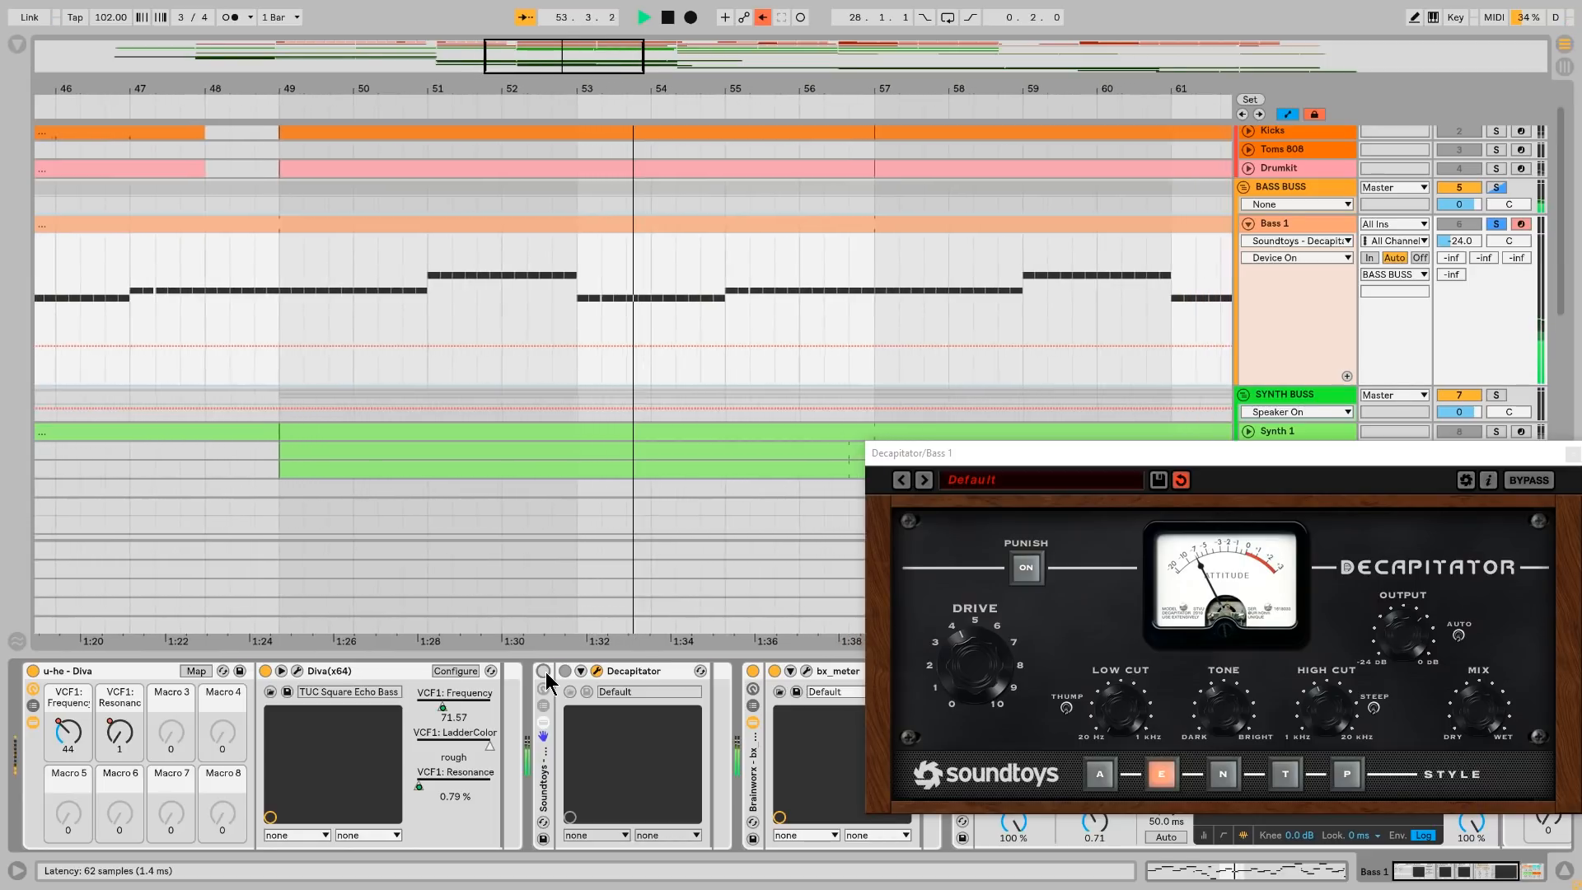
{"action": "left_click", "coordinate": [545, 672]}
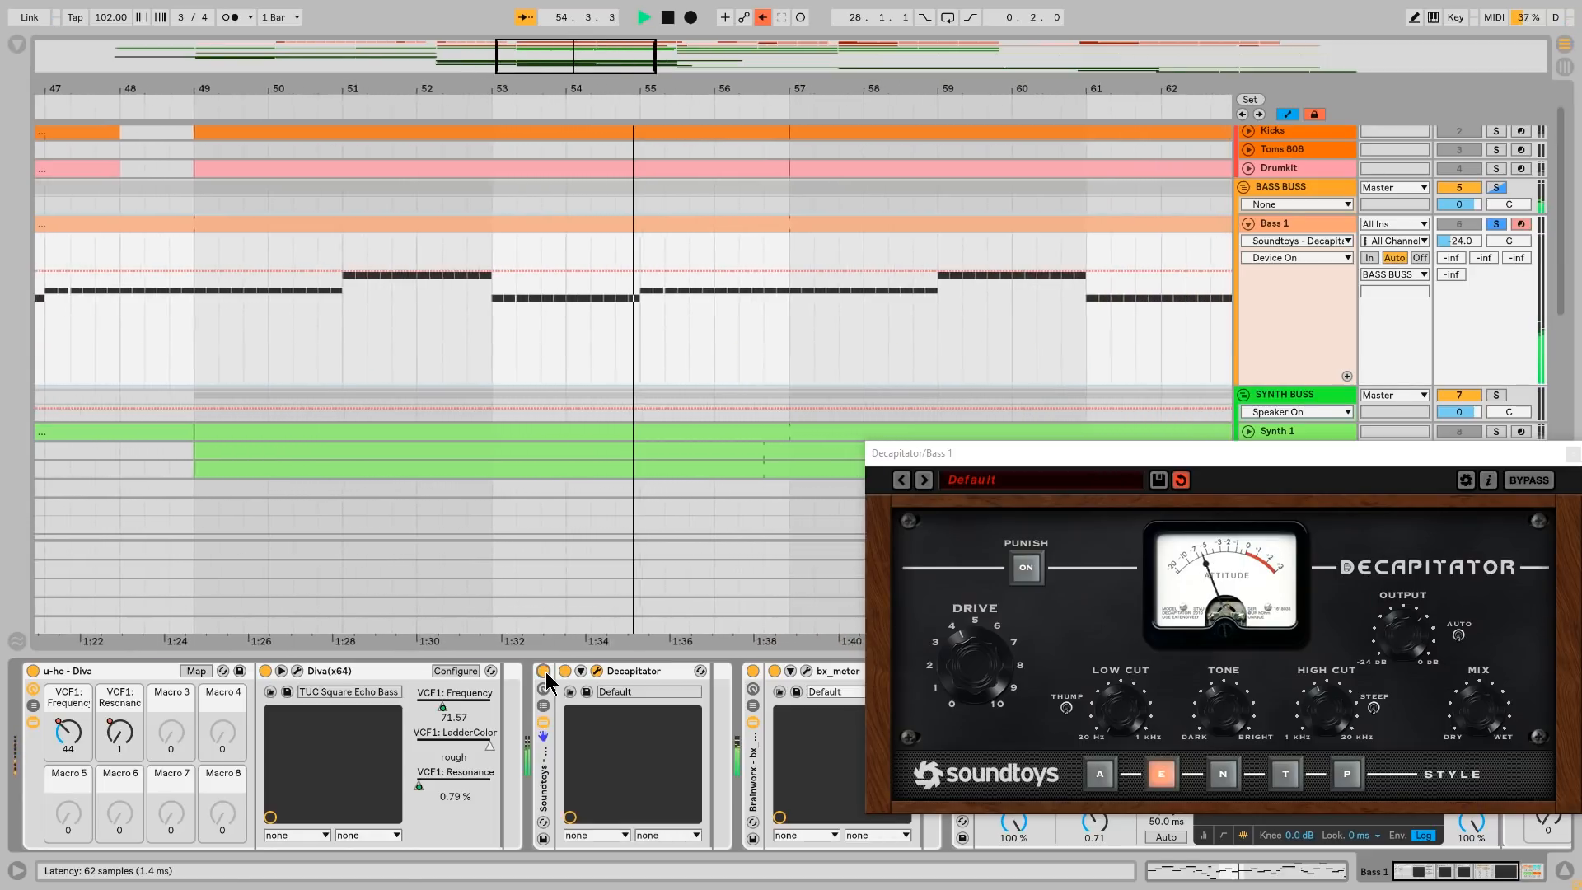
{"action": "left_click_drag", "start_coordinate": [1041, 452], "coordinate": [697, 408]}
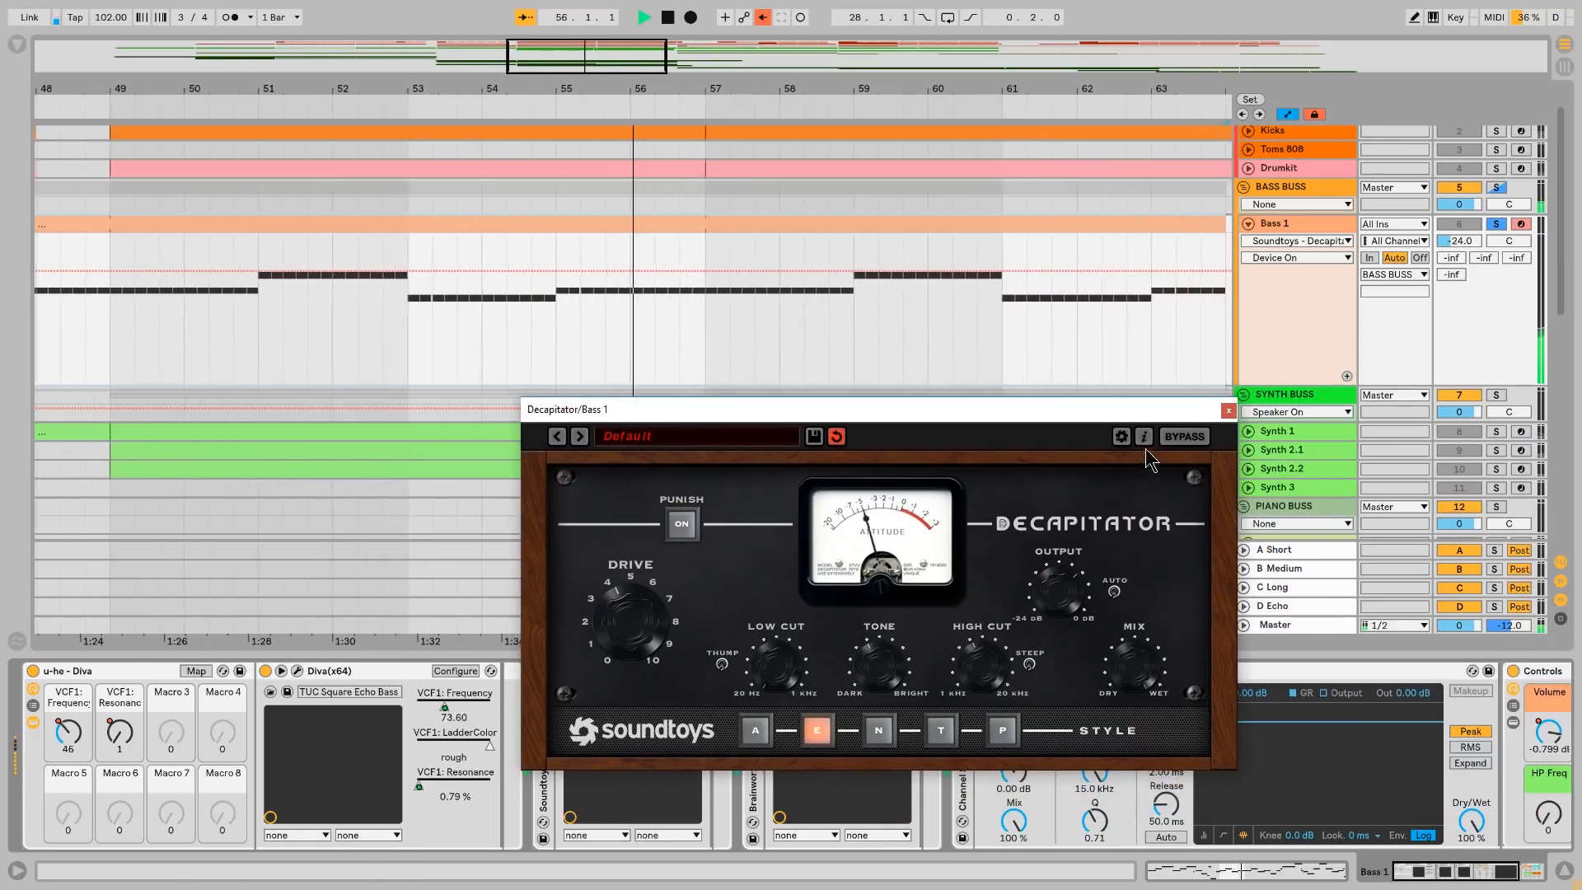
{"action": "left_click", "coordinate": [1228, 409]}
Step: Stop playback and fold the Bass 1 track
{"action": "key", "text": "minus"}
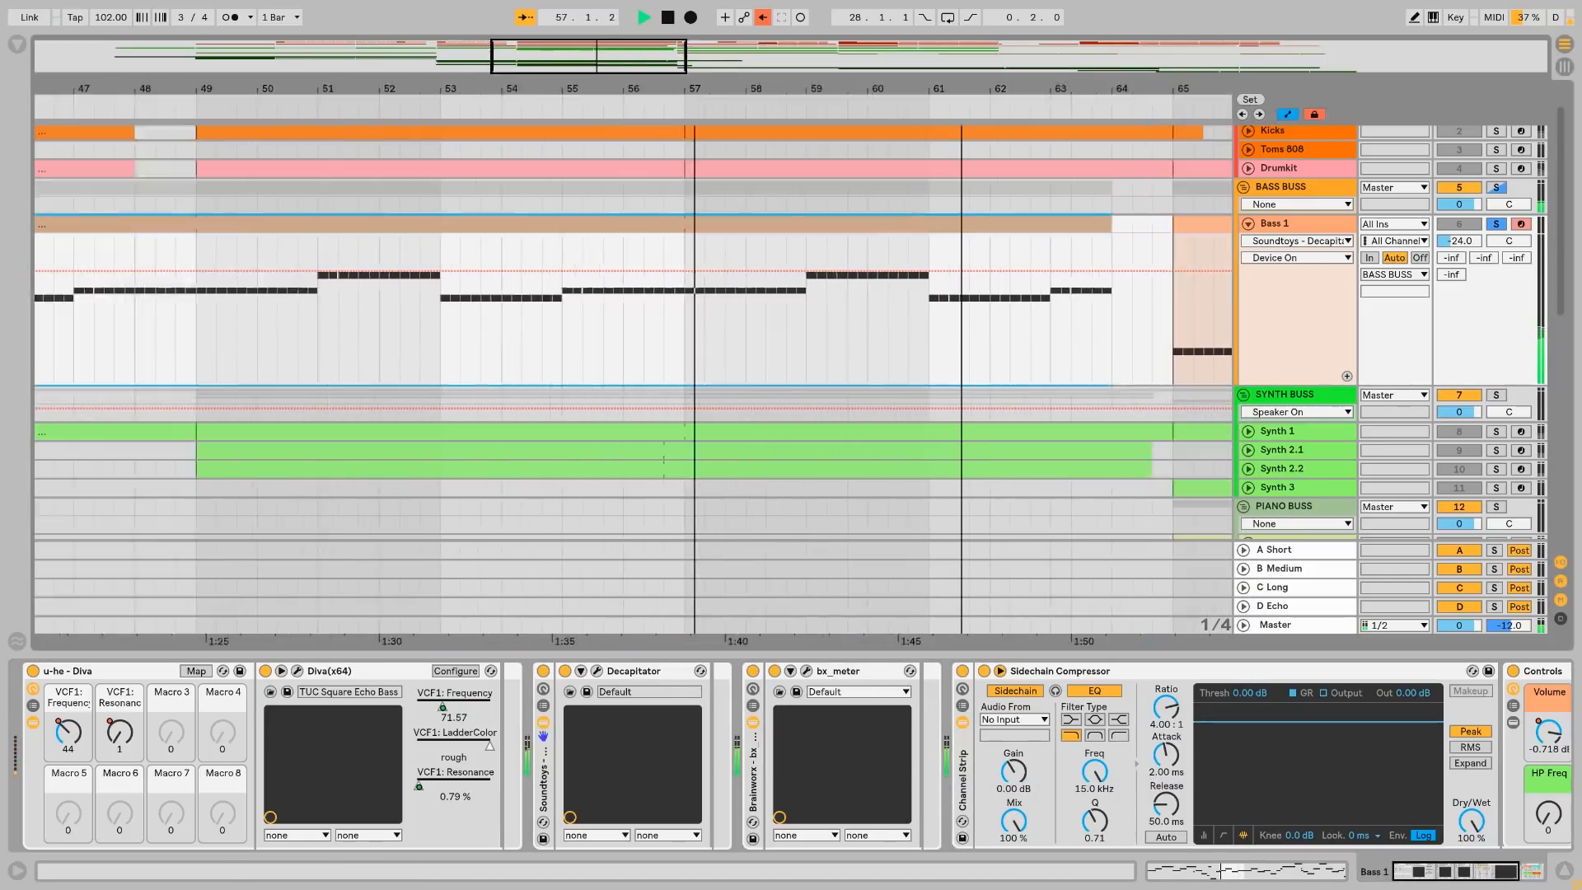
{"action": "key", "text": "minus"}
{"action": "scroll", "coordinate": [1063, 719], "scroll_direction": "down", "scroll_amount": 5}
{"action": "key", "text": "space"}
{"action": "left_click_drag", "start_coordinate": [1036, 92], "coordinate": [1036, 29]}
{"action": "left_click", "coordinate": [1248, 225]}
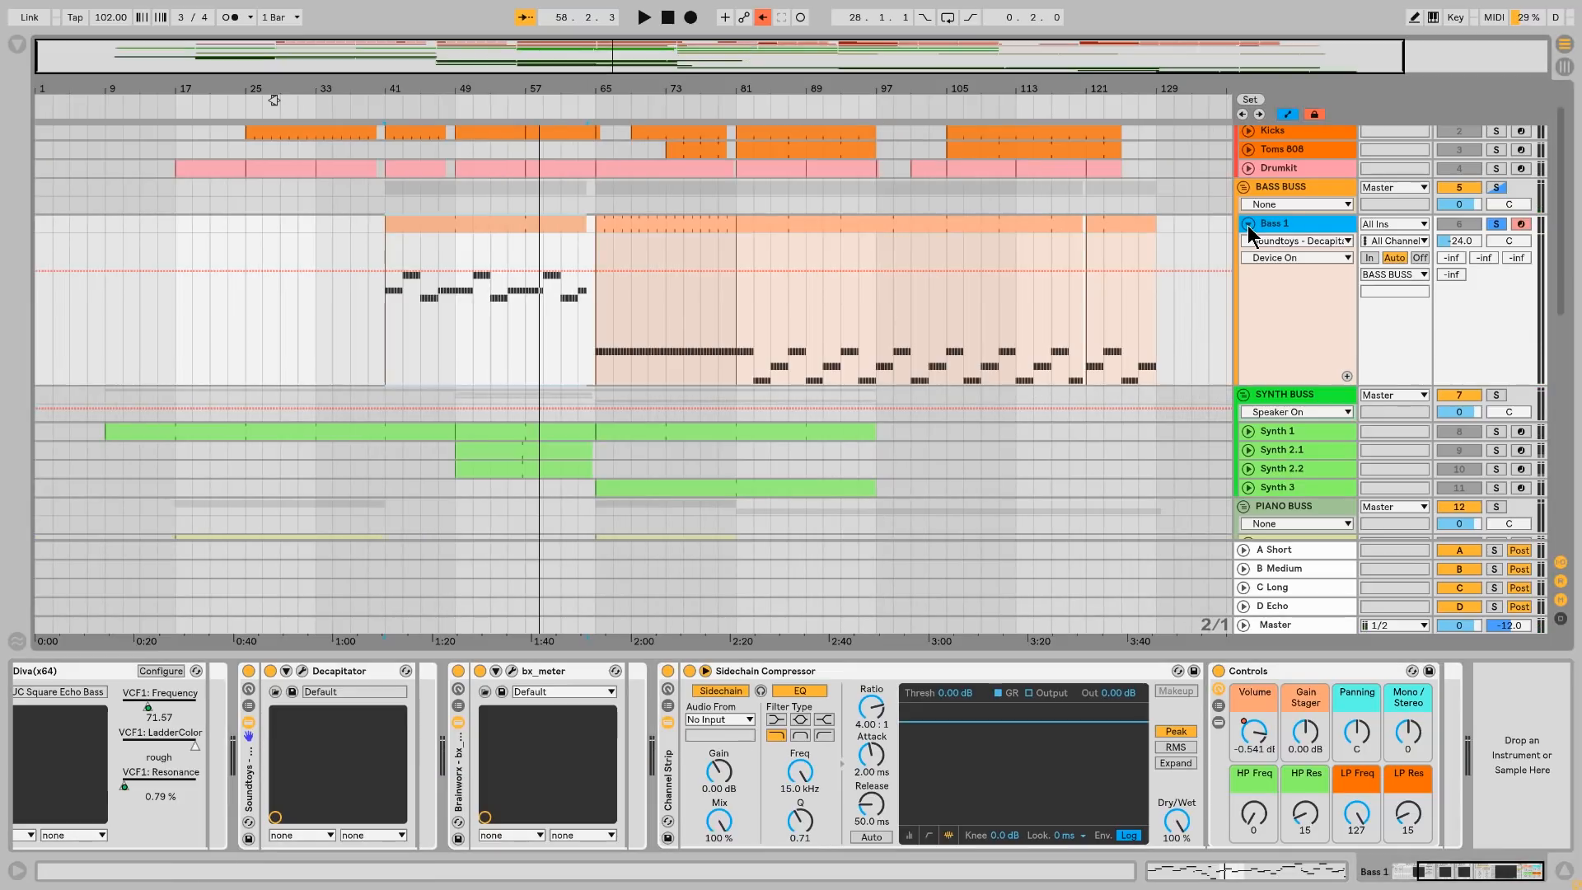
{"action": "left_click", "coordinate": [1249, 224]}
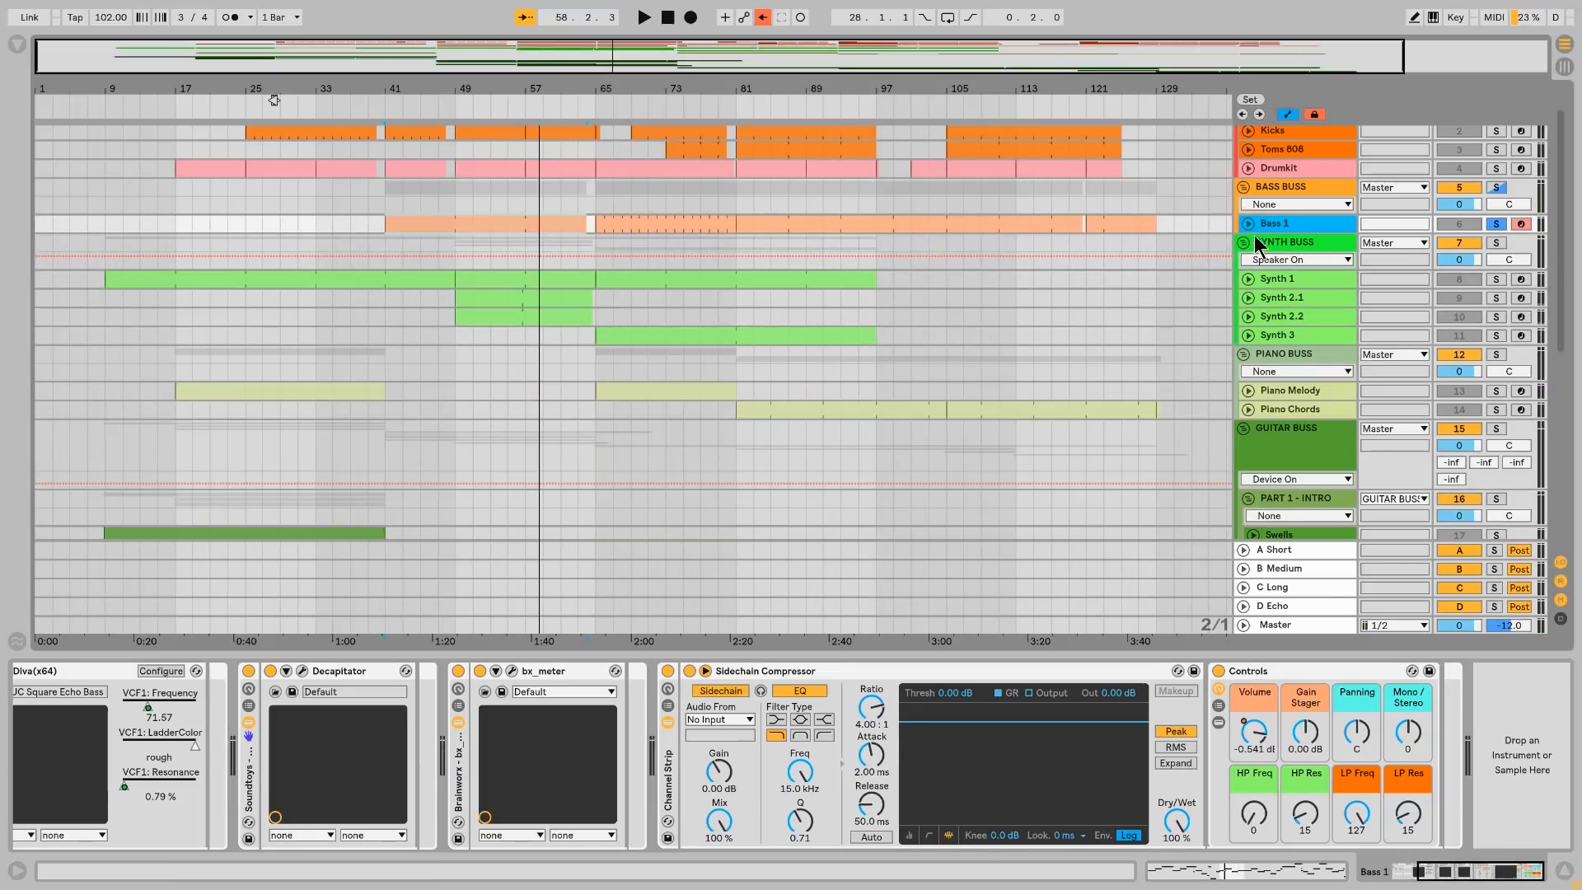
Step: Unfold the Synth 1 track, solo it and play it from its first clip at bar 9
{"action": "left_click", "coordinate": [107, 281]}
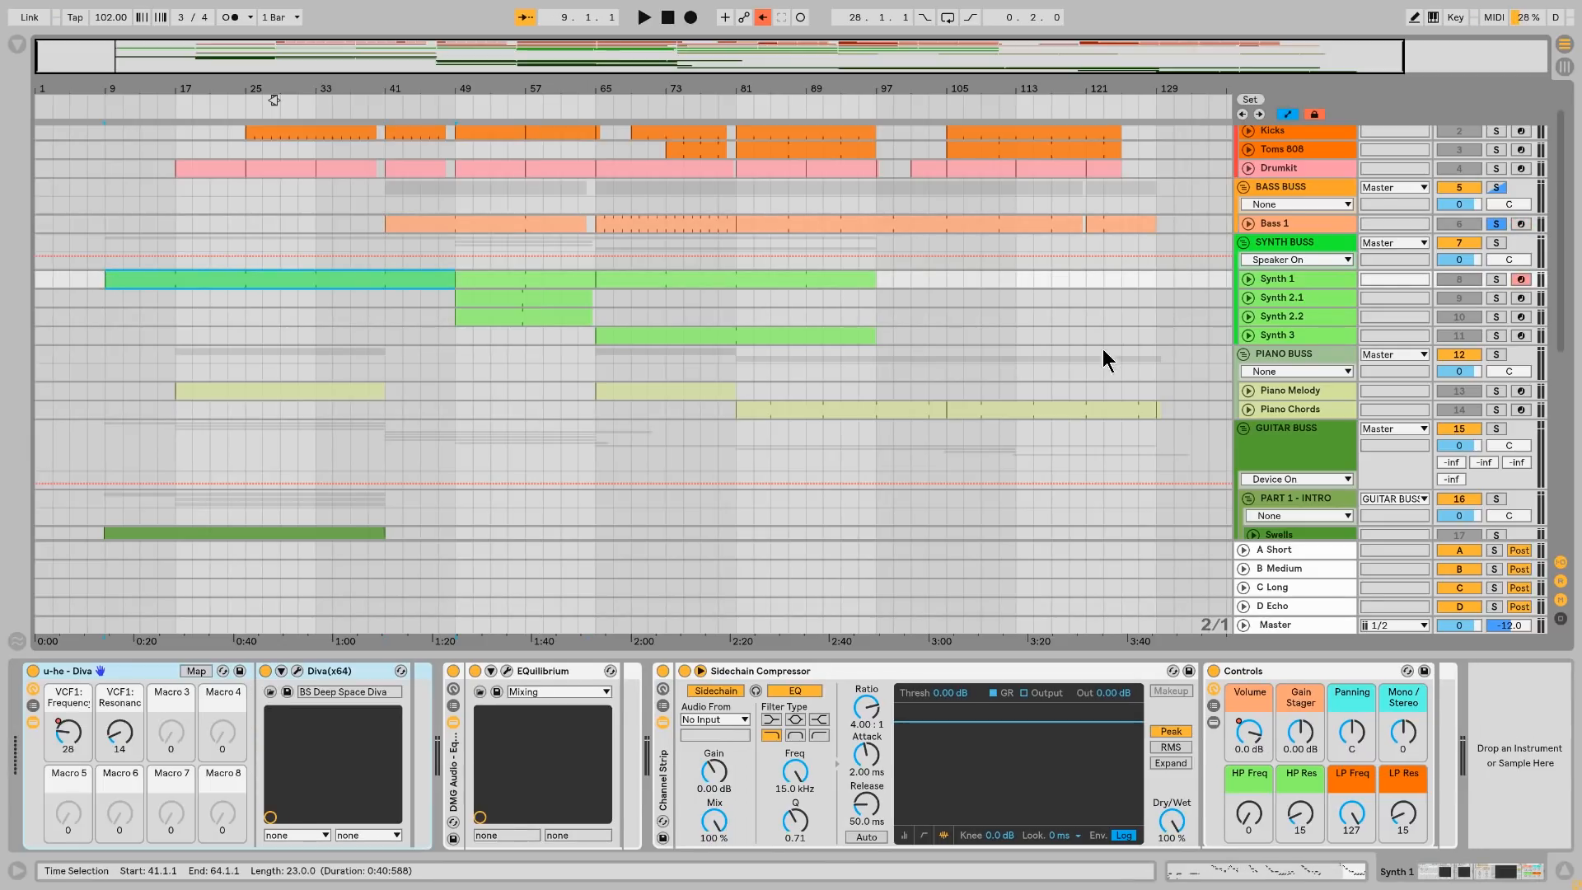
{"action": "left_click", "coordinate": [1248, 278]}
{"action": "left_click", "coordinate": [1495, 279]}
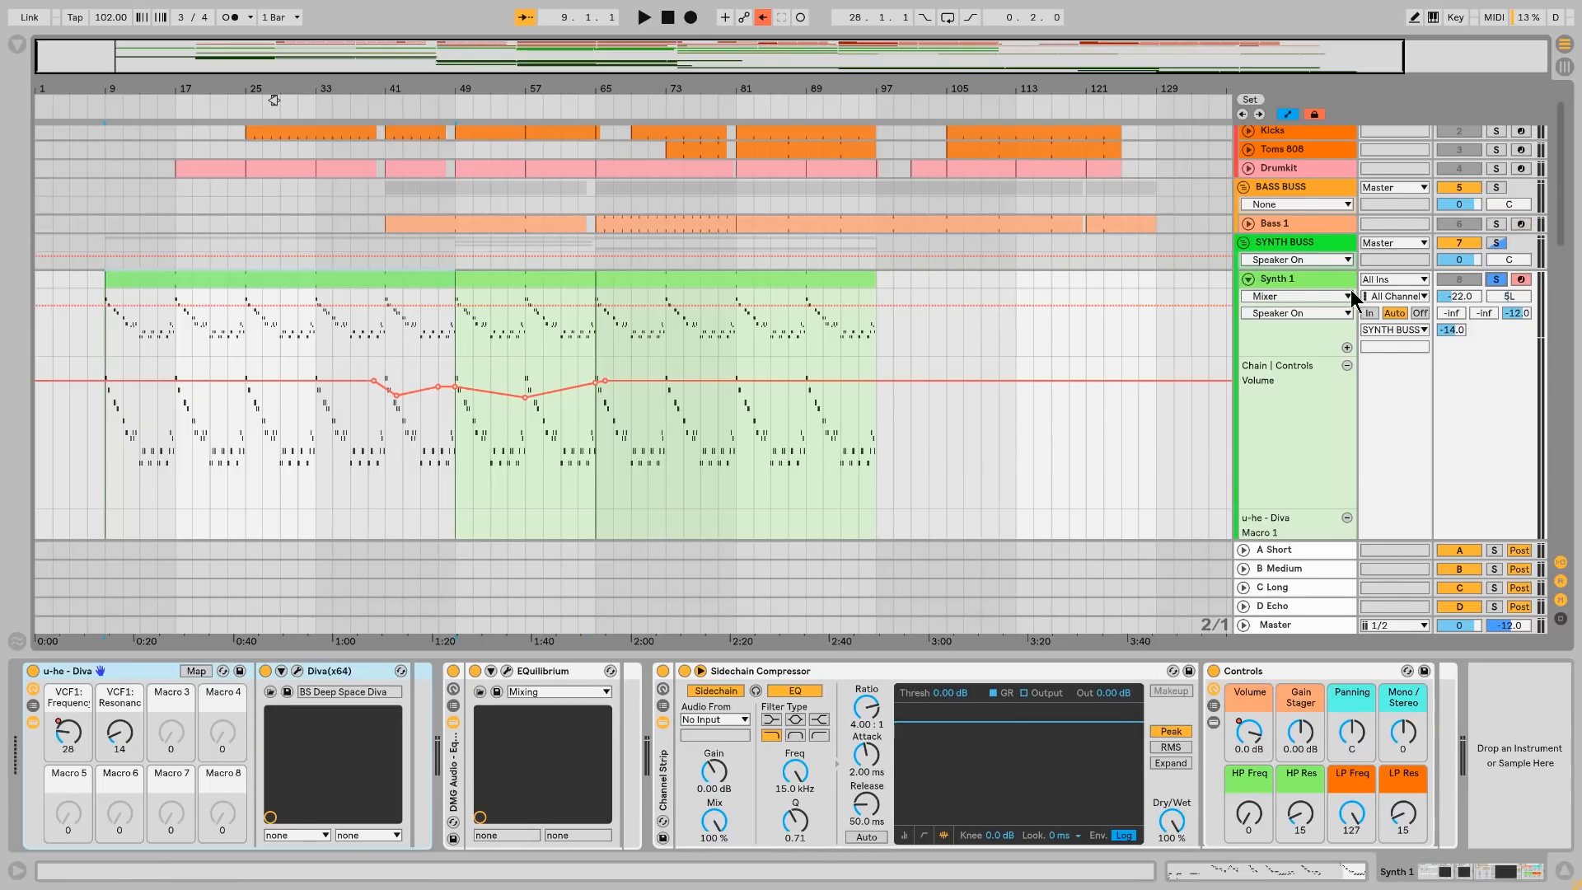
{"action": "key", "text": "space"}
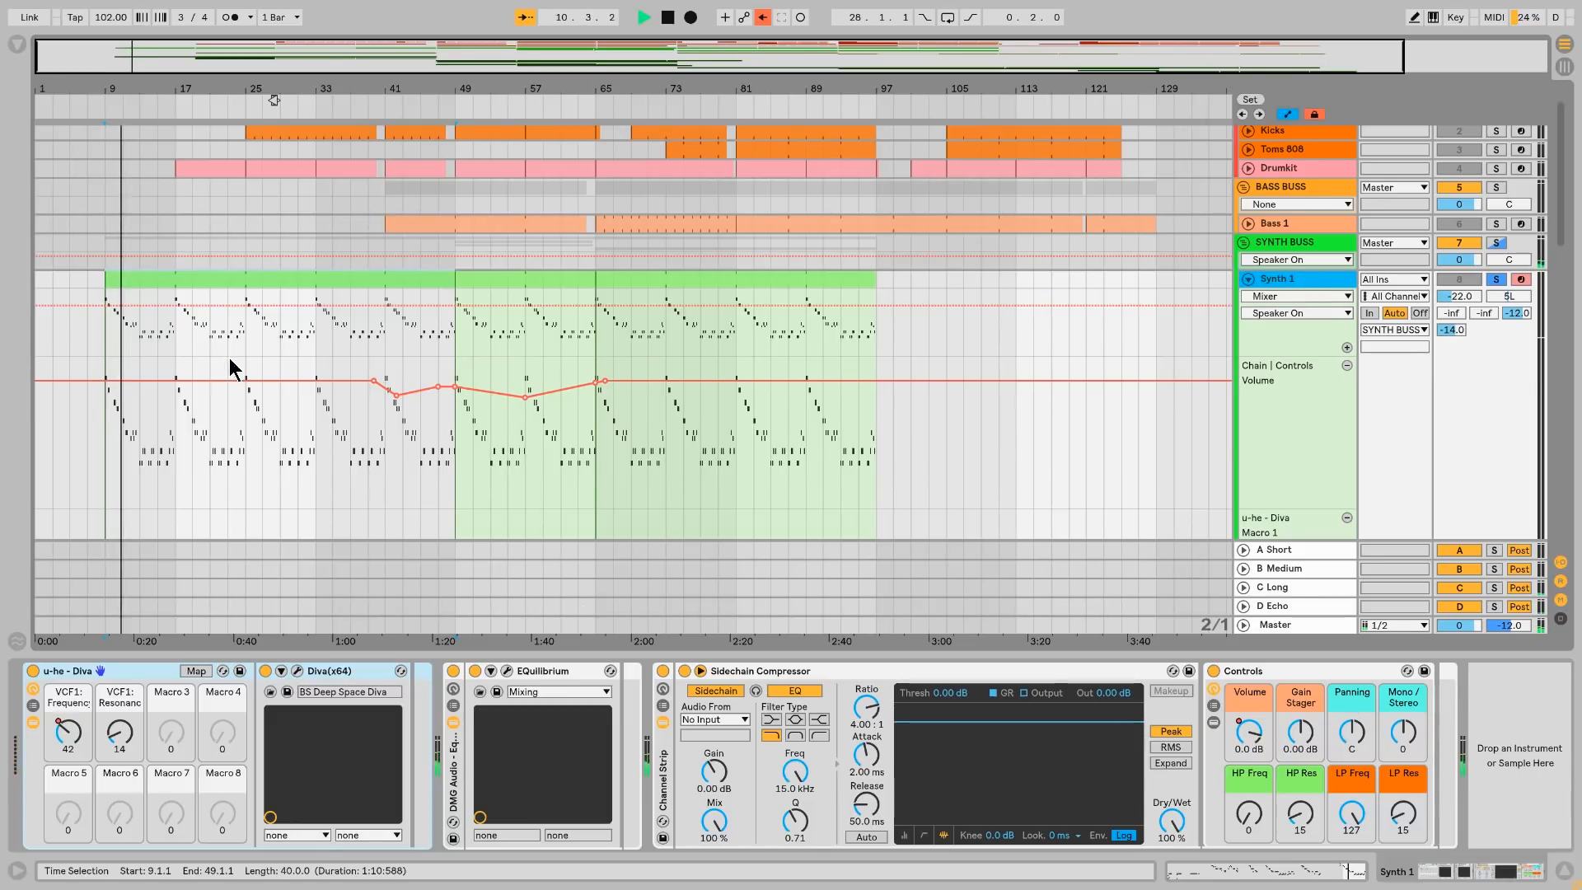
Step: Select bars 9 to 17 in Synth 1's main lane and look over its note pattern during playback
{"action": "left_click_drag", "start_coordinate": [105, 323], "coordinate": [171, 344]}
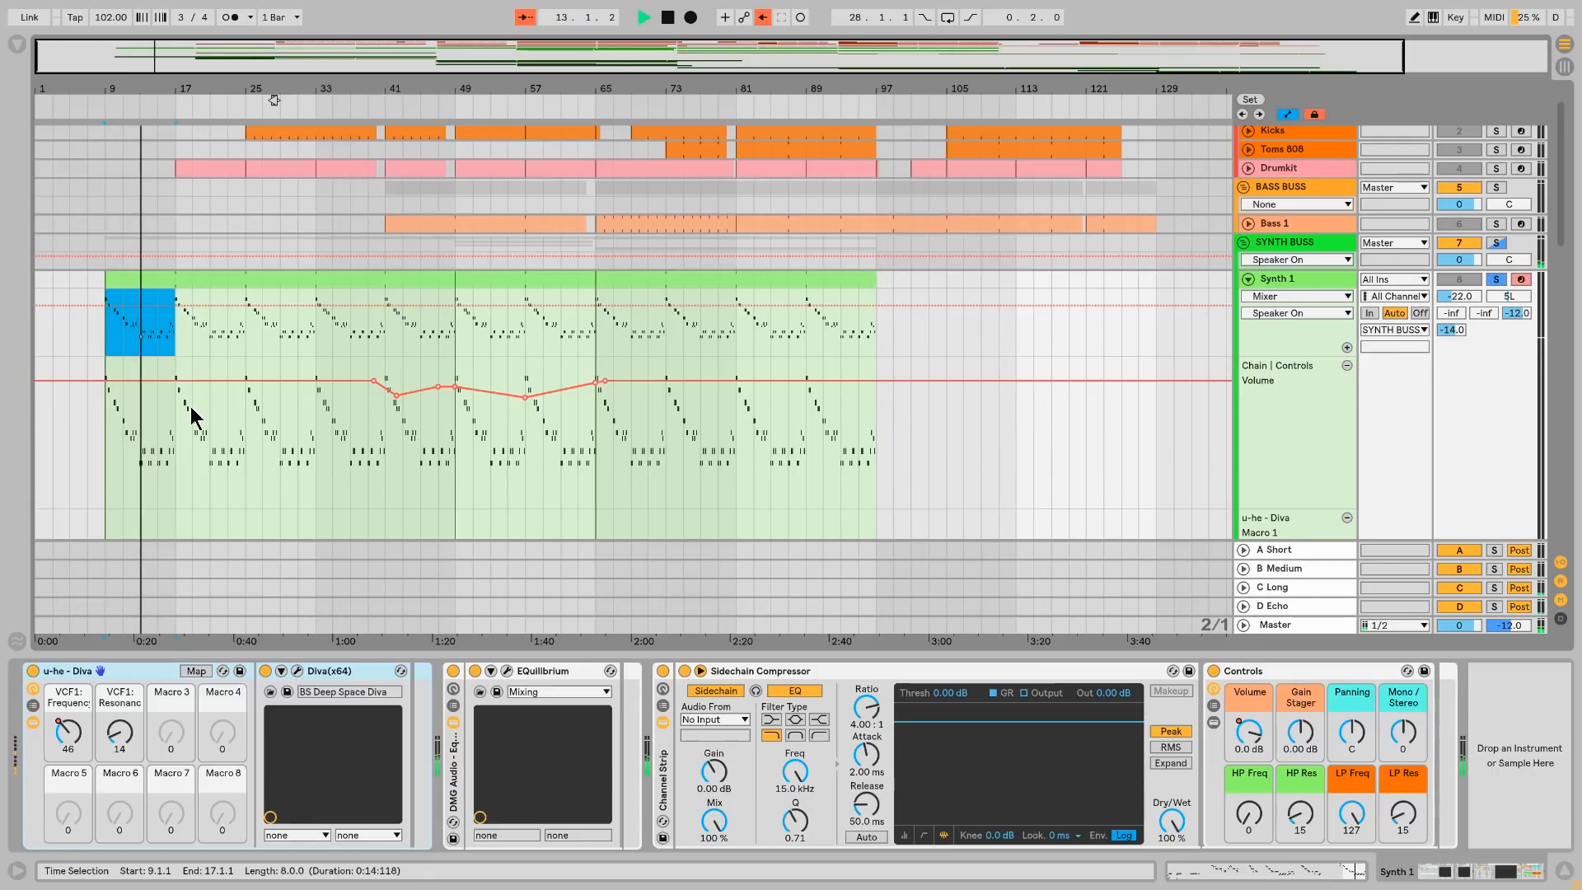
{"action": "scroll", "coordinate": [206, 409], "scroll_direction": "up", "scroll_amount": 2}
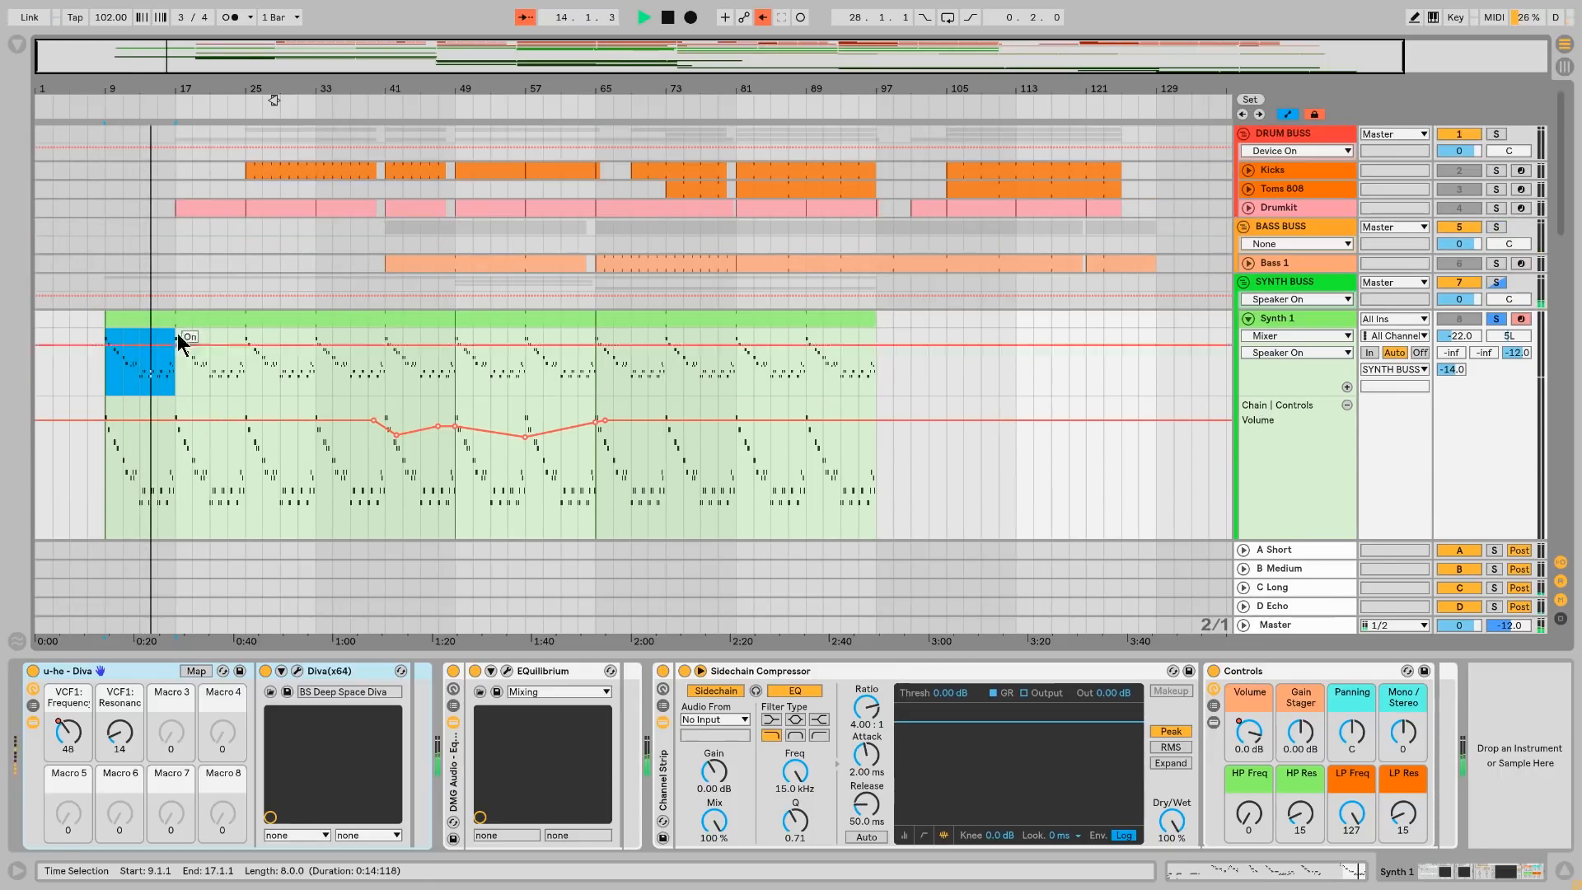
{"action": "scroll", "coordinate": [318, 371], "scroll_direction": "down", "scroll_amount": 5}
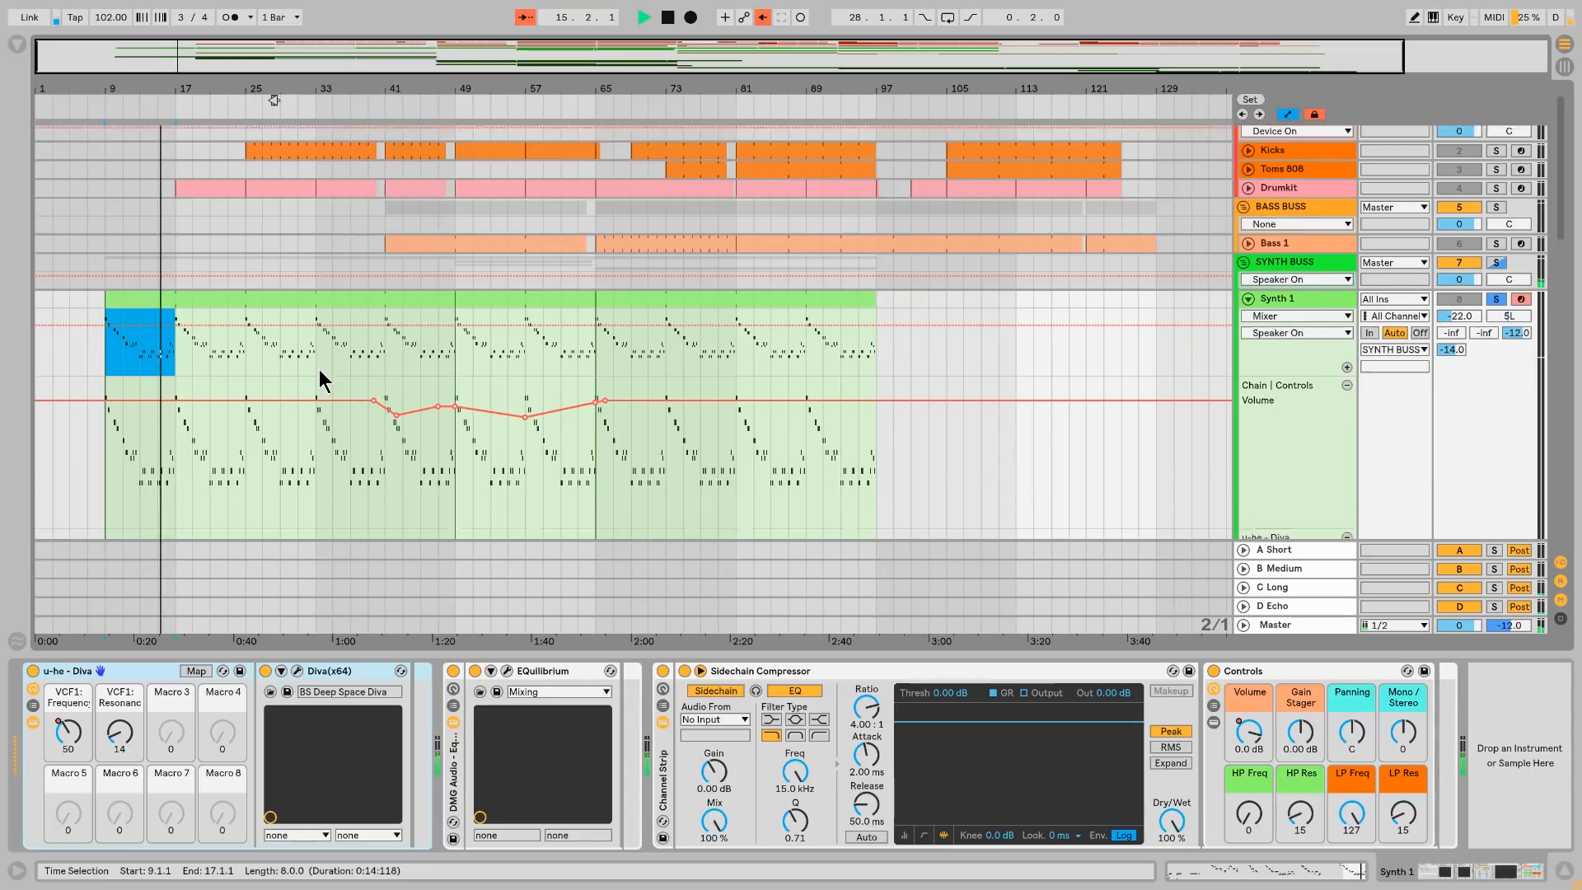
{"action": "scroll", "coordinate": [318, 369], "scroll_direction": "up", "scroll_amount": 4}
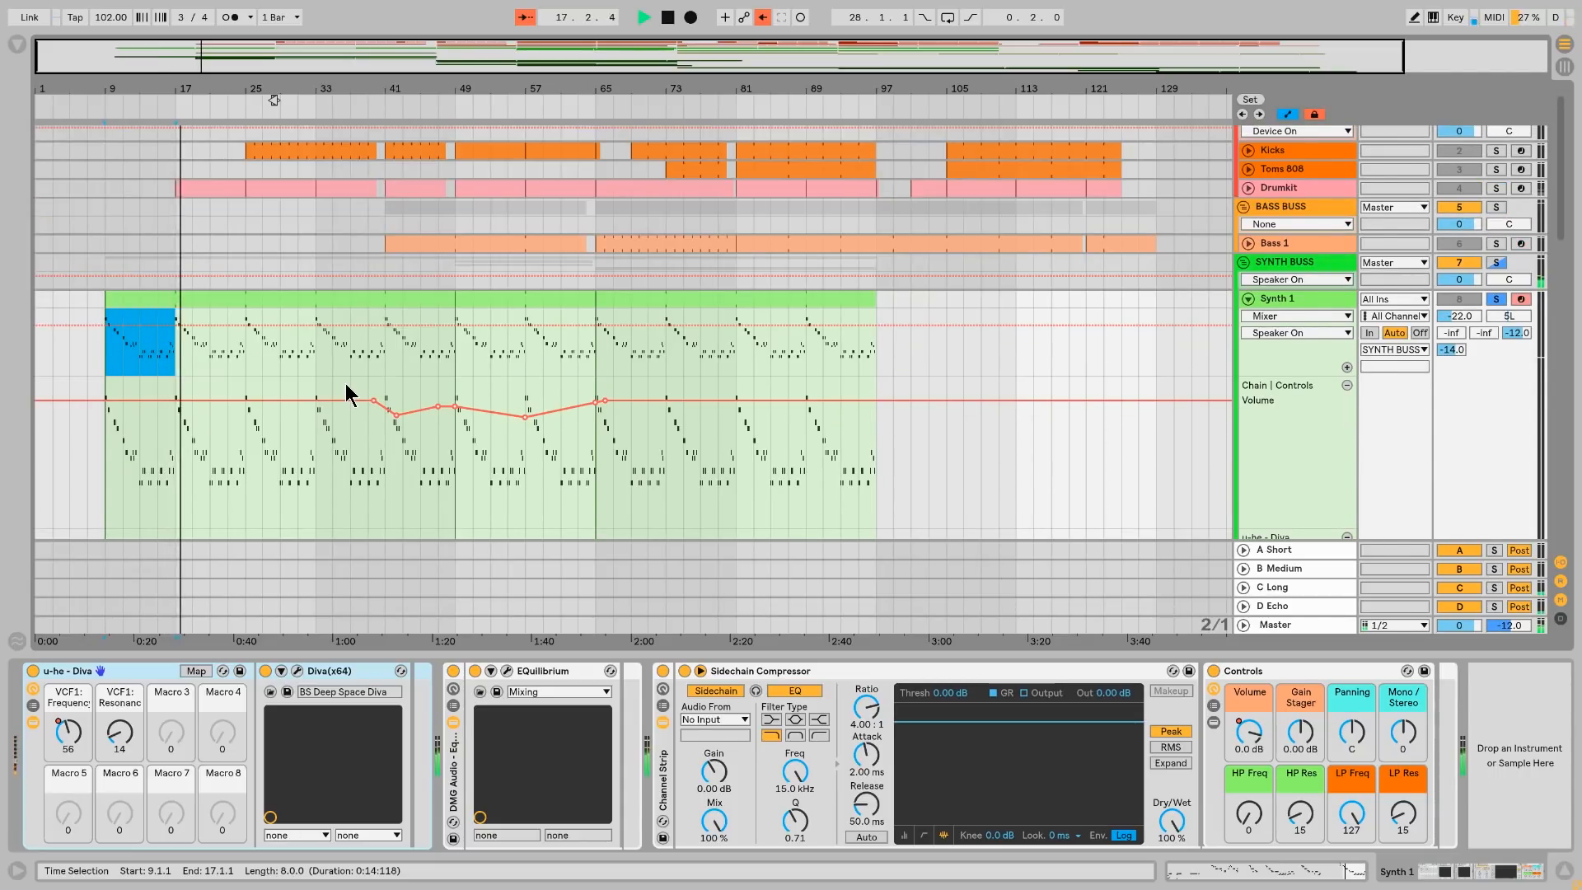
{"action": "scroll", "coordinate": [346, 387], "scroll_direction": "down", "scroll_amount": 12}
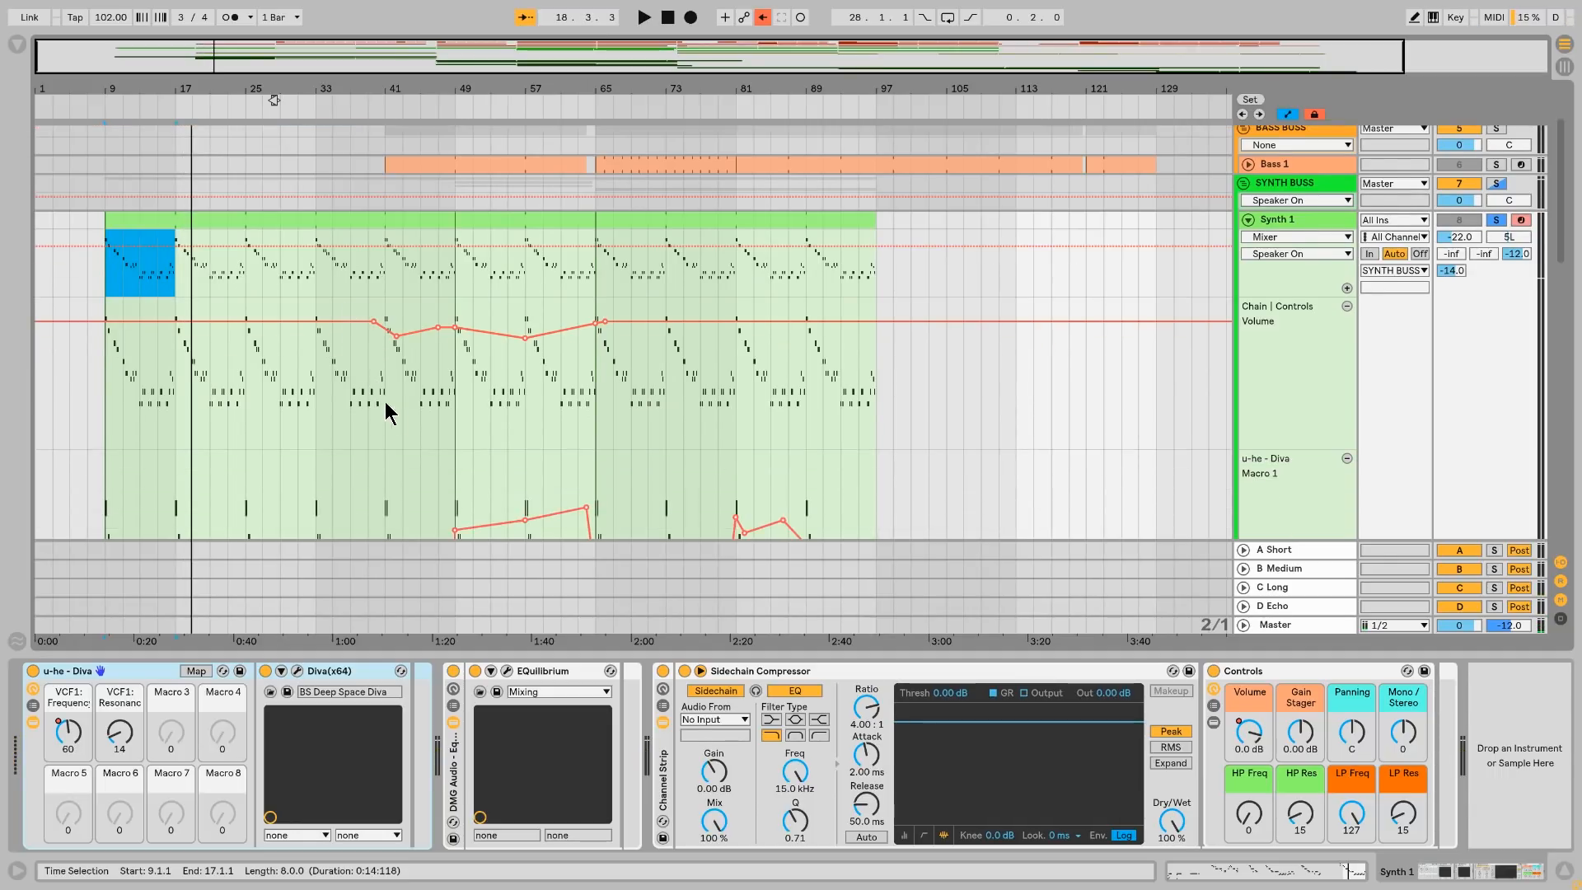
Step: Stop playback and examine the full Diva Macro 1 automation curve on Synth 1
{"action": "key", "text": "space"}
{"action": "scroll", "coordinate": [412, 420], "scroll_direction": "down", "scroll_amount": 15}
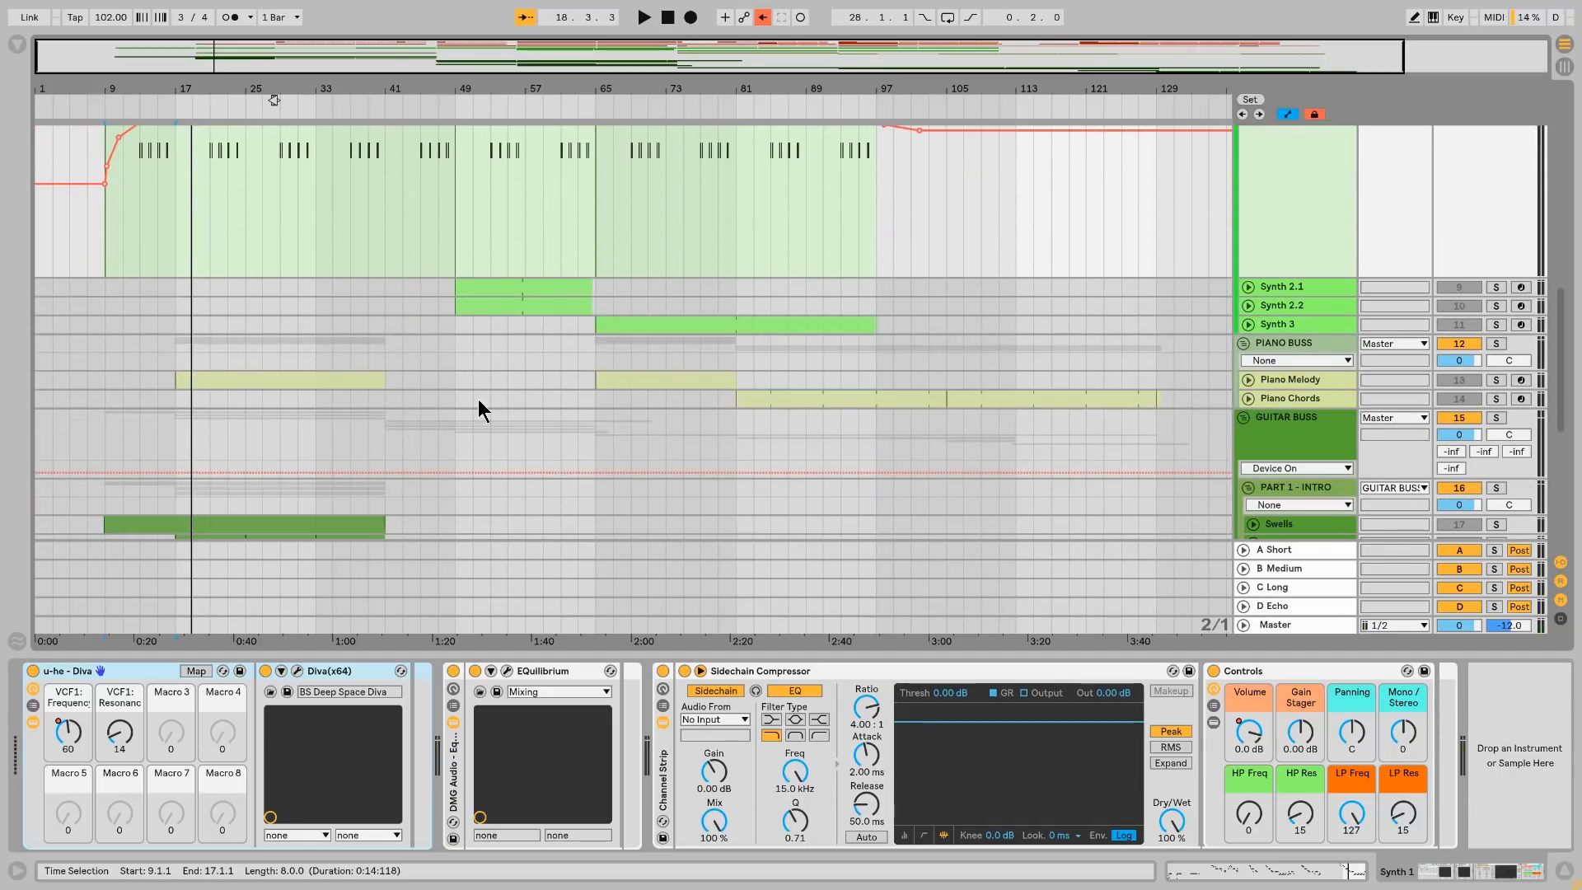
{"action": "scroll", "coordinate": [389, 490], "scroll_direction": "up", "scroll_amount": 15}
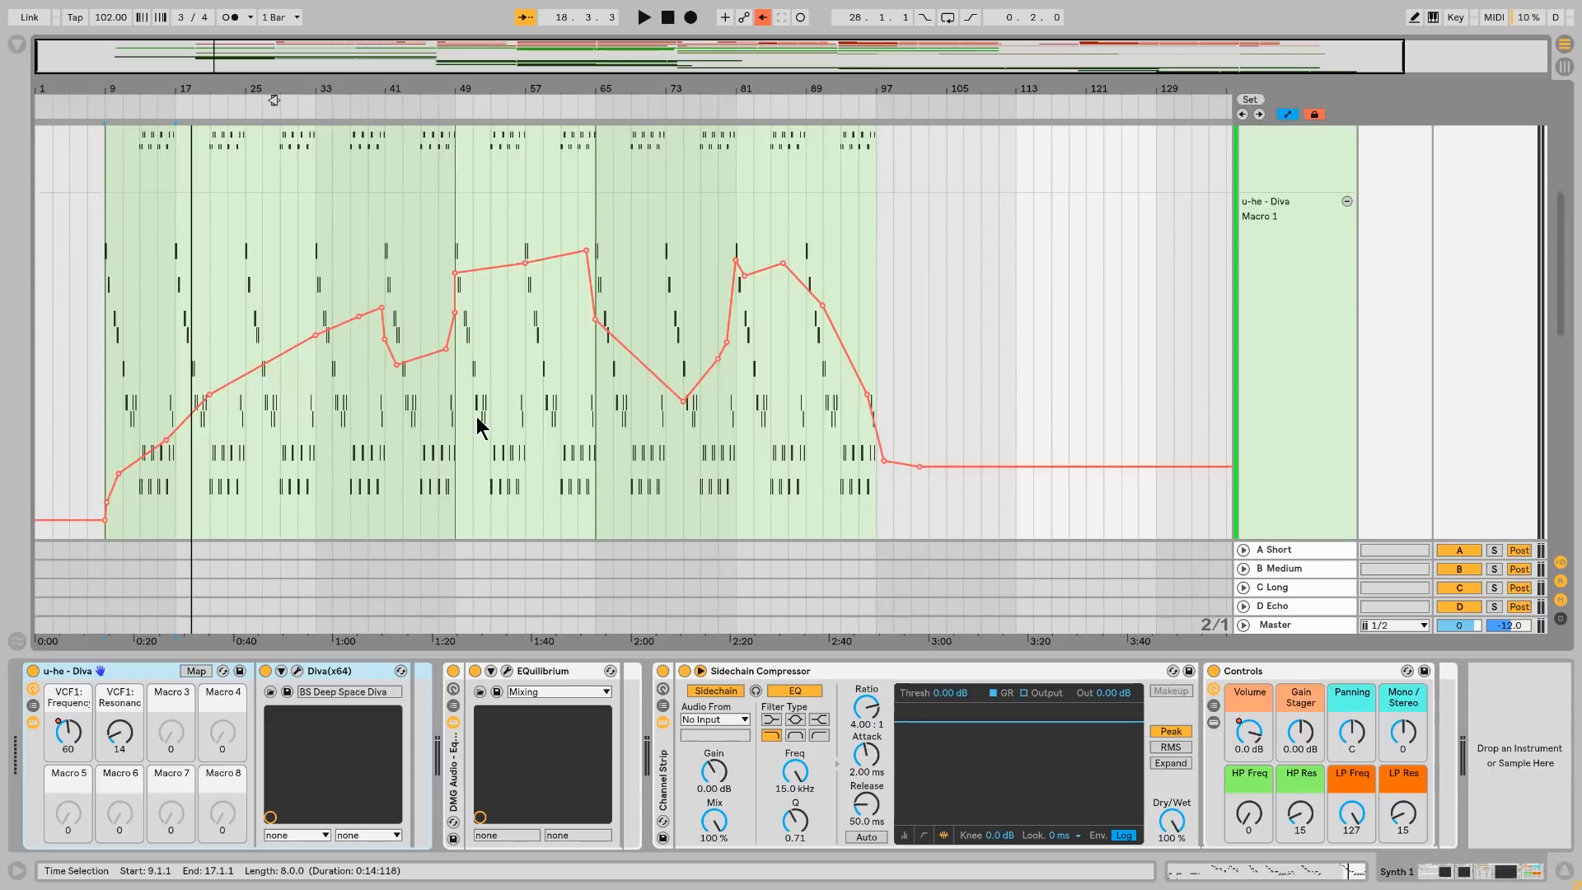
Step: Reduce the height of Synth 1's chain Volume lane and select the Controls Volume automation from bar 41 to 65
{"action": "left_click_drag", "start_coordinate": [1285, 492], "coordinate": [1298, 389]}
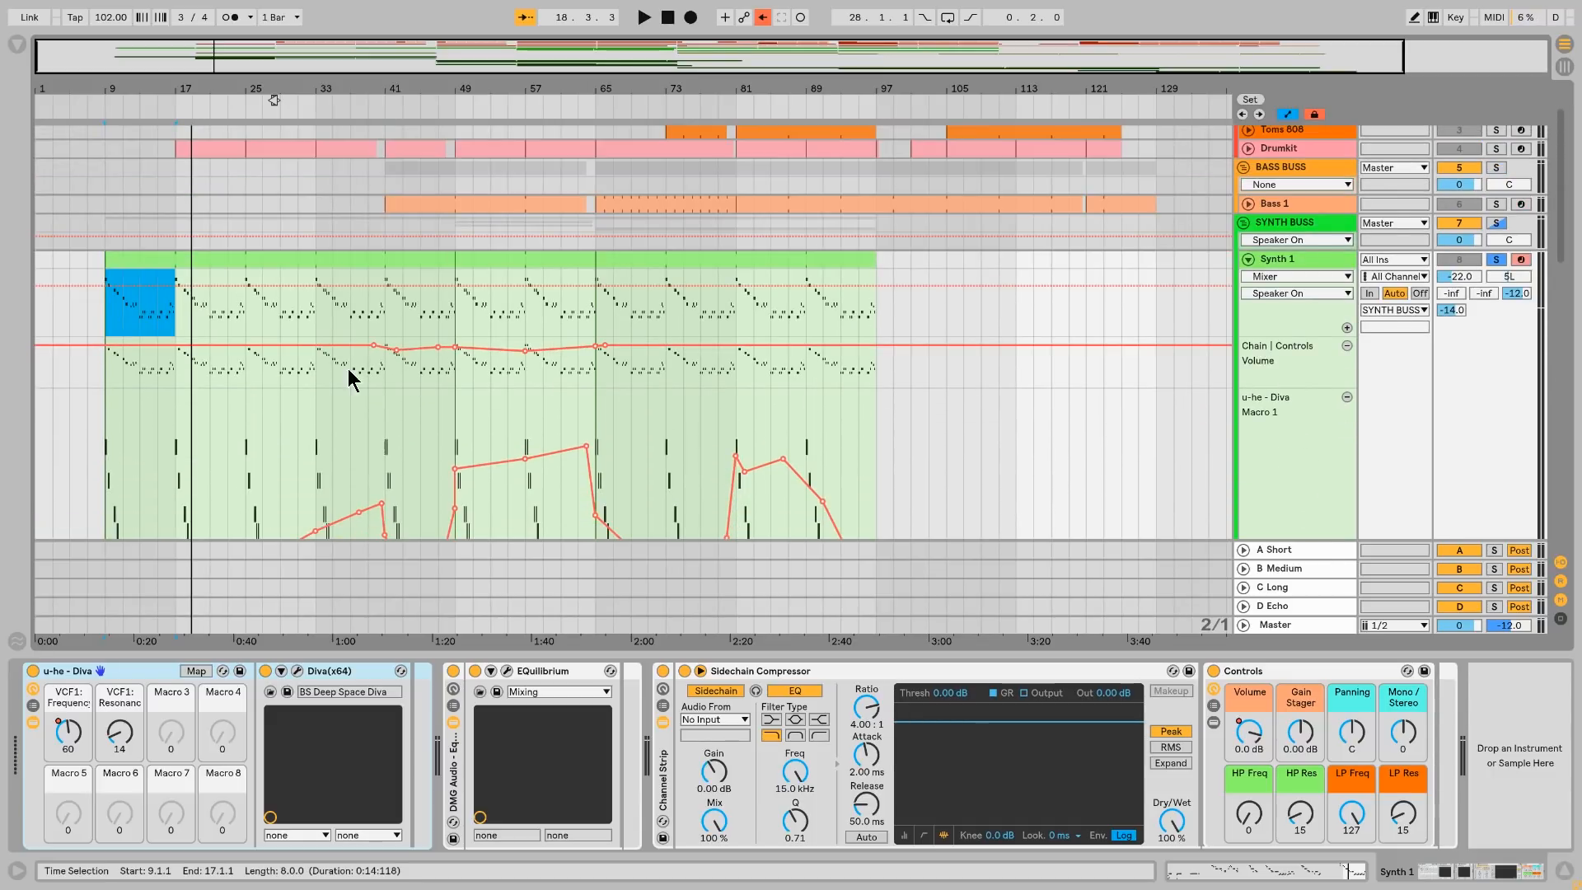
{"action": "left_click", "coordinate": [1243, 733]}
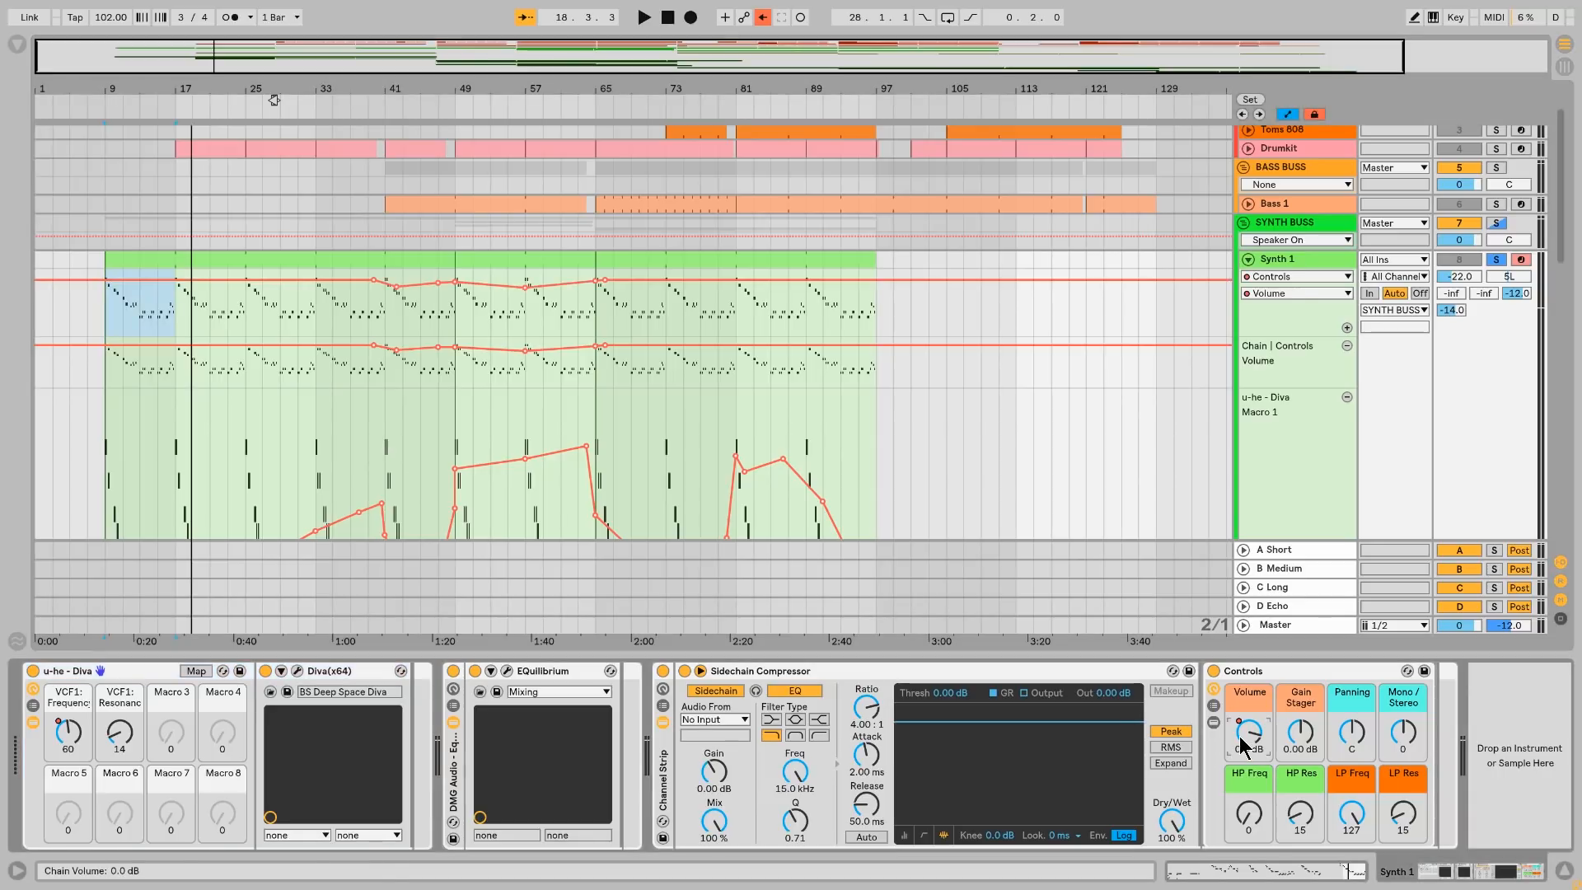
{"action": "left_click_drag", "start_coordinate": [382, 312], "coordinate": [606, 320]}
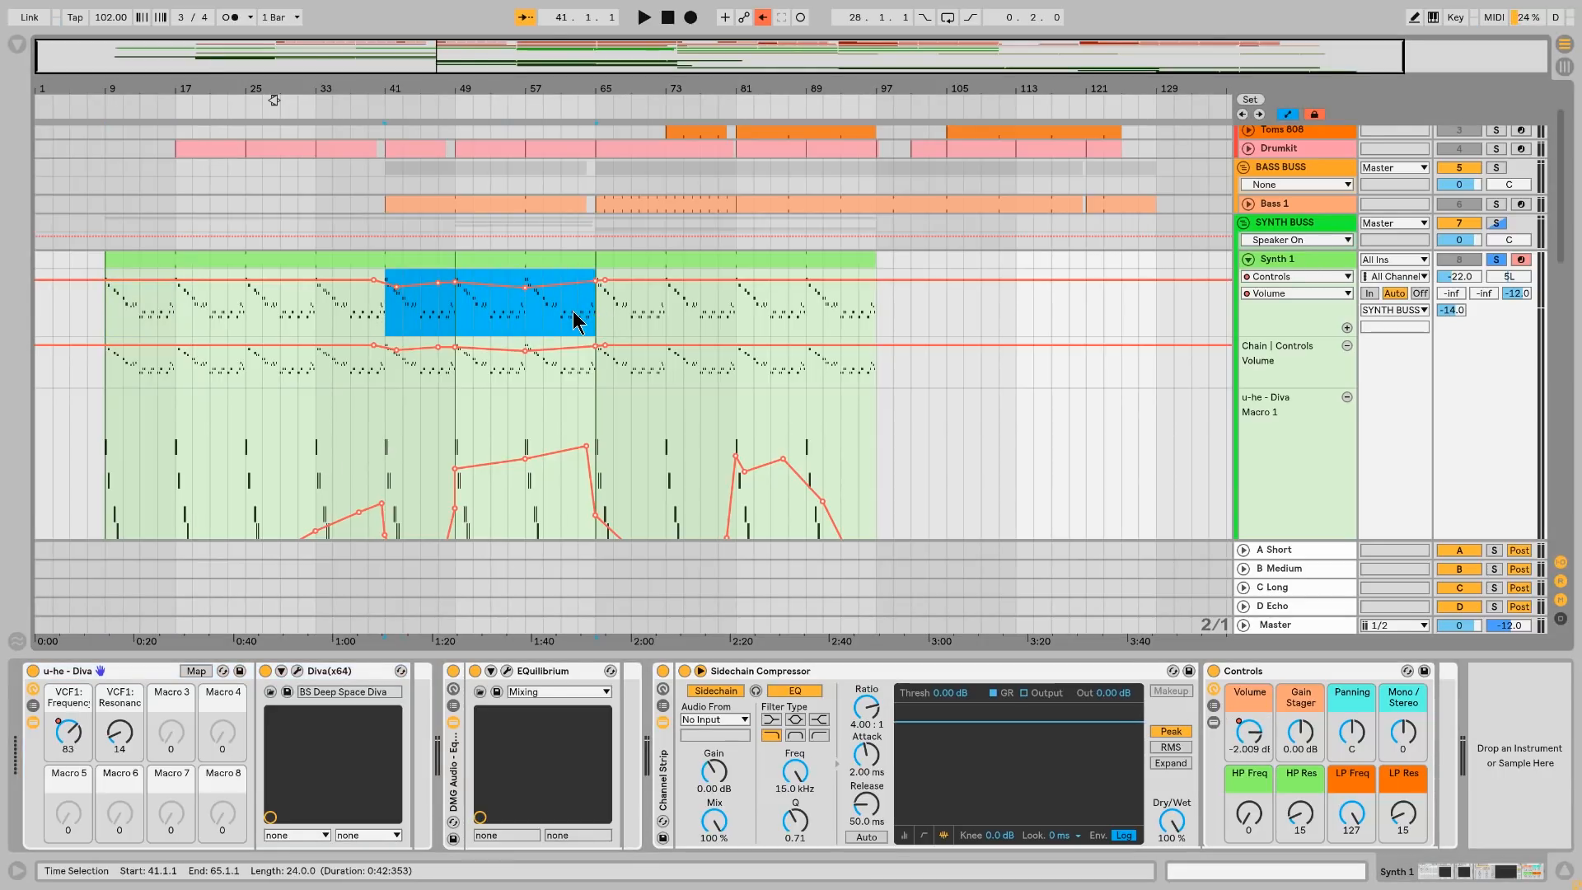
Step: Turn off the Synth 1 solo and listen to the full mix from bar 49, reviewing Synth 1's automation lanes after stopping
{"action": "left_click", "coordinate": [1498, 261]}
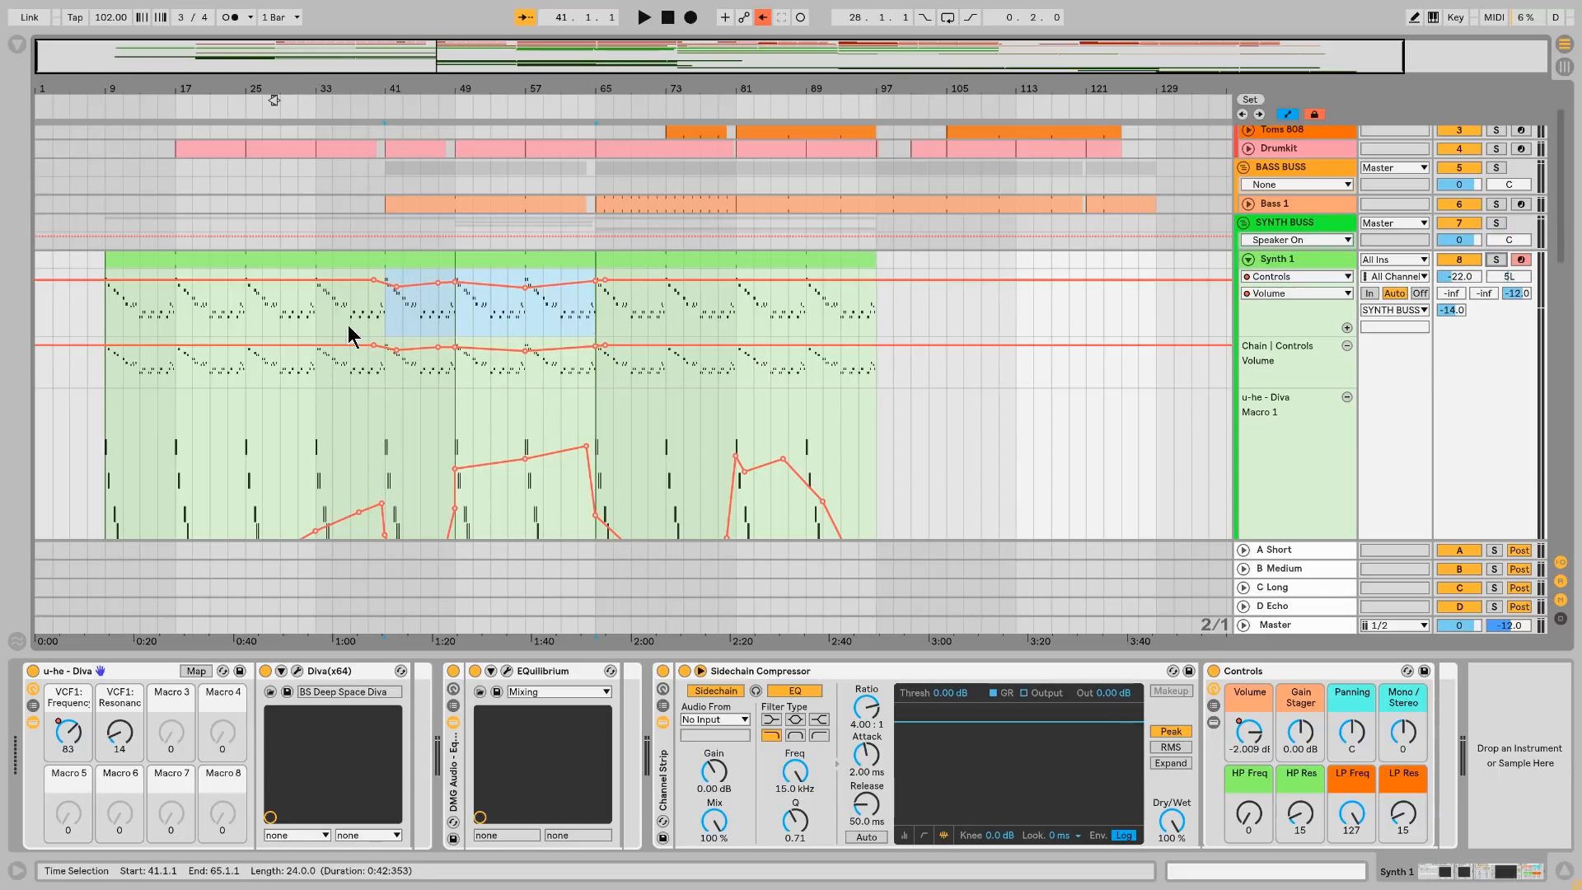
{"action": "left_click", "coordinate": [457, 321]}
{"action": "key", "text": "space"}
{"action": "left_click", "coordinate": [454, 112]}
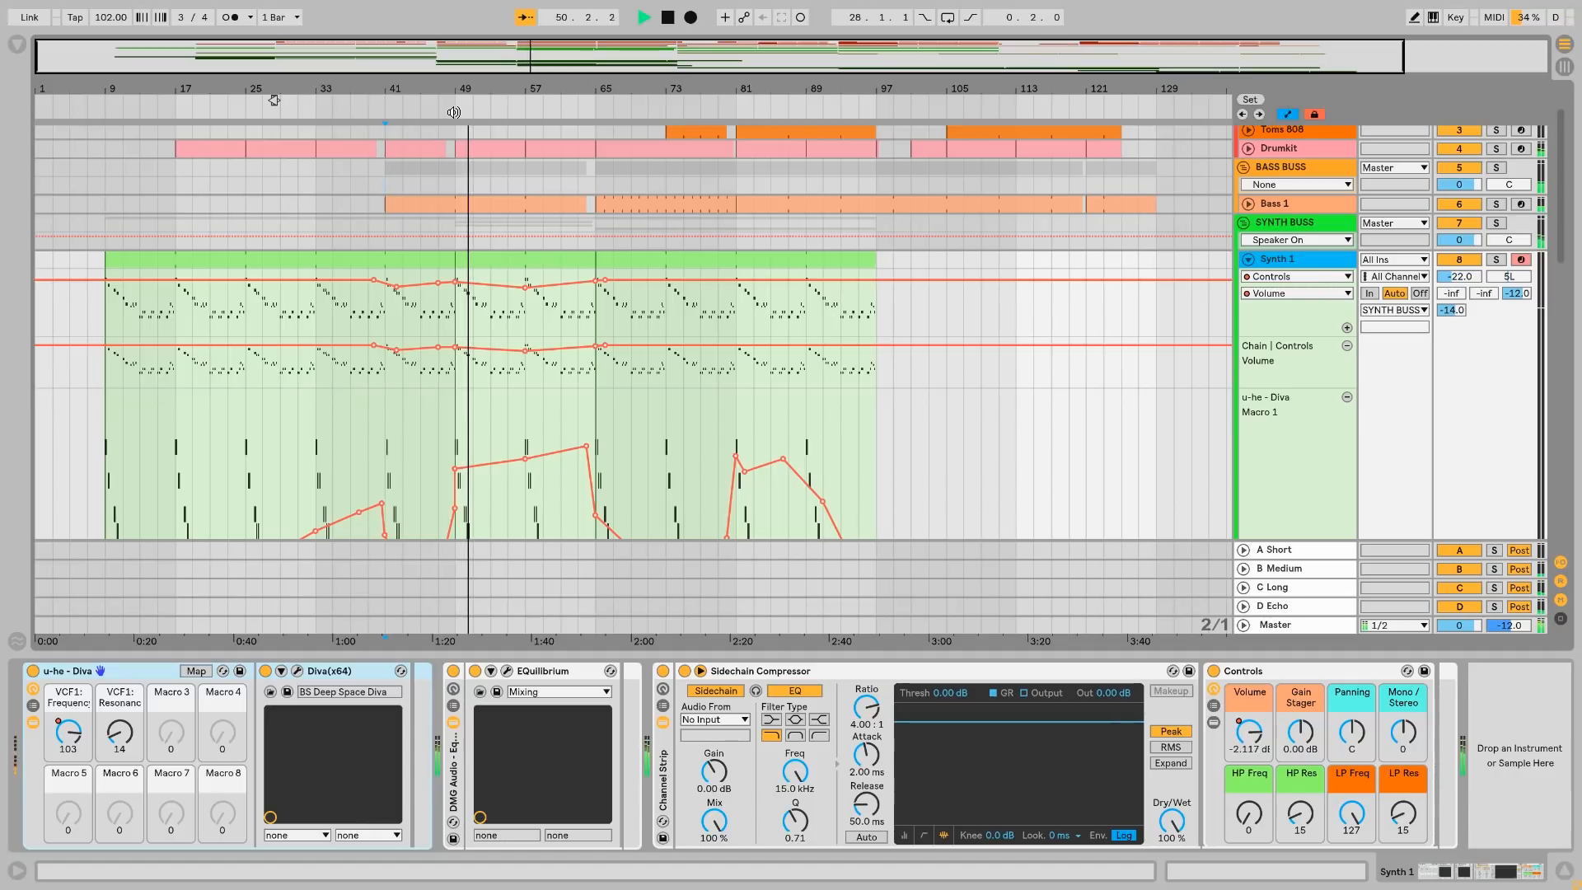
{"action": "key", "text": "space"}
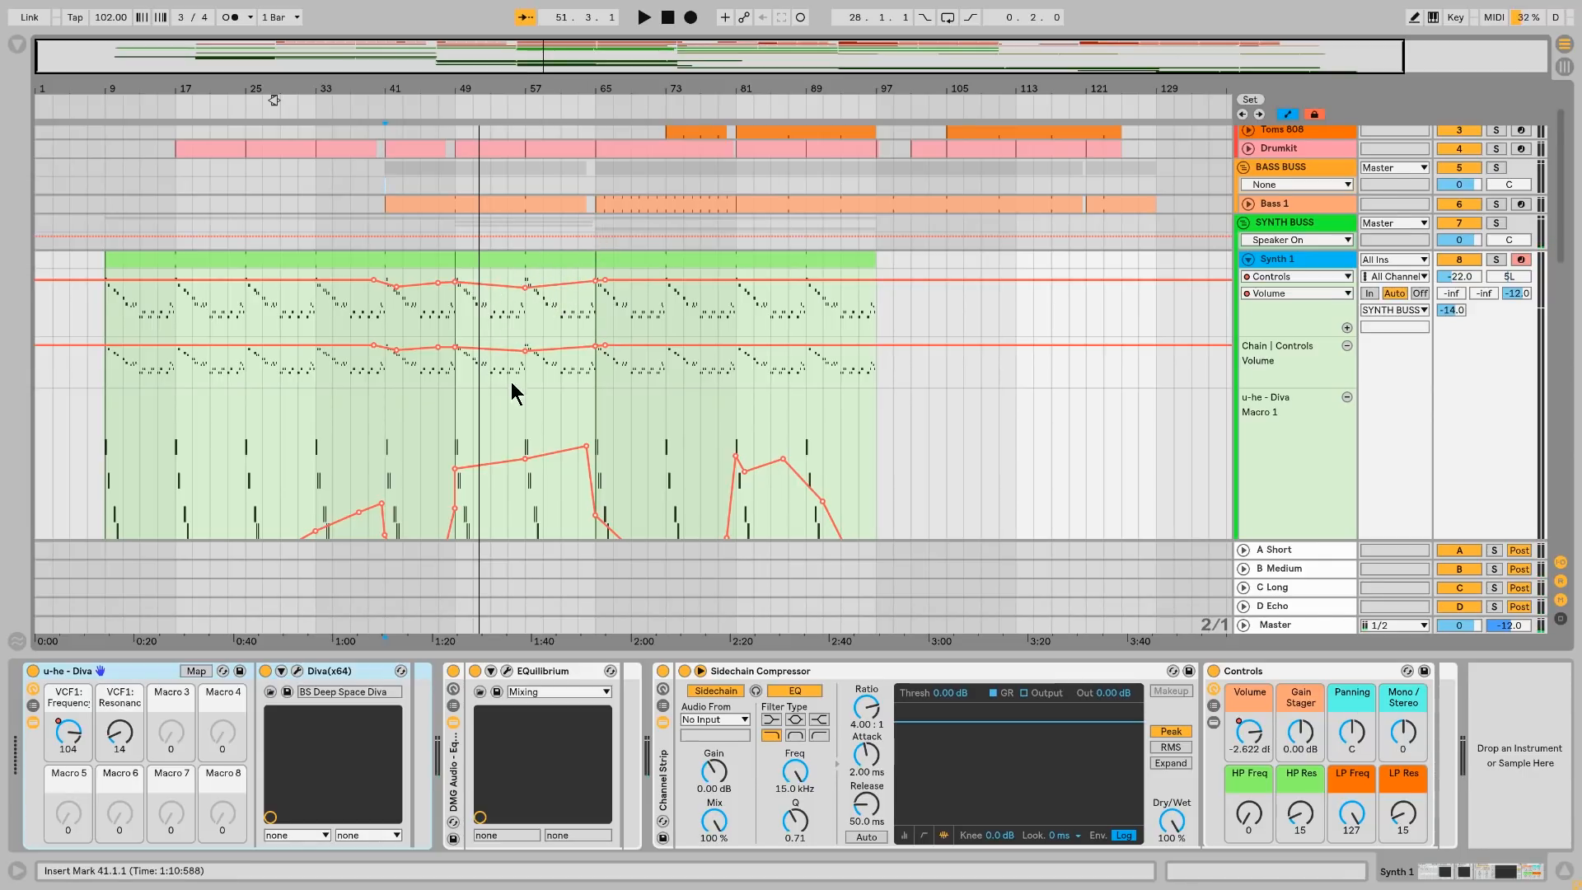
{"action": "scroll", "coordinate": [511, 382], "scroll_direction": "down", "scroll_amount": 3}
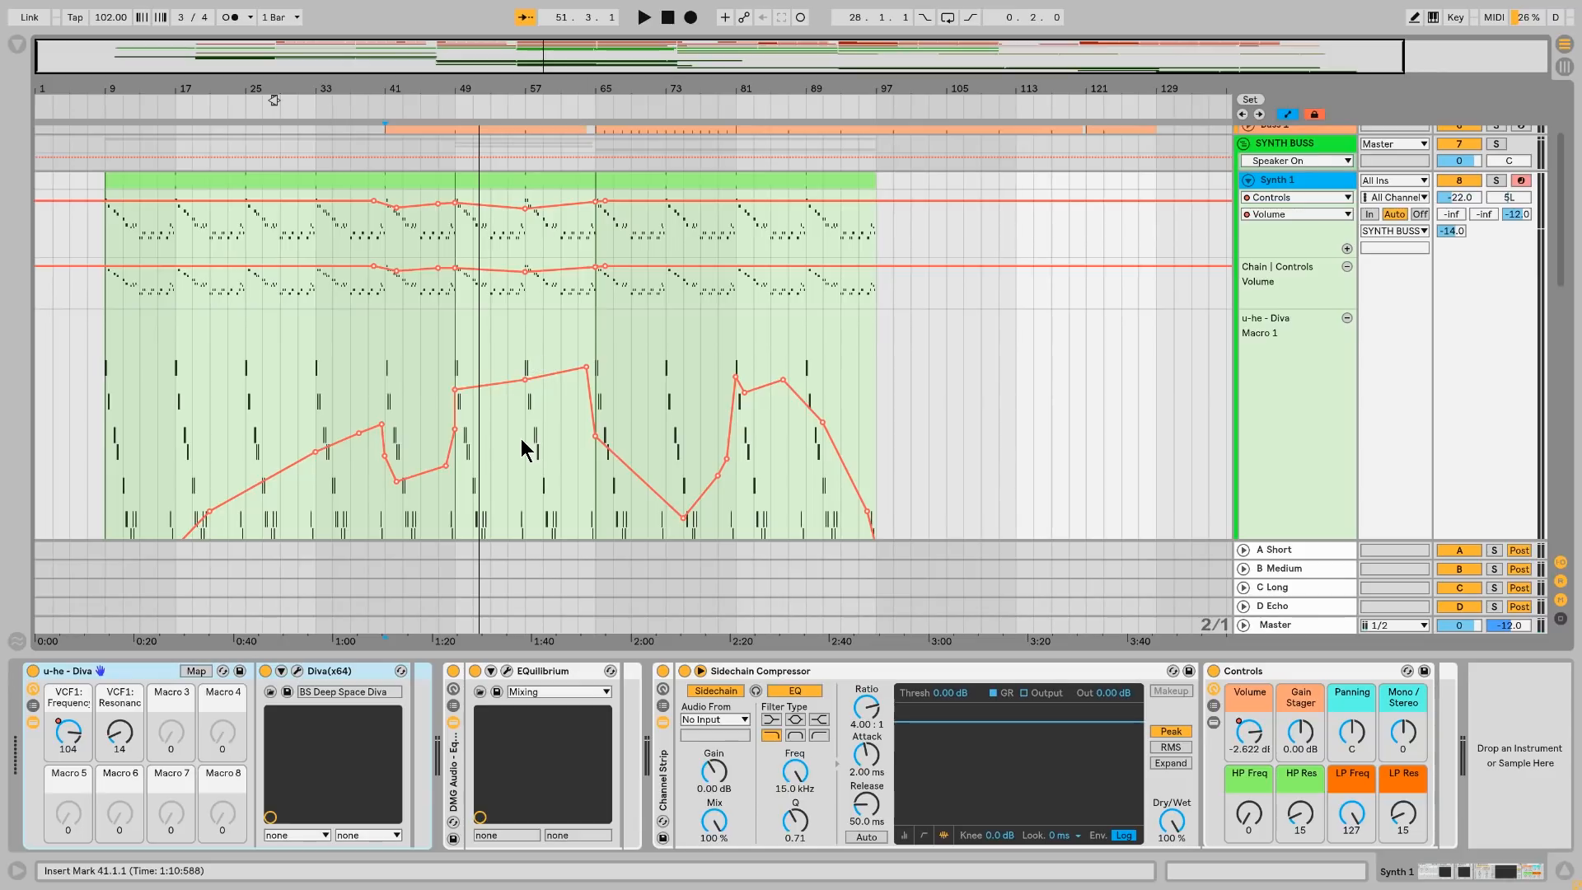
{"action": "scroll", "coordinate": [997, 345], "scroll_direction": "up", "scroll_amount": 5}
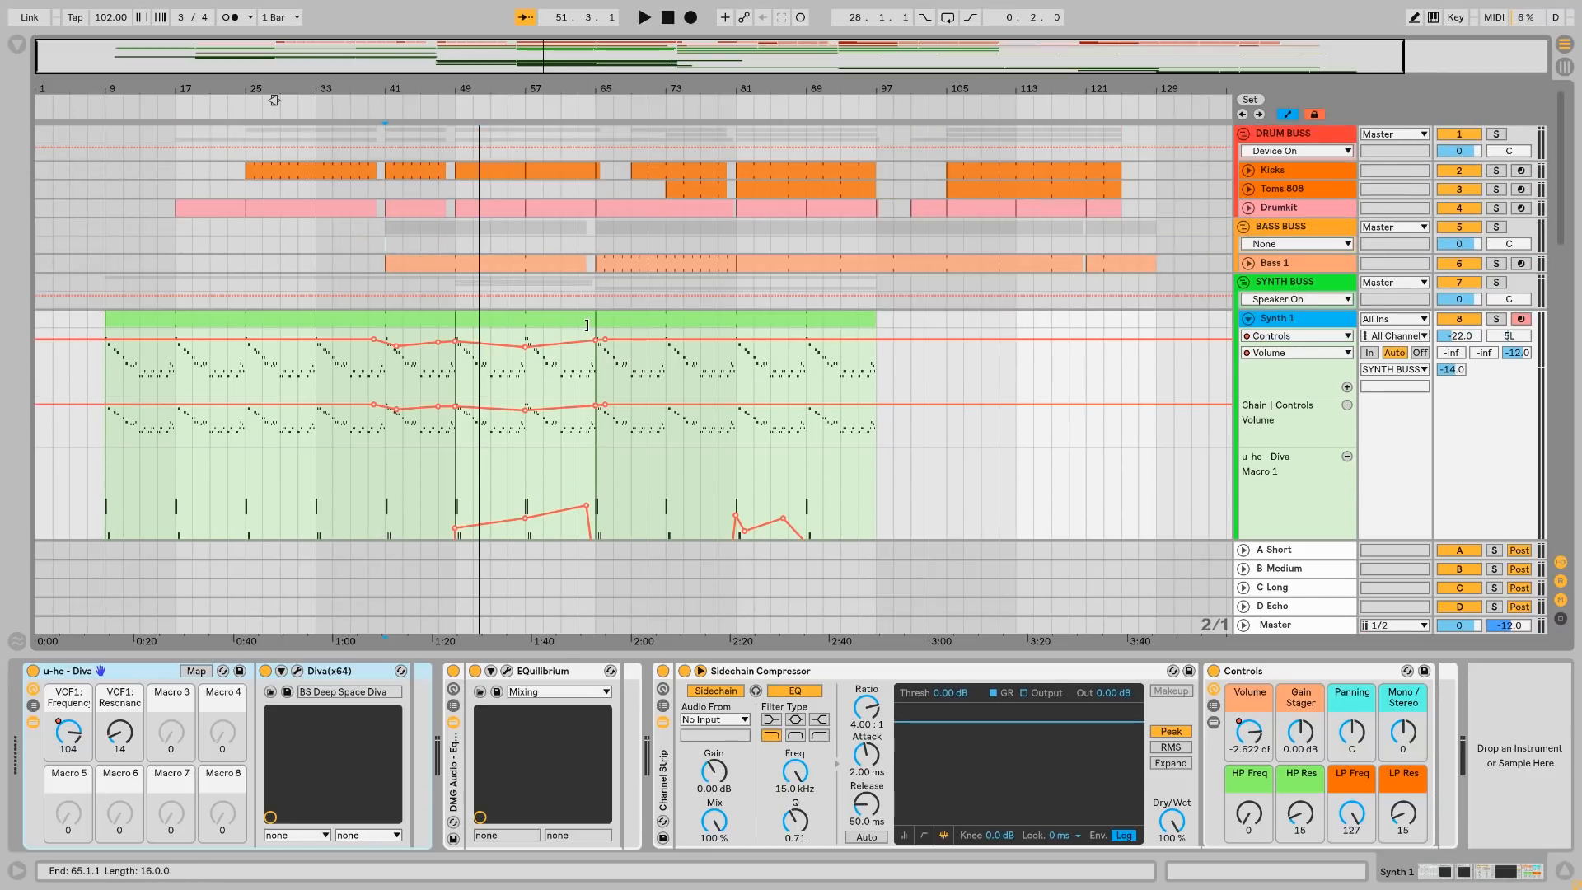
Step: Collapse the Synth 1 track and unfold the Synth 2.1 and Synth 2.2 tracks
{"action": "scroll", "coordinate": [581, 362], "scroll_direction": "down", "scroll_amount": 7}
{"action": "scroll", "coordinate": [848, 357], "scroll_direction": "up", "scroll_amount": 3}
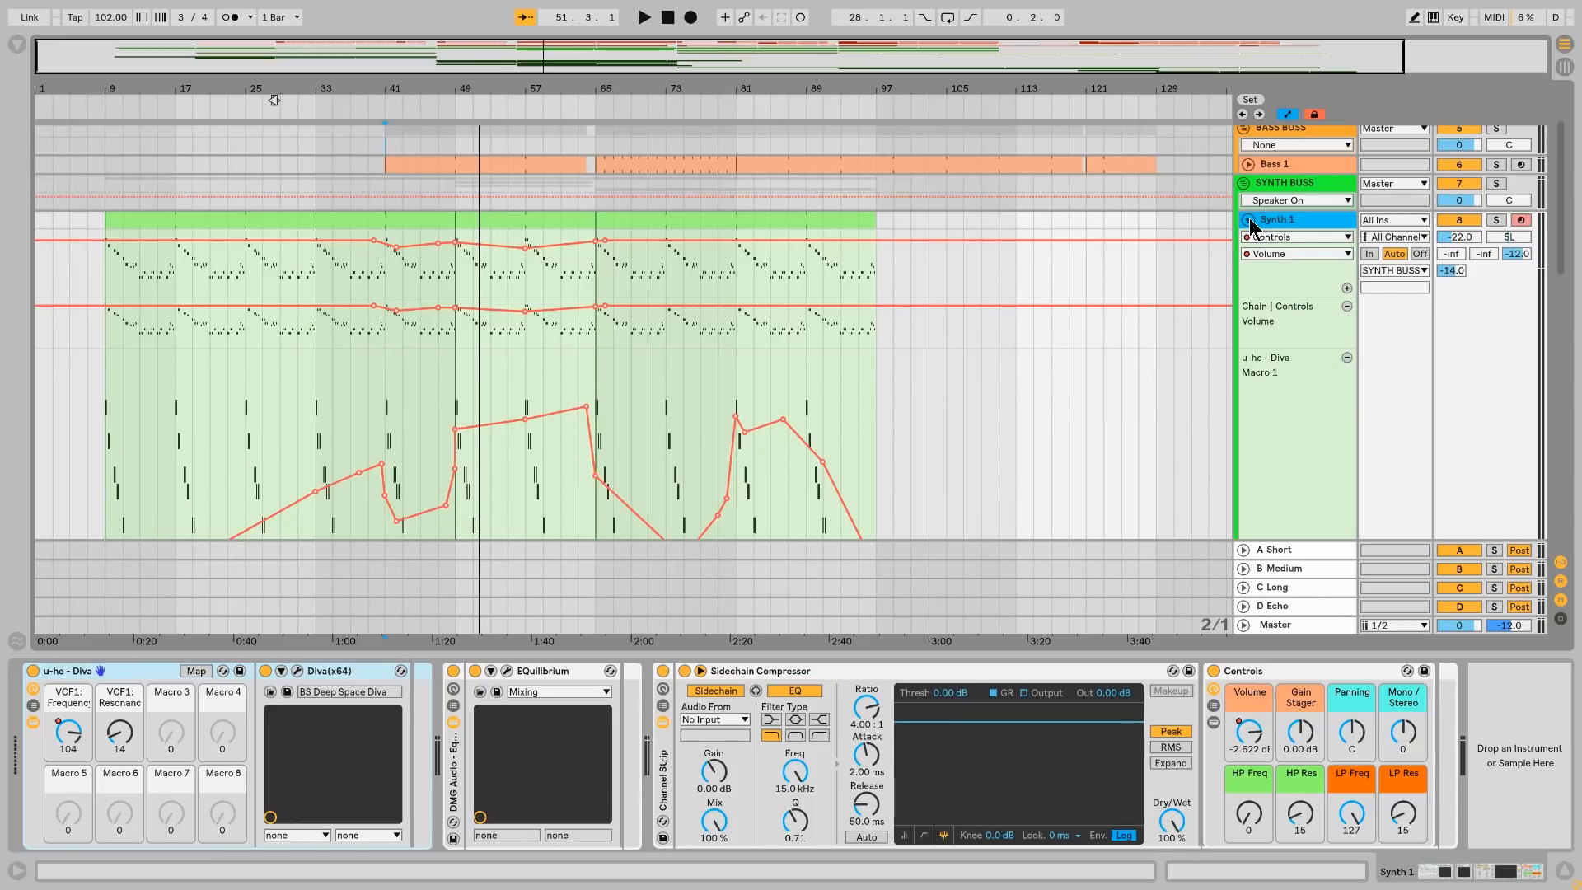
{"action": "left_click", "coordinate": [1248, 220]}
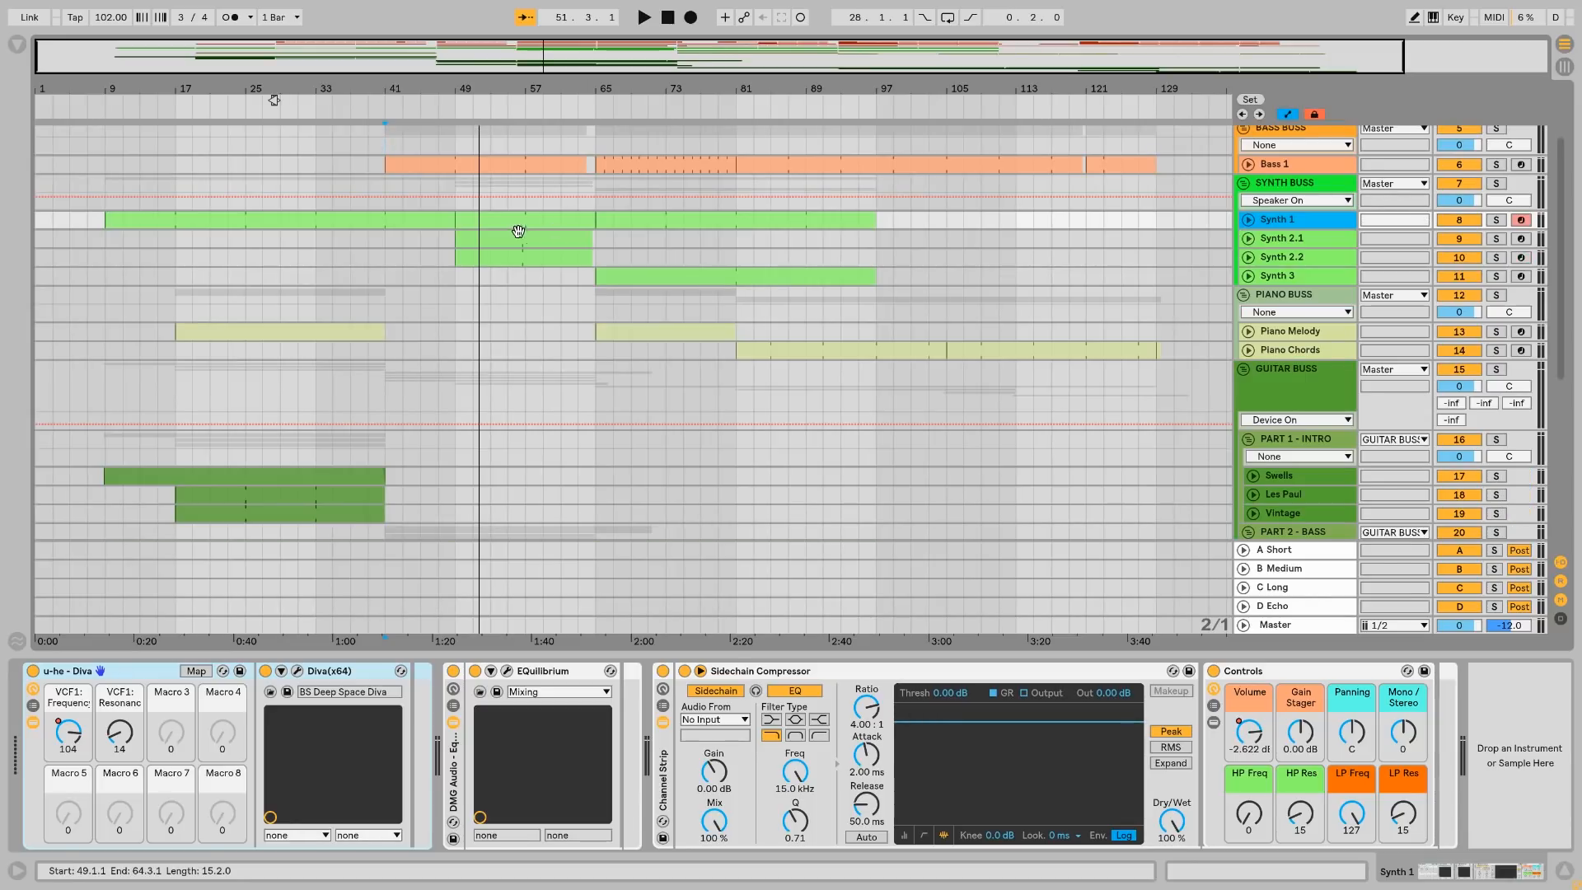
{"action": "left_click", "coordinate": [1248, 239]}
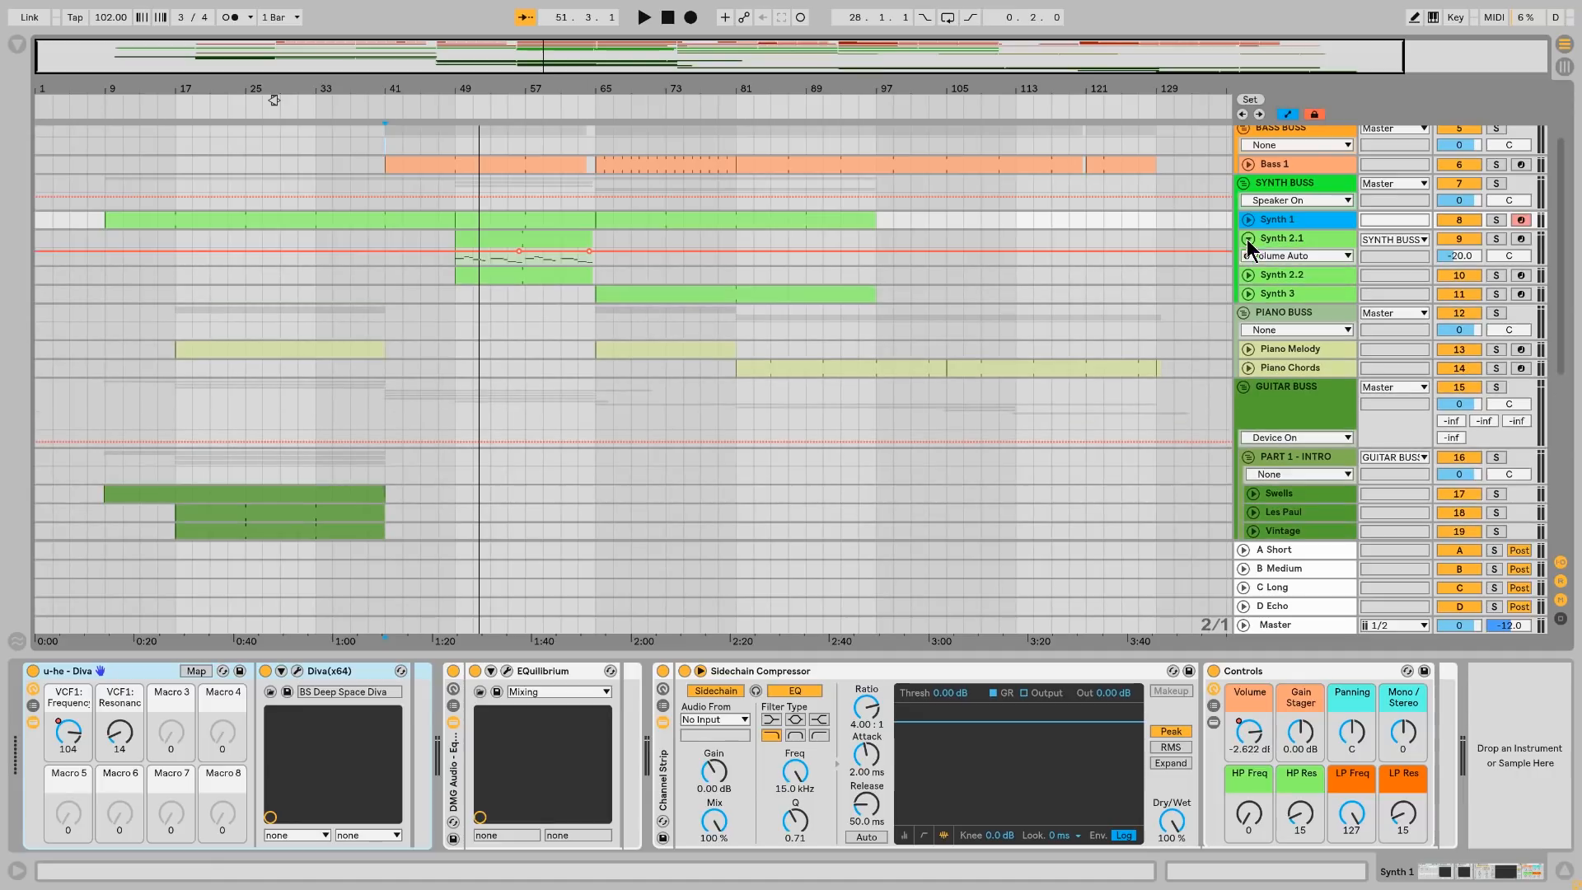
{"action": "left_click", "coordinate": [1248, 275]}
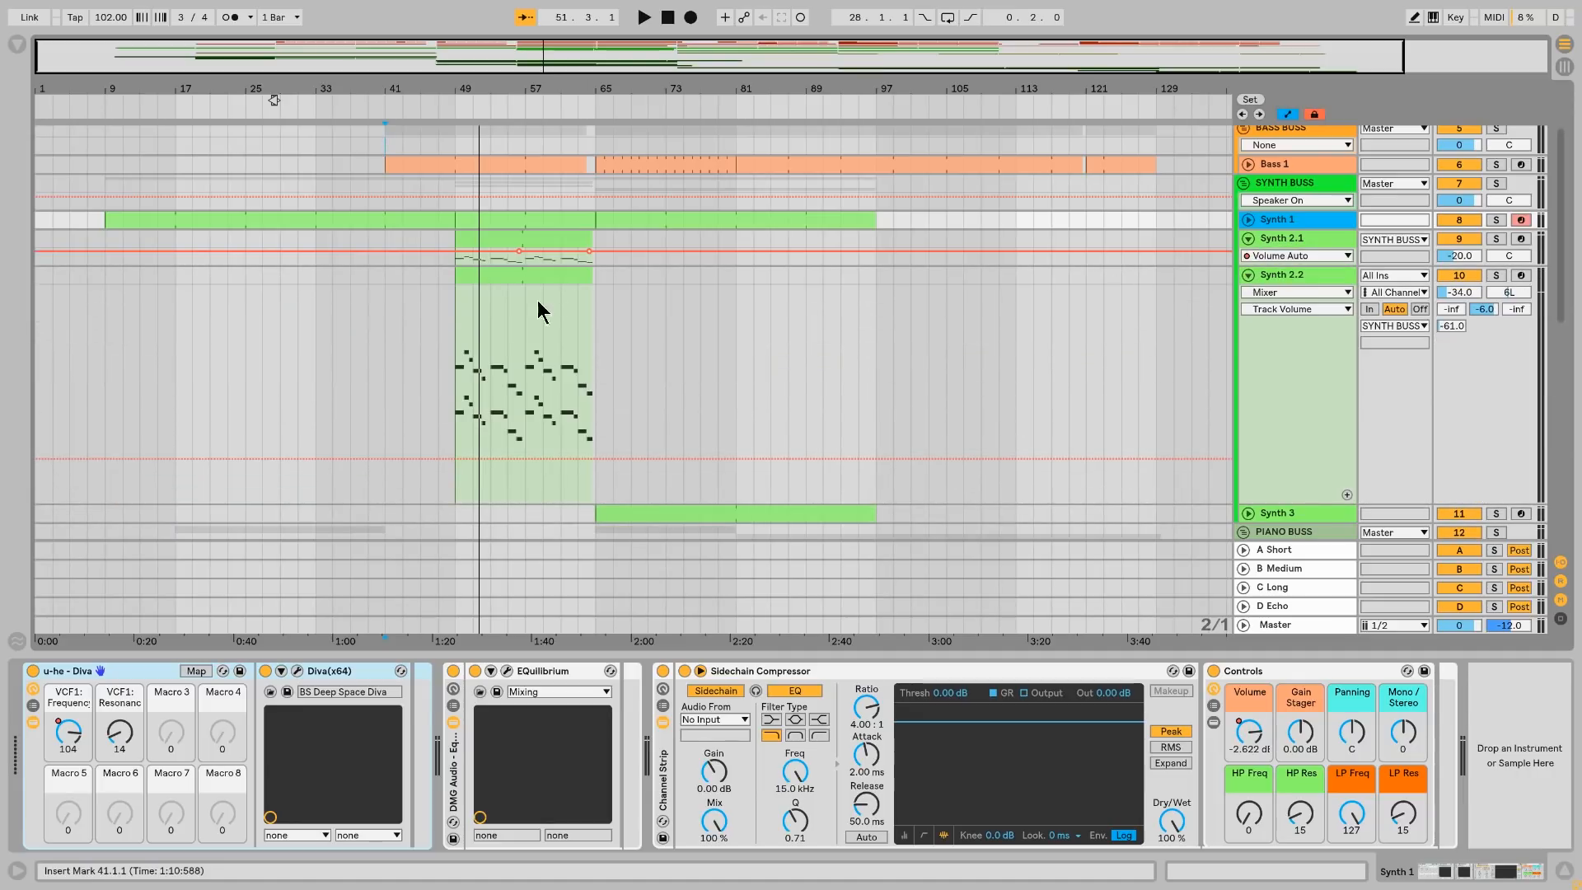
Step: Solo Synth 2.1 and play it from bar 49
{"action": "left_click", "coordinate": [459, 257]}
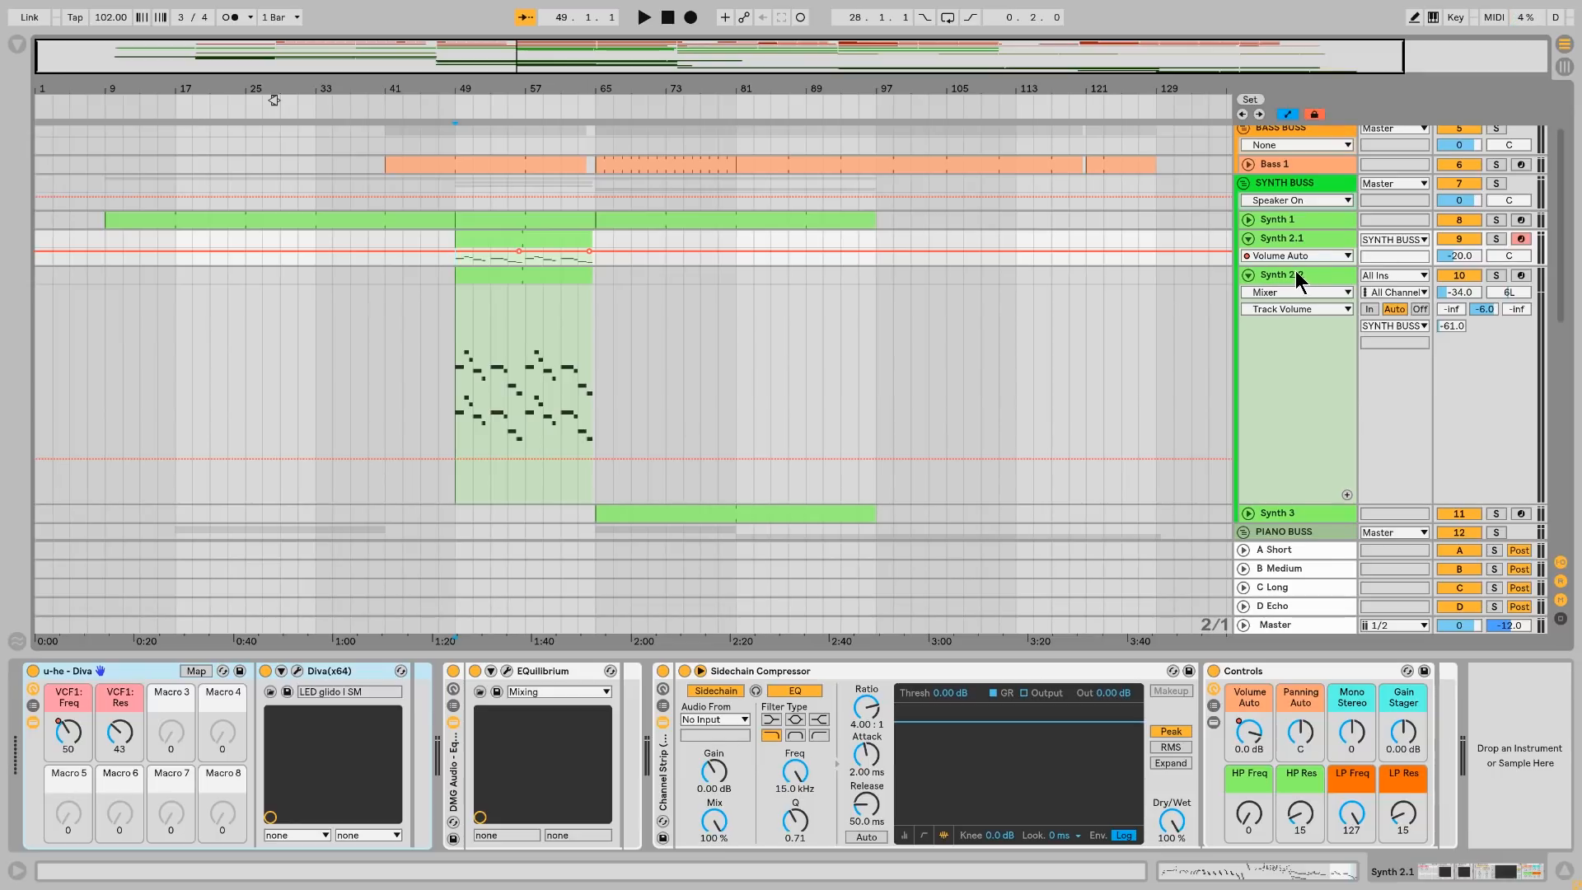
{"action": "left_click", "coordinate": [1497, 241]}
{"action": "key", "text": "space"}
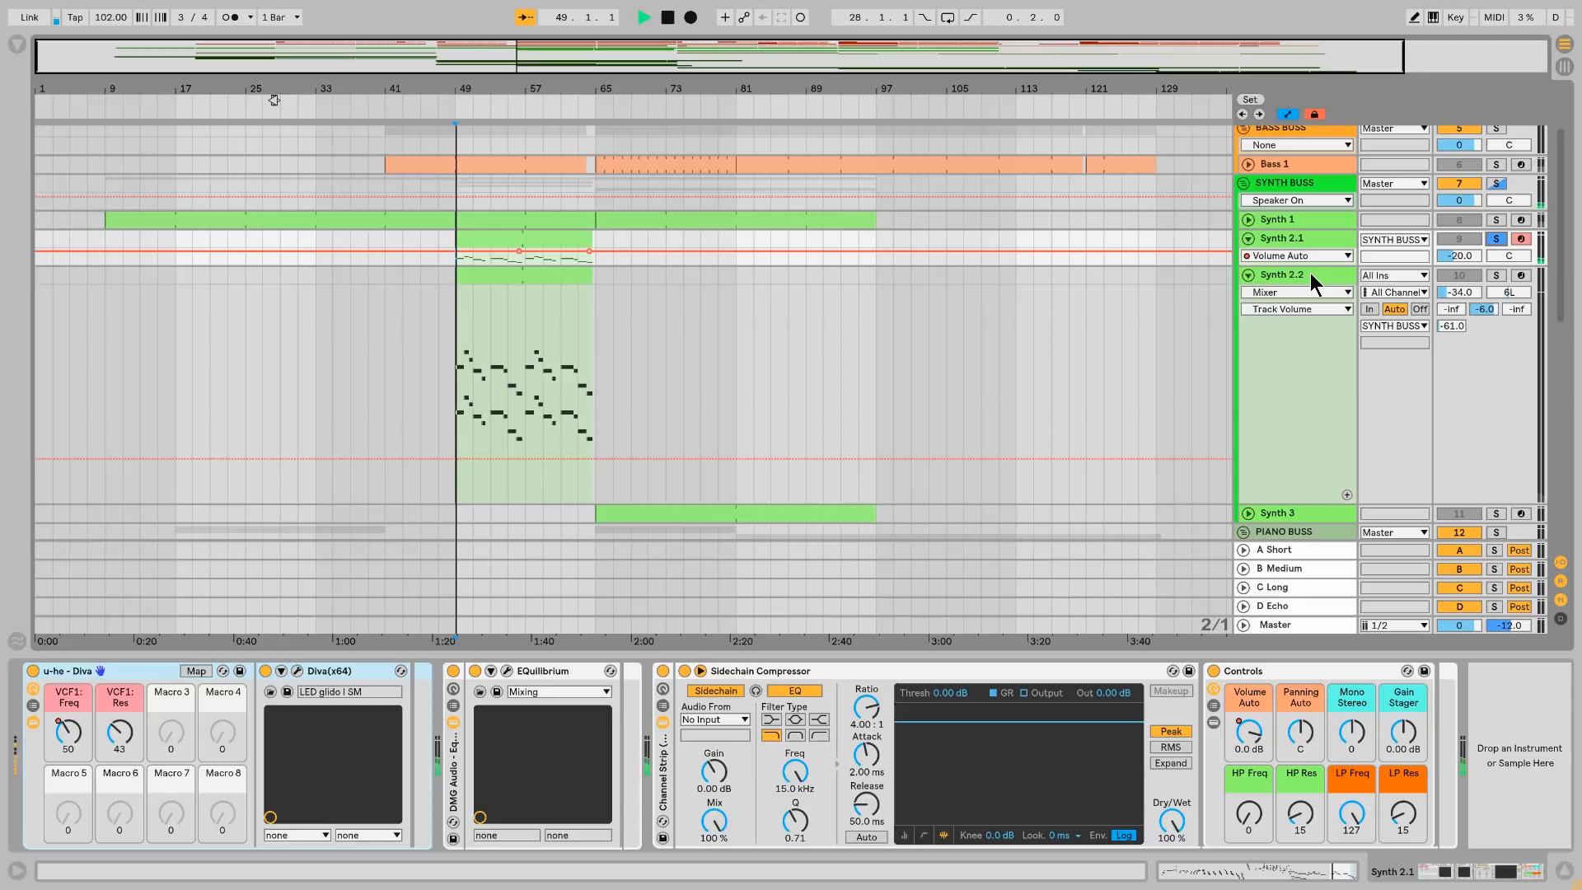
Step: Inspect Synth 2.1's Diva plug-in settings during playback, close the plug-in, select Synth 2.2 and stop playback
{"action": "left_click", "coordinate": [1314, 235]}
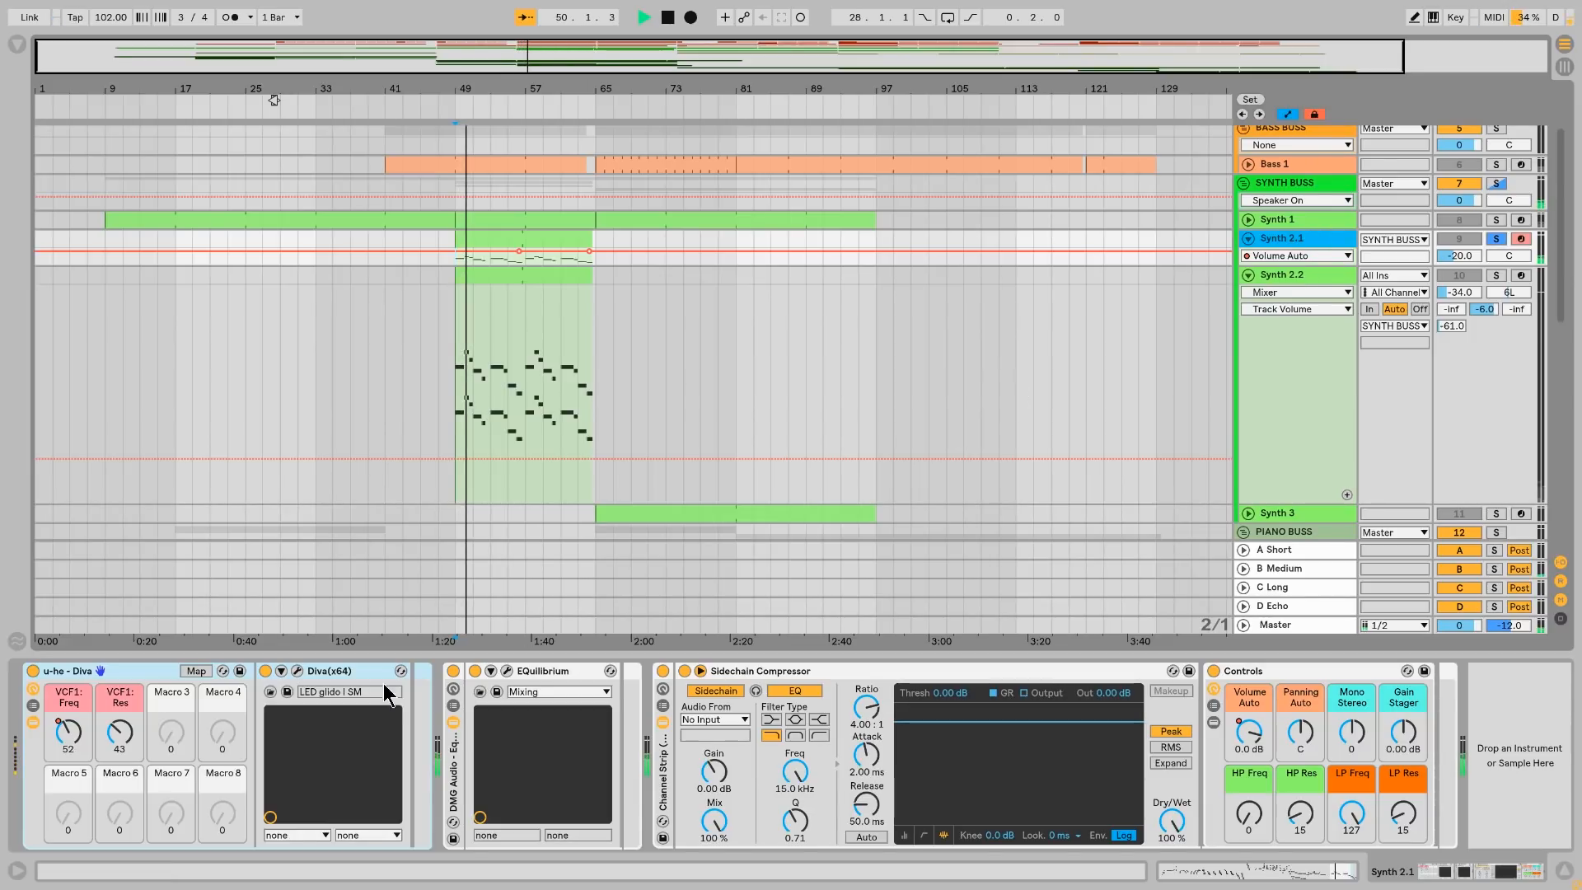
{"action": "left_click", "coordinate": [298, 670]}
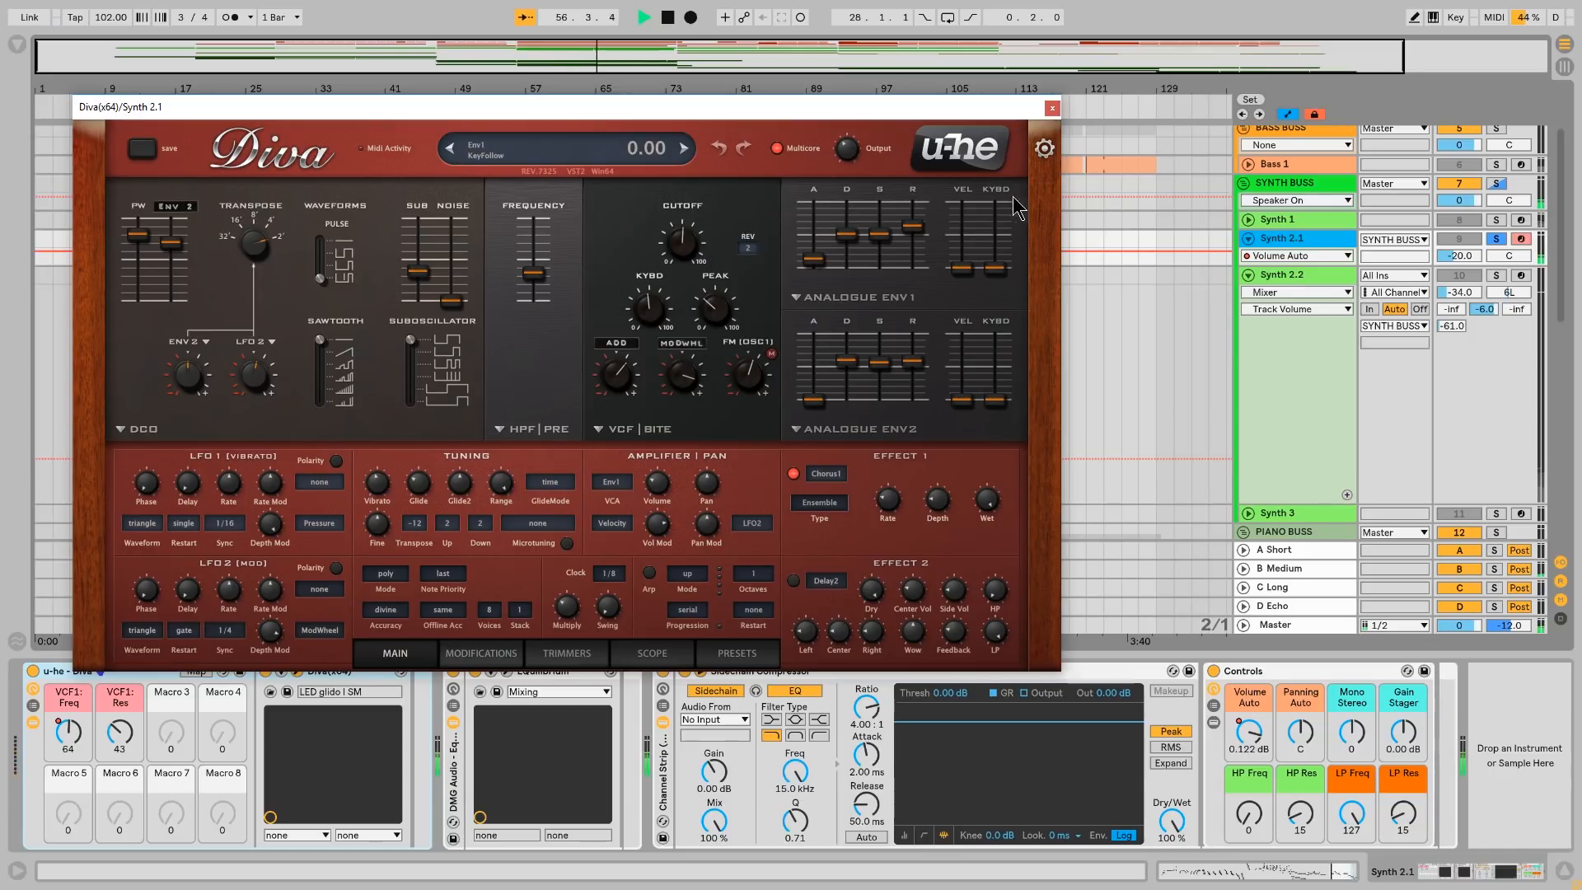
{"action": "left_click", "coordinate": [1052, 108]}
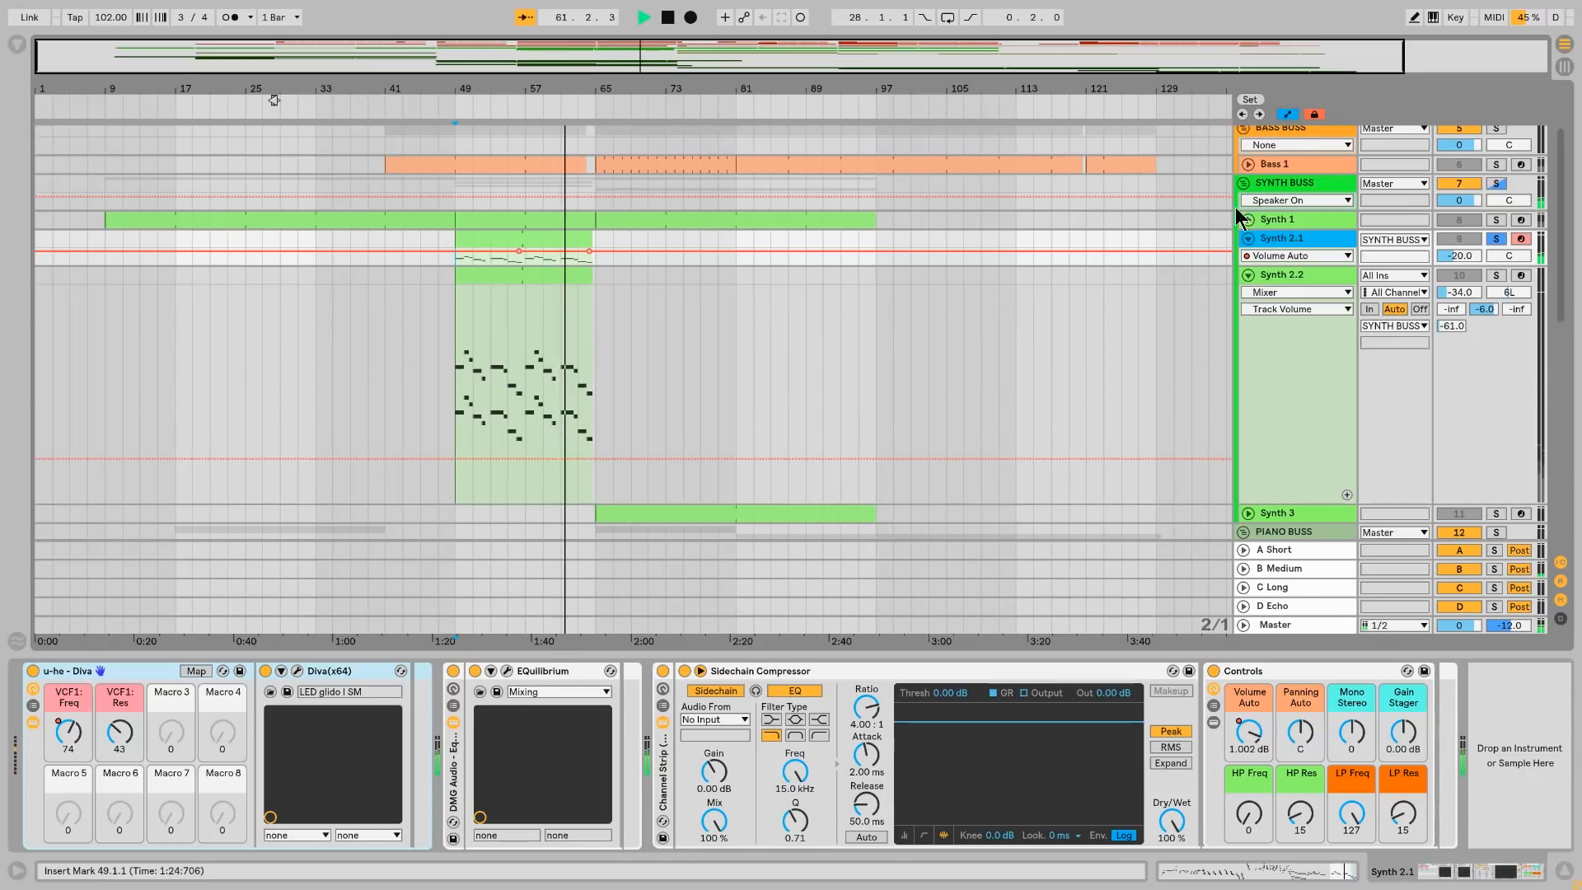
{"action": "left_click", "coordinate": [1300, 282]}
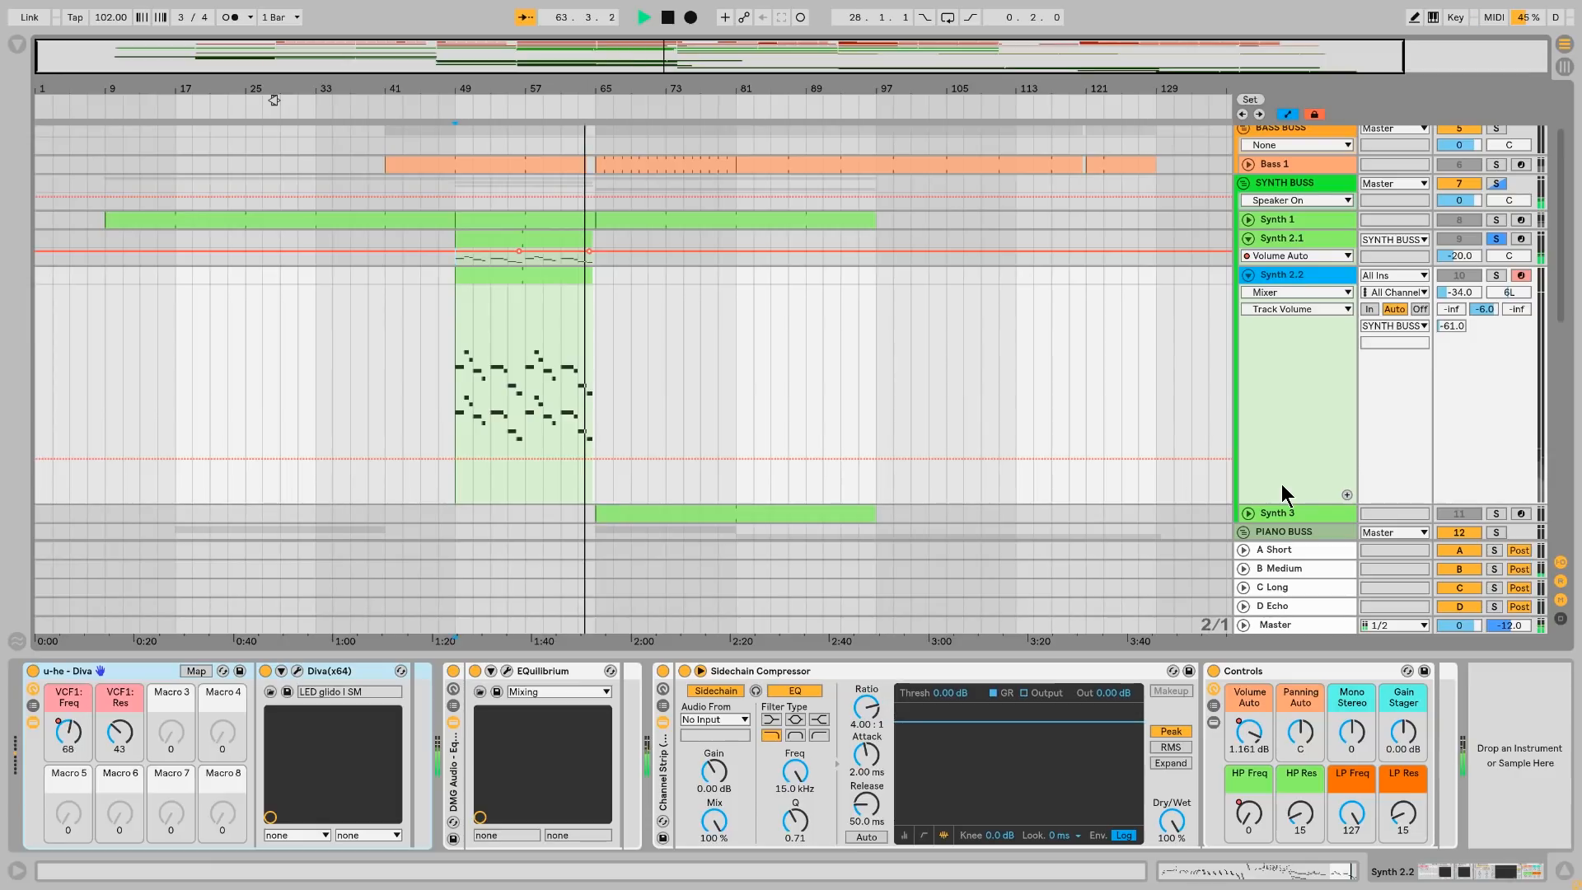
{"action": "key", "text": "space"}
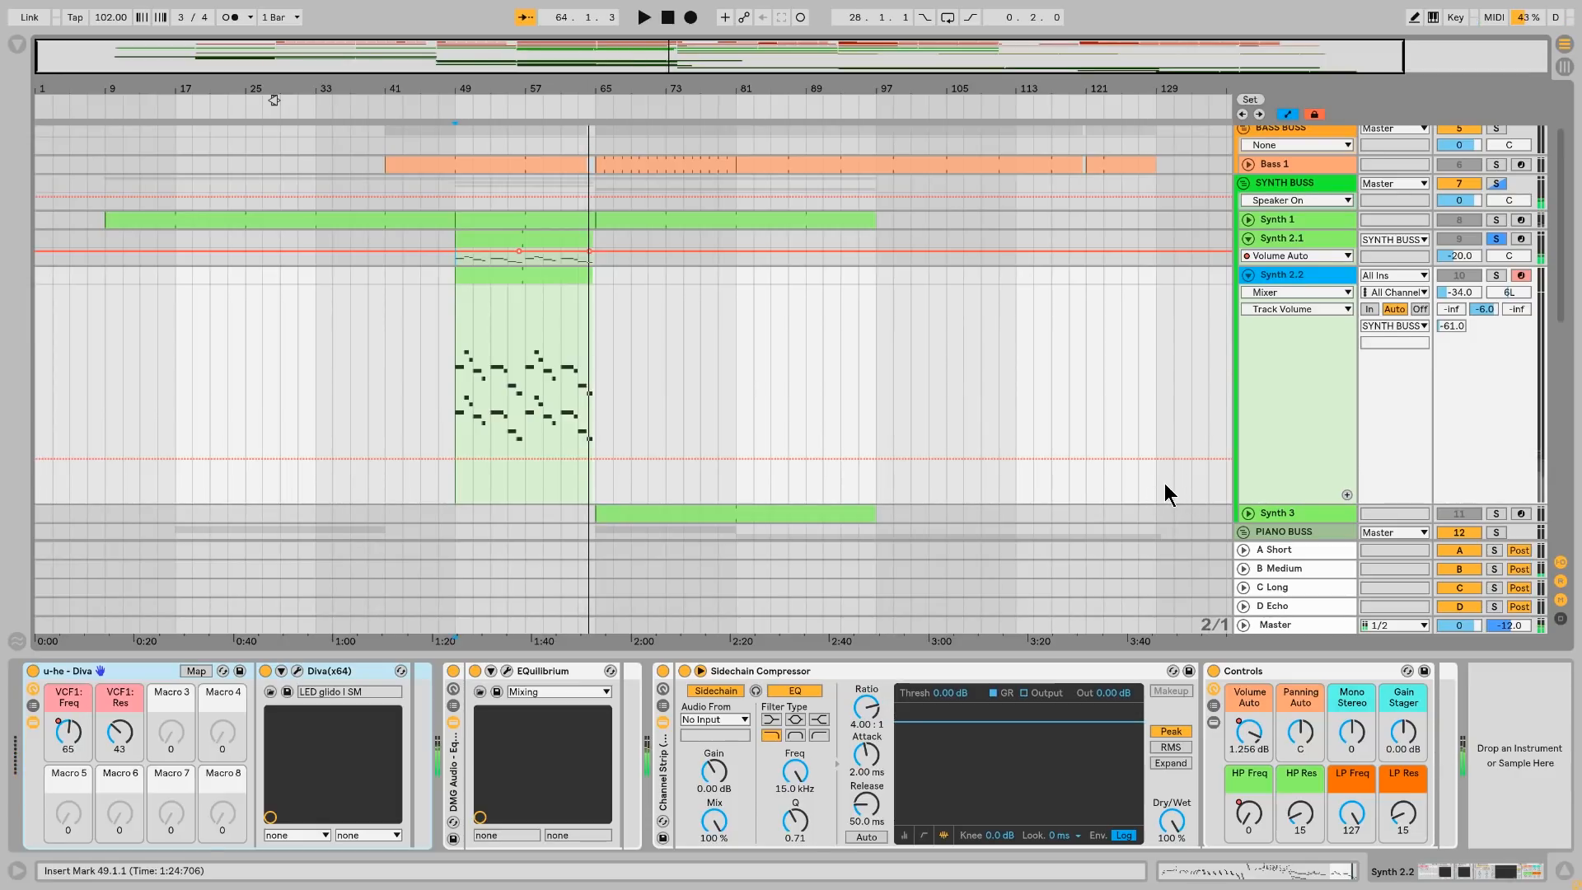
Step: Unfold the Synth 3 and Piano Melody tracks and place the insert marker at bar 65 on Synth 3
{"action": "scroll", "coordinate": [745, 418], "scroll_direction": "down", "scroll_amount": 4}
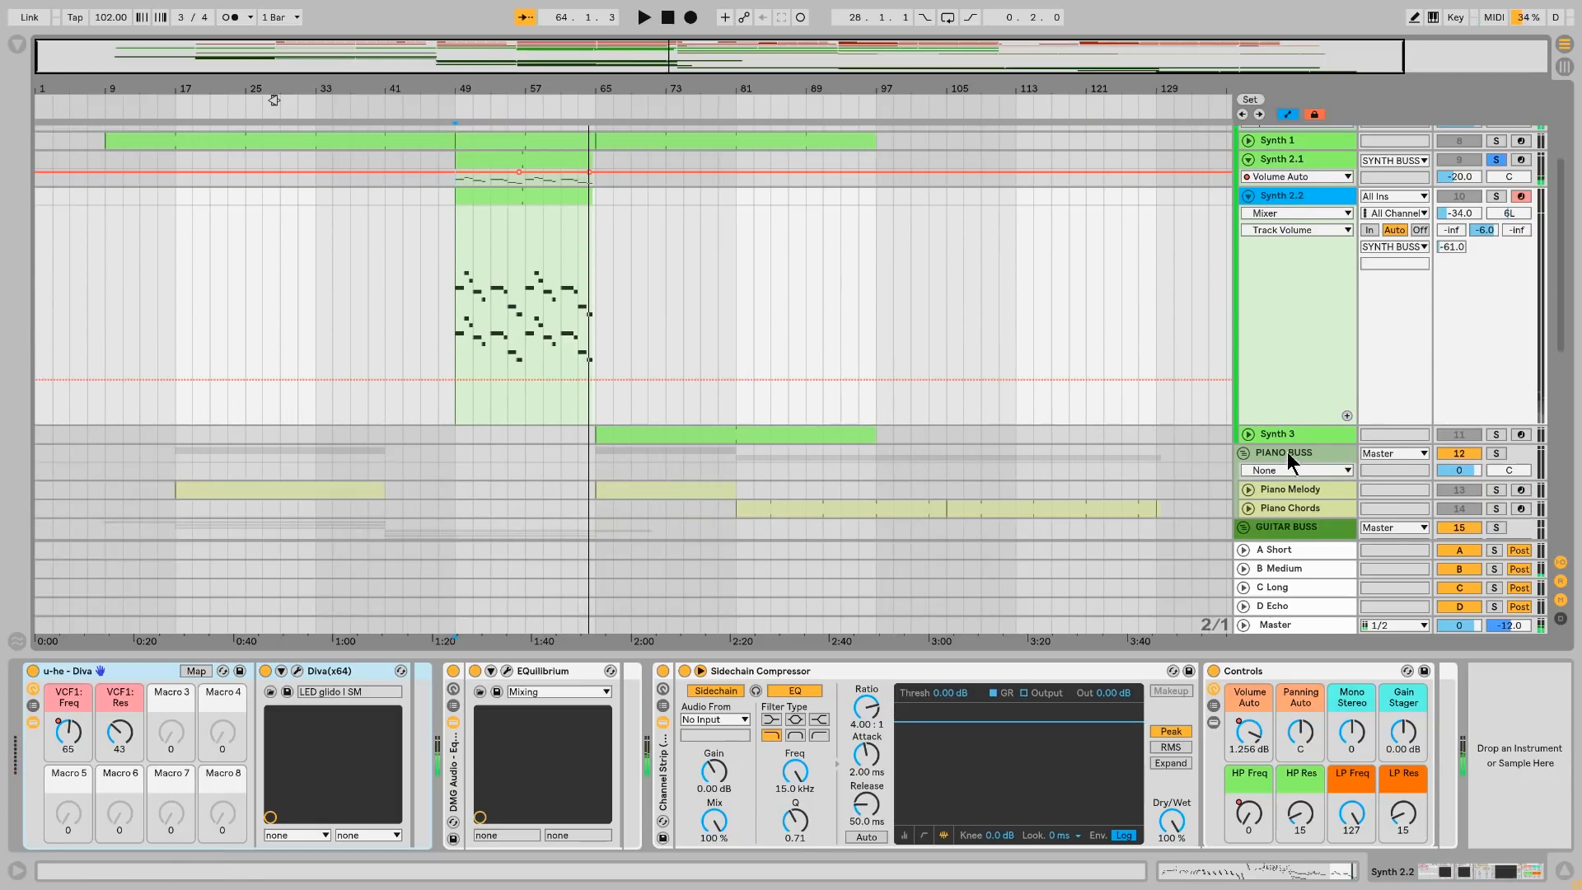
{"action": "left_click", "coordinate": [1247, 434]}
{"action": "left_click", "coordinate": [602, 460]}
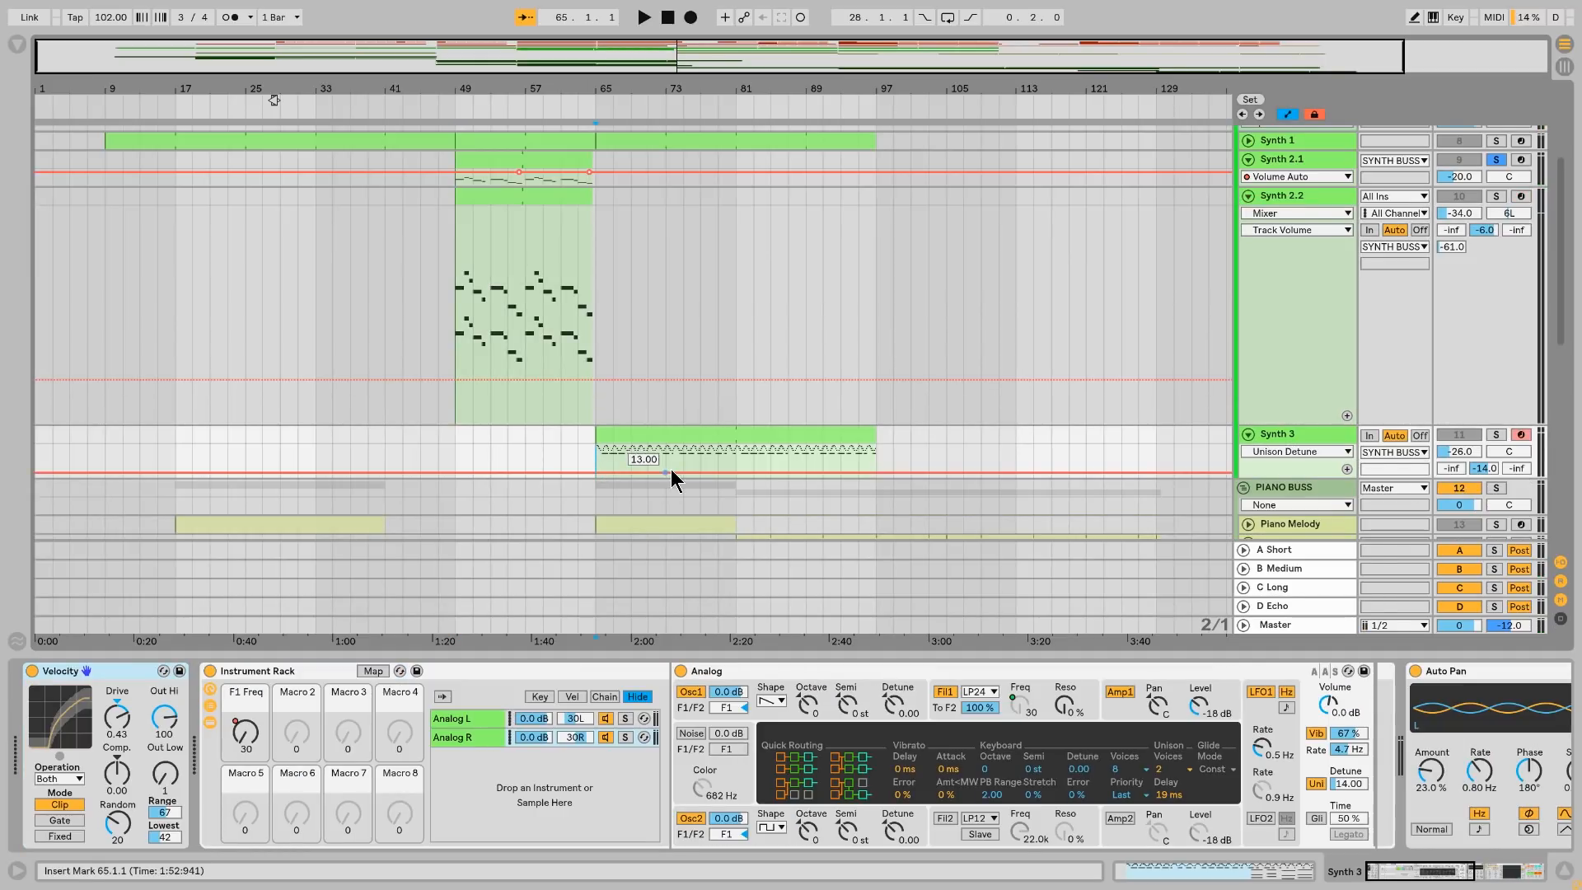
{"action": "left_click", "coordinate": [1301, 437]}
{"action": "scroll", "coordinate": [1302, 438], "scroll_direction": "down", "scroll_amount": 4}
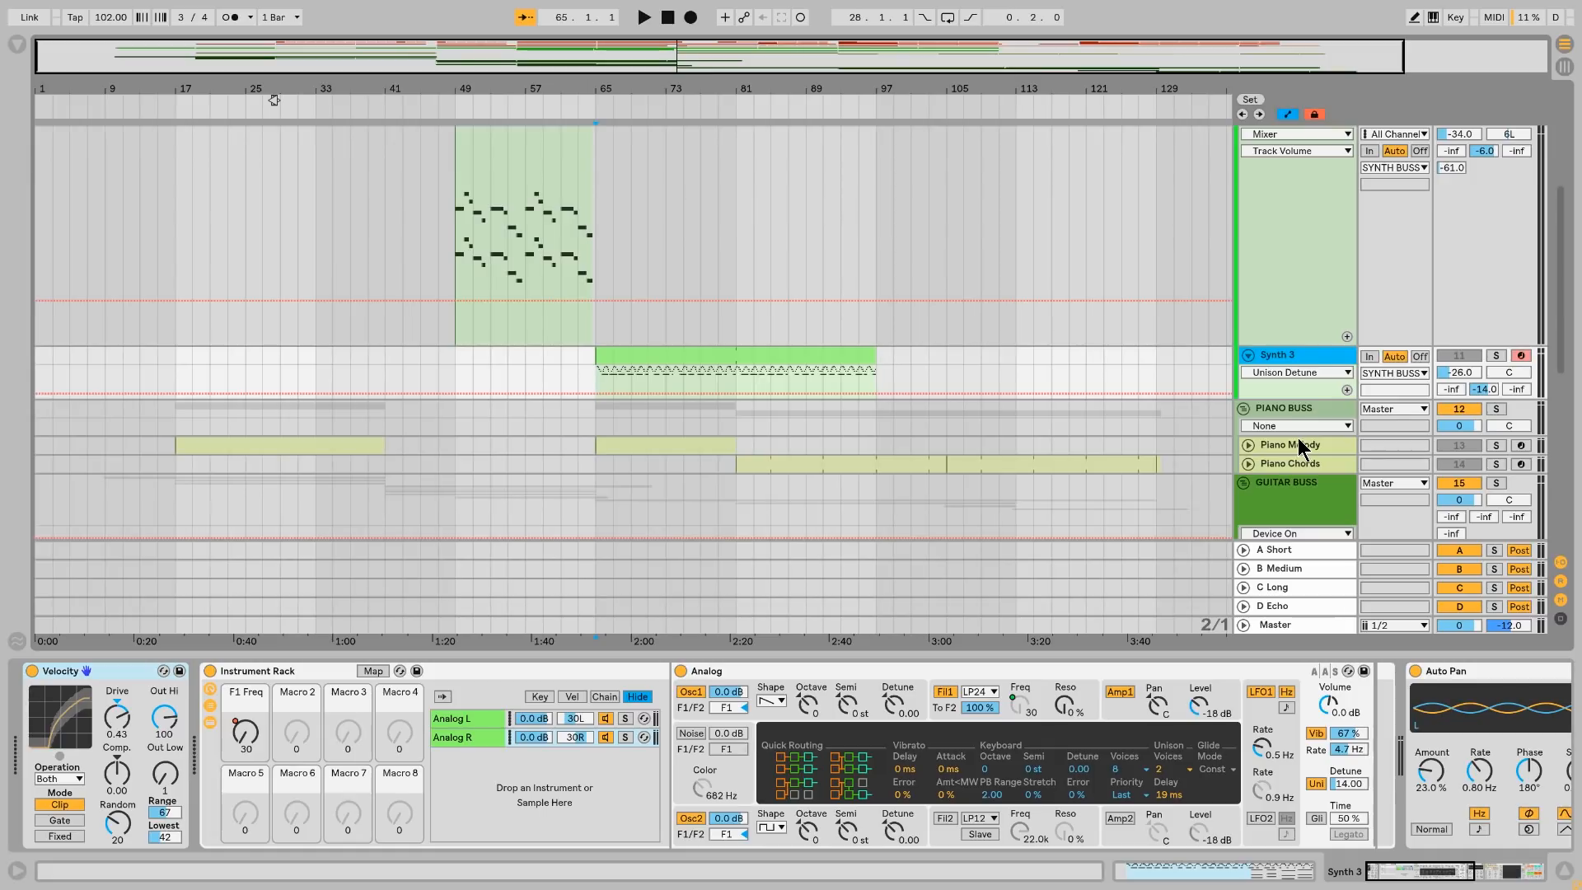
{"action": "left_click", "coordinate": [1248, 445]}
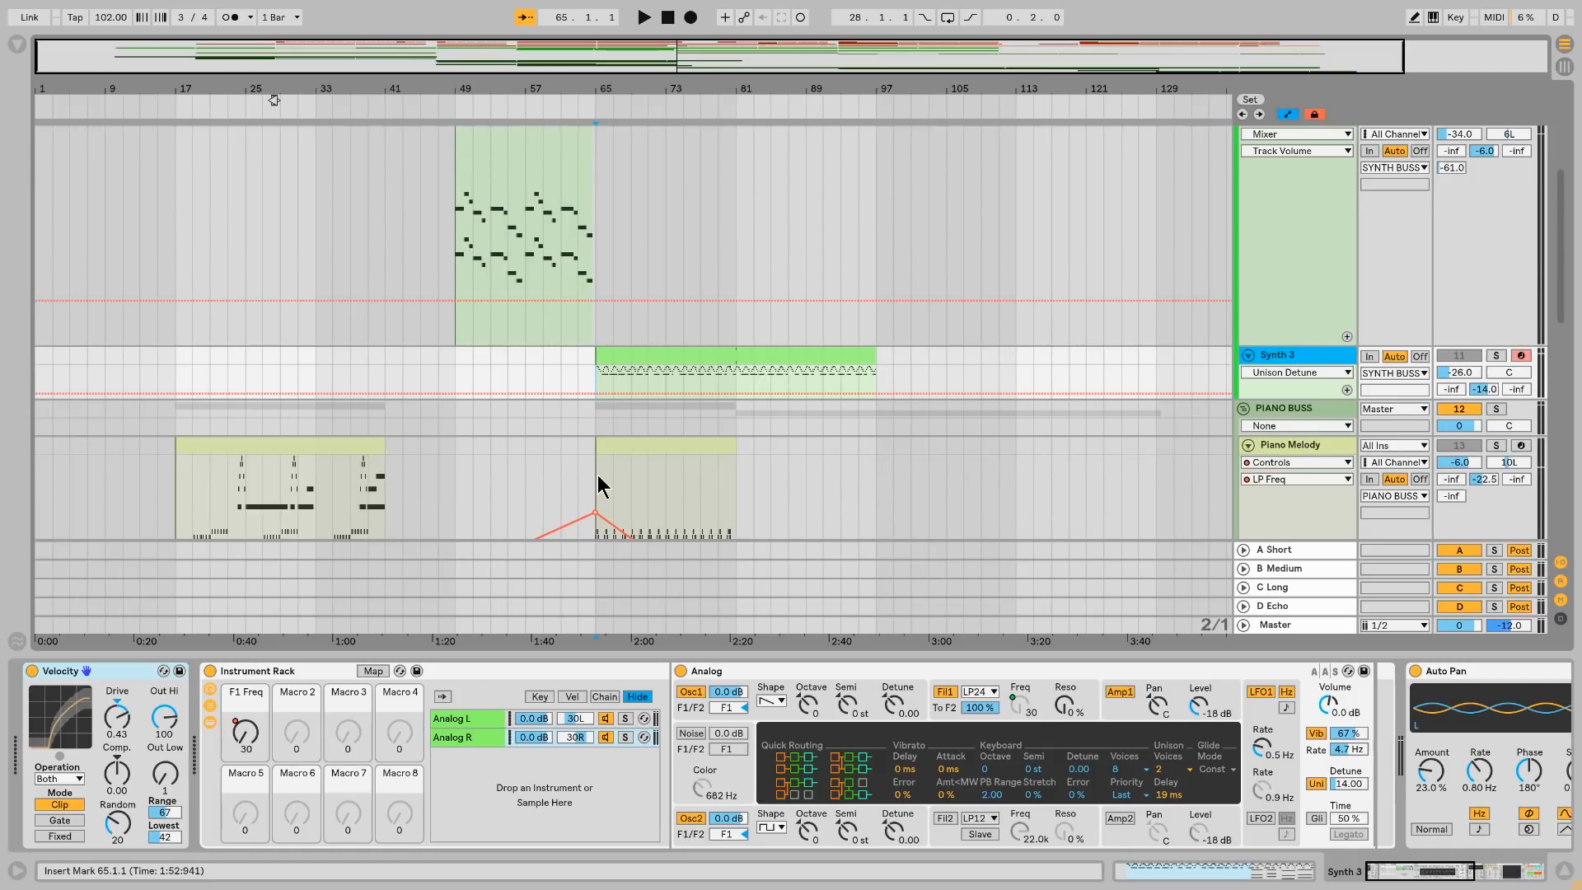
Step: Solo Synth 3 and start playback from bar 65
{"action": "scroll", "coordinate": [592, 404], "scroll_direction": "down", "scroll_amount": 3}
{"action": "left_click", "coordinate": [1495, 296]}
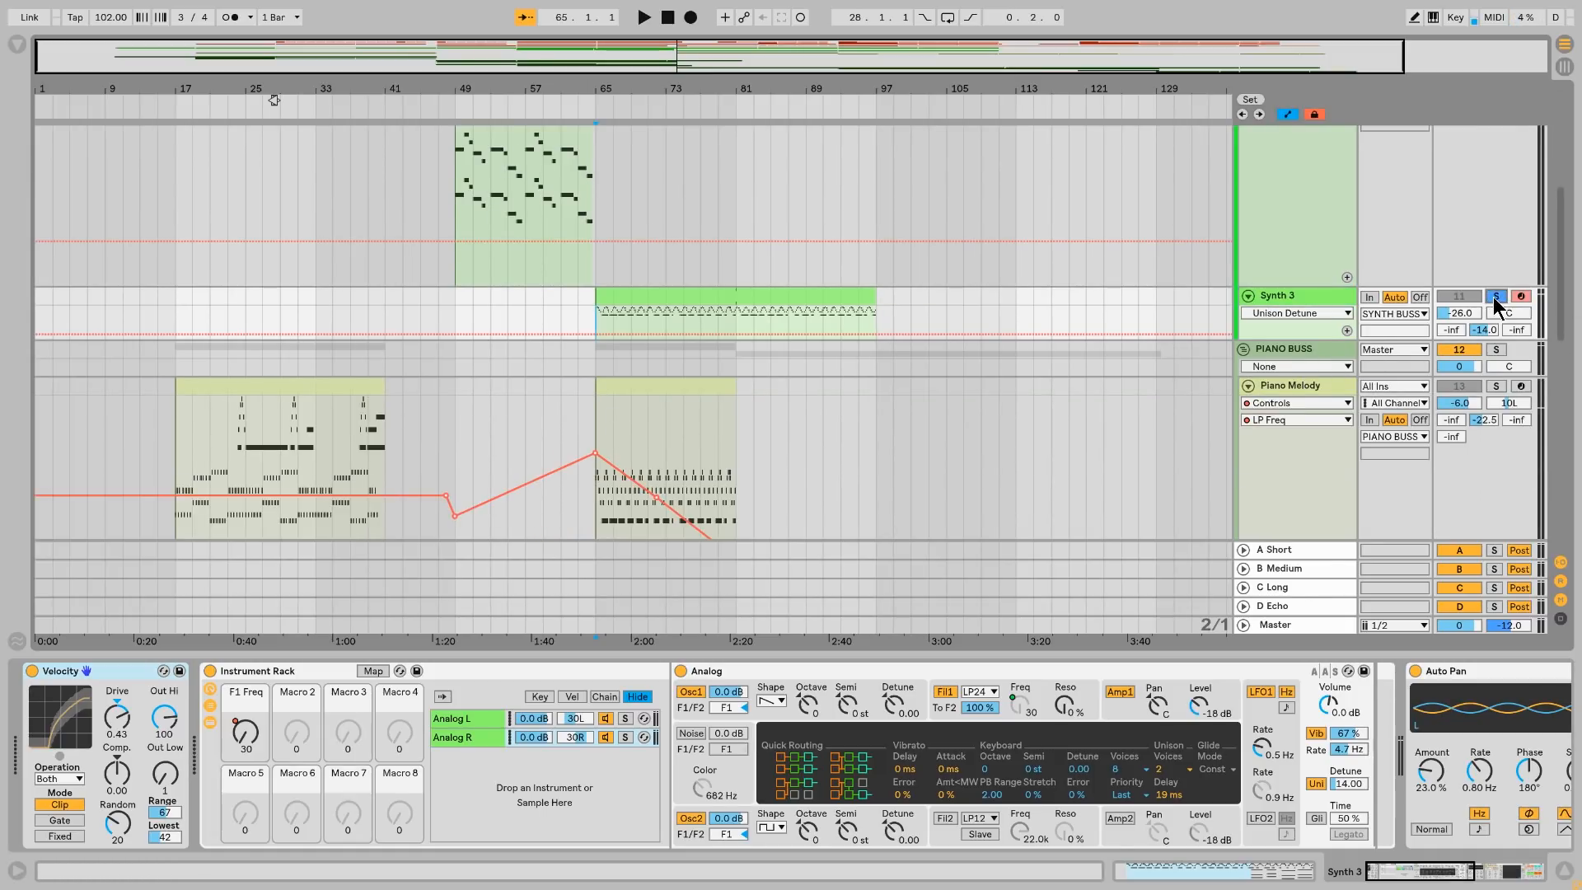
{"action": "key", "text": "space"}
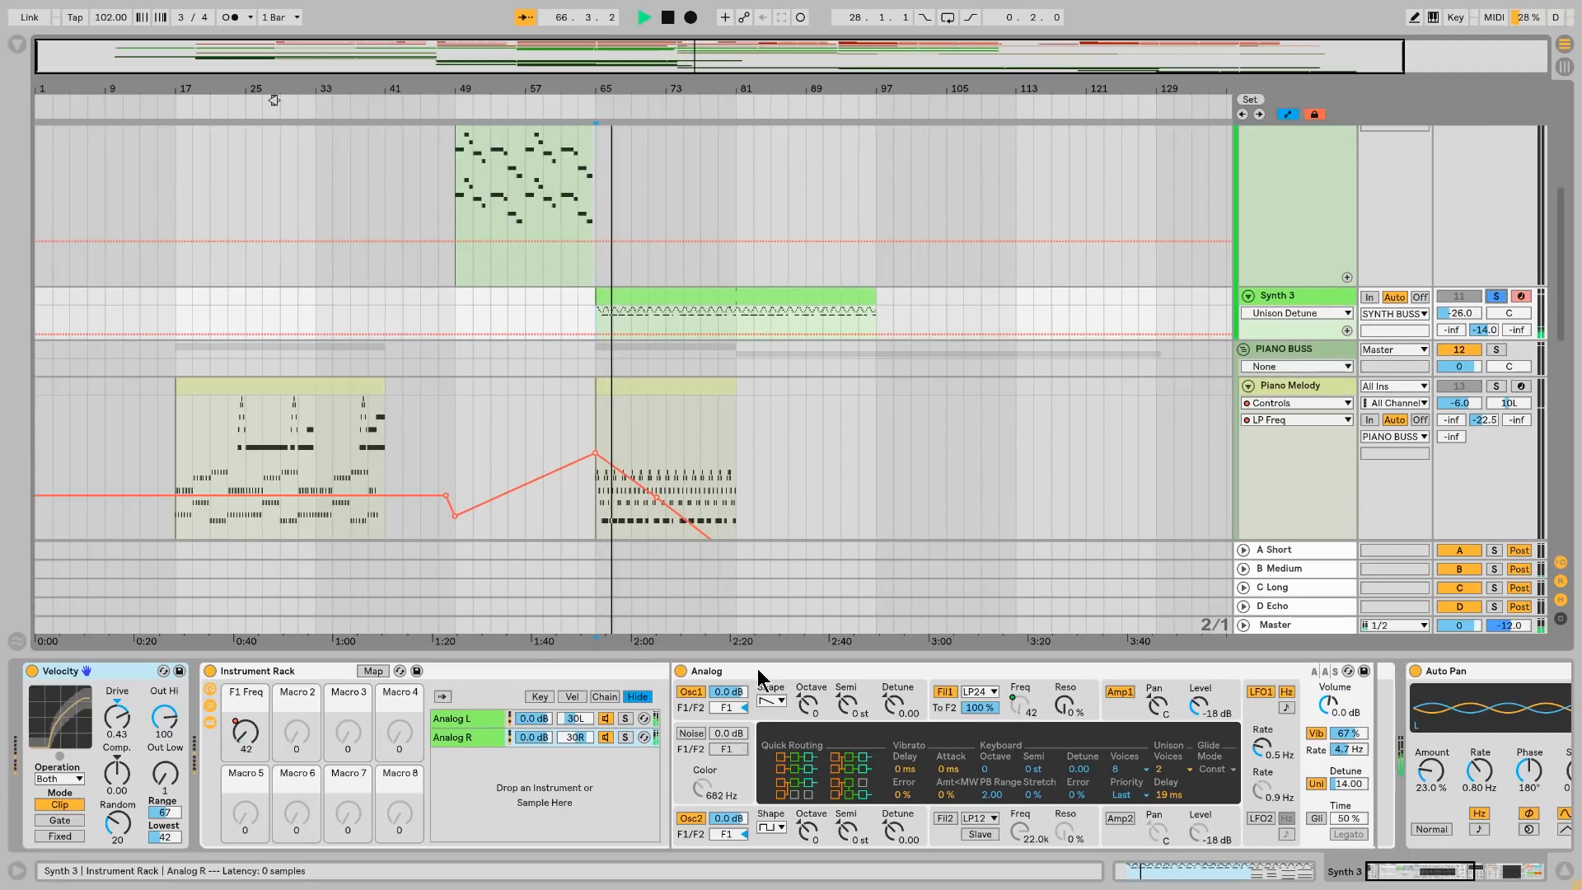
Step: Select Synth 3's Analog device and increase the Synth 3 track's height to reveal its notes
{"action": "mouse_move", "coordinate": [1422, 874]}
{"action": "left_mouse_down"}
{"action": "mouse_move", "coordinate": [1467, 887]}
{"action": "mouse_move", "coordinate": [1423, 877]}
{"action": "left_mouse_up"}
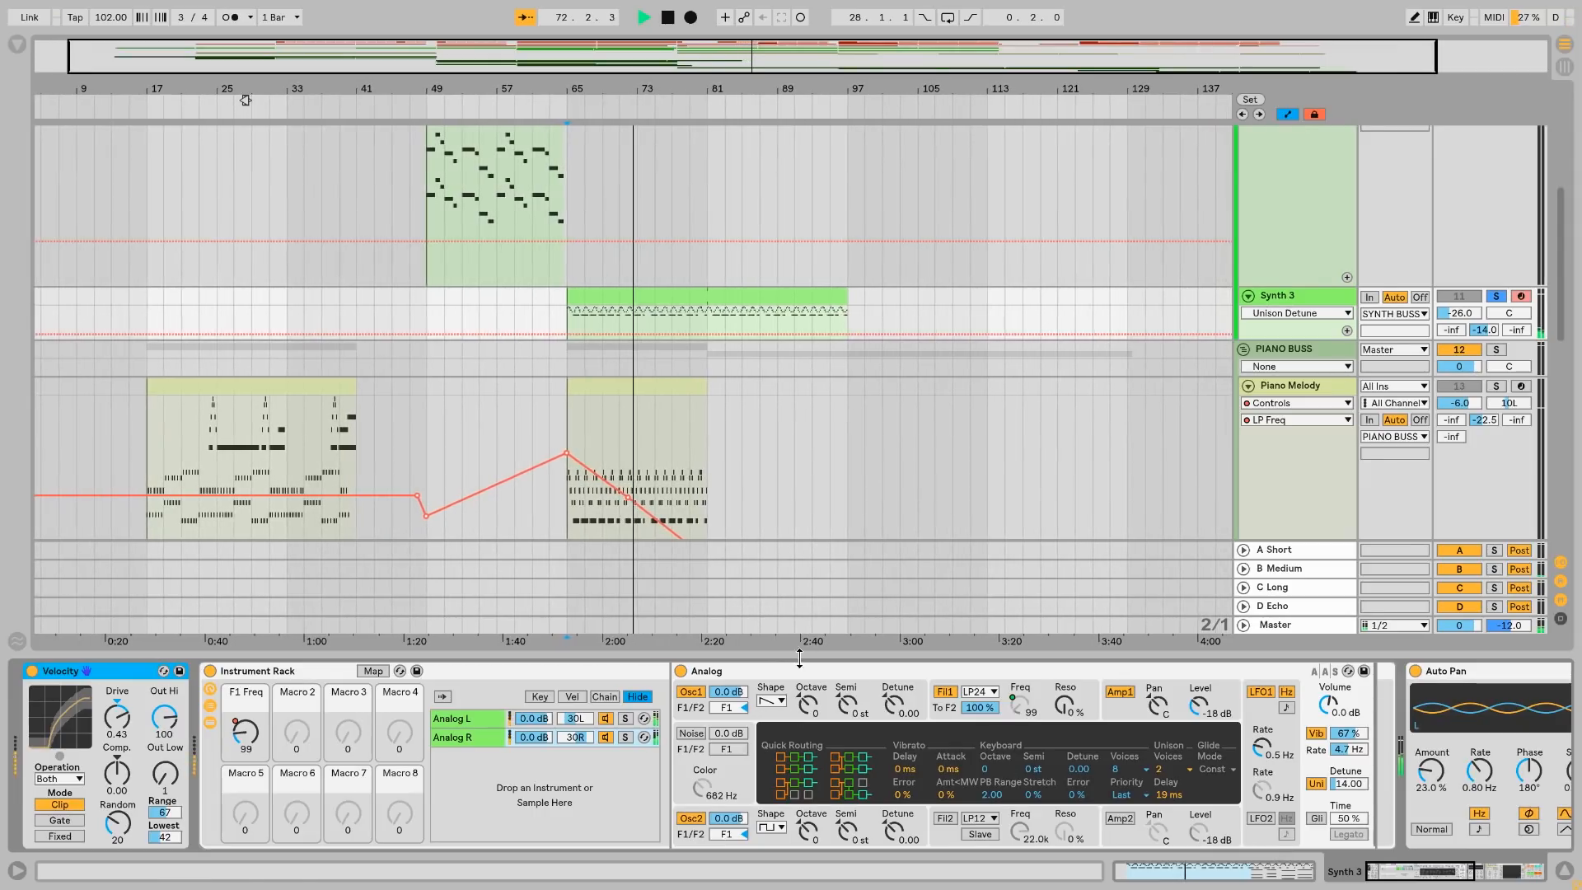
{"action": "left_click", "coordinate": [774, 671]}
{"action": "left_click_drag", "start_coordinate": [1323, 339], "coordinate": [1322, 407]}
Step: Solo Piano Melody together with Synth 3 and examine Synth 3's Auto Pan, Sidechain Compressor and Controls devices
{"action": "scroll", "coordinate": [947, 474], "scroll_direction": "down", "scroll_amount": 2}
{"action": "left_click", "coordinate": [1496, 394]}
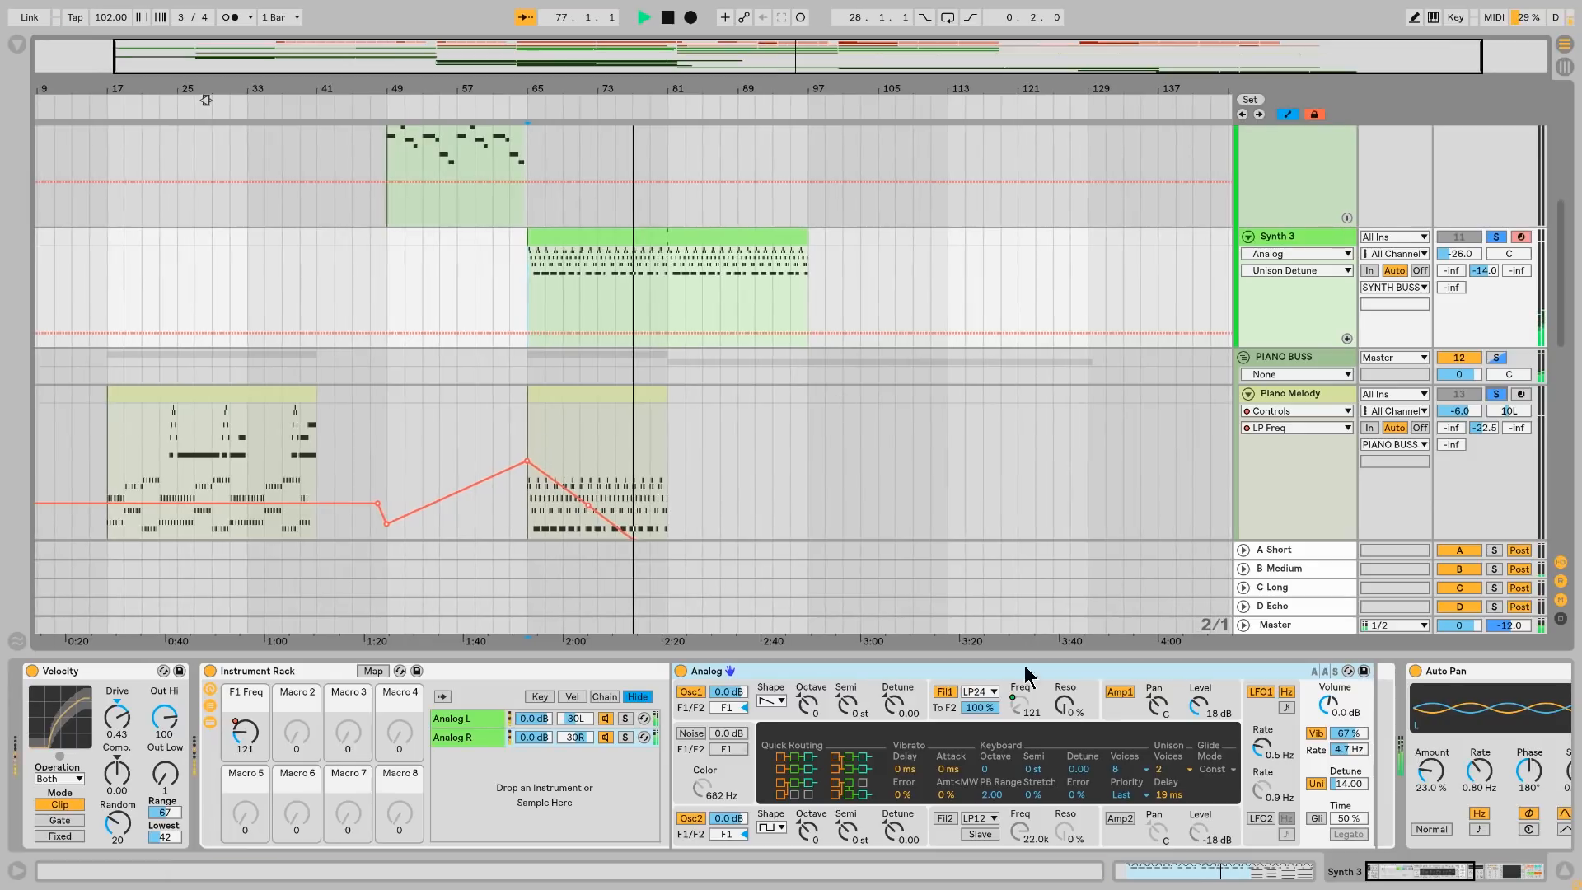
{"action": "left_click_drag", "start_coordinate": [1431, 875], "coordinate": [1499, 877]}
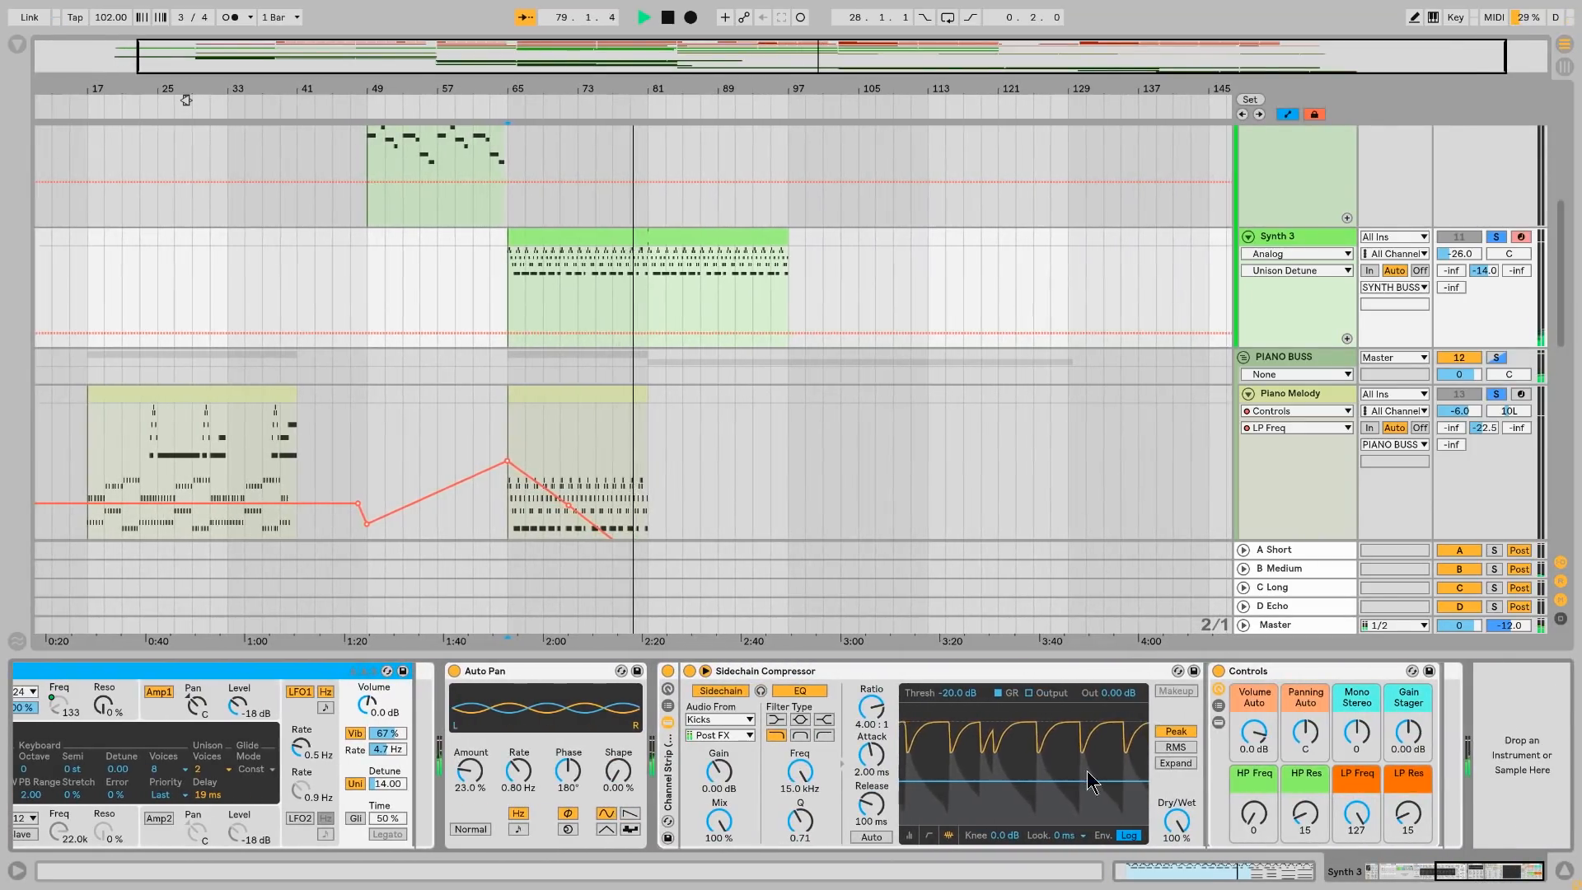
Step: Turn off the solos and listen to the full mix from bar 65, reviewing the Synth 3 and Piano Melody clips
{"action": "left_click", "coordinate": [1348, 234]}
{"action": "key", "text": "space"}
{"action": "left_click", "coordinate": [1490, 236]}
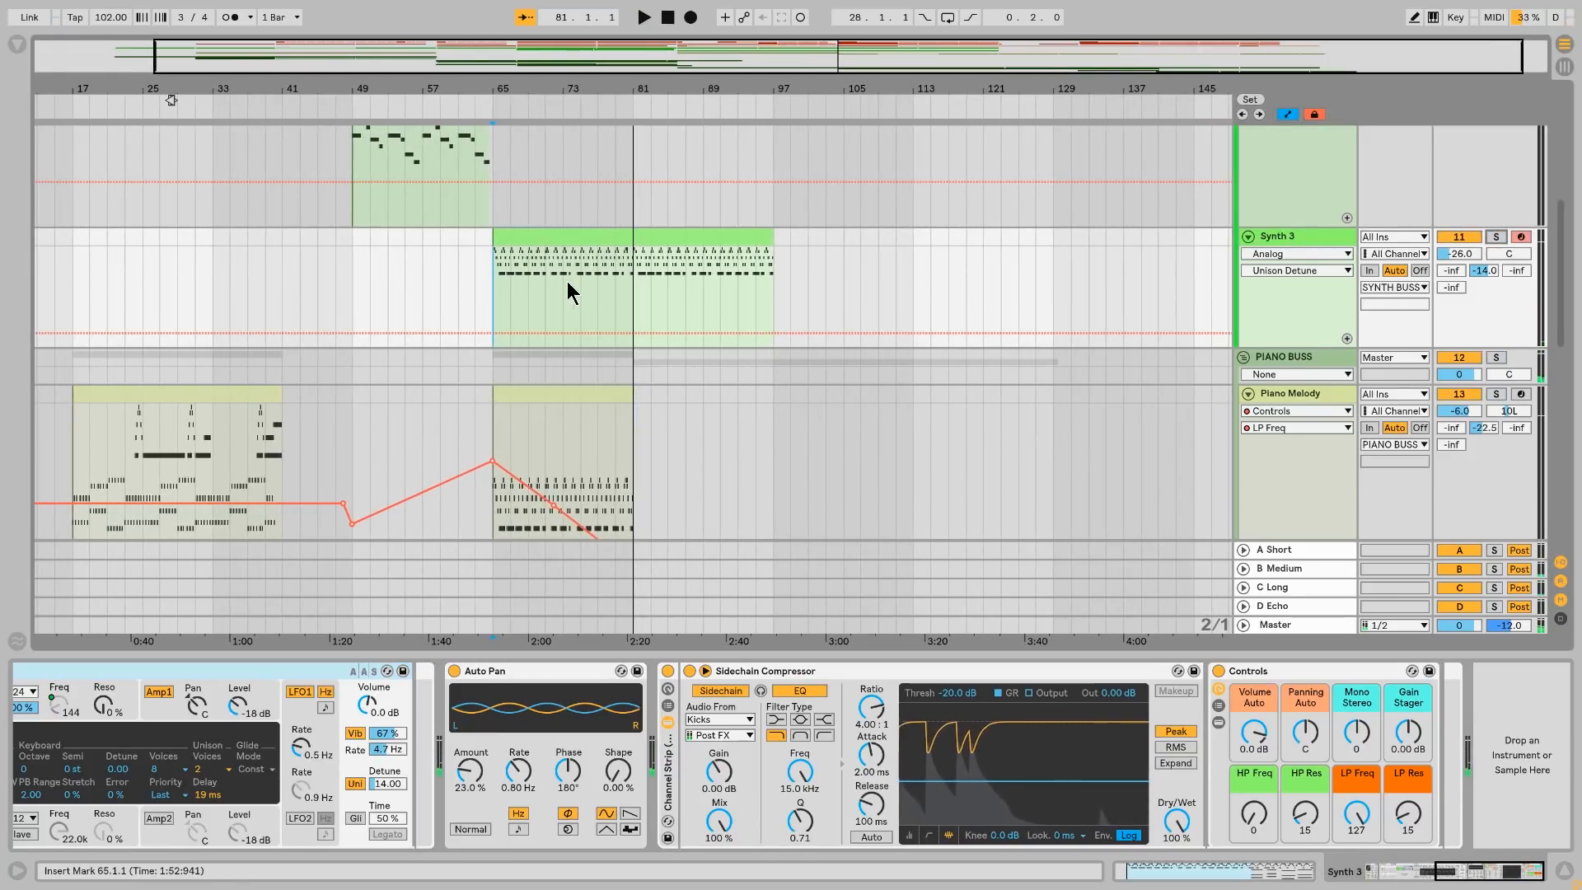
{"action": "left_click", "coordinate": [529, 290]}
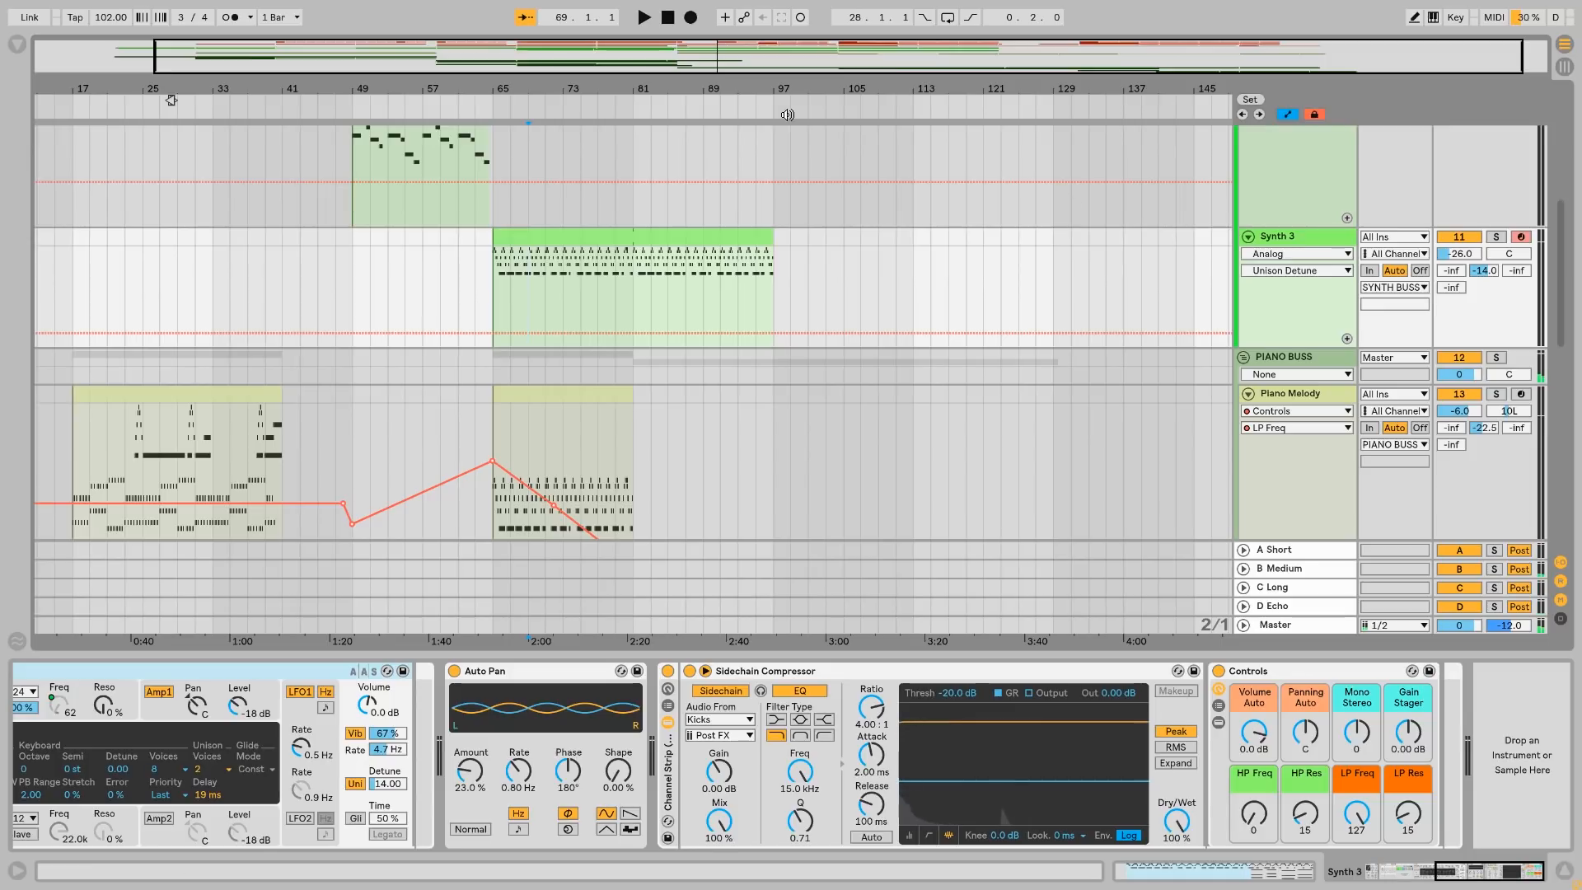
{"action": "left_click", "coordinate": [490, 112]}
{"action": "scroll", "coordinate": [716, 365], "scroll_direction": "up", "scroll_amount": 3}
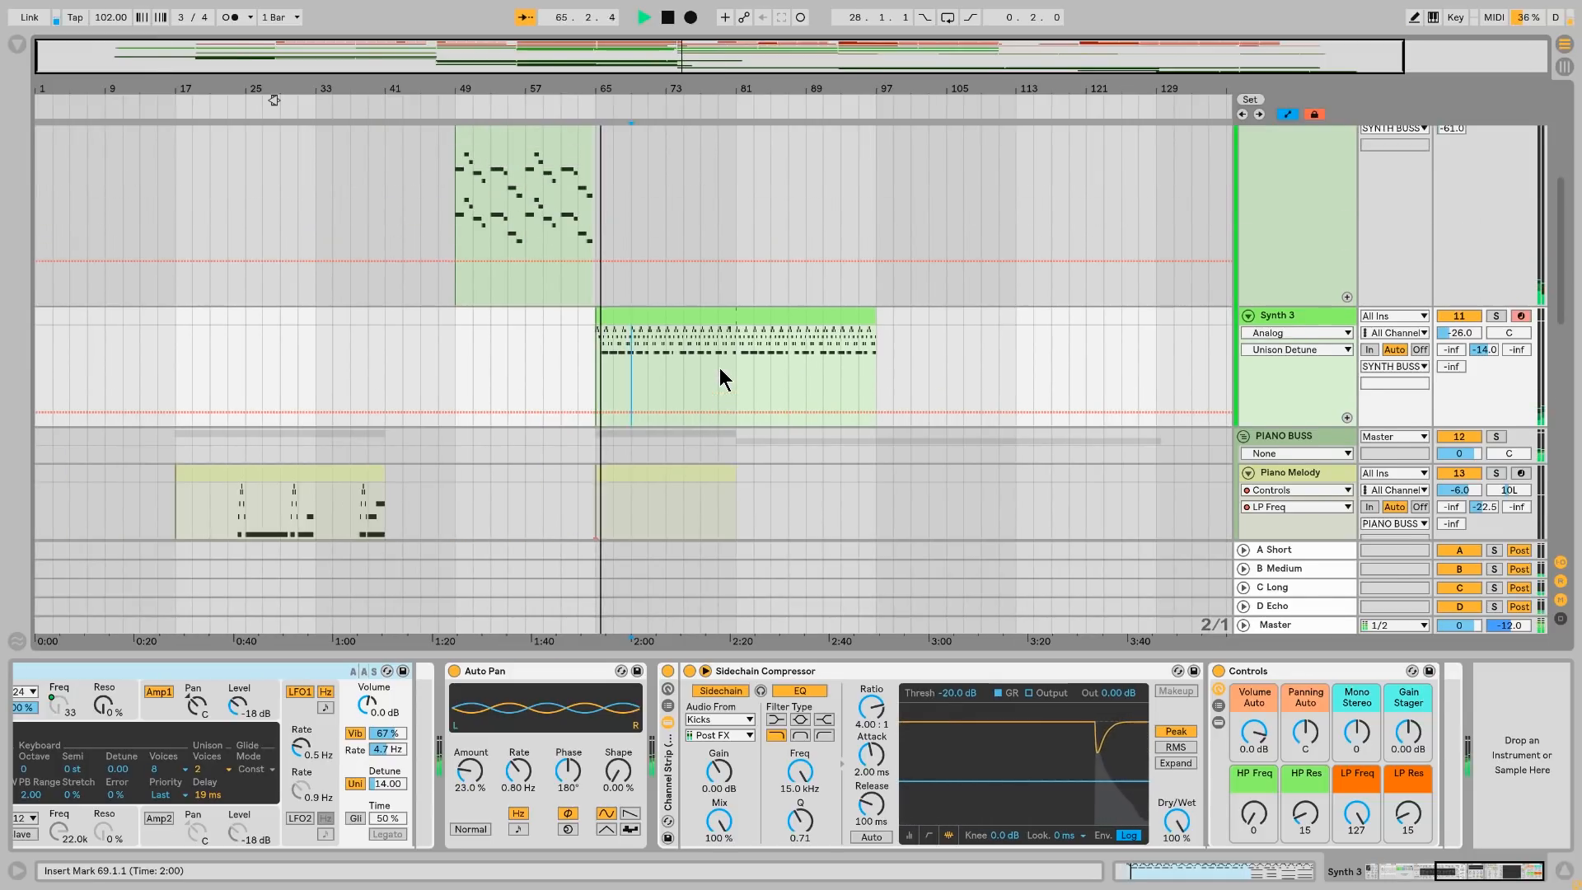
{"action": "scroll", "coordinate": [720, 368], "scroll_direction": "up", "scroll_amount": 1}
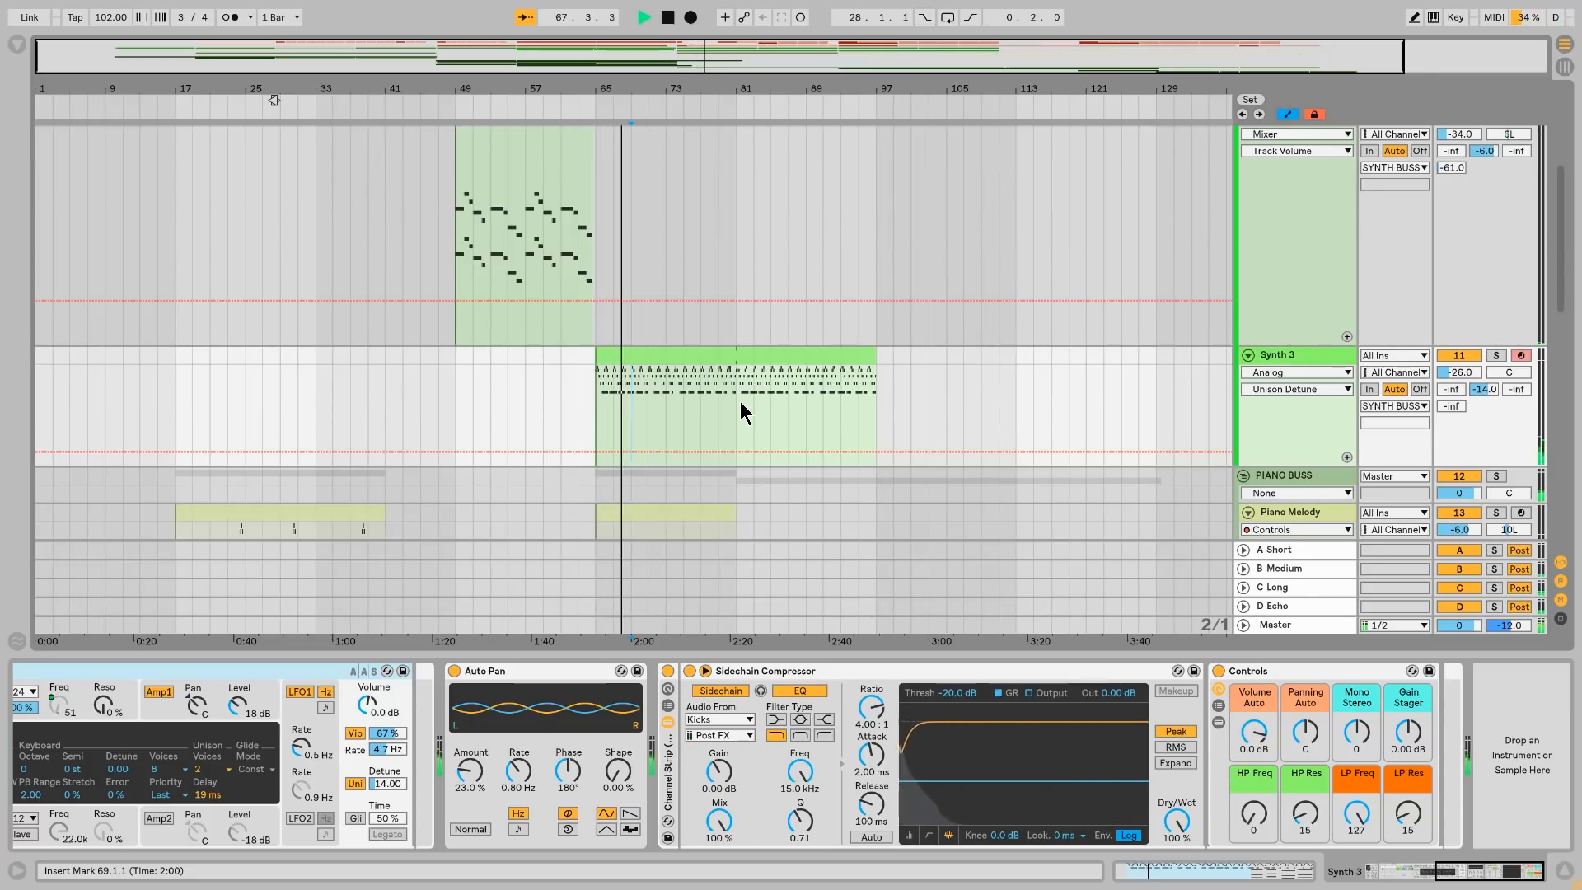
{"action": "scroll", "coordinate": [742, 412], "scroll_direction": "down", "scroll_amount": 2}
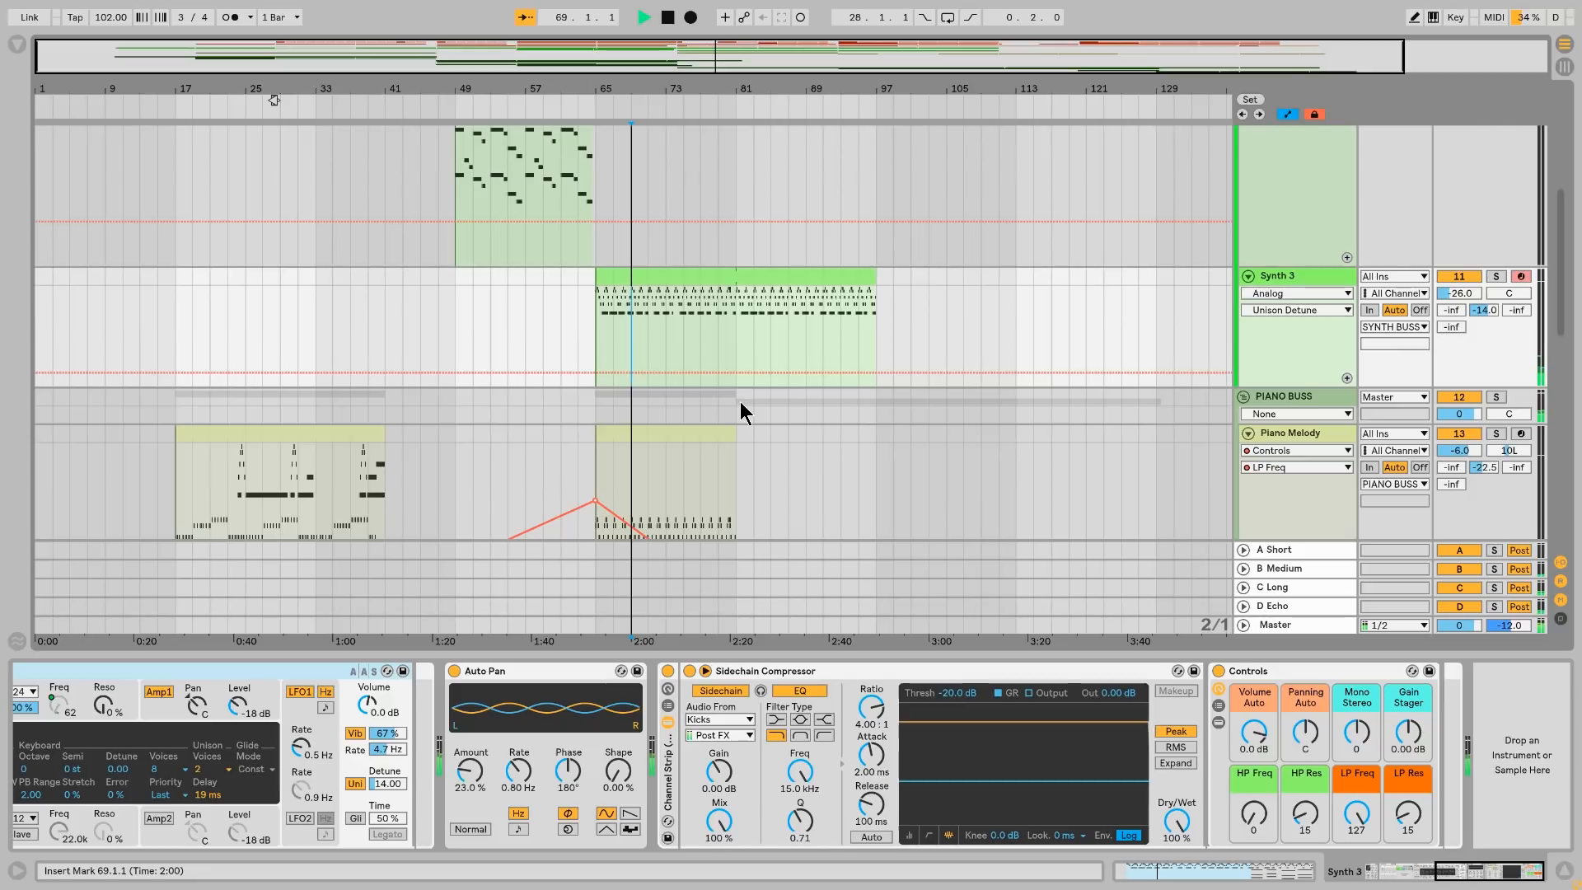
{"action": "scroll", "coordinate": [744, 412], "scroll_direction": "down", "scroll_amount": 1}
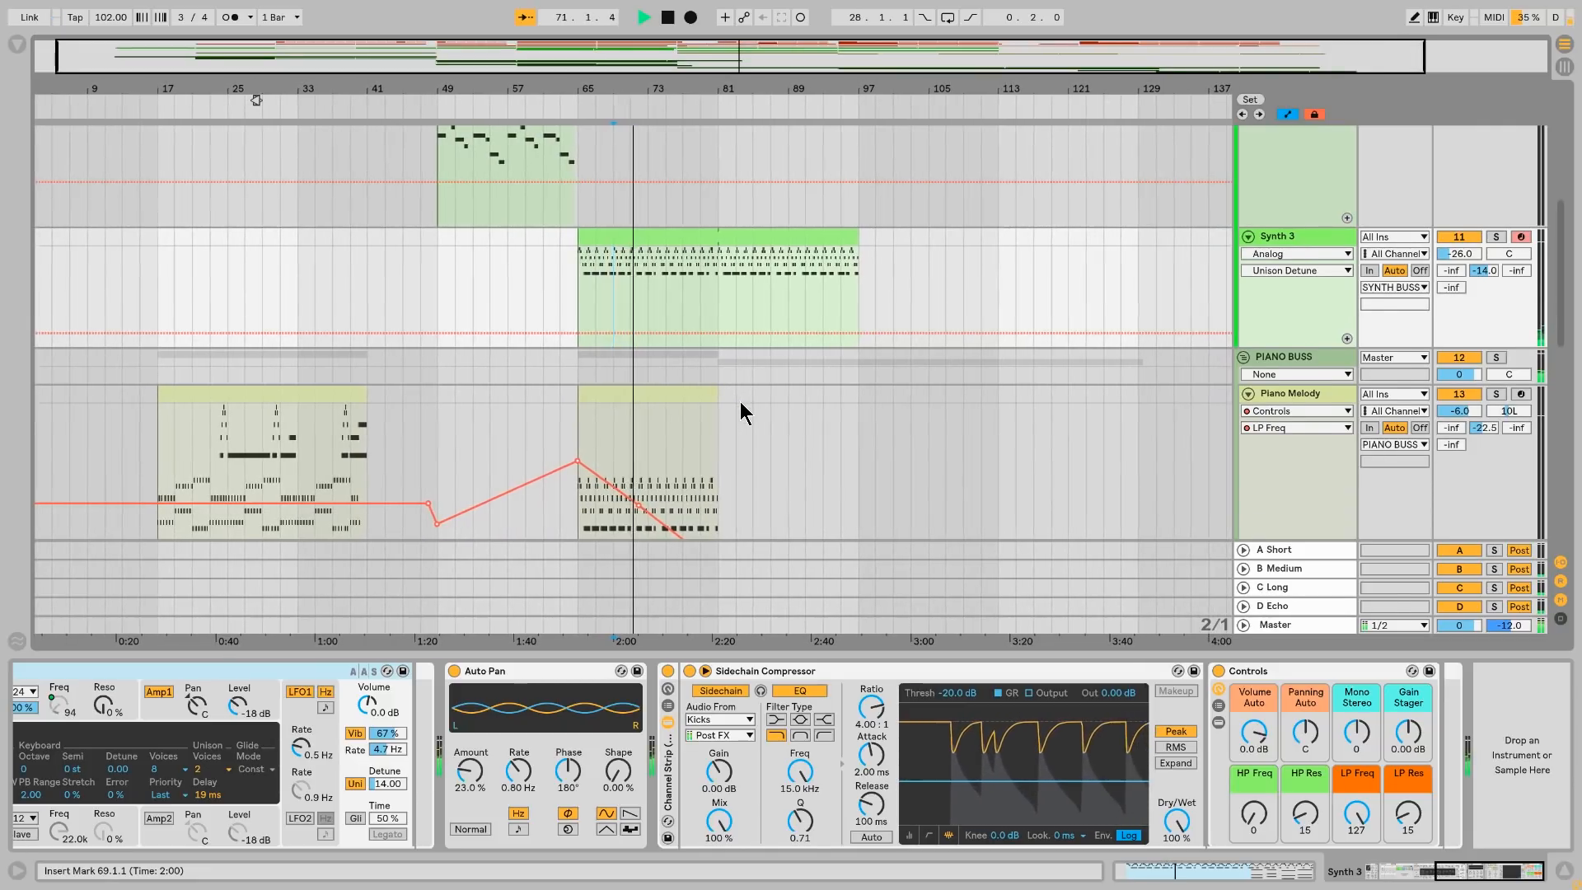
{"action": "scroll", "coordinate": [742, 405], "scroll_direction": "down", "scroll_amount": 1}
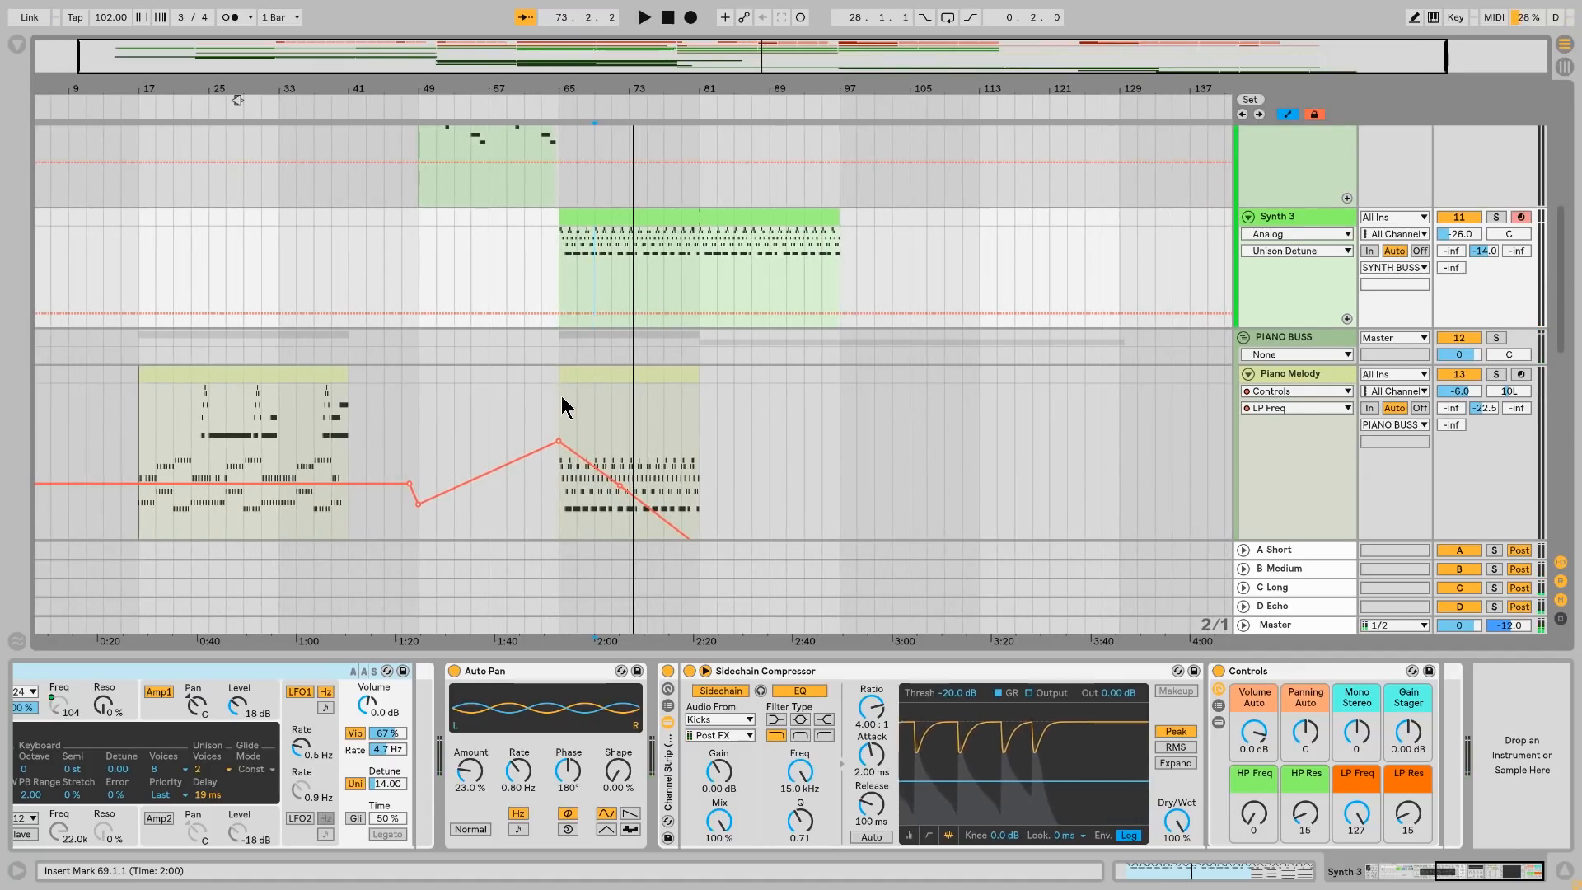
Step: Open the Piano Melody clip at bar 65 in an enlarged note editor, examine its notes, and shrink the editor again
{"action": "double_click", "coordinate": [589, 375]}
{"action": "left_click_drag", "start_coordinate": [713, 657], "coordinate": [708, 209]}
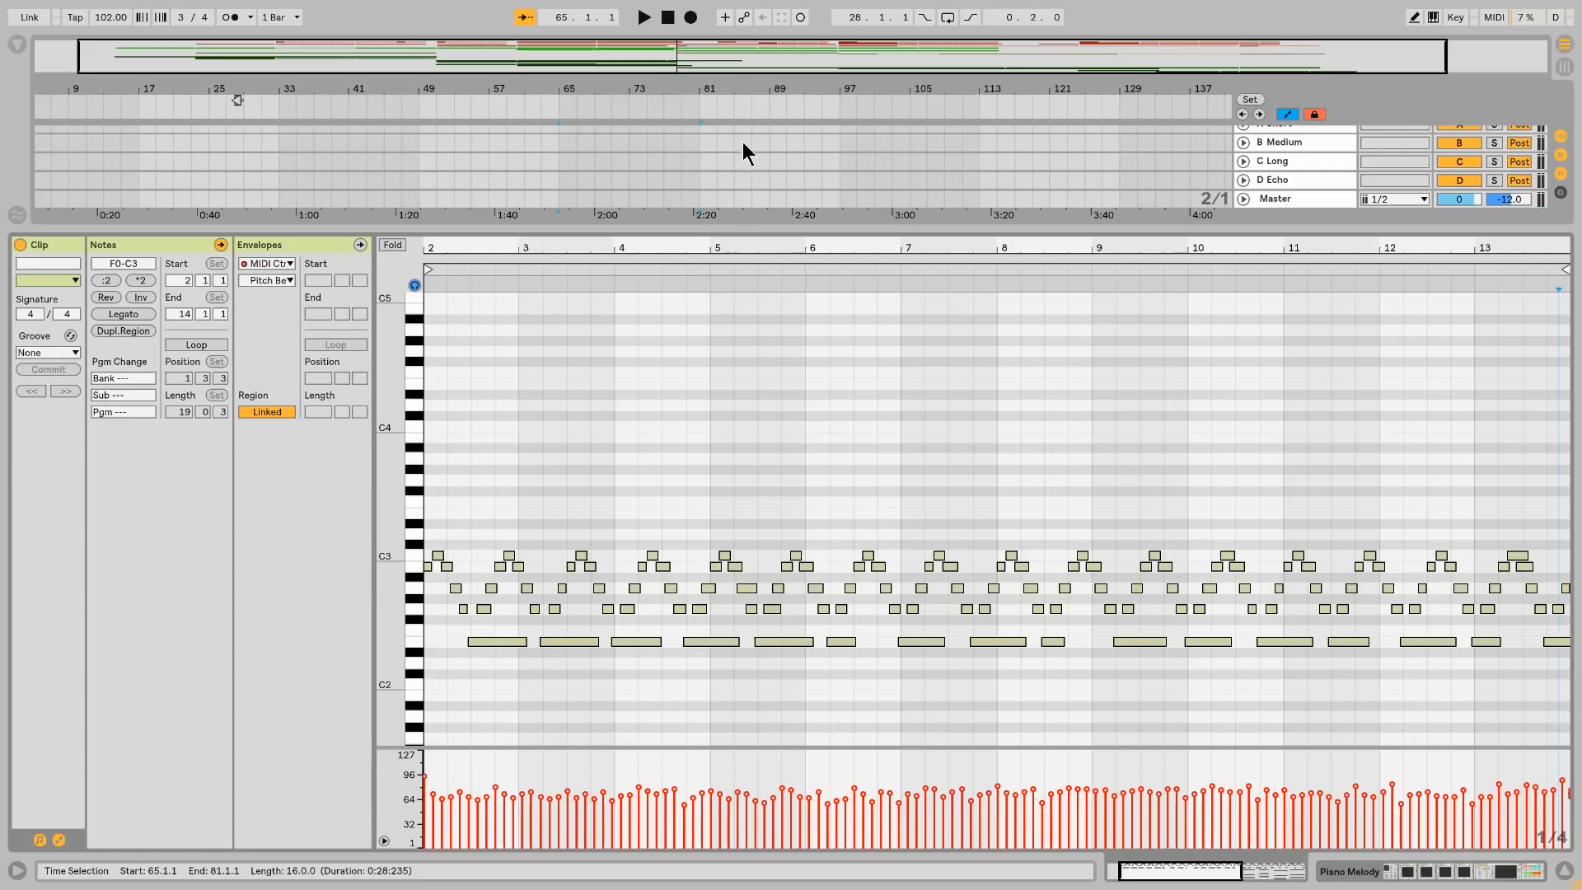
{"action": "left_click_drag", "start_coordinate": [746, 228], "coordinate": [738, 766]}
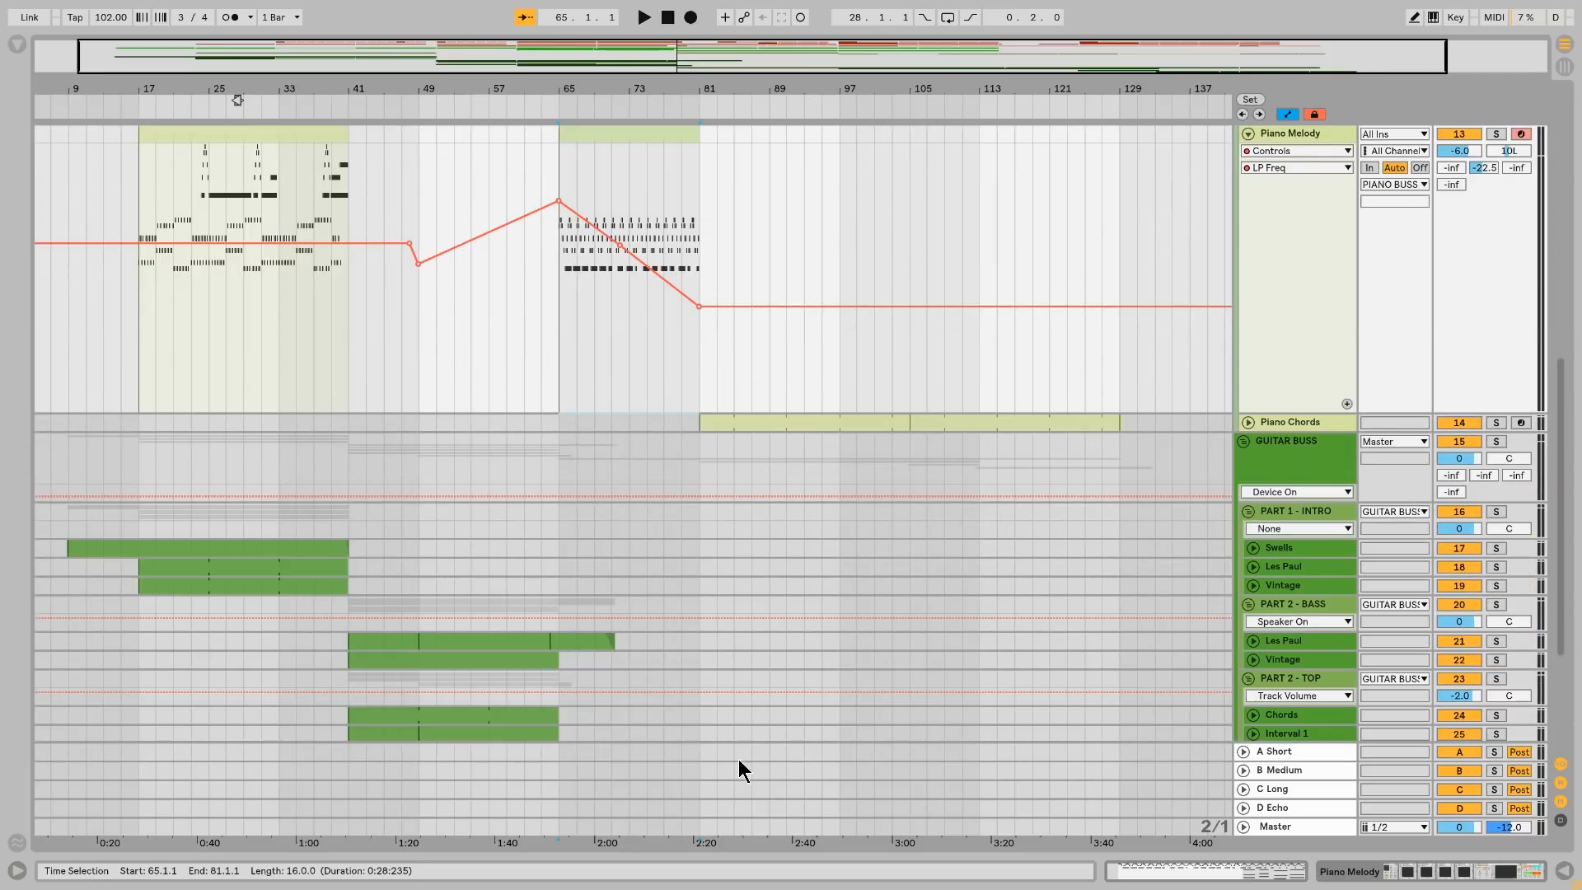
{"action": "double_click", "coordinate": [1310, 140]}
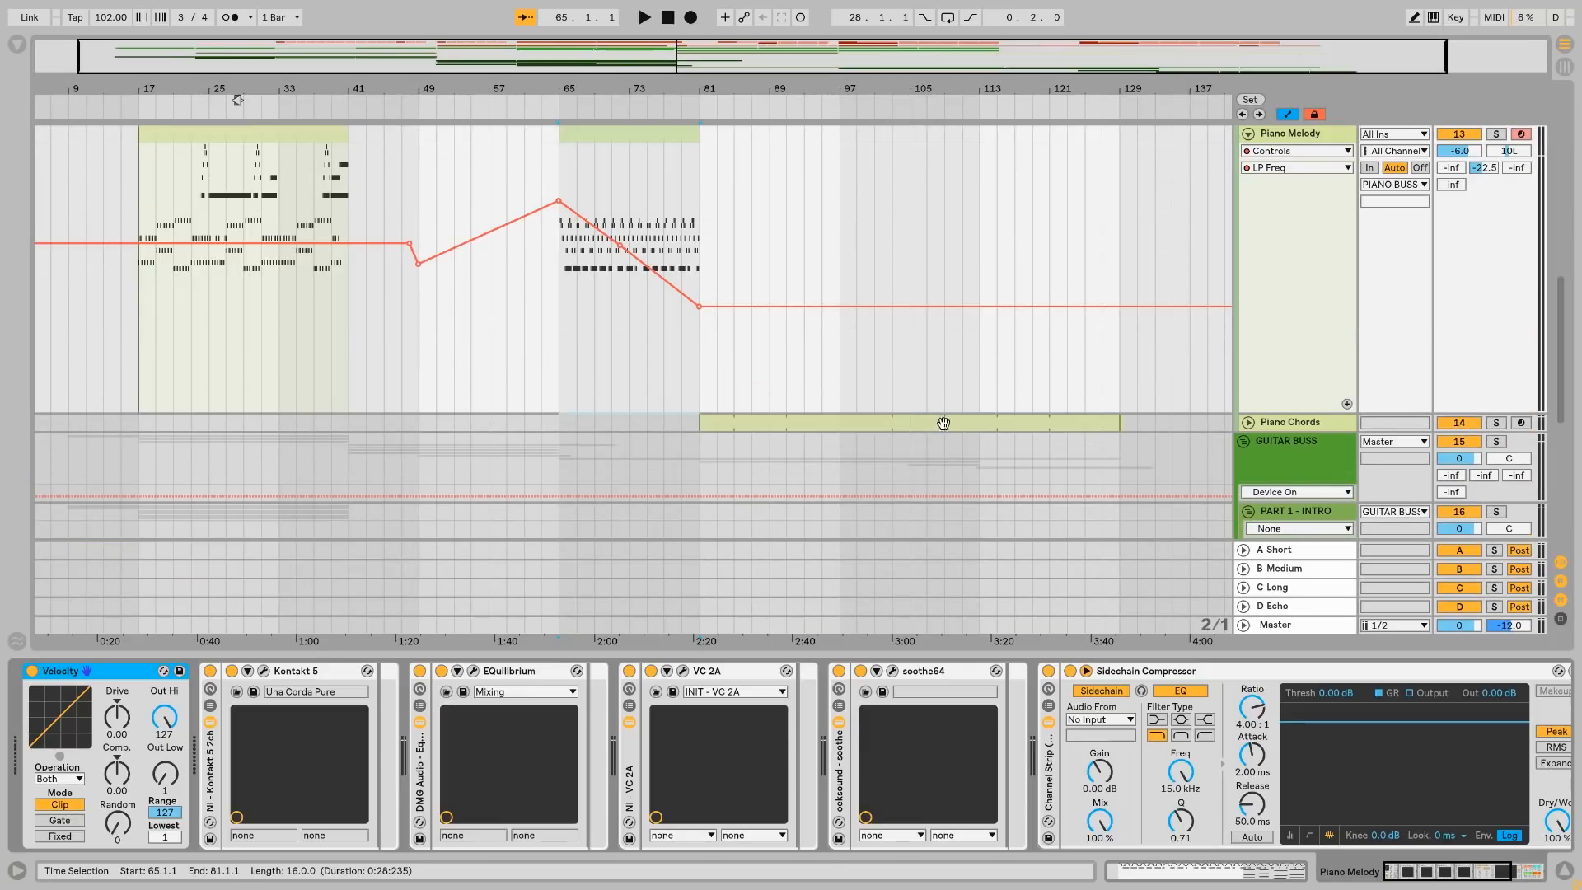
{"action": "left_click", "coordinate": [264, 671]}
{"action": "left_click_drag", "start_coordinate": [691, 177], "coordinate": [637, 370]}
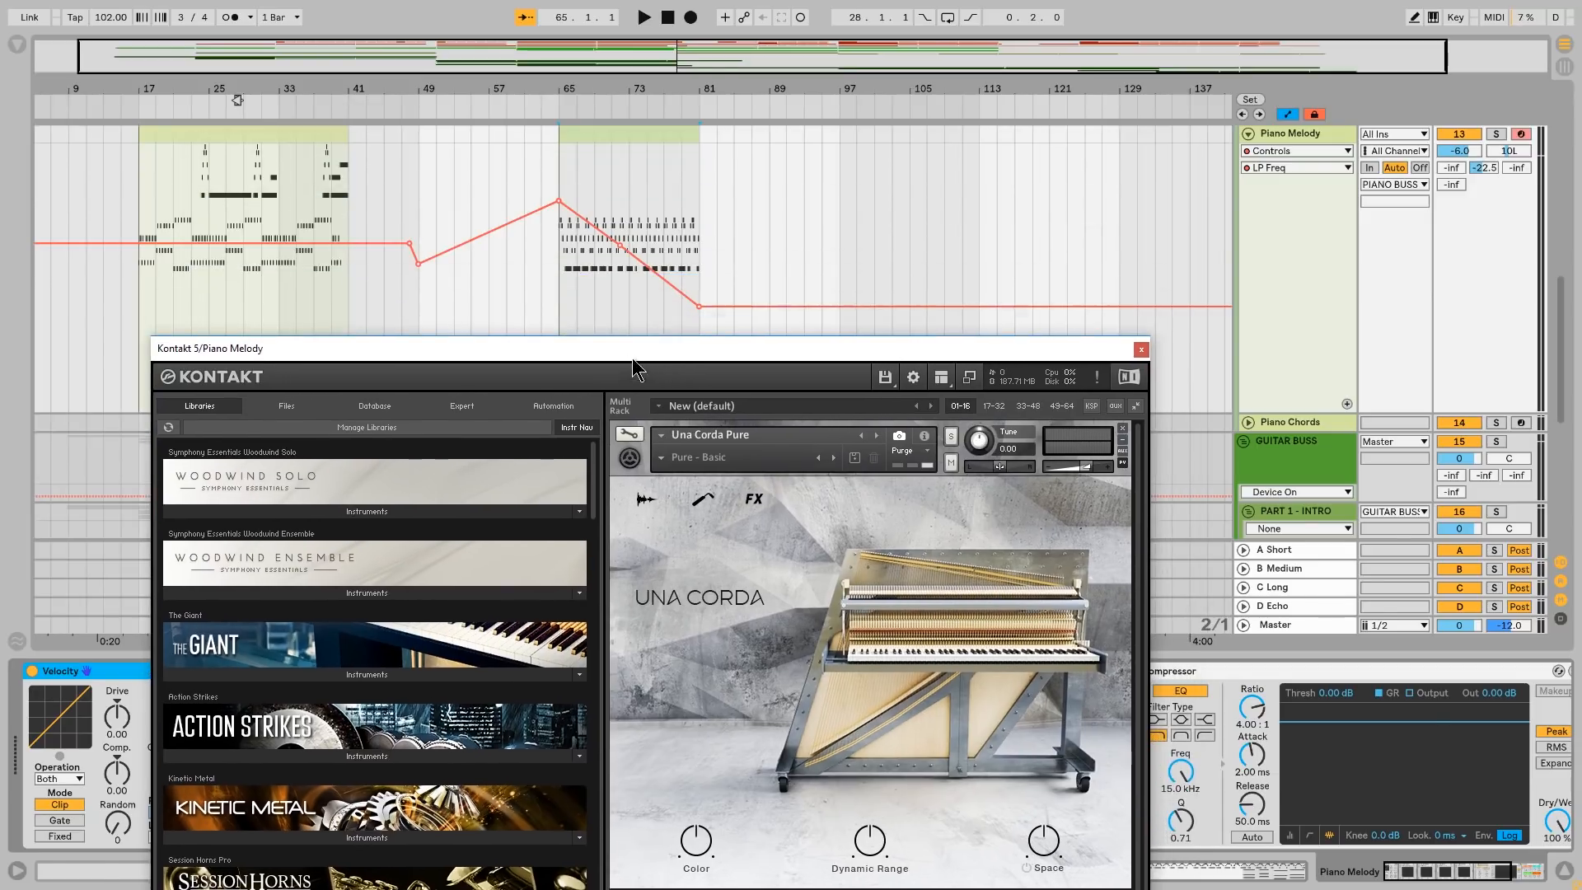
Step: Play the soloed Piano Melody from bar 65 and compare its clip with Synth 3's note pattern
{"action": "left_click", "coordinate": [560, 262]}
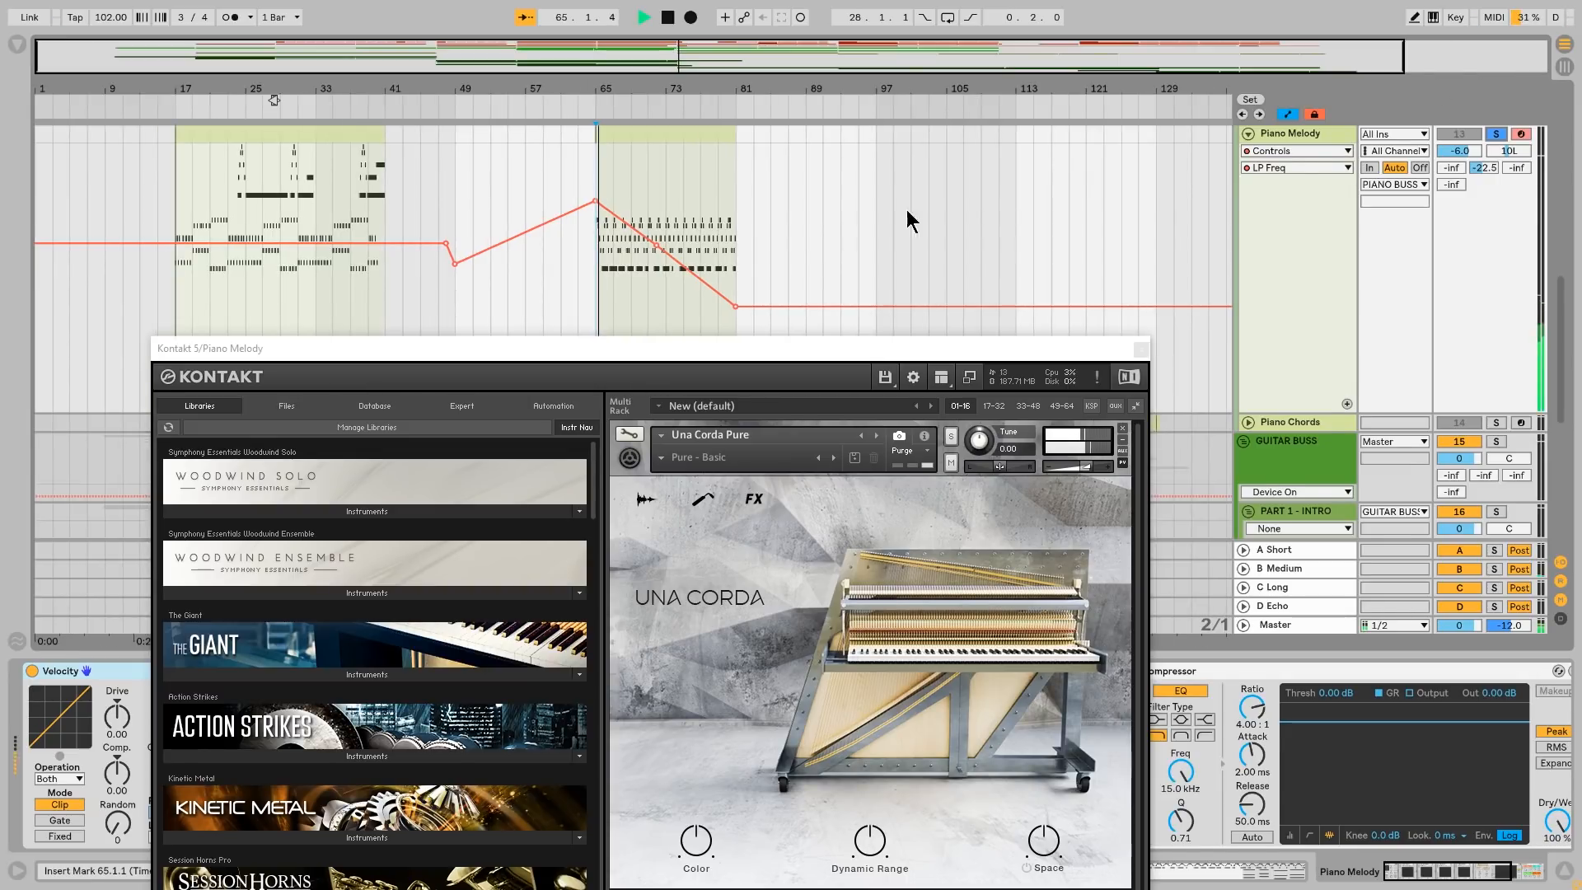
{"action": "scroll", "coordinate": [834, 254], "scroll_direction": "up", "scroll_amount": 3}
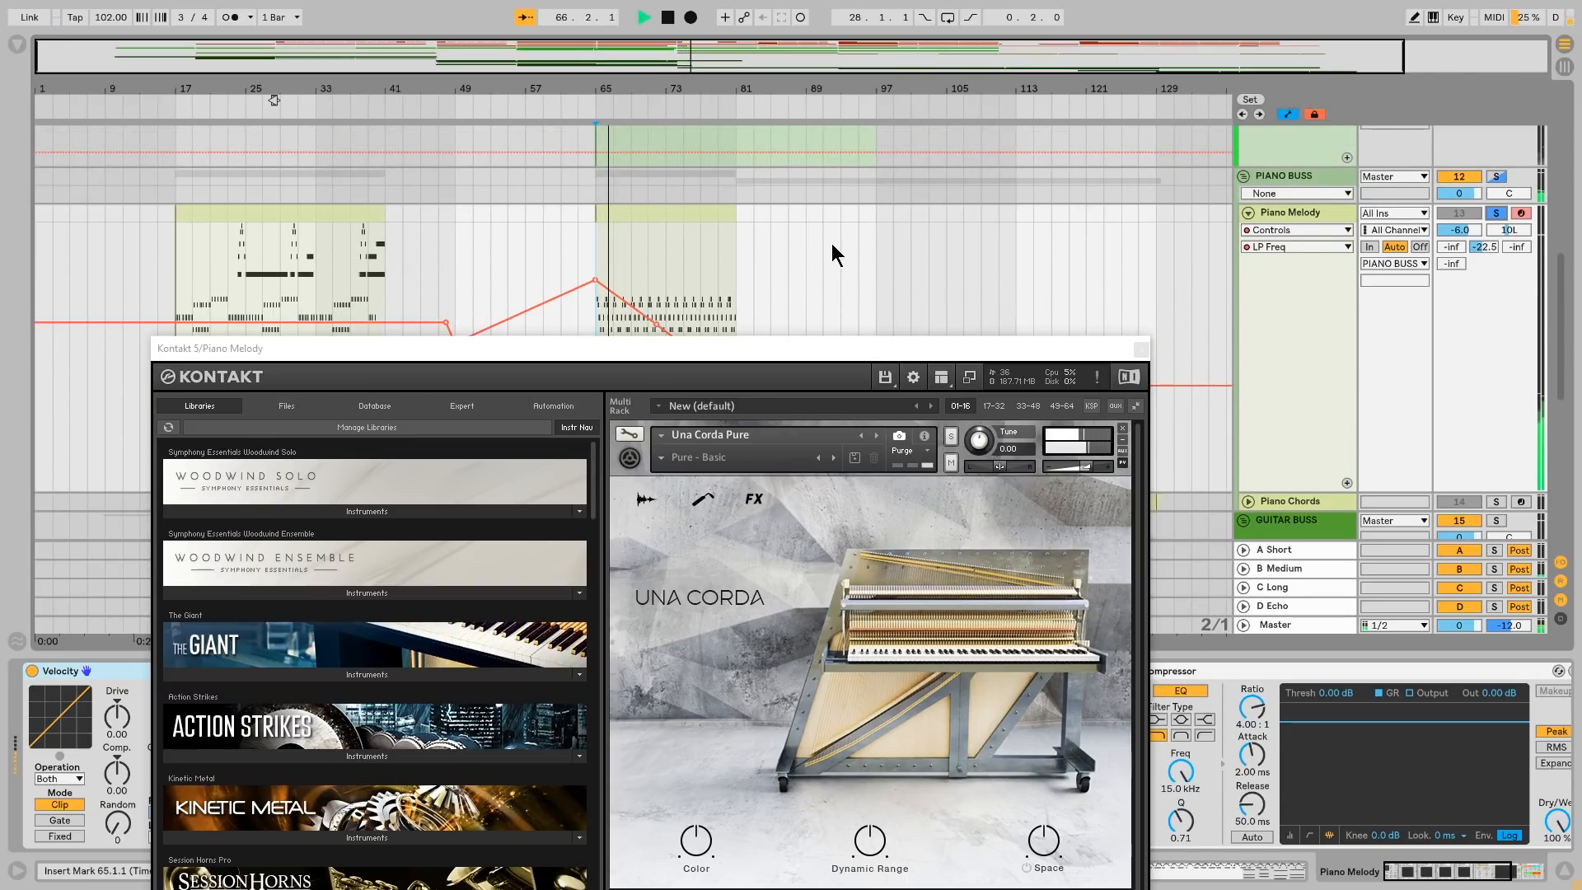
{"action": "scroll", "coordinate": [836, 256], "scroll_direction": "up", "scroll_amount": 2}
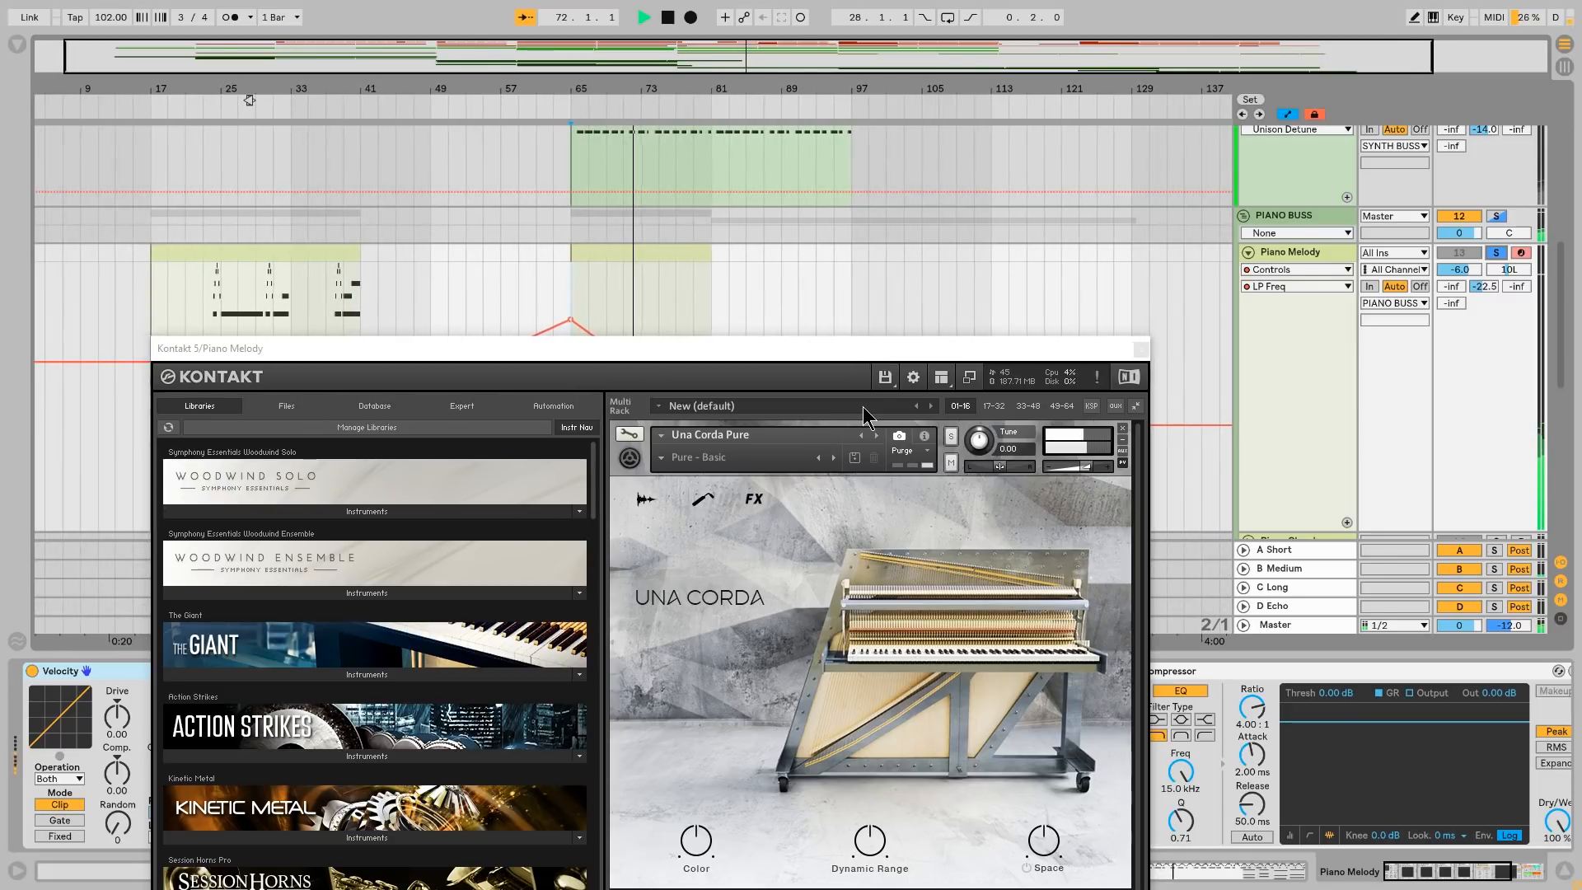
{"action": "scroll", "coordinate": [1119, 206], "scroll_direction": "up", "scroll_amount": 2}
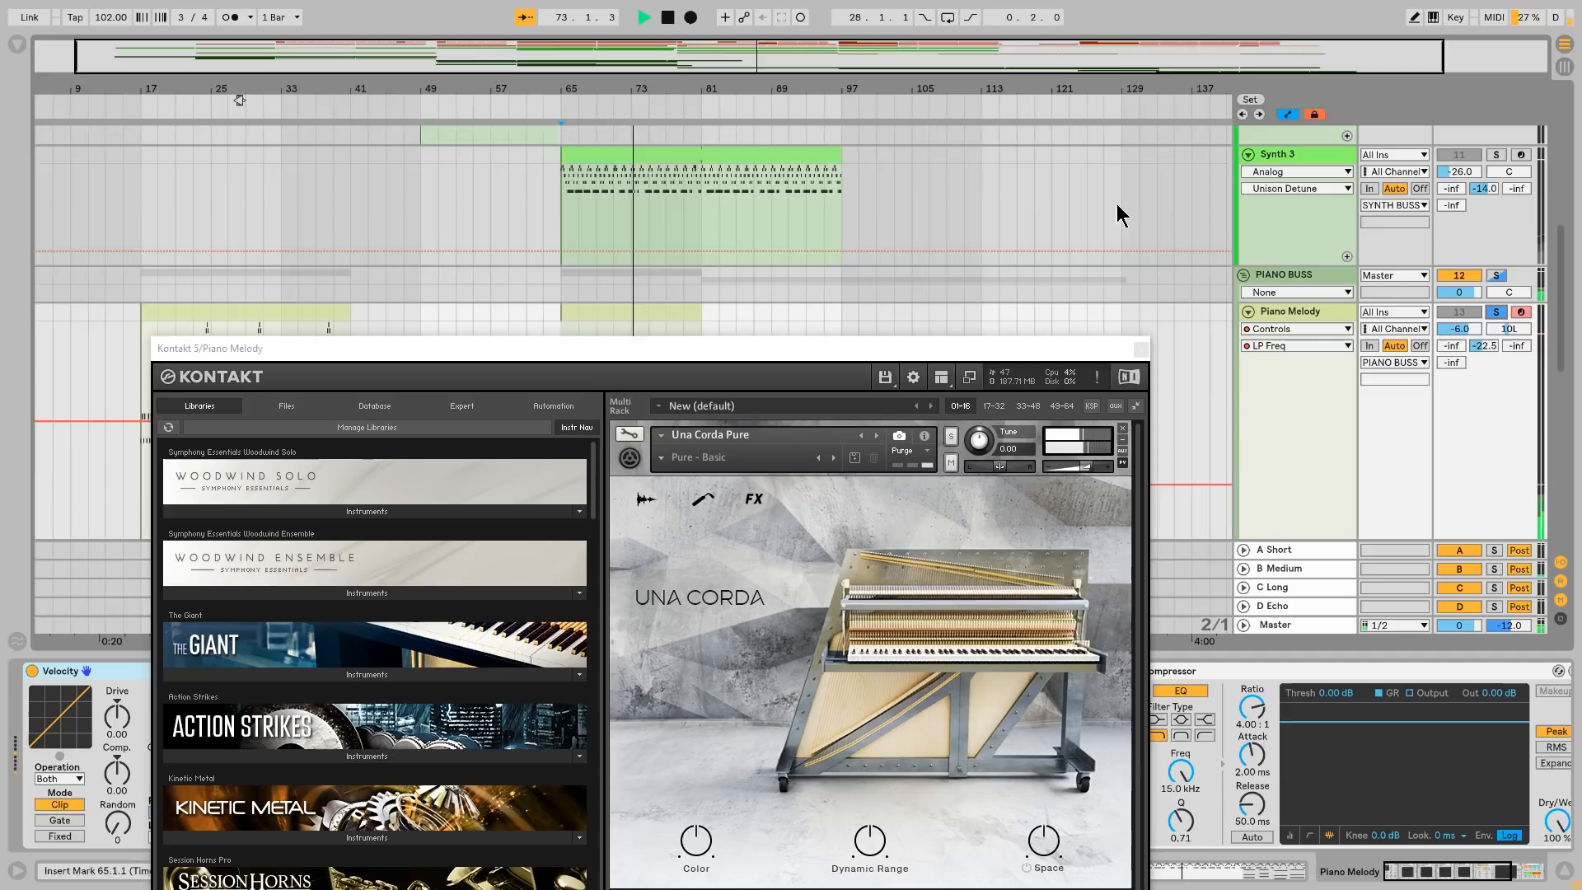
Step: Solo Synth 3 together with Piano Melody, close the Kontakt 5 window, compare both parts, and clear the solos
{"action": "left_click", "coordinate": [1496, 155], "text": "ctrl"}
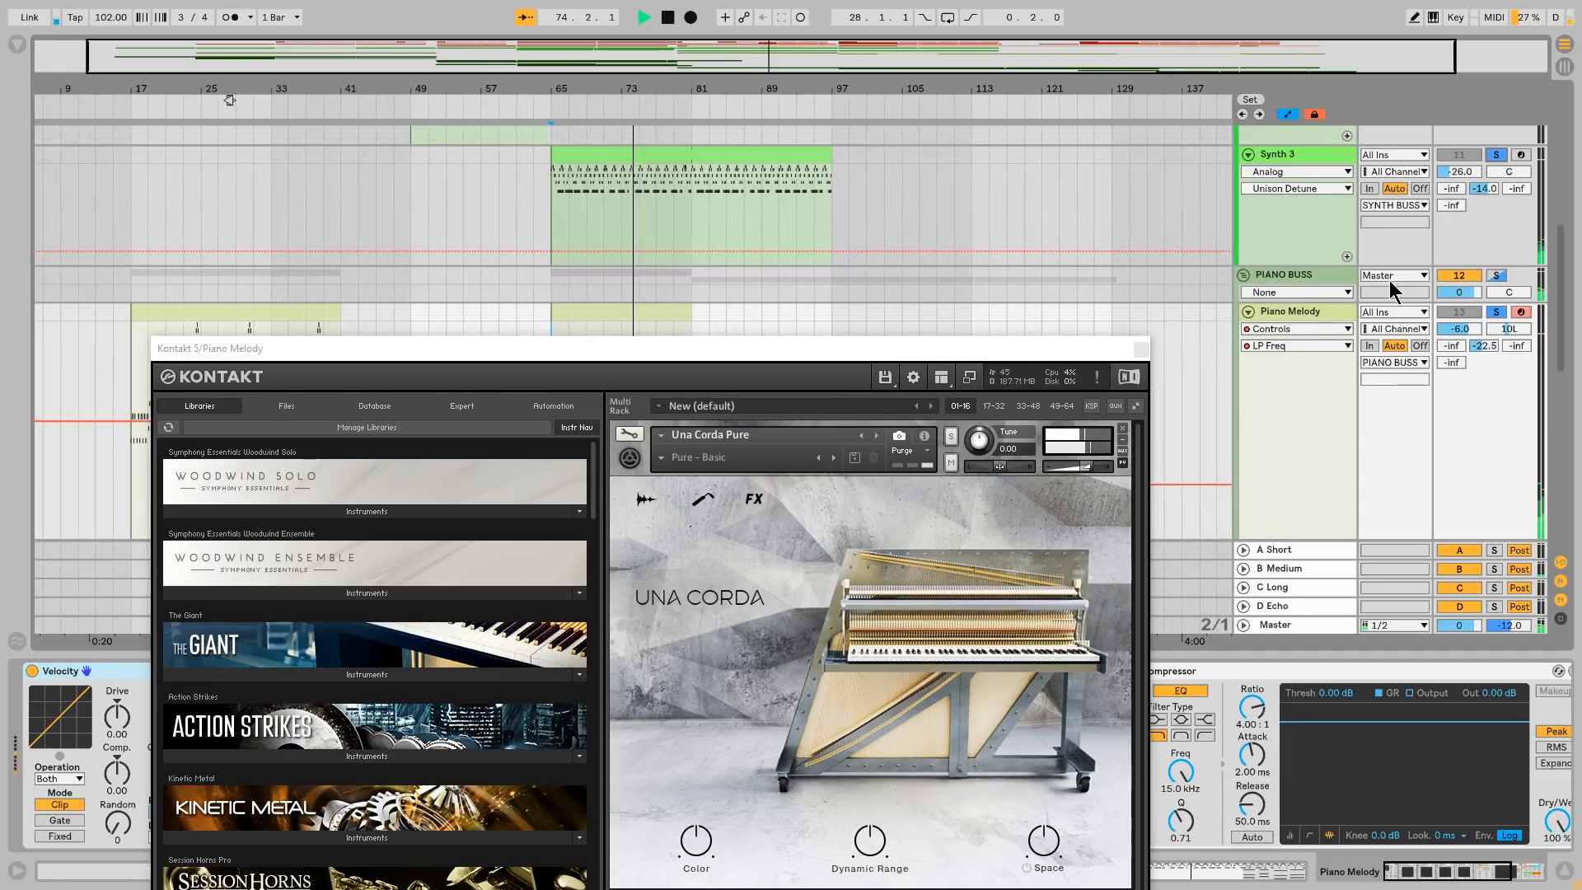
{"action": "left_click", "coordinate": [1141, 350]}
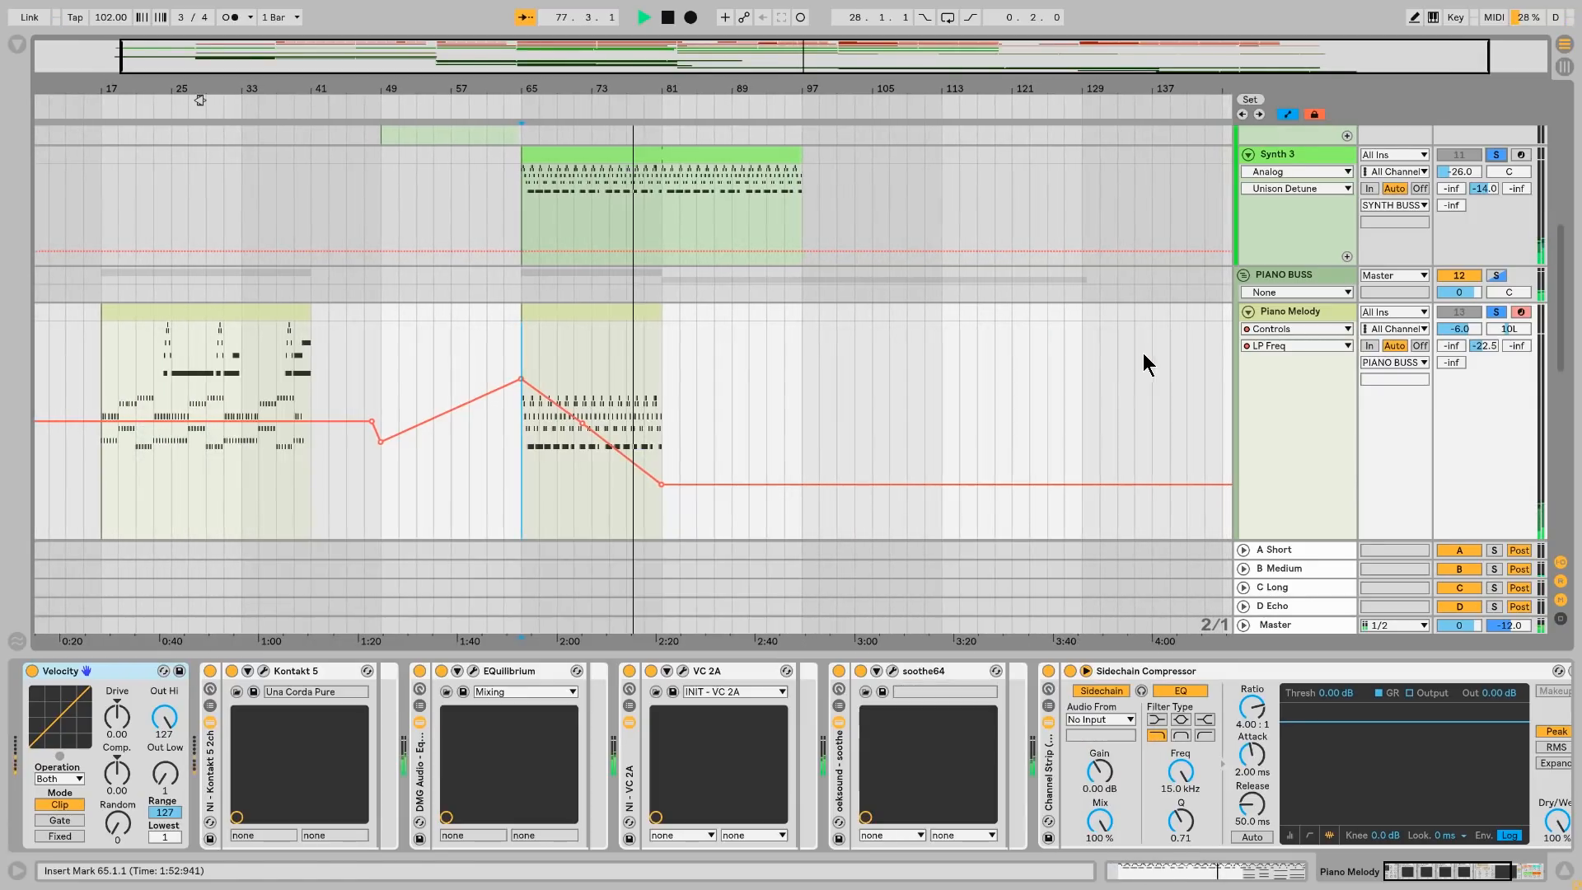
{"action": "scroll", "coordinate": [915, 321], "scroll_direction": "up", "scroll_amount": 2}
{"action": "scroll", "coordinate": [914, 319], "scroll_direction": "down", "scroll_amount": 2}
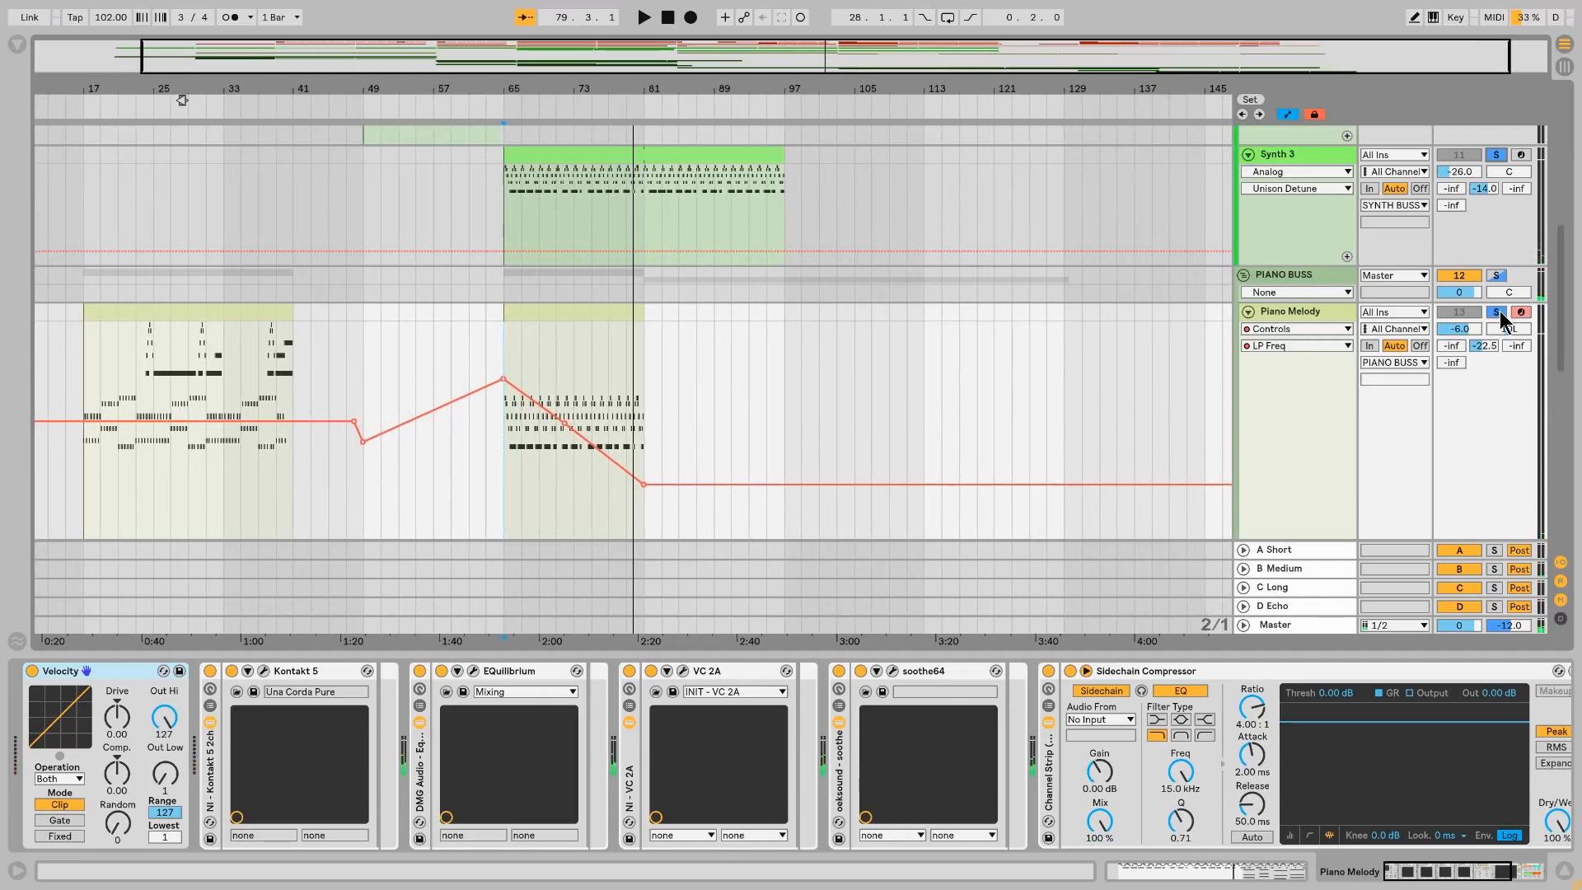
{"action": "left_click", "coordinate": [1500, 313]}
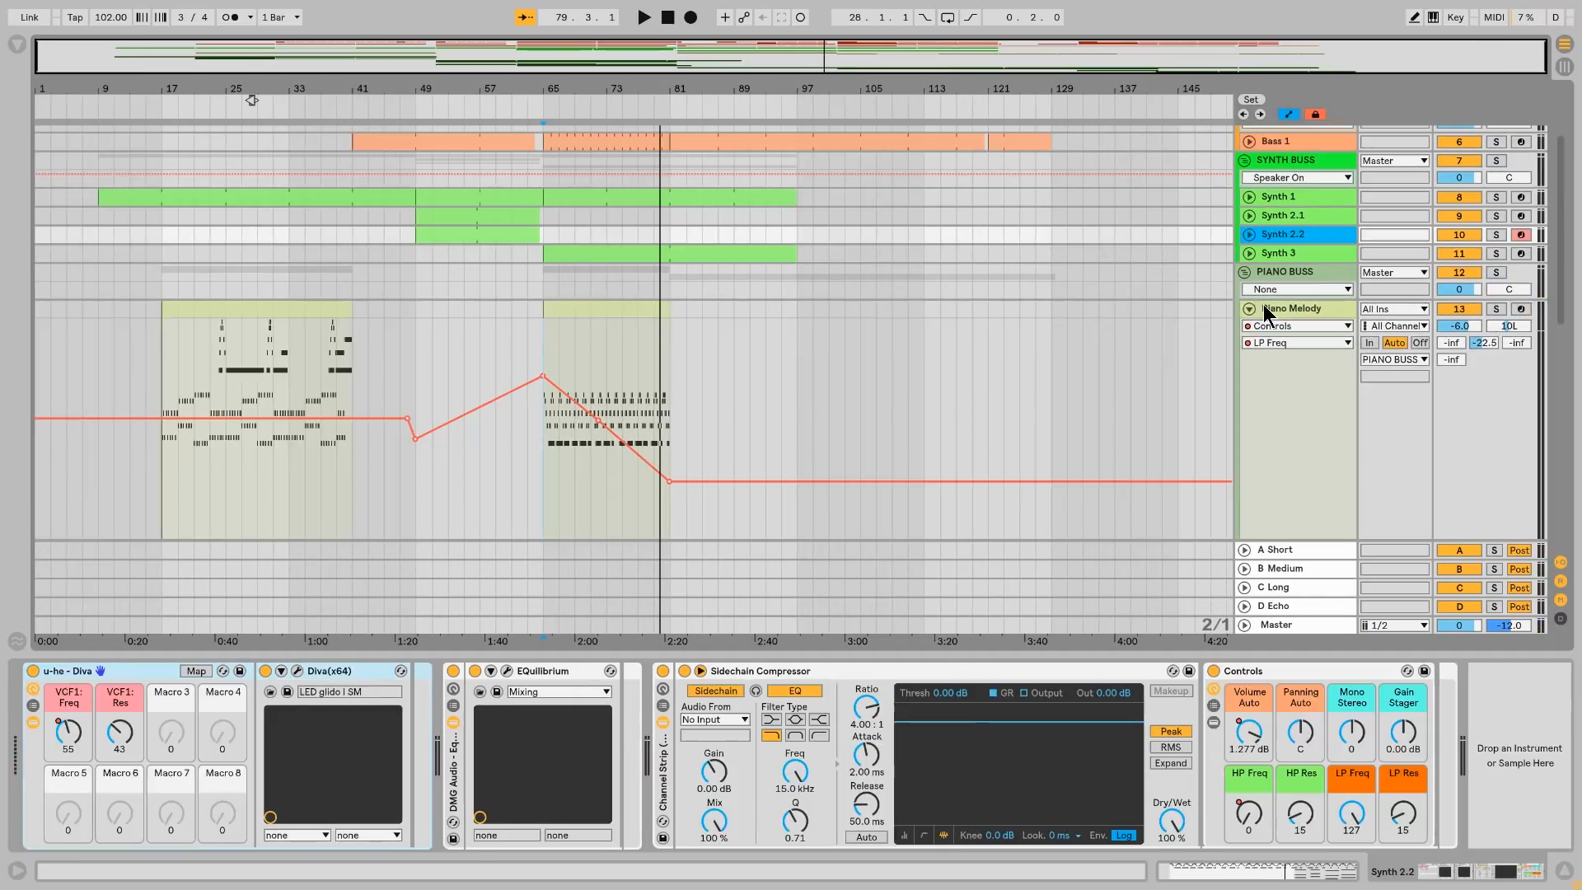
Step: Select bars 17 to 41 on Piano Melody, solo the track and display its Velocity Drive automation
{"action": "left_click", "coordinate": [1268, 308]}
{"action": "scroll", "coordinate": [247, 412], "scroll_direction": "down", "scroll_amount": 2}
{"action": "left_click_drag", "start_coordinate": [175, 383], "coordinate": [352, 389]}
{"action": "left_click", "coordinate": [1497, 209]}
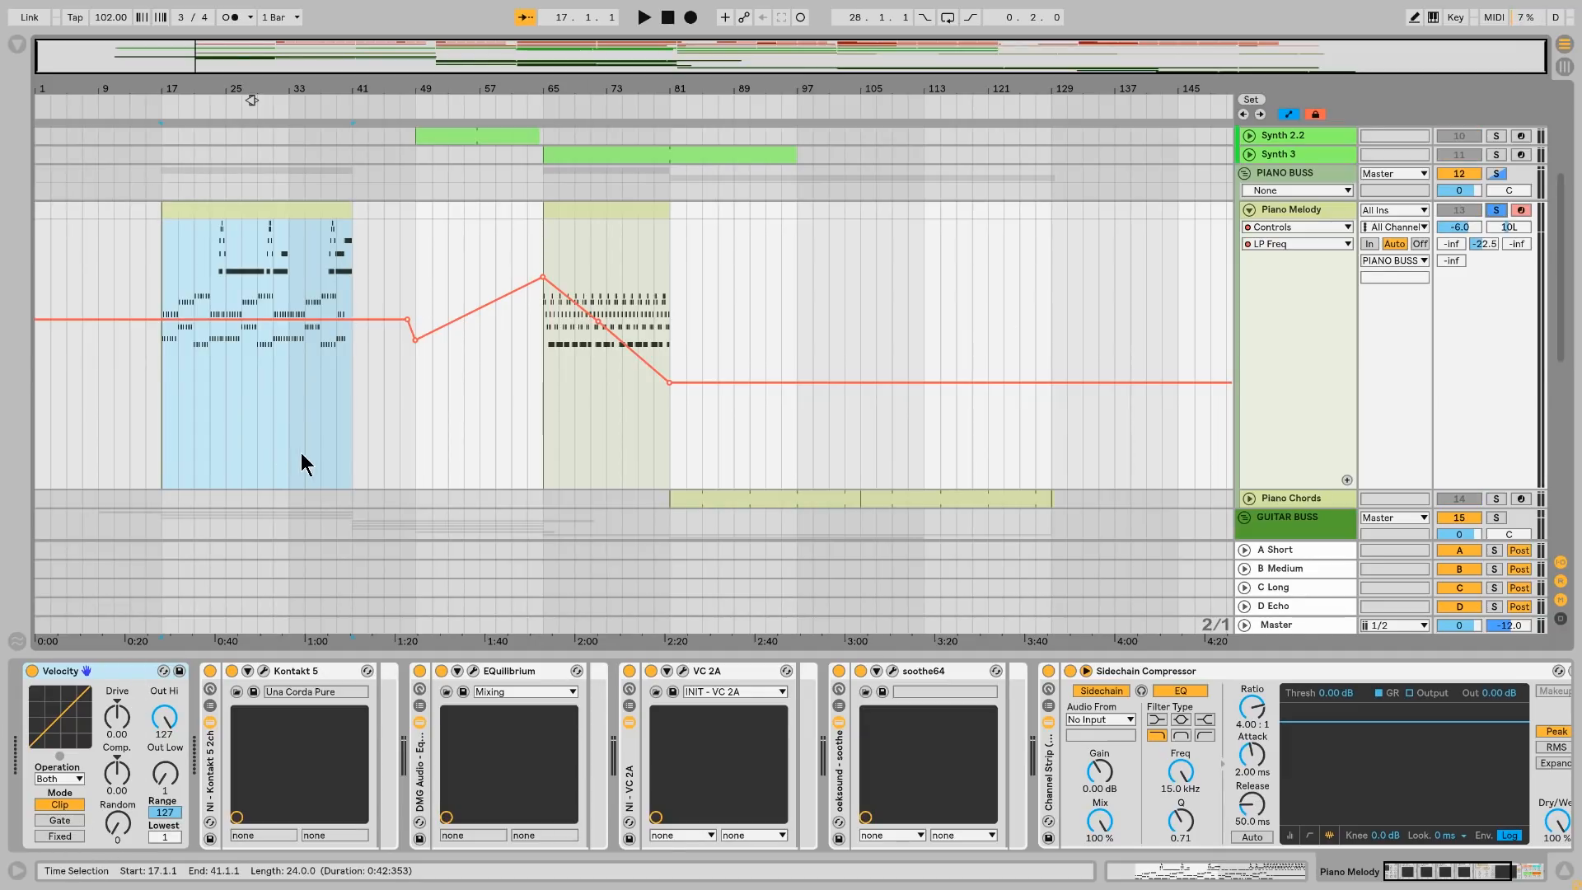
{"action": "left_click", "coordinate": [92, 736]}
{"action": "left_click", "coordinate": [289, 328]}
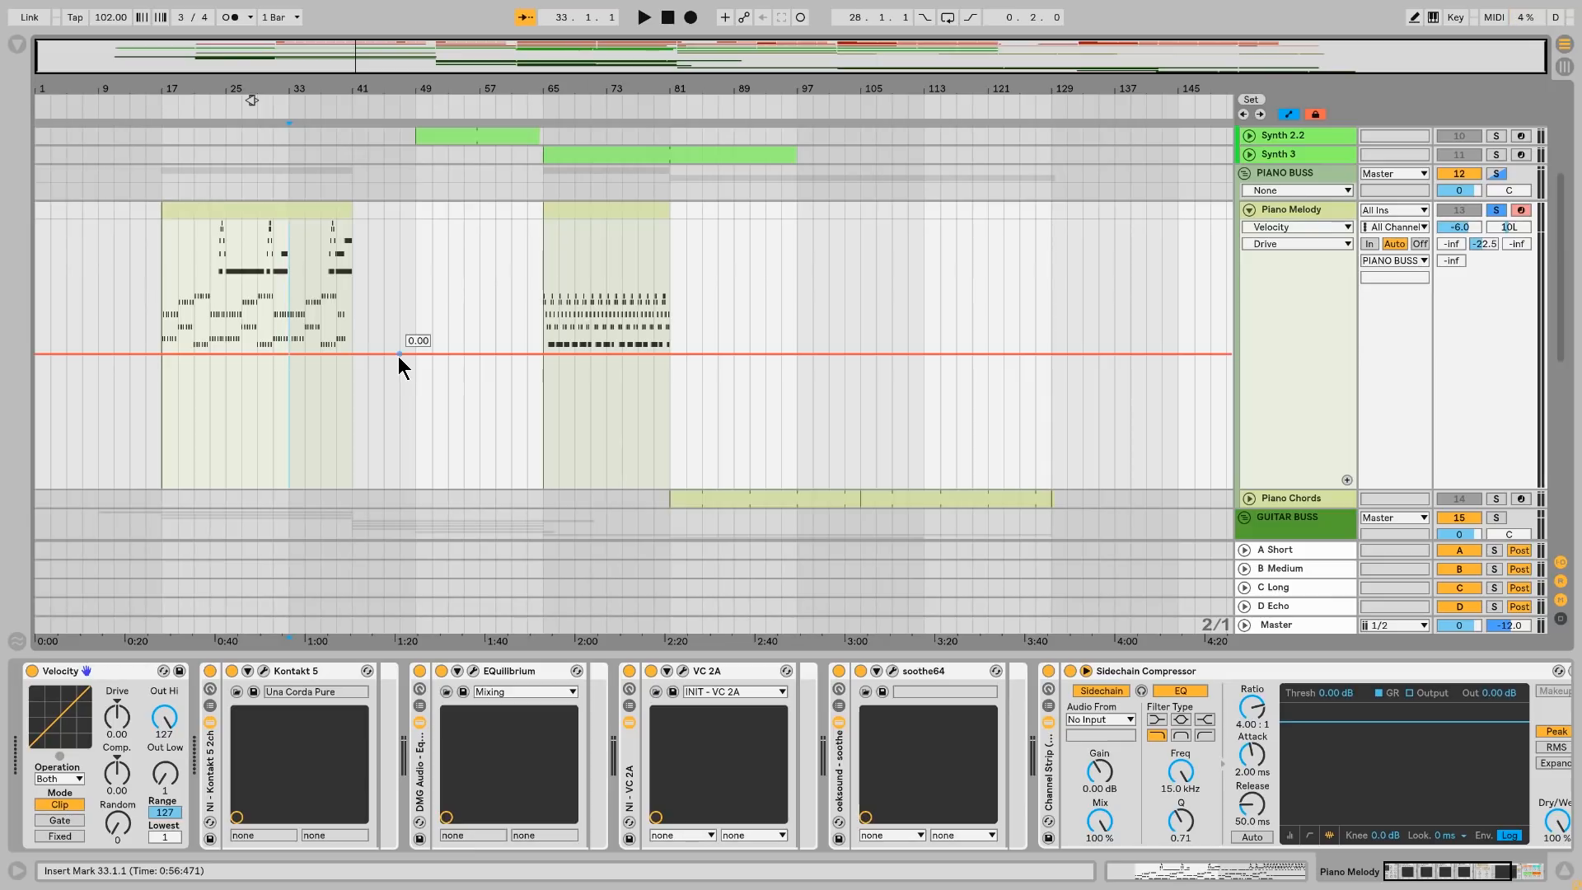
Step: Play the soloed Piano Melody clip from bar 21 in a closer view, and release the solo to hear it in the mix
{"action": "left_click", "coordinate": [1498, 174]}
{"action": "key", "text": "space"}
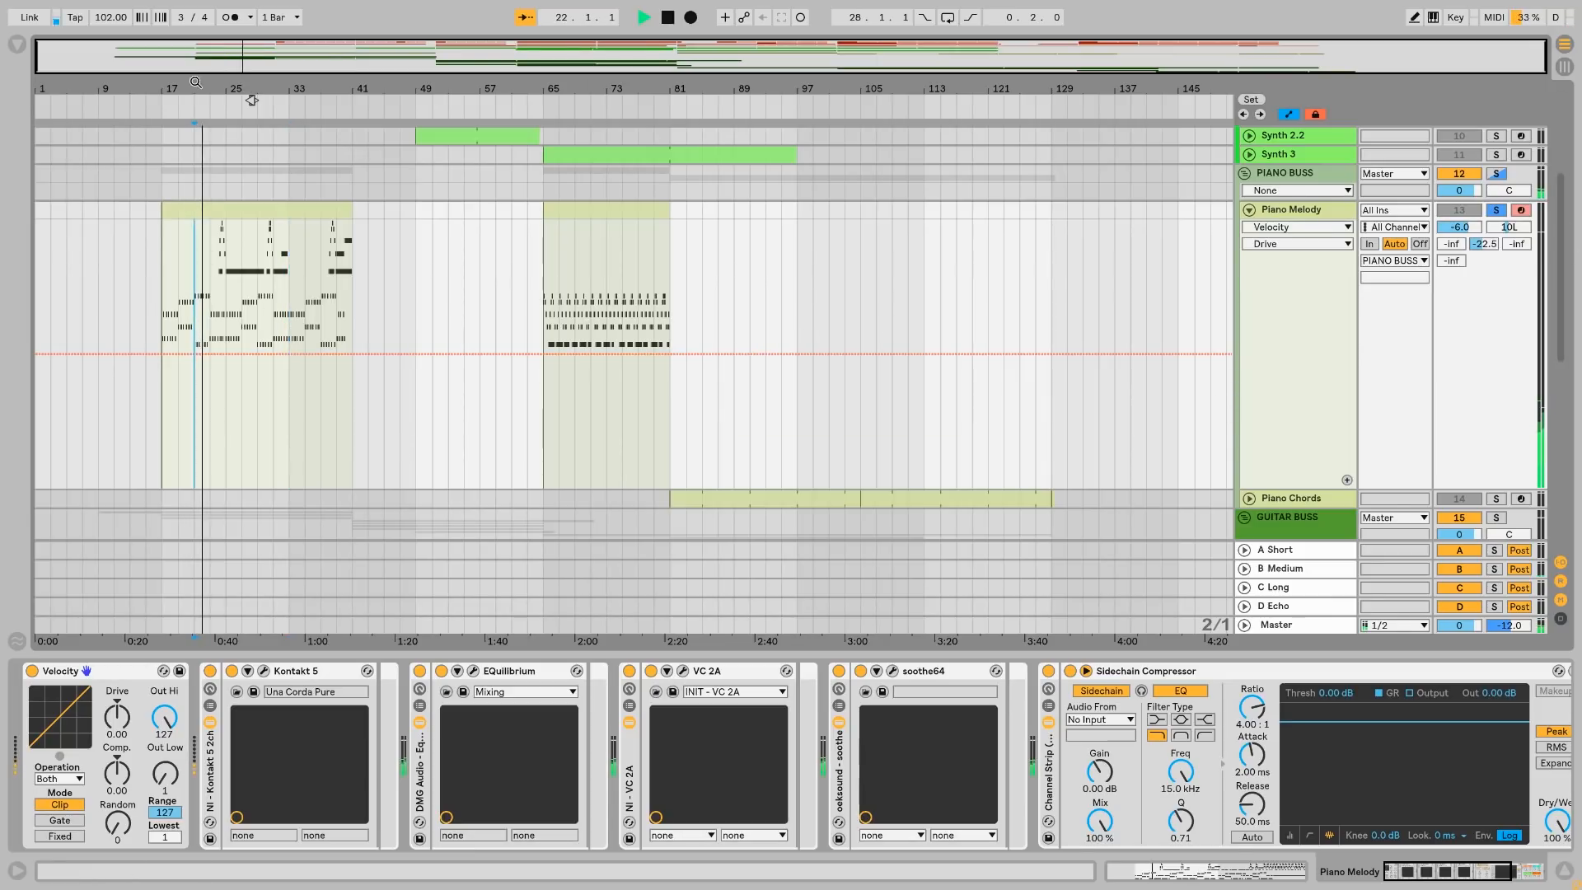
{"action": "left_click_drag", "start_coordinate": [196, 82], "coordinate": [196, 119]}
{"action": "left_click_drag", "start_coordinate": [368, 101], "coordinate": [367, 110]}
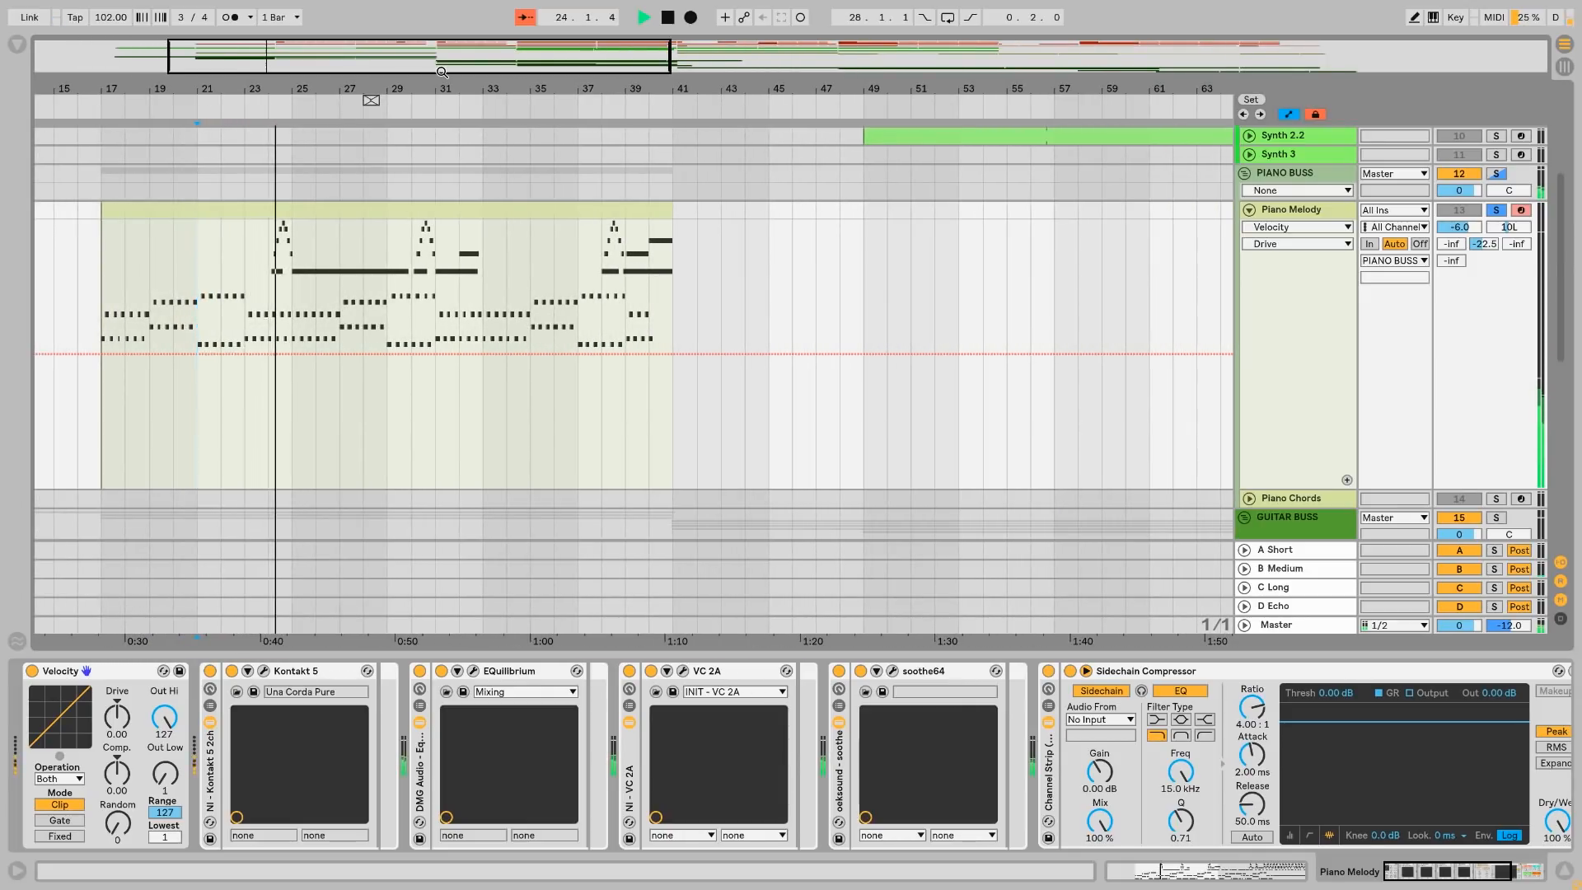
{"action": "left_click", "coordinate": [1496, 210]}
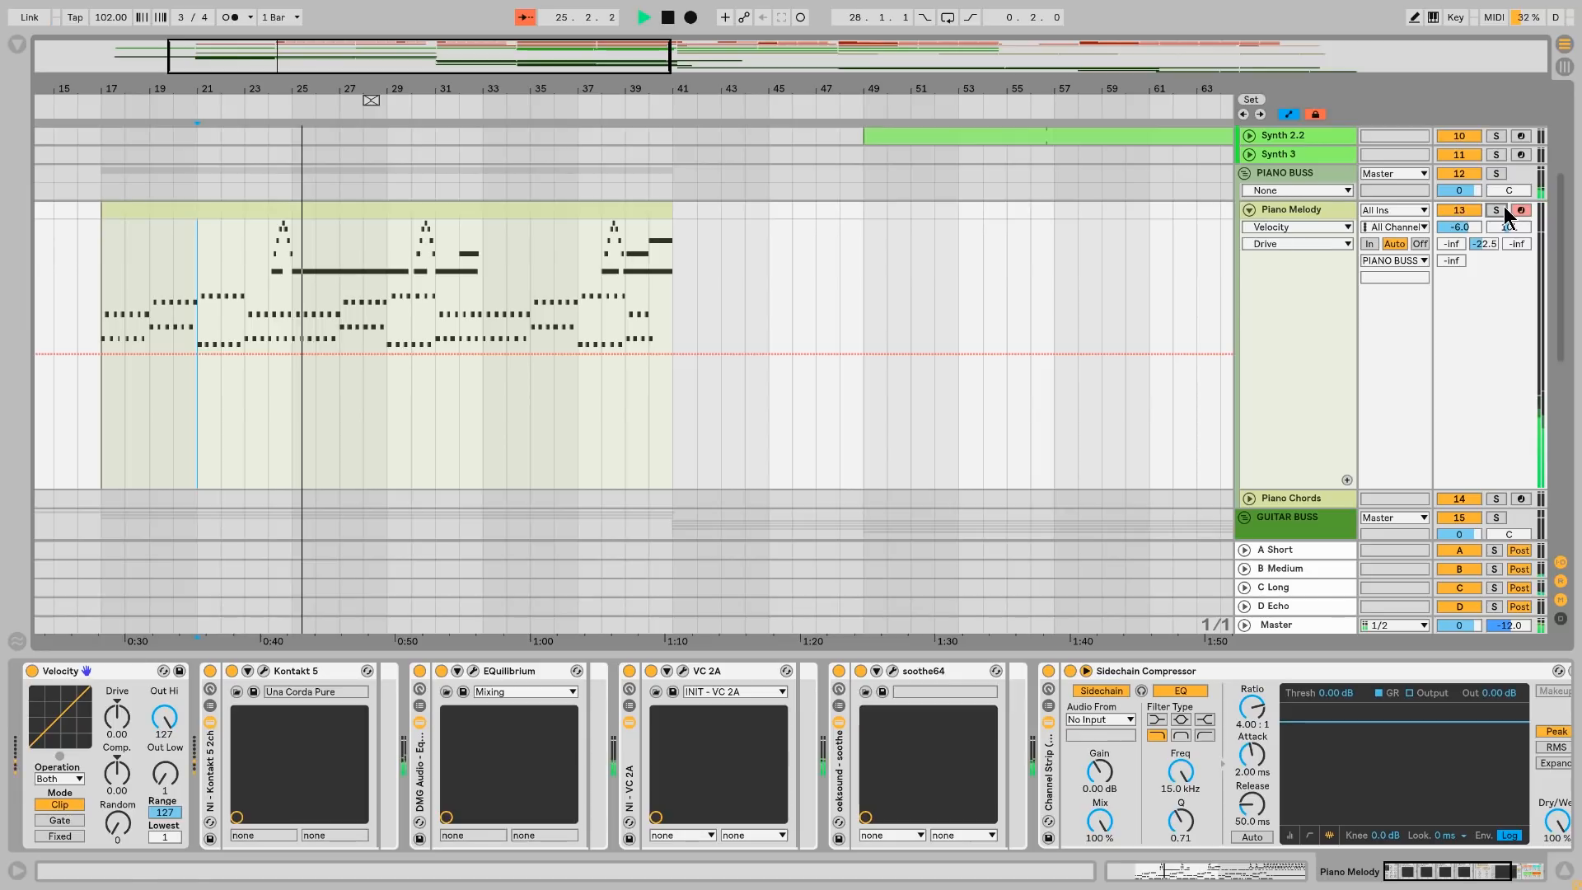
{"action": "scroll", "coordinate": [850, 321], "scroll_direction": "up", "scroll_amount": 3}
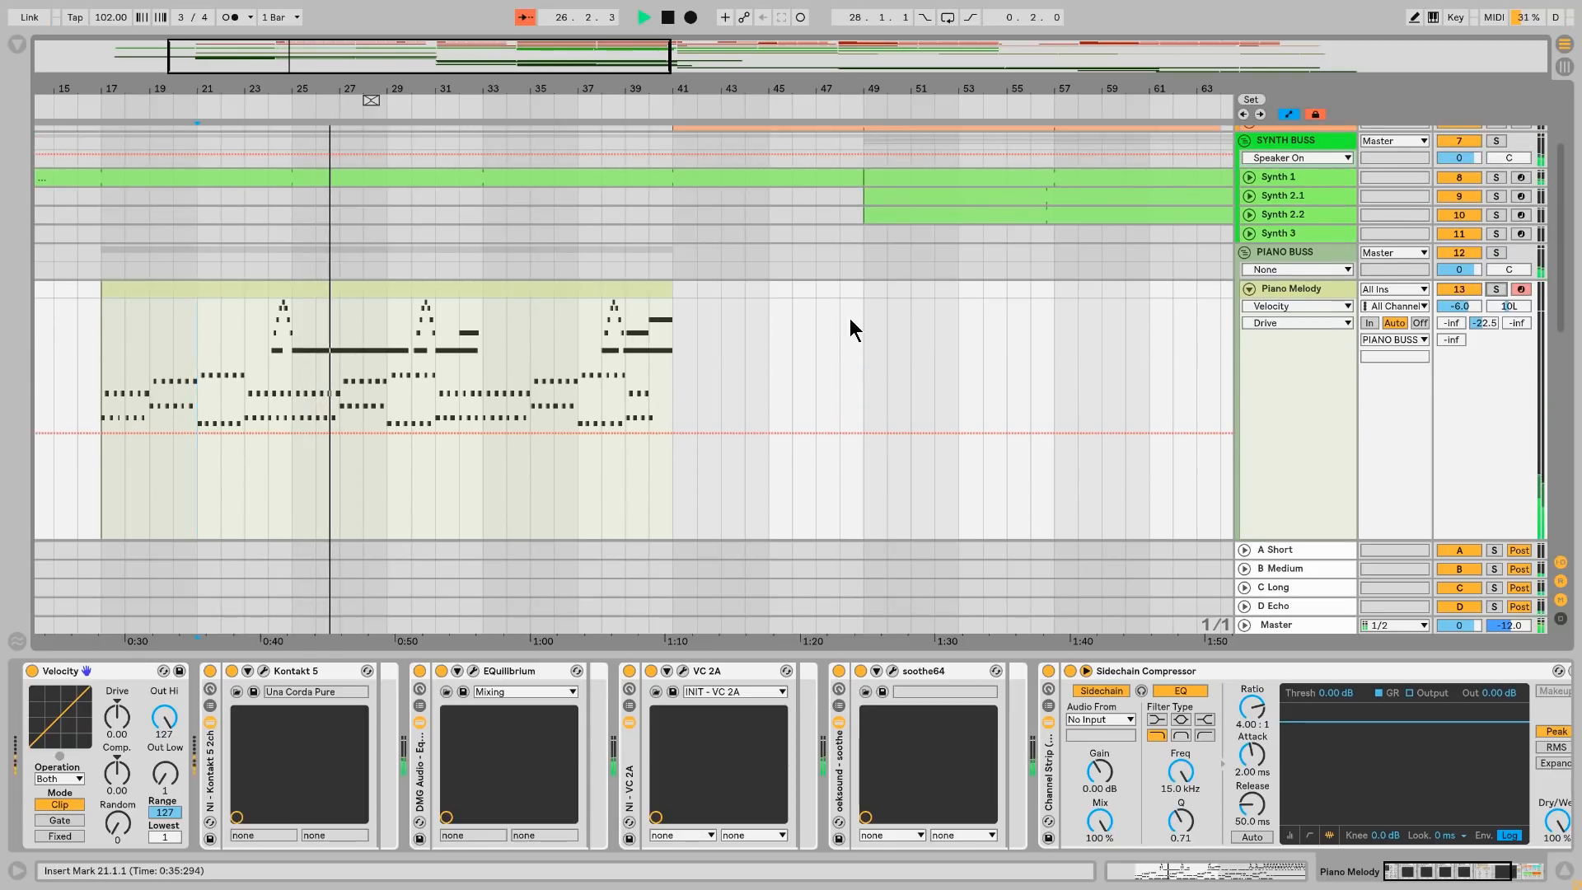
Step: Open Piano Melody's EQuilibrium, move its window over the arrangement, examine the EQ curve, close it and stop playback
{"action": "left_click", "coordinate": [473, 670]}
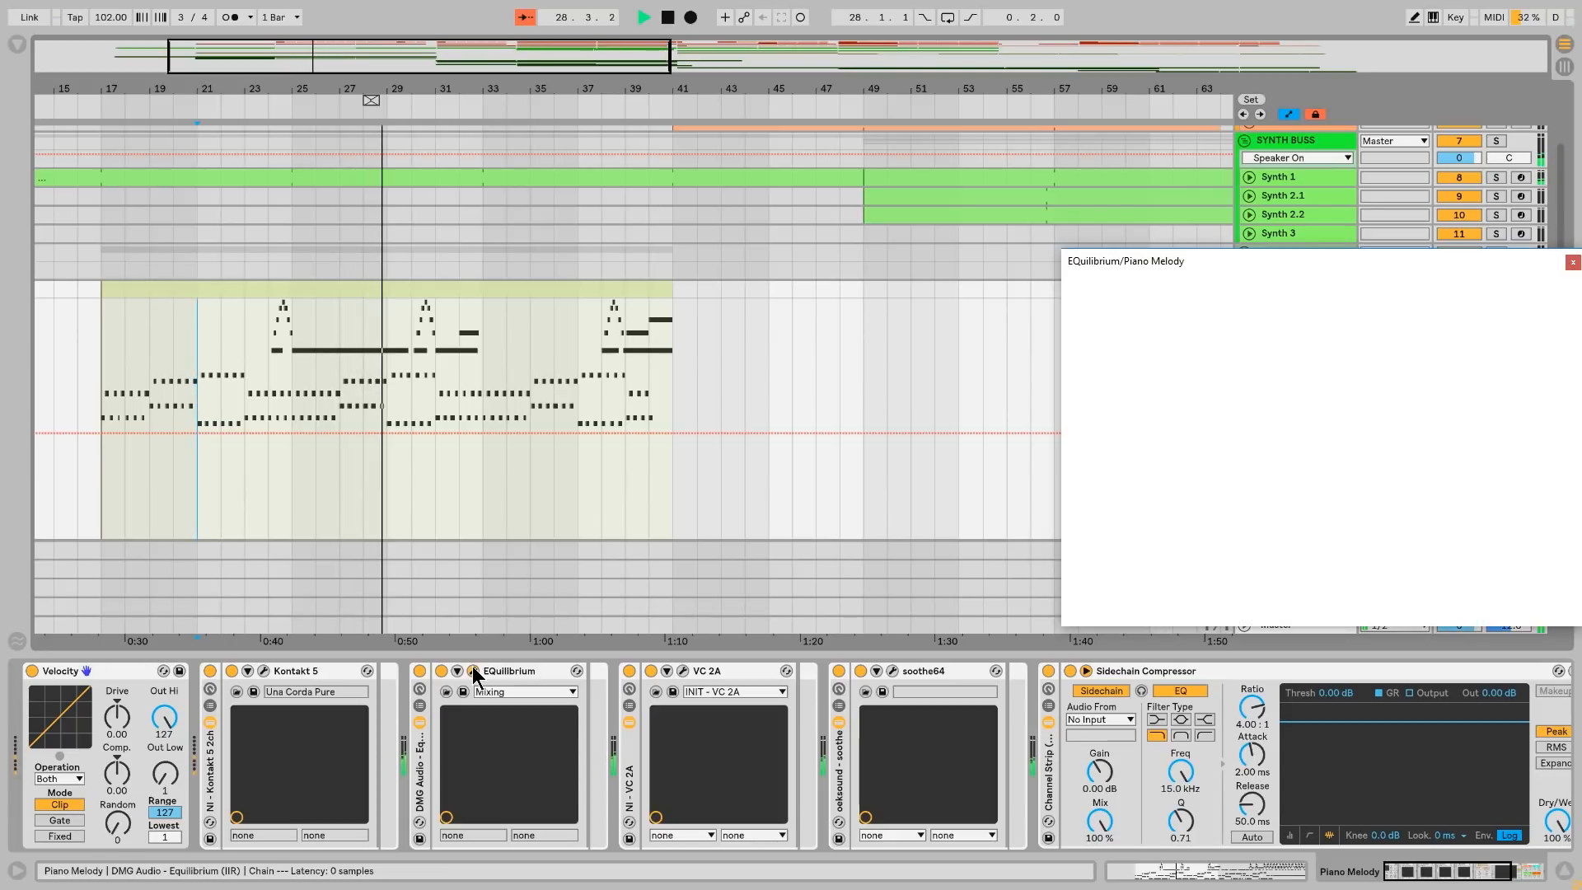
{"action": "left_click", "coordinate": [1146, 589]}
{"action": "left_click_drag", "start_coordinate": [1366, 258], "coordinate": [763, 170]}
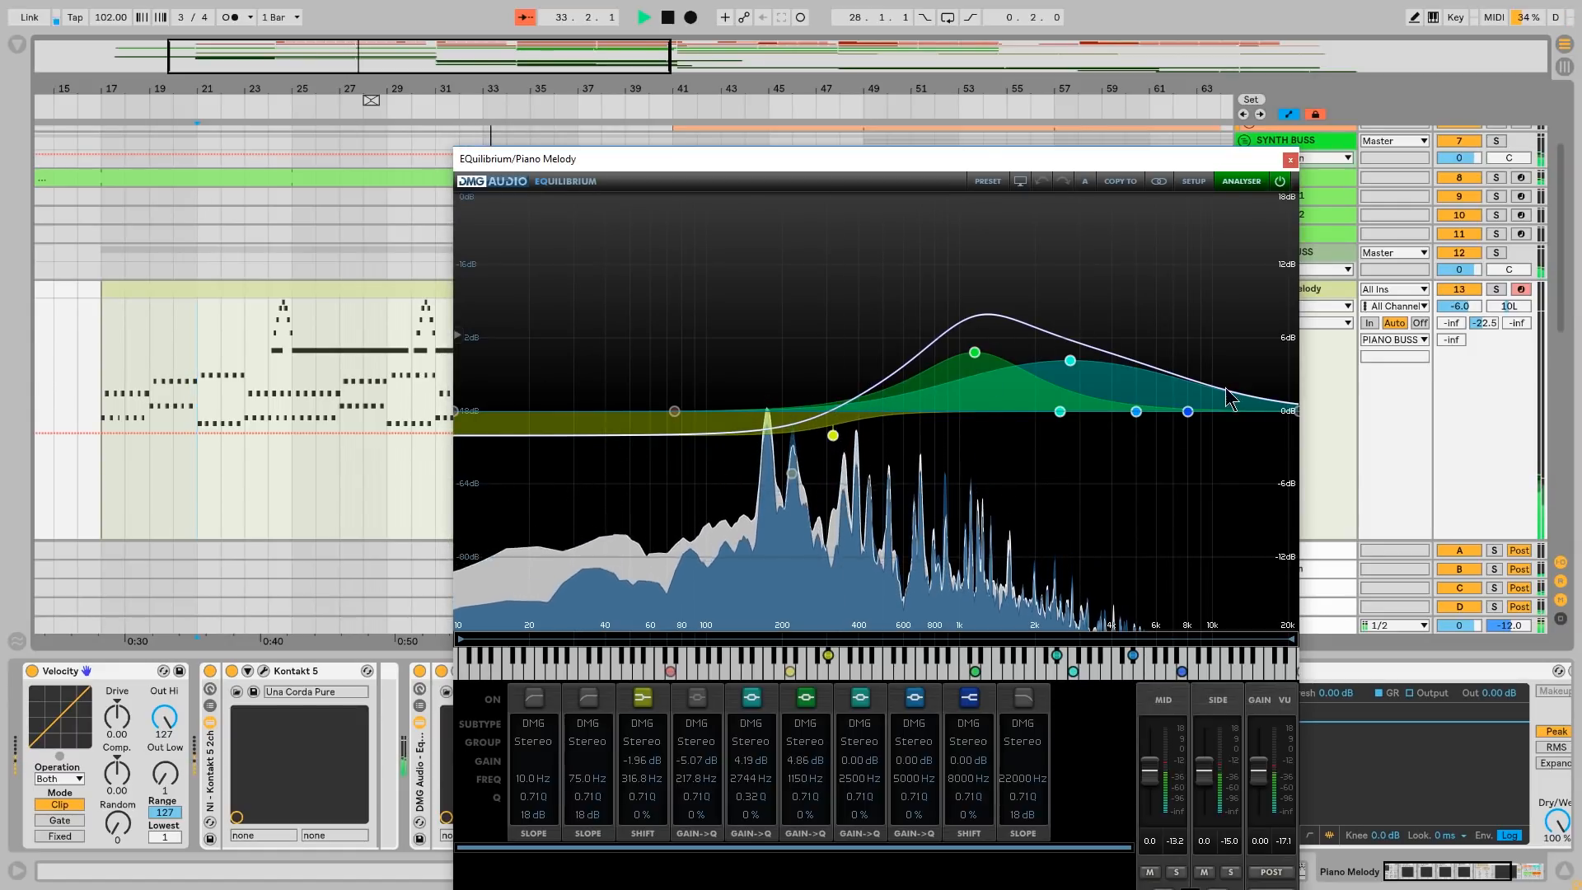
{"action": "left_click", "coordinate": [1290, 160]}
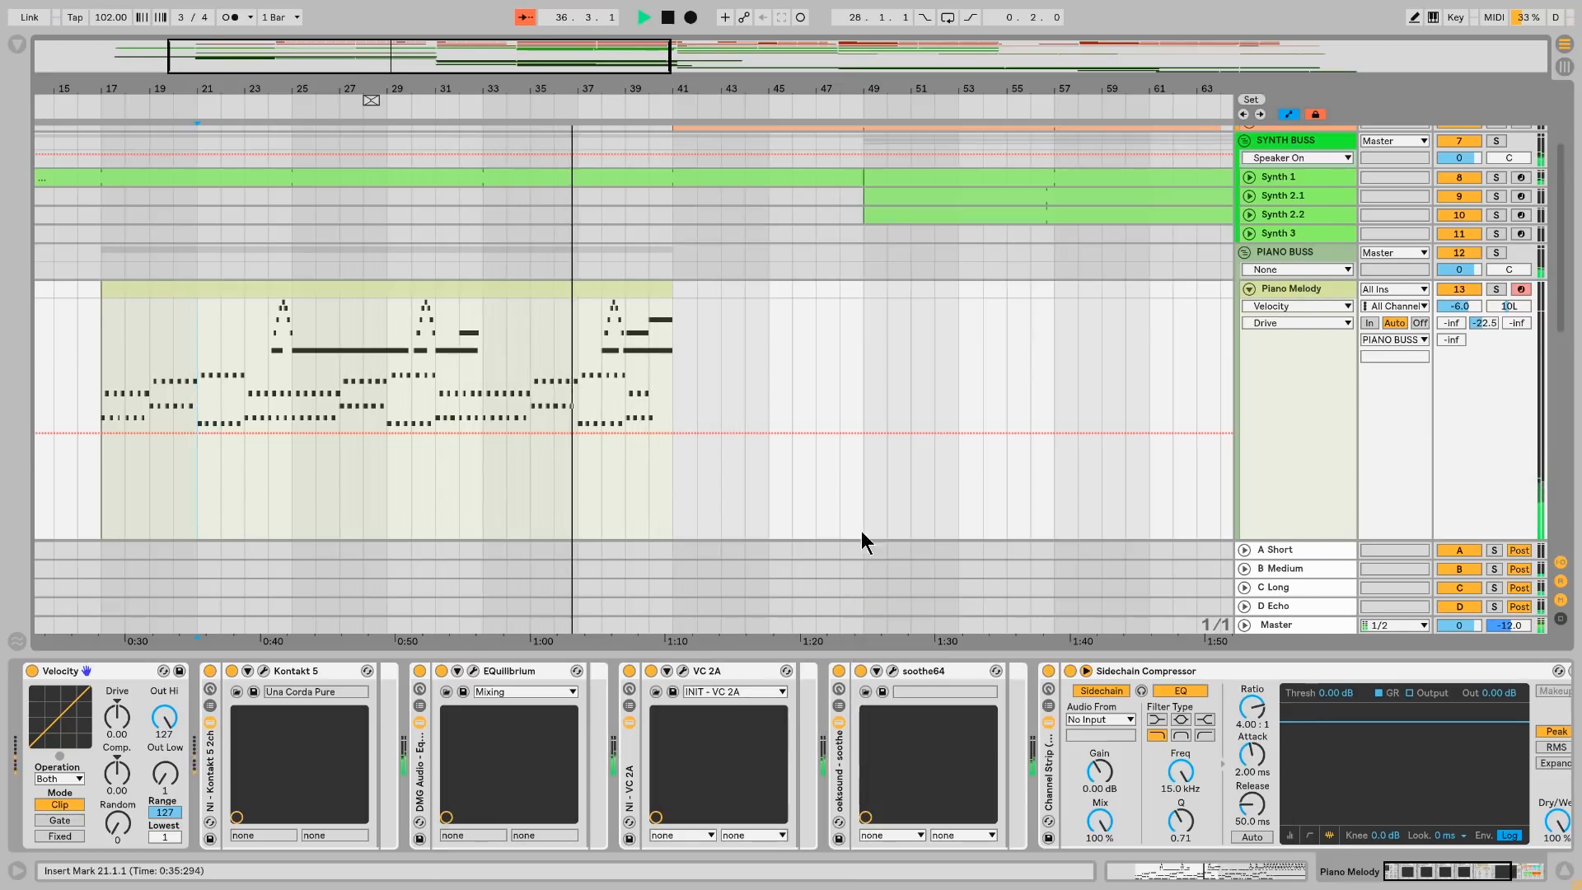
{"action": "key", "text": "space"}
Step: Open Piano Melody's VC 2A compressor, move its window beside the clip to review the settings, and close it
{"action": "left_click", "coordinate": [682, 672]}
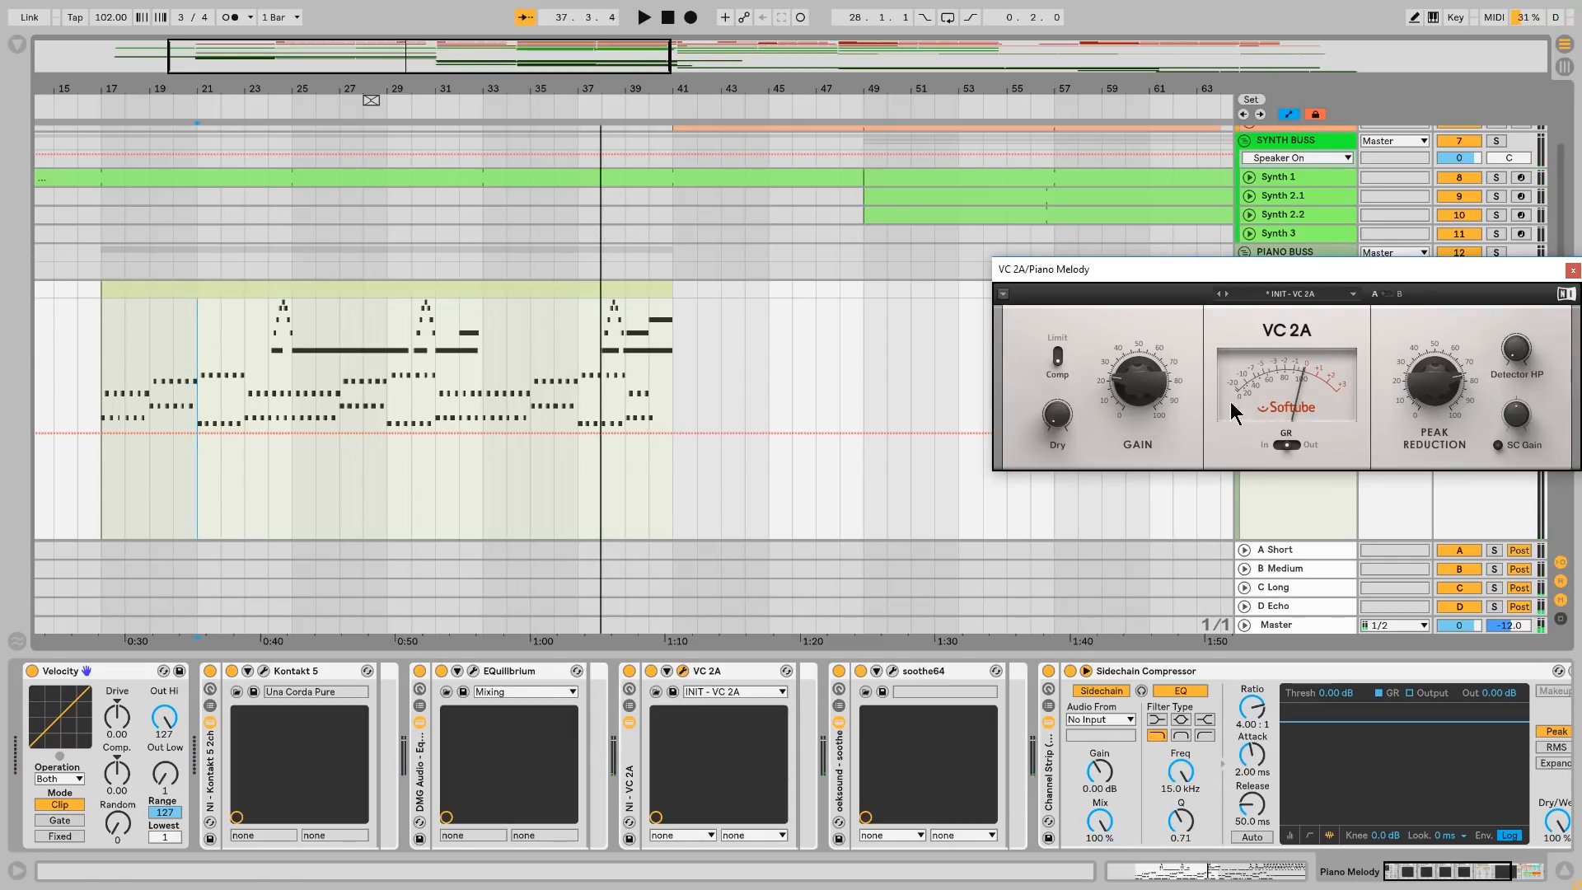
{"action": "left_click_drag", "start_coordinate": [1264, 264], "coordinate": [1194, 265]}
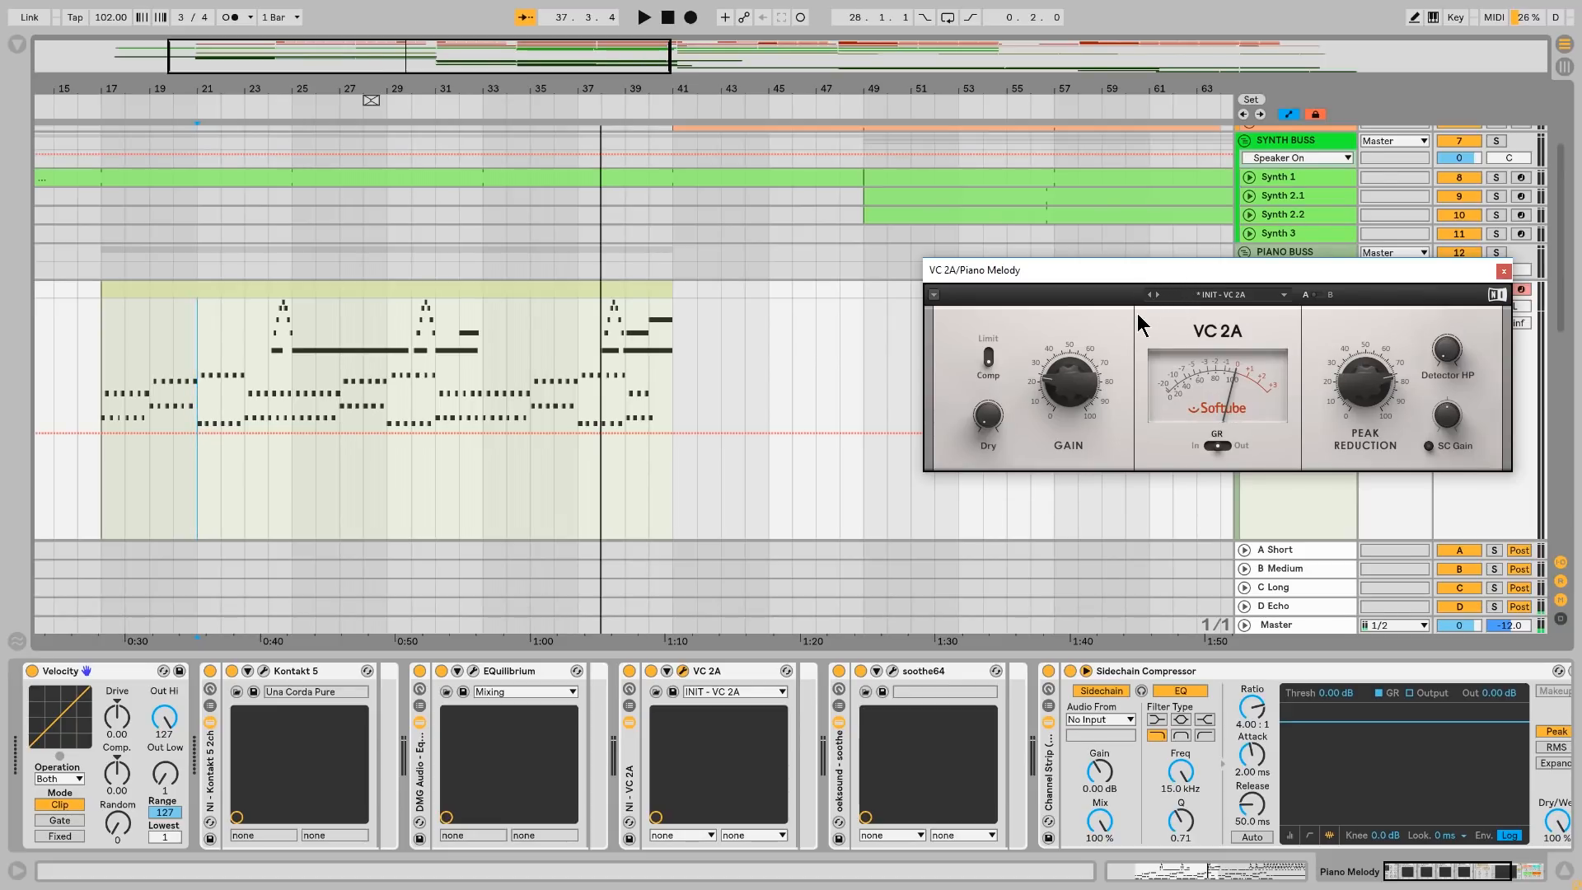
{"action": "left_click_drag", "start_coordinate": [1150, 272], "coordinate": [906, 301]}
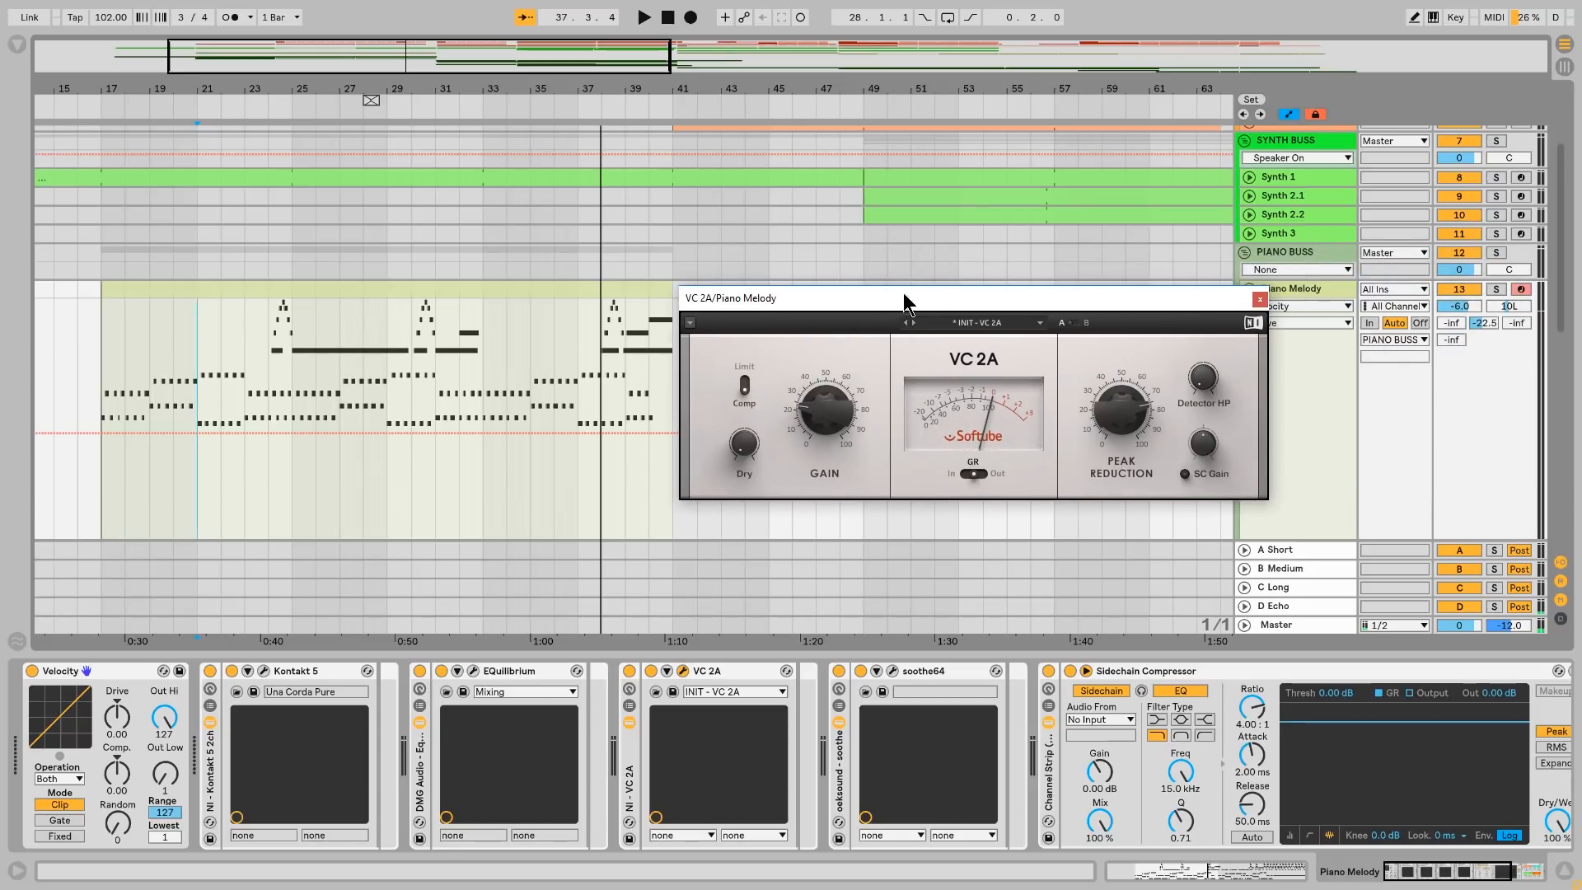
{"action": "left_click", "coordinate": [1259, 300]}
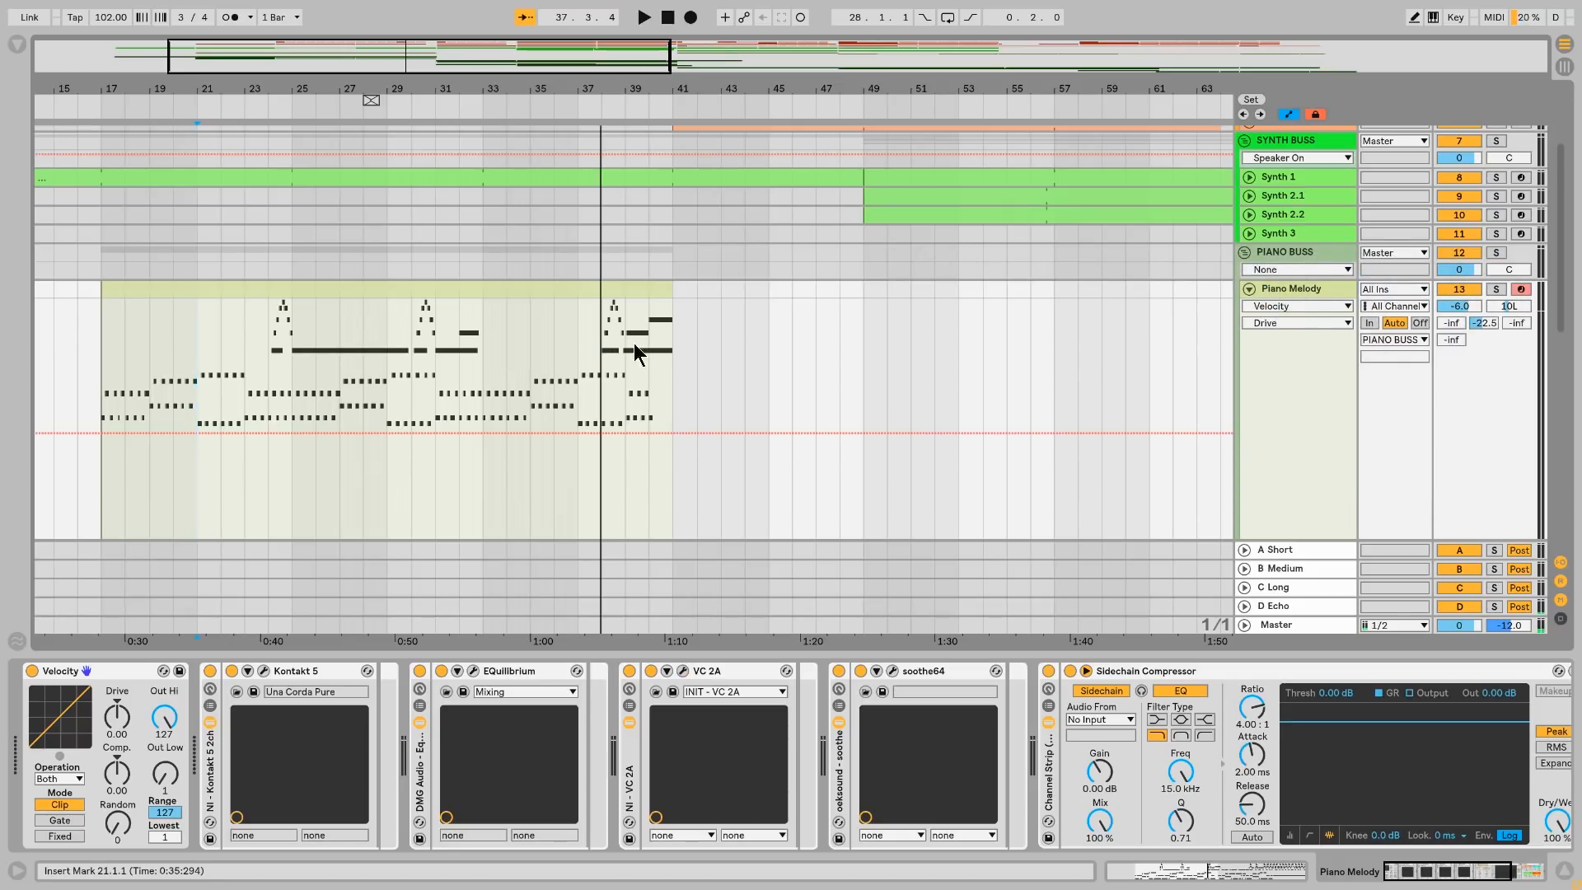
Step: Unfold the Piano Chords track and place the insert marker at bar 81, at the start of its first clip
{"action": "left_click_drag", "start_coordinate": [1015, 89], "coordinate": [476, 45]}
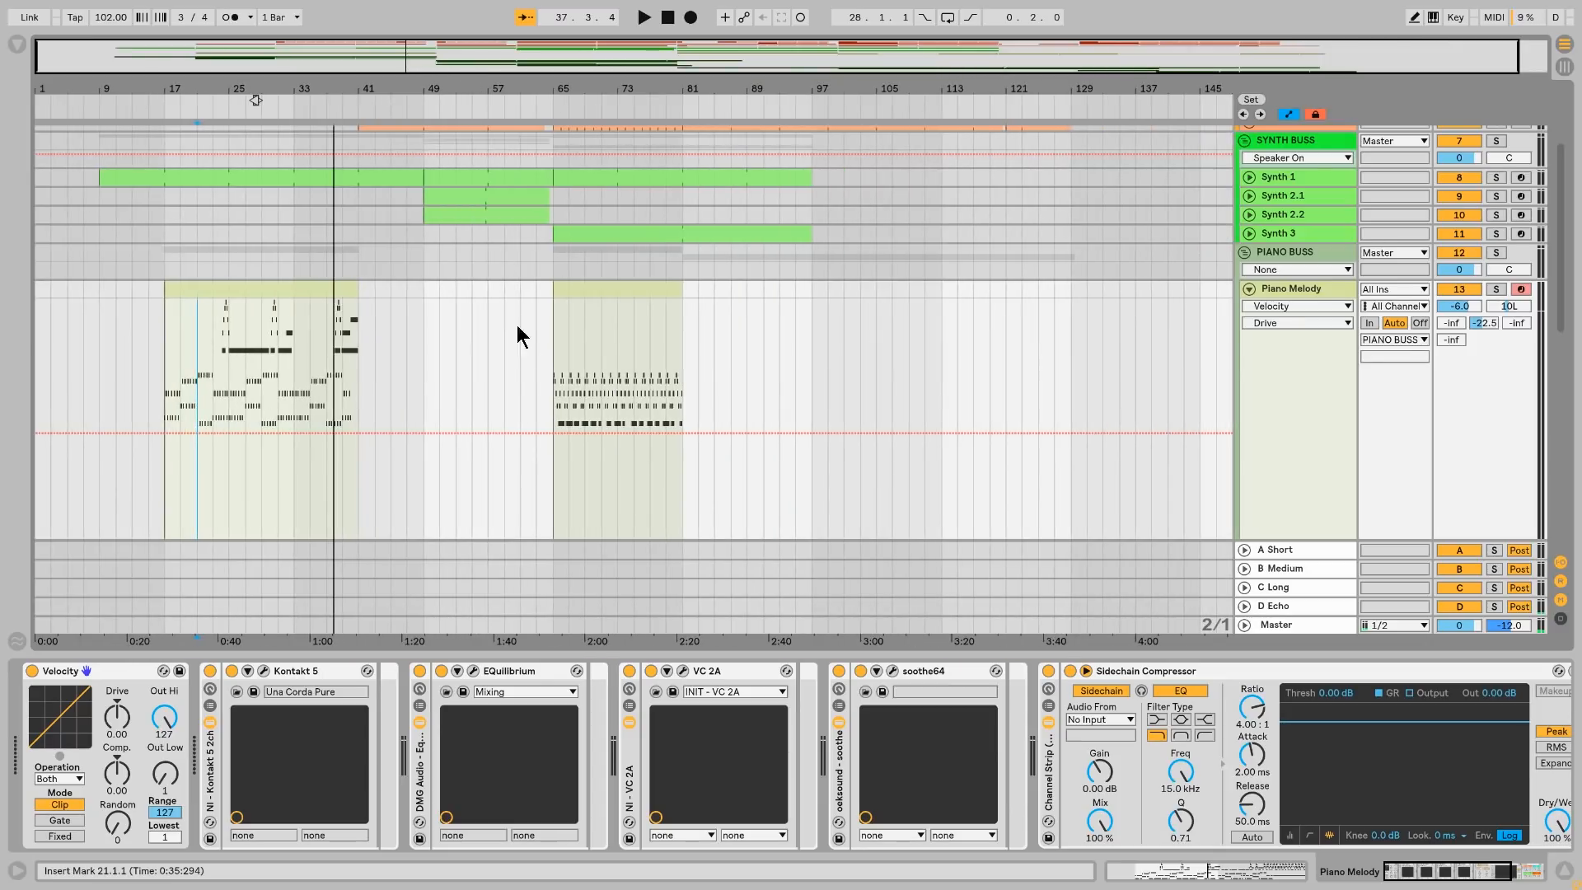
{"action": "scroll", "coordinate": [524, 350], "scroll_direction": "down", "scroll_amount": 3}
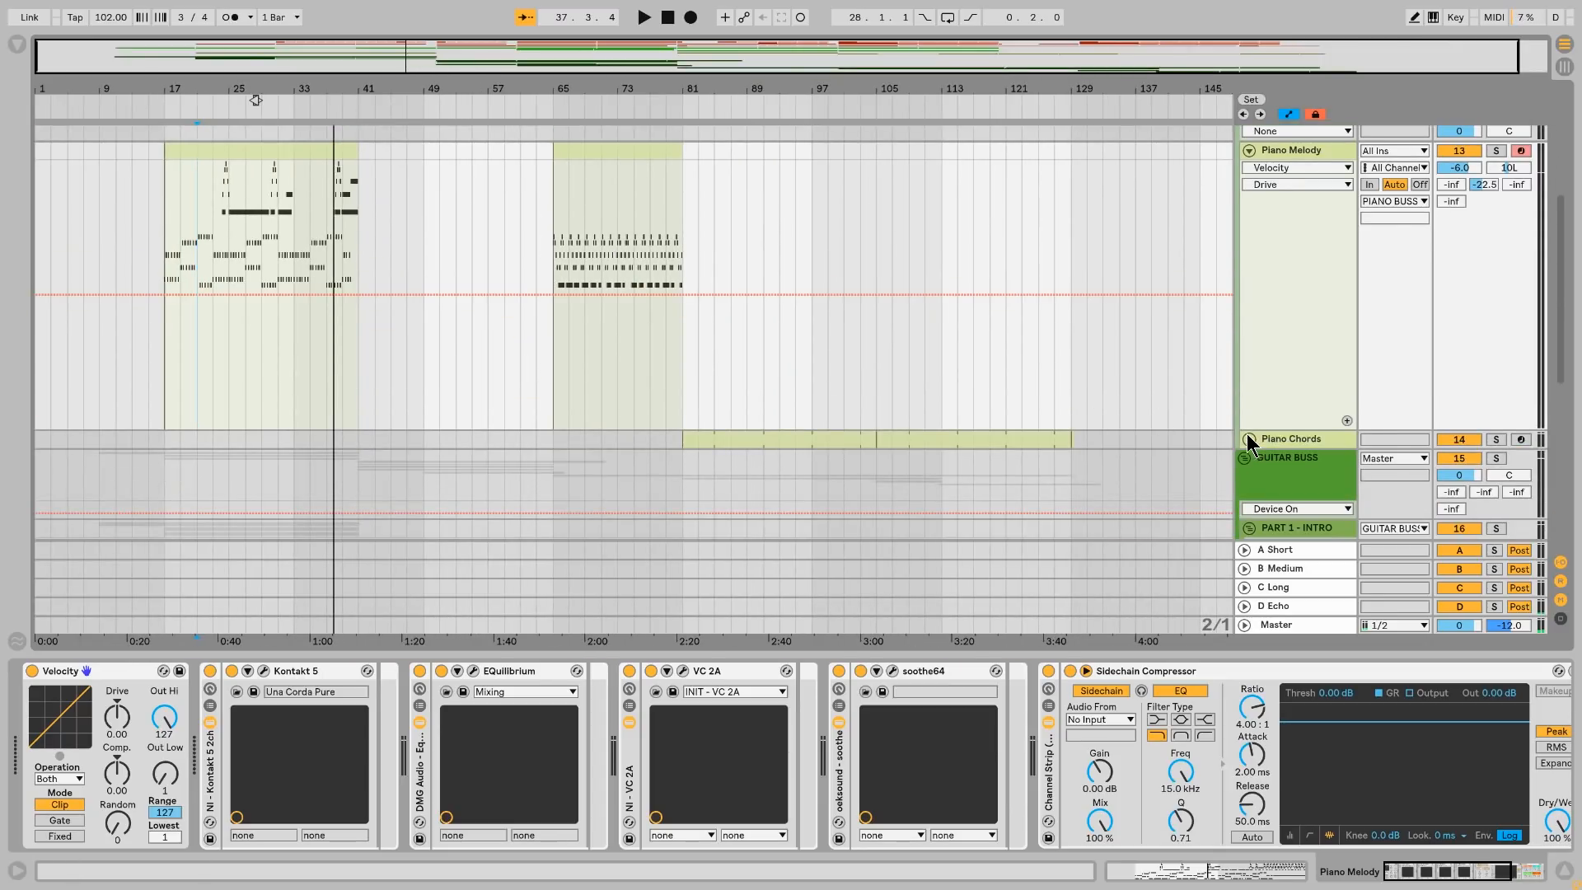
{"action": "left_click", "coordinate": [1249, 439]}
{"action": "scroll", "coordinate": [1090, 524], "scroll_direction": "down", "scroll_amount": 3}
{"action": "left_click", "coordinate": [692, 489]}
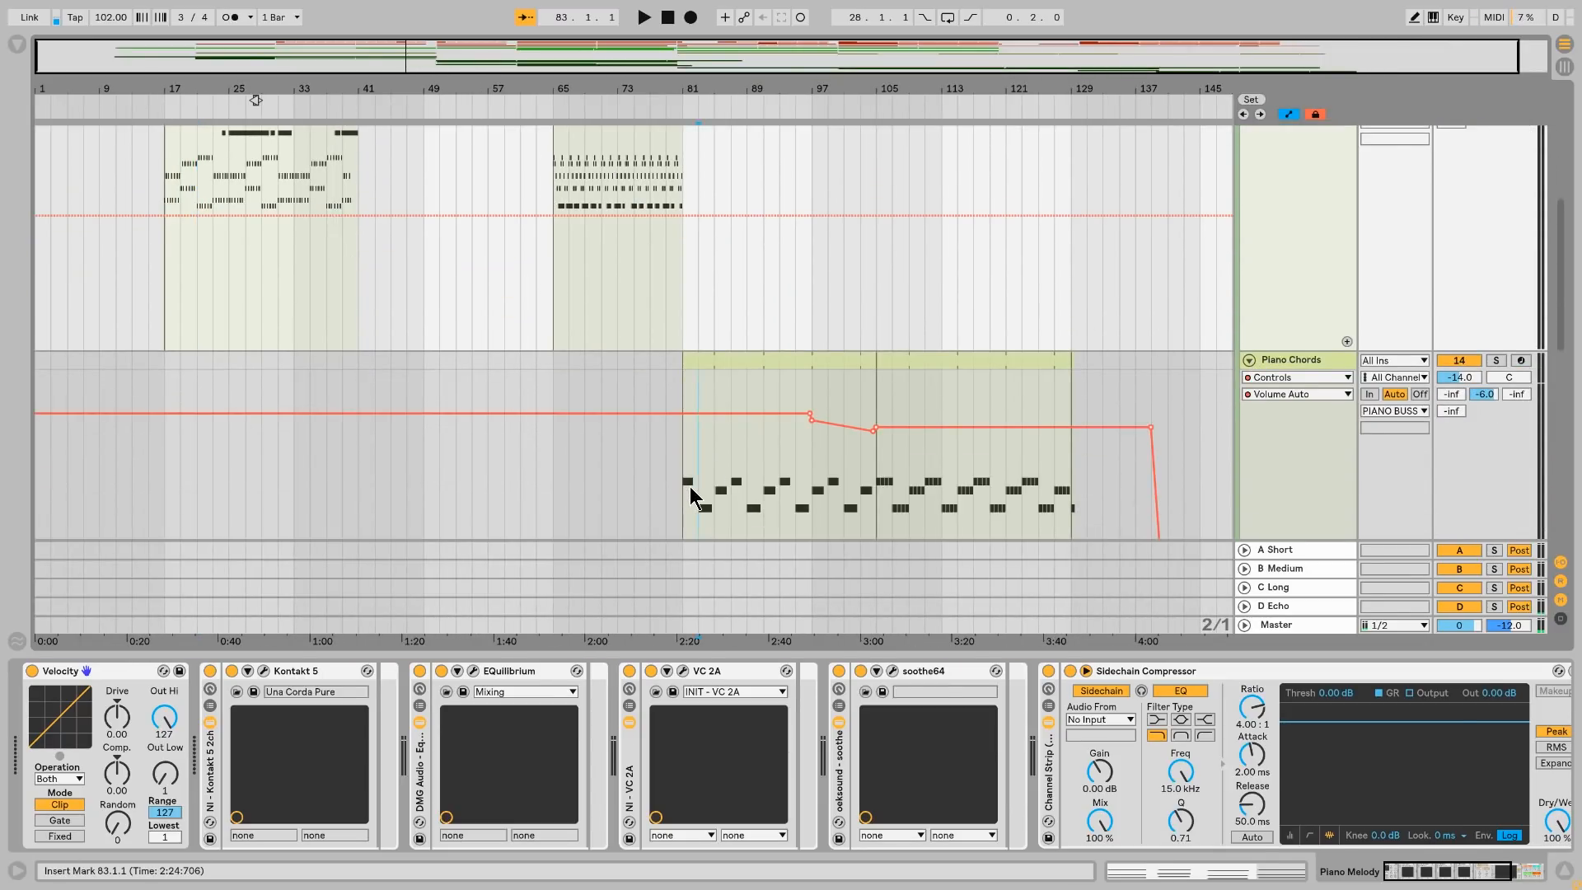
{"action": "left_click", "coordinate": [689, 486]}
{"action": "key", "text": "ctrl+z"}
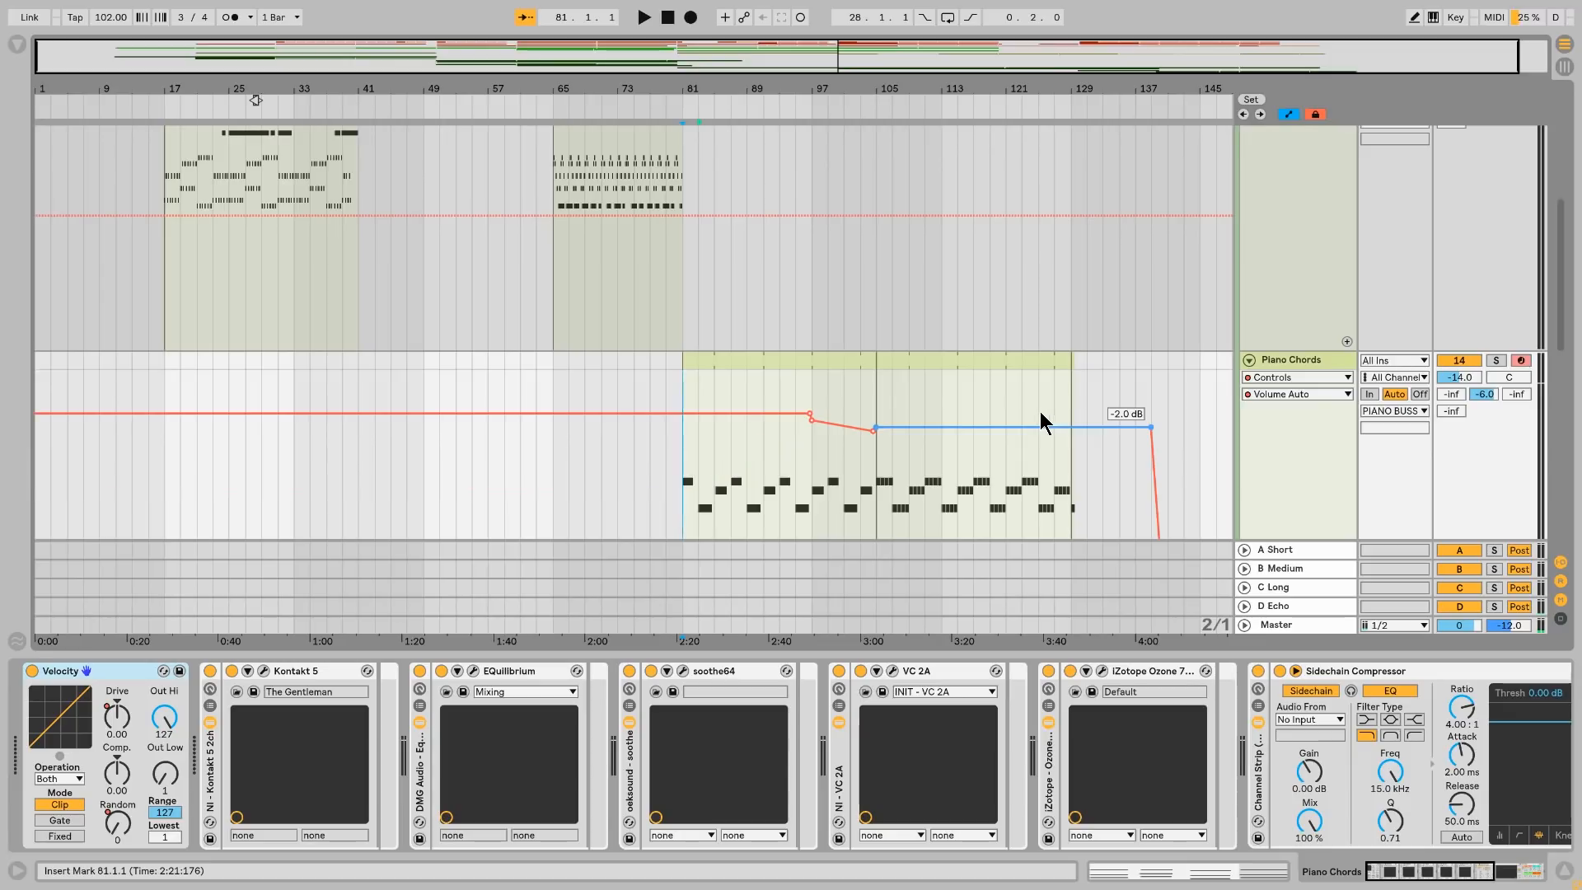
Step: Open the Kontakt 5 instrument on Piano Chords, review its The Gentleman piano, and close the plug-in window
{"action": "left_click", "coordinate": [1267, 366]}
{"action": "left_click", "coordinate": [265, 672]}
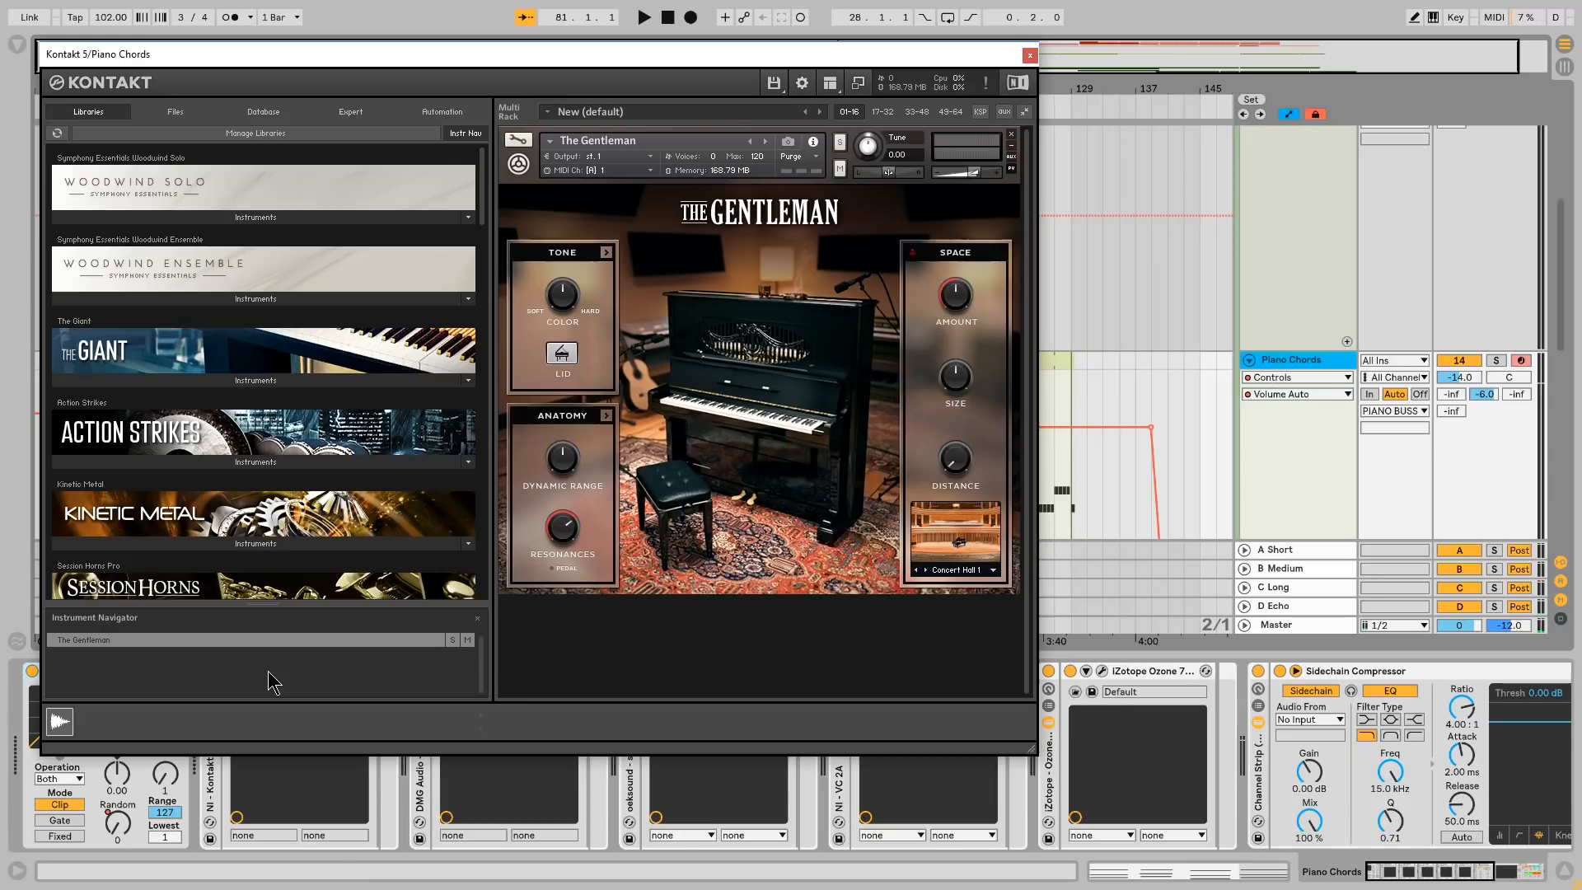
{"action": "left_click", "coordinate": [1029, 56]}
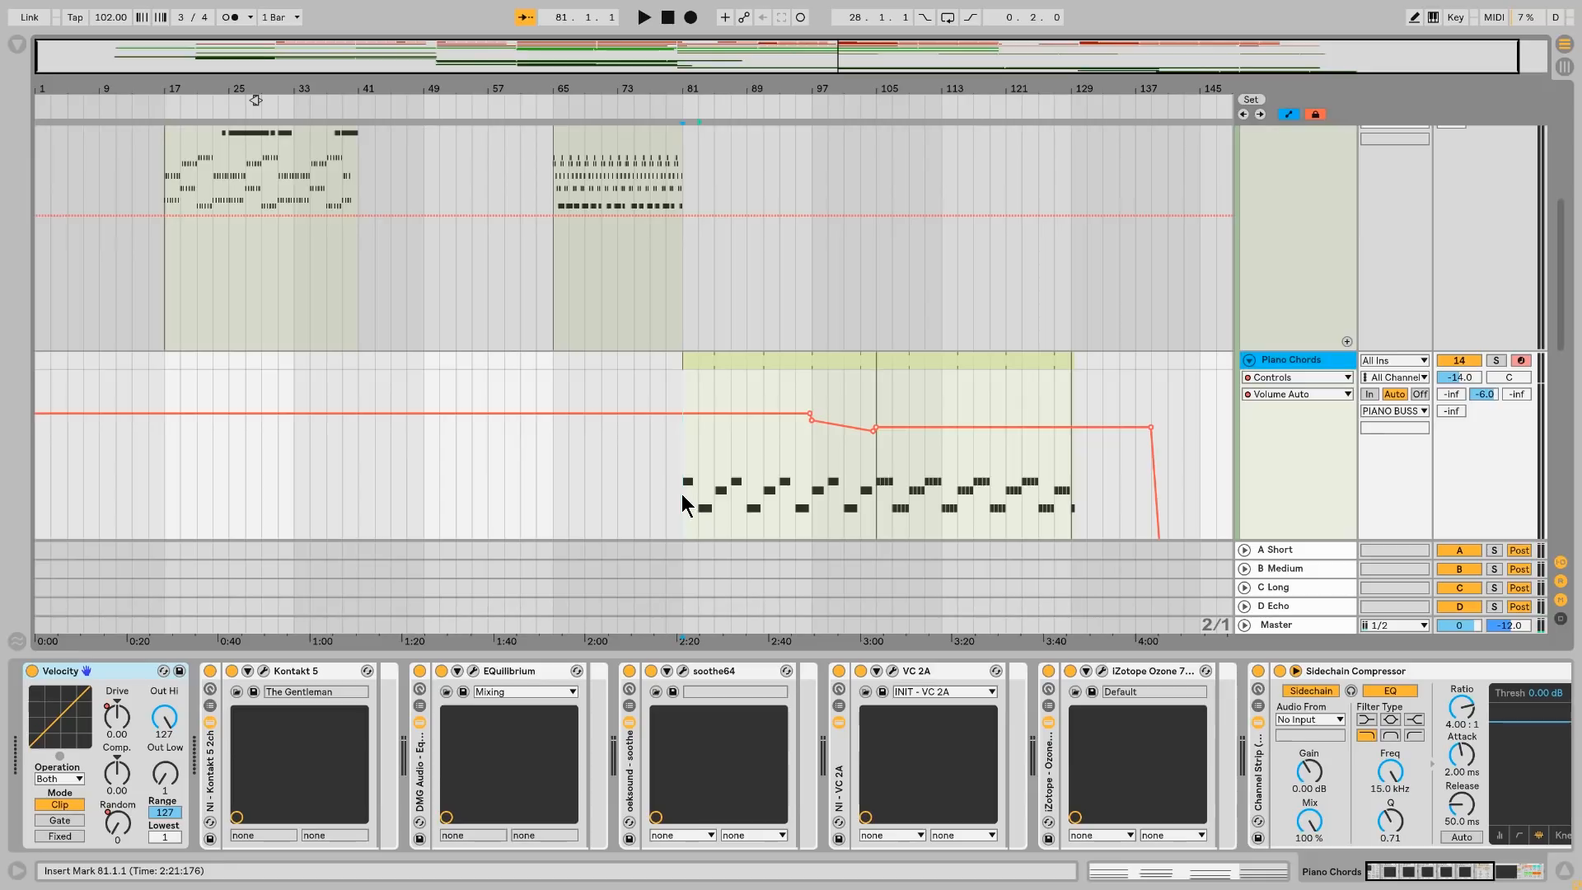
Step: Play Piano Chords soloed from bar 81 while reviewing its notes, and release the solo to hear the full mix
{"action": "scroll", "coordinate": [701, 508], "scroll_direction": "down", "scroll_amount": 5}
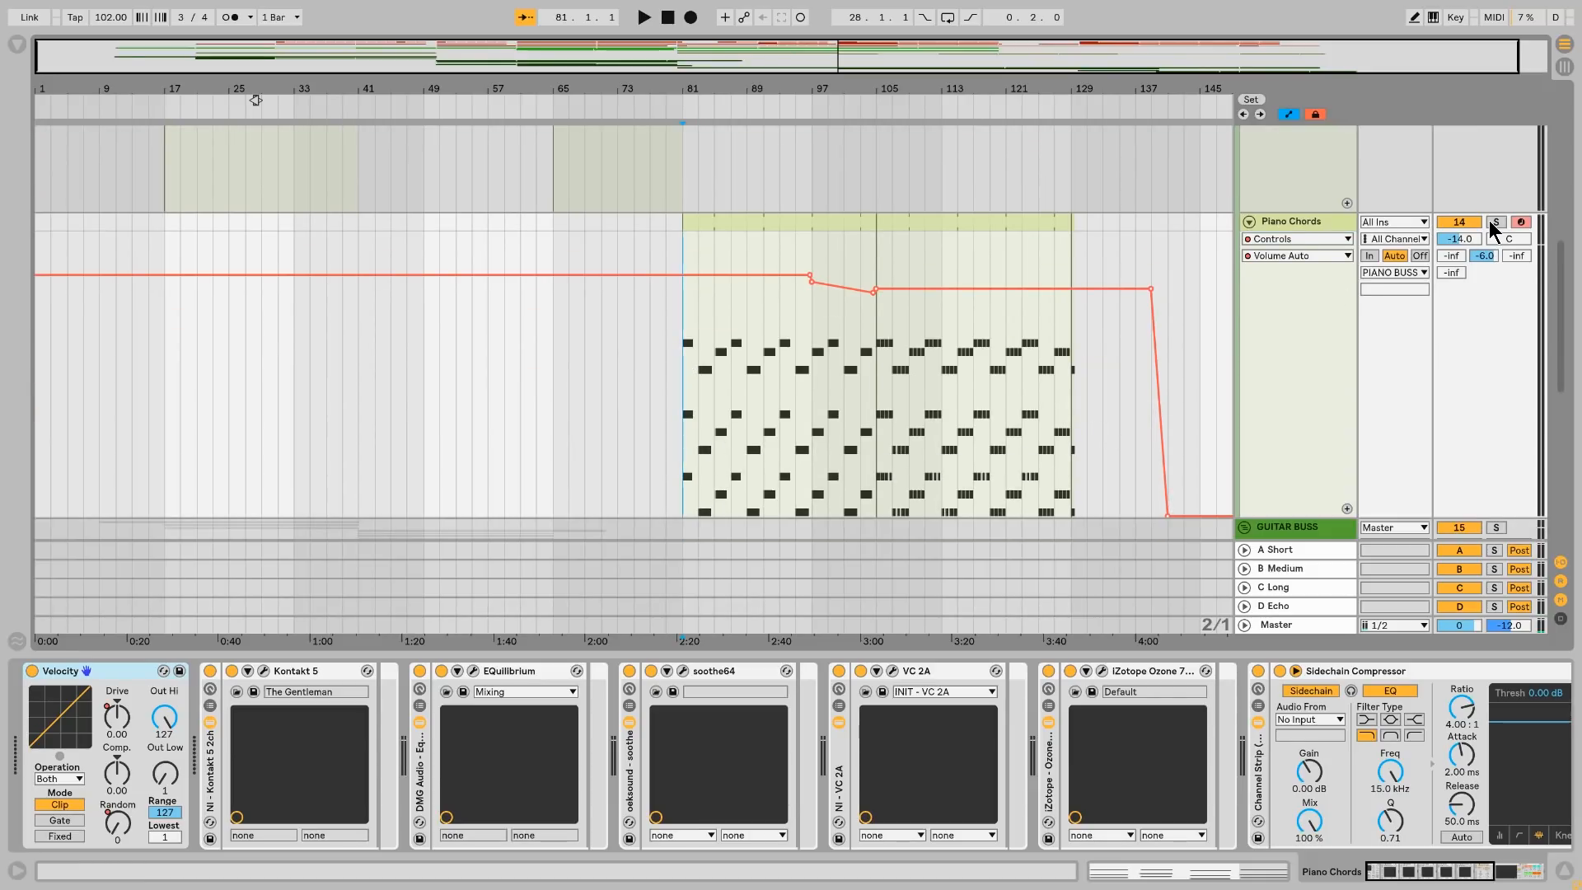
{"action": "key", "text": "space"}
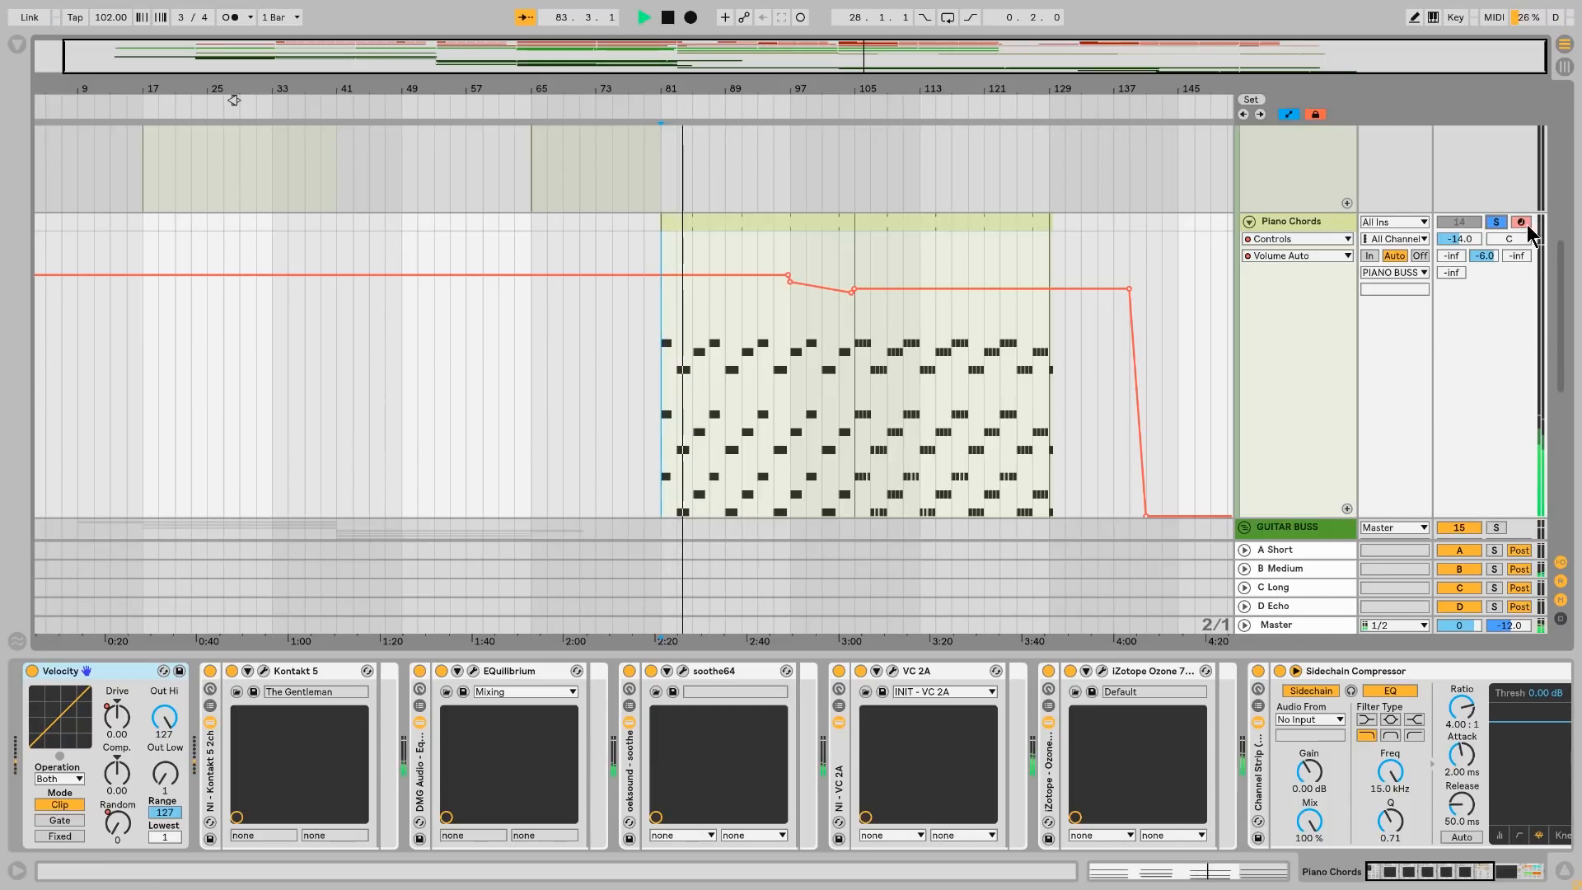
{"action": "scroll", "coordinate": [626, 467], "scroll_direction": "up", "scroll_amount": 2}
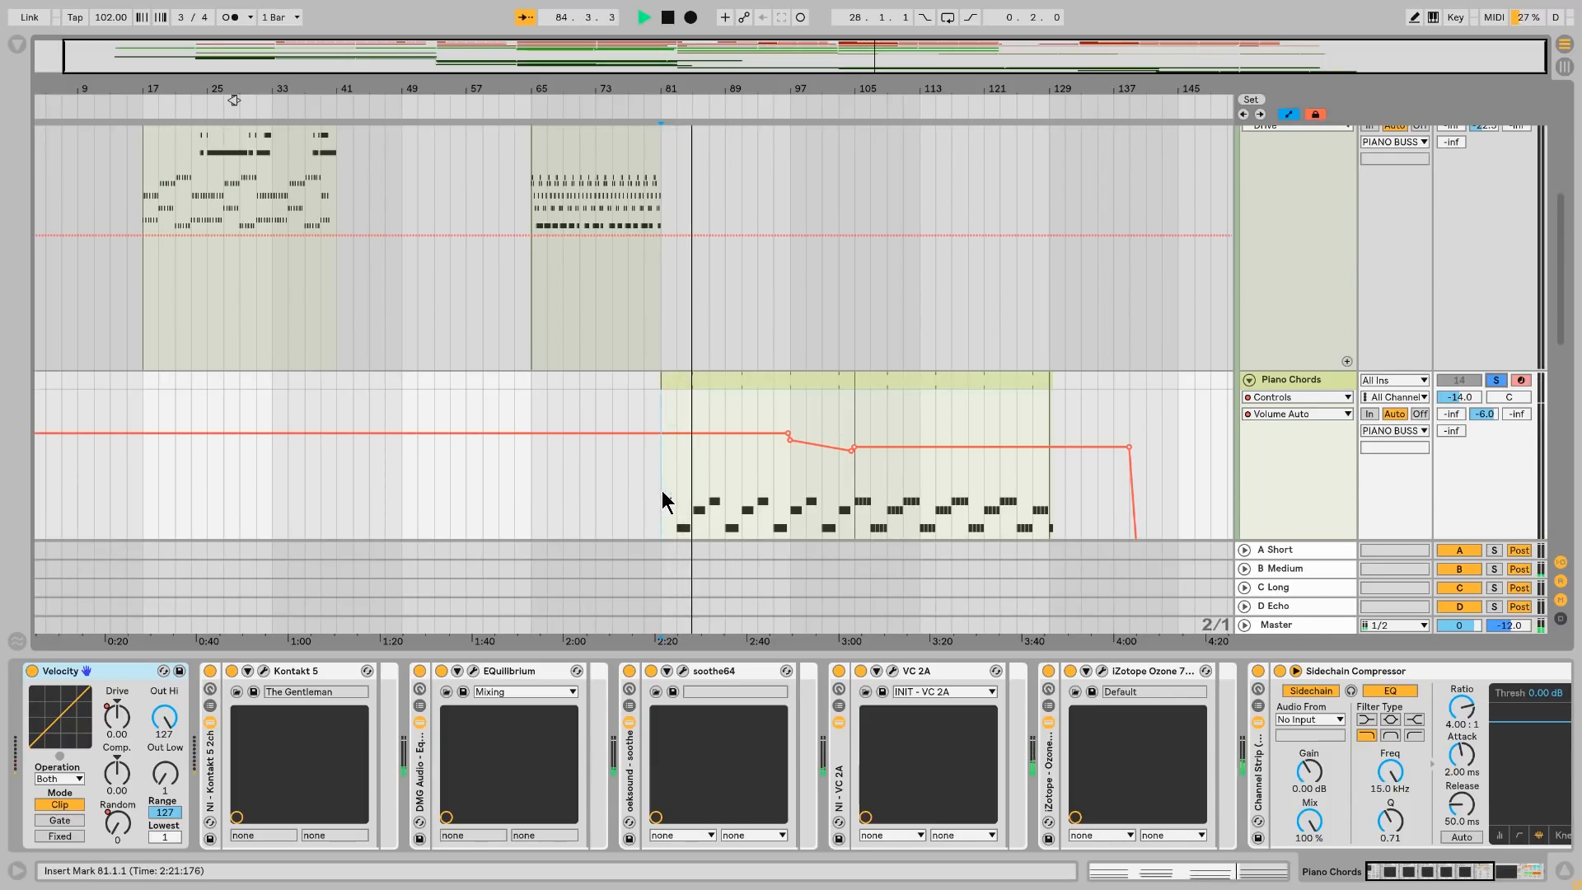
{"action": "scroll", "coordinate": [655, 334], "scroll_direction": "down", "scroll_amount": 1}
{"action": "left_click", "coordinate": [1460, 302]}
{"action": "left_click", "coordinate": [1496, 301]}
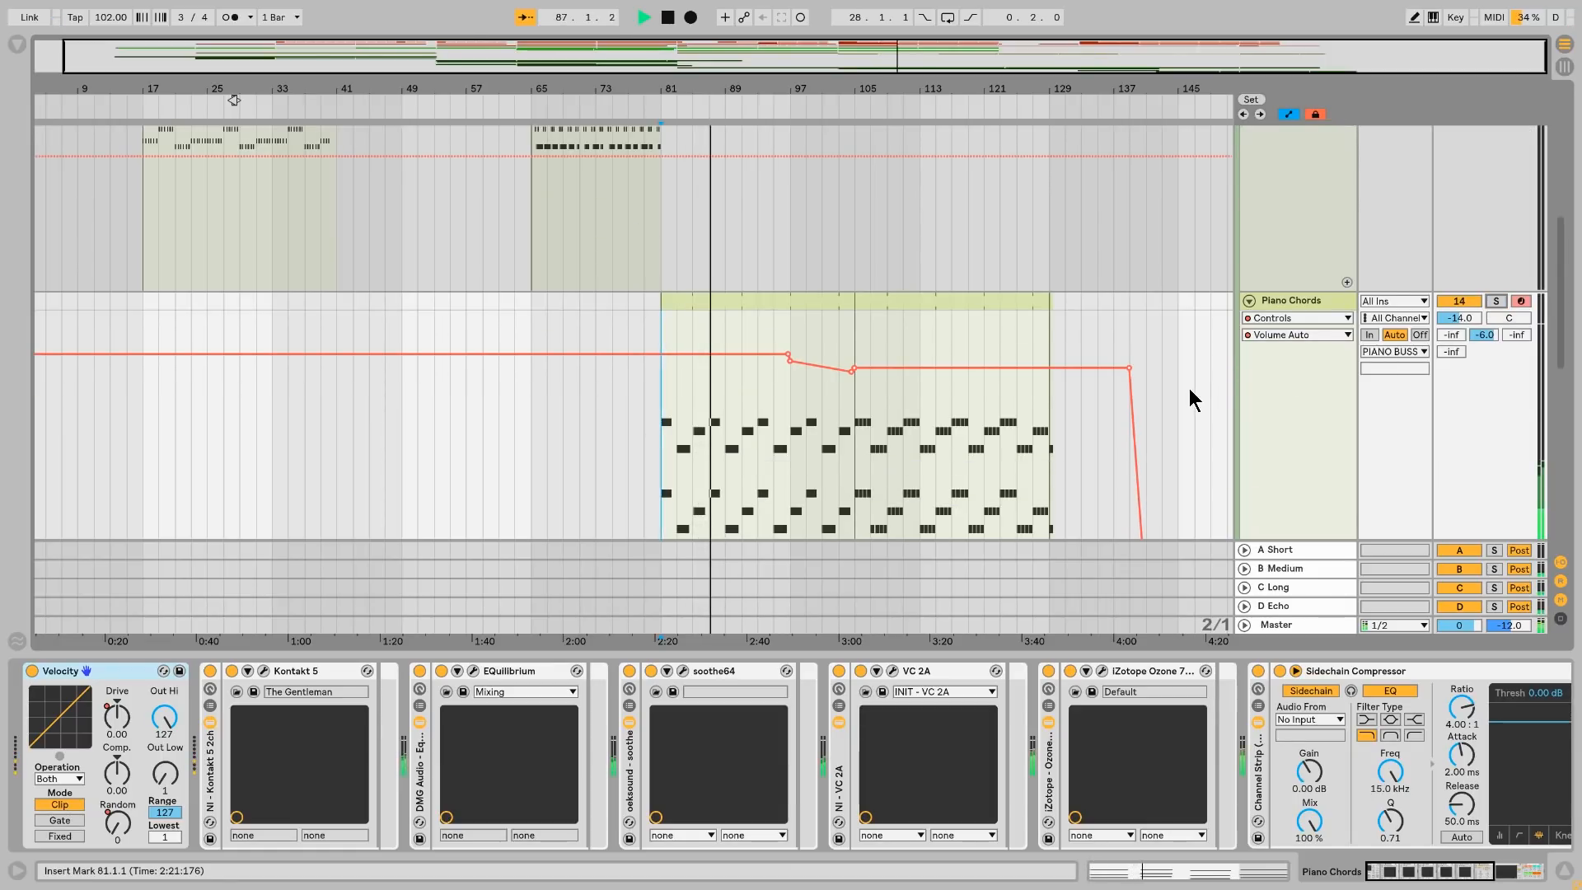
Step: Review the rest of Piano Chords' device chain through to the Controls rack, along with the track's volume automation
{"action": "left_click", "coordinate": [1295, 308]}
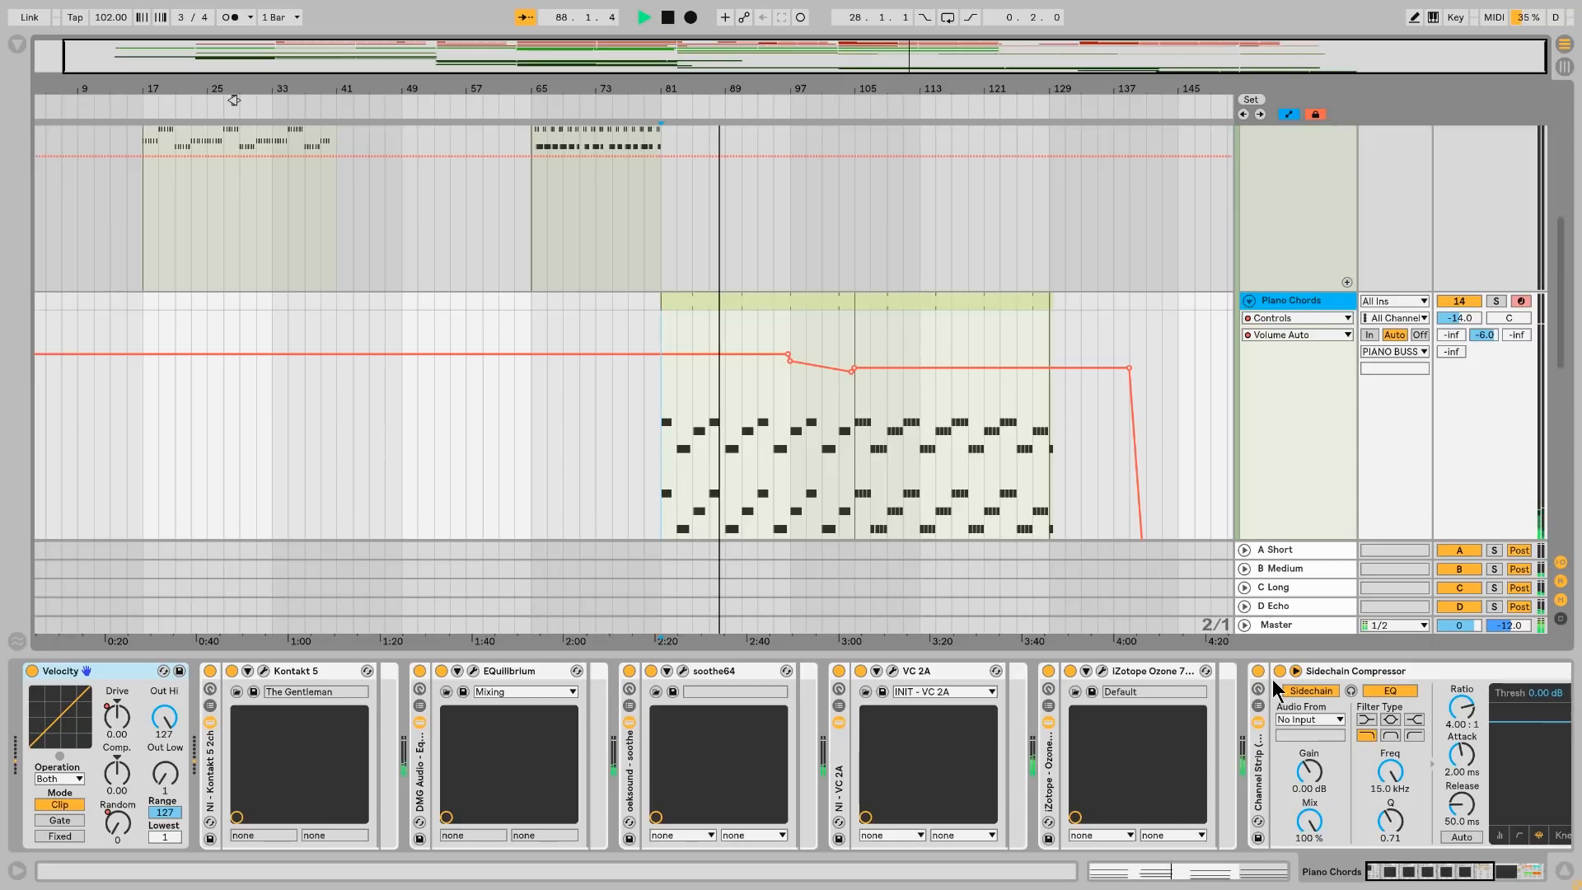
{"action": "left_click", "coordinate": [1448, 875]}
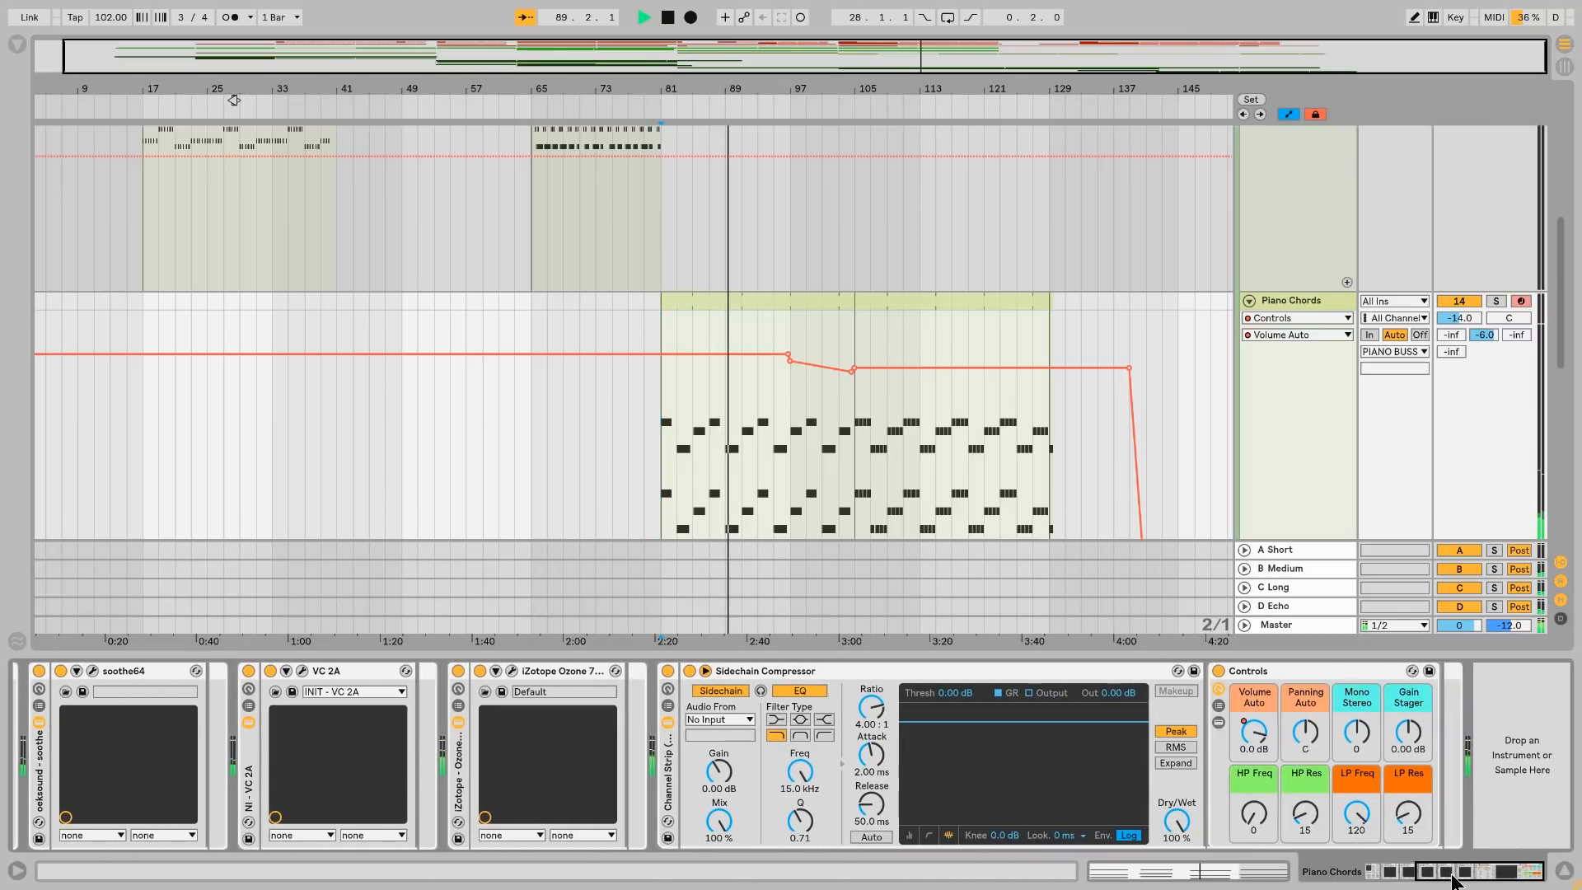
{"action": "scroll", "coordinate": [1055, 470], "scroll_direction": "down", "scroll_amount": 2}
{"action": "scroll", "coordinate": [1055, 469], "scroll_direction": "down", "scroll_amount": 4}
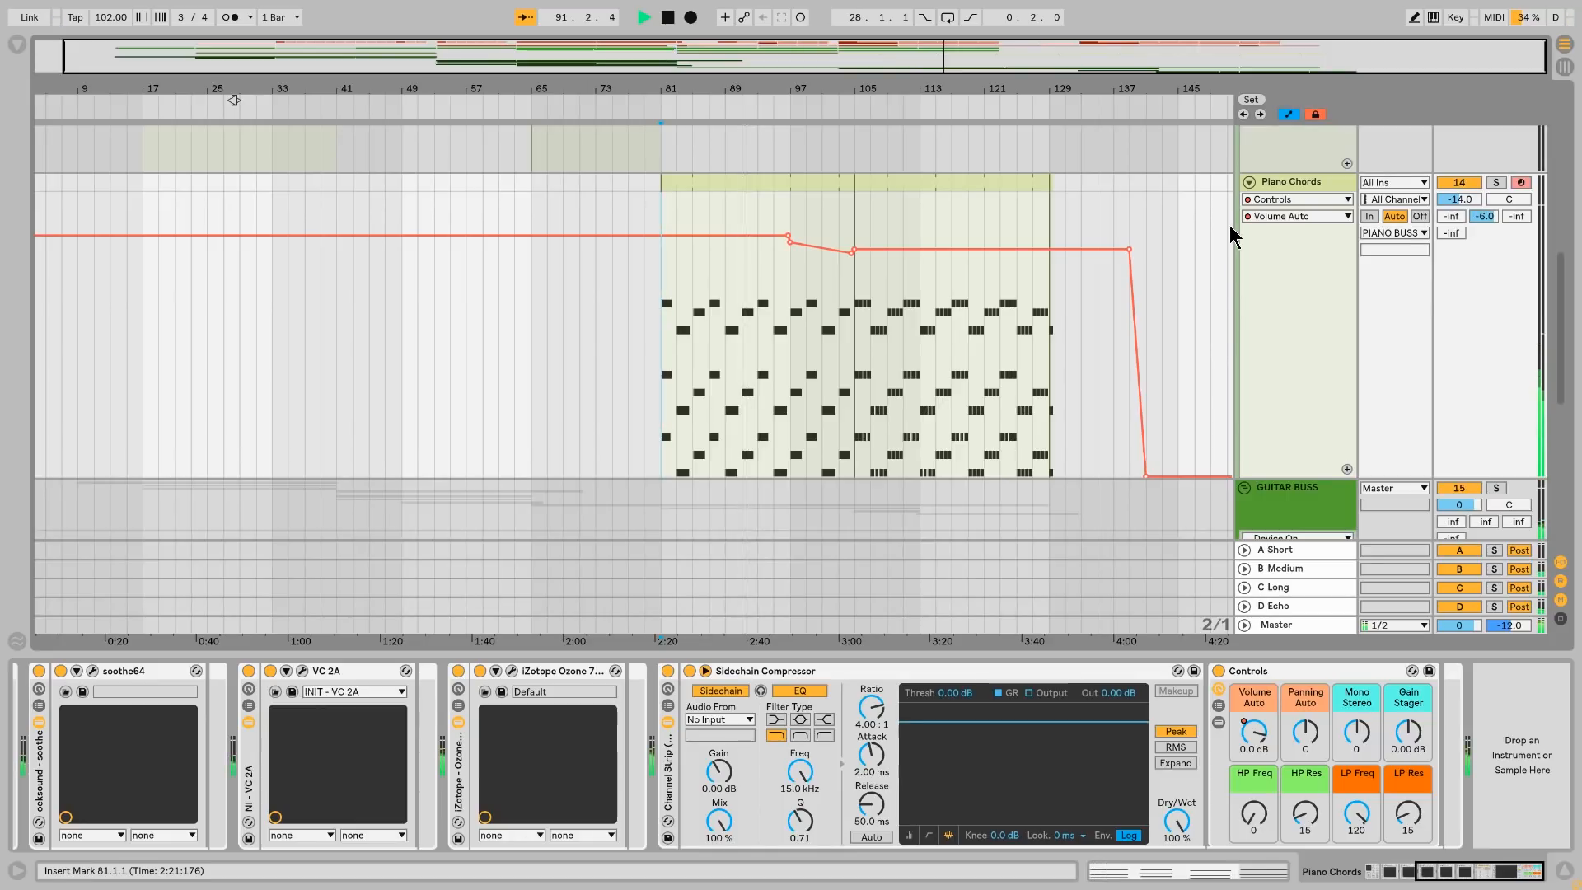
Step: Fold the Piano Chords and Piano Melody tracks
{"action": "left_click", "coordinate": [1251, 180]}
{"action": "scroll", "coordinate": [1253, 221], "scroll_direction": "up", "scroll_amount": 3}
{"action": "left_click", "coordinate": [1249, 191]}
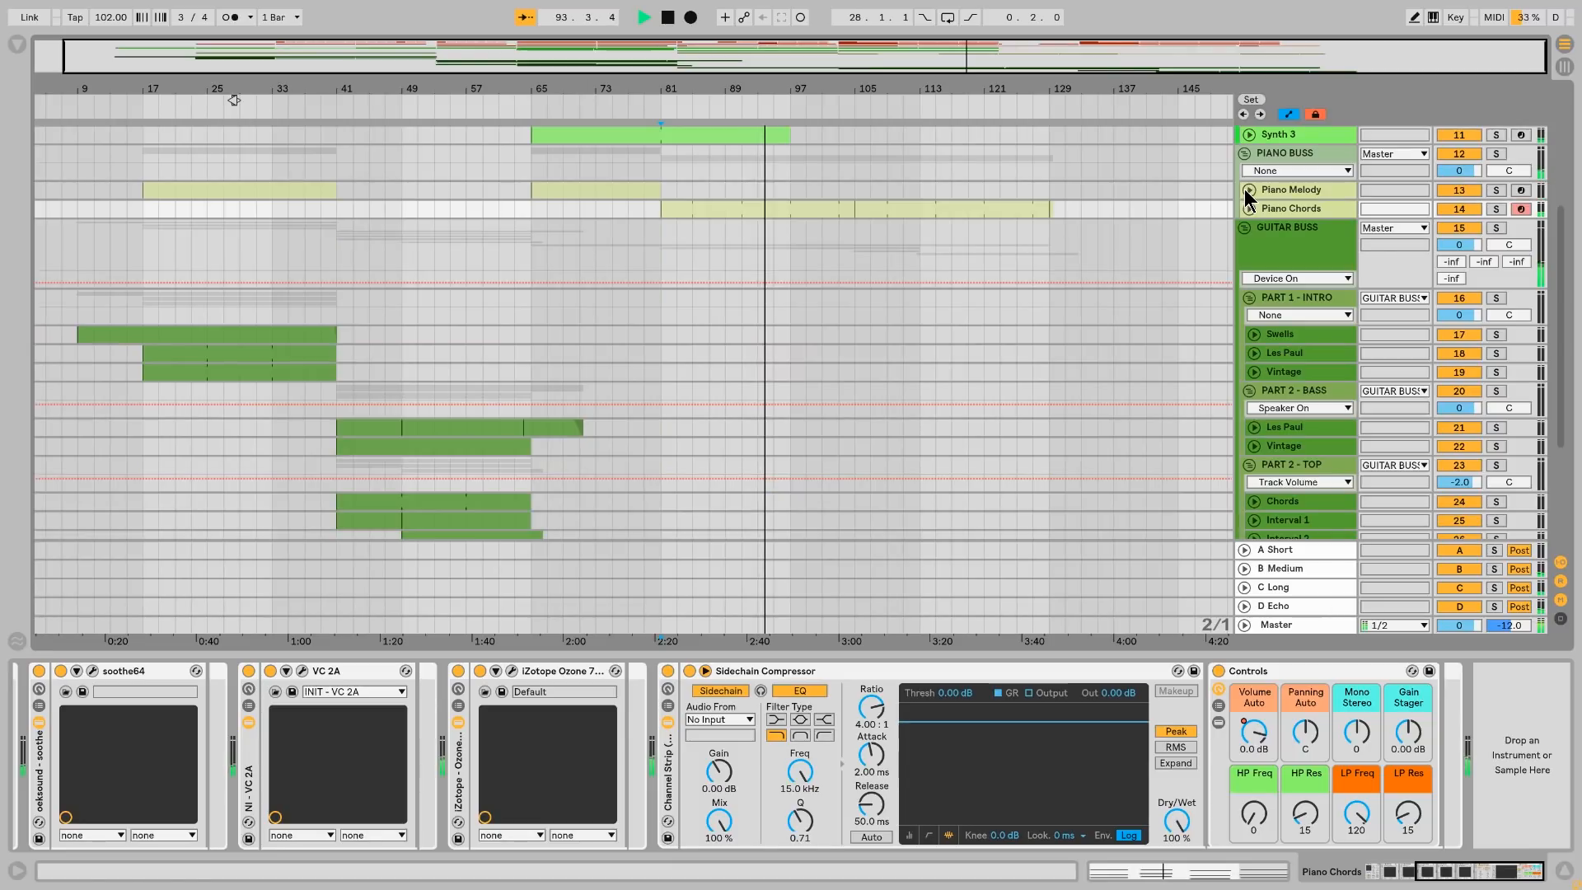
Step: Look over the guitar groups, stop playback, return to the first tracks and place the insert marker at bar 79 on Synth 2.2
{"action": "scroll", "coordinate": [897, 193], "scroll_direction": "down", "scroll_amount": 3}
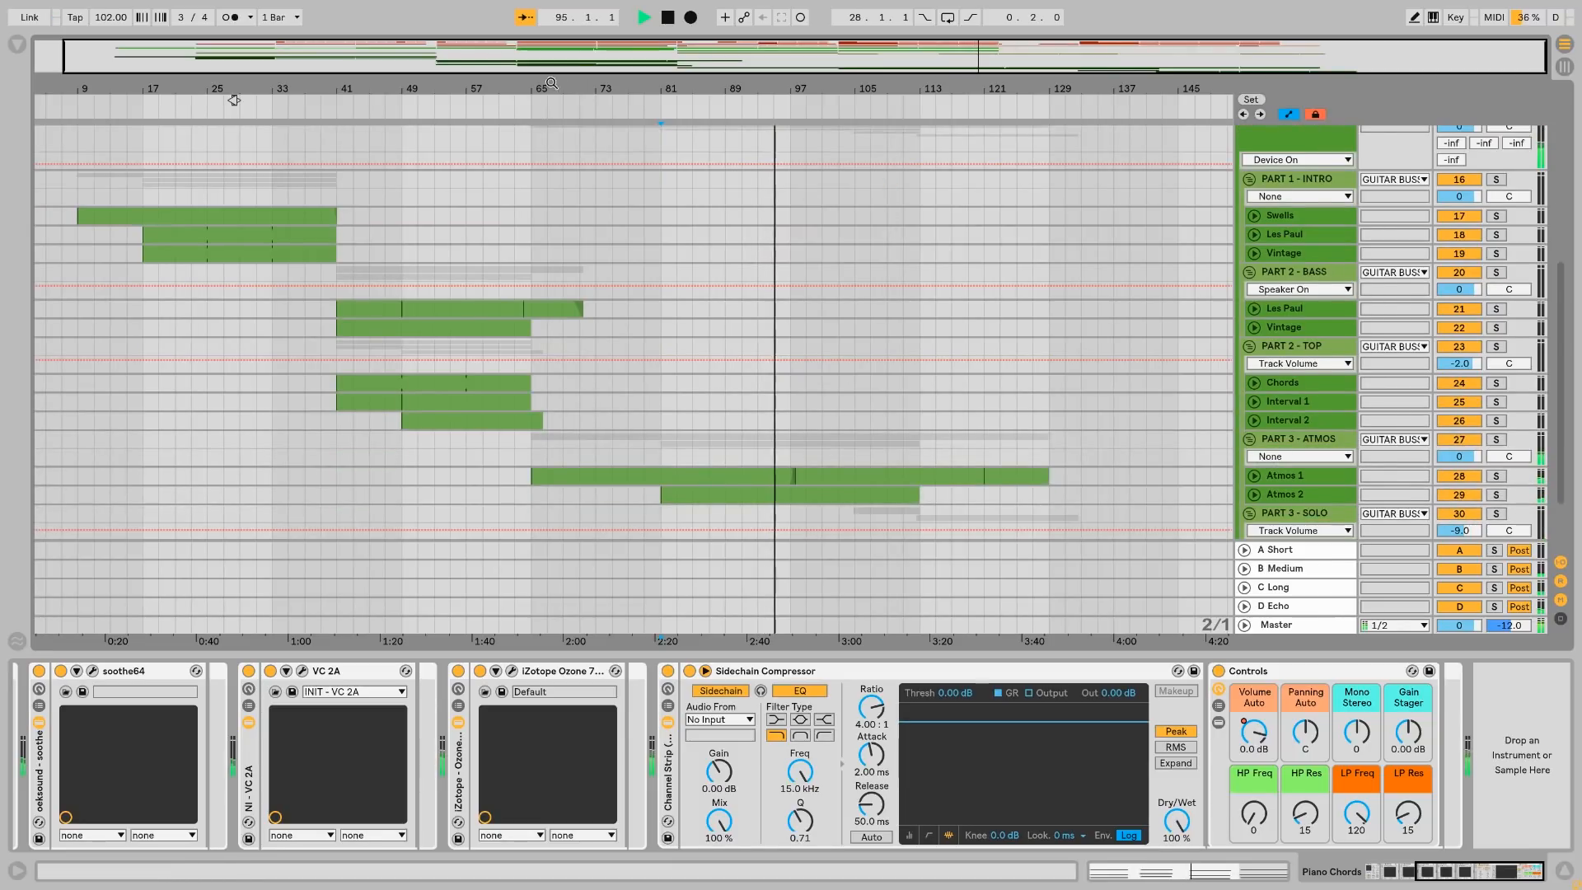
{"action": "left_click", "coordinate": [668, 17]}
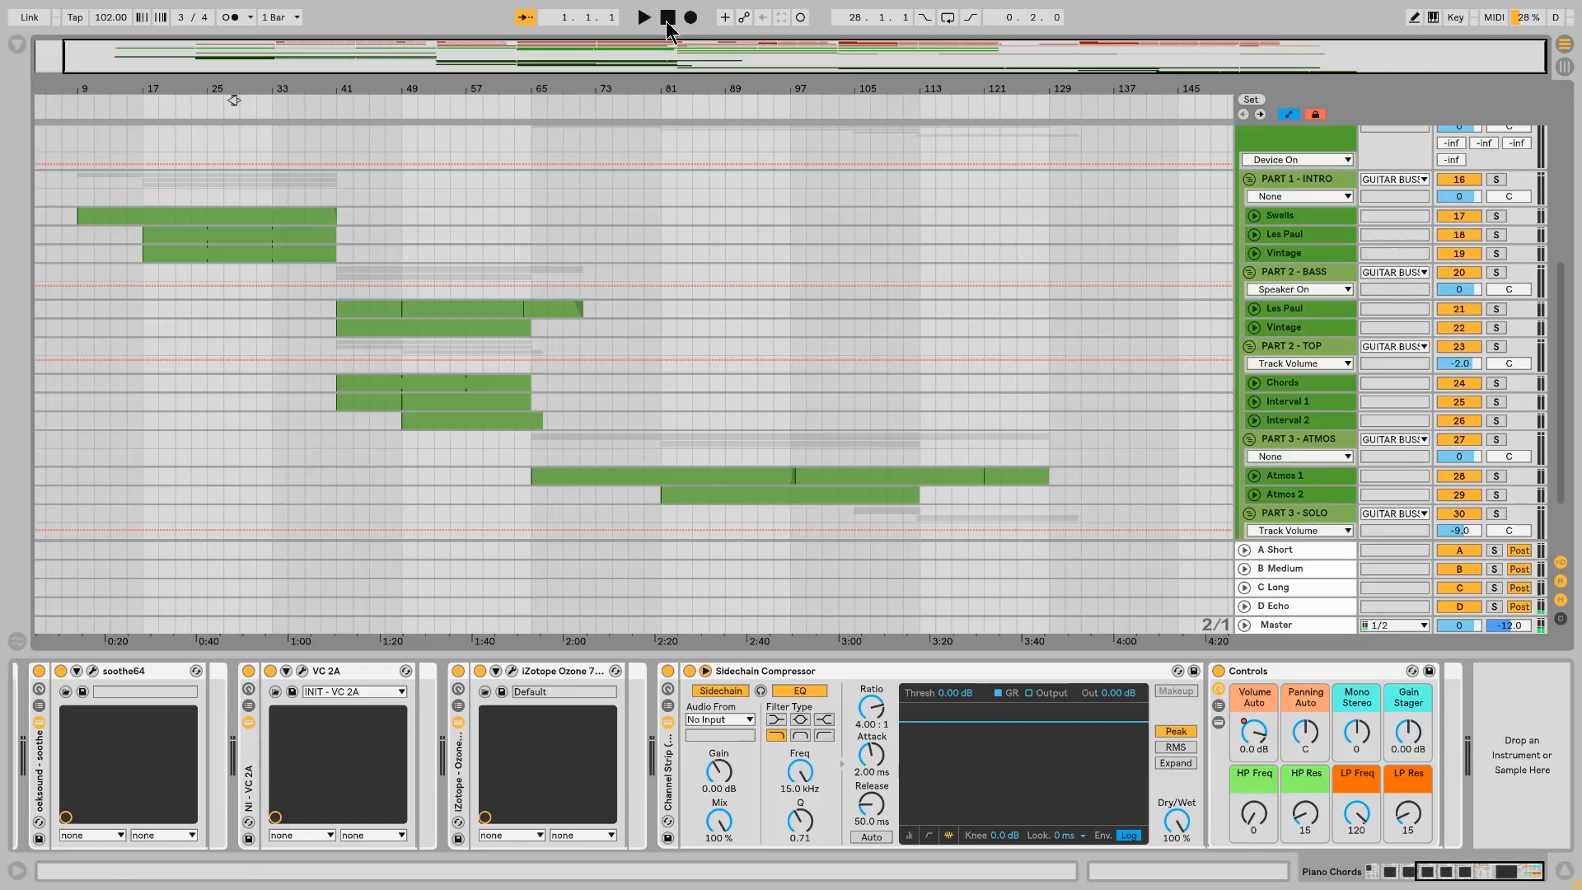
{"action": "scroll", "coordinate": [611, 231], "scroll_direction": "up", "scroll_amount": 8}
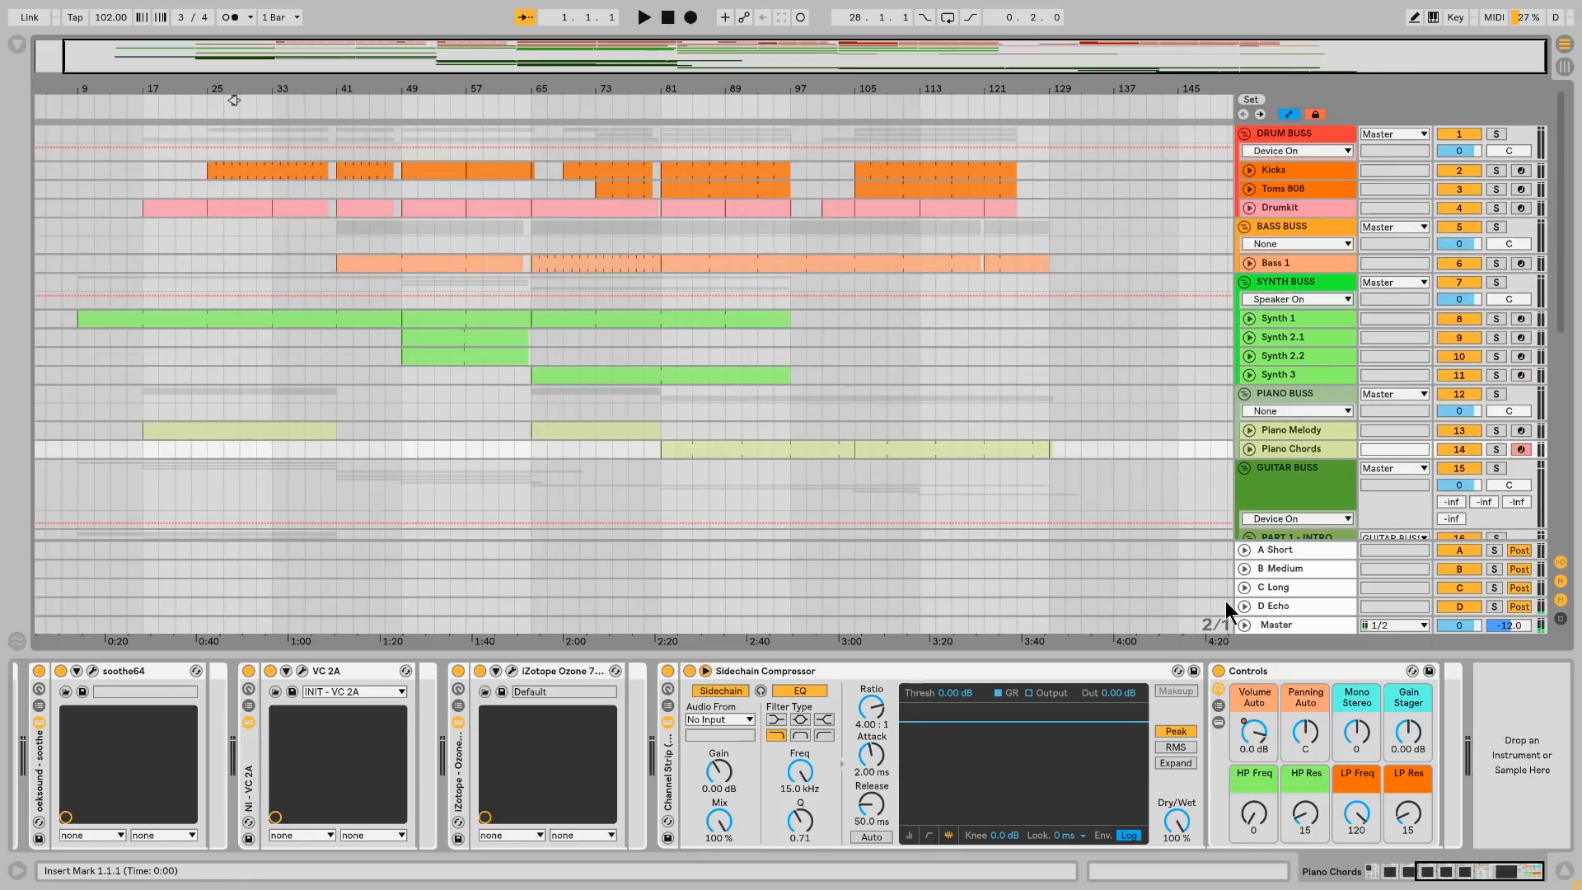
{"action": "left_click", "coordinate": [647, 353]}
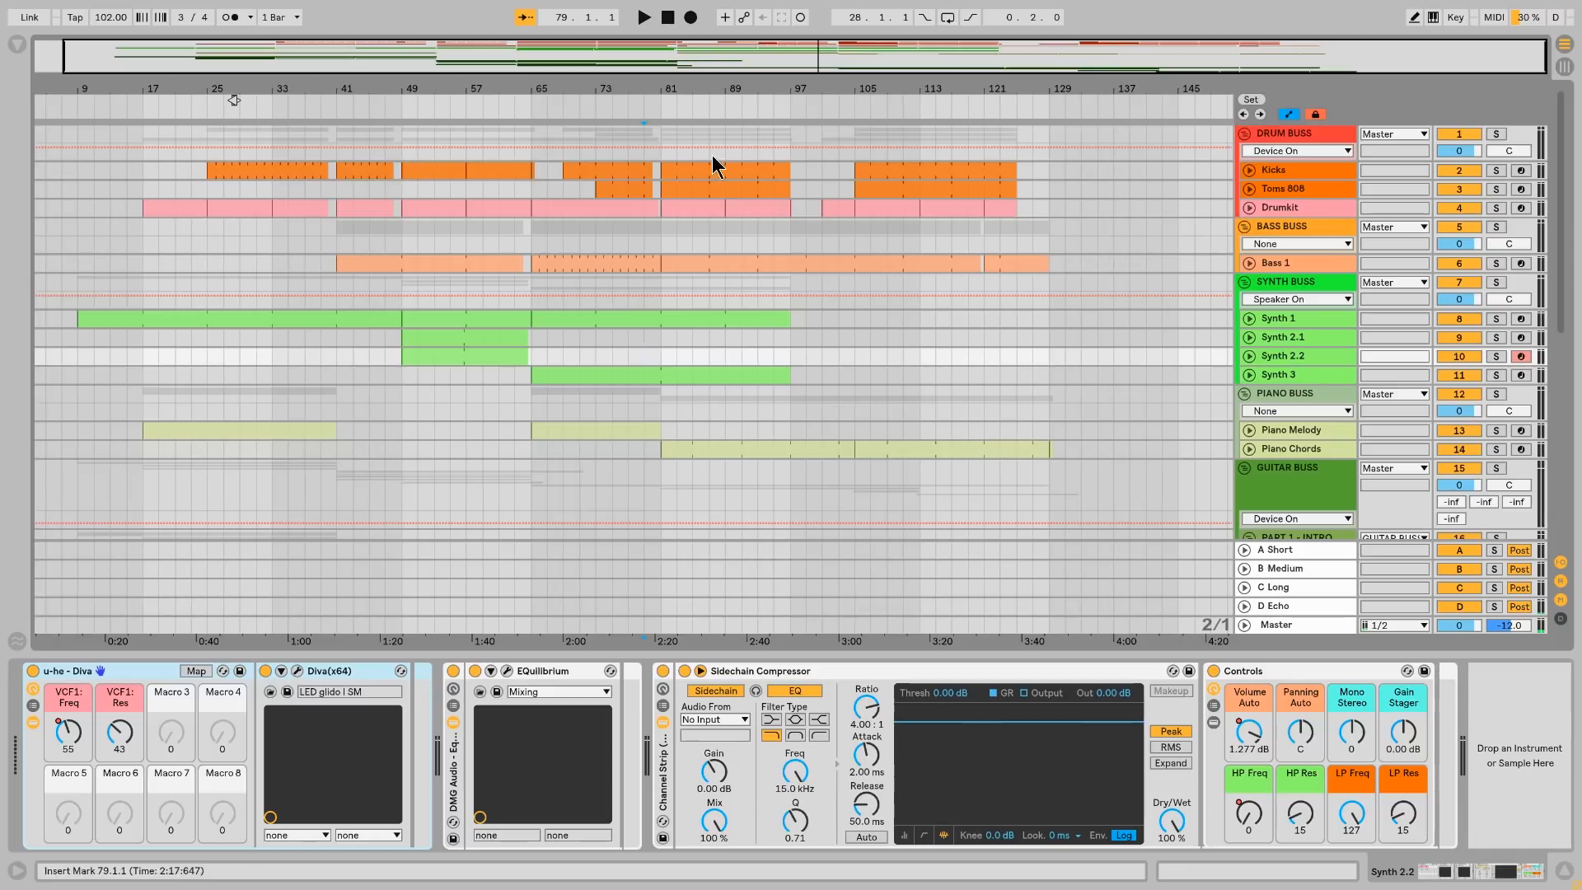
Step: Unfold Synth 1 to show its notes and automation, and play the track soloed from bar 81
{"action": "left_click", "coordinate": [1249, 320]}
{"action": "left_click", "coordinate": [1282, 319]}
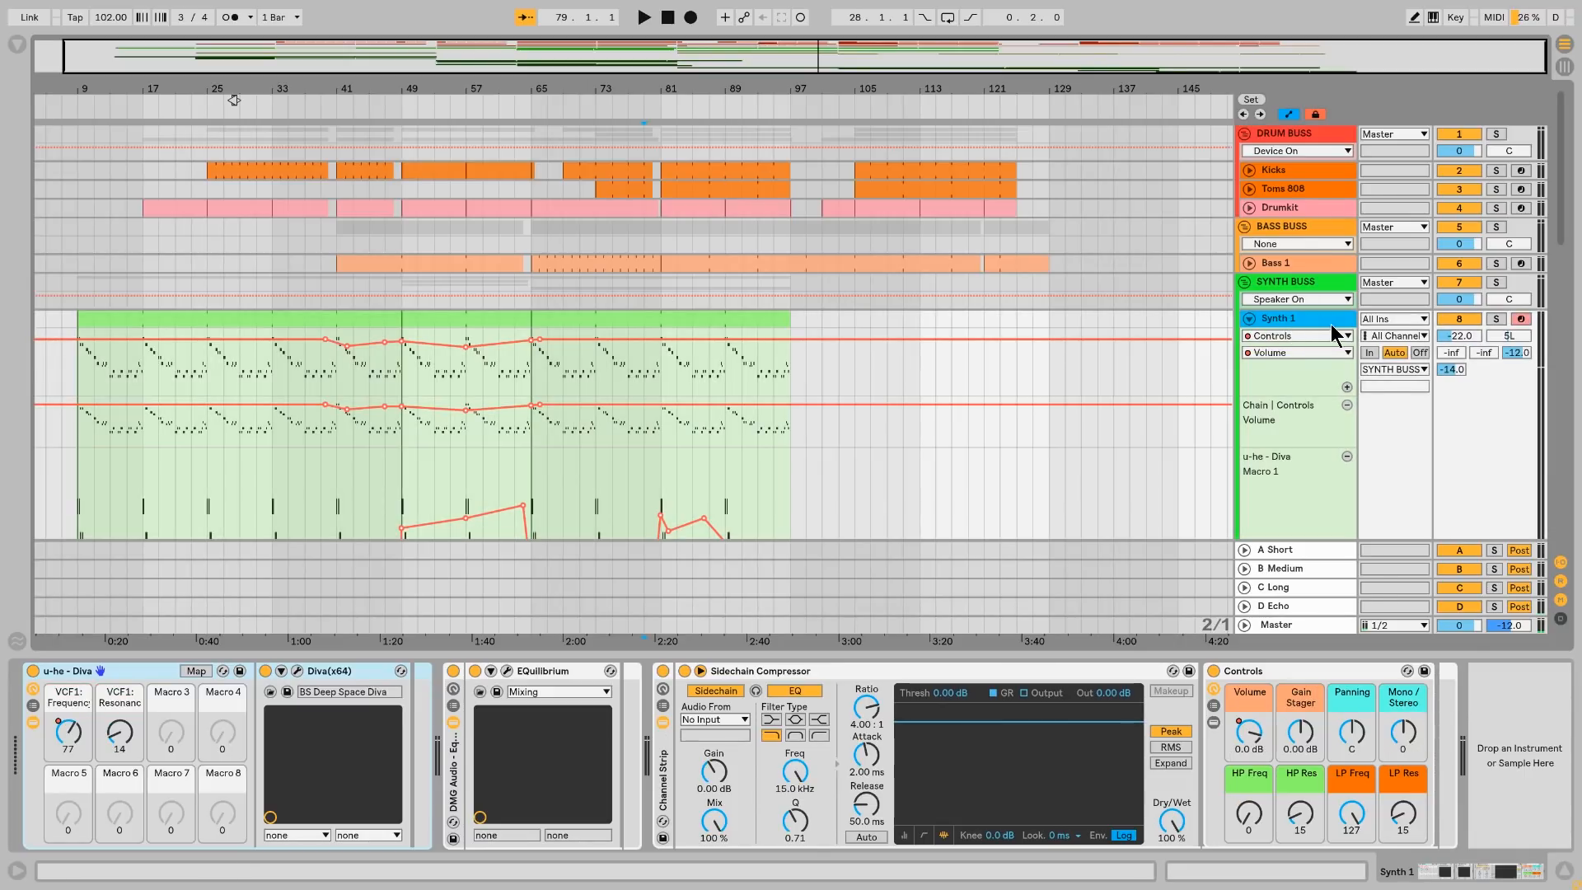
{"action": "left_click", "coordinate": [1496, 322]}
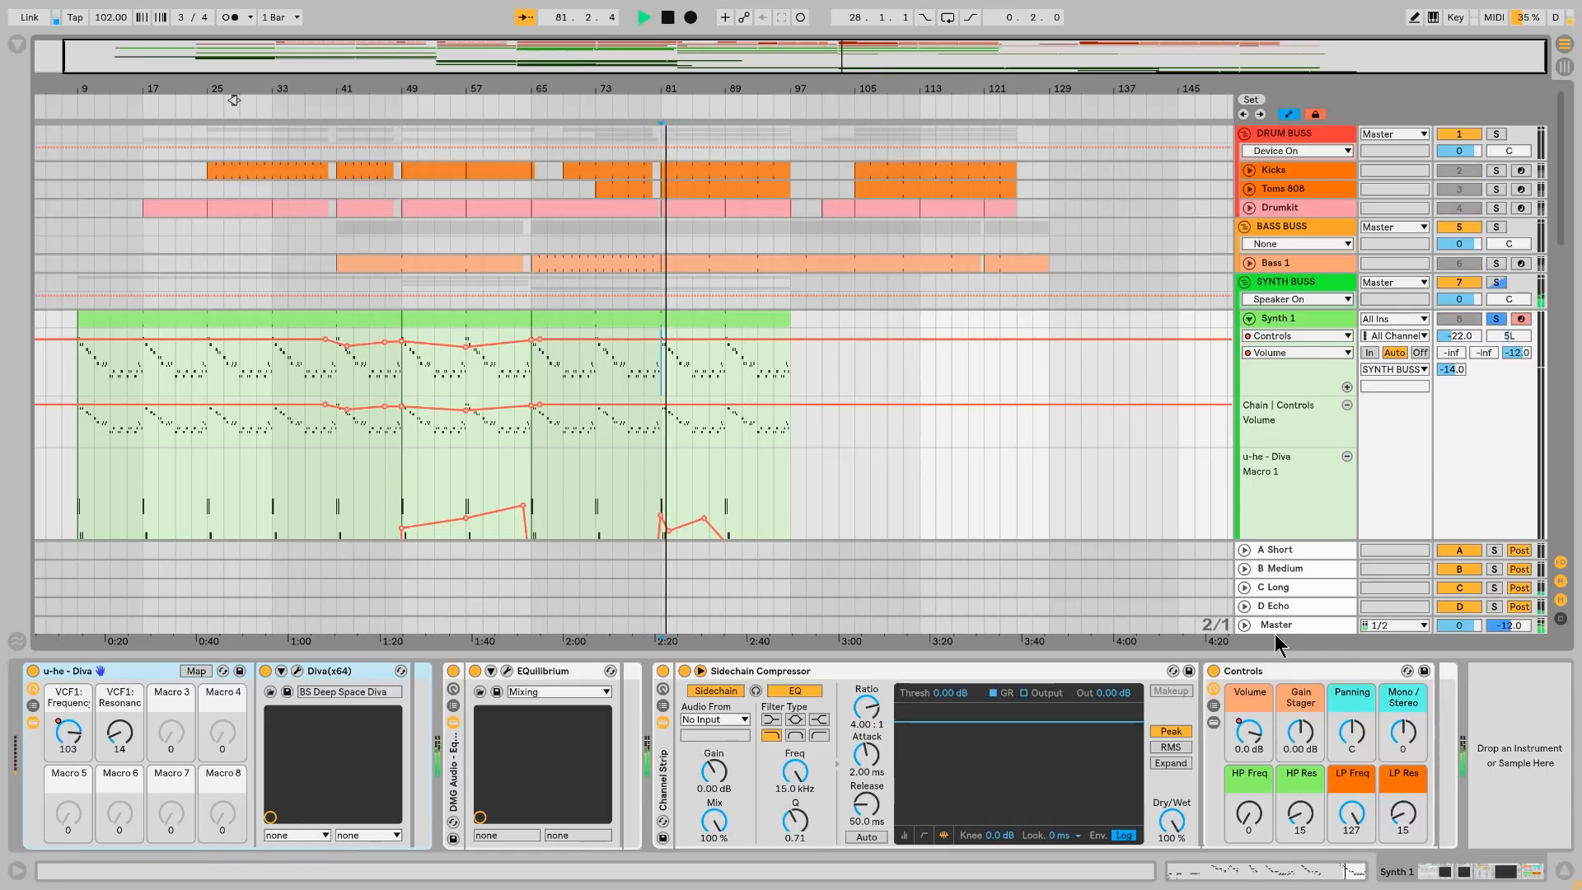
Step: Examine the D Echo return's device chain through to its Controls rack, along with Synth 1's u-he Diva Macro 1 automation
{"action": "left_click", "coordinate": [1264, 607]}
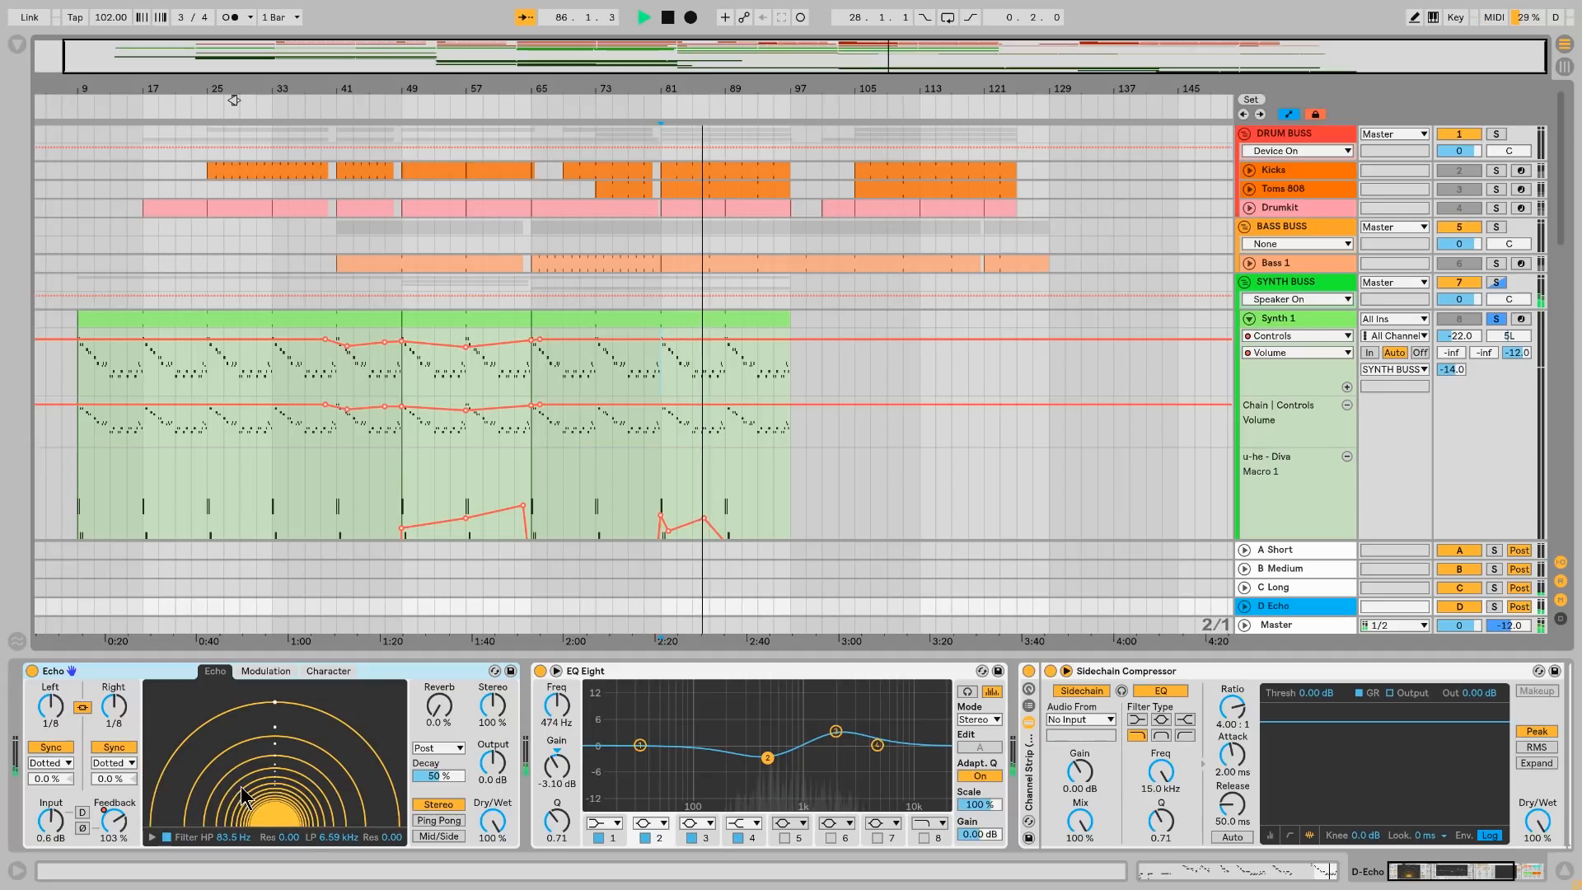
{"action": "scroll", "coordinate": [724, 412], "scroll_direction": "down", "scroll_amount": 2}
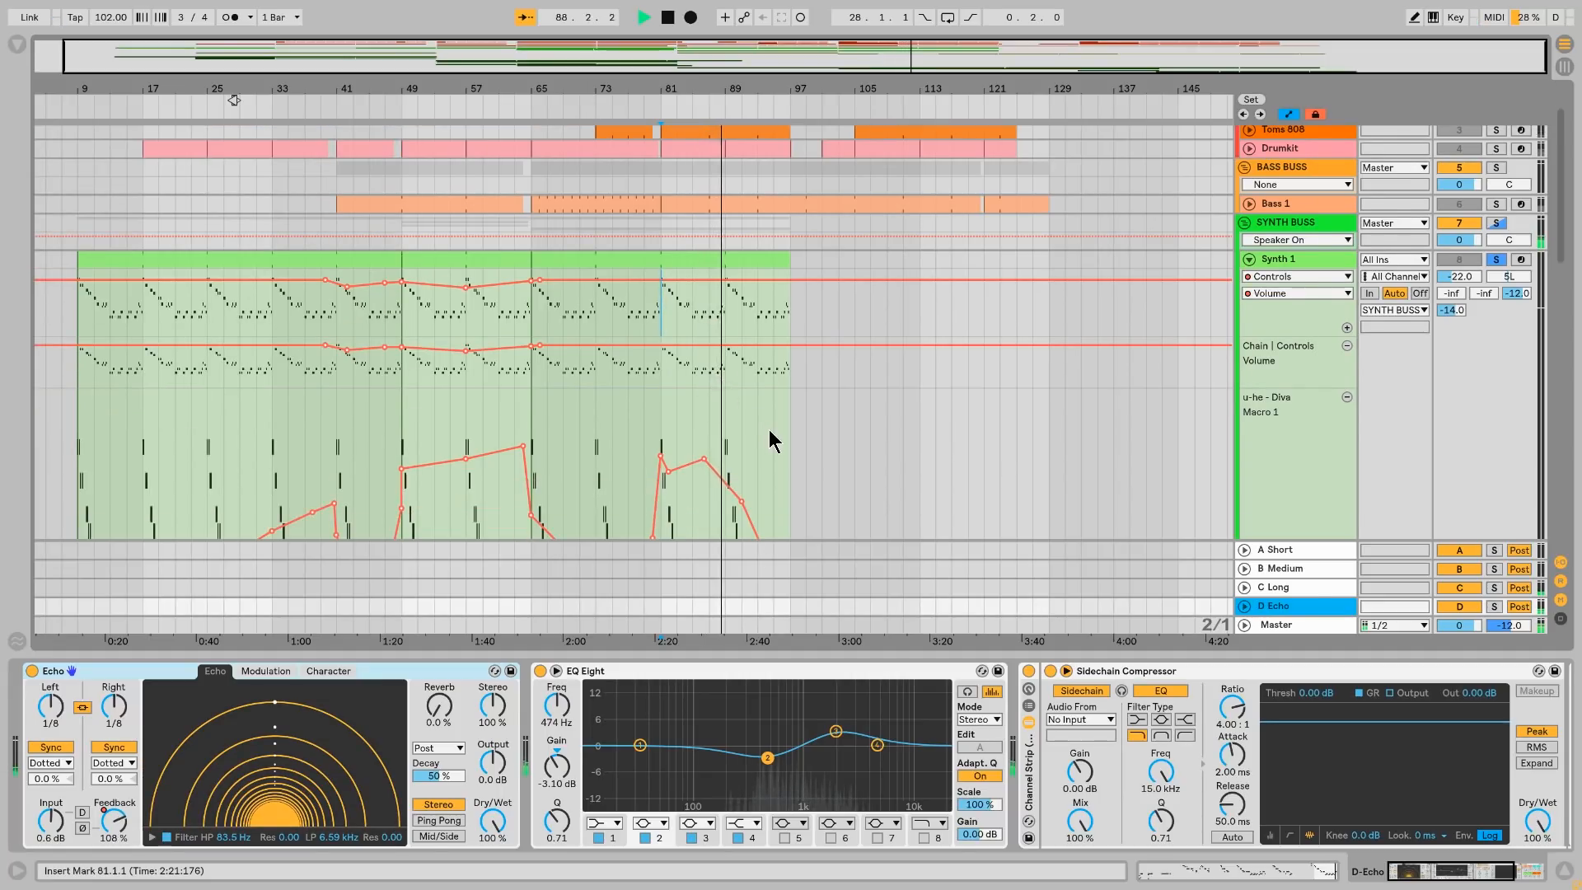
{"action": "scroll", "coordinate": [769, 432], "scroll_direction": "down", "scroll_amount": 3}
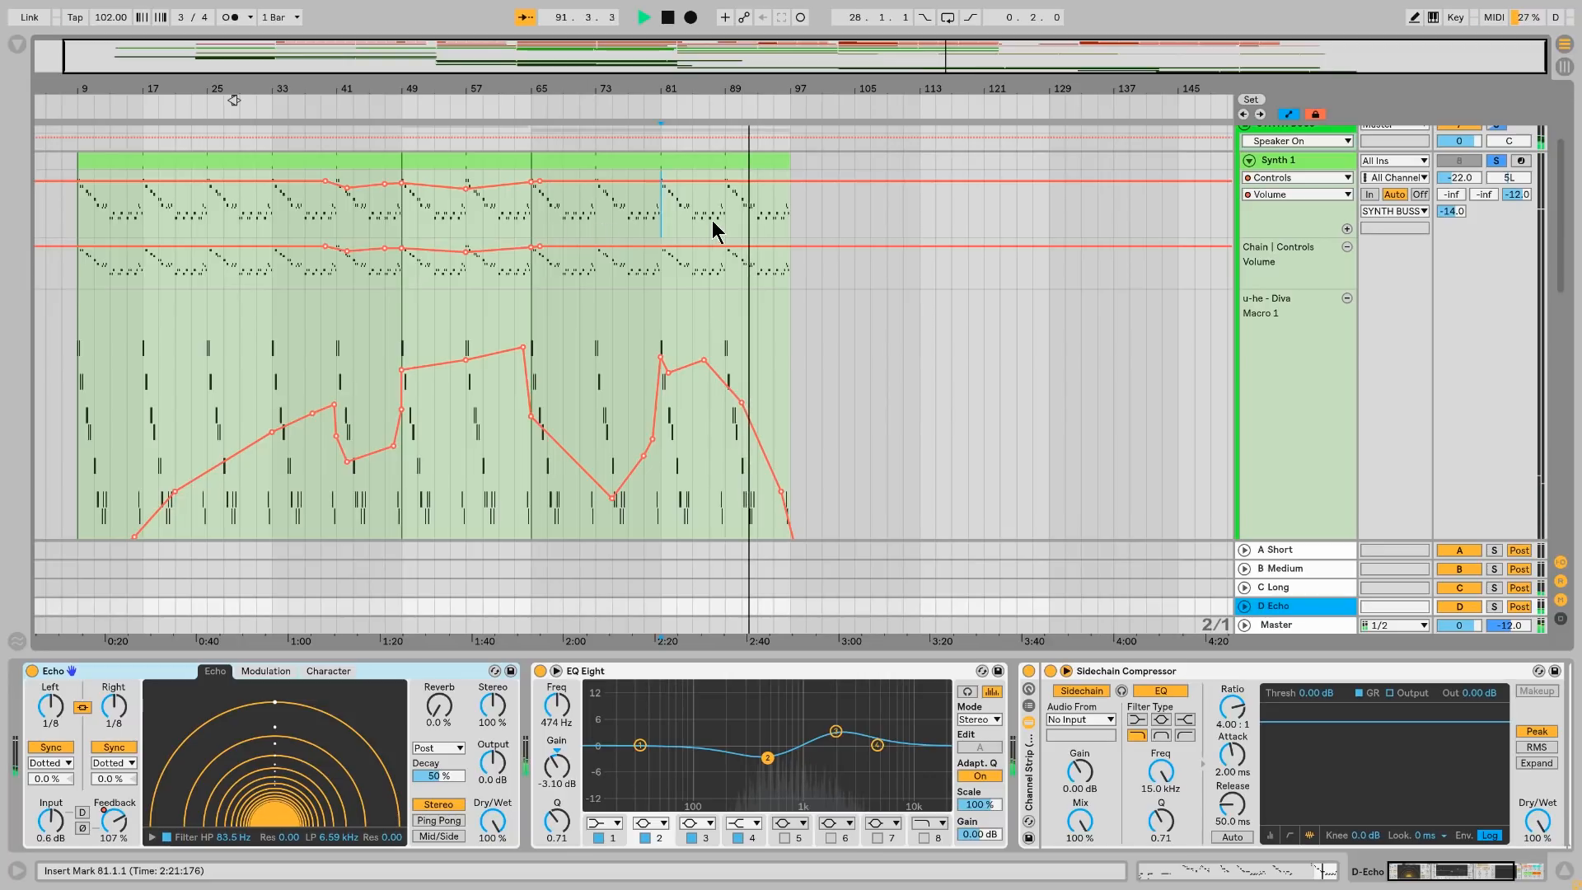
{"action": "left_click", "coordinate": [1419, 879]}
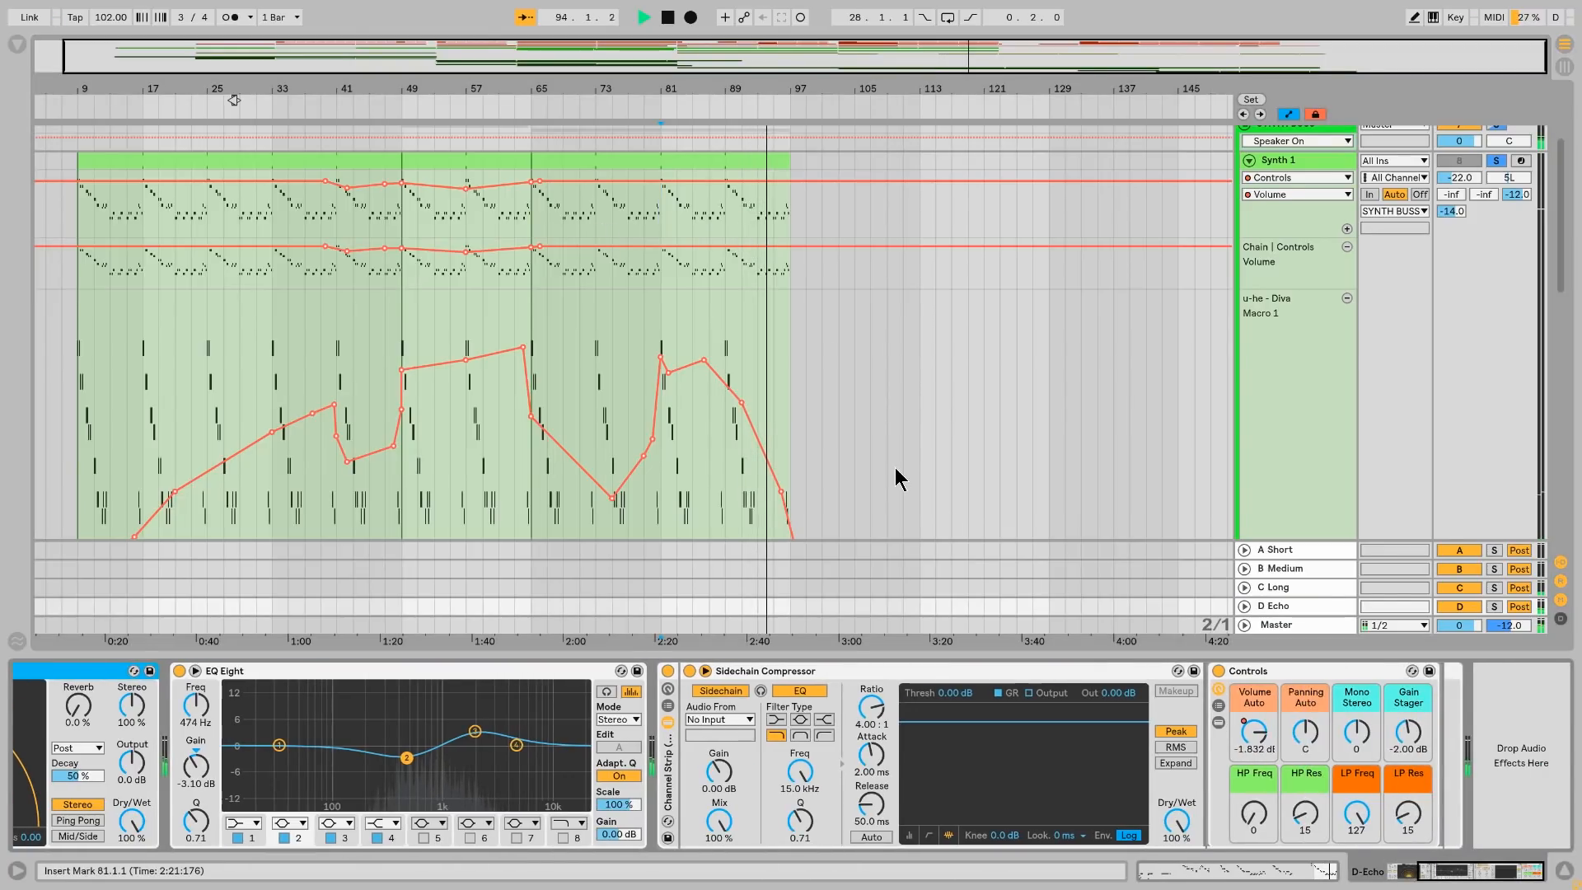
{"action": "scroll", "coordinate": [1051, 394], "scroll_direction": "down", "scroll_amount": 3}
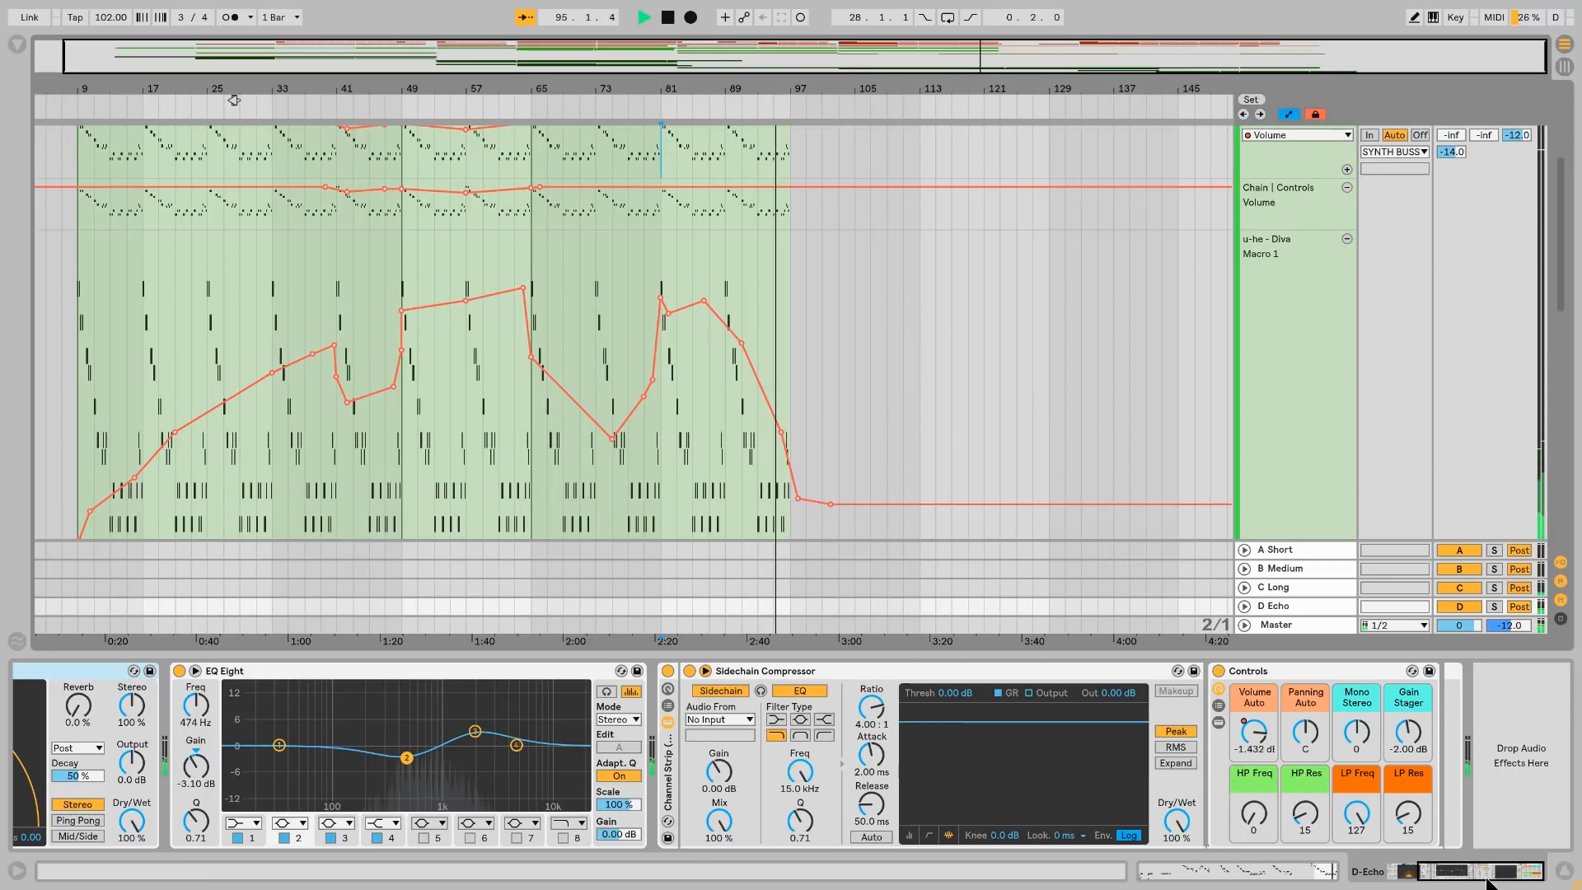
{"action": "scroll", "coordinate": [1355, 830], "scroll_direction": "left", "scroll_amount": 5}
{"action": "scroll", "coordinate": [783, 449], "scroll_direction": "up", "scroll_amount": 2}
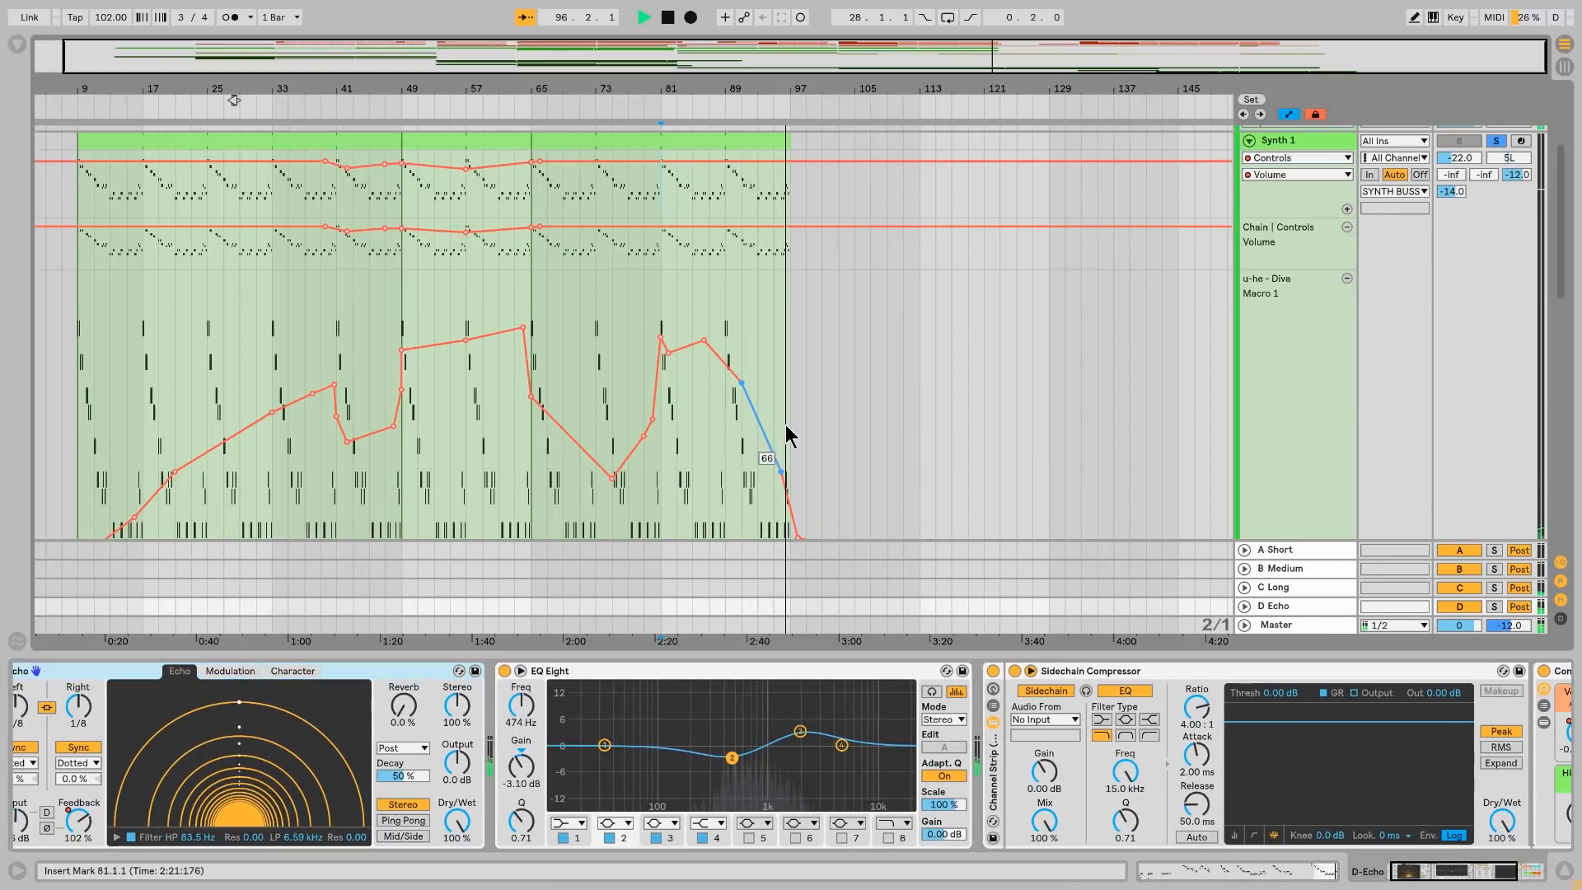
{"action": "scroll", "coordinate": [1127, 853], "scroll_direction": "left", "scroll_amount": 3}
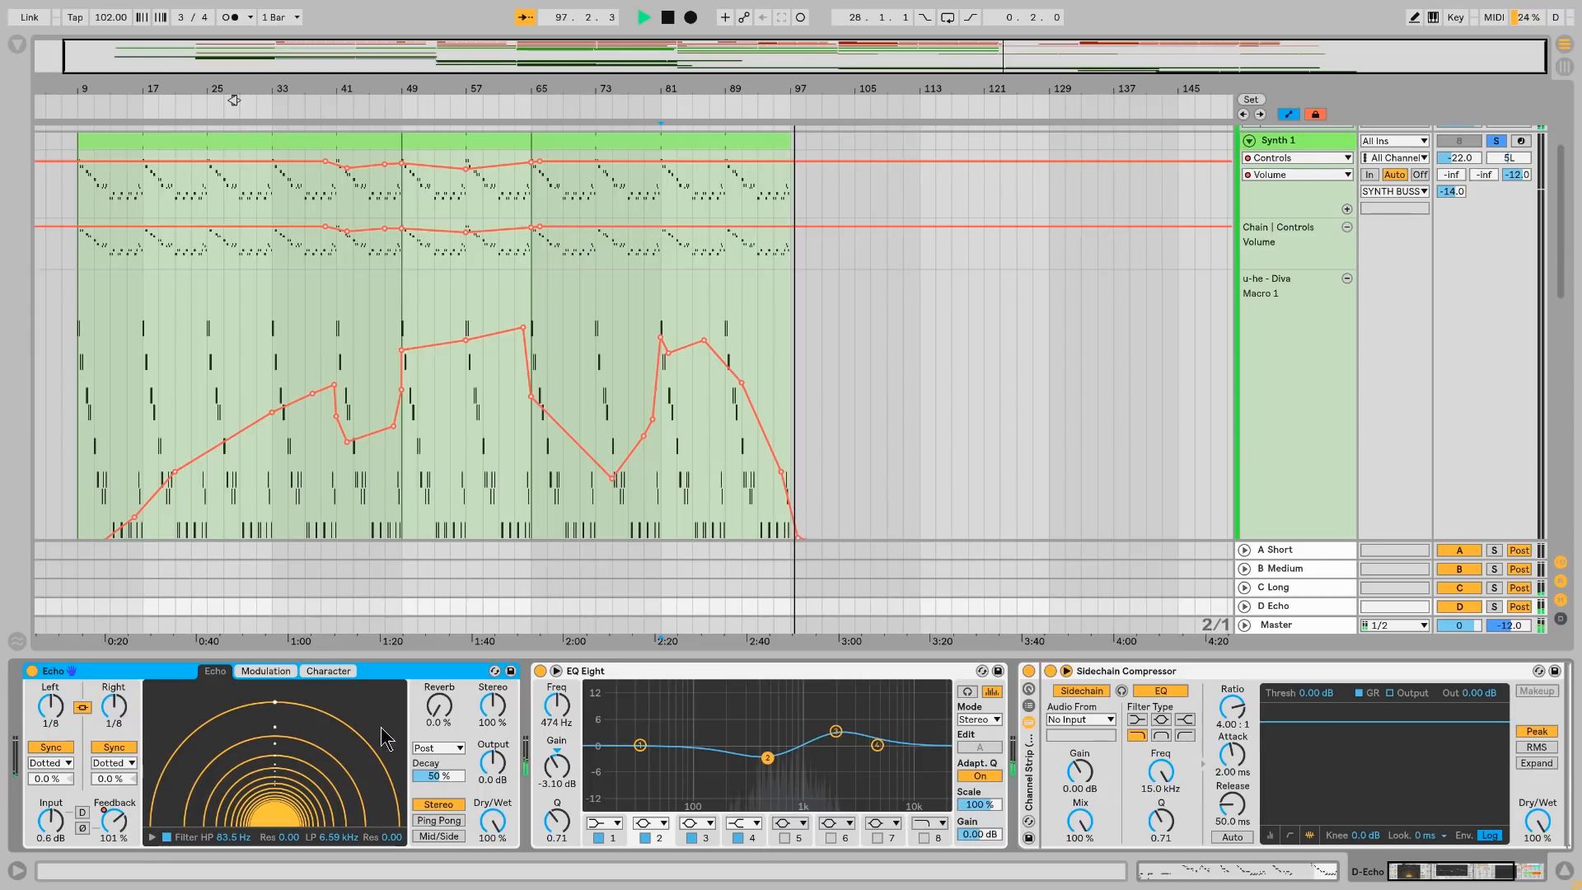
Step: Release the solo on Synth 1 and fold the track
{"action": "scroll", "coordinate": [936, 459], "scroll_direction": "up", "scroll_amount": 9}
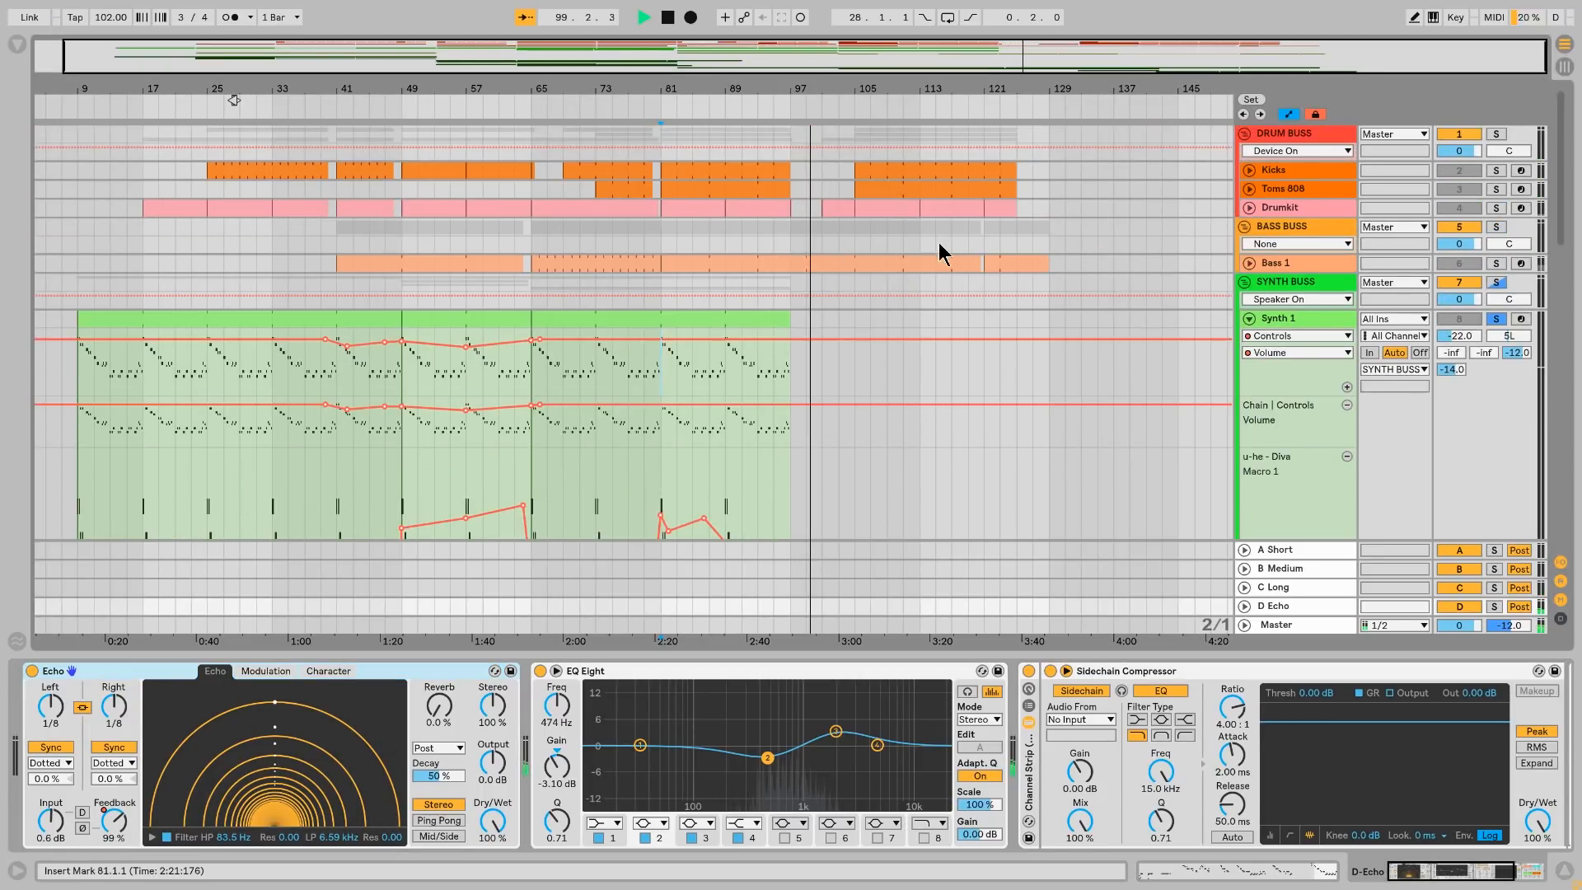
{"action": "left_click", "coordinate": [1495, 319]}
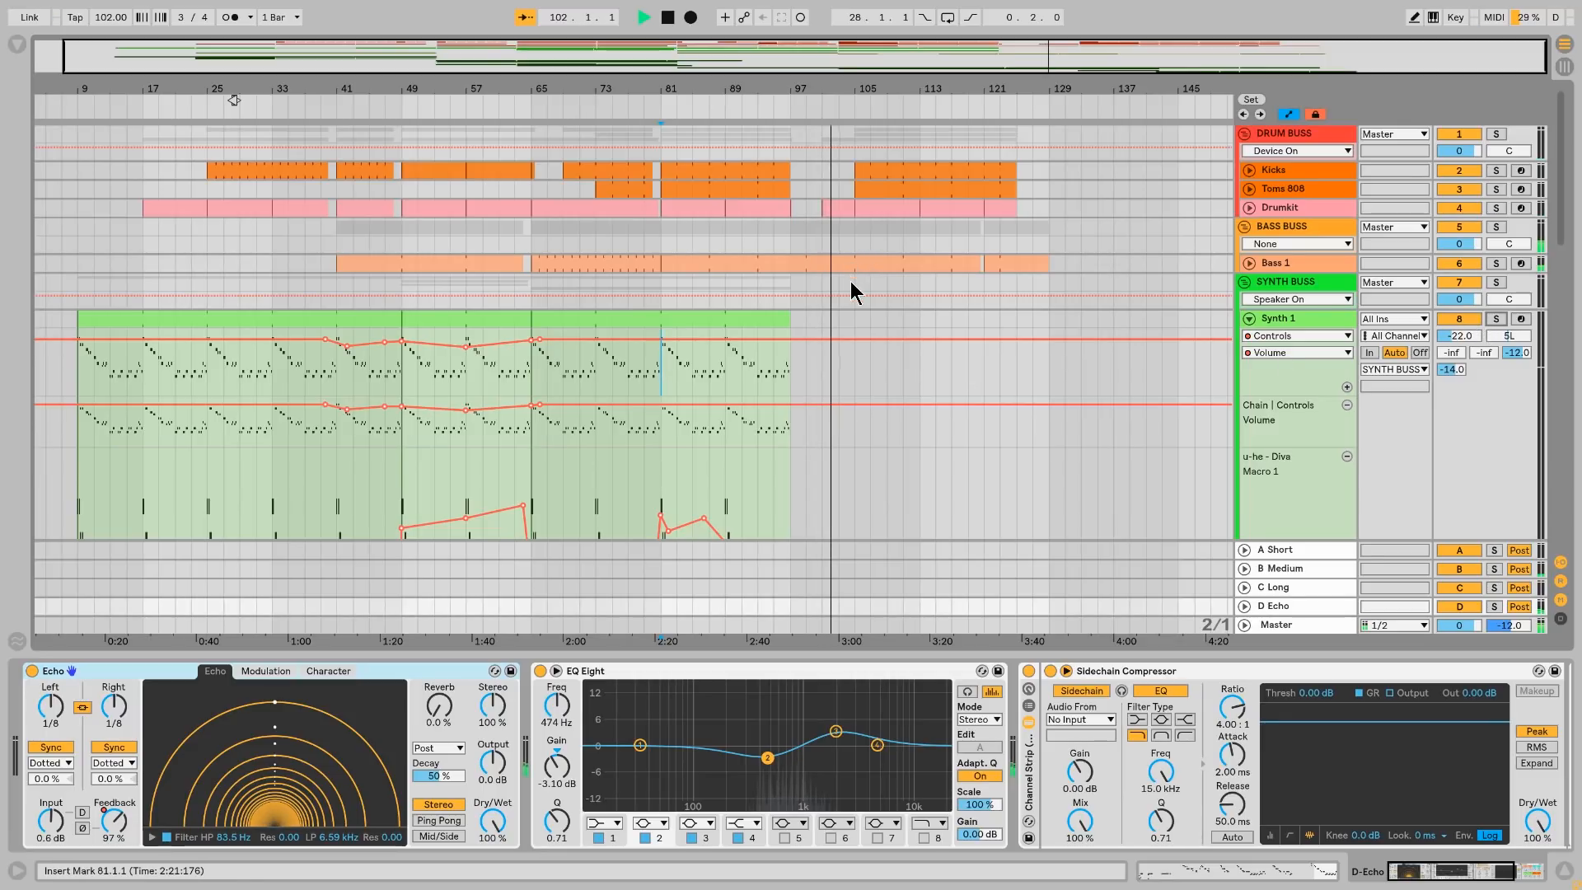
{"action": "scroll", "coordinate": [851, 289], "scroll_direction": "down", "scroll_amount": 5}
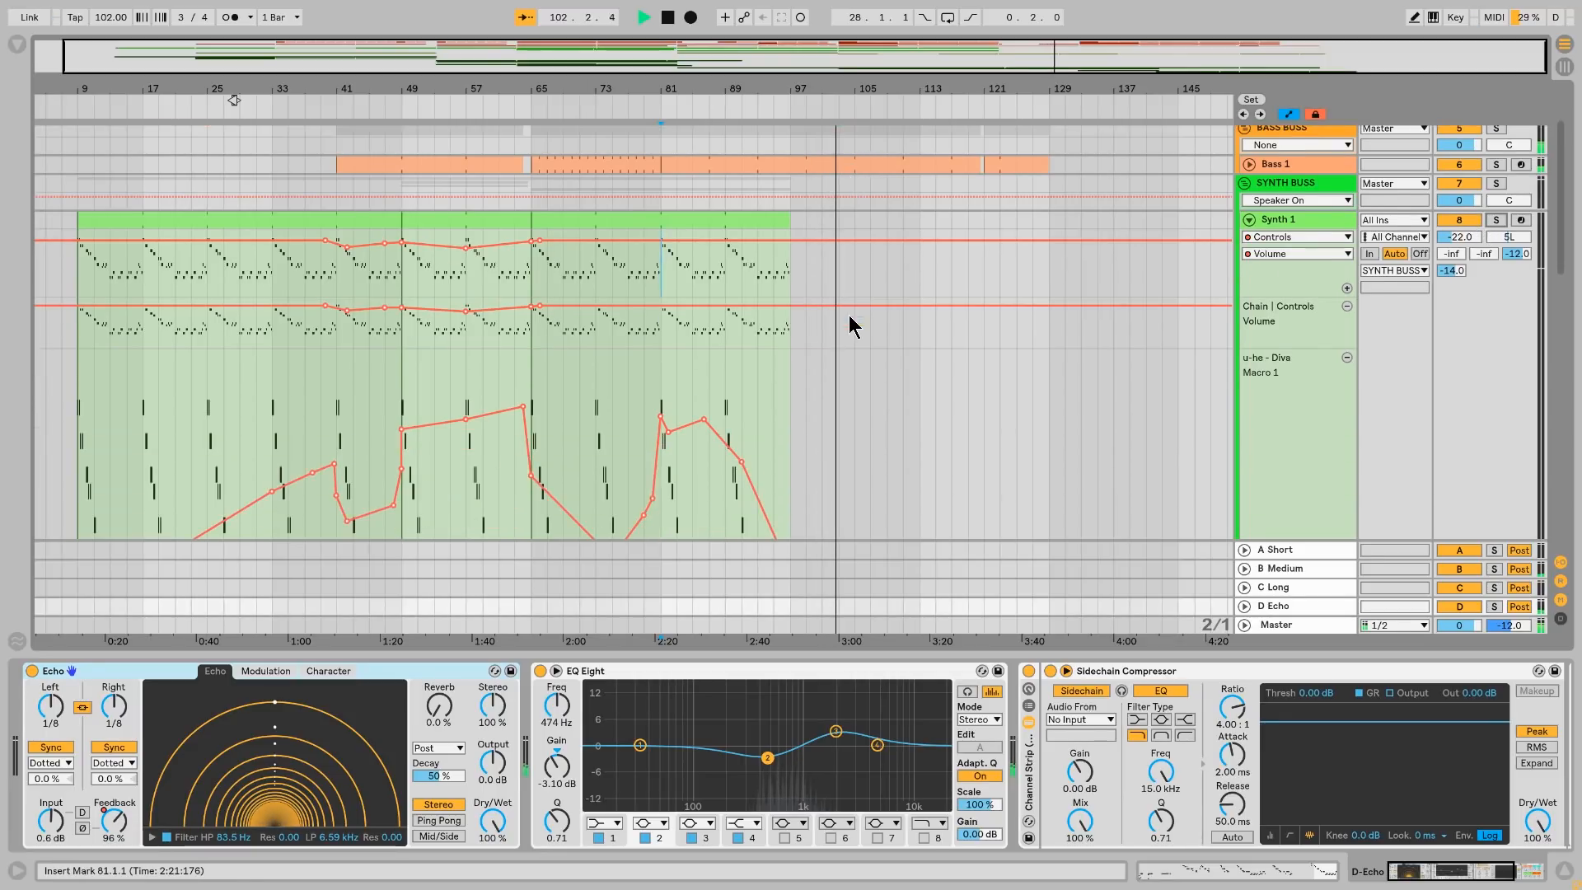
{"action": "left_click", "coordinate": [1250, 220]}
Step: Play the Swells track of the PART 1 - INTRO guitar group soloed from bar 9, with its waveform and LP Freq automation shown
{"action": "scroll", "coordinate": [923, 293], "scroll_direction": "down", "scroll_amount": 10}
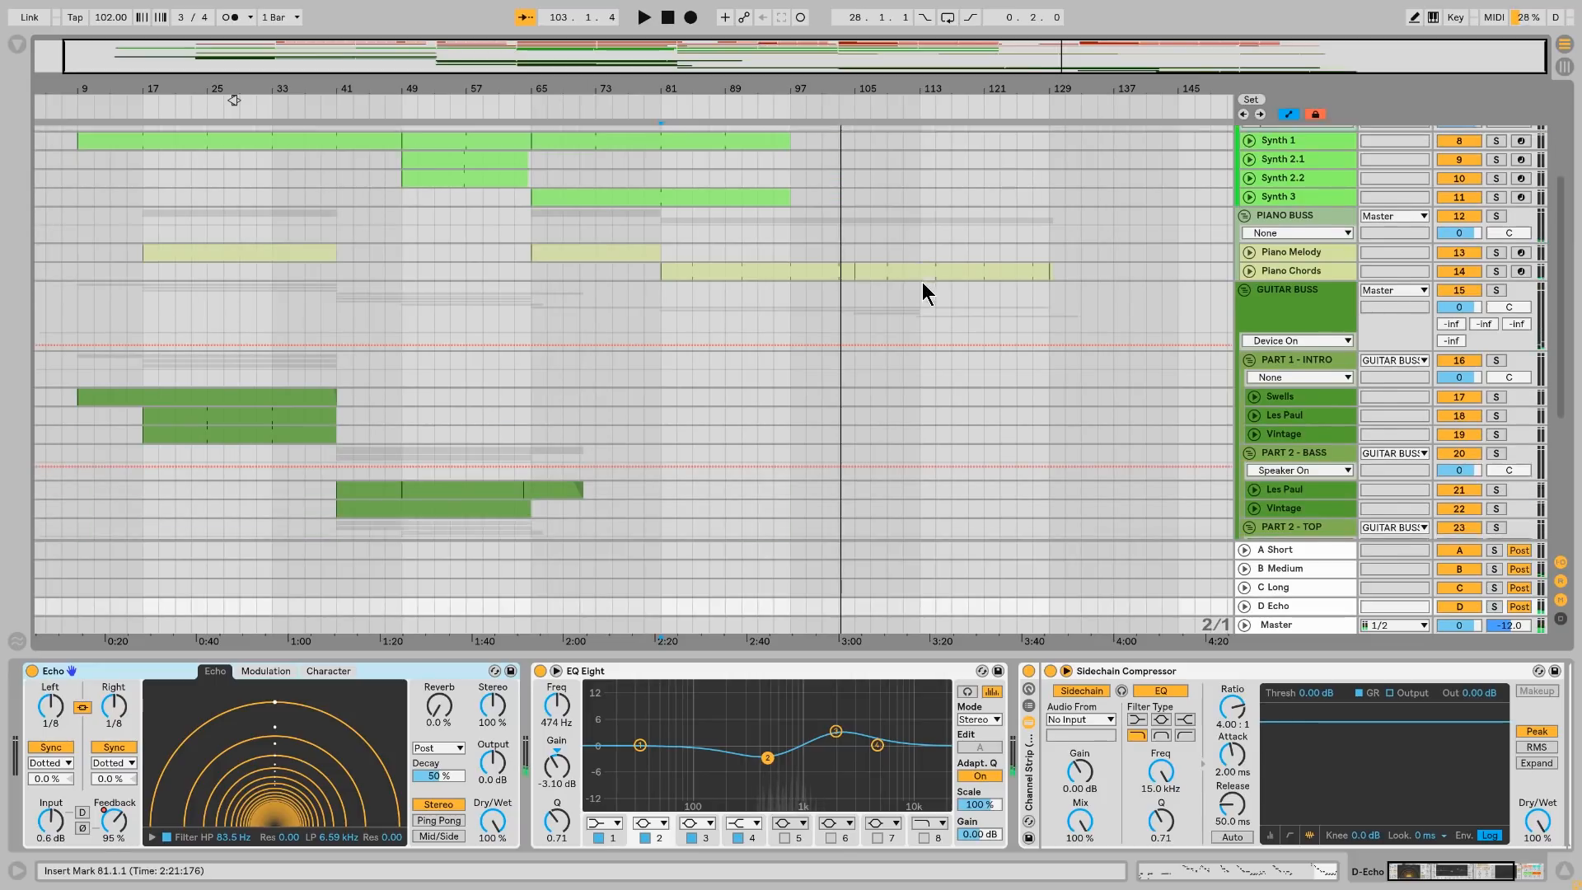
{"action": "scroll", "coordinate": [404, 285], "scroll_direction": "down", "scroll_amount": 8}
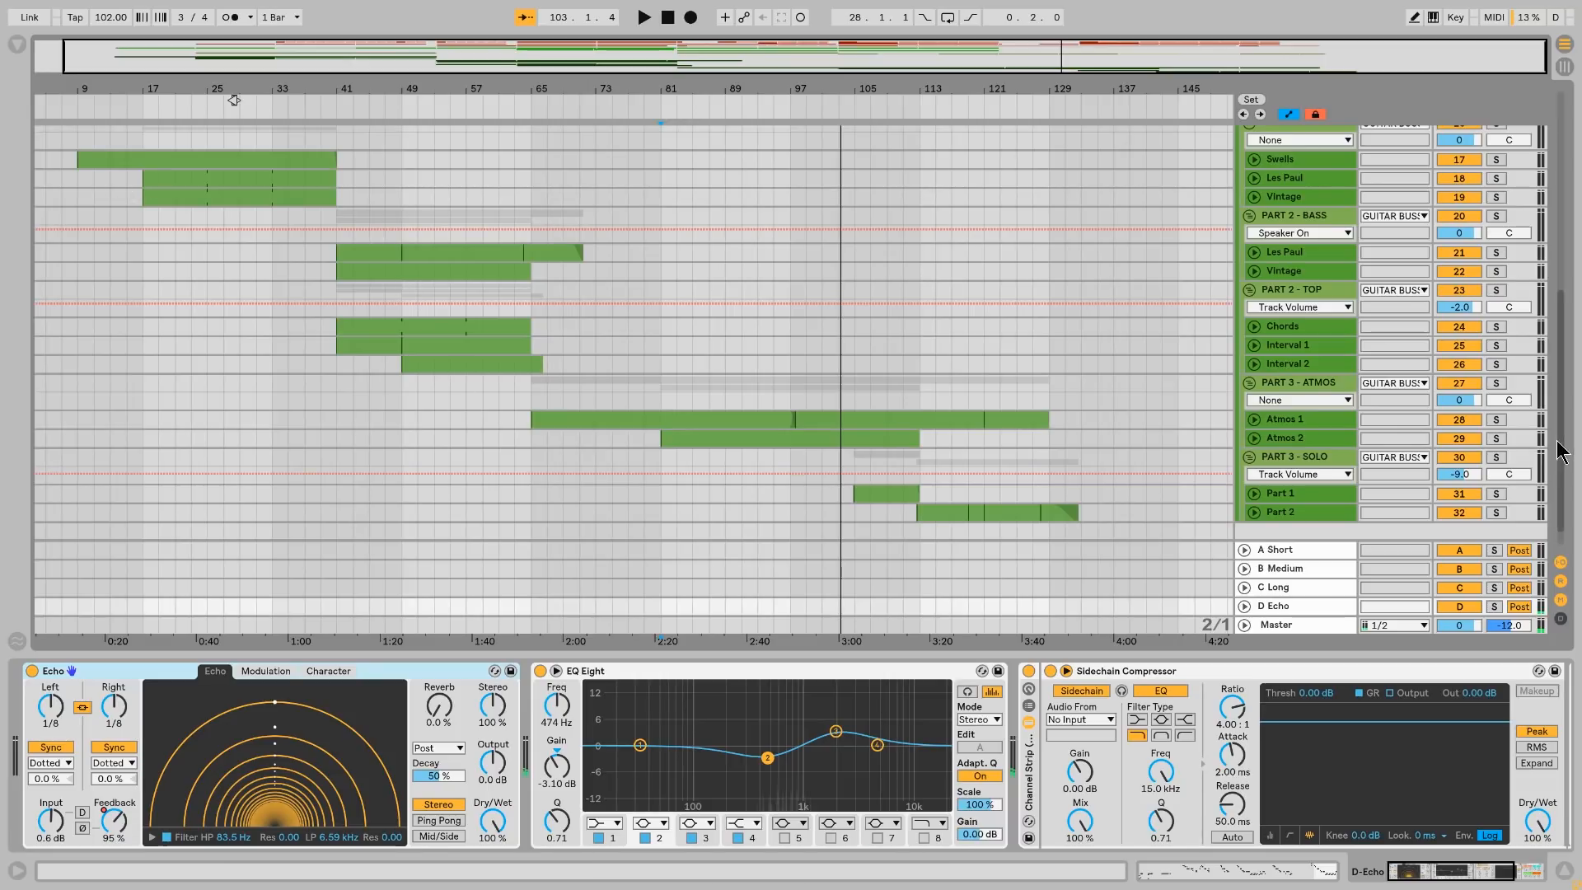
{"action": "left_click_drag", "start_coordinate": [1554, 460], "coordinate": [1543, 422]}
{"action": "scroll", "coordinate": [1006, 334], "scroll_direction": "down", "scroll_amount": 5}
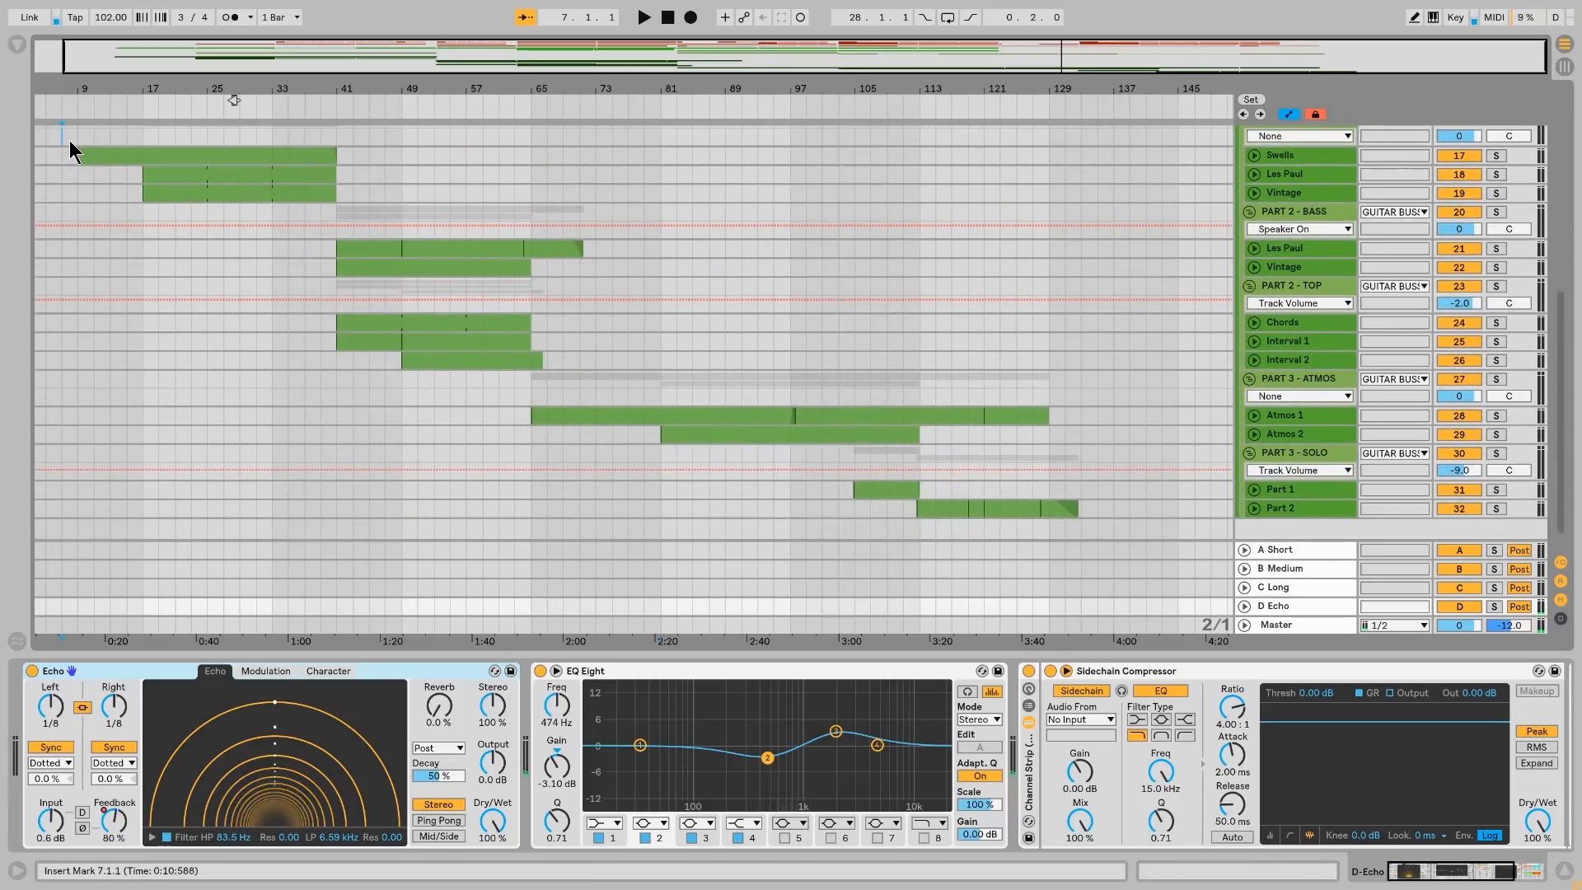
{"action": "left_click", "coordinate": [69, 140]}
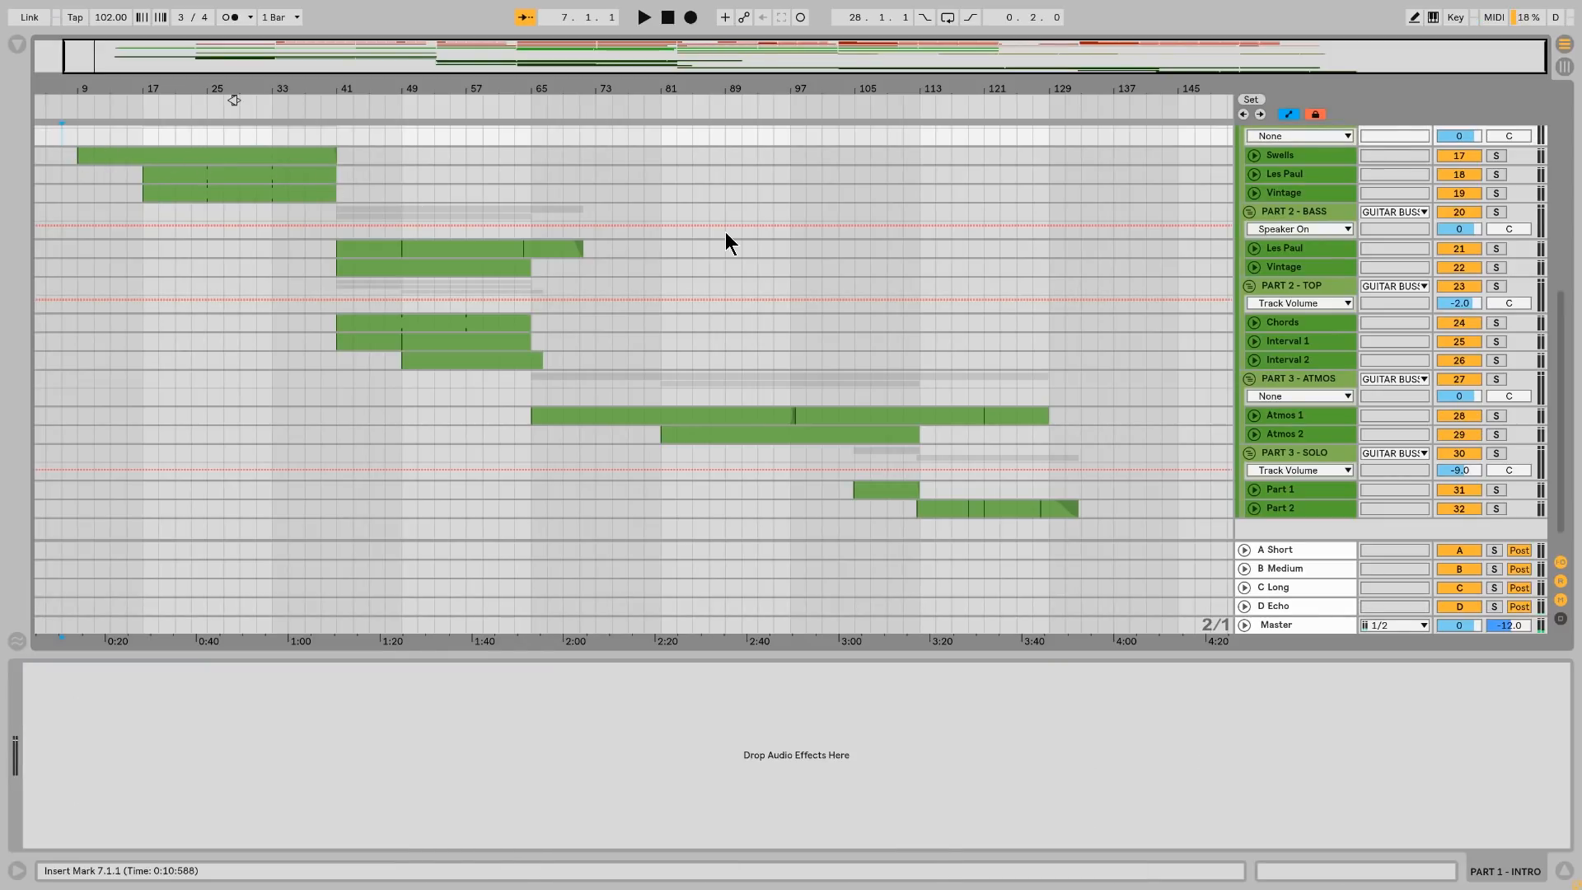
{"action": "scroll", "coordinate": [480, 457], "scroll_direction": "up", "scroll_amount": 3}
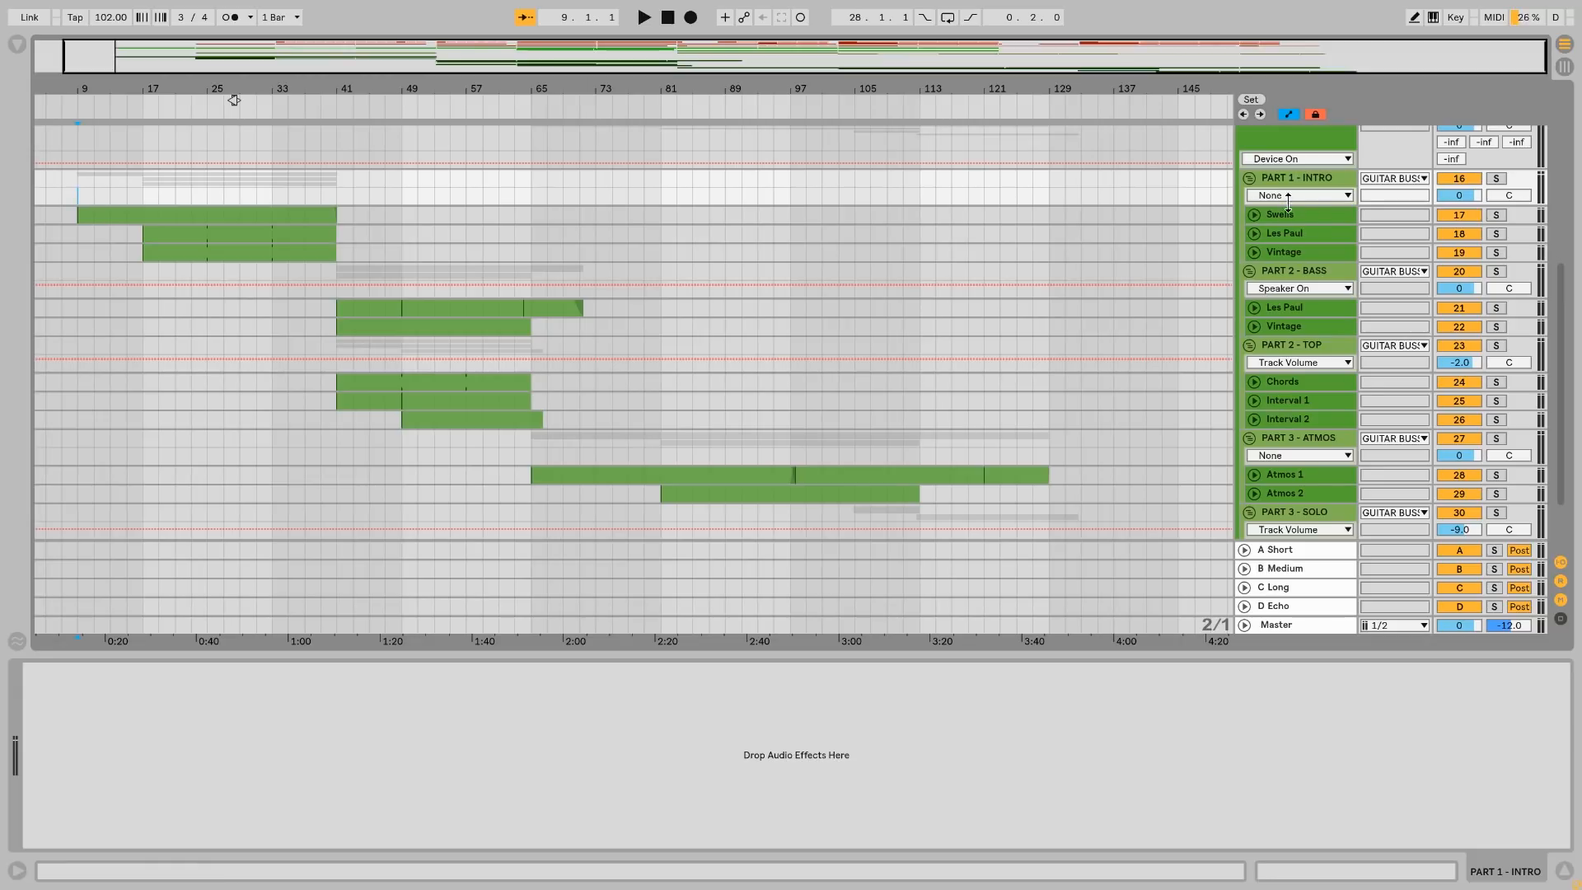
{"action": "left_click", "coordinate": [1255, 214]}
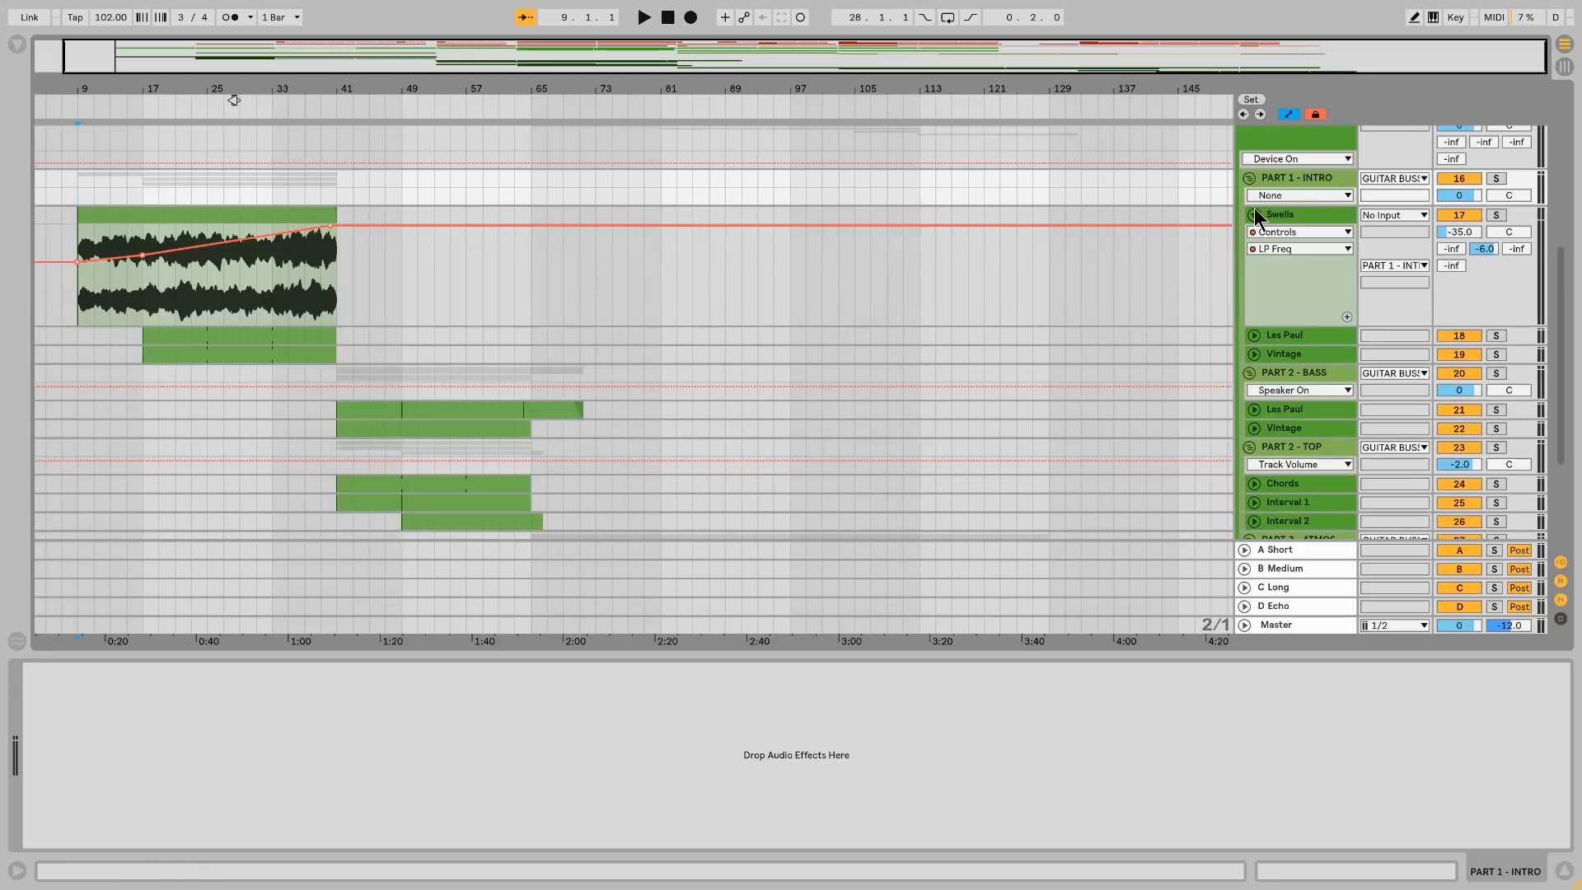
{"action": "left_click", "coordinate": [1499, 215]}
{"action": "left_click", "coordinate": [78, 313]}
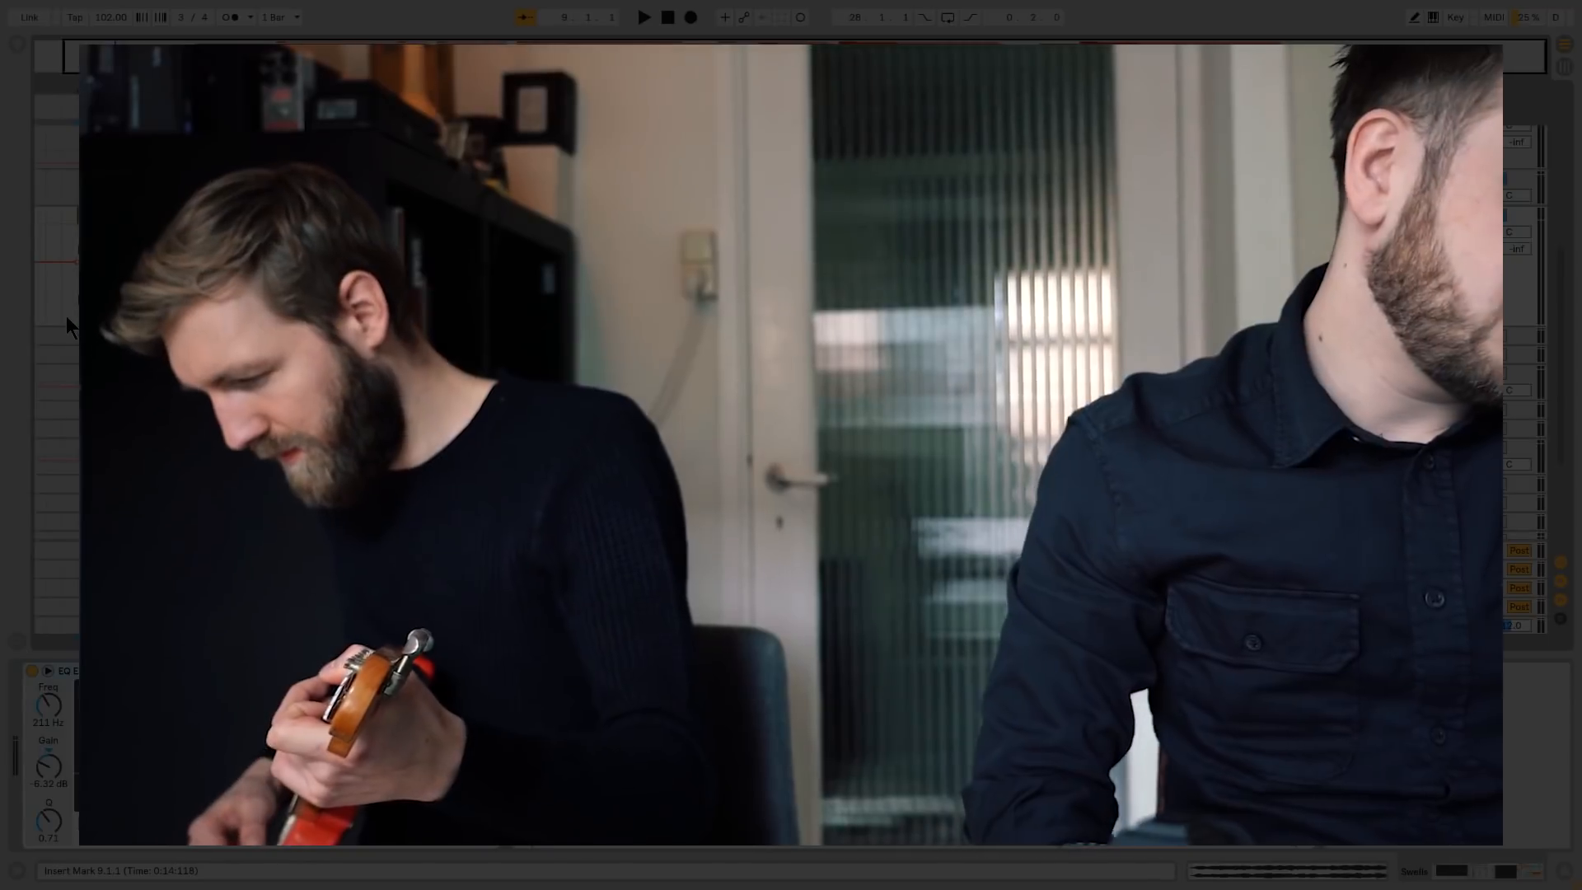
{"action": "key", "text": "space"}
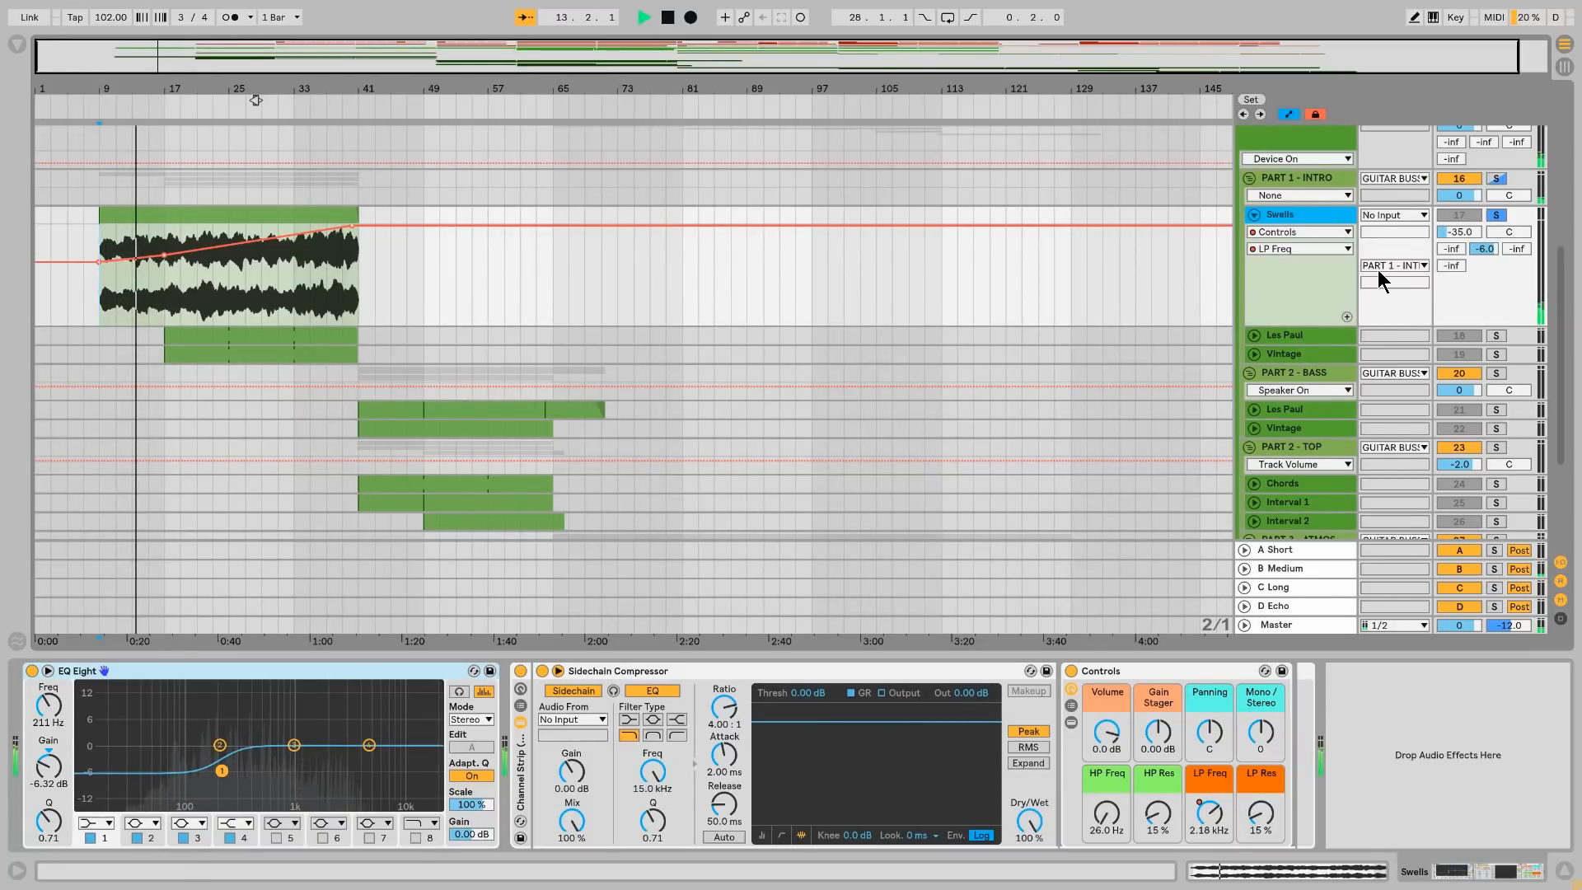
Step: Fold Swells, and audition the intro's Les Paul and Vintage guitars in solo with their waveforms shown
{"action": "left_click", "coordinate": [1486, 253]}
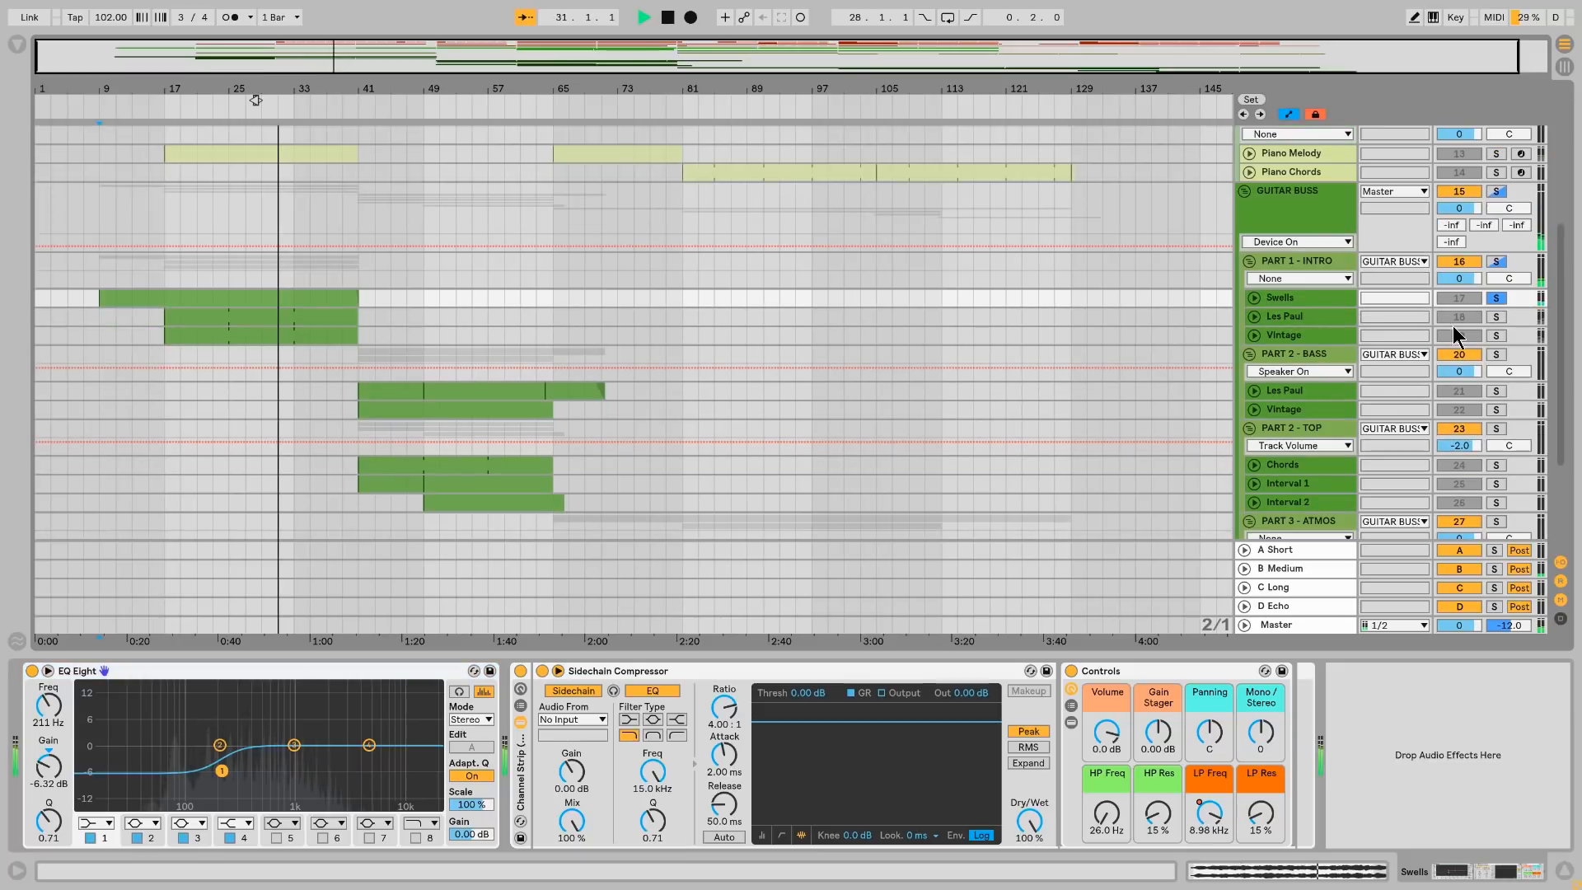
{"action": "left_click", "coordinate": [1494, 318]}
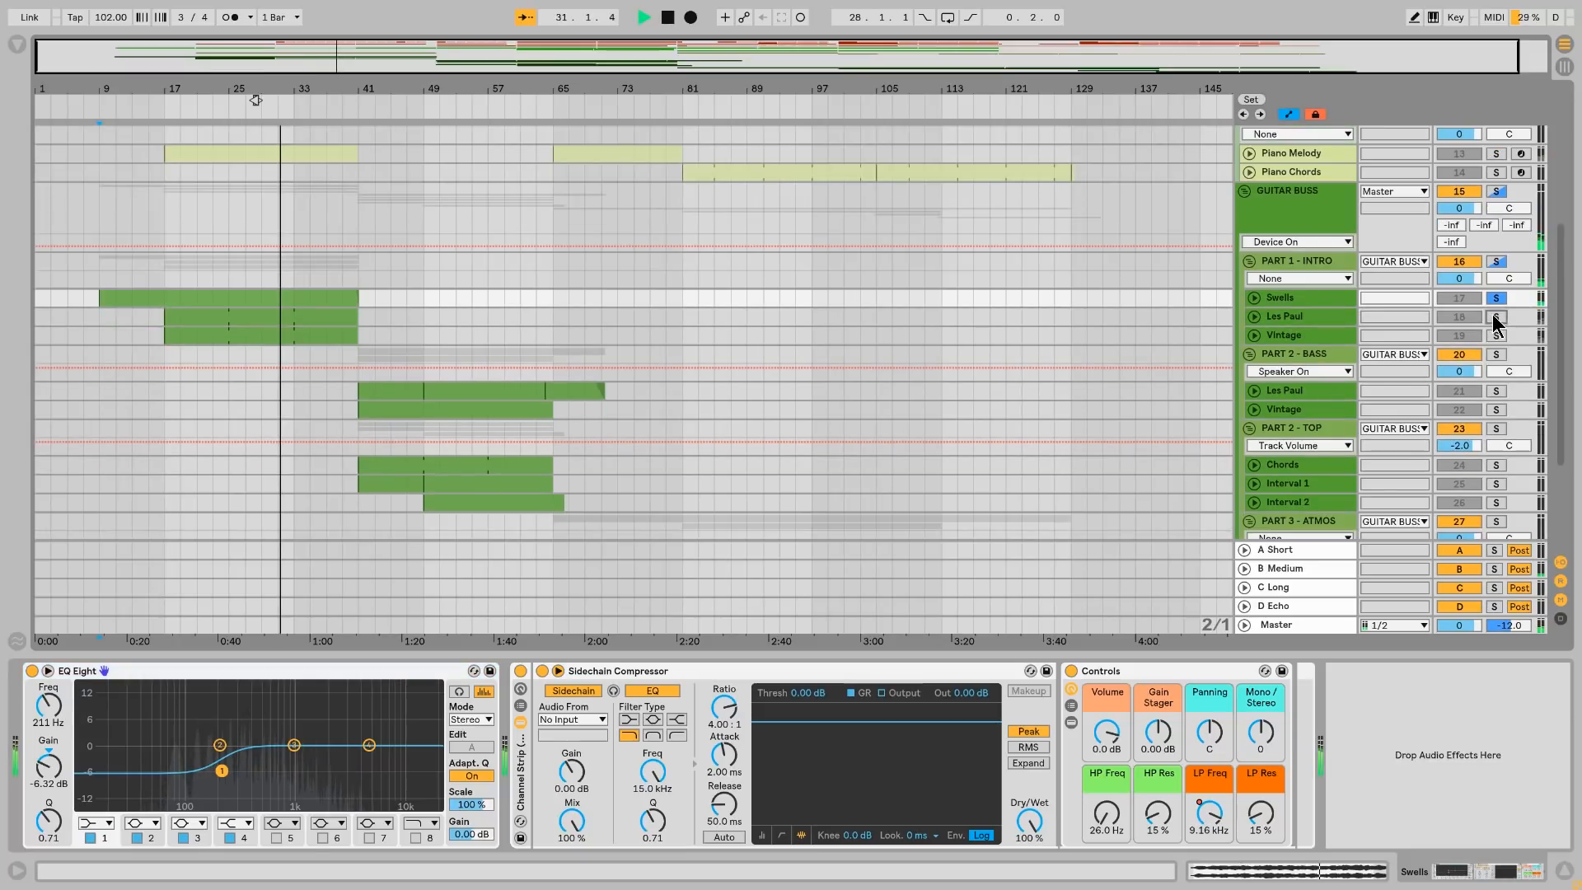
{"action": "left_click", "coordinate": [1254, 316]}
{"action": "scroll", "coordinate": [1254, 439], "scroll_direction": "down", "scroll_amount": 3}
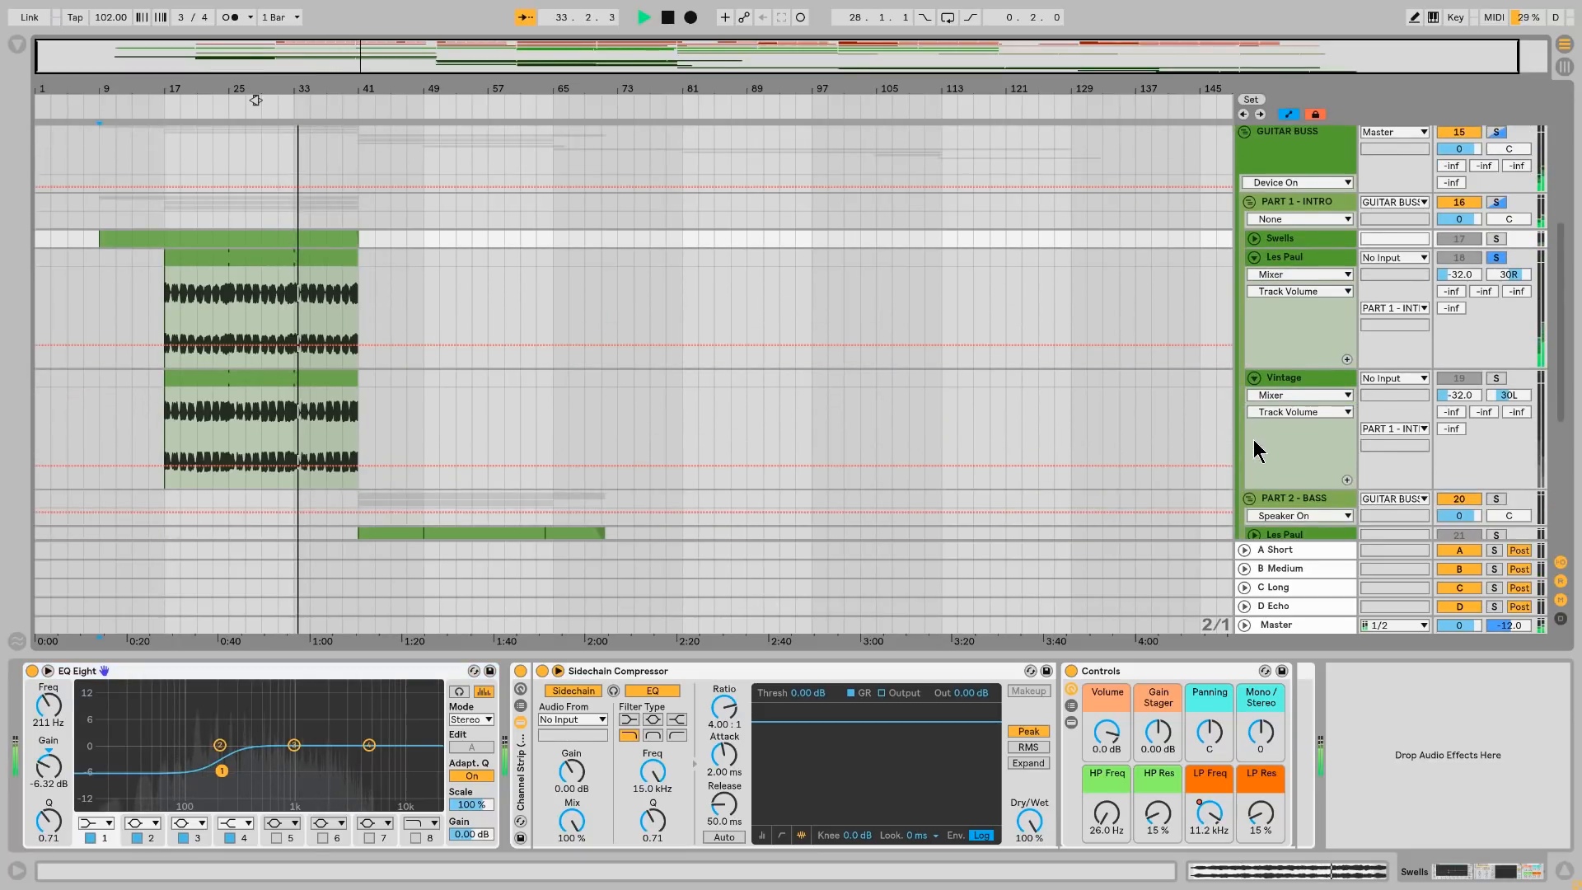
{"action": "left_click", "coordinate": [1496, 378]}
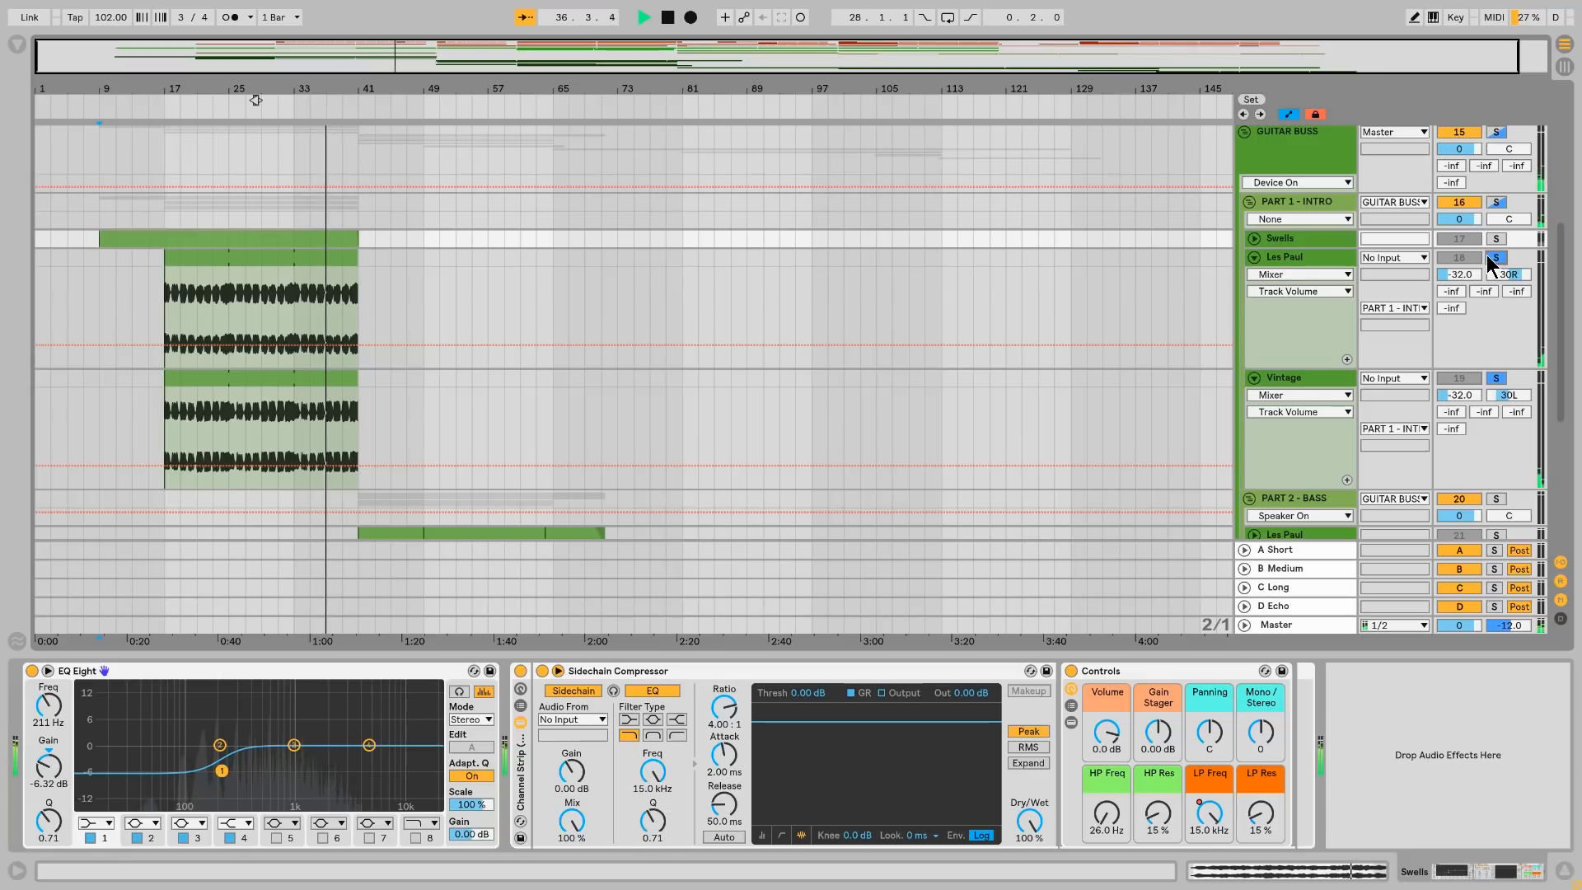
{"action": "scroll", "coordinate": [892, 344], "scroll_direction": "down", "scroll_amount": 1}
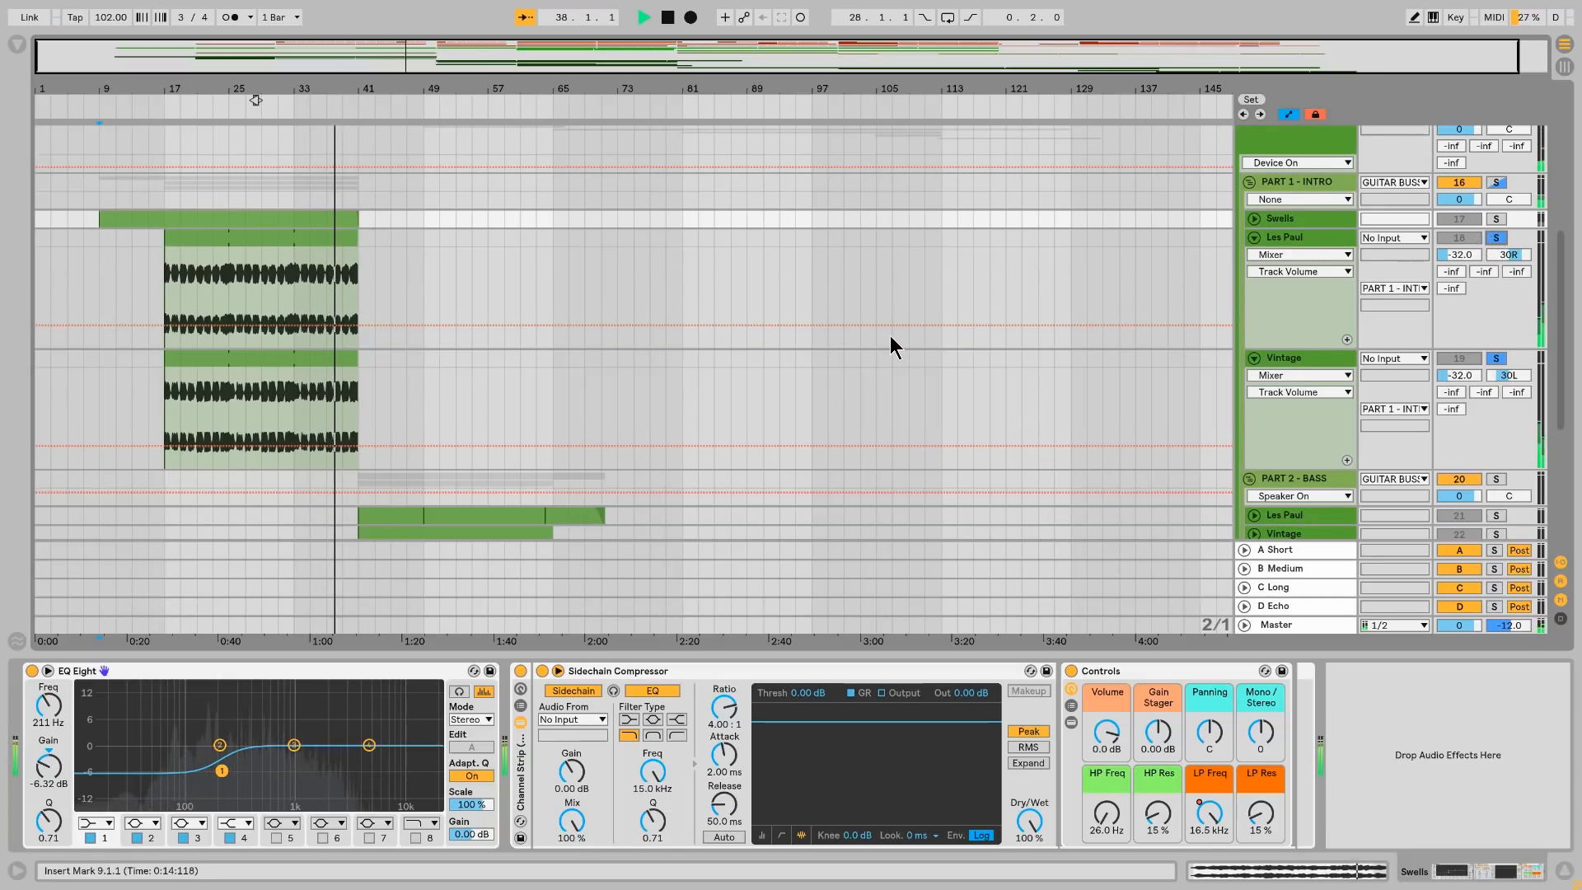
{"action": "scroll", "coordinate": [886, 367], "scroll_direction": "down", "scroll_amount": 2}
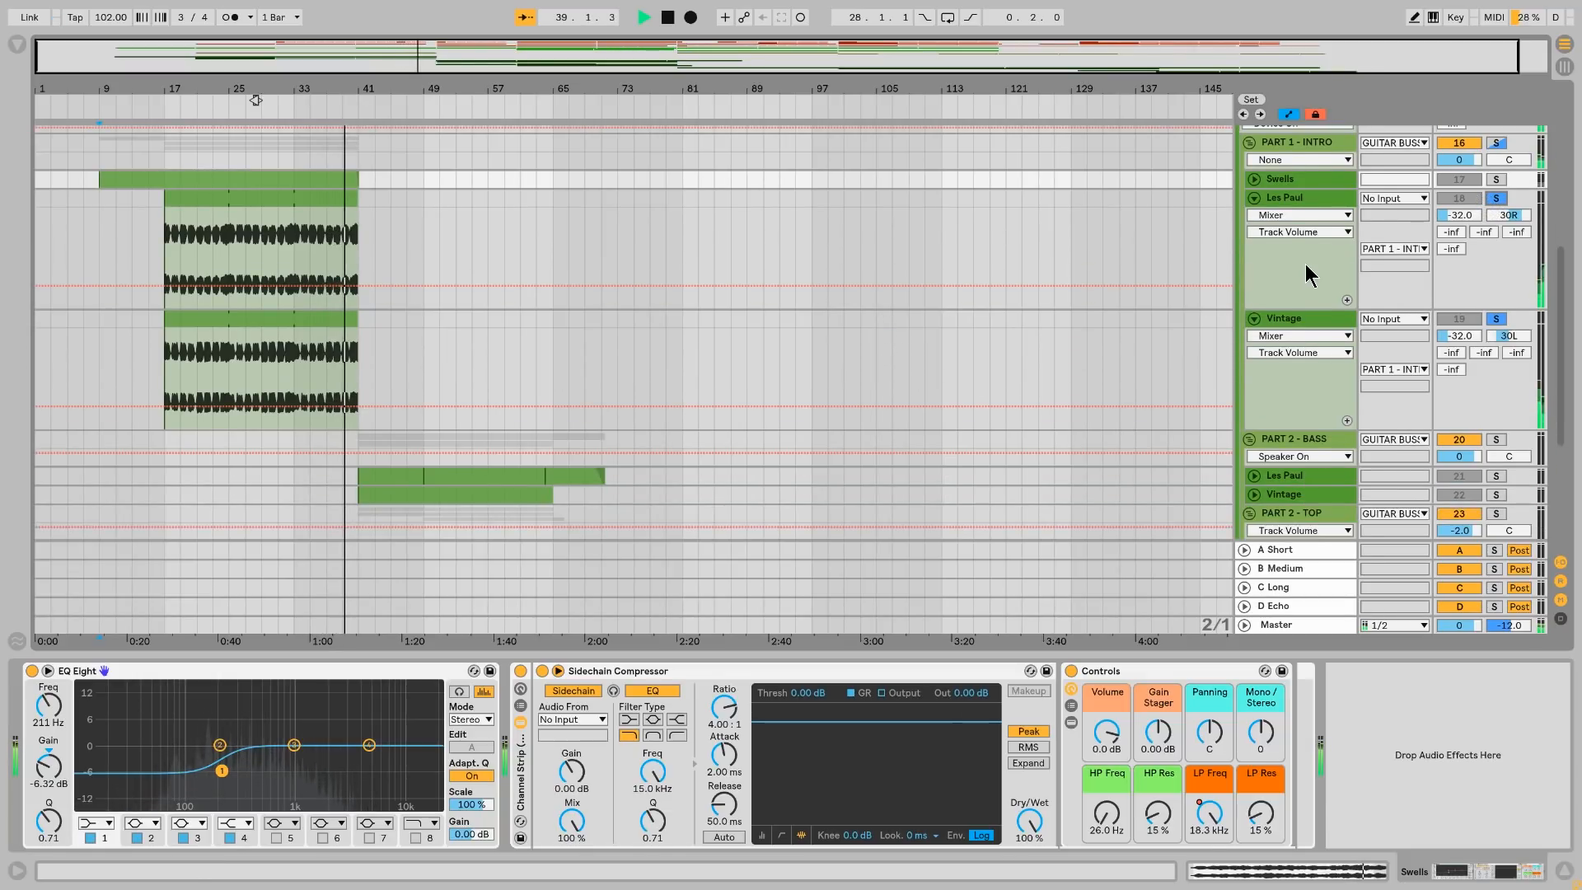
Step: Review the devices on the intro's Les Paul and Vintage tracks, watching Vintage's VC 2A compressor window during playback from about bar 29
{"action": "left_click", "coordinate": [1295, 200]}
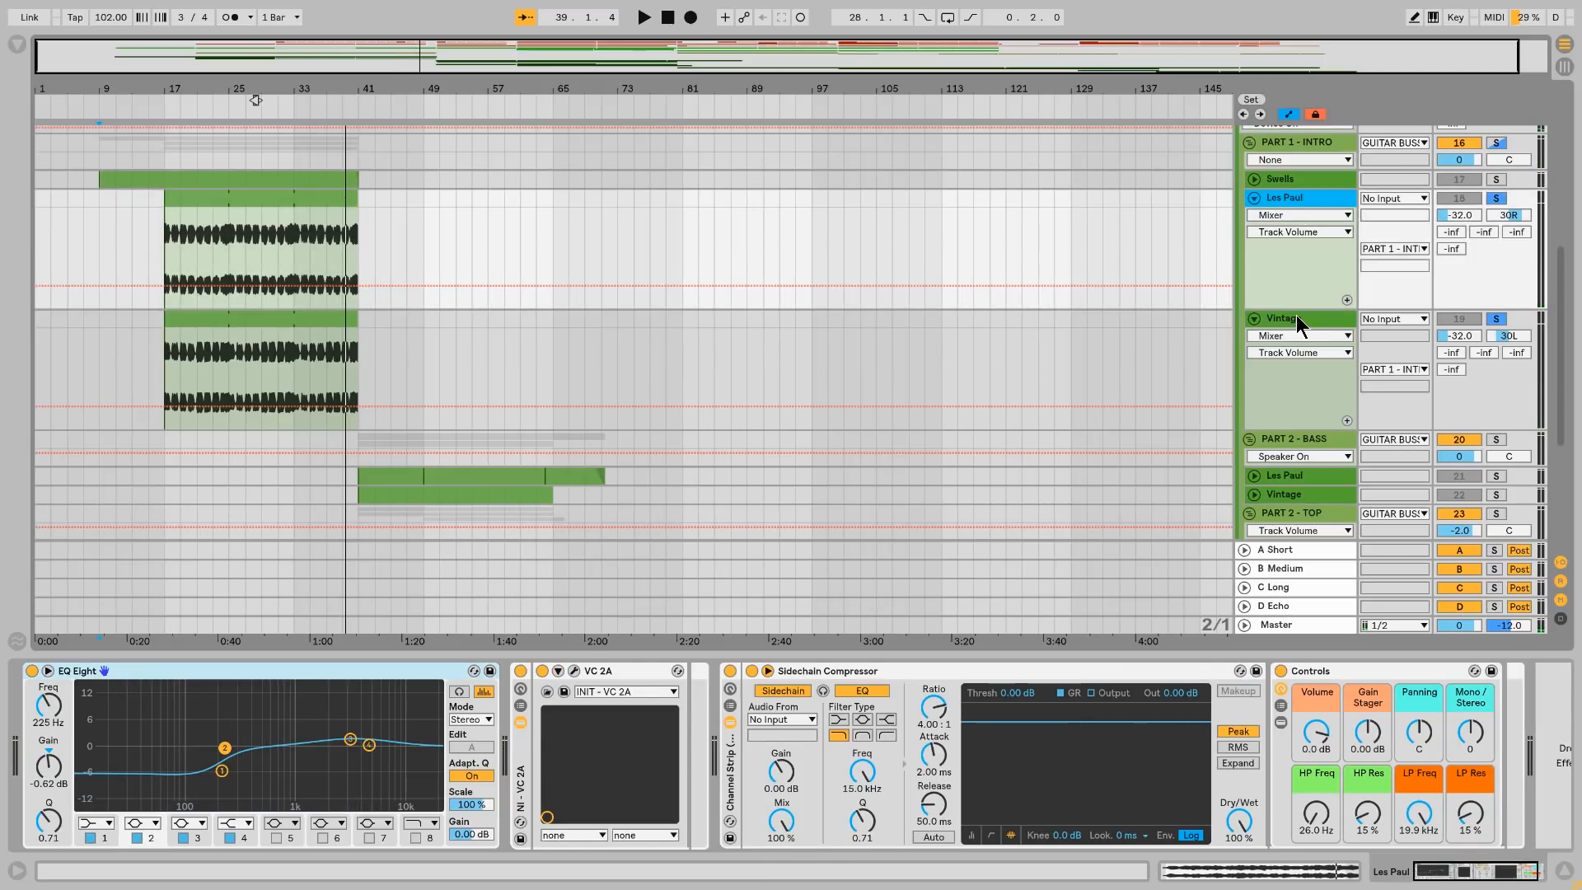
{"action": "left_click", "coordinate": [1290, 321]}
{"action": "left_click", "coordinate": [576, 671]}
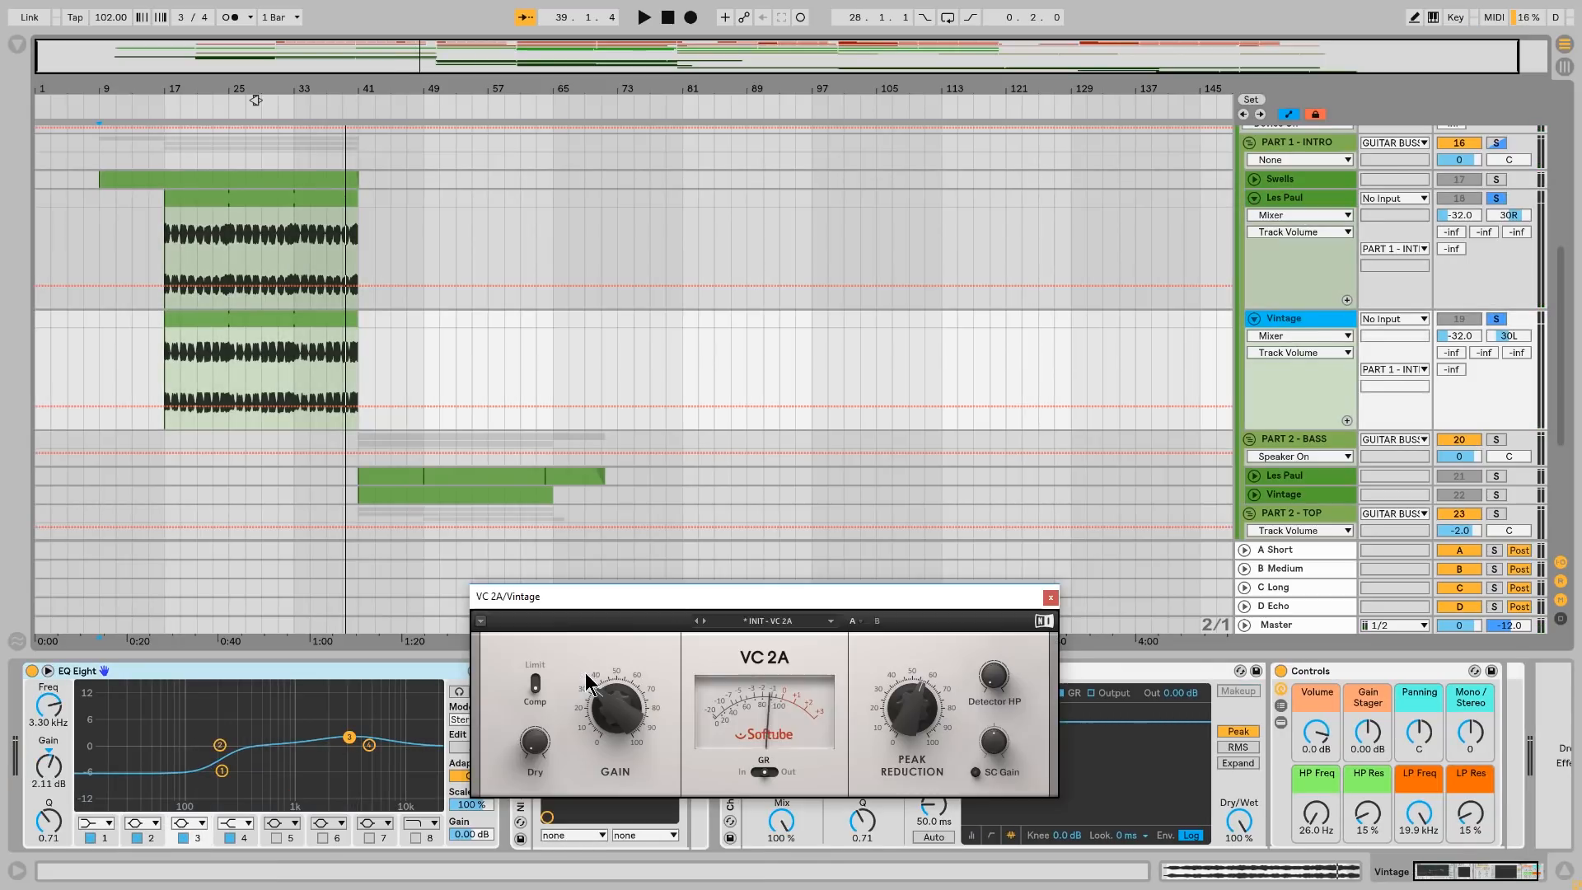
{"action": "key", "text": "space"}
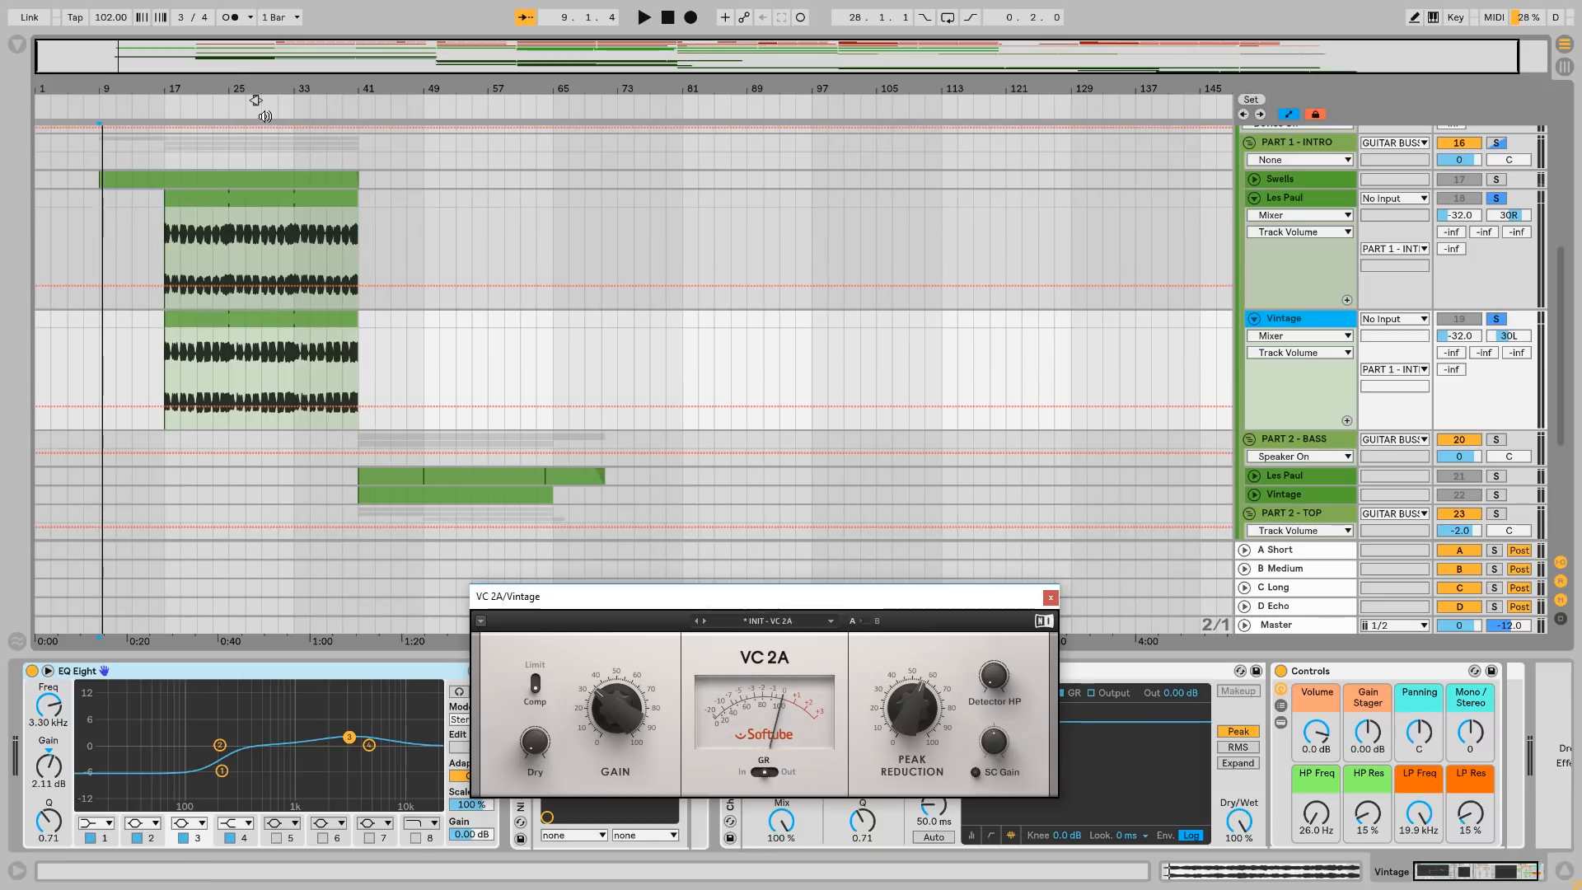
{"action": "left_click", "coordinate": [264, 116]}
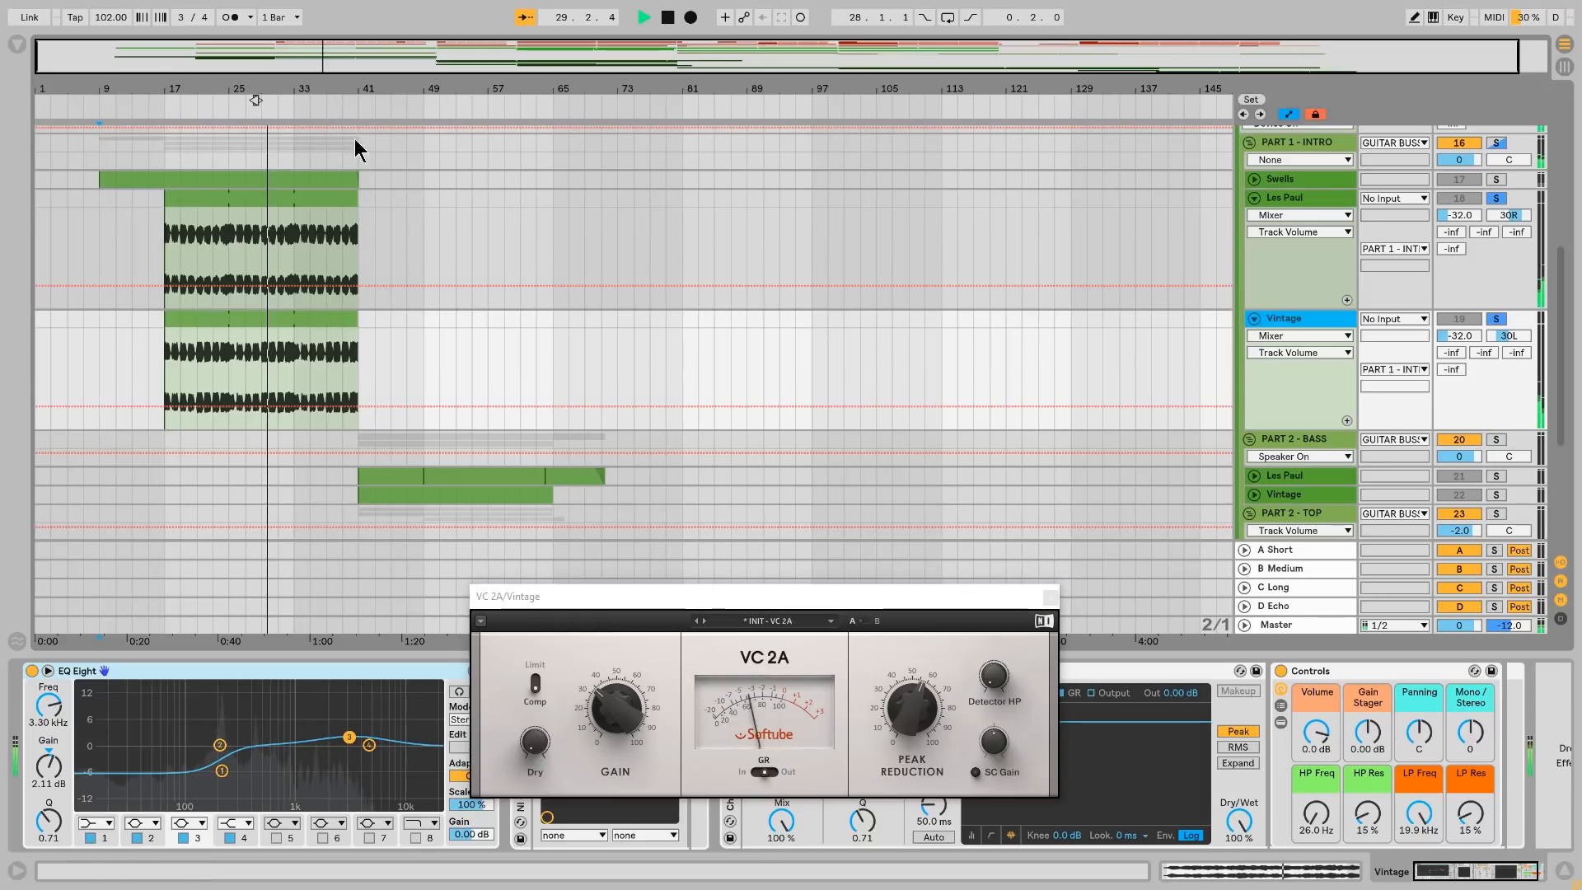
{"action": "left_click", "coordinate": [1049, 597]}
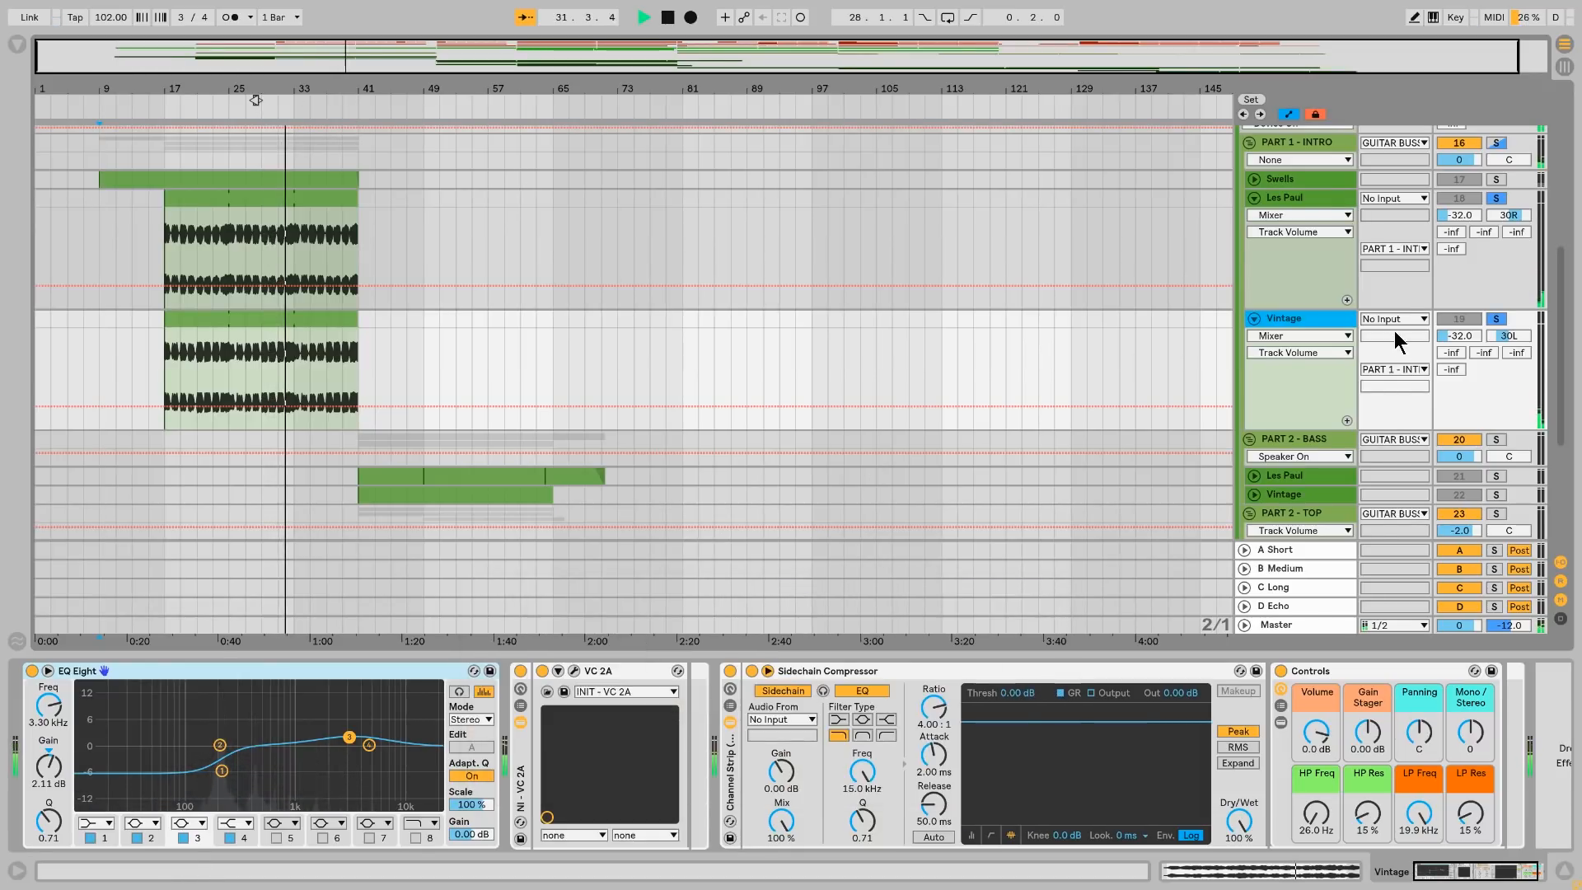
Step: Fold the intro's Vintage and Les Paul tracks and stop playback
{"action": "left_click", "coordinate": [1253, 320]}
{"action": "left_click", "coordinate": [1254, 197]}
{"action": "key", "text": "space"}
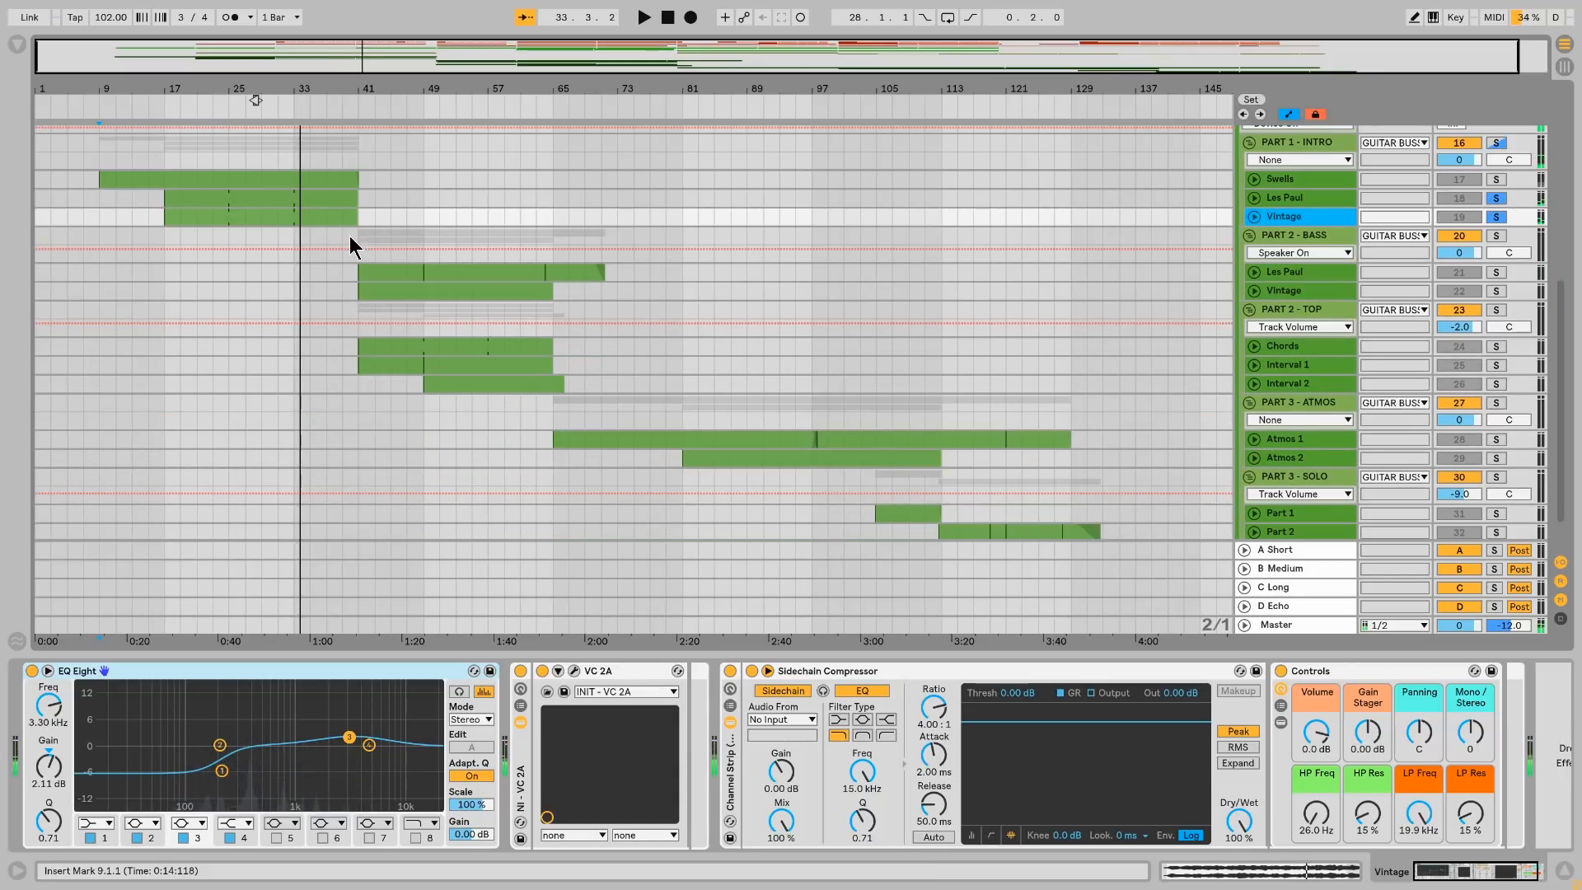
Step: Play the PART 2 - BASS guitar group soloed from bar 41
{"action": "left_click", "coordinate": [351, 237]}
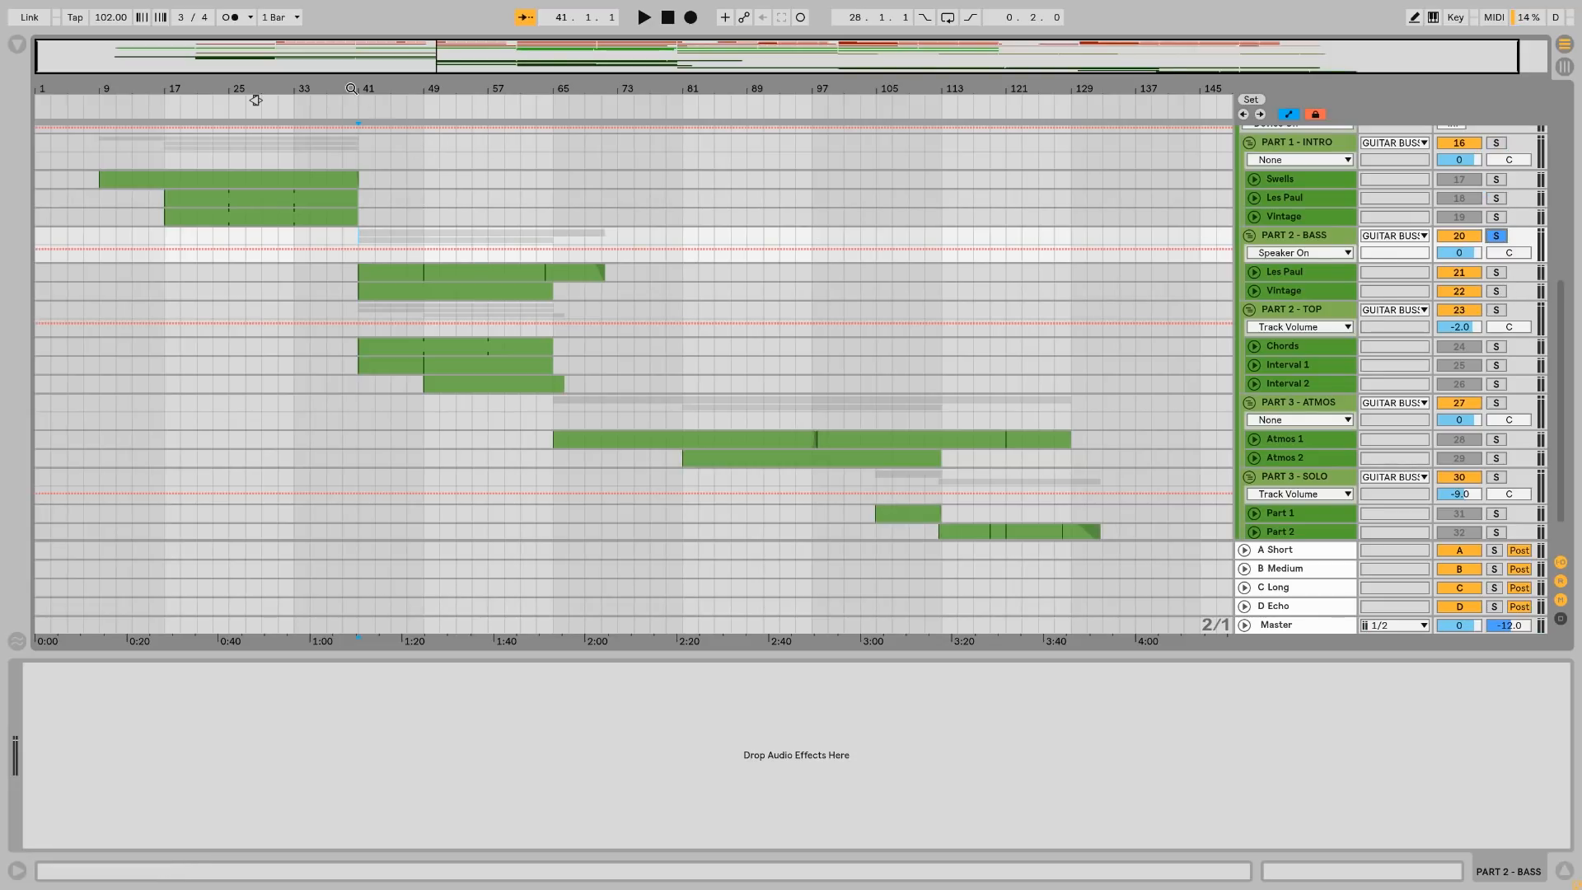
{"action": "left_click_drag", "start_coordinate": [351, 88], "coordinate": [377, 117]}
{"action": "key", "text": "space"}
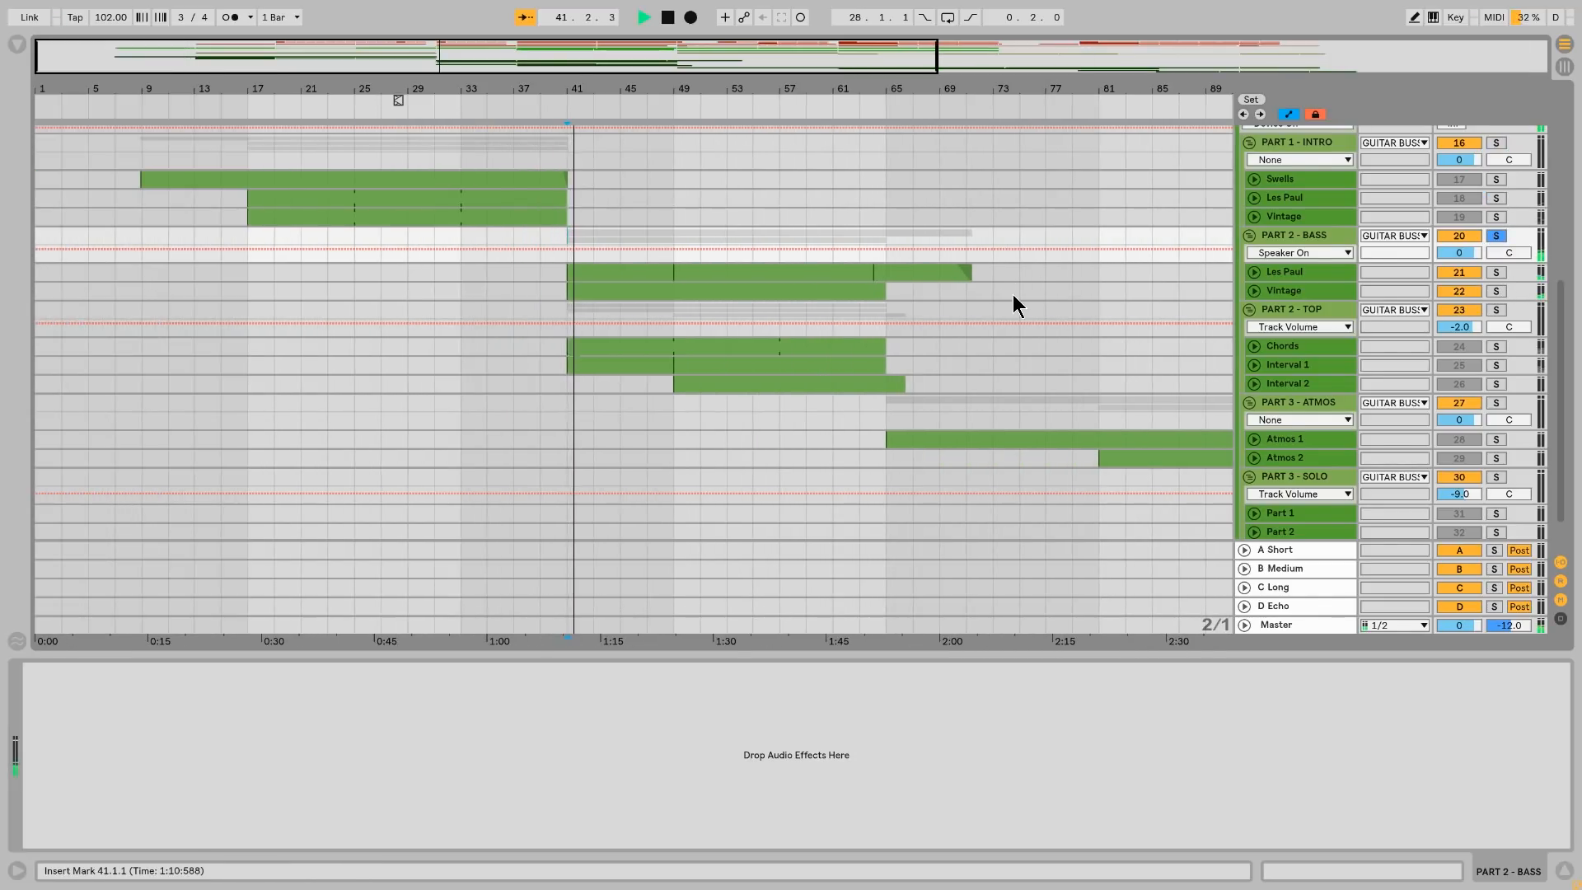
{"action": "scroll", "coordinate": [1153, 345], "scroll_direction": "up", "scroll_amount": 1}
{"action": "scroll", "coordinate": [1163, 348], "scroll_direction": "up", "scroll_amount": 1}
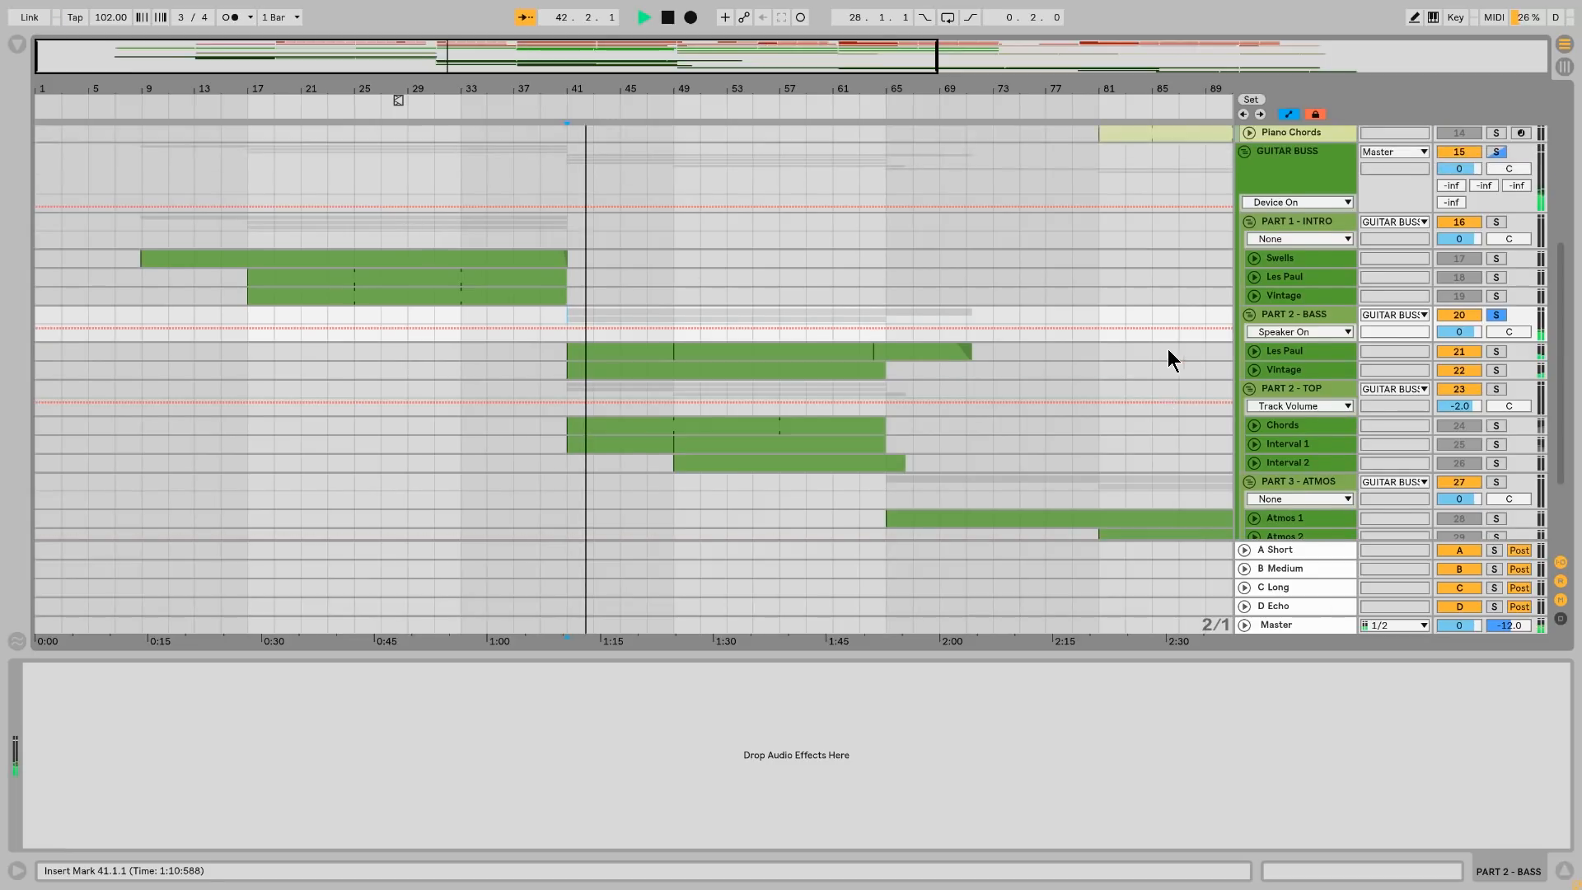
Step: Unfold the PART 2 - BASS group's Les Paul and Vintage tracks and audition each one soloed during playback
{"action": "left_click", "coordinate": [1254, 351]}
{"action": "scroll", "coordinate": [1261, 449], "scroll_direction": "down", "scroll_amount": 3}
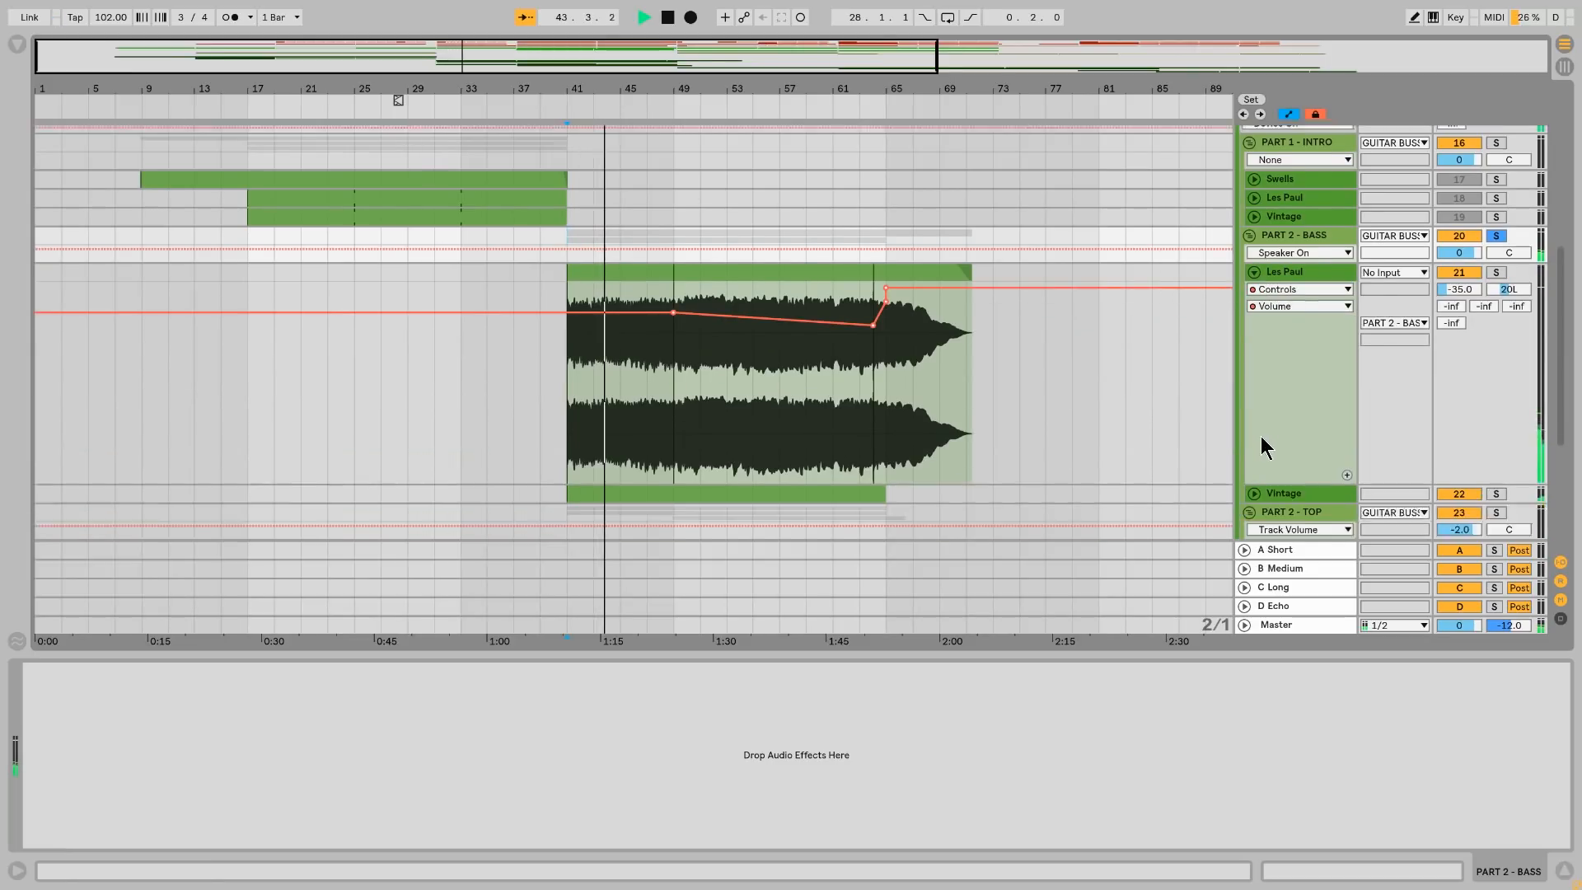
{"action": "left_click", "coordinate": [1254, 474]}
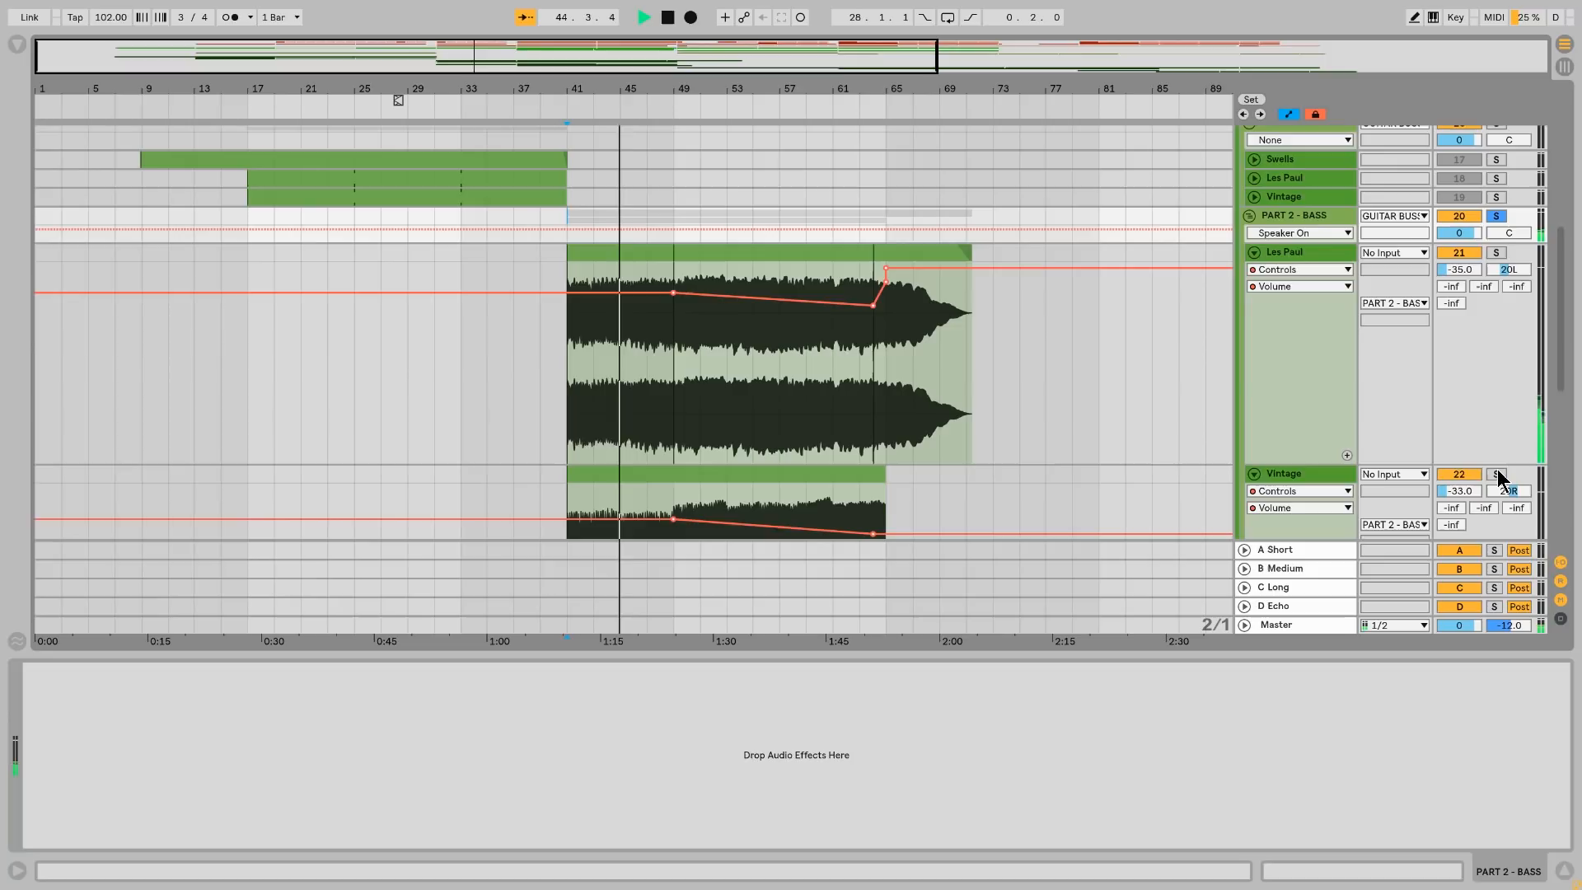
{"action": "left_click", "coordinate": [1496, 253]}
{"action": "left_click", "coordinate": [1496, 474]}
{"action": "left_click", "coordinate": [1498, 253]}
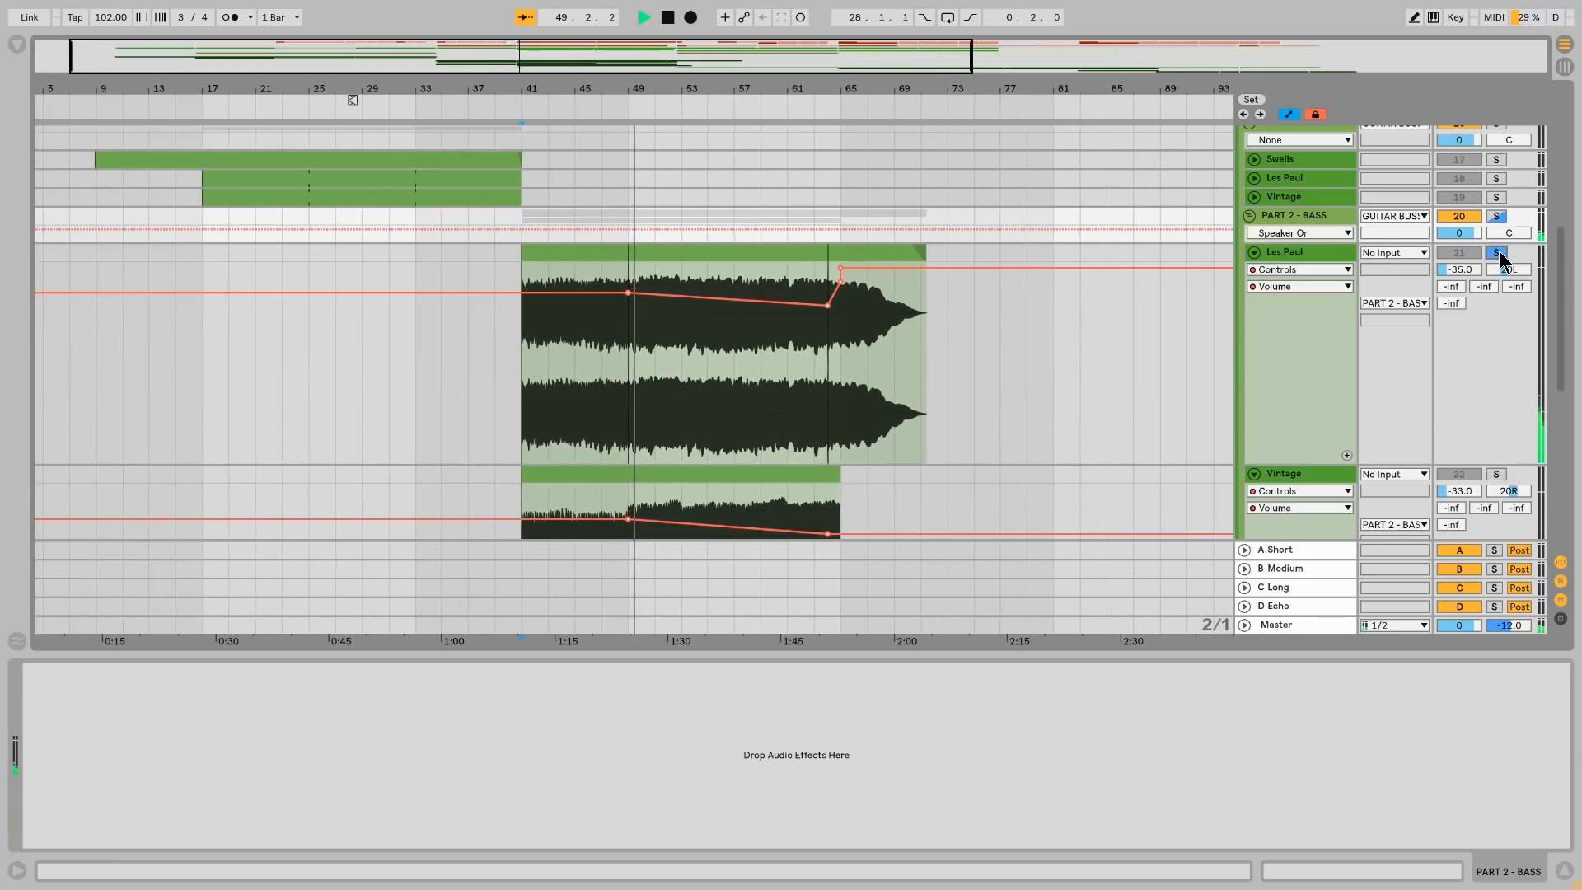
{"action": "left_click", "coordinate": [1498, 253]}
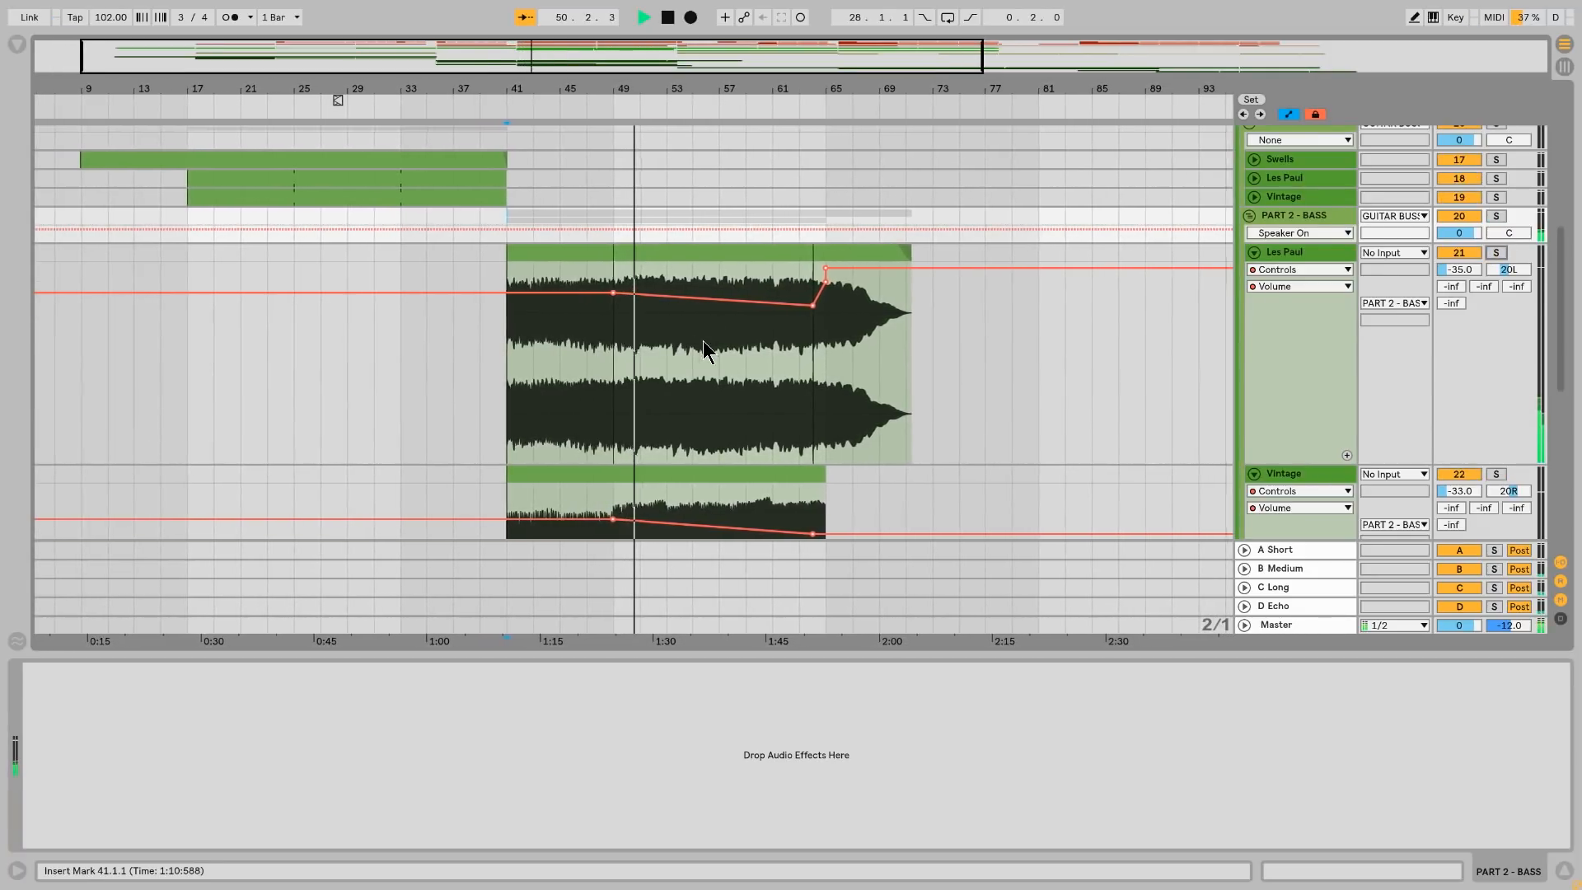
Step: Examine the waveforms and volume automation of the PART 2 - BASS Les Paul and Vintage tracks, stopping playback
{"action": "scroll", "coordinate": [707, 343], "scroll_direction": "up", "scroll_amount": 5}
{"action": "scroll", "coordinate": [716, 343], "scroll_direction": "down", "scroll_amount": 4}
{"action": "scroll", "coordinate": [716, 343], "scroll_direction": "up", "scroll_amount": 4}
{"action": "scroll", "coordinate": [718, 343], "scroll_direction": "down", "scroll_amount": 3}
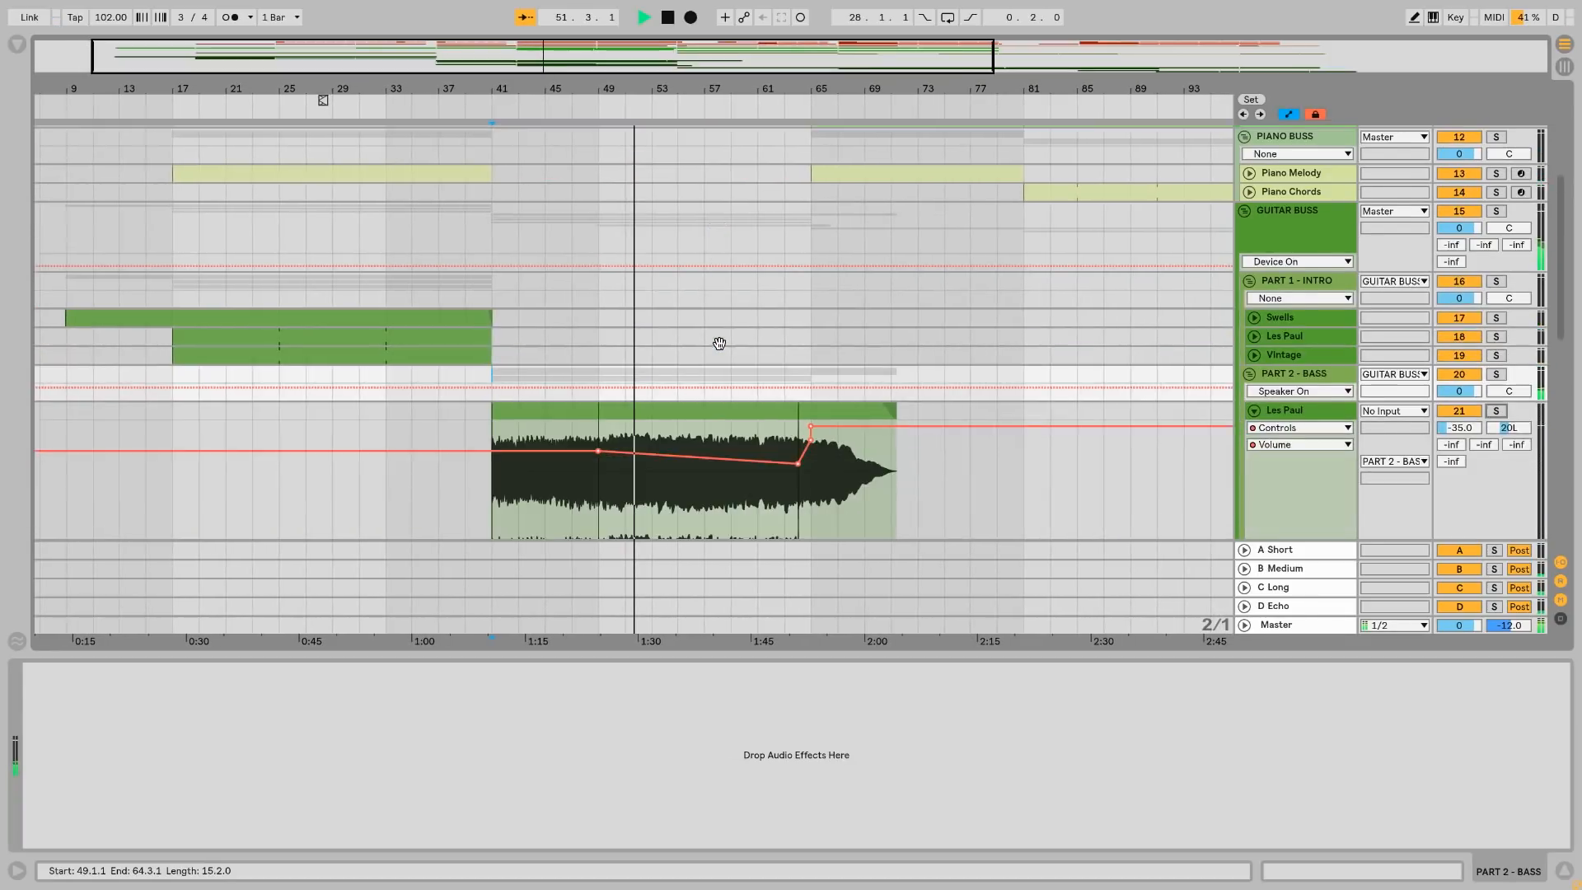
{"action": "scroll", "coordinate": [720, 343], "scroll_direction": "down", "scroll_amount": 5}
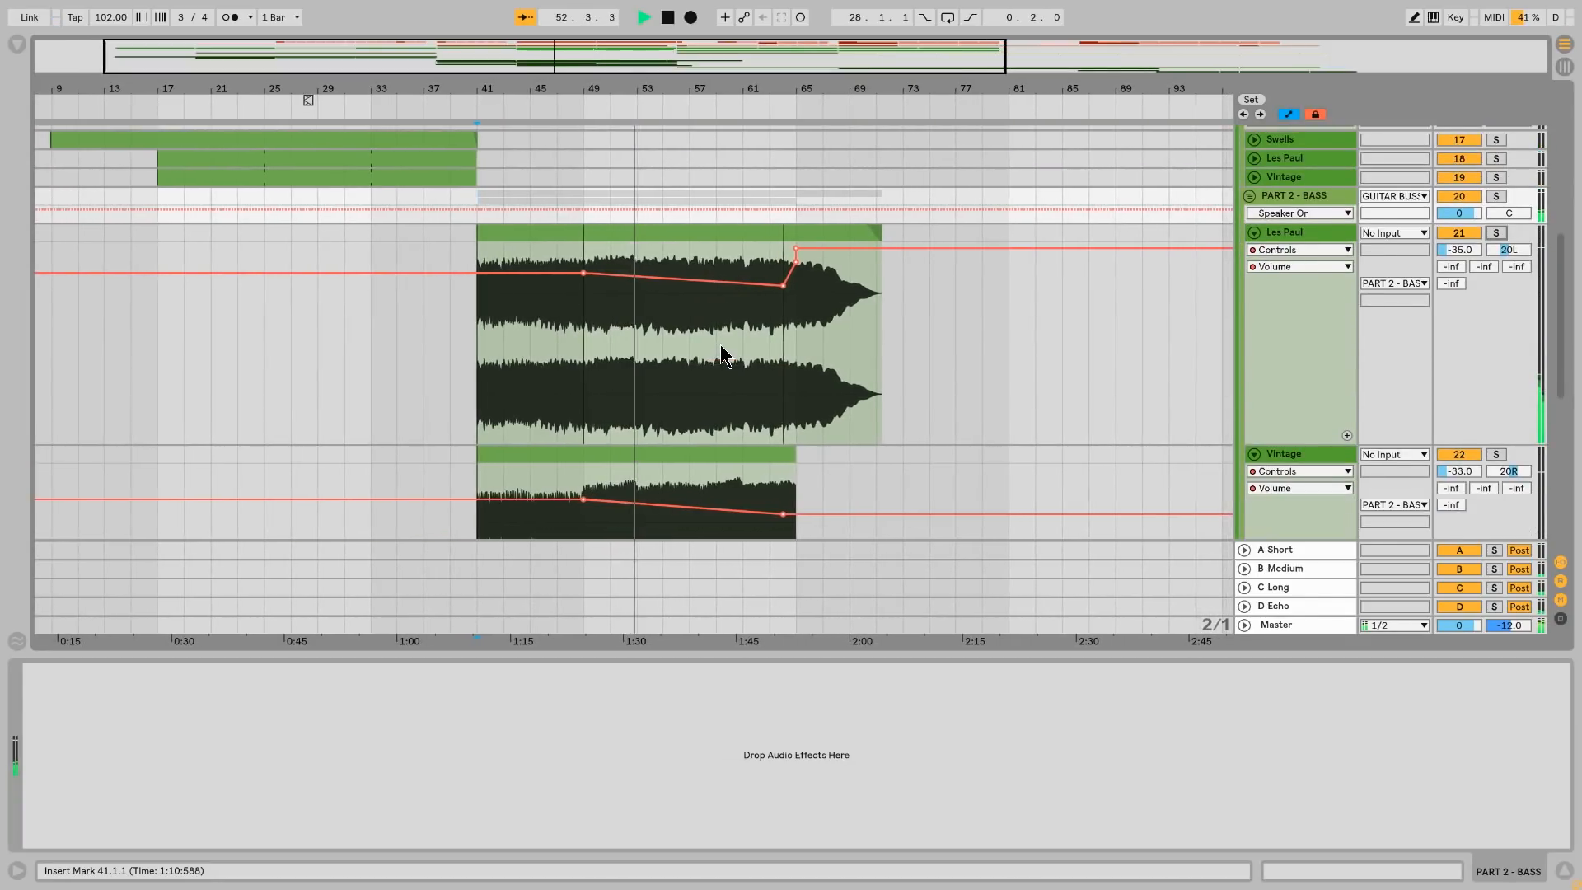
{"action": "key", "text": "space"}
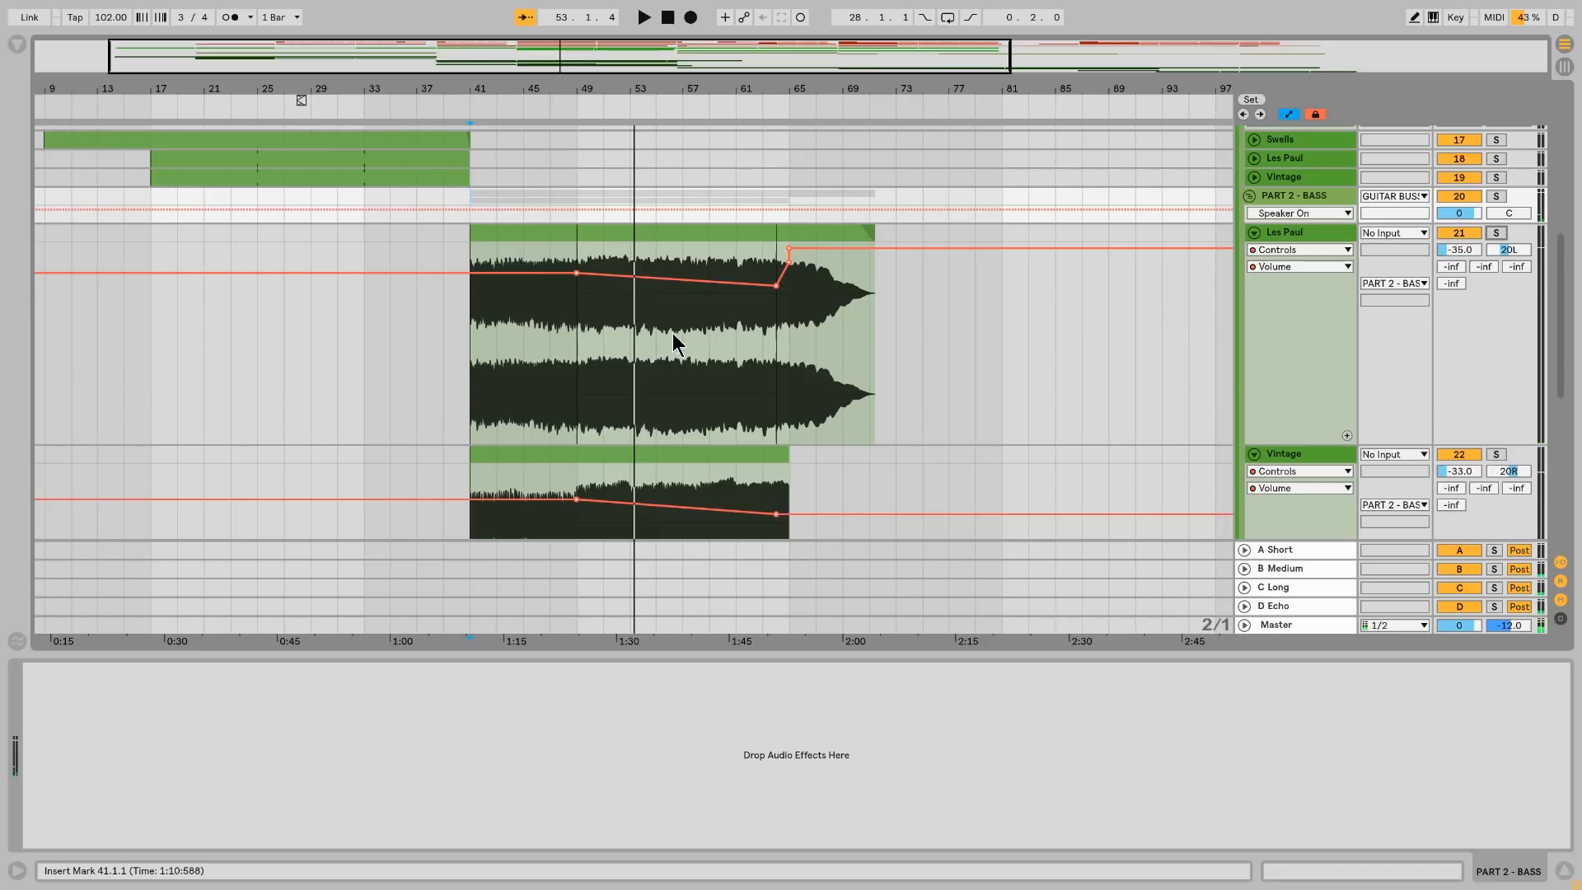
{"action": "scroll", "coordinate": [762, 371], "scroll_direction": "down", "scroll_amount": 3}
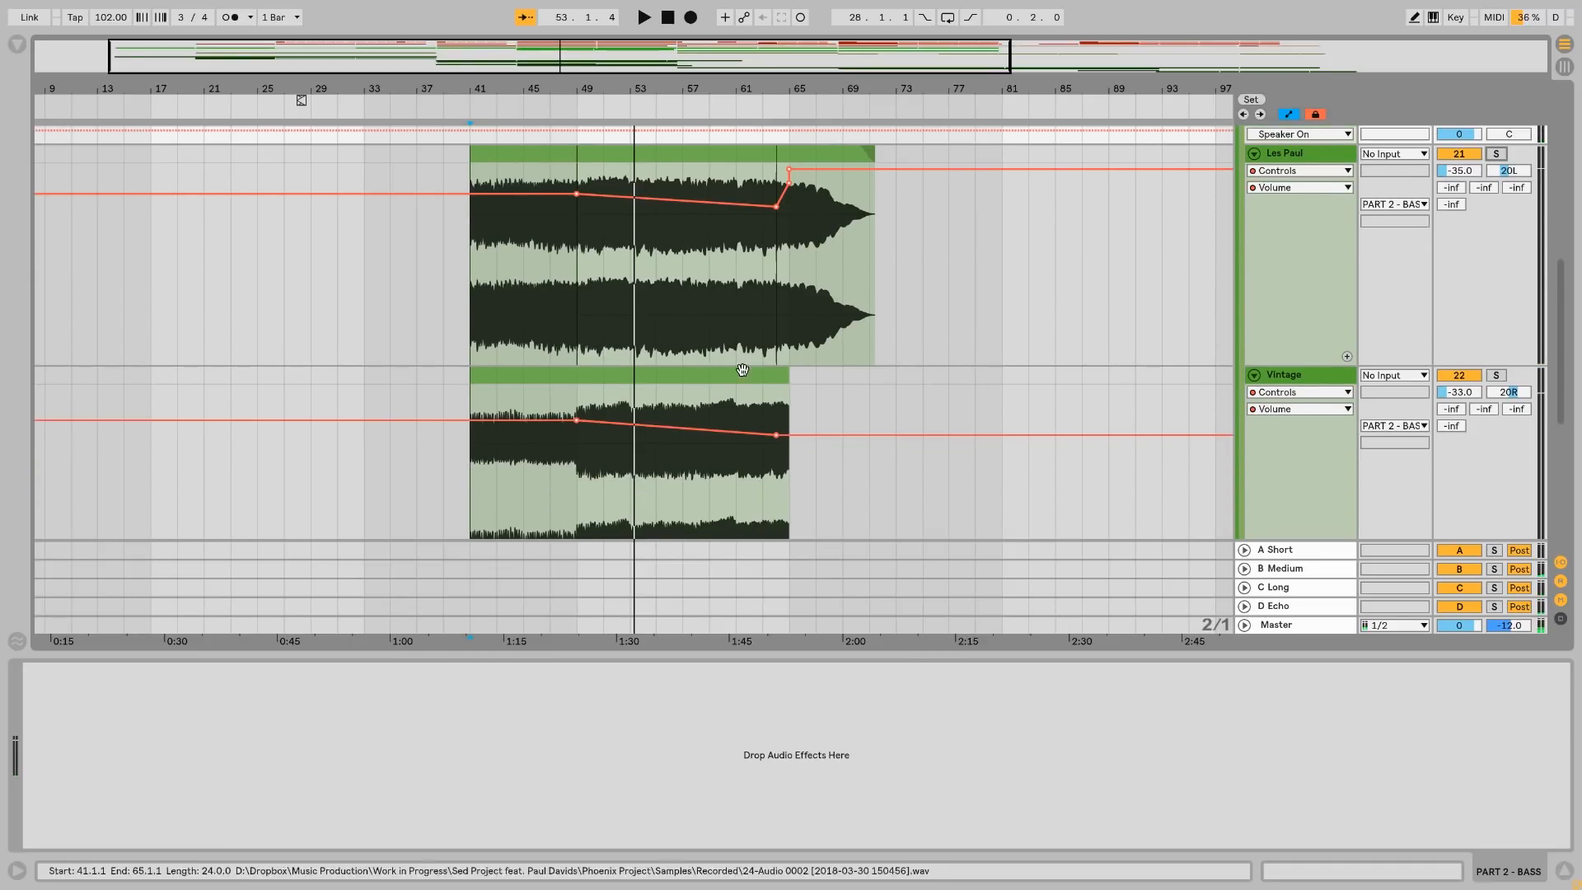
{"action": "scroll", "coordinate": [740, 376], "scroll_direction": "down", "scroll_amount": 3}
{"action": "scroll", "coordinate": [750, 412], "scroll_direction": "down", "scroll_amount": 3}
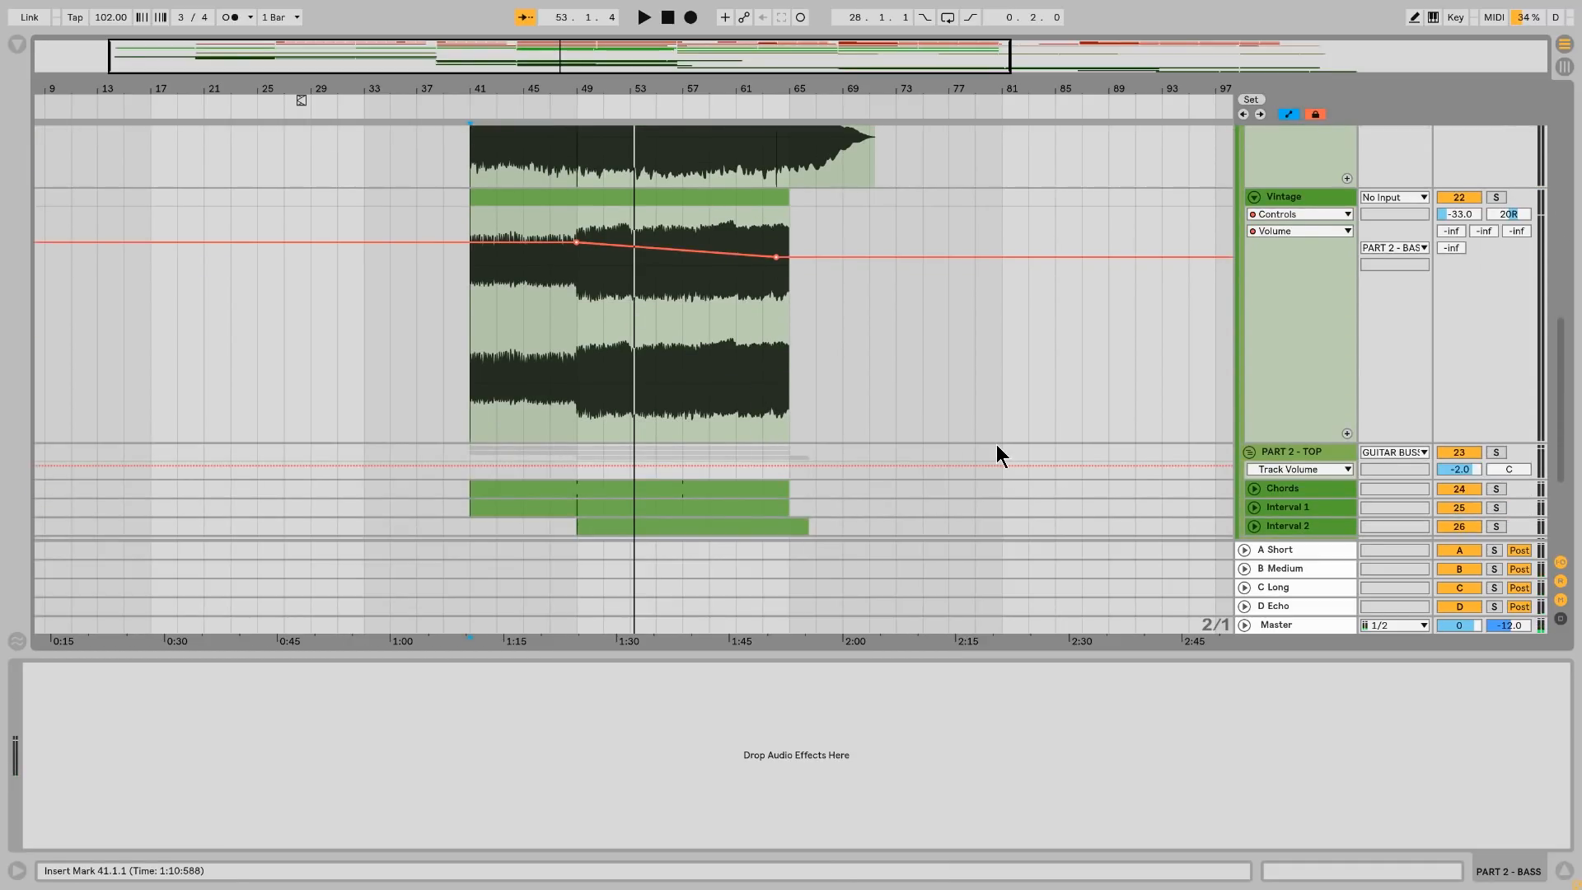
{"action": "scroll", "coordinate": [963, 452], "scroll_direction": "down", "scroll_amount": 2}
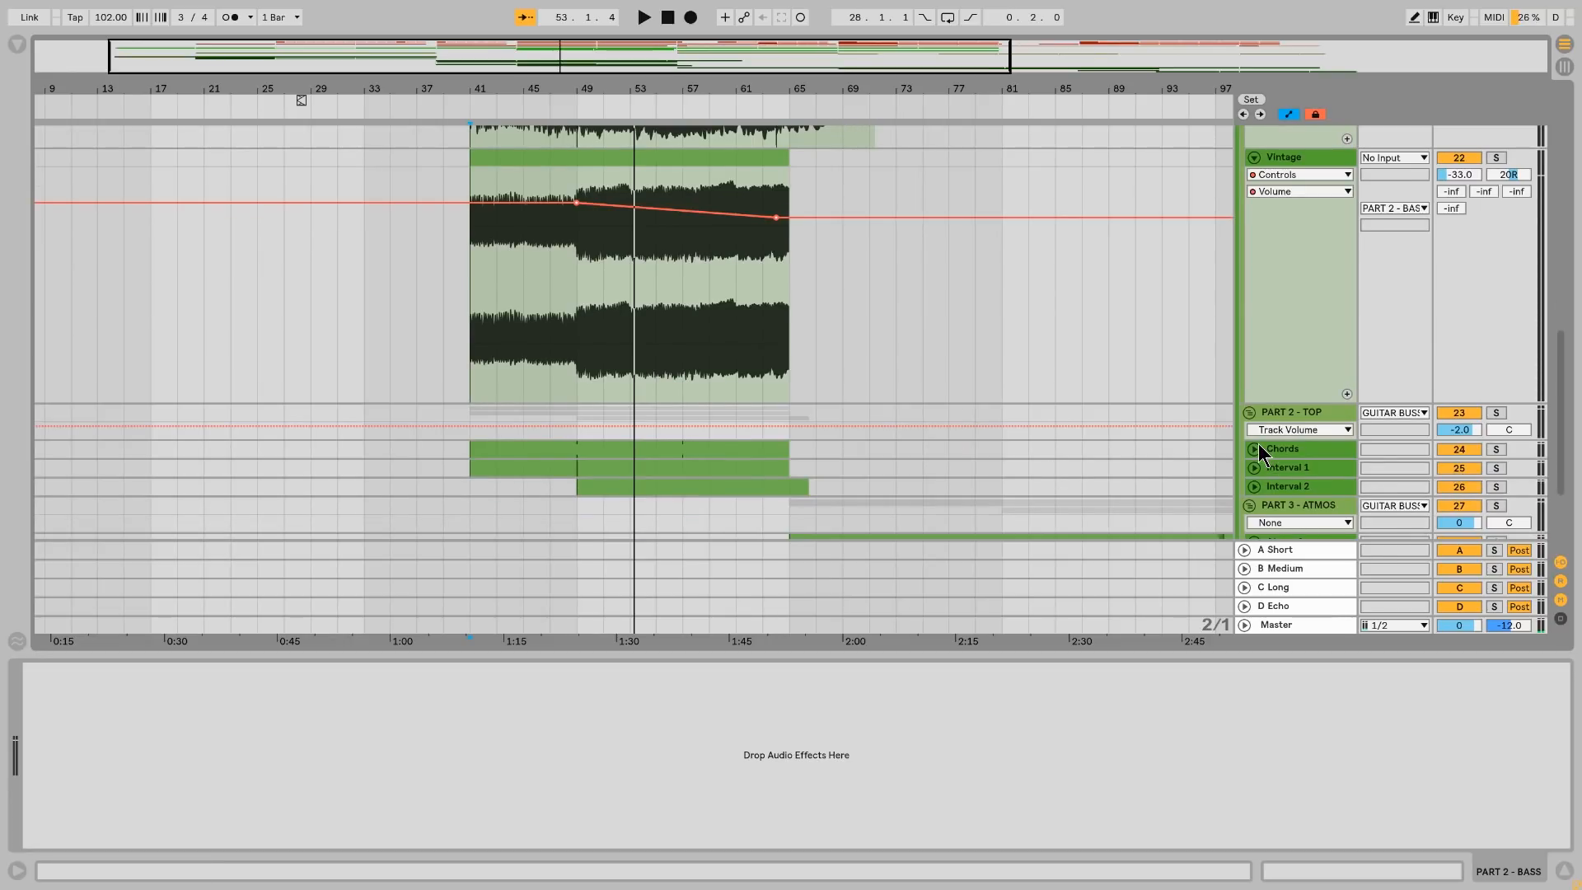
{"action": "scroll", "coordinate": [1051, 478], "scroll_direction": "down", "scroll_amount": 2}
Step: Fold the Les Paul and Vintage tracks in the PART 2 - BASS group
{"action": "left_click", "coordinate": [1312, 378]}
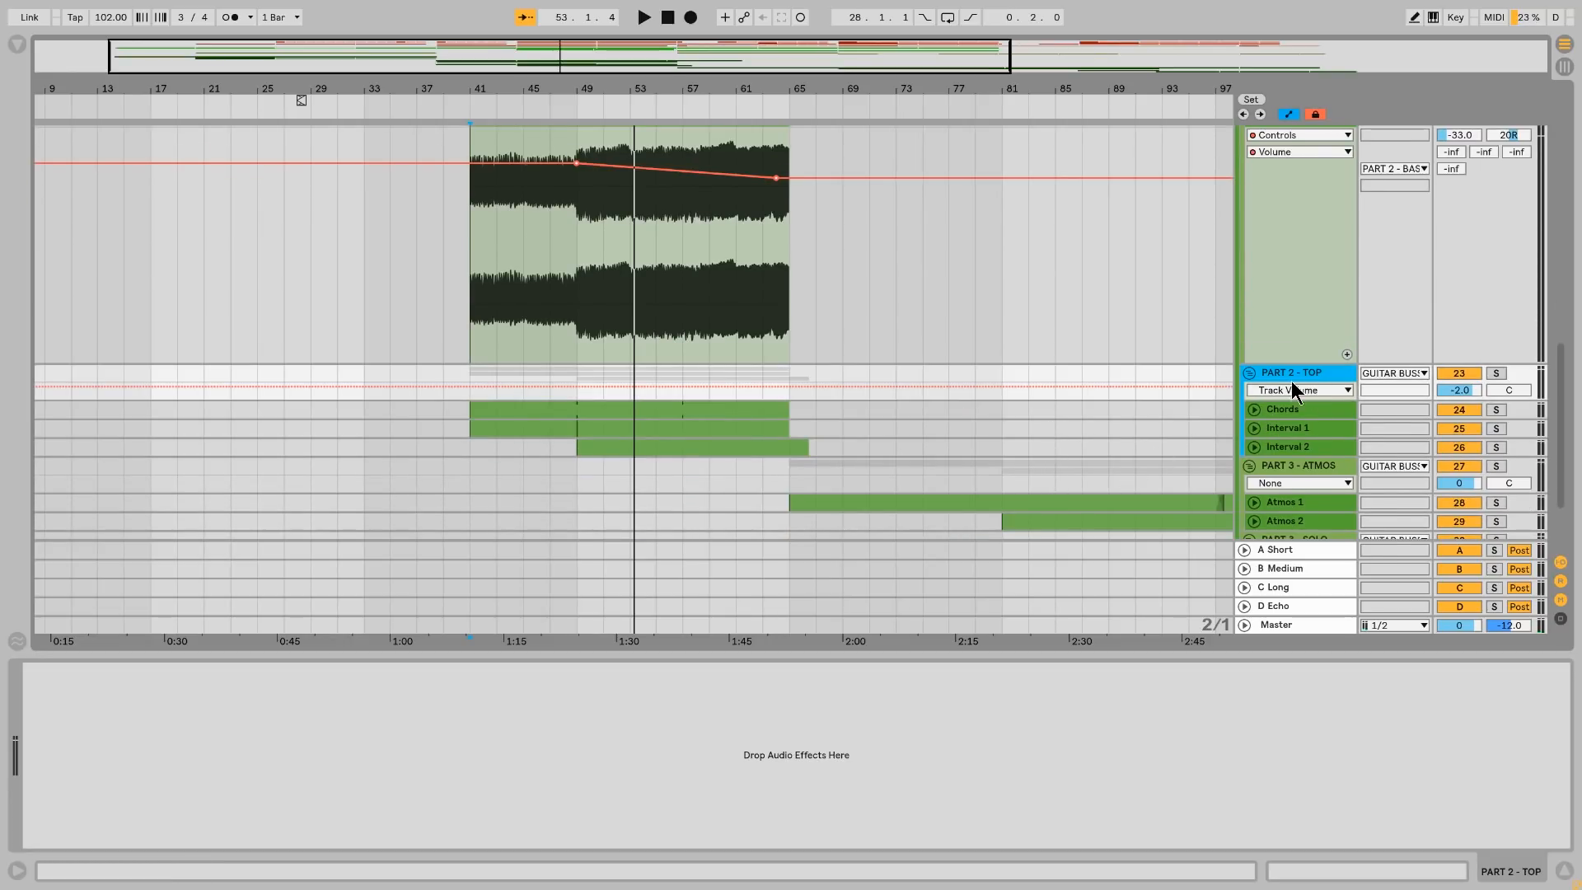
{"action": "scroll", "coordinate": [1292, 380], "scroll_direction": "up", "scroll_amount": 5}
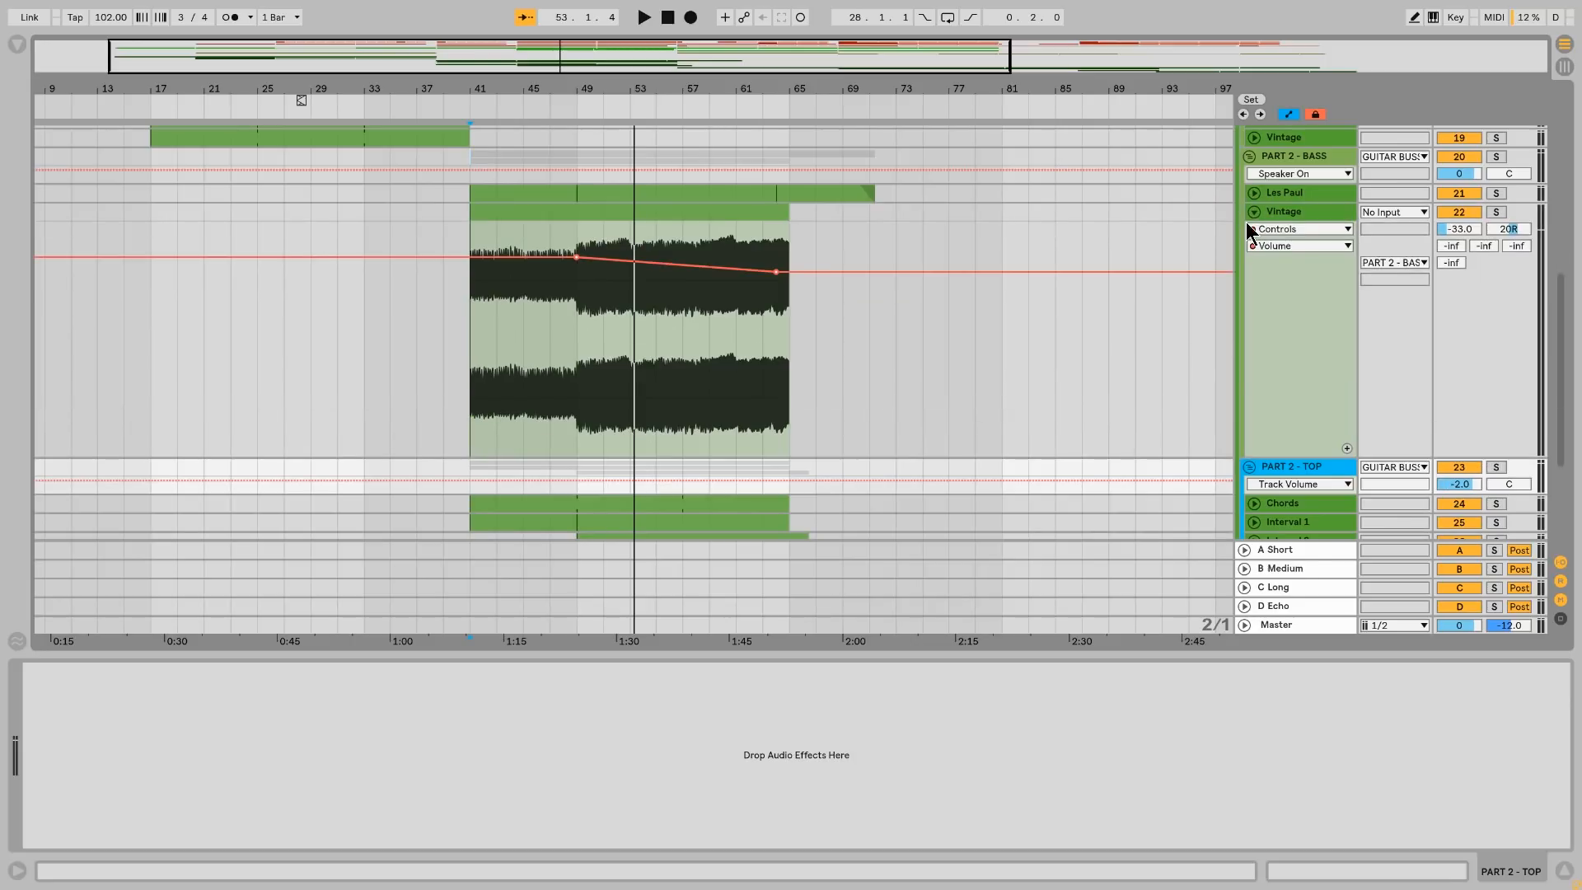
{"action": "left_click", "coordinate": [1246, 221]}
{"action": "left_click", "coordinate": [1248, 211]}
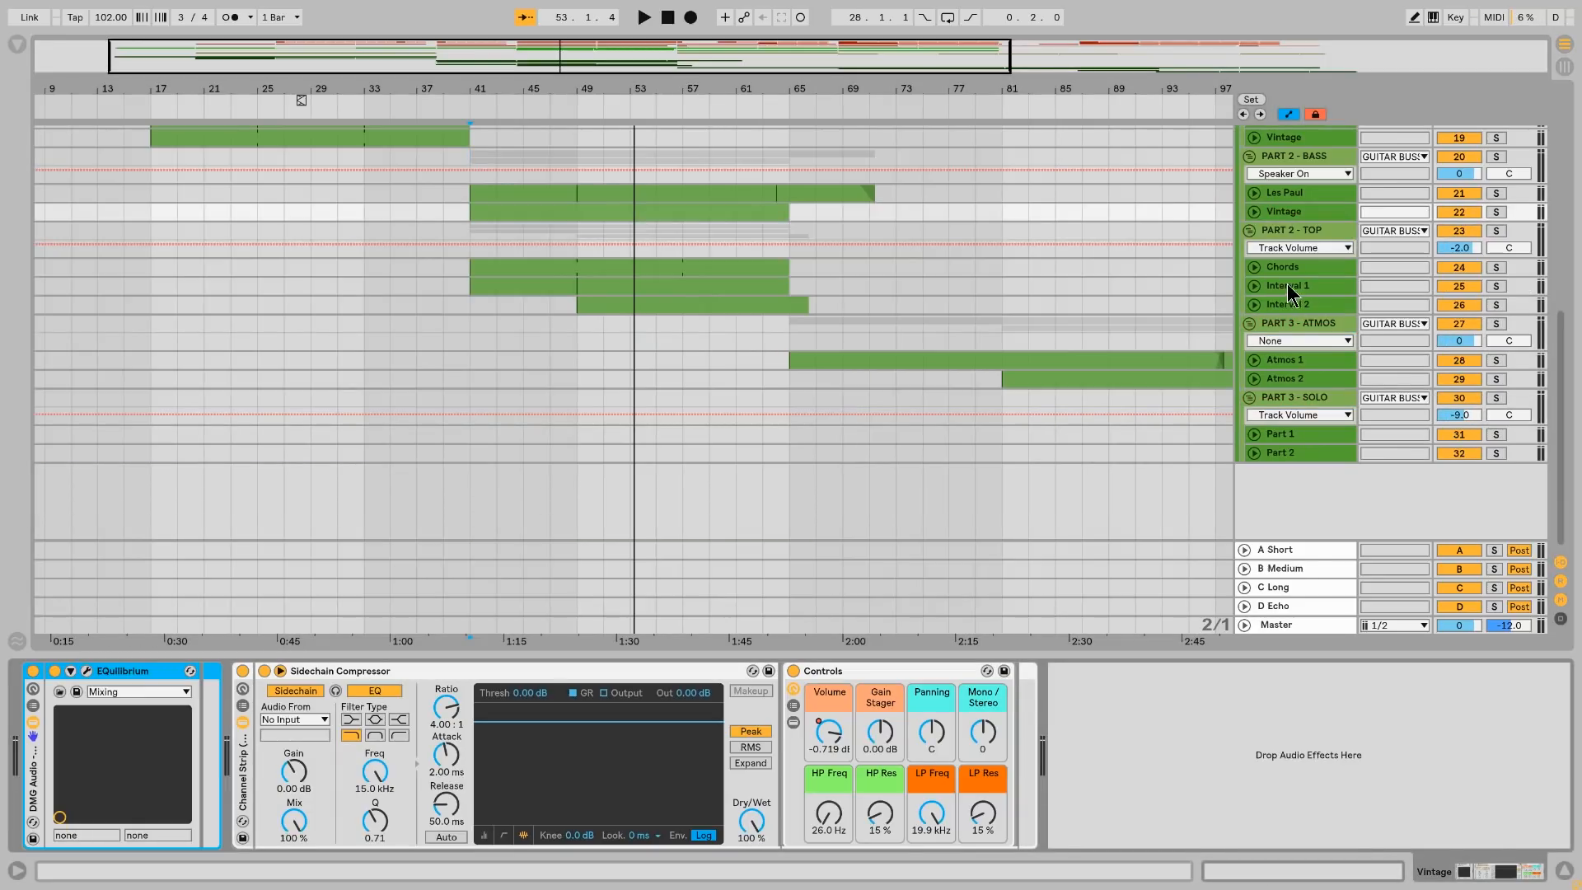
Step: Play the PART 2 - TOP group's Chords track soloed from bar 41, with its lane enlarged to show the waveform
{"action": "left_click", "coordinate": [1310, 274]}
{"action": "left_click", "coordinate": [1500, 267]}
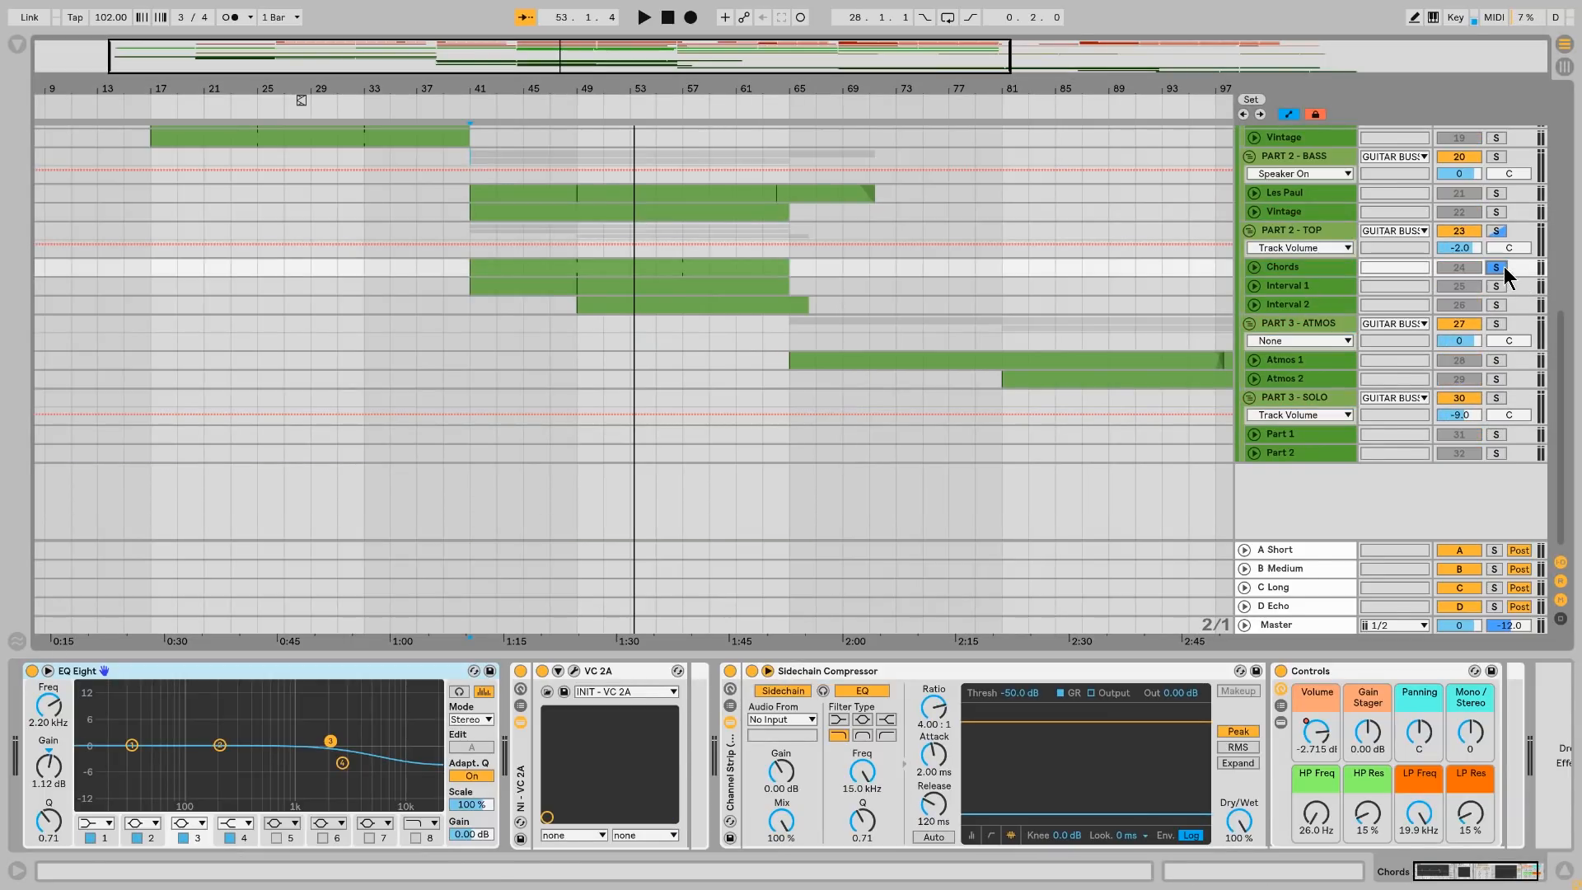
{"action": "key", "text": "space"}
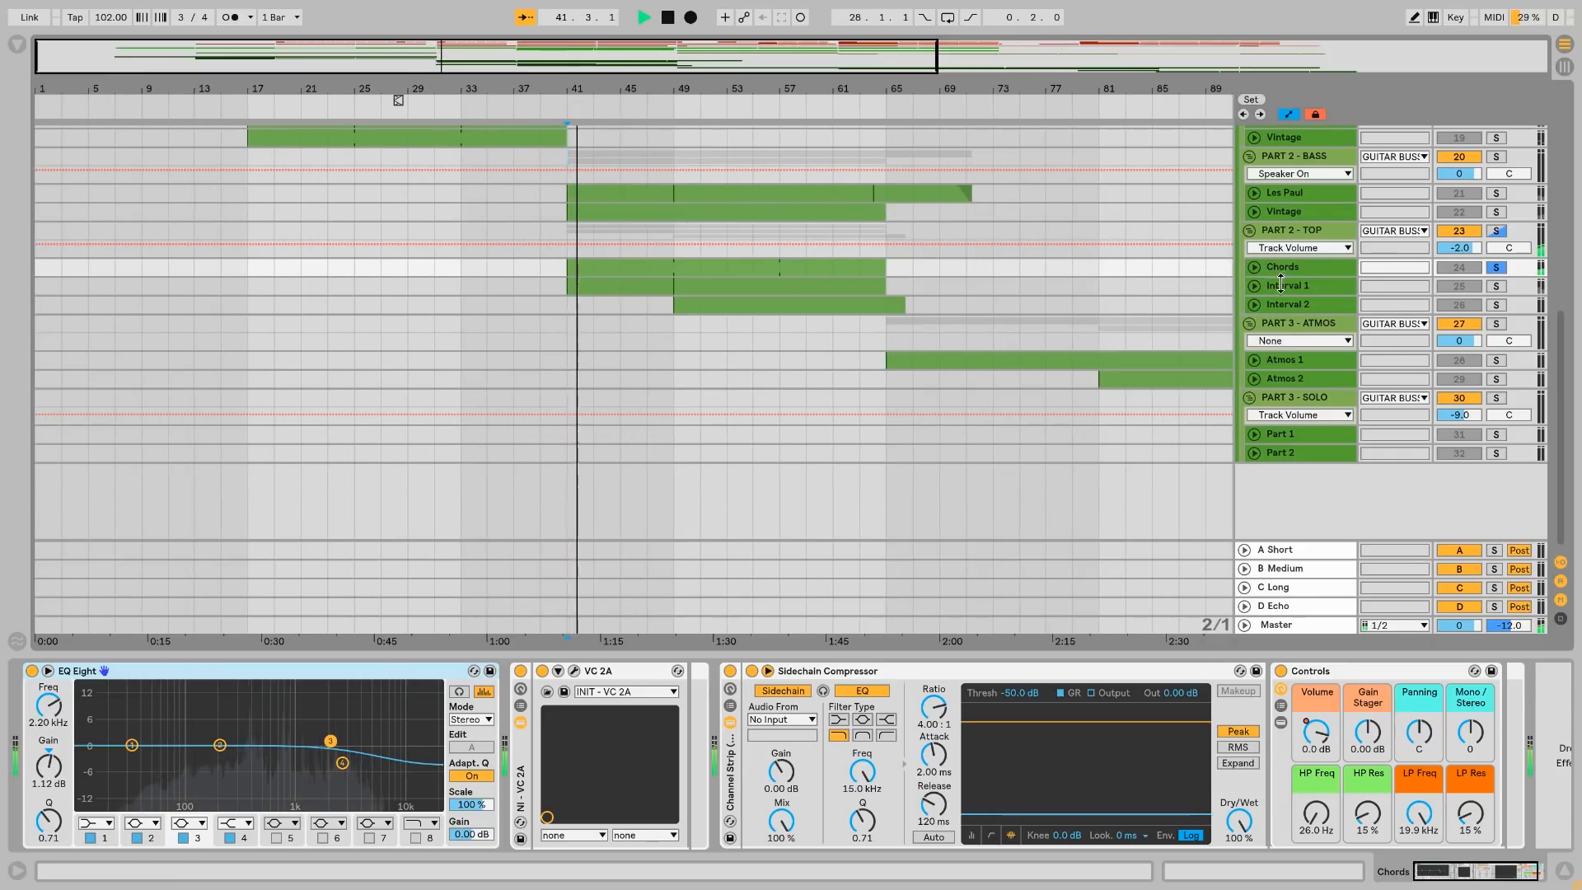
{"action": "left_click_drag", "start_coordinate": [1282, 278], "coordinate": [1303, 360]}
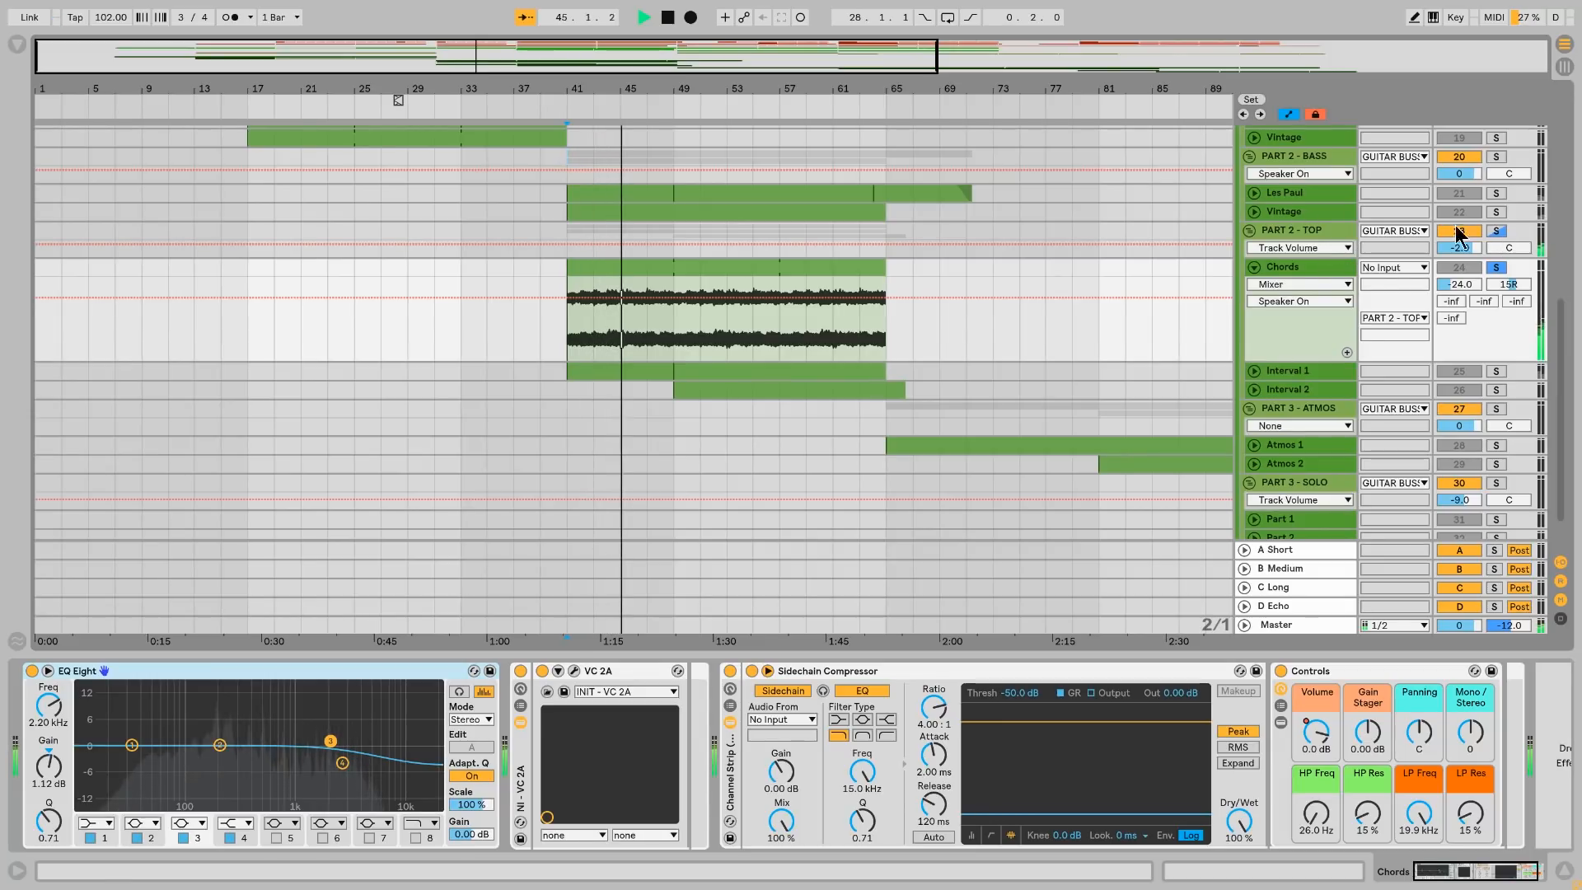
{"action": "scroll", "coordinate": [1117, 325], "scroll_direction": "up", "scroll_amount": 3}
{"action": "scroll", "coordinate": [1118, 325], "scroll_direction": "right", "scroll_amount": 1}
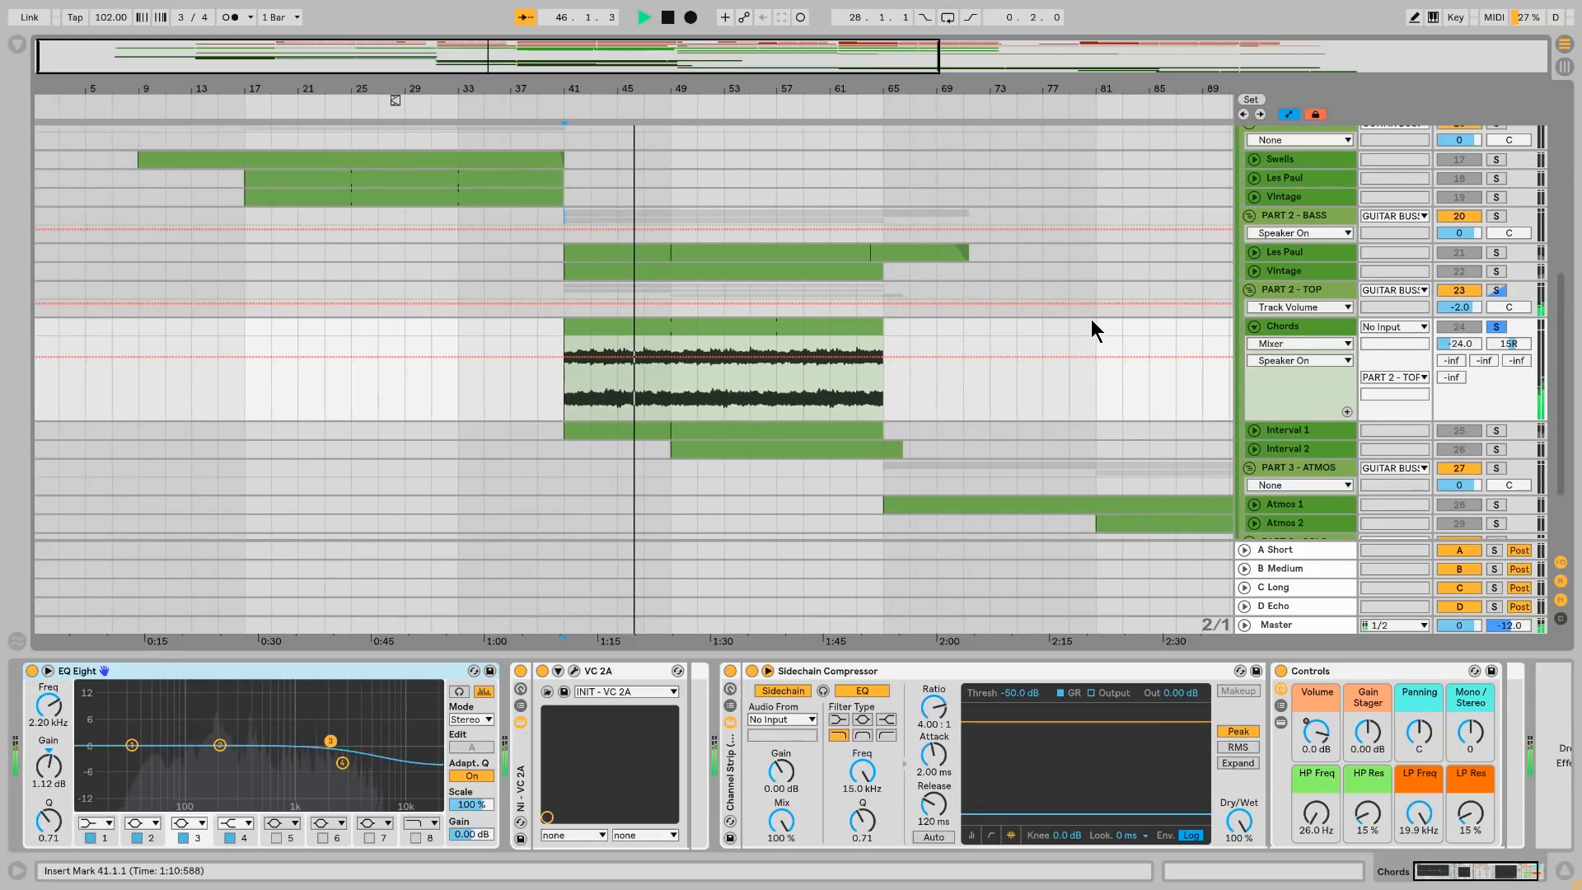
Step: Unfold Interval 1 in the PART 2 - TOP group and audition it soloed on its own
{"action": "left_click", "coordinate": [1498, 427]}
{"action": "left_click", "coordinate": [1349, 437]}
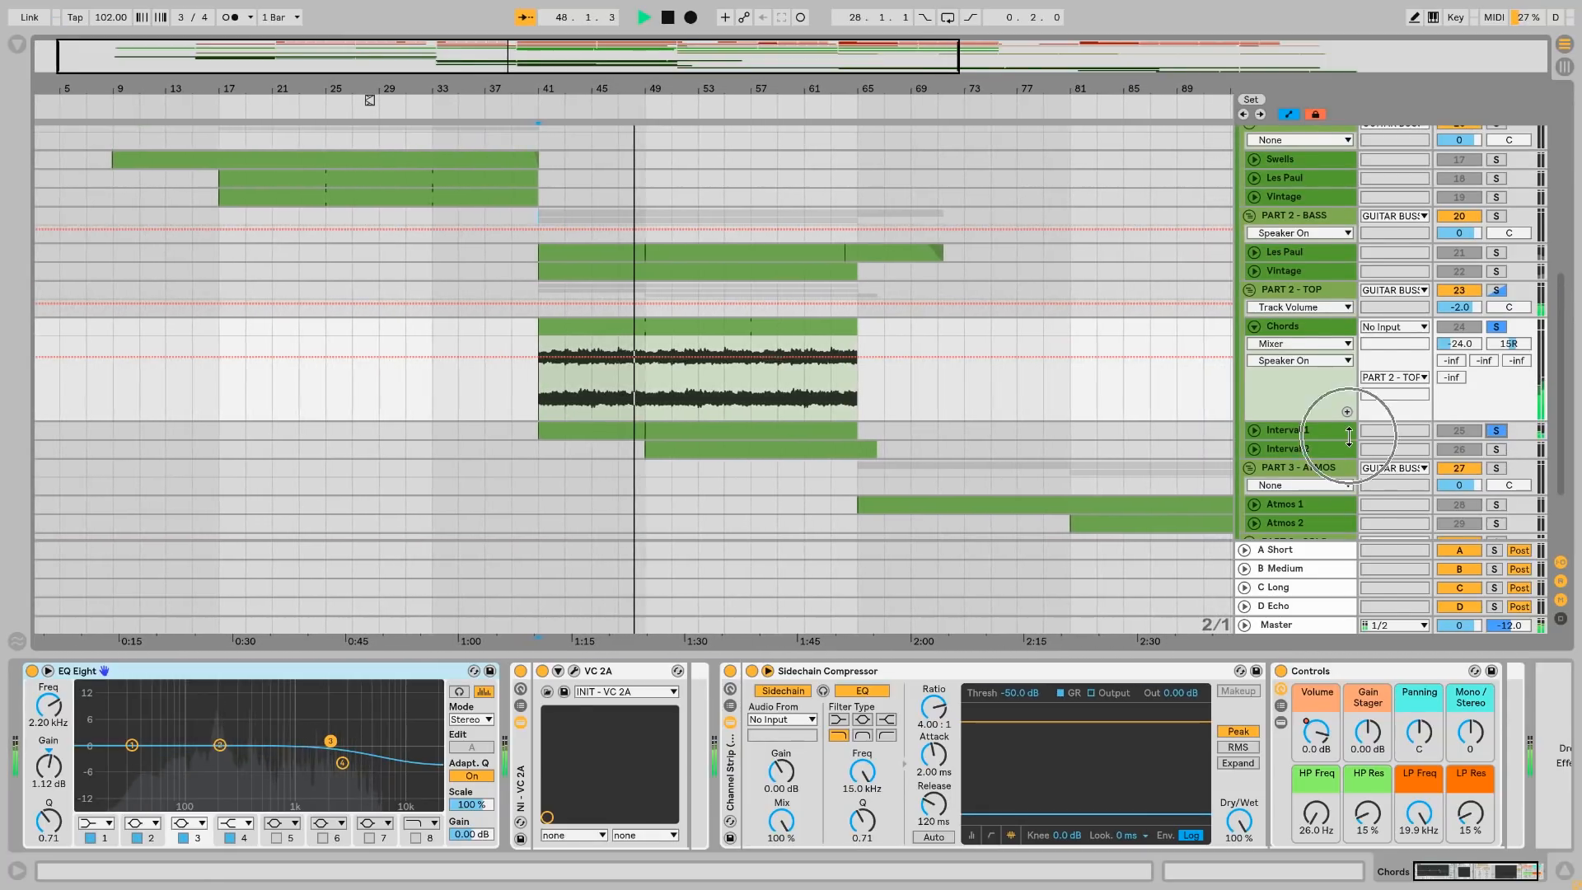
{"action": "left_click", "coordinate": [1254, 430]}
{"action": "left_click", "coordinate": [1496, 431]}
{"action": "left_click", "coordinate": [1500, 432]}
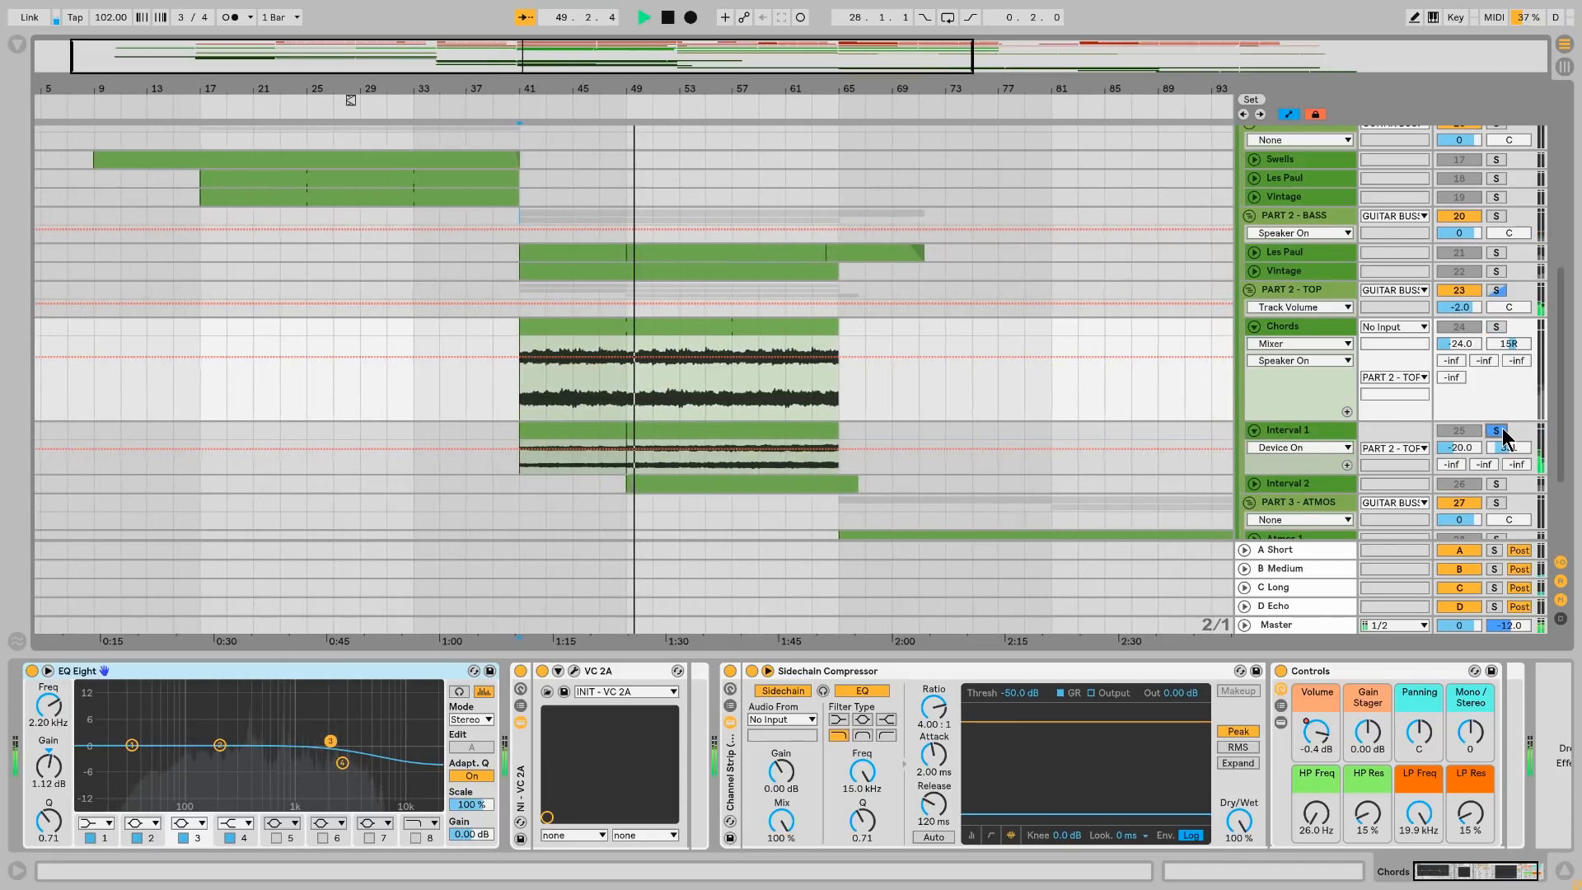
Step: Audition Interval 2 in solo, adding Interval 1 and Chords to the solo to hear all three guitars together
{"action": "scroll", "coordinate": [1502, 445], "scroll_direction": "down", "scroll_amount": 2}
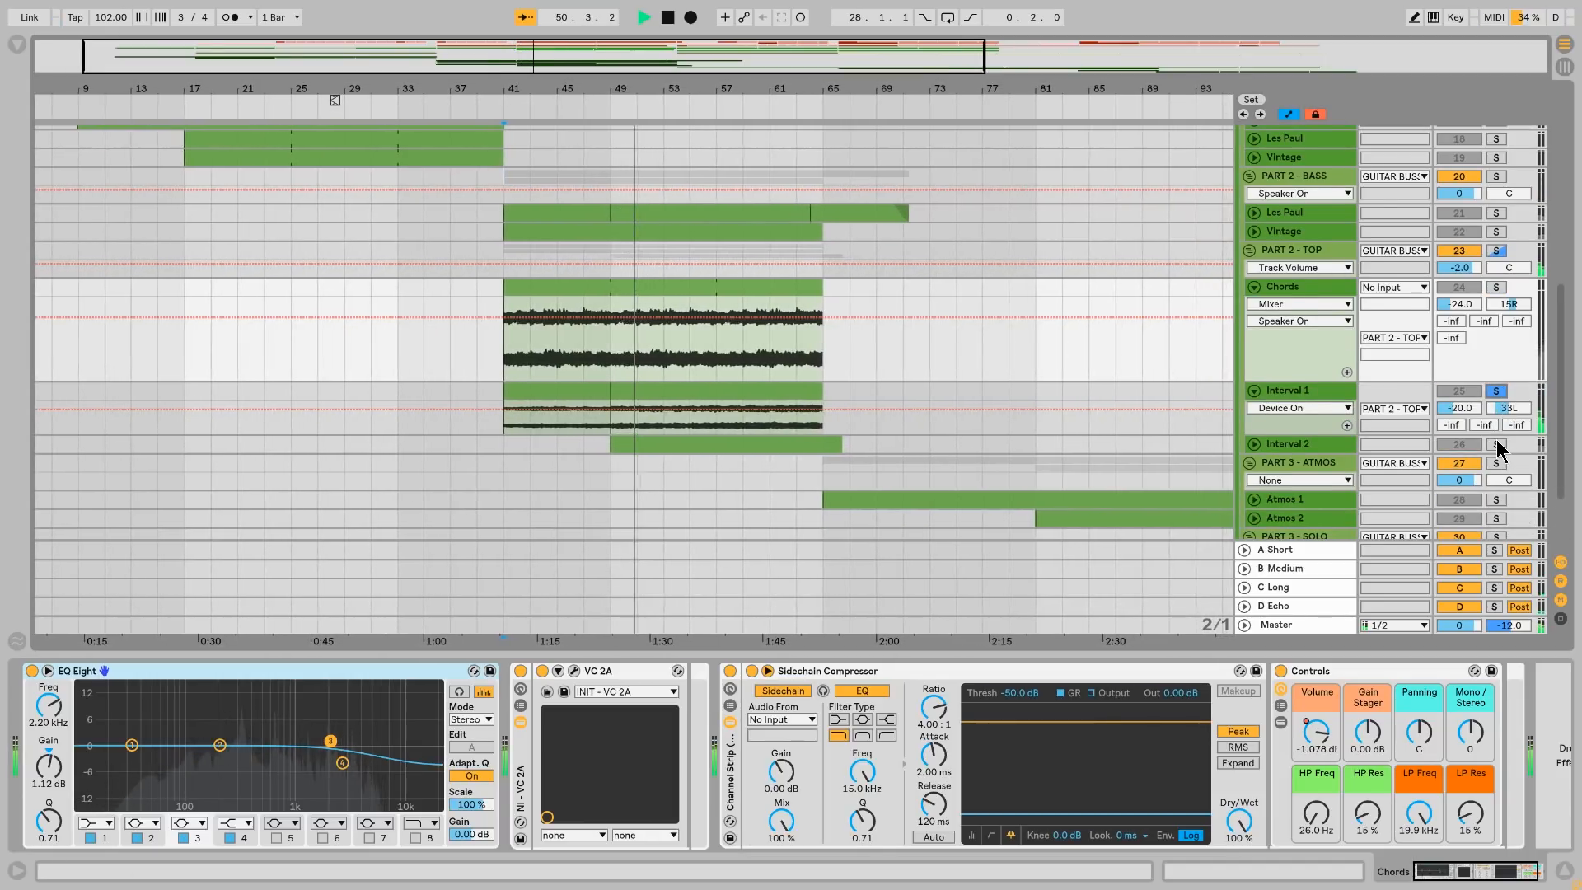
{"action": "left_click", "coordinate": [1497, 445]}
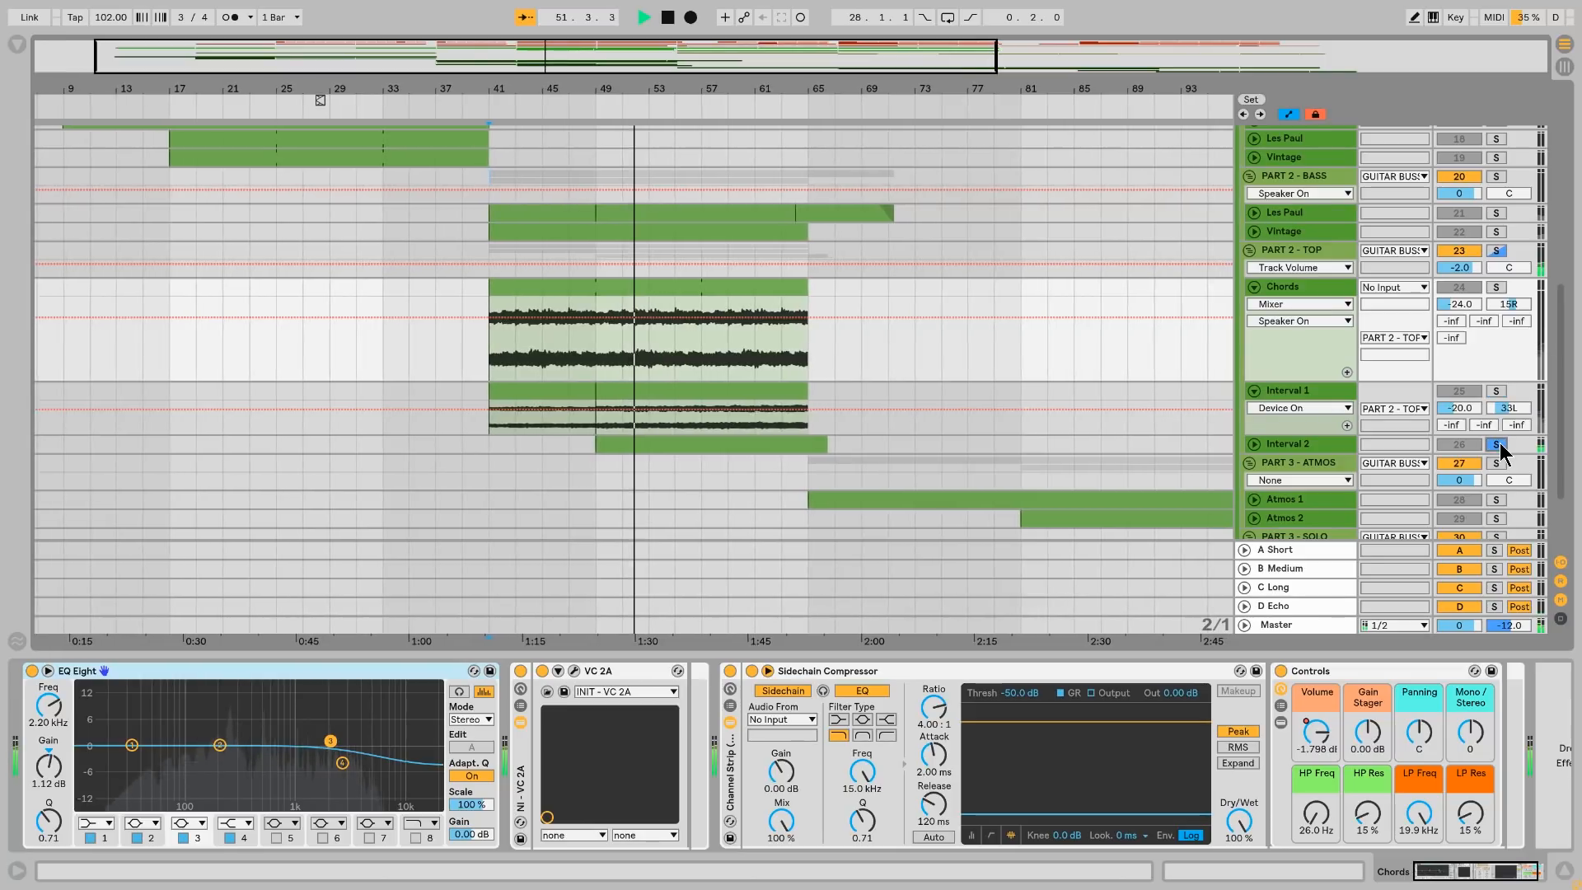
{"action": "left_click", "coordinate": [1496, 391], "text": "ctrl"}
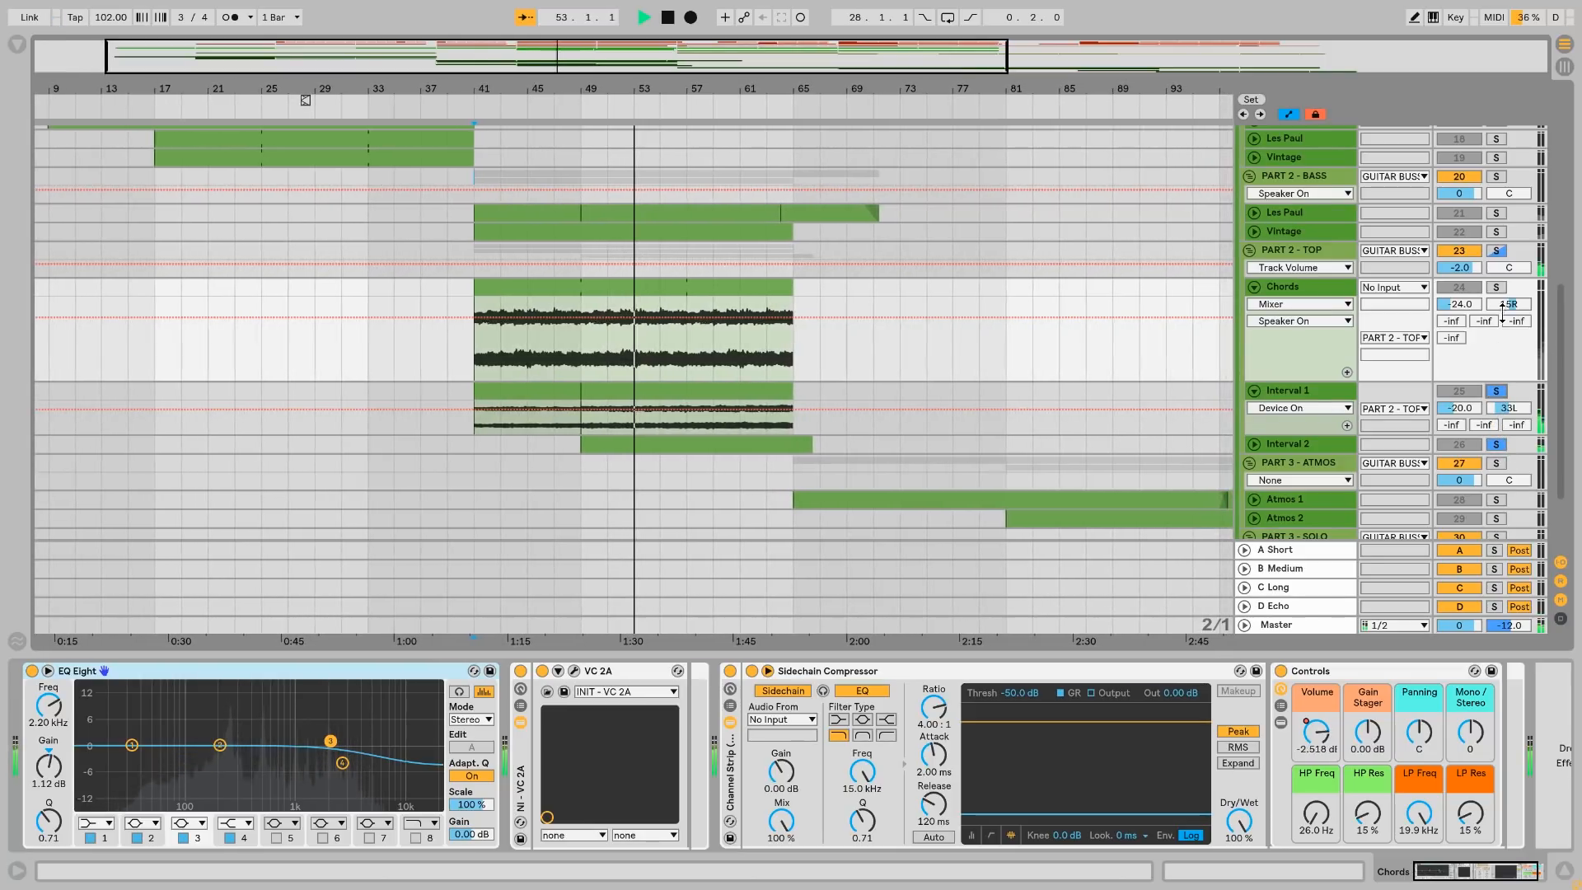
{"action": "left_click", "coordinate": [1497, 286], "text": "ctrl"}
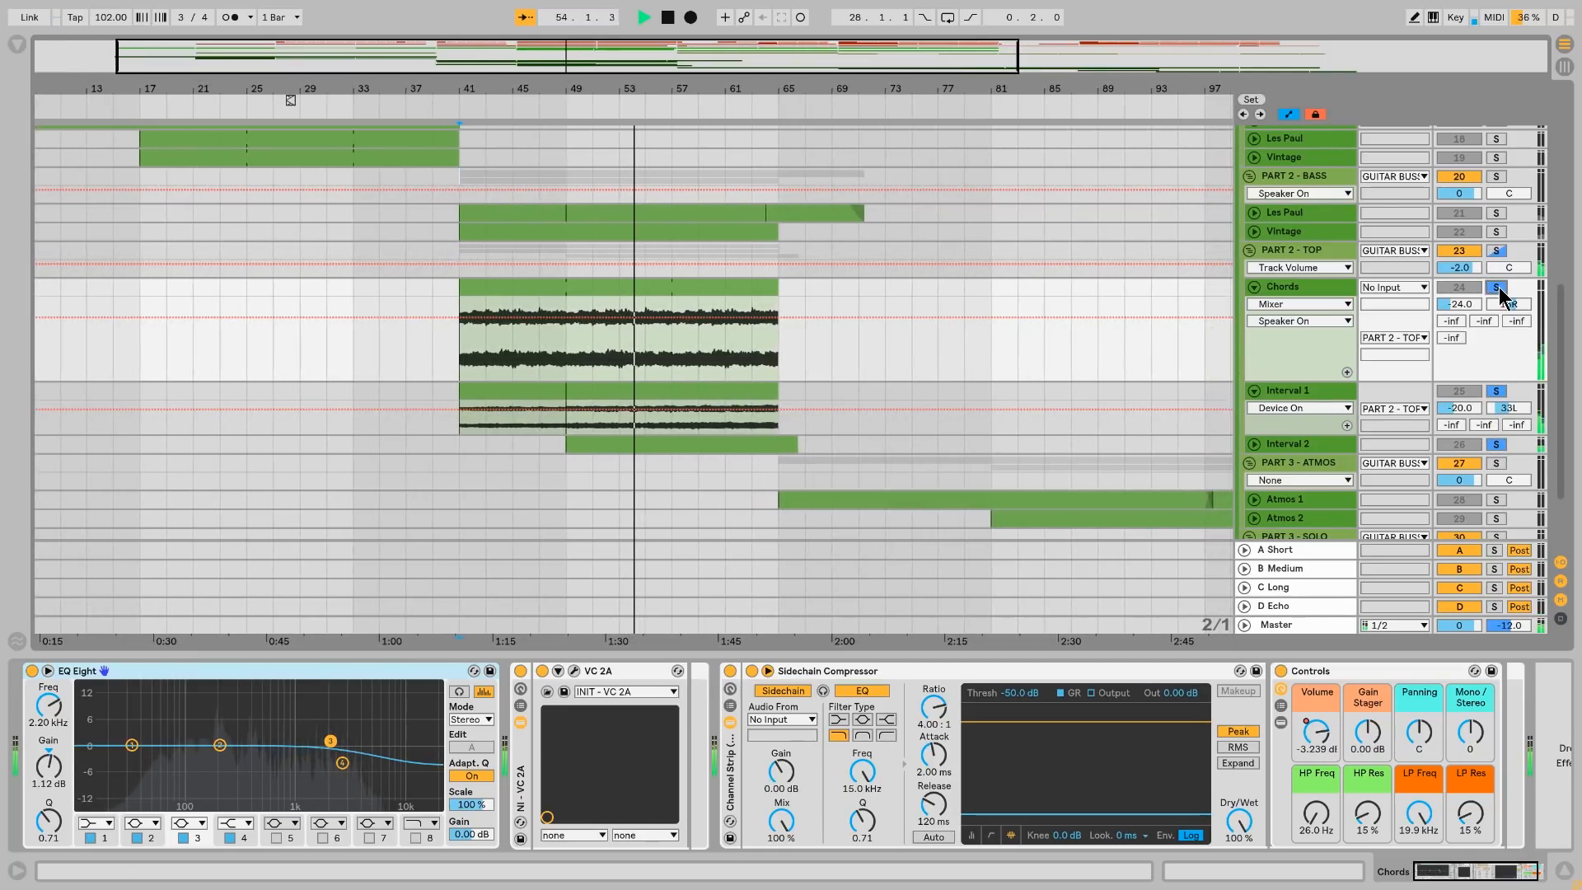
Step: Review the device chains on Interval 2, Interval 1 and Chords during playback, finishing on Interval 1 with playback stopped
{"action": "left_click", "coordinate": [1314, 443]}
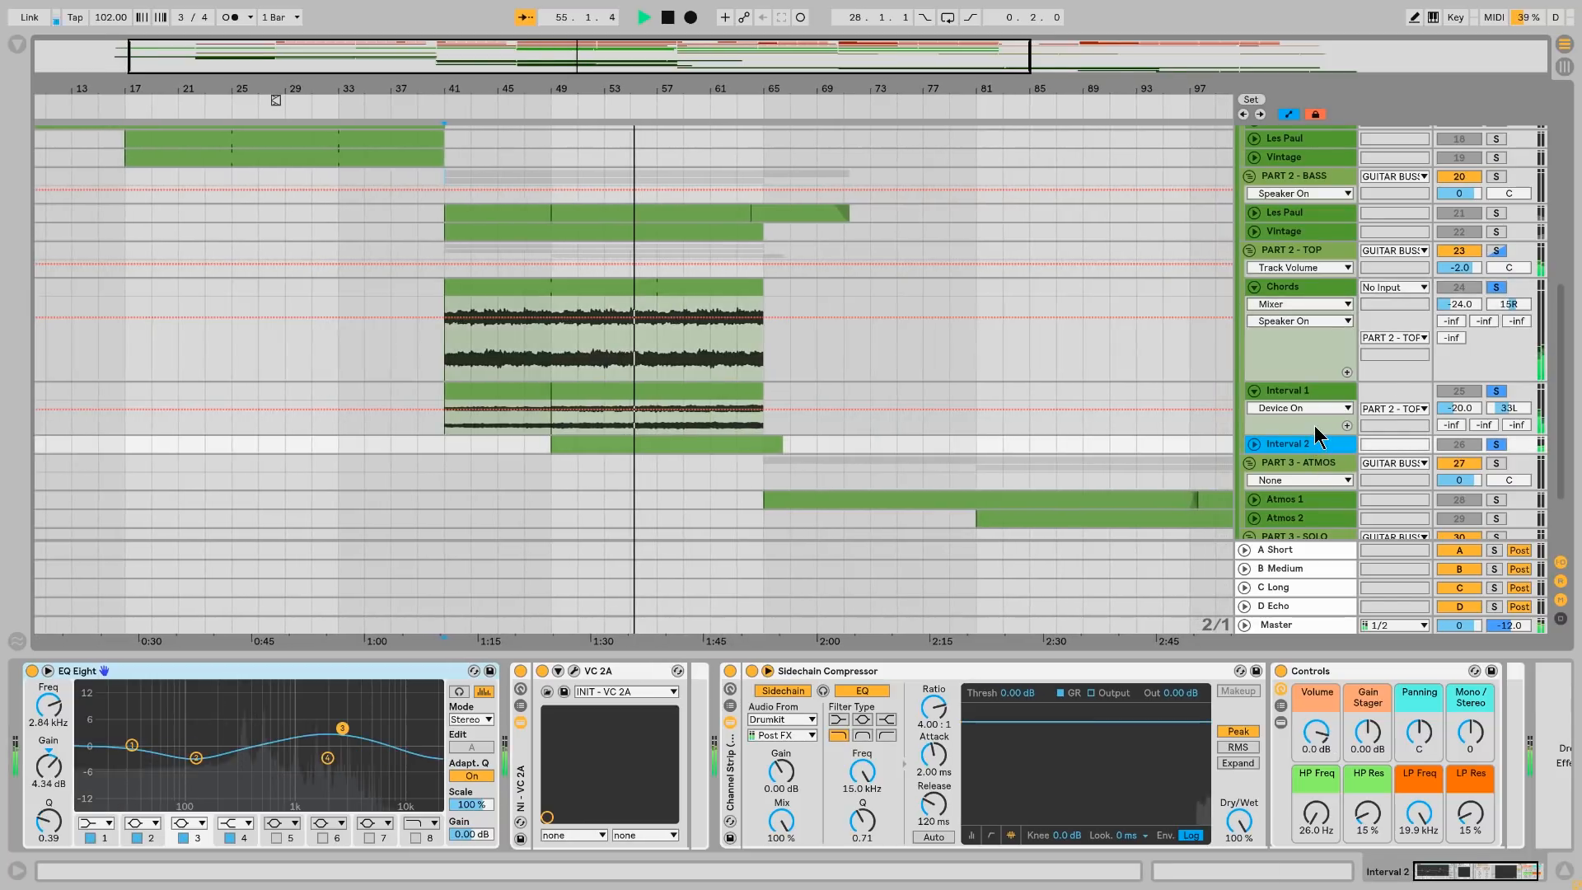
{"action": "left_click", "coordinate": [1327, 390]}
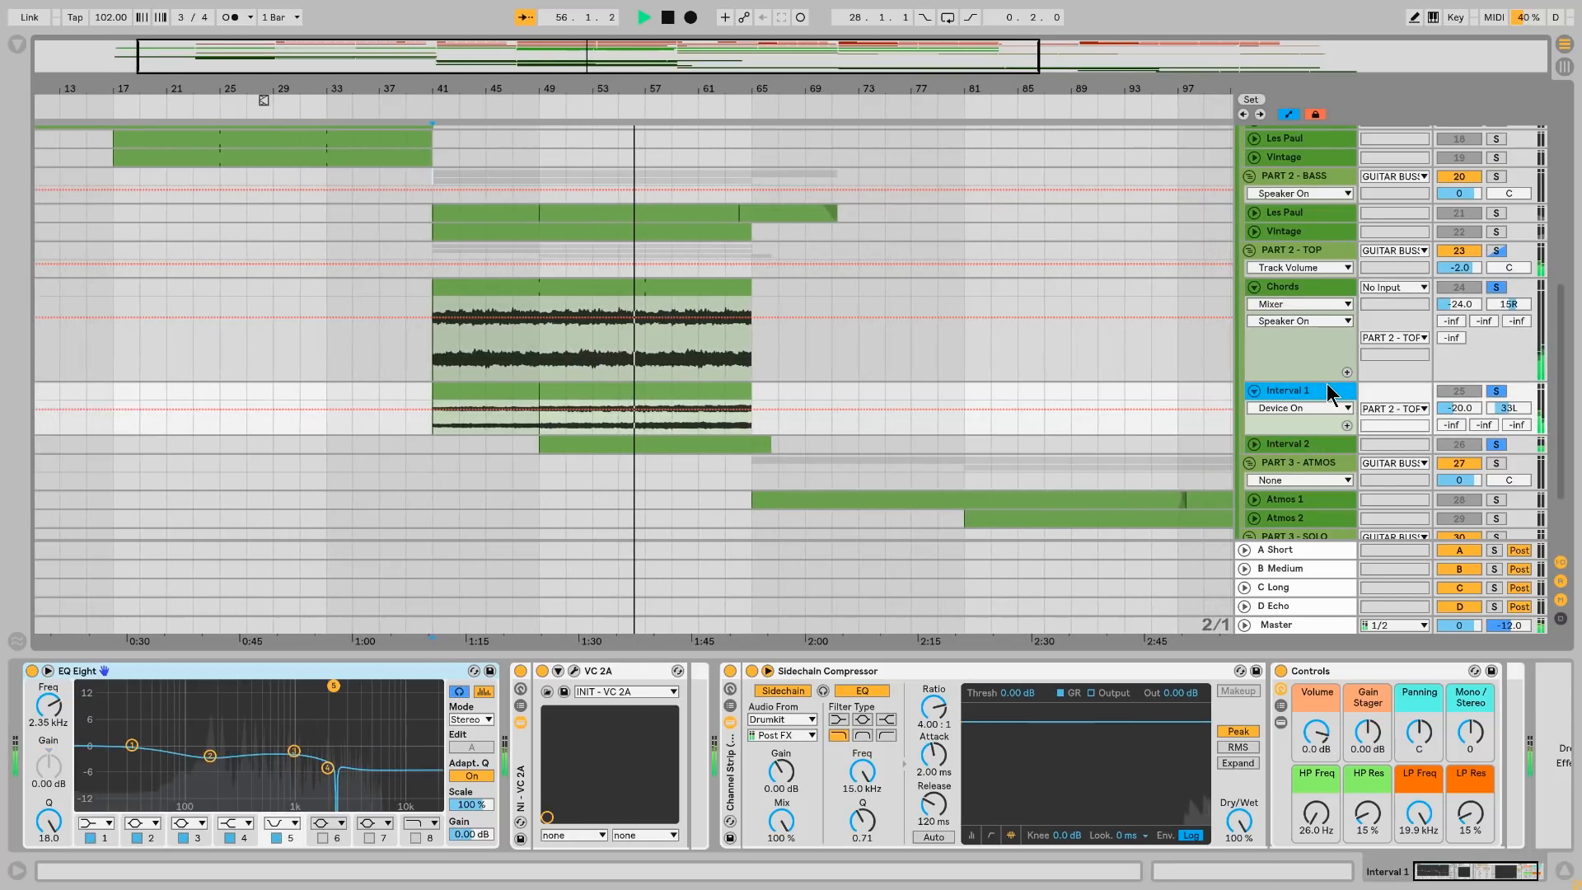
{"action": "left_click", "coordinate": [1330, 283]}
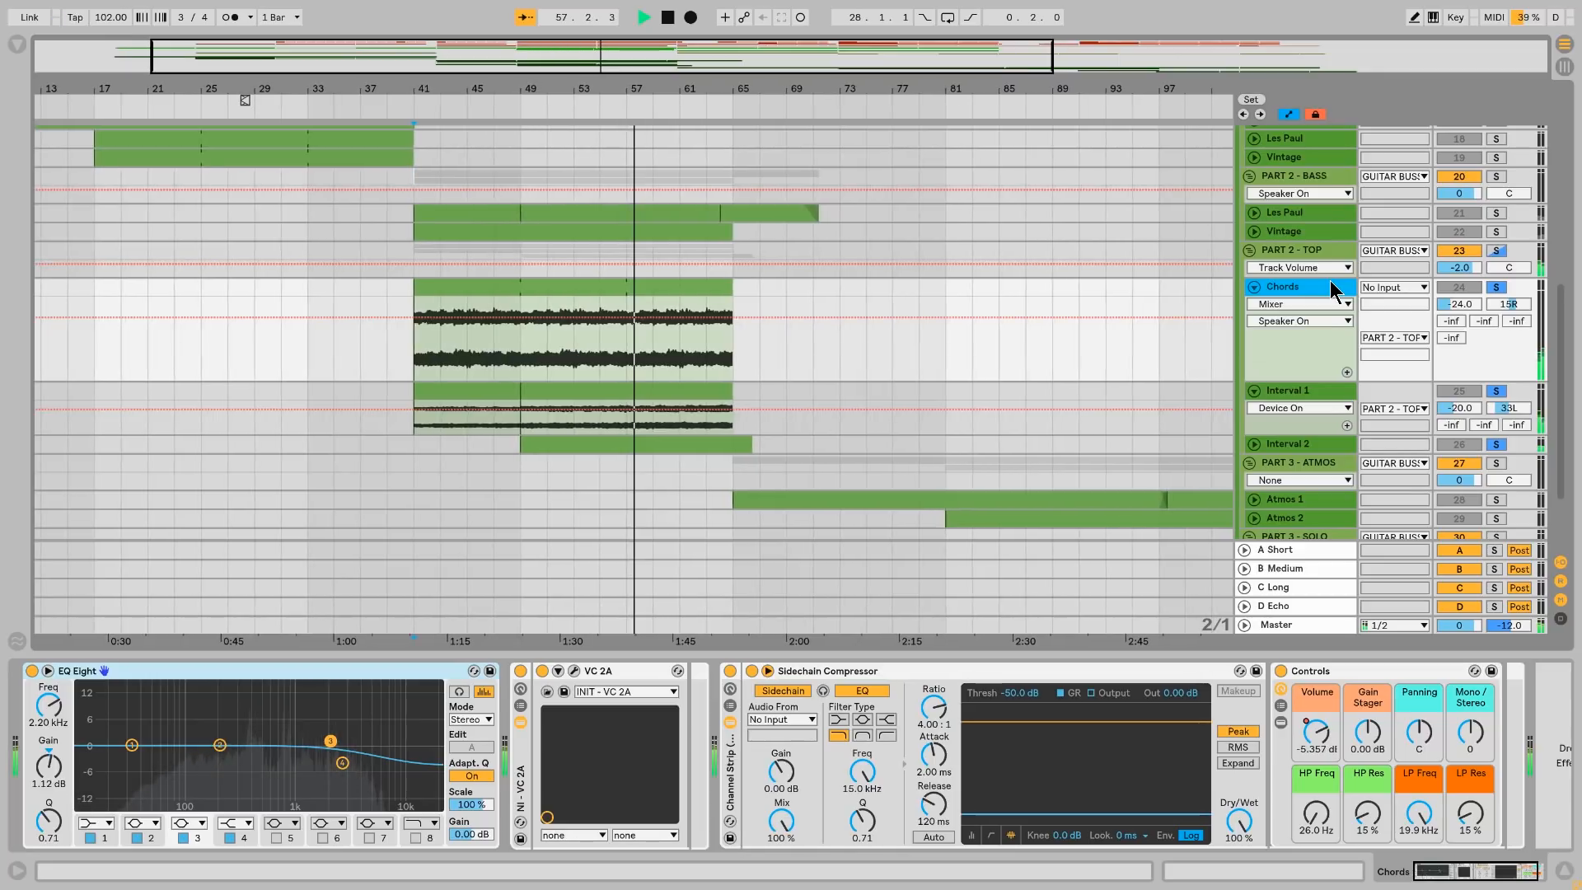
{"action": "left_click", "coordinate": [1311, 389]}
{"action": "key", "text": "space"}
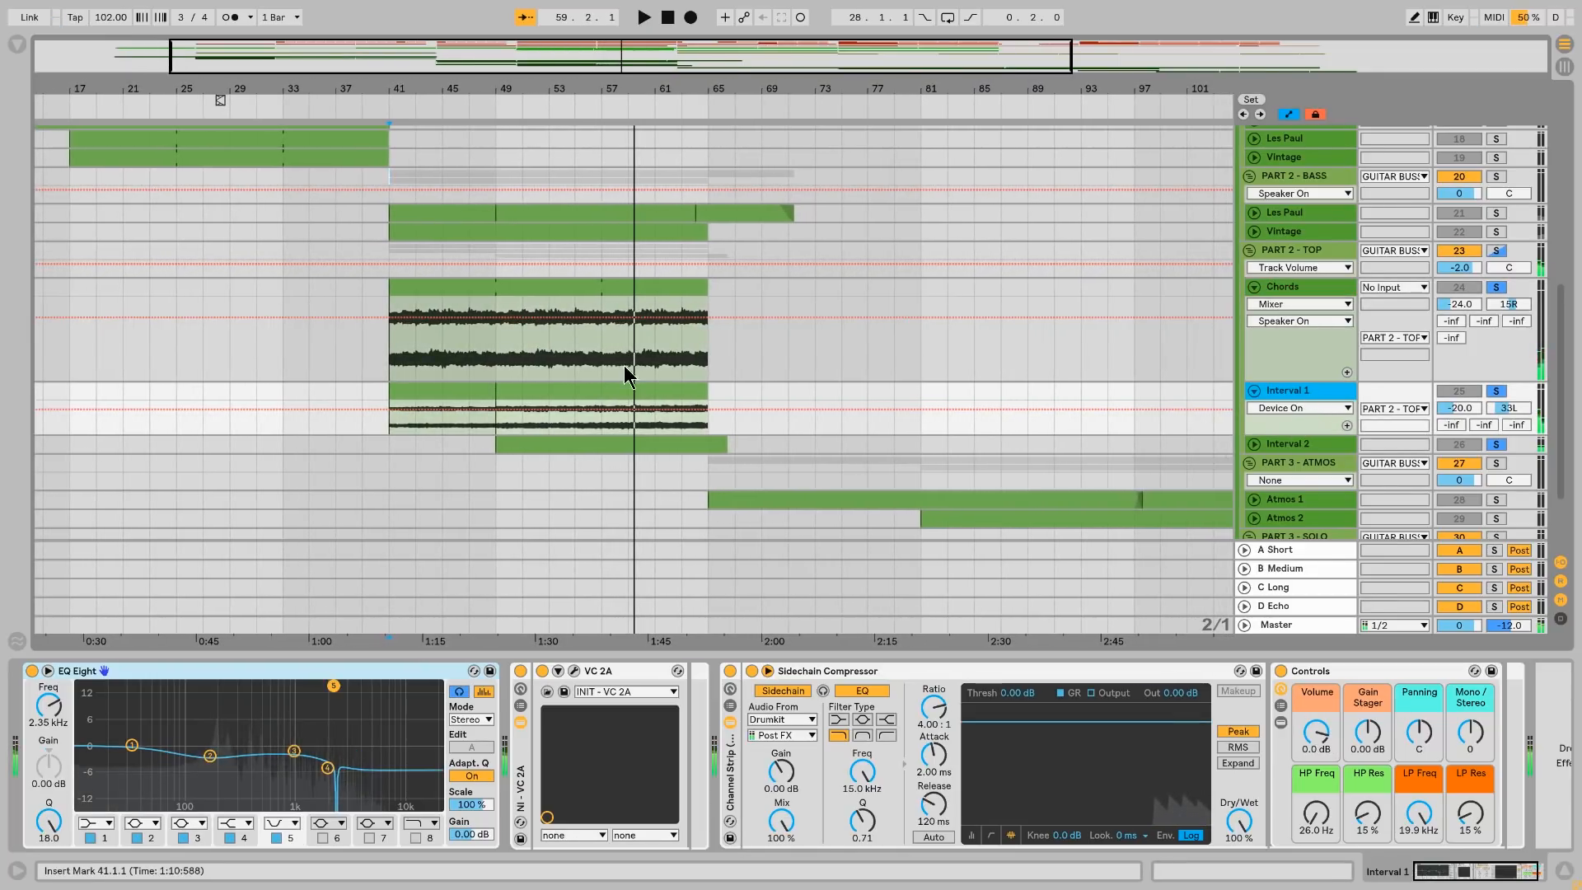
Step: Play Interval 1 soloed from bar 53 and compare its sound with EQ Eight bypassed and re-enabled
{"action": "left_click", "coordinate": [549, 417]}
{"action": "left_click", "coordinate": [1496, 390]}
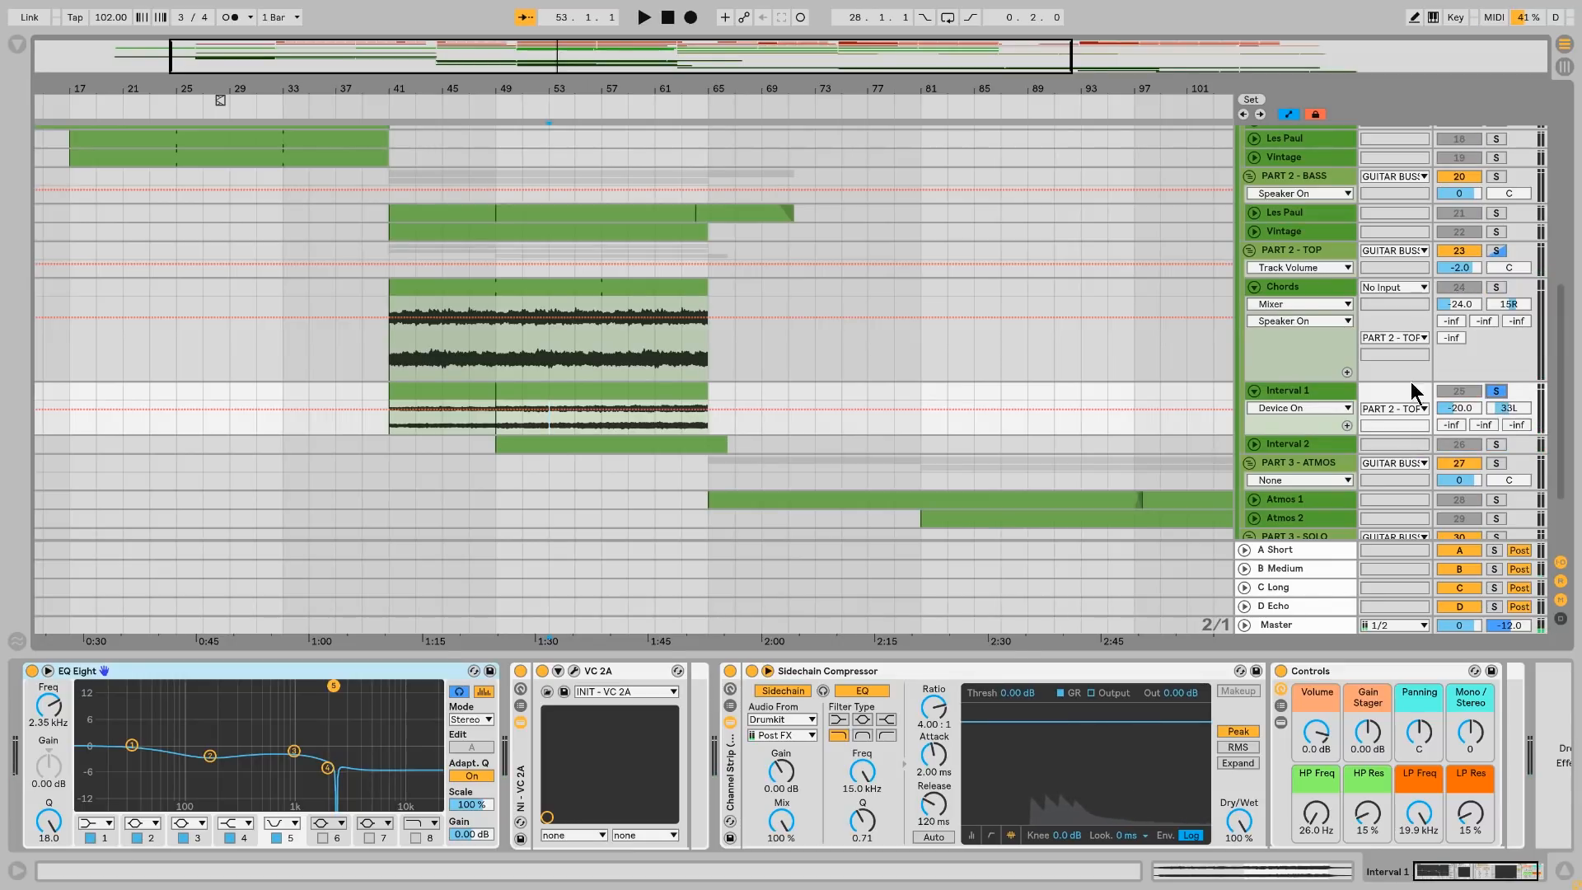
{"action": "key", "text": "space"}
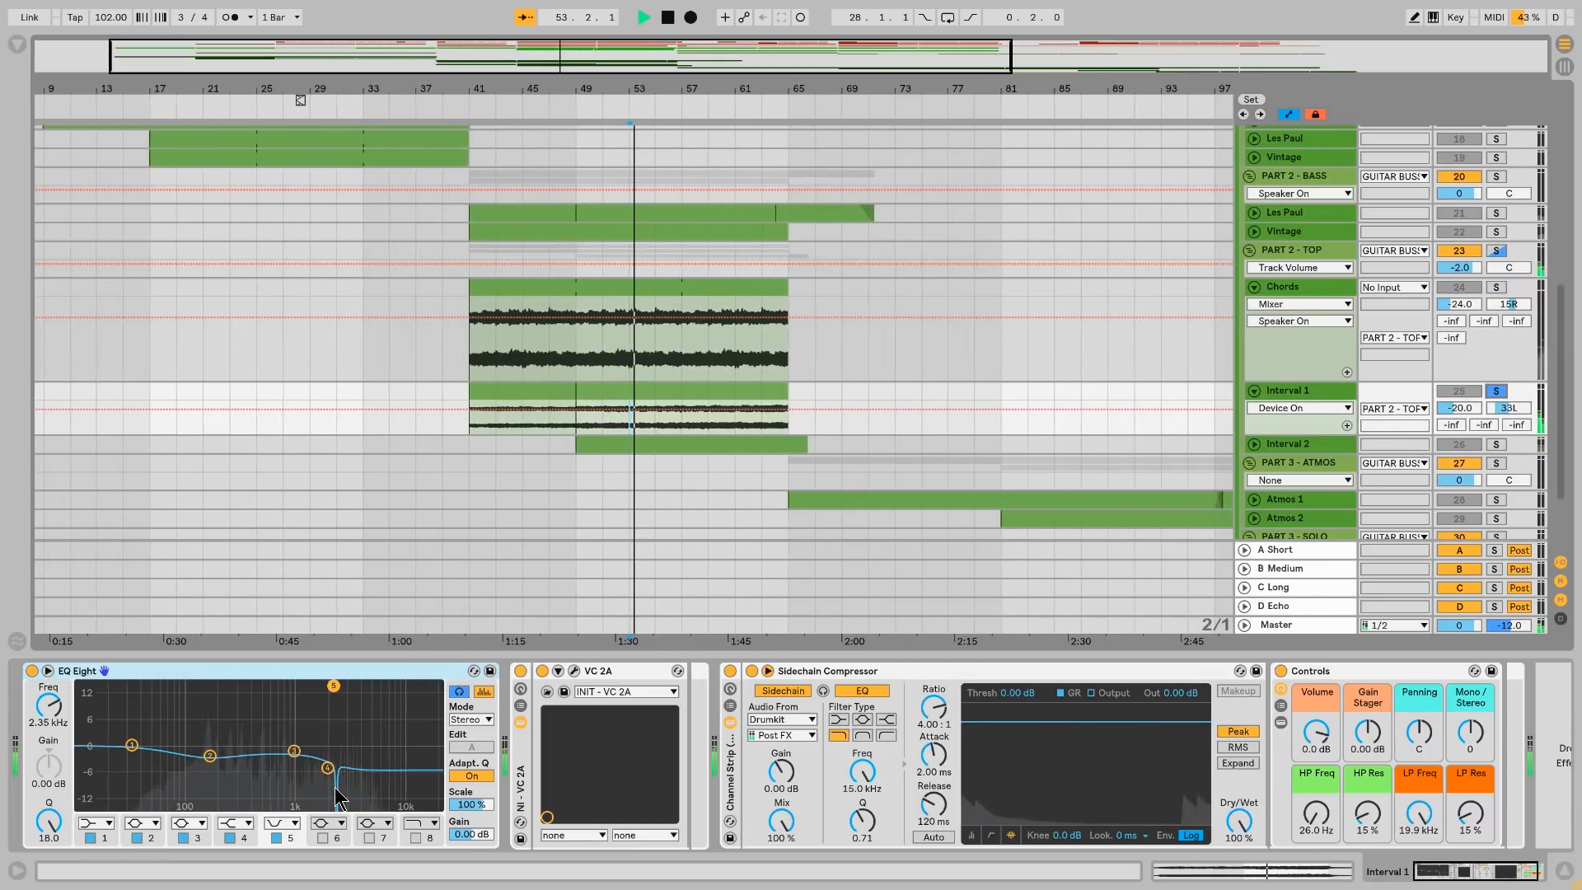
{"action": "left_click", "coordinate": [31, 671]}
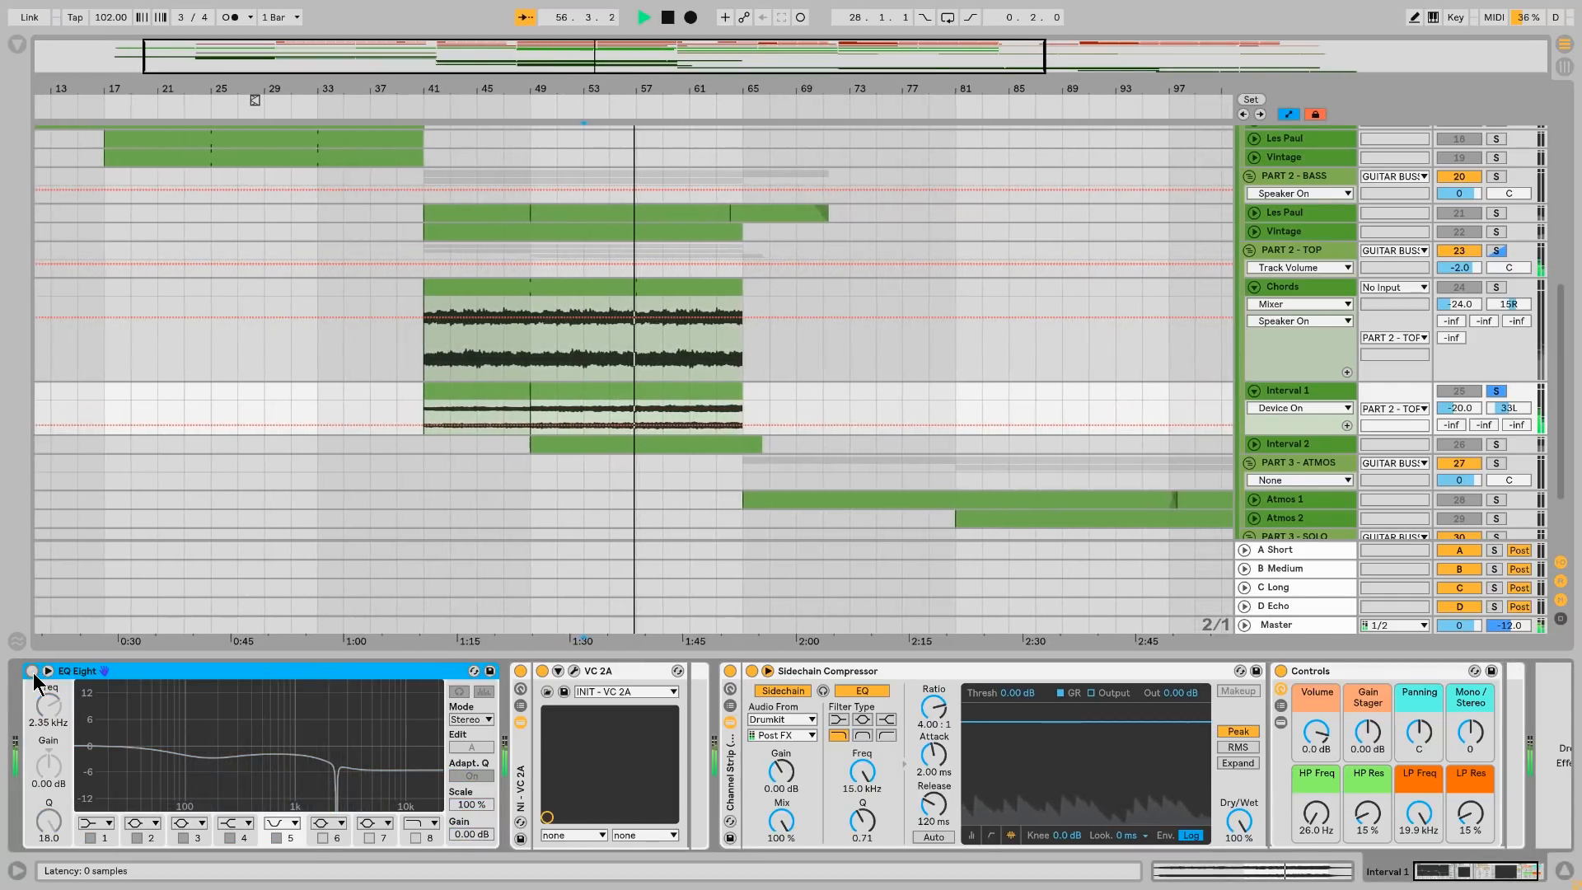
{"action": "left_click", "coordinate": [31, 671]}
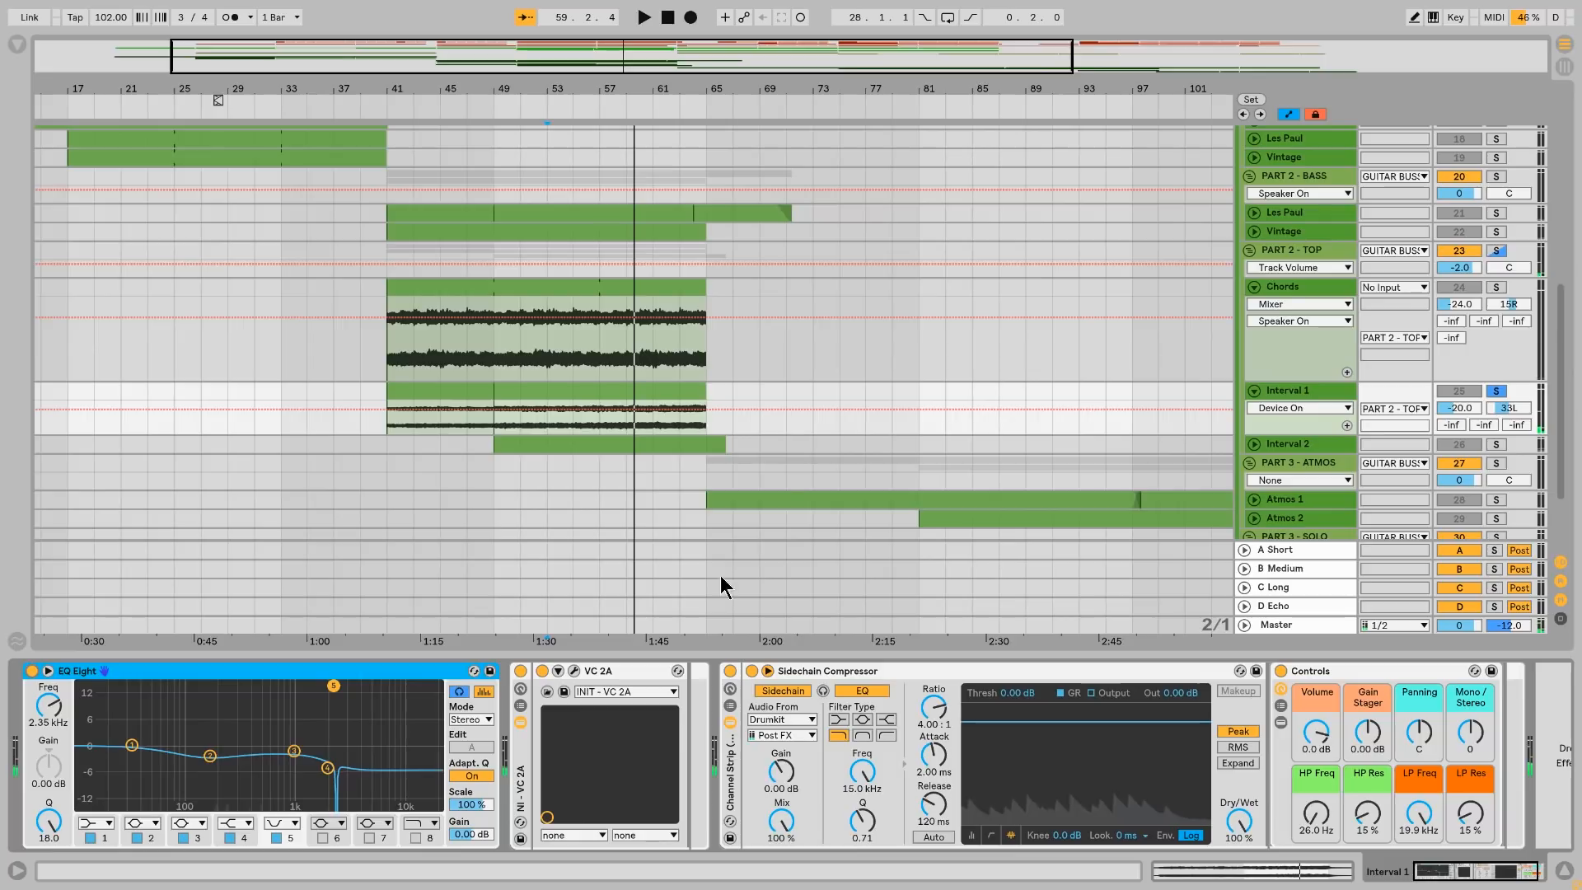
Step: Show the whole arrangement and unfold the Atmos 1 track in the PART 3 - ATMOS group
{"action": "scroll", "coordinate": [779, 482], "scroll_direction": "down", "scroll_amount": 3}
{"action": "left_click", "coordinate": [701, 427]}
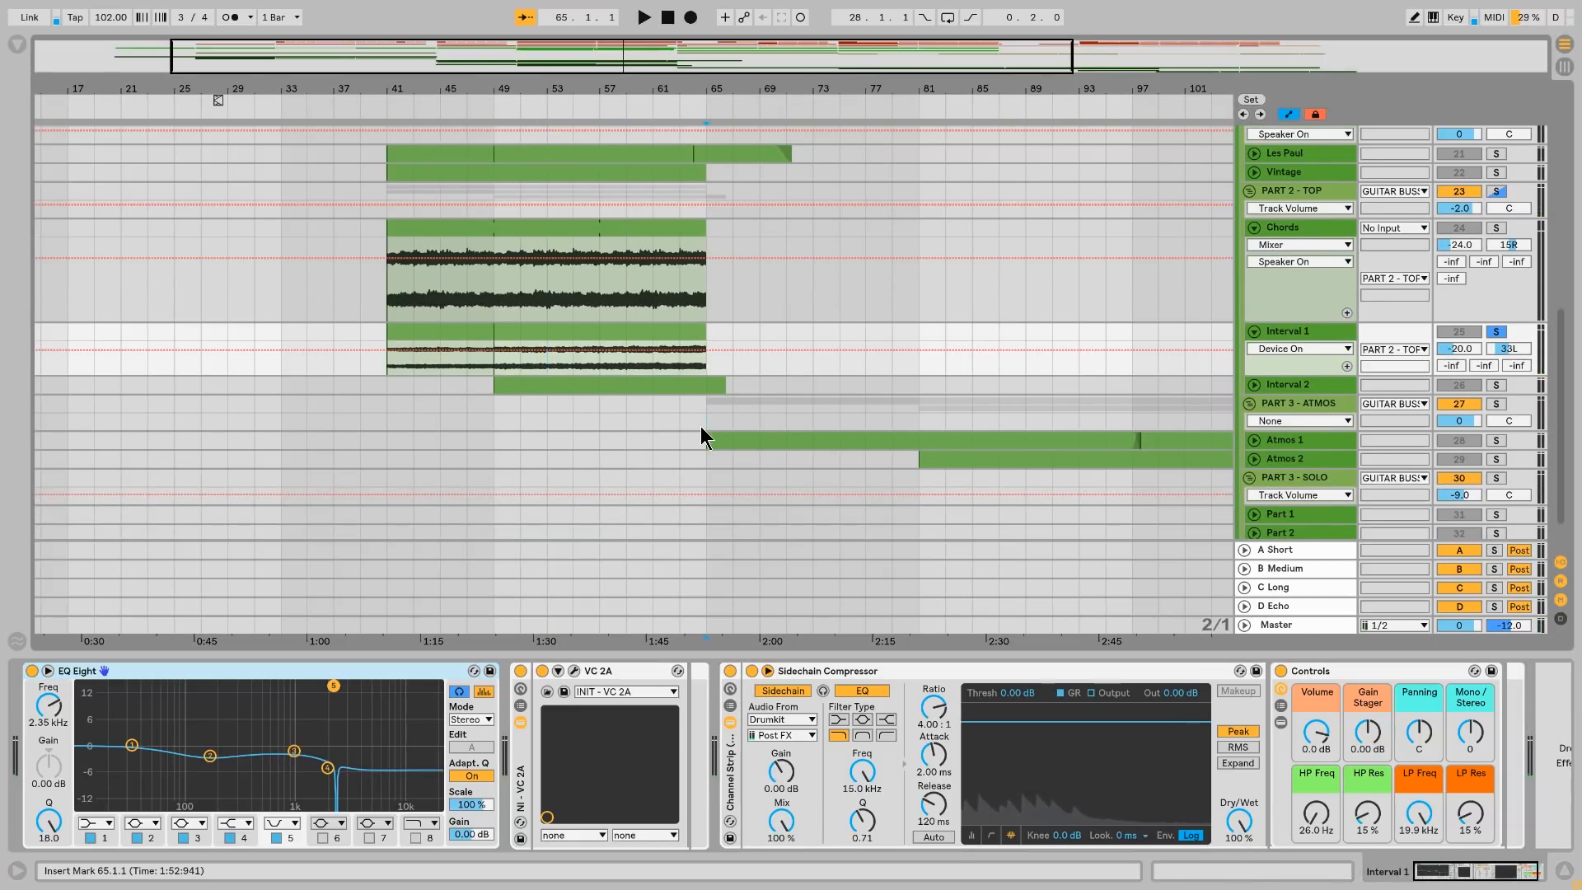
{"action": "mouse_move", "coordinate": [868, 91]}
{"action": "left_mouse_down"}
{"action": "mouse_move", "coordinate": [776, 68]}
{"action": "mouse_move", "coordinate": [642, 88]}
{"action": "left_mouse_up"}
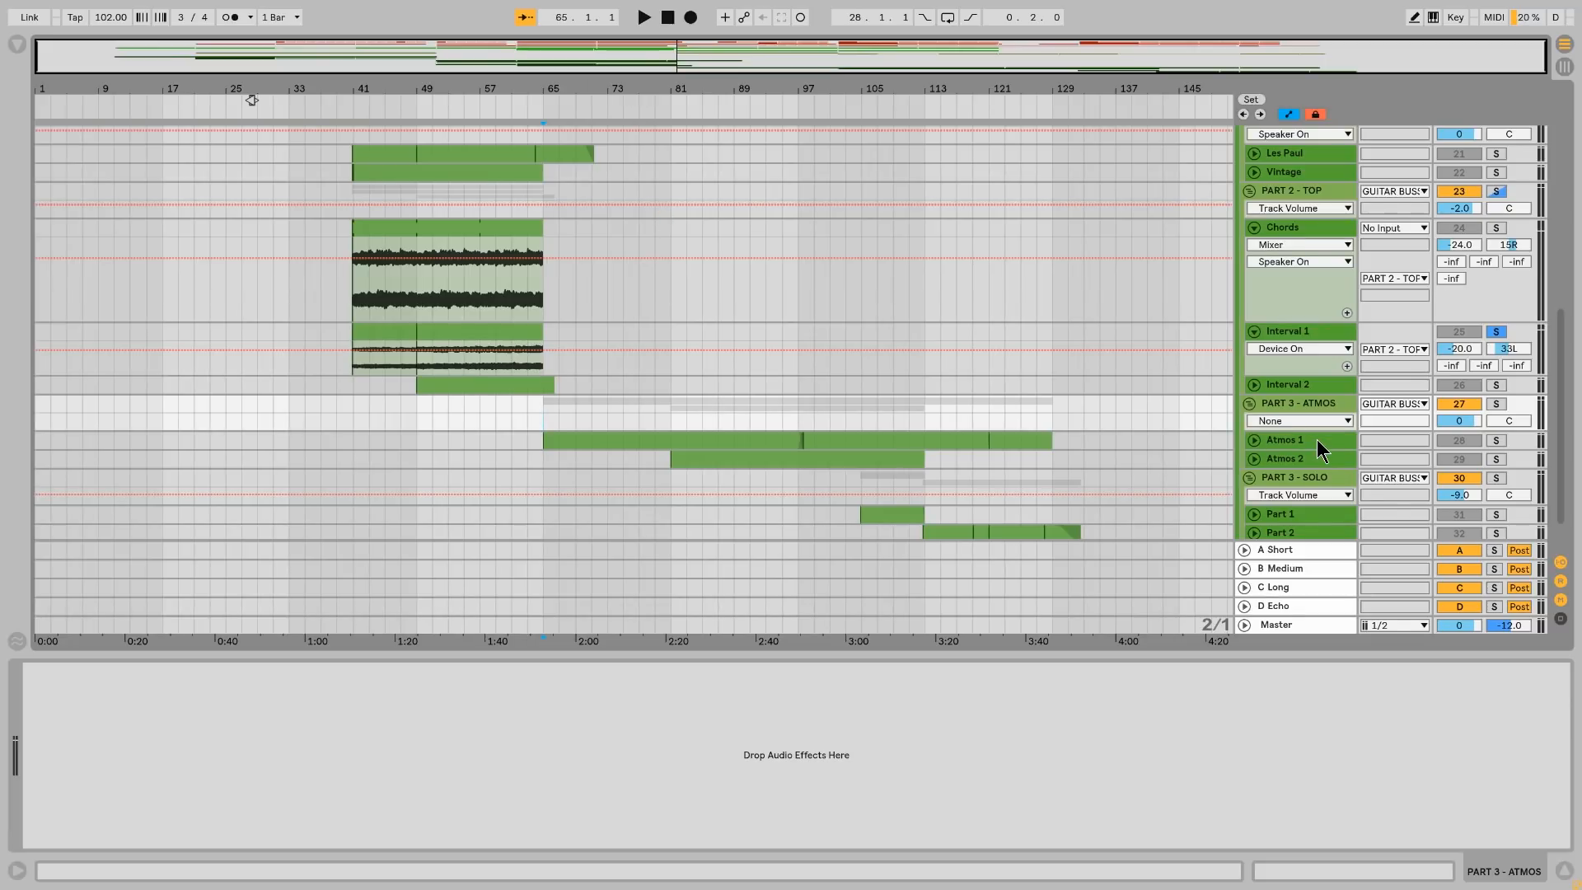
{"action": "left_click", "coordinate": [1279, 441]}
{"action": "left_click", "coordinate": [1255, 440]}
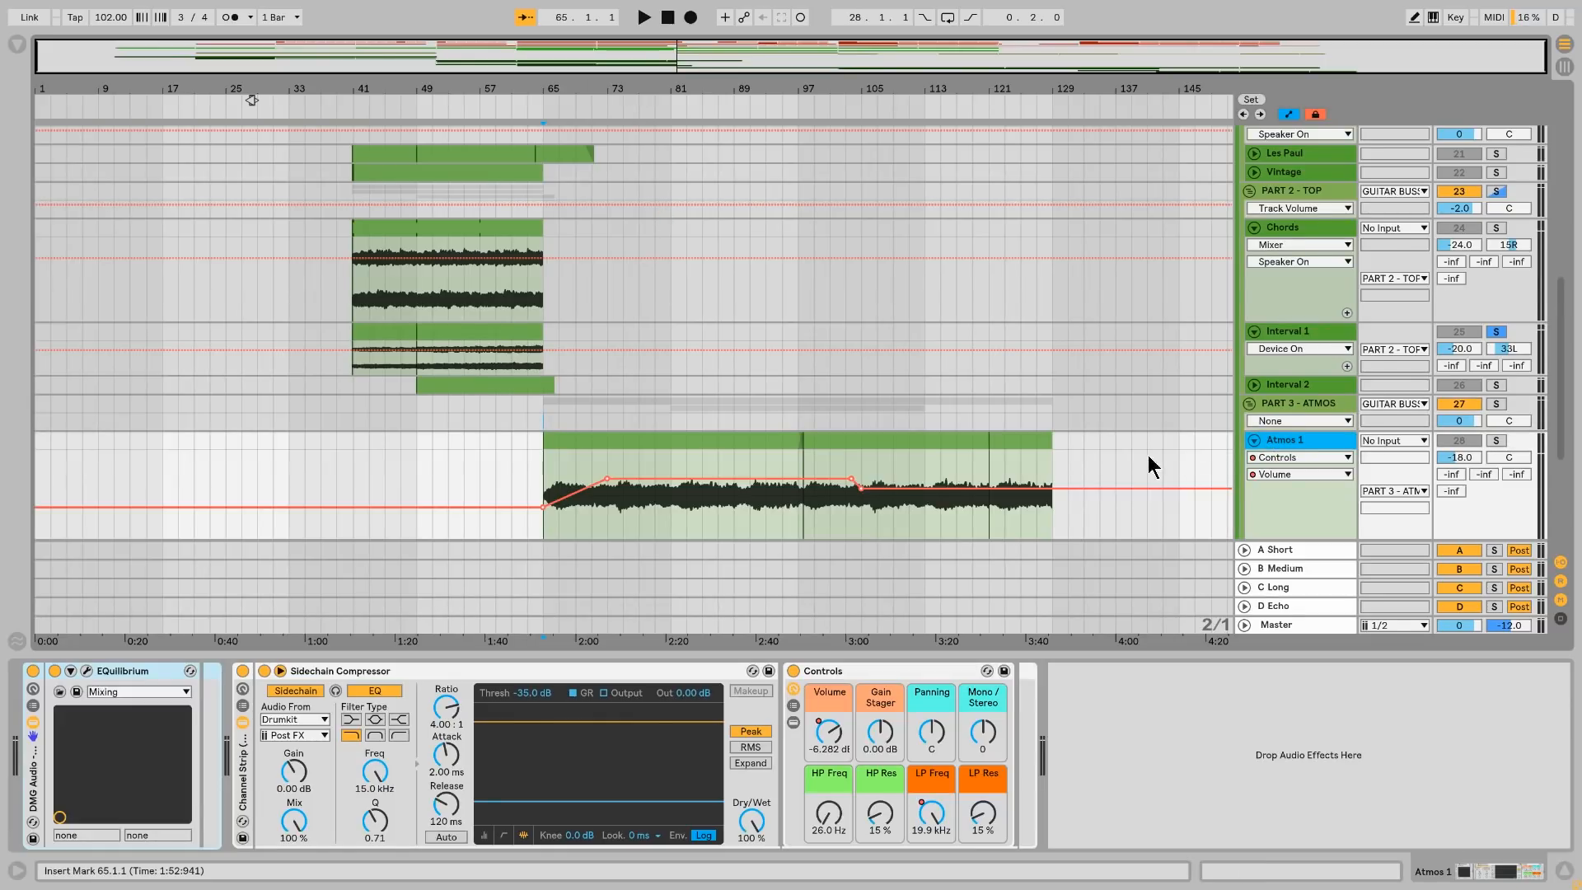
Step: Play the Atmos 1 track soloed from bar 65
{"action": "left_click", "coordinate": [559, 524]}
{"action": "left_click", "coordinate": [1478, 402]}
{"action": "left_click", "coordinate": [1467, 402]}
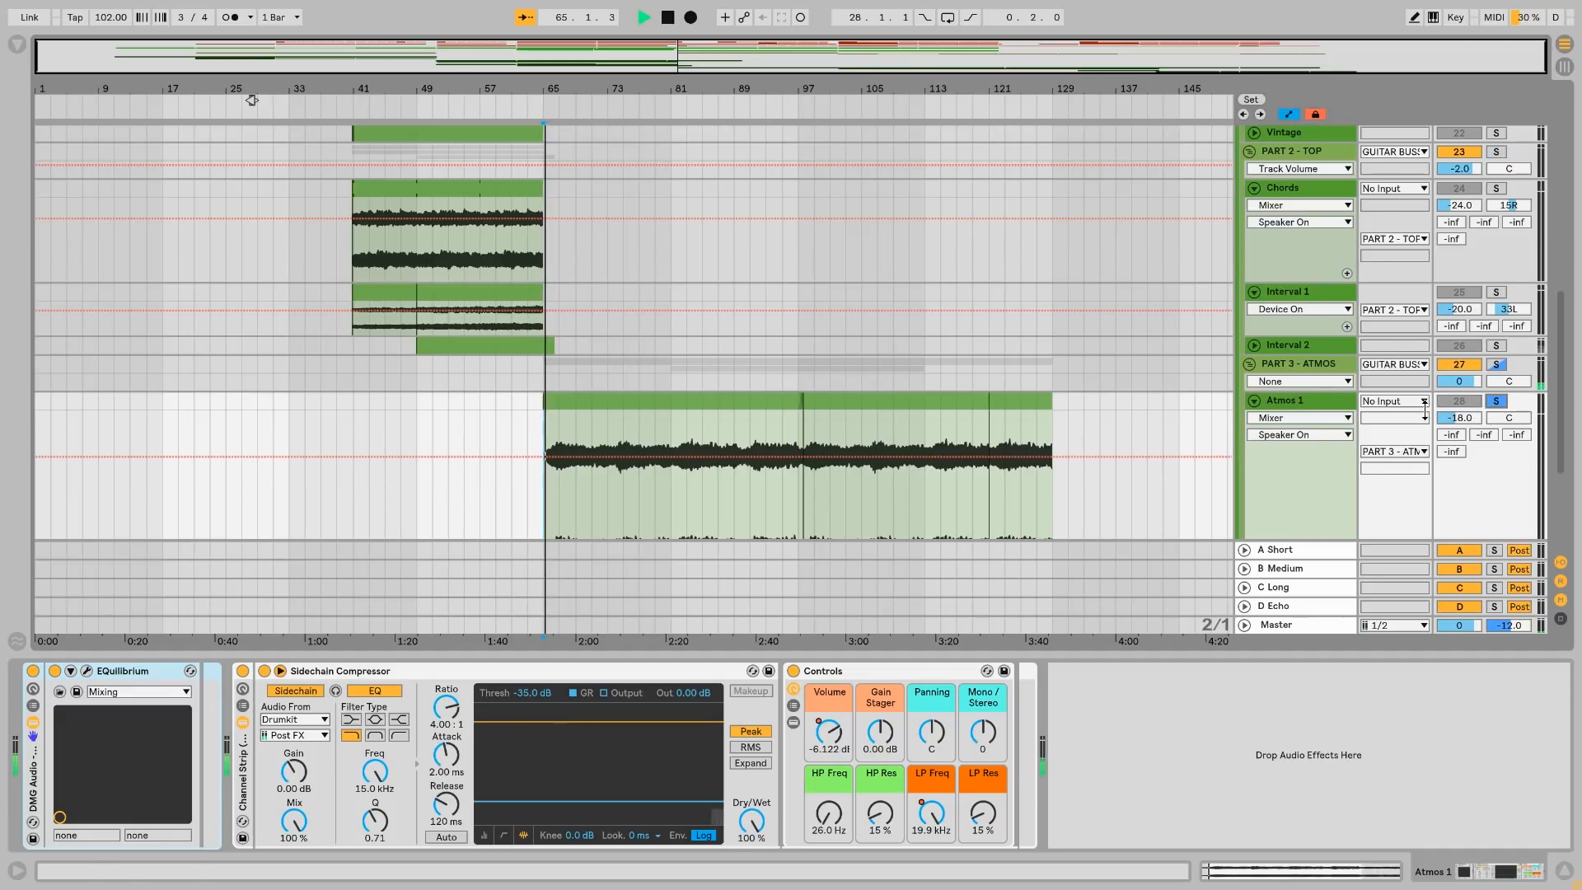
Step: Show the Volume automation and the LP Freq automation of the Controls rack on Atmos 1
{"action": "scroll", "coordinate": [946, 482], "scroll_direction": "down", "scroll_amount": 3}
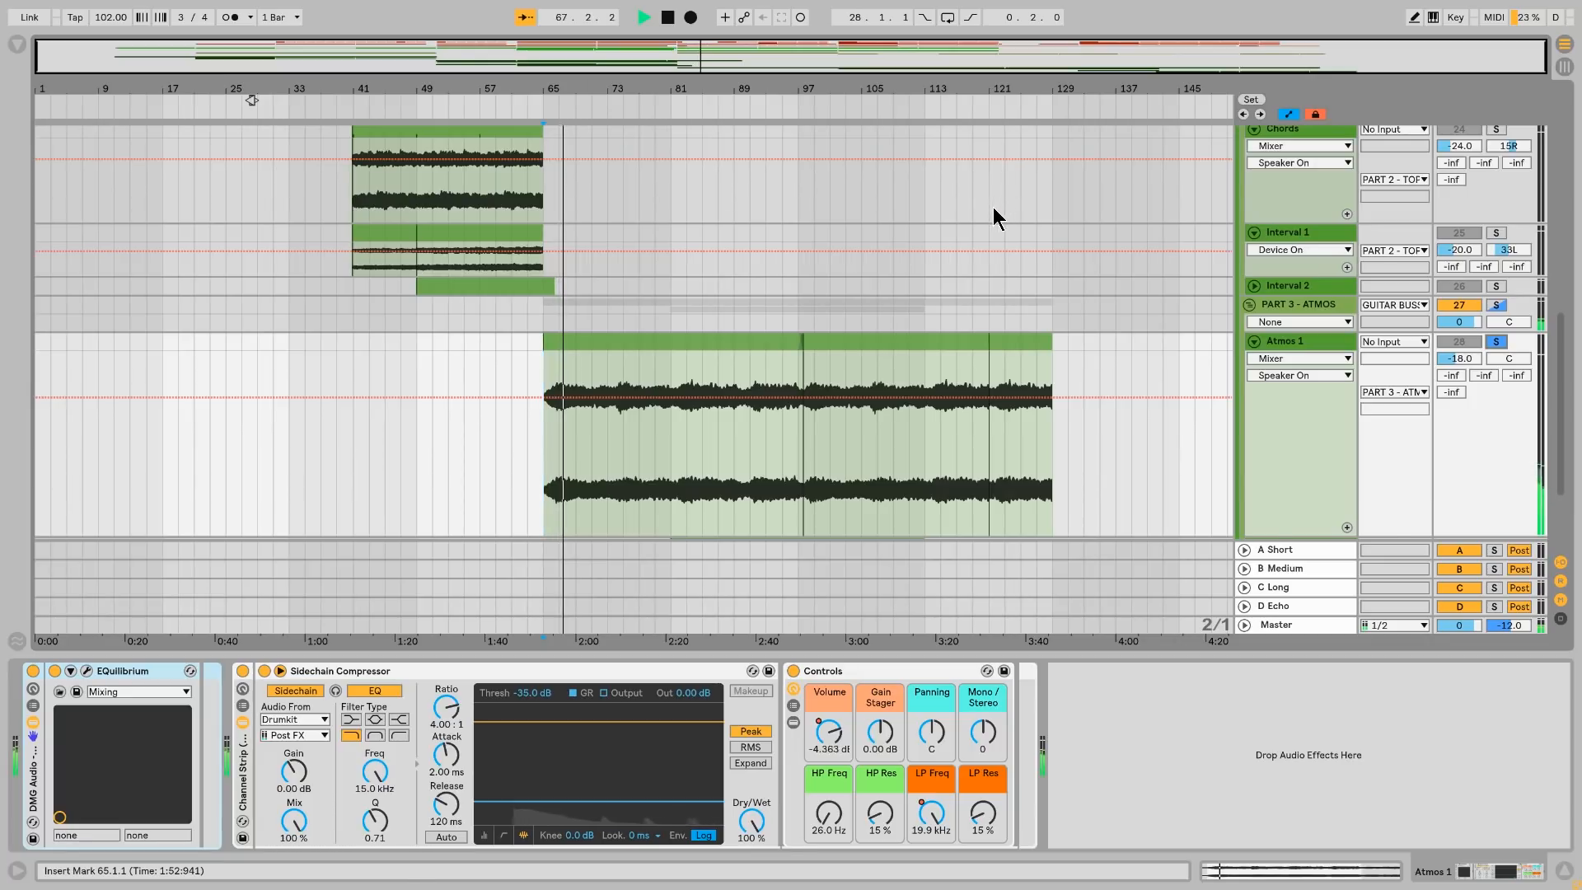
{"action": "scroll", "coordinate": [1057, 399], "scroll_direction": "down", "scroll_amount": 2}
{"action": "scroll", "coordinate": [1049, 399], "scroll_direction": "down", "scroll_amount": 1}
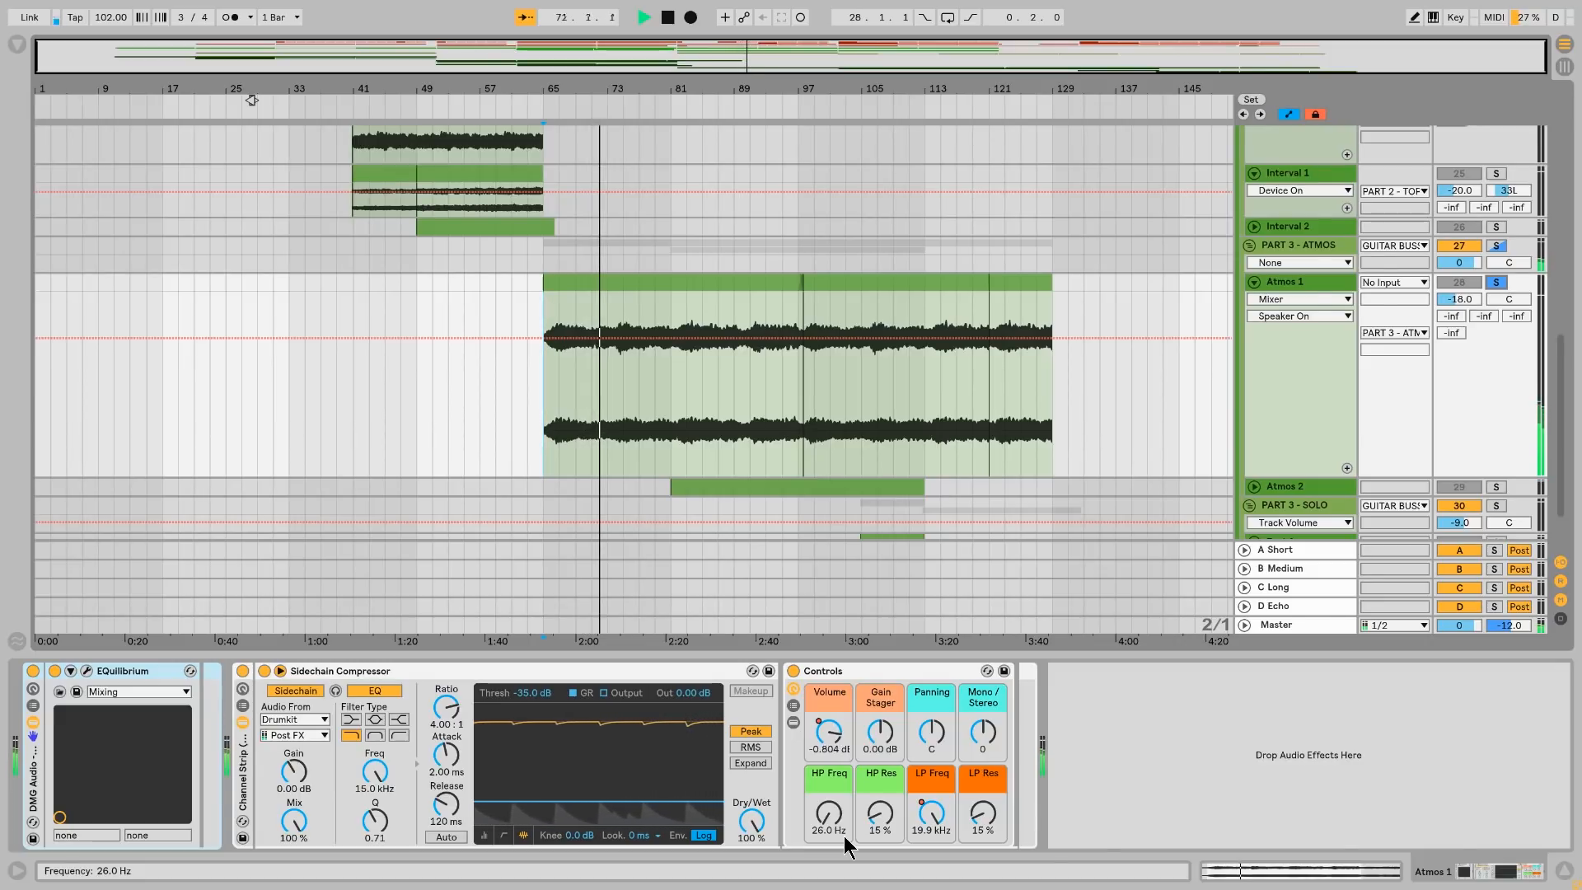
{"action": "left_click", "coordinate": [828, 733]}
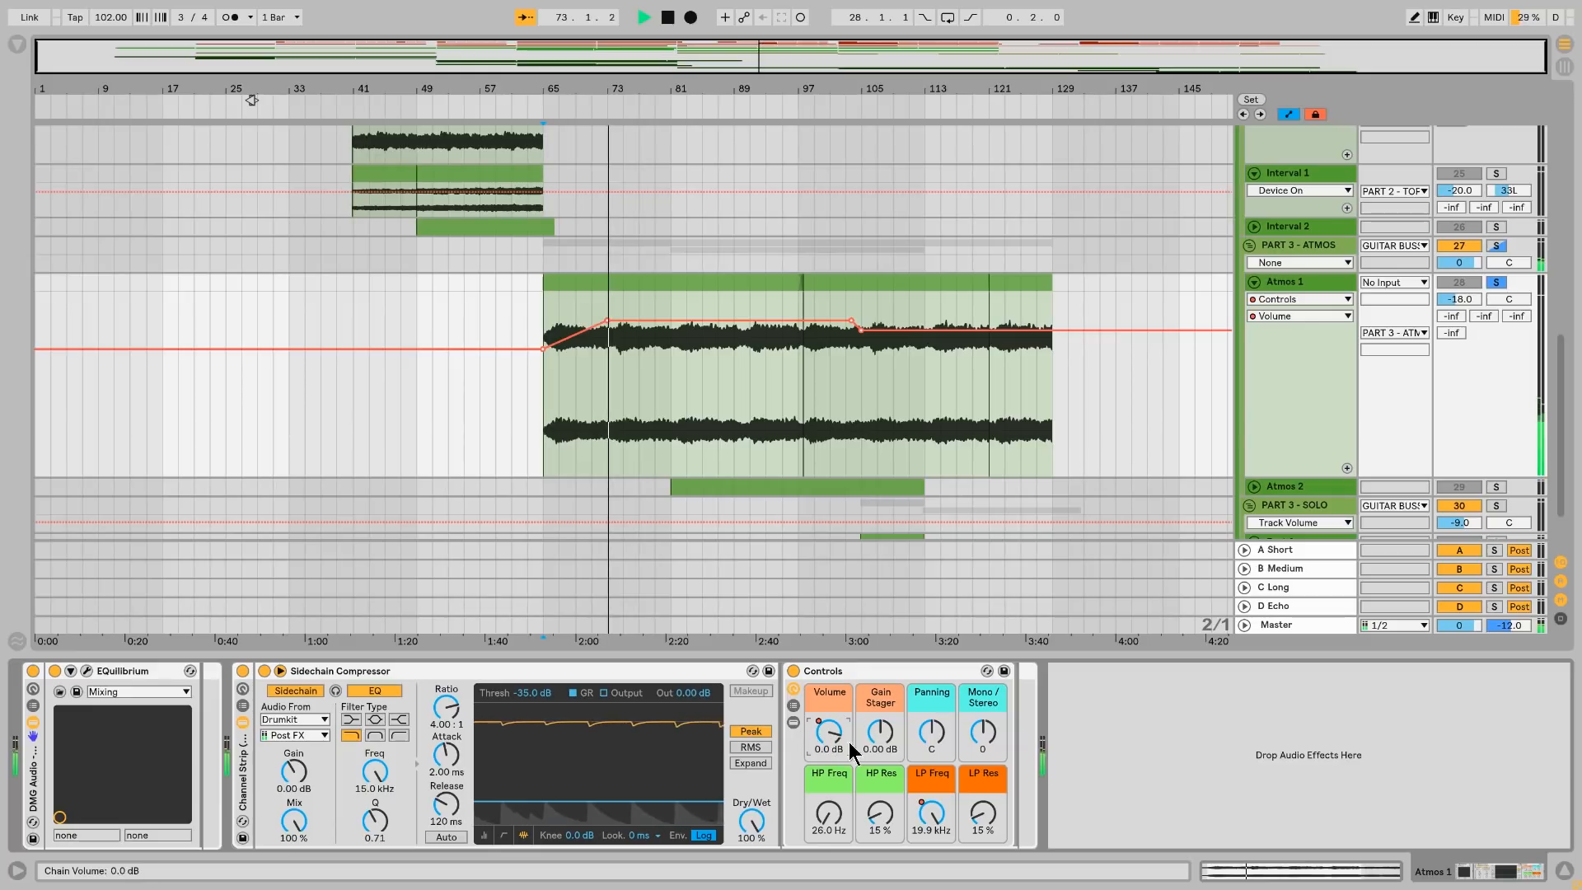
{"action": "left_click", "coordinate": [932, 814]}
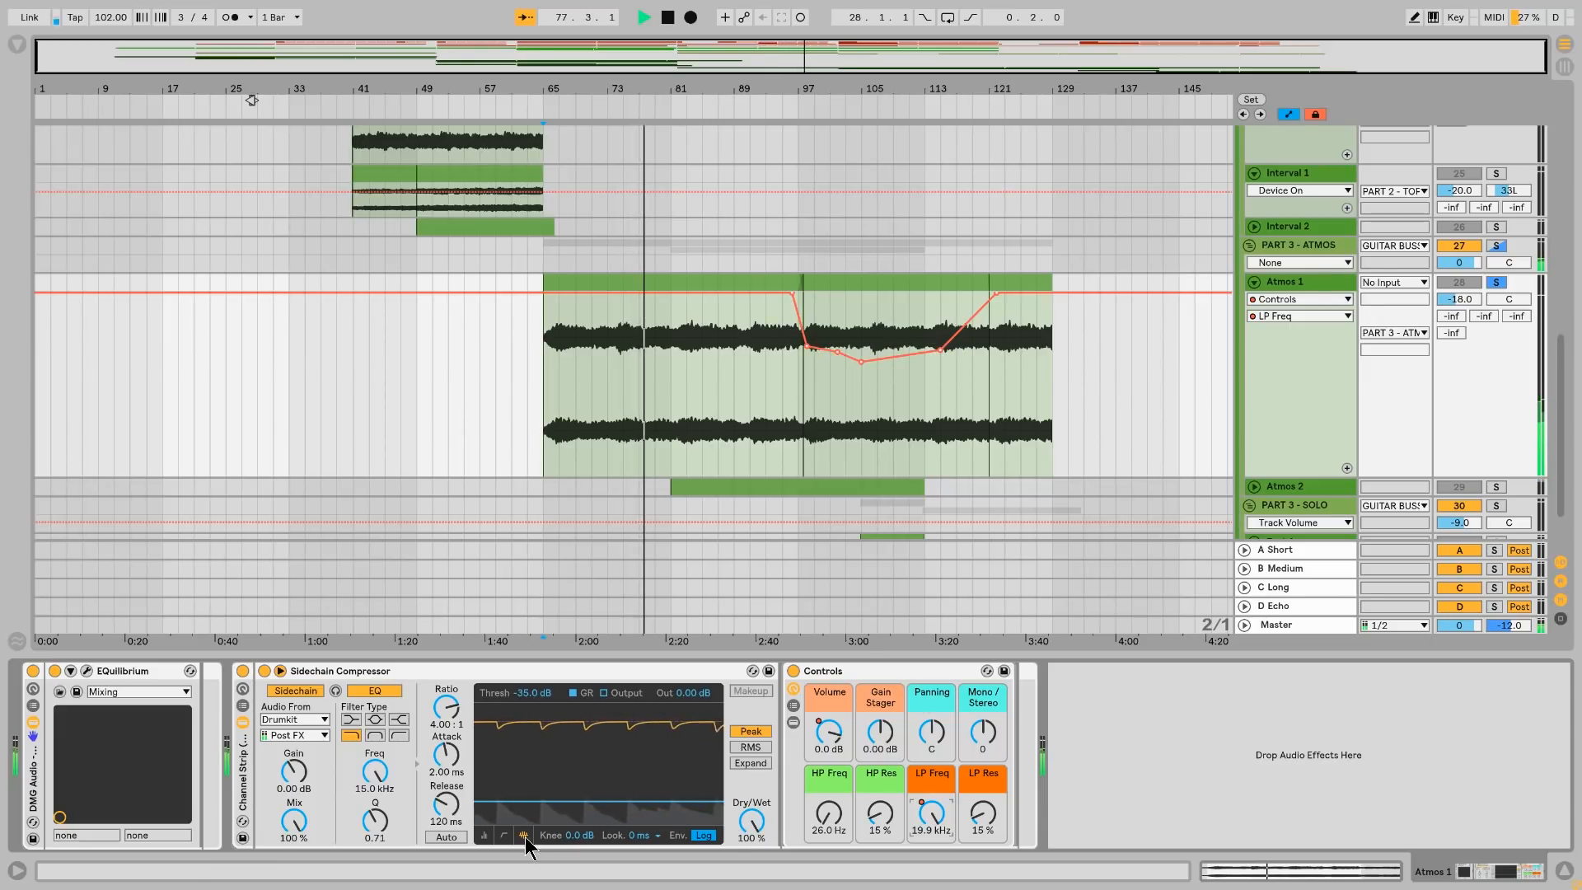
Step: Compare Atmos 1 within the full mix against its soloed sound during playback
{"action": "left_click", "coordinate": [1495, 283]}
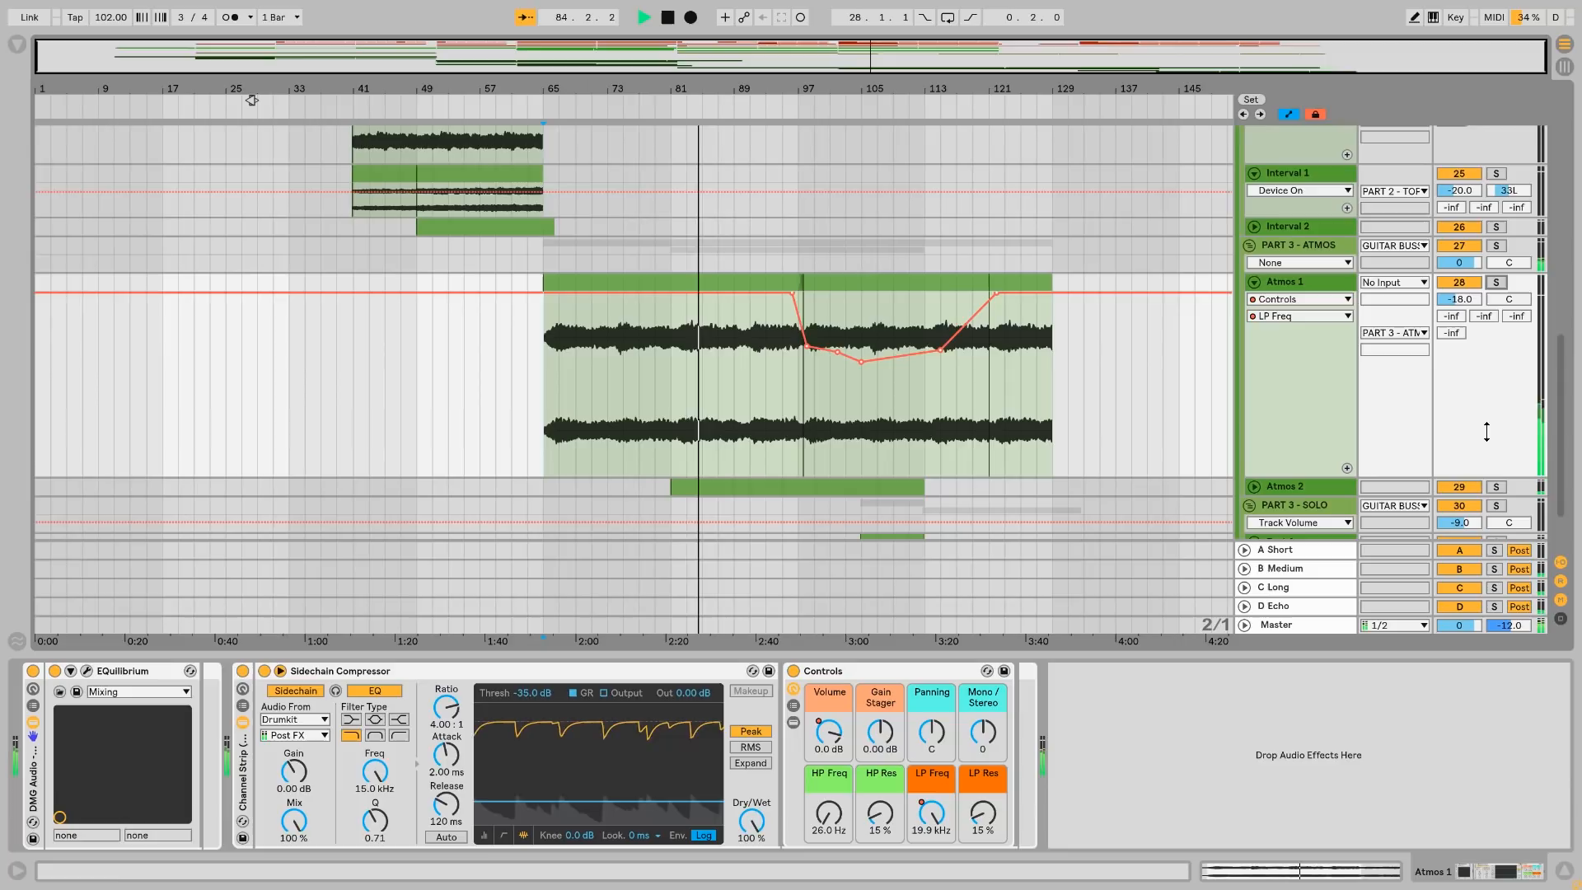
{"action": "left_click", "coordinate": [1500, 283]}
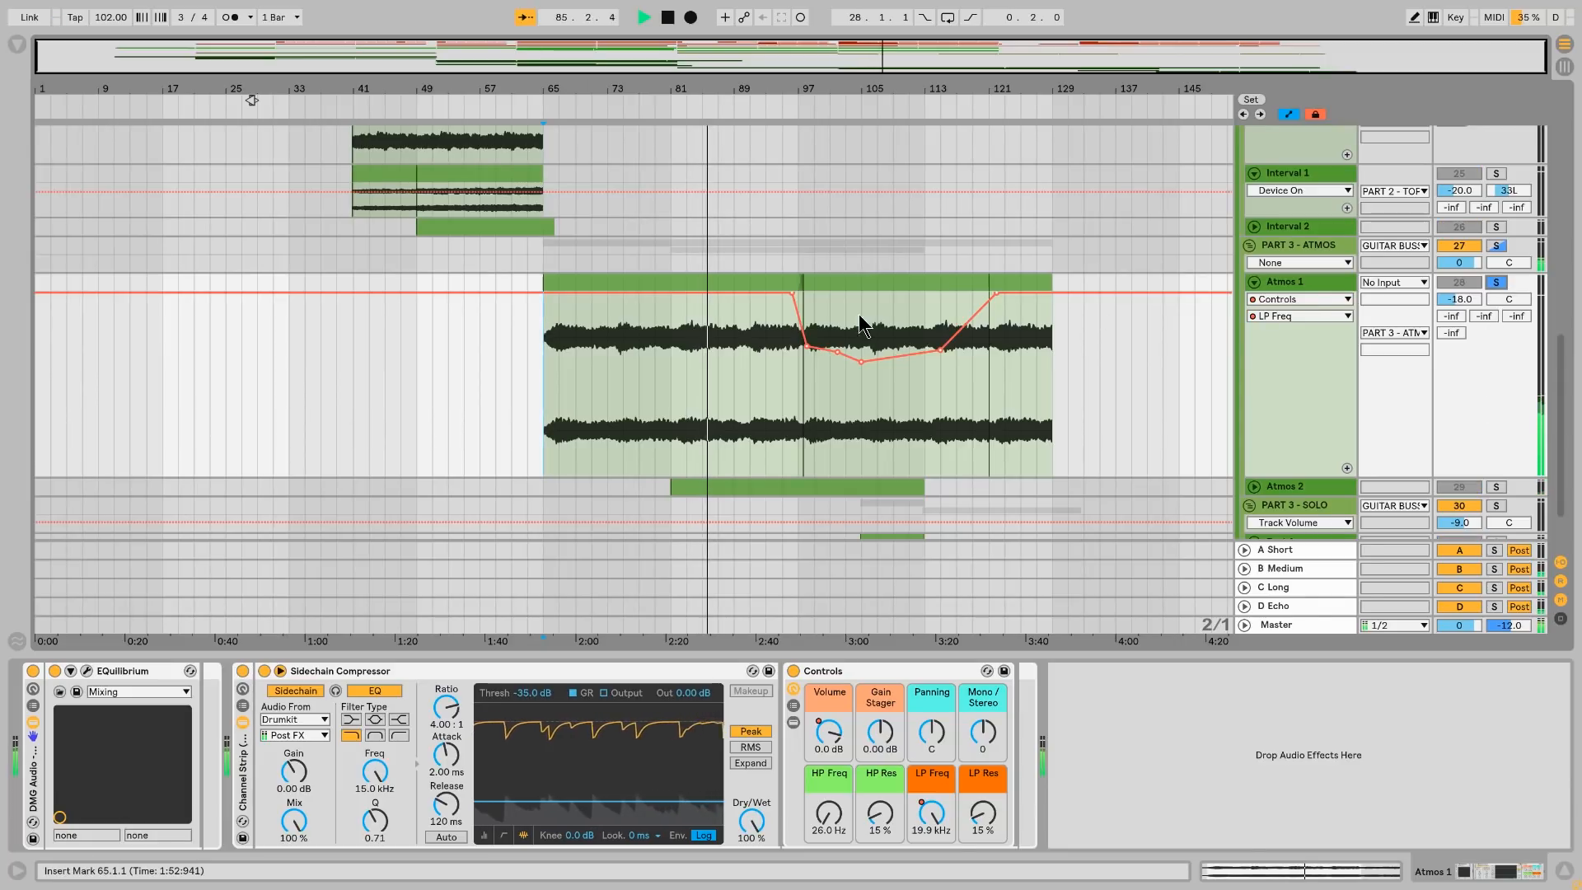
{"action": "scroll", "coordinate": [1040, 445], "scroll_direction": "up", "scroll_amount": 15}
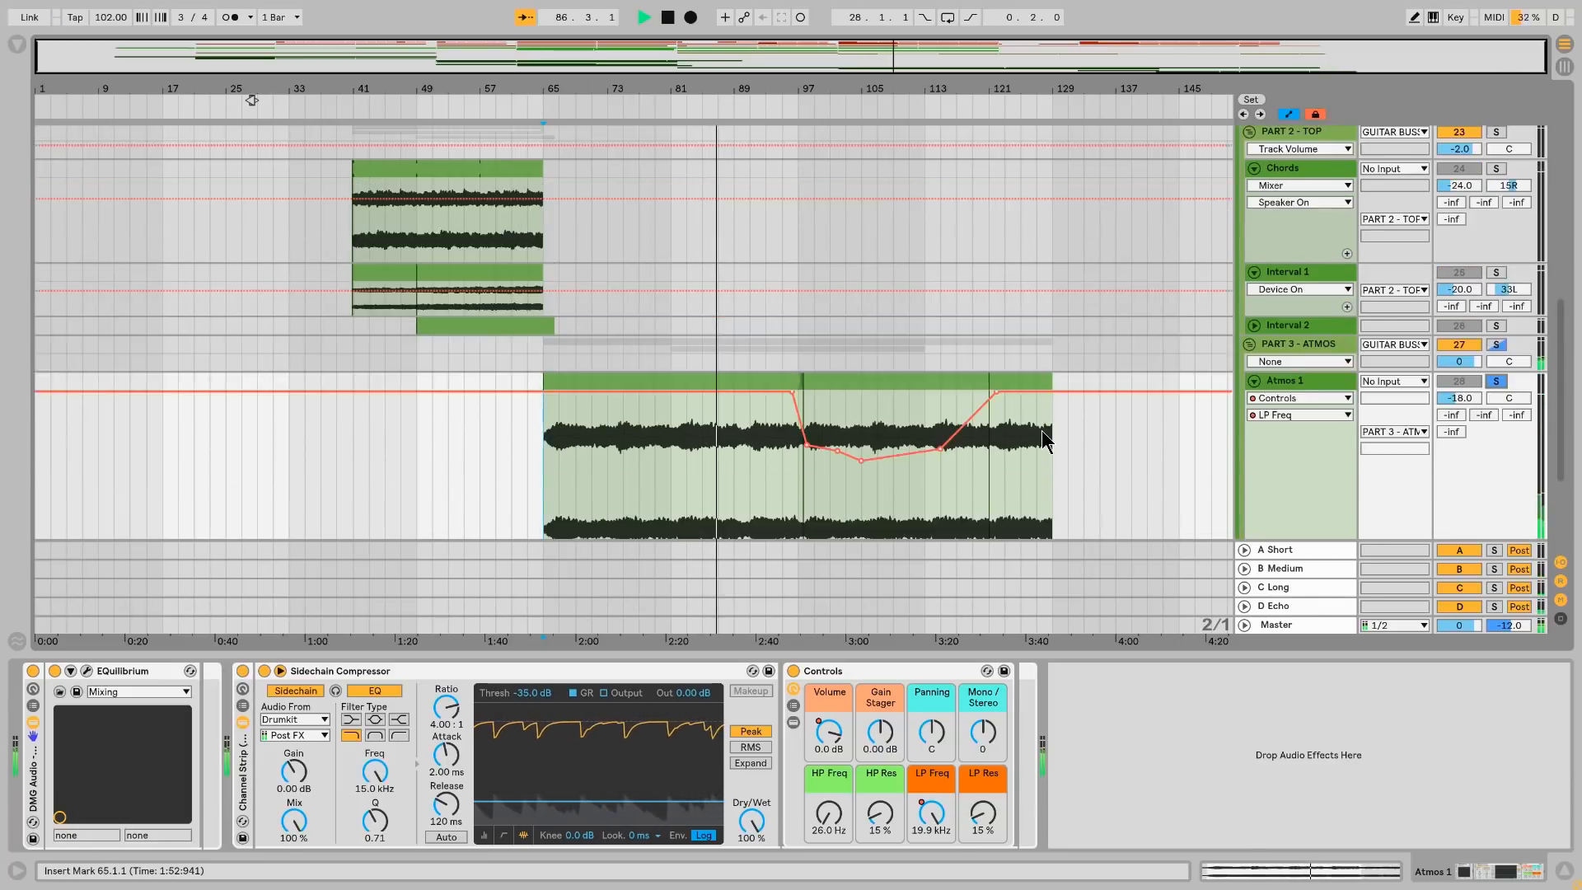
{"action": "scroll", "coordinate": [1055, 417], "scroll_direction": "up", "scroll_amount": 3}
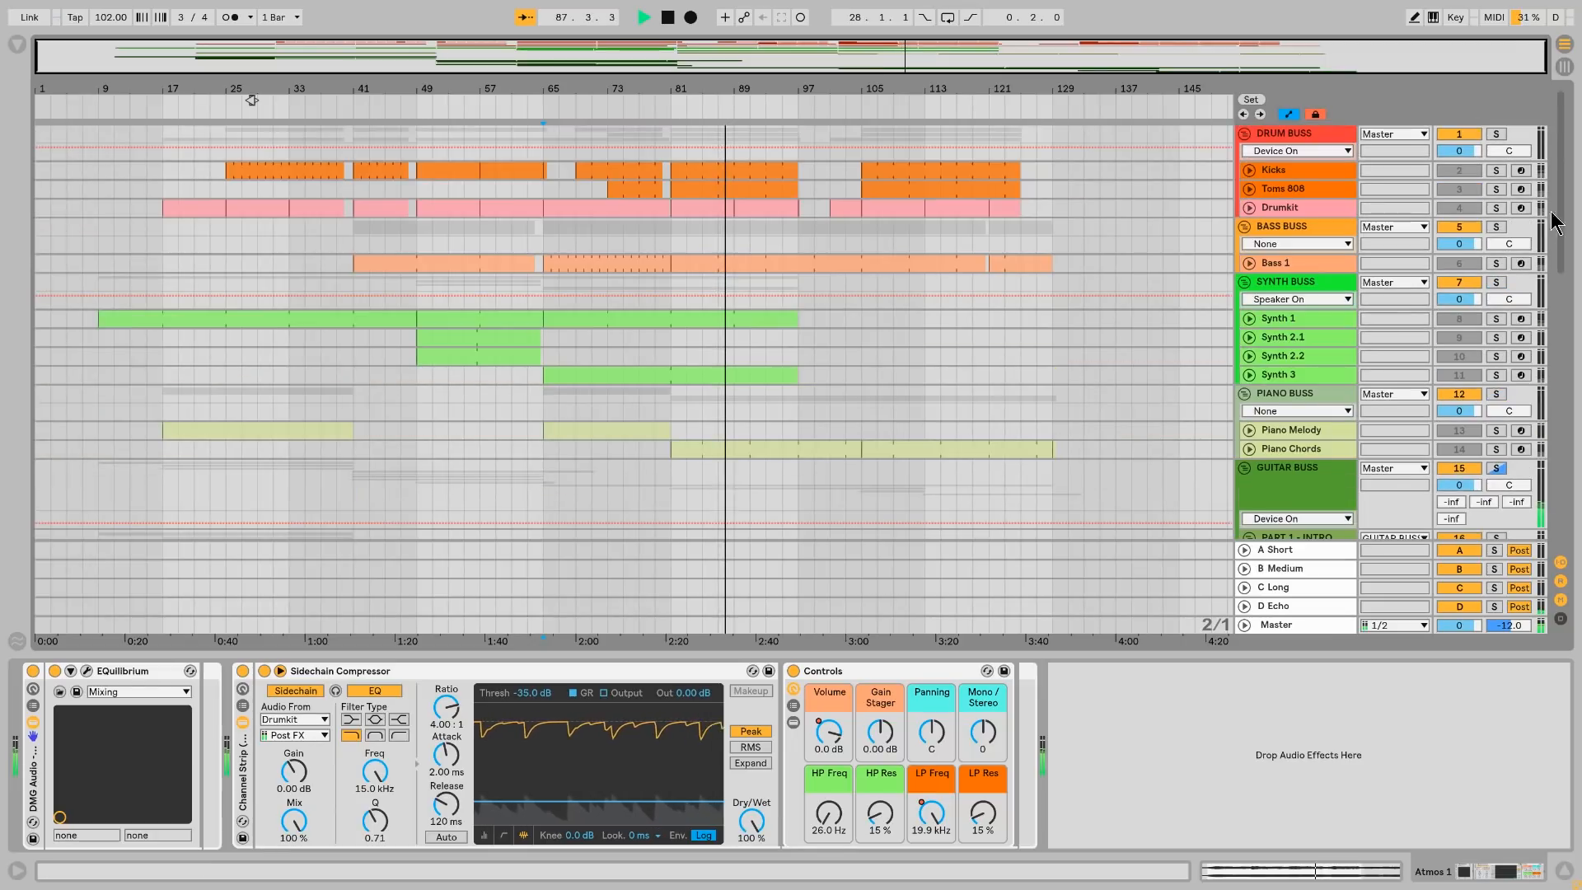
Step: Solo Atmos 2 in place of Atmos 1, switch off the D Echo return track and stop playback
{"action": "left_click_drag", "start_coordinate": [1560, 192], "coordinate": [1550, 460]}
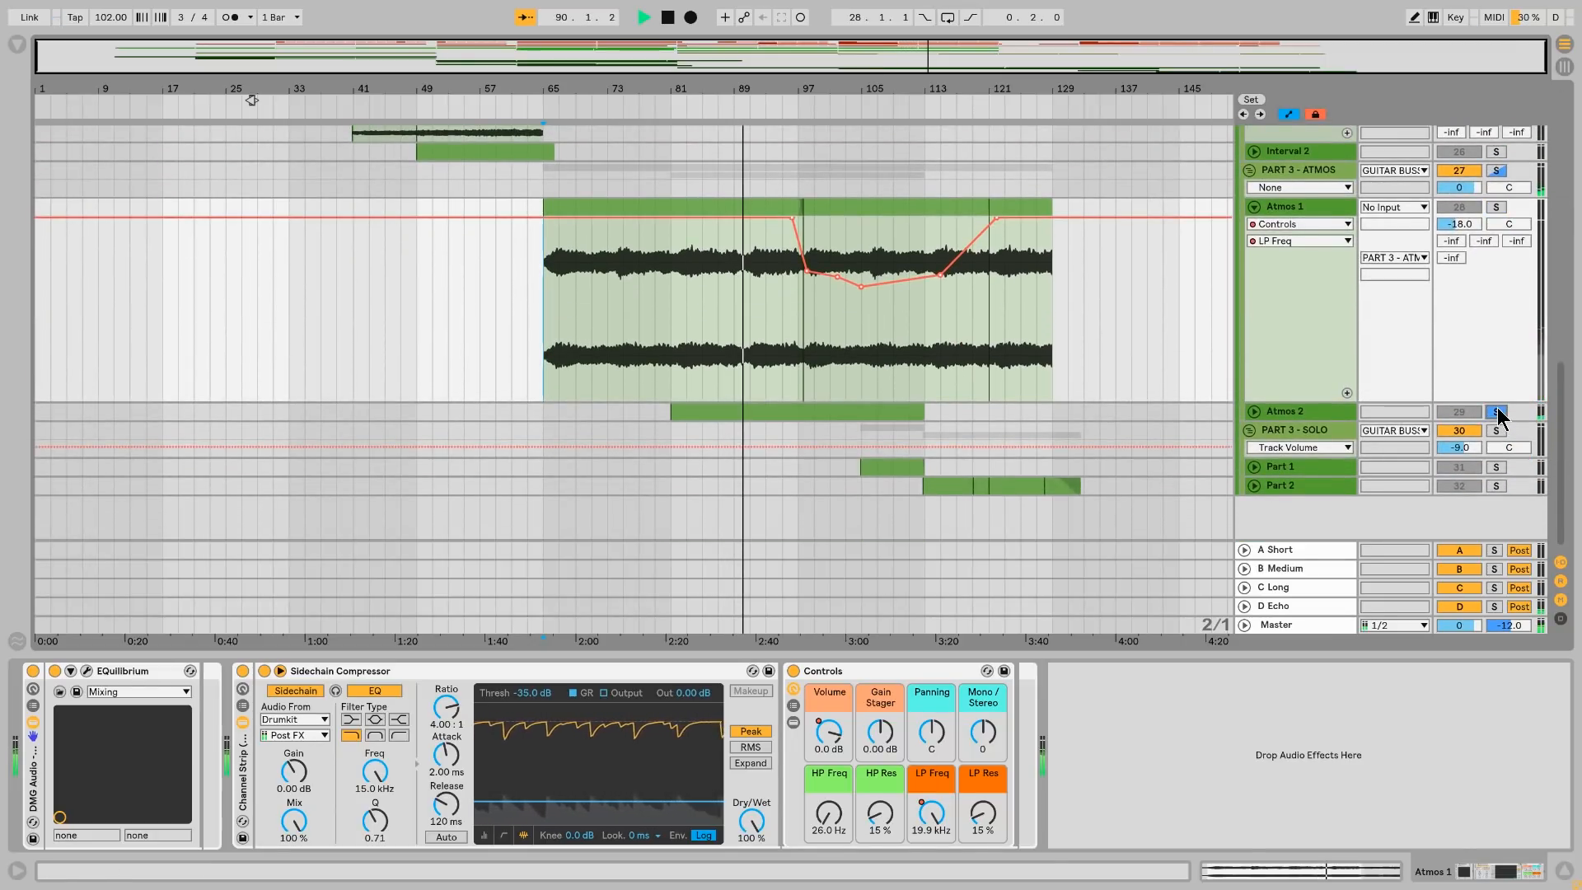
{"action": "left_click", "coordinate": [1456, 607]}
{"action": "key", "text": "space"}
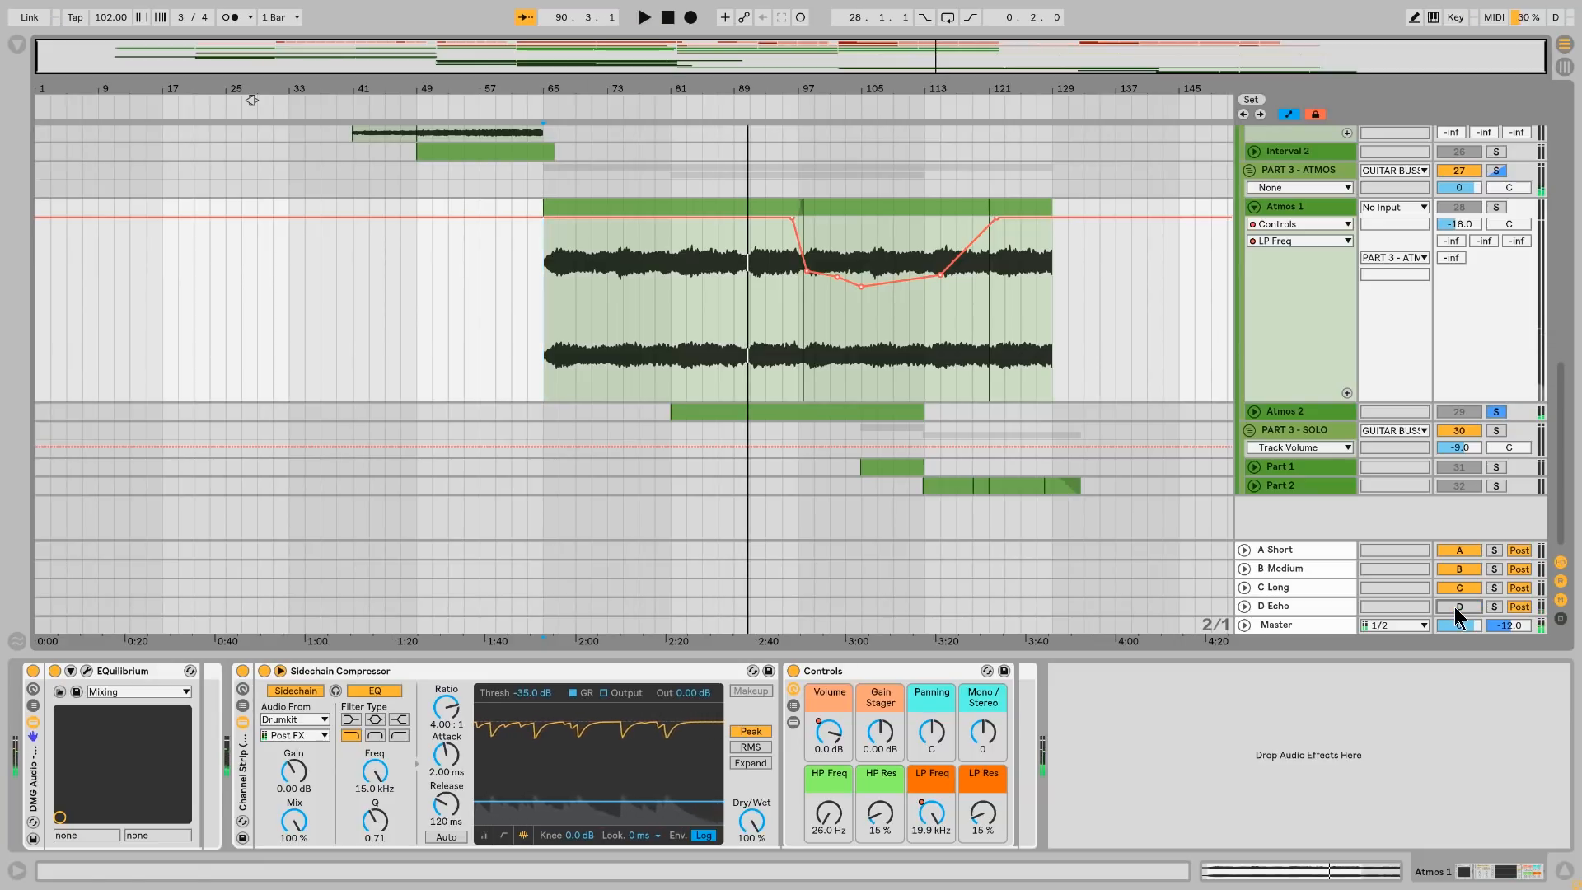
Step: Unfold the Atmos 2 track, place the insert mark at bar 81 and enlarge its lane
{"action": "left_click", "coordinate": [1253, 412]}
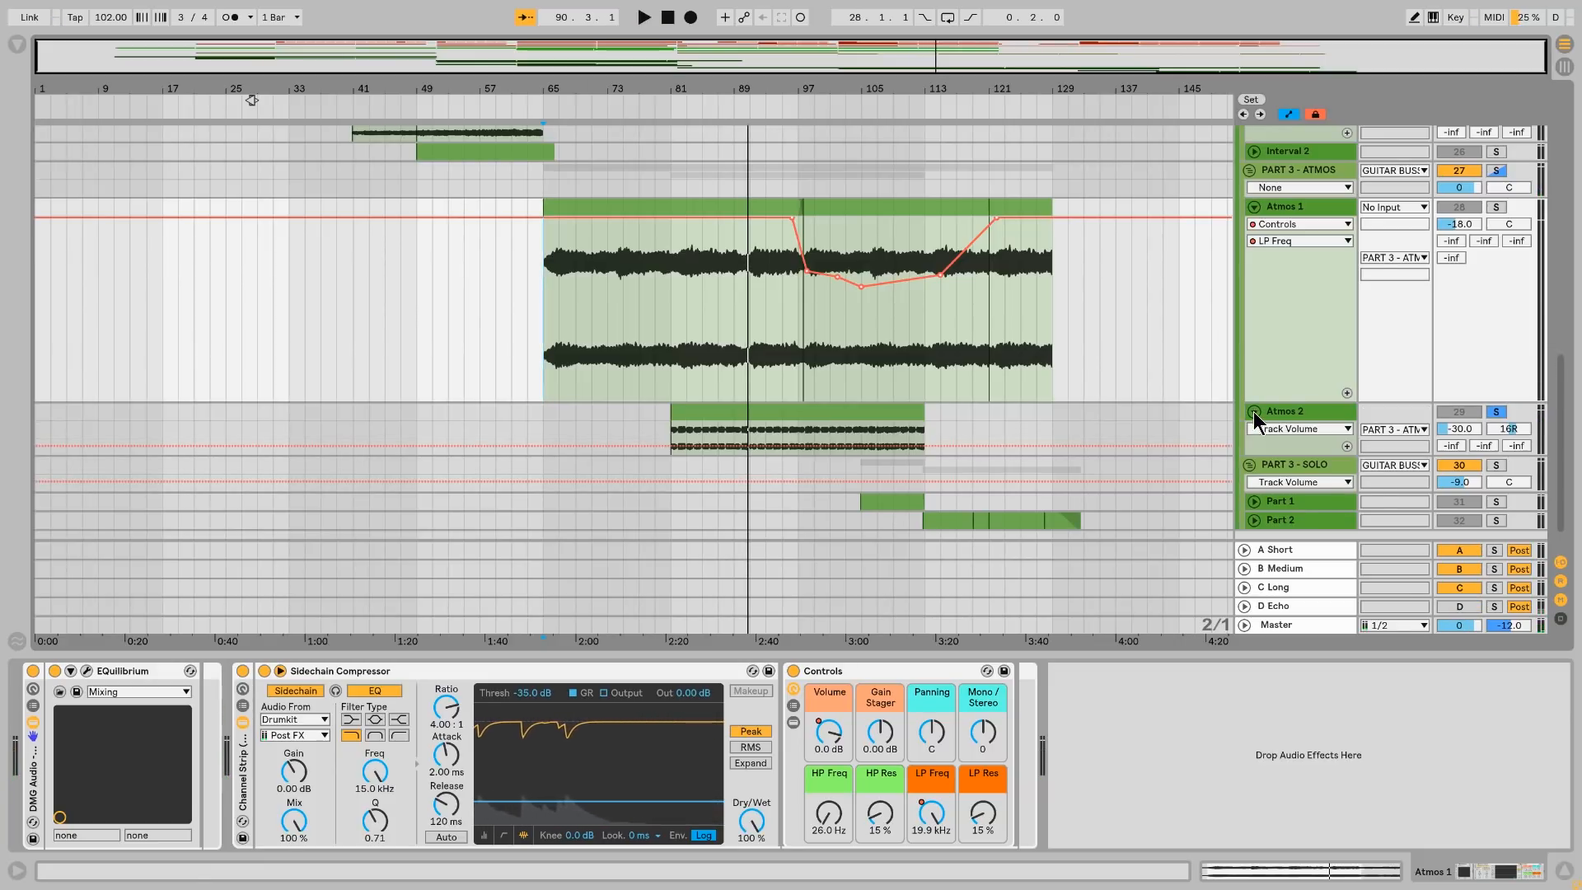
{"action": "left_click", "coordinate": [674, 427]}
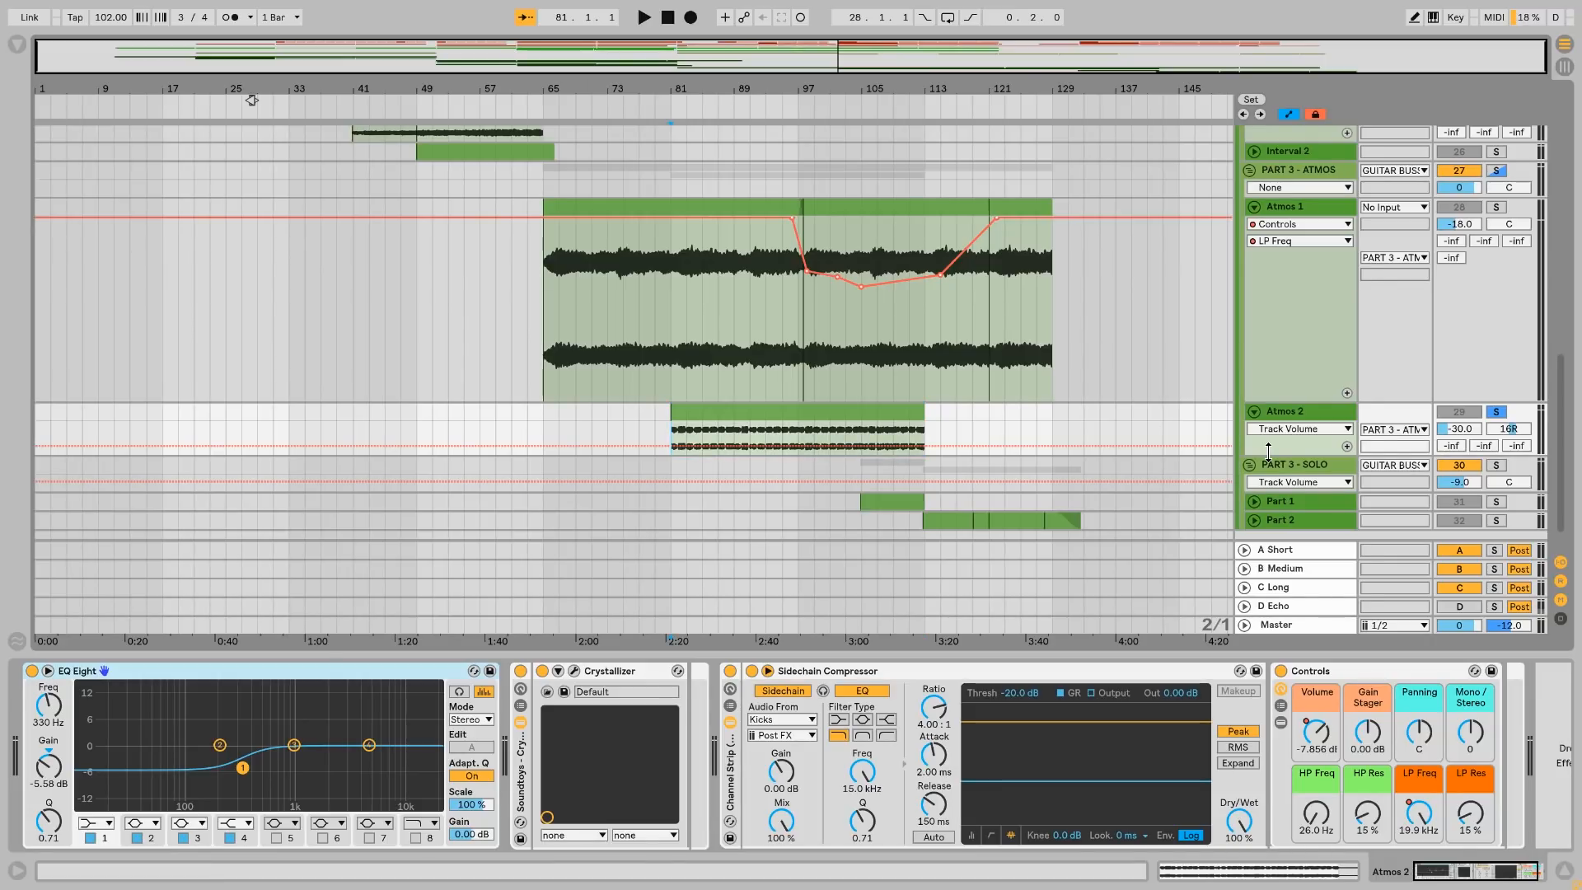
{"action": "left_click_drag", "start_coordinate": [1268, 452], "coordinate": [1269, 537]}
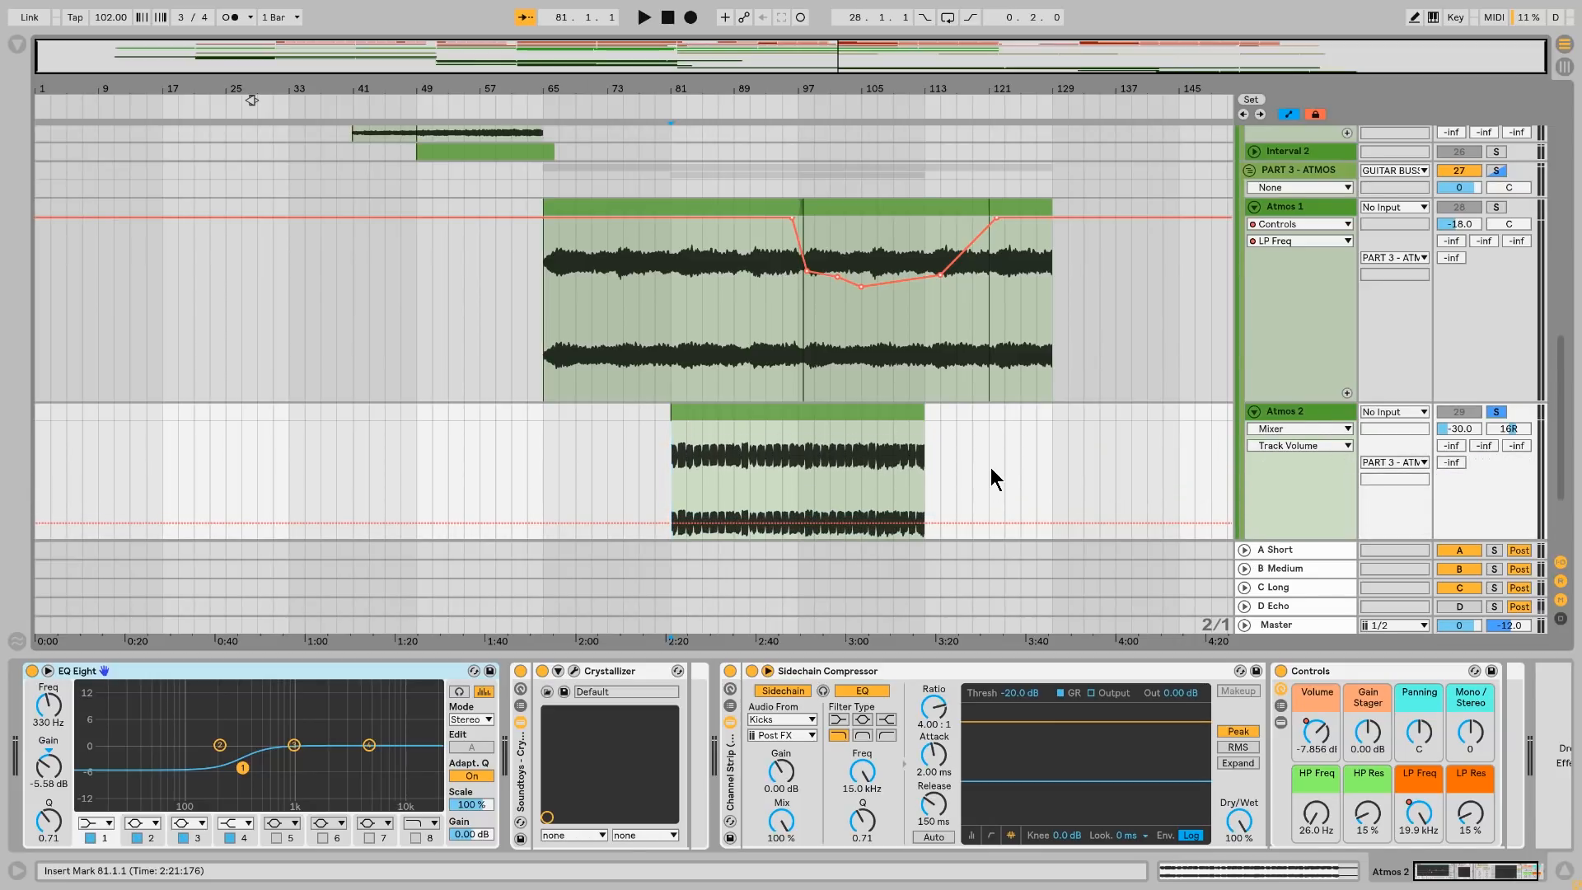
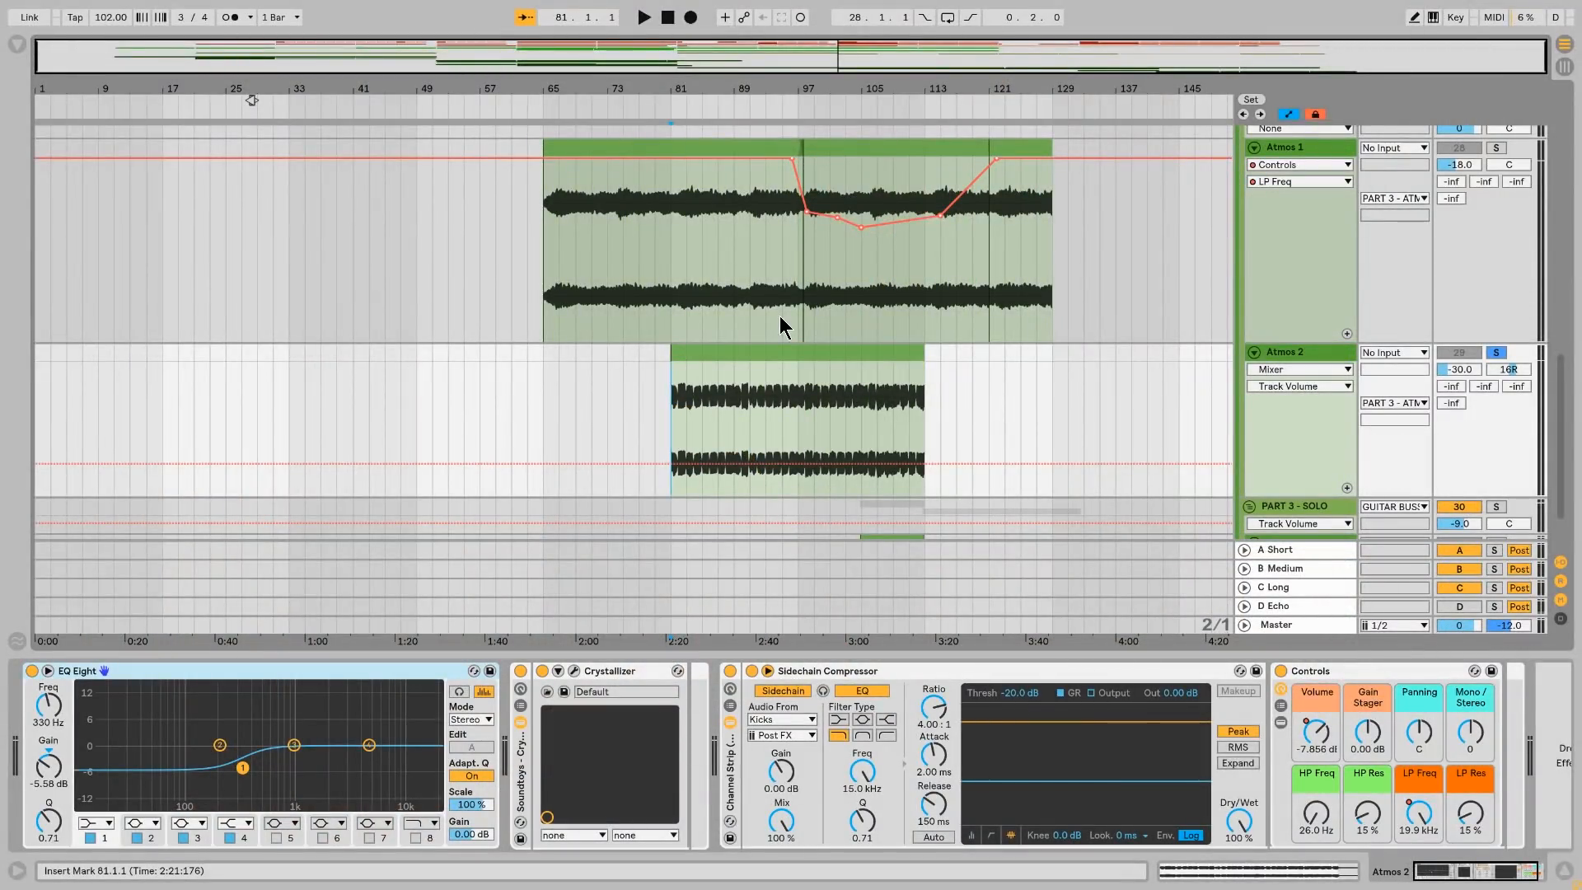
Step: Bypass the Channel Strip, Crystallizer and EQ Eight on the Atmos 2 track
{"action": "left_click", "coordinate": [756, 347]}
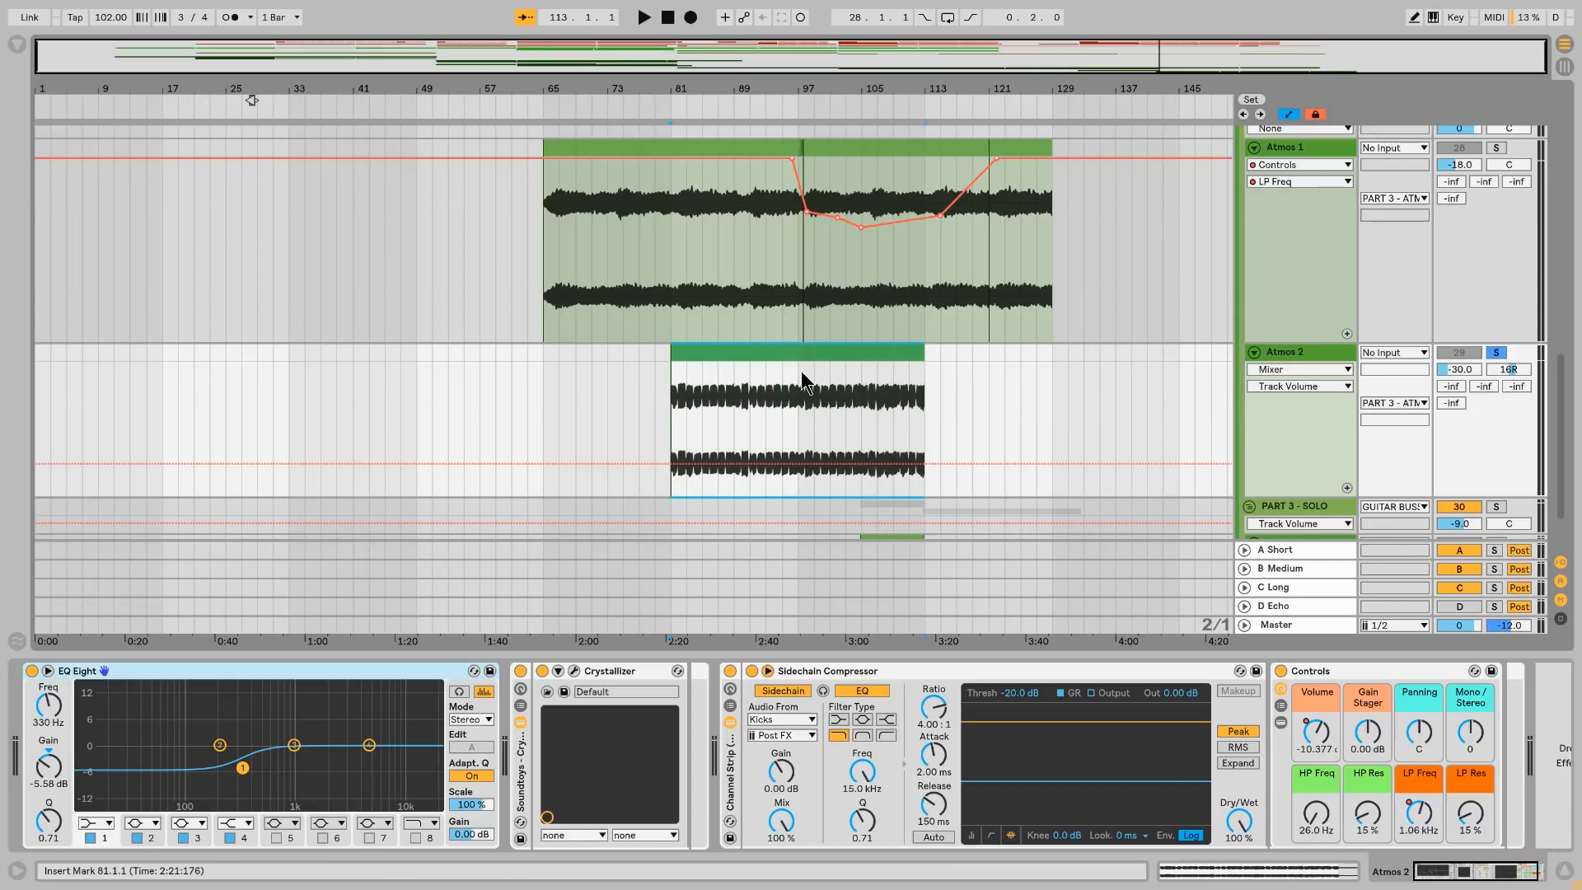
{"action": "left_click", "coordinate": [730, 671]}
{"action": "left_click", "coordinate": [521, 671]}
{"action": "left_click", "coordinate": [30, 671]}
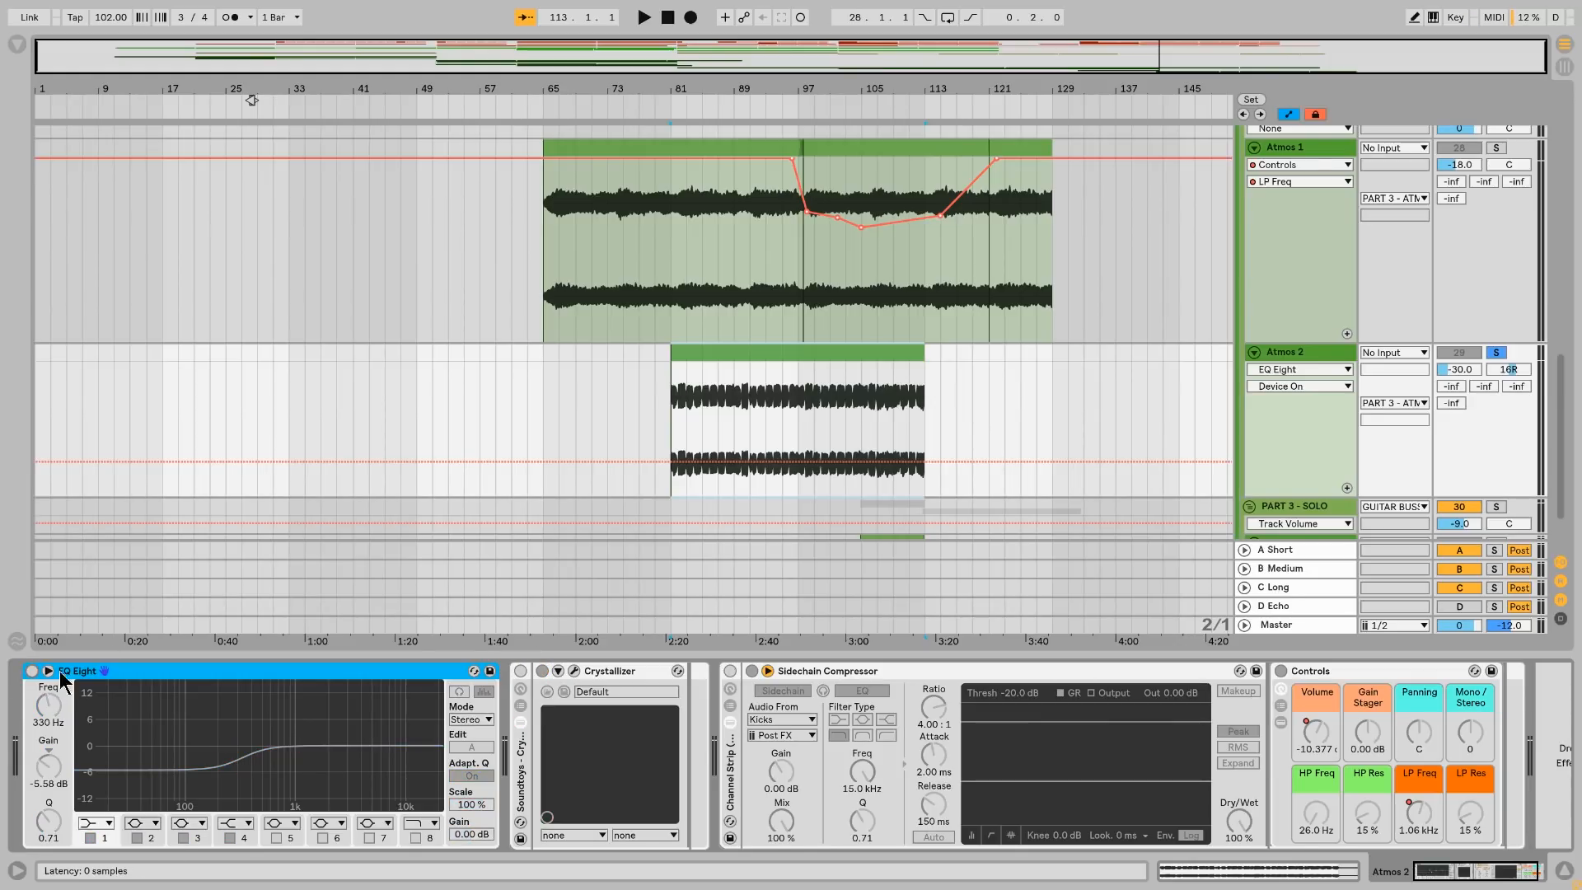
Step: Play the Atmos 2 clip from bar 81 and transpose it to -12 st
{"action": "left_click", "coordinate": [781, 352]}
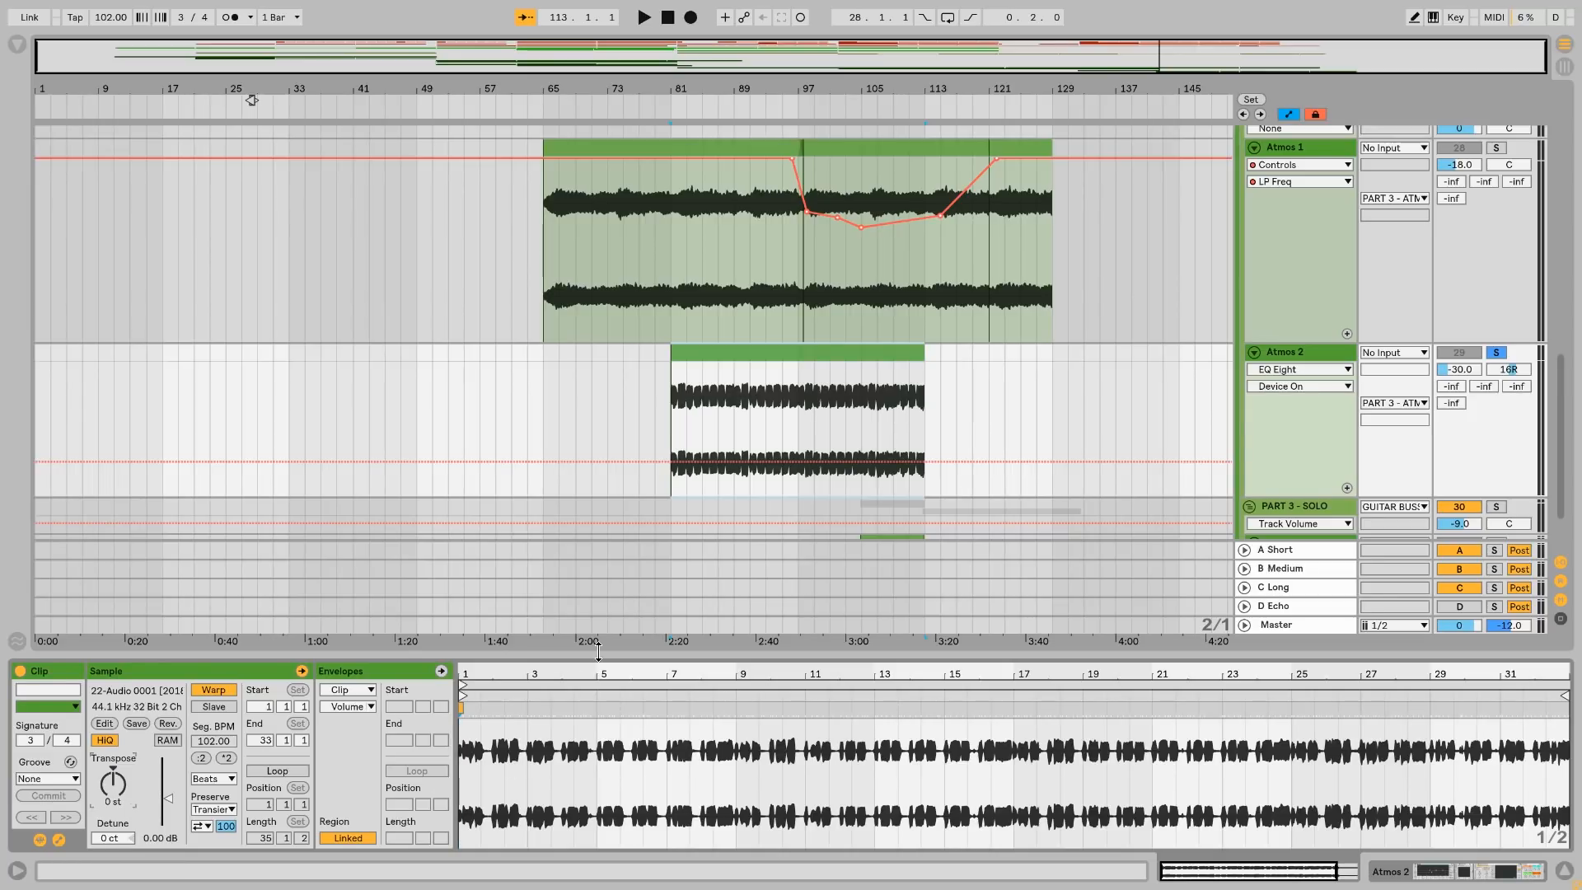
{"action": "key", "text": "space"}
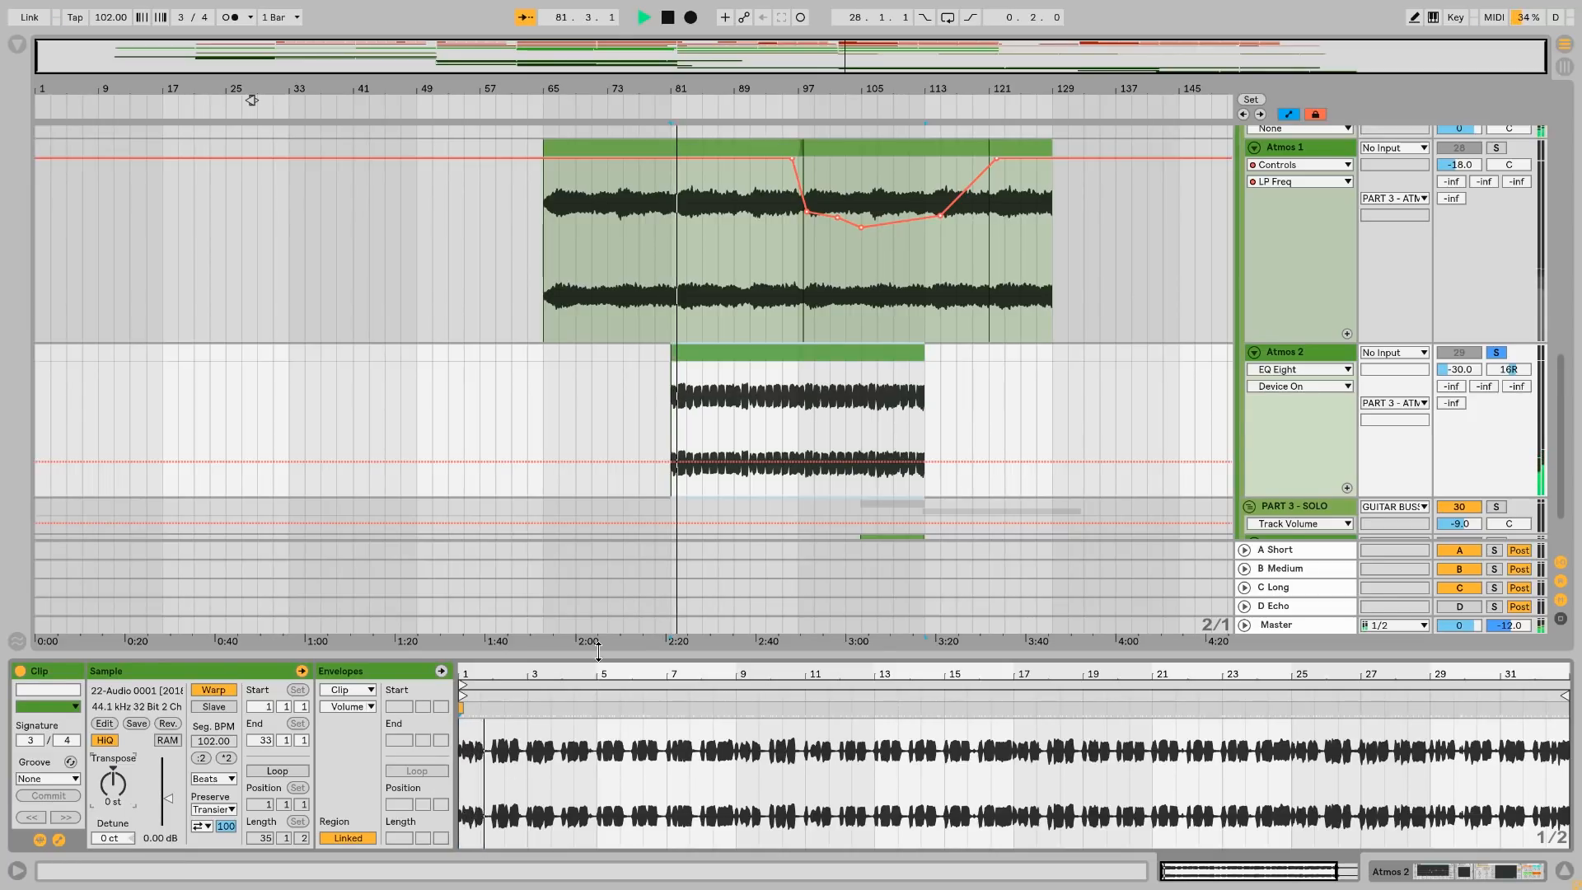
{"action": "type", "text": "-12"}
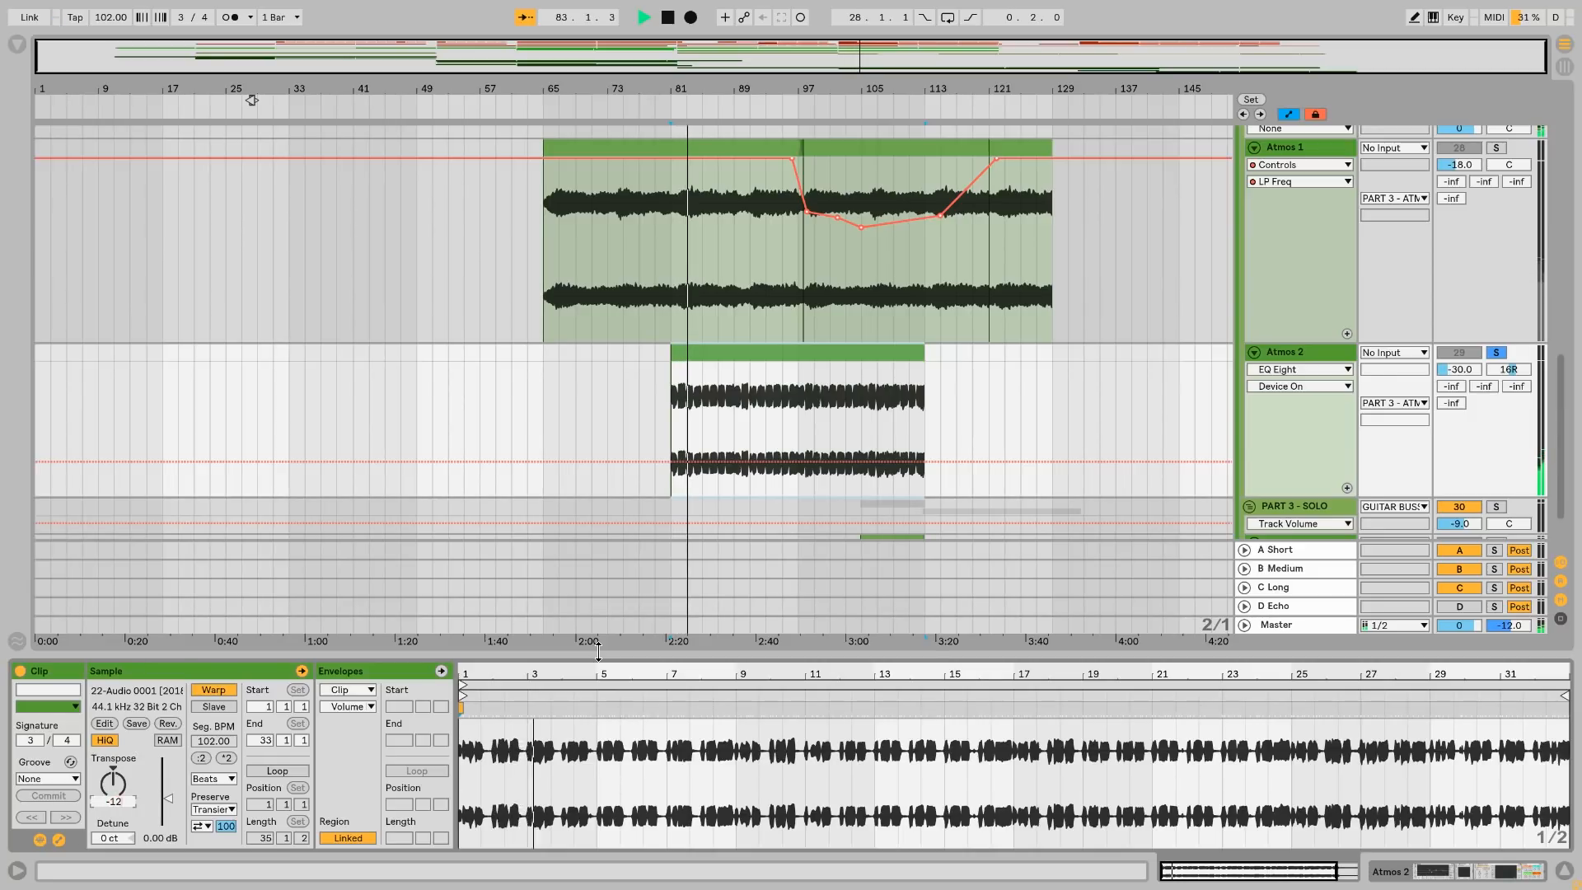
{"action": "key", "text": "Return"}
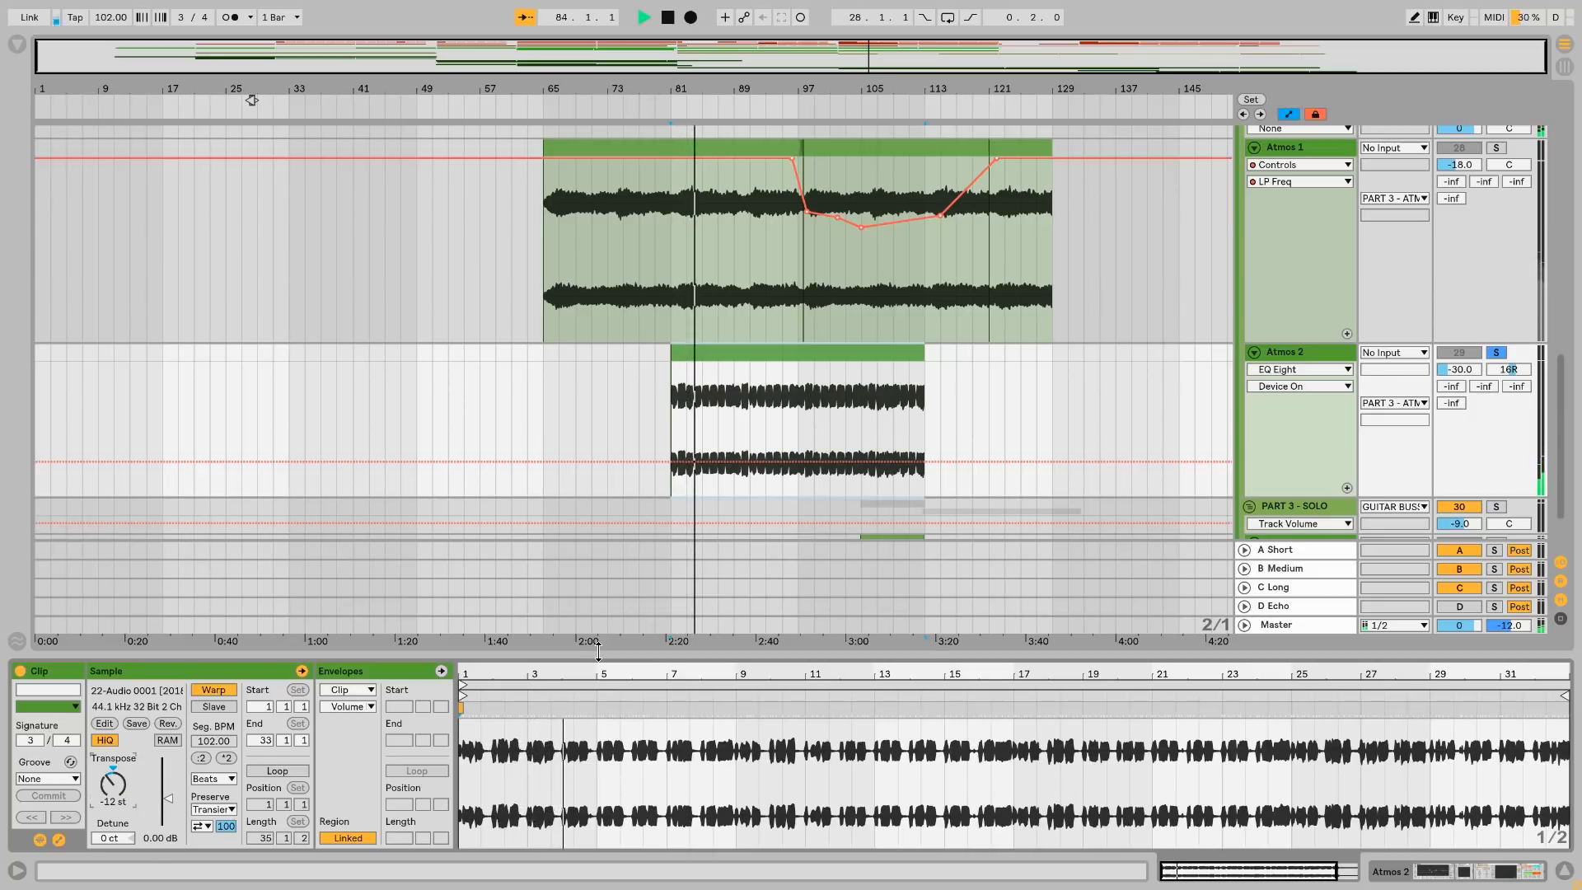
Step: Return to the Atmos 2 device chain and re-enable EQ Eight and Crystallizer during playback
{"action": "left_click", "coordinate": [1301, 351]}
{"action": "left_click", "coordinate": [1424, 870]}
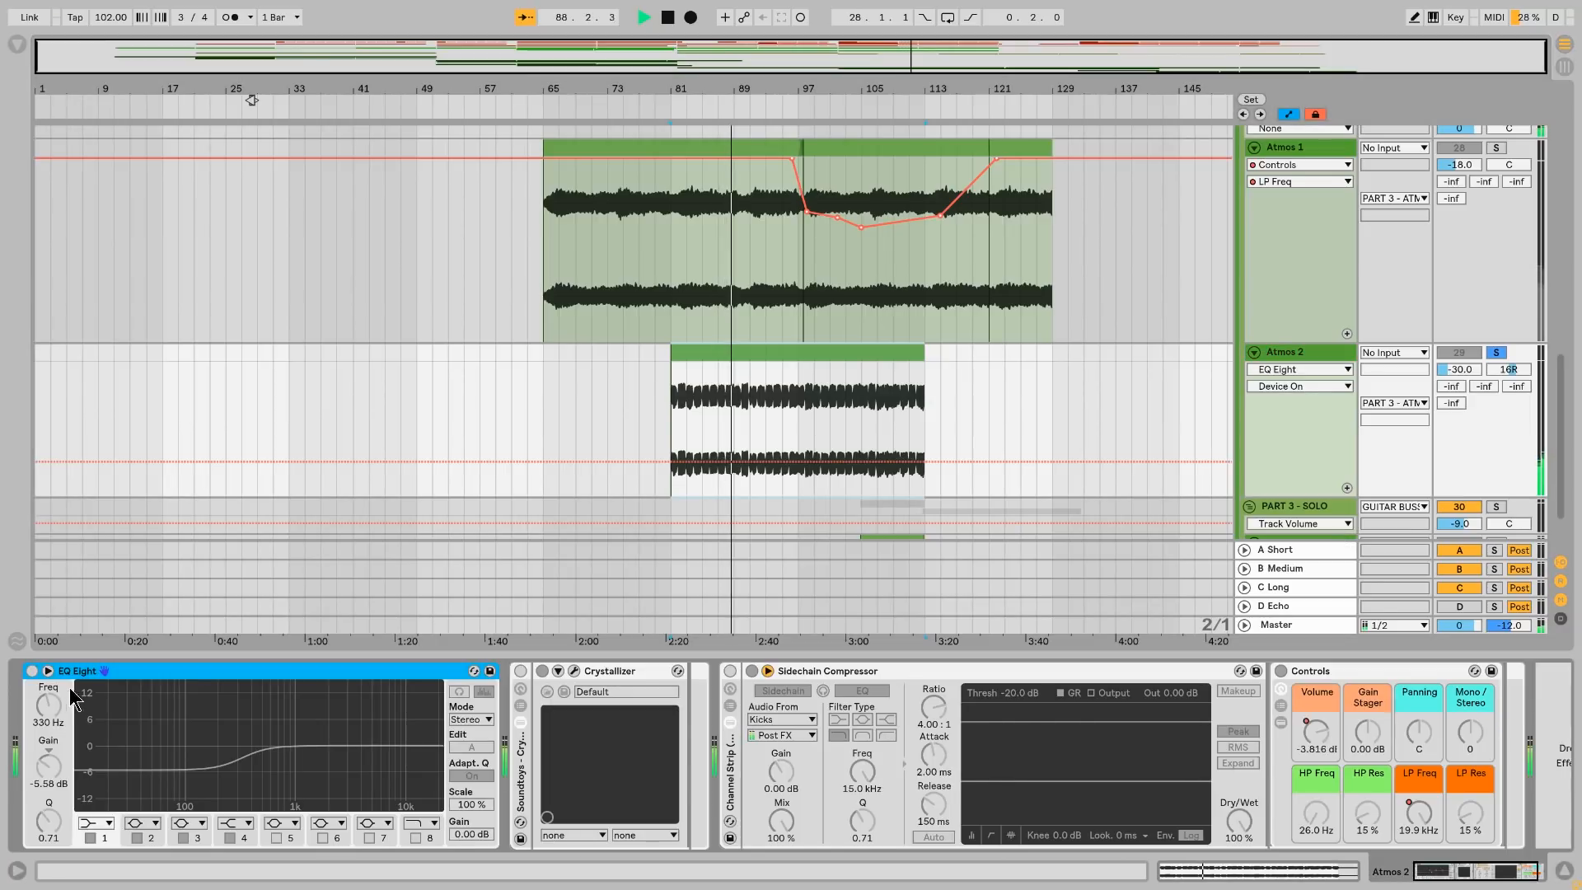
{"action": "left_click", "coordinate": [31, 672]}
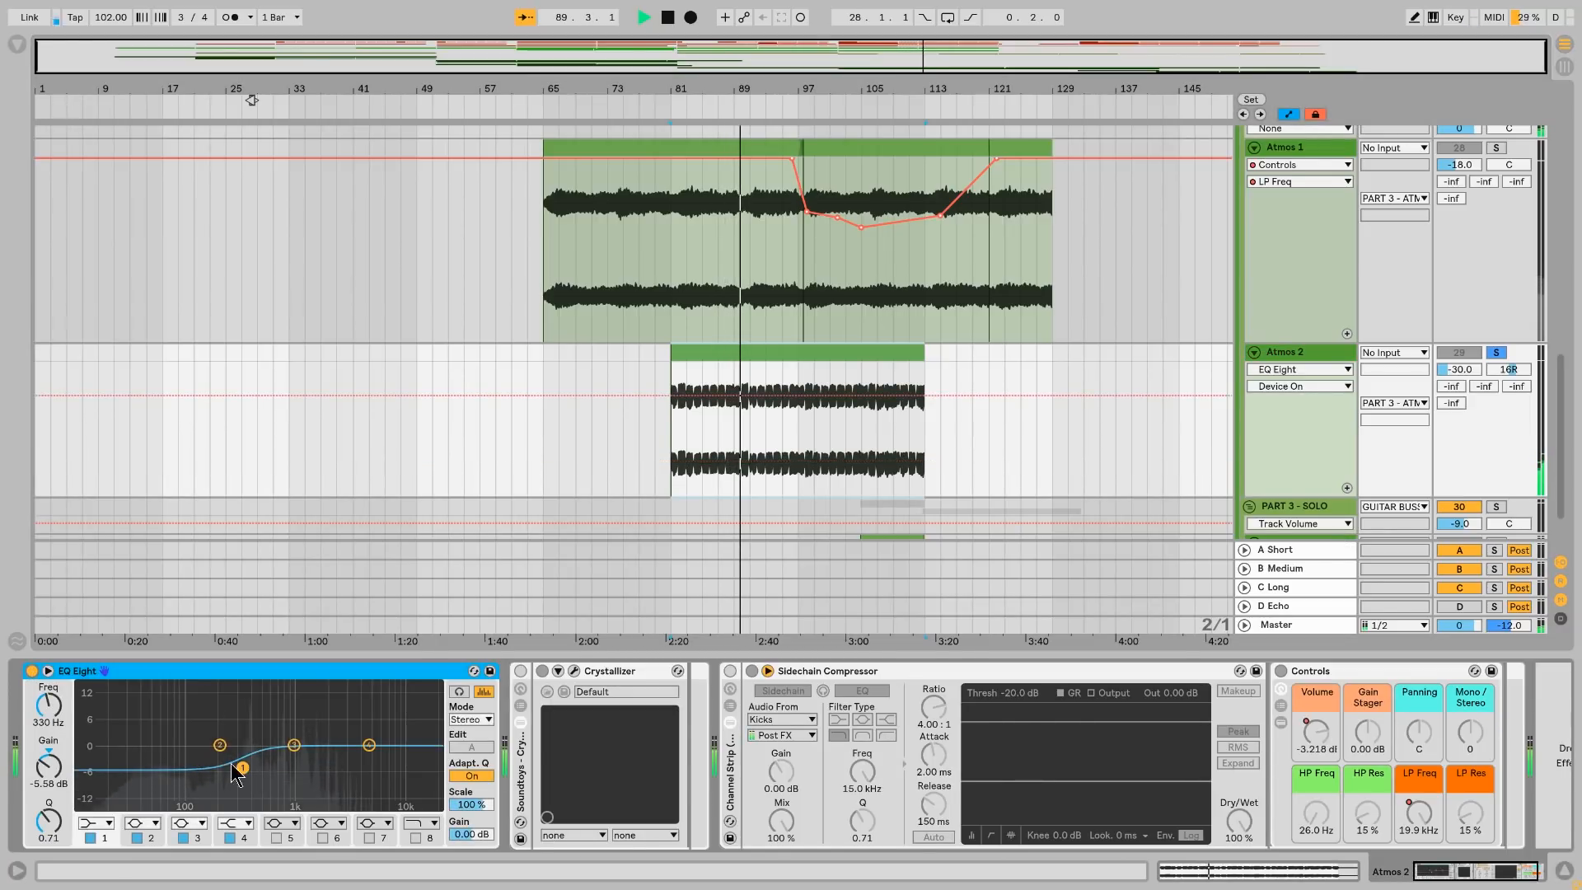
{"action": "left_click", "coordinate": [520, 672]}
{"action": "left_click", "coordinate": [520, 672]}
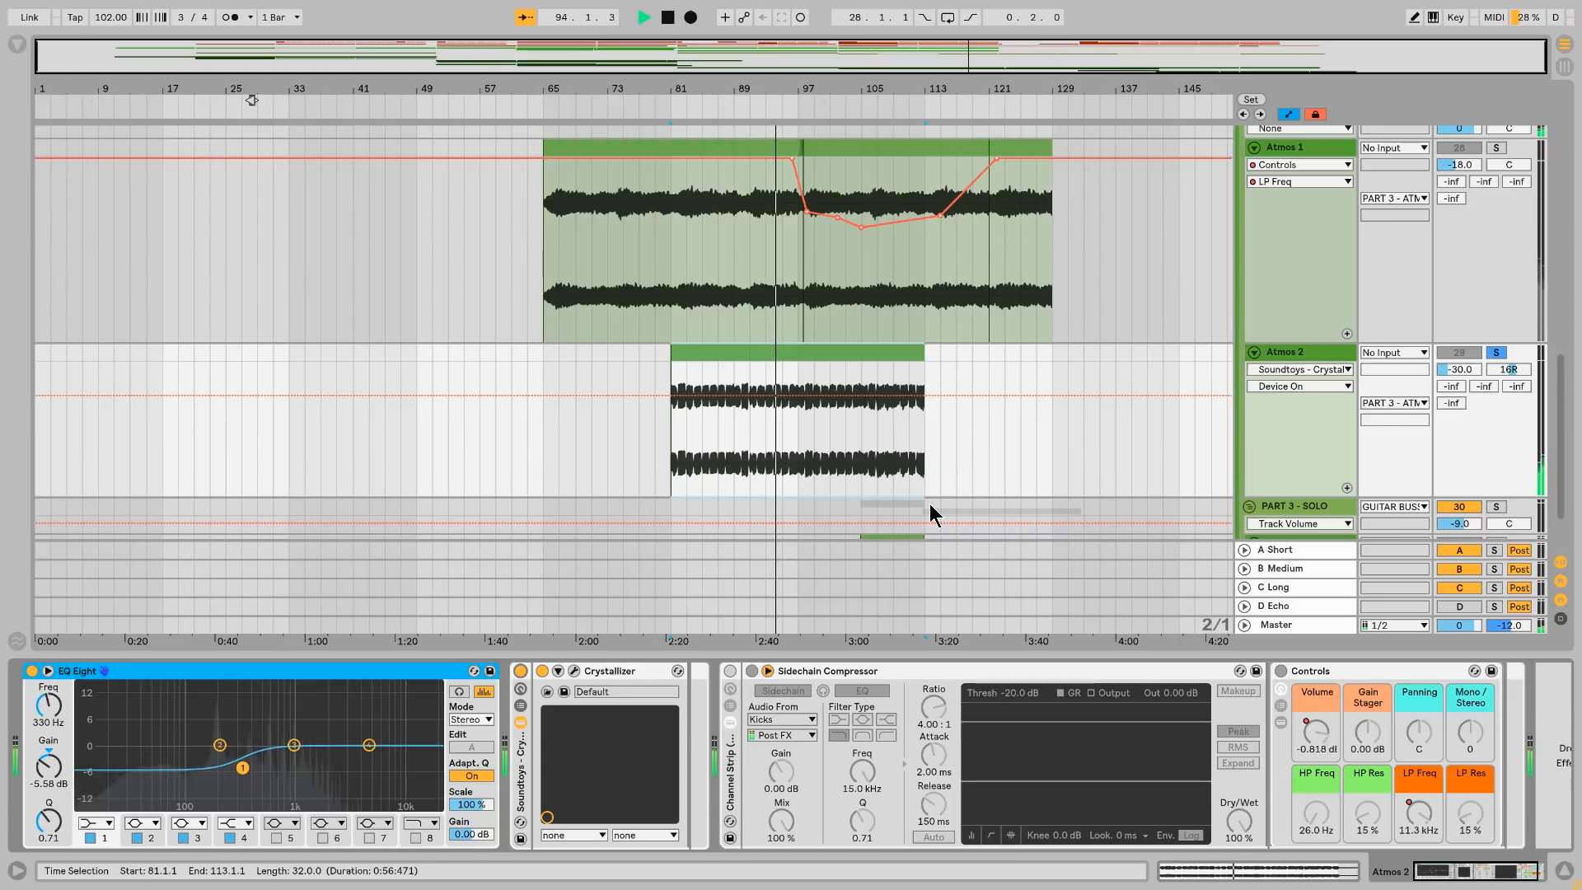
Step: Solo Atmos 1 together with Atmos 2, and clear the solos to hear both tracks in the full mix
{"action": "left_click", "coordinate": [1494, 148]}
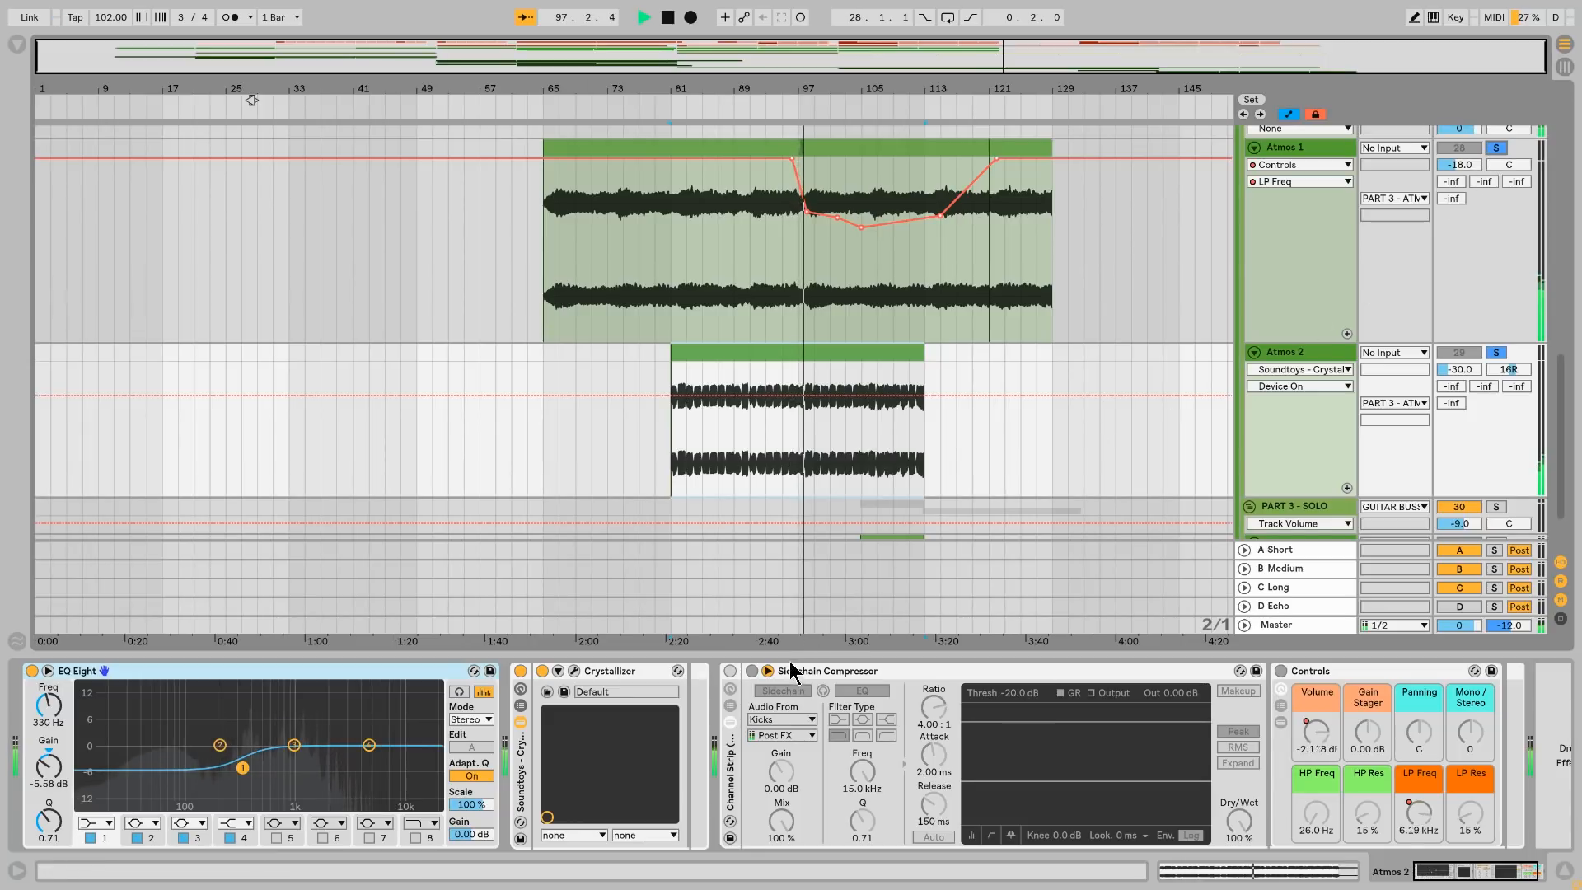
{"action": "left_click", "coordinate": [1494, 149]}
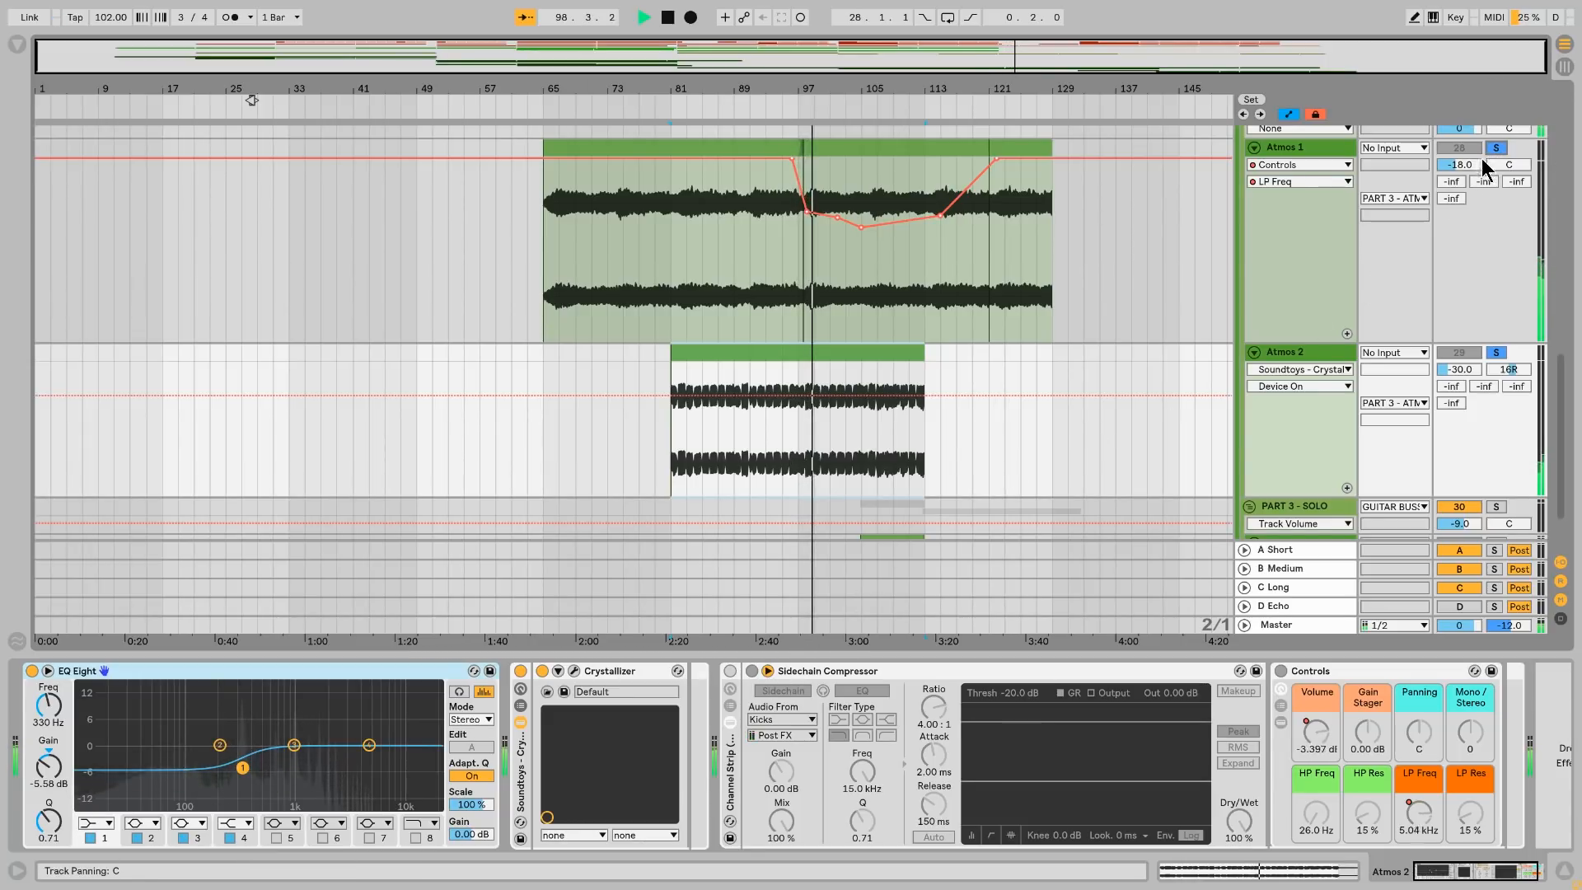
{"action": "scroll", "coordinate": [842, 344], "scroll_direction": "up", "scroll_amount": 15}
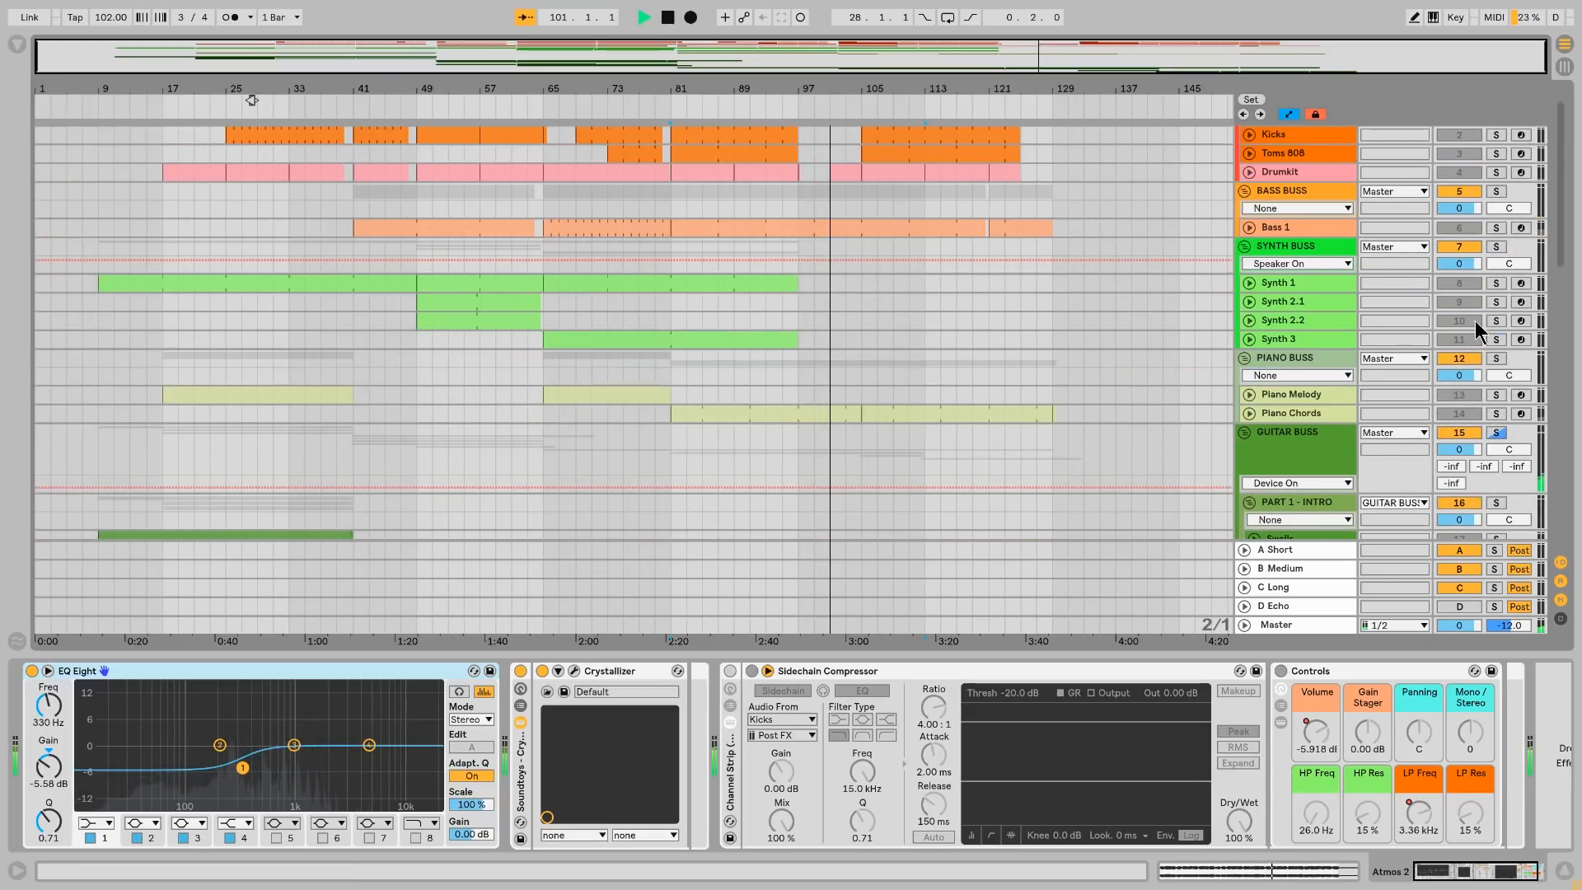
{"action": "left_click", "coordinate": [1497, 430]}
{"action": "scroll", "coordinate": [1055, 456], "scroll_direction": "down", "scroll_amount": 10}
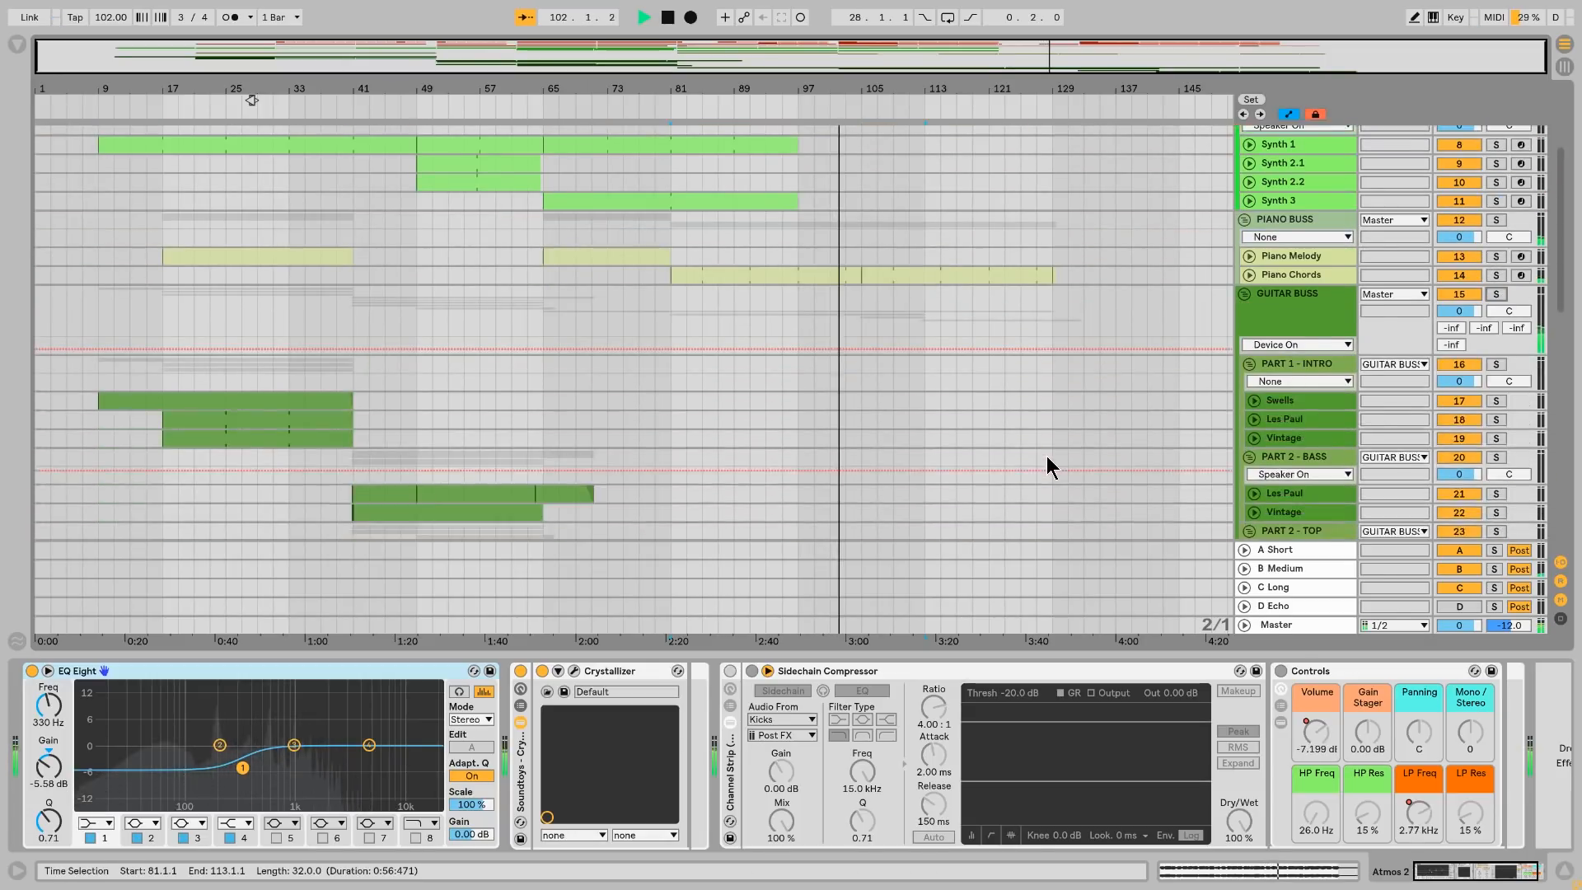
{"action": "scroll", "coordinate": [1035, 458], "scroll_direction": "down", "scroll_amount": 5}
{"action": "scroll", "coordinate": [730, 556], "scroll_direction": "down", "scroll_amount": 5}
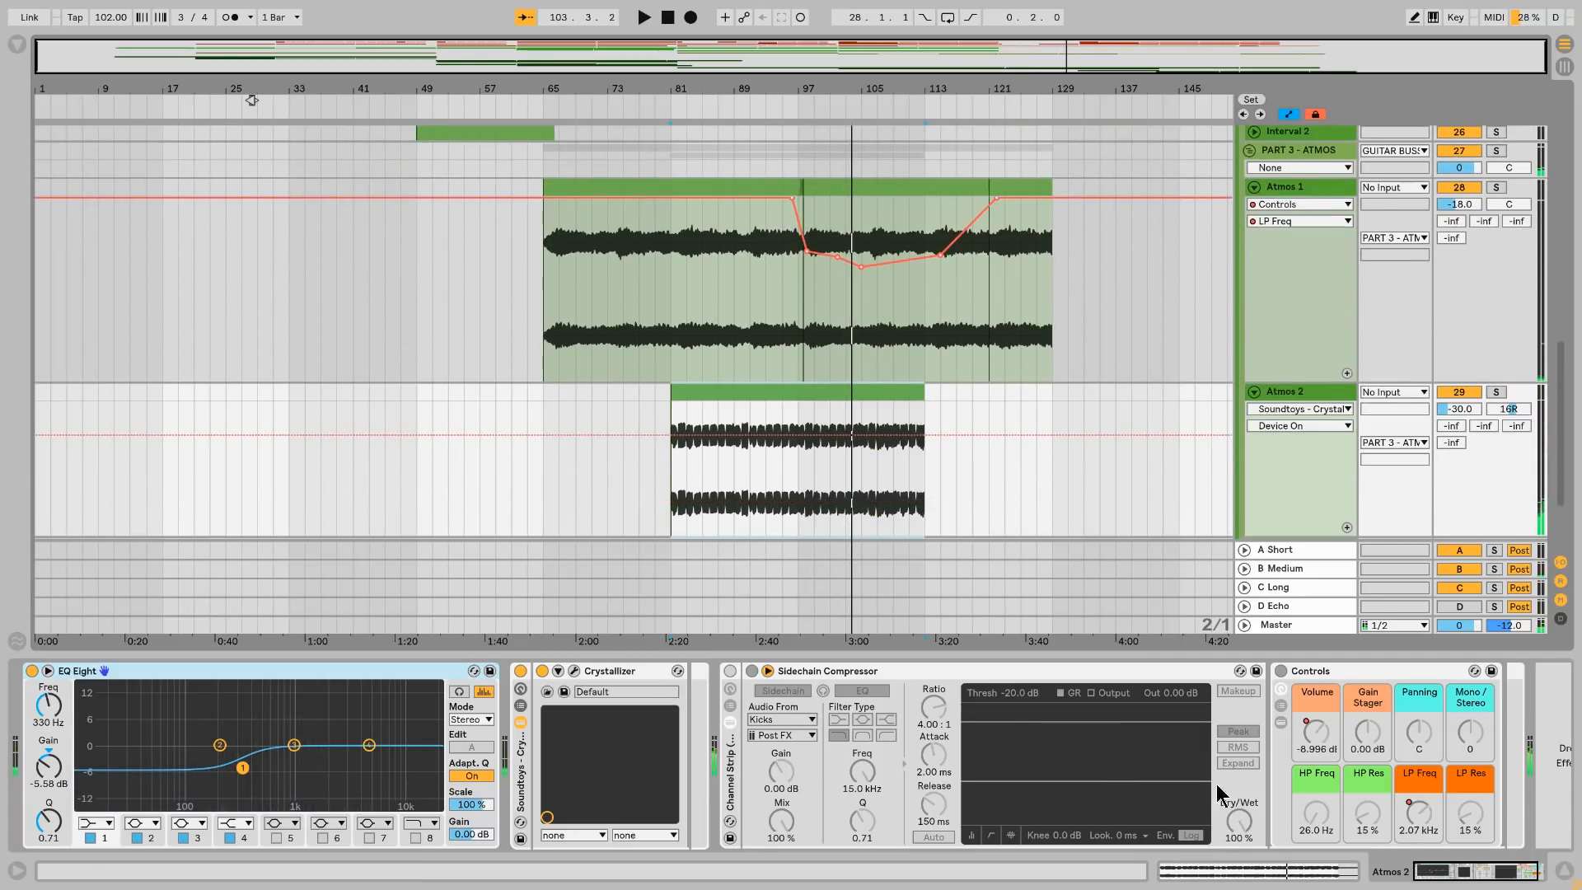
Step: Re-enable the Channel Strip on Atmos 2 and play the full mix from bar 97
{"action": "left_click", "coordinate": [729, 671]}
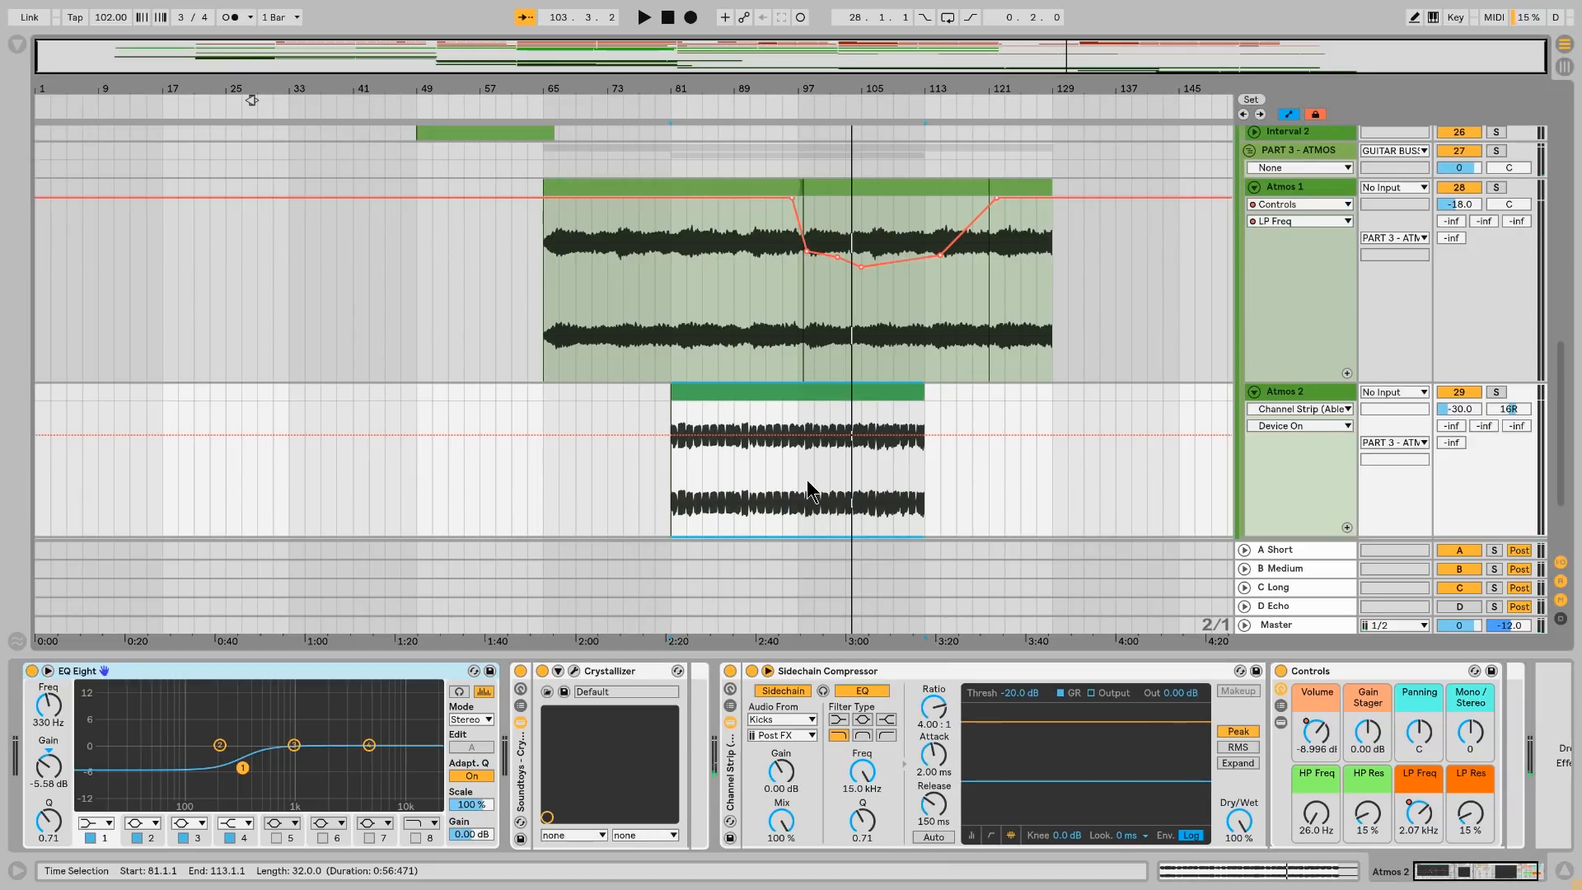
{"action": "left_click", "coordinate": [795, 493]}
{"action": "key", "text": "space"}
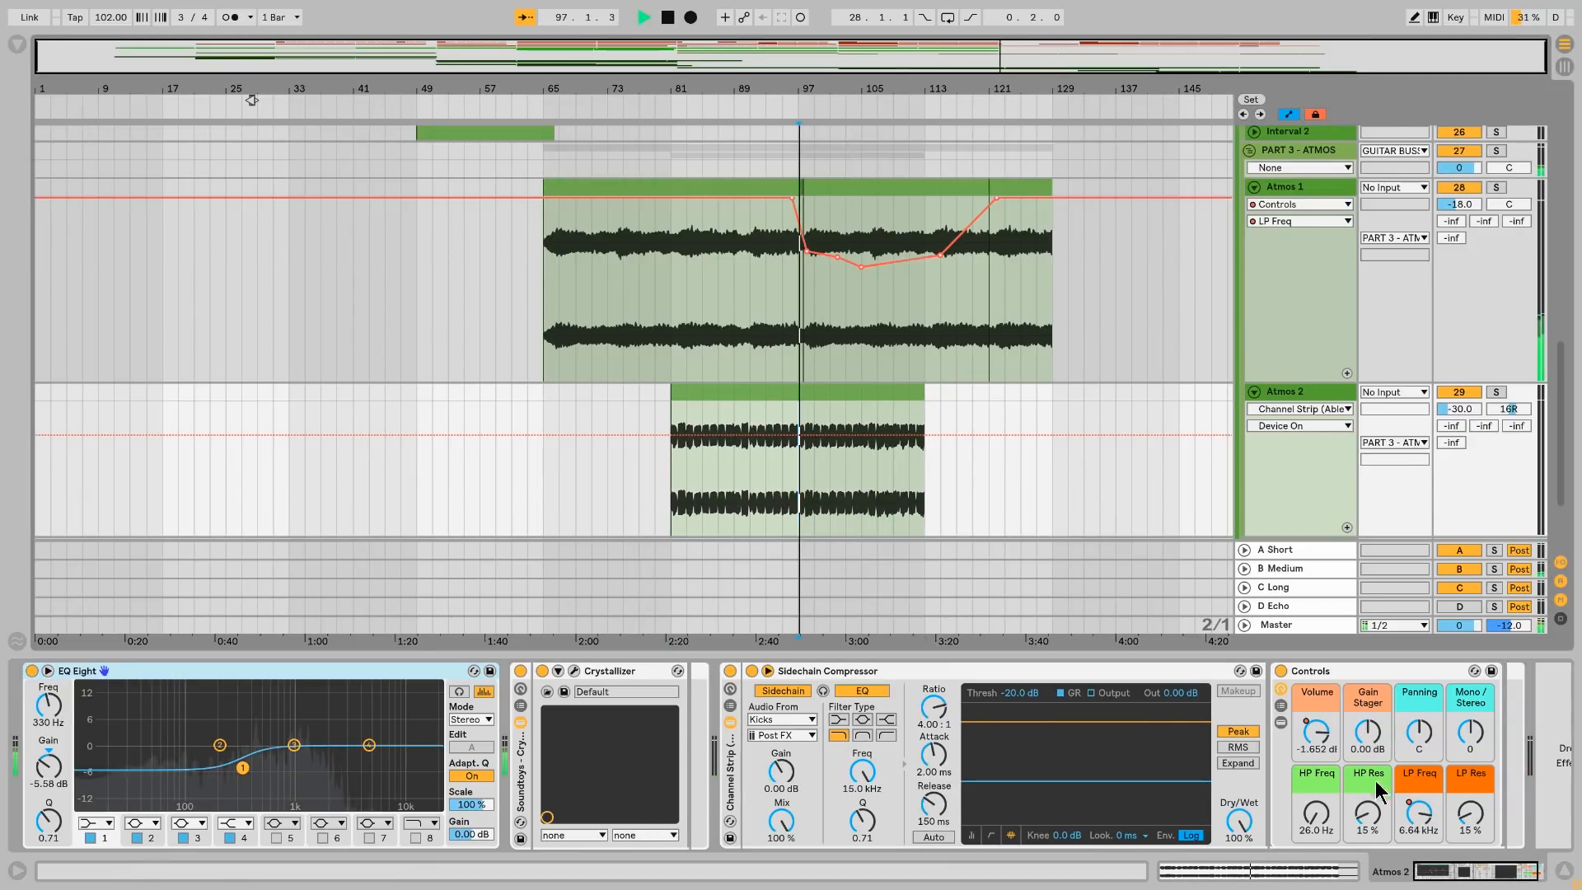
Step: Show the LP Freq automation and the Volume automation of the Controls rack on Atmos 2
{"action": "left_click", "coordinate": [1417, 813]}
{"action": "scroll", "coordinate": [1002, 491], "scroll_direction": "down", "scroll_amount": 1}
{"action": "left_click", "coordinate": [763, 17]}
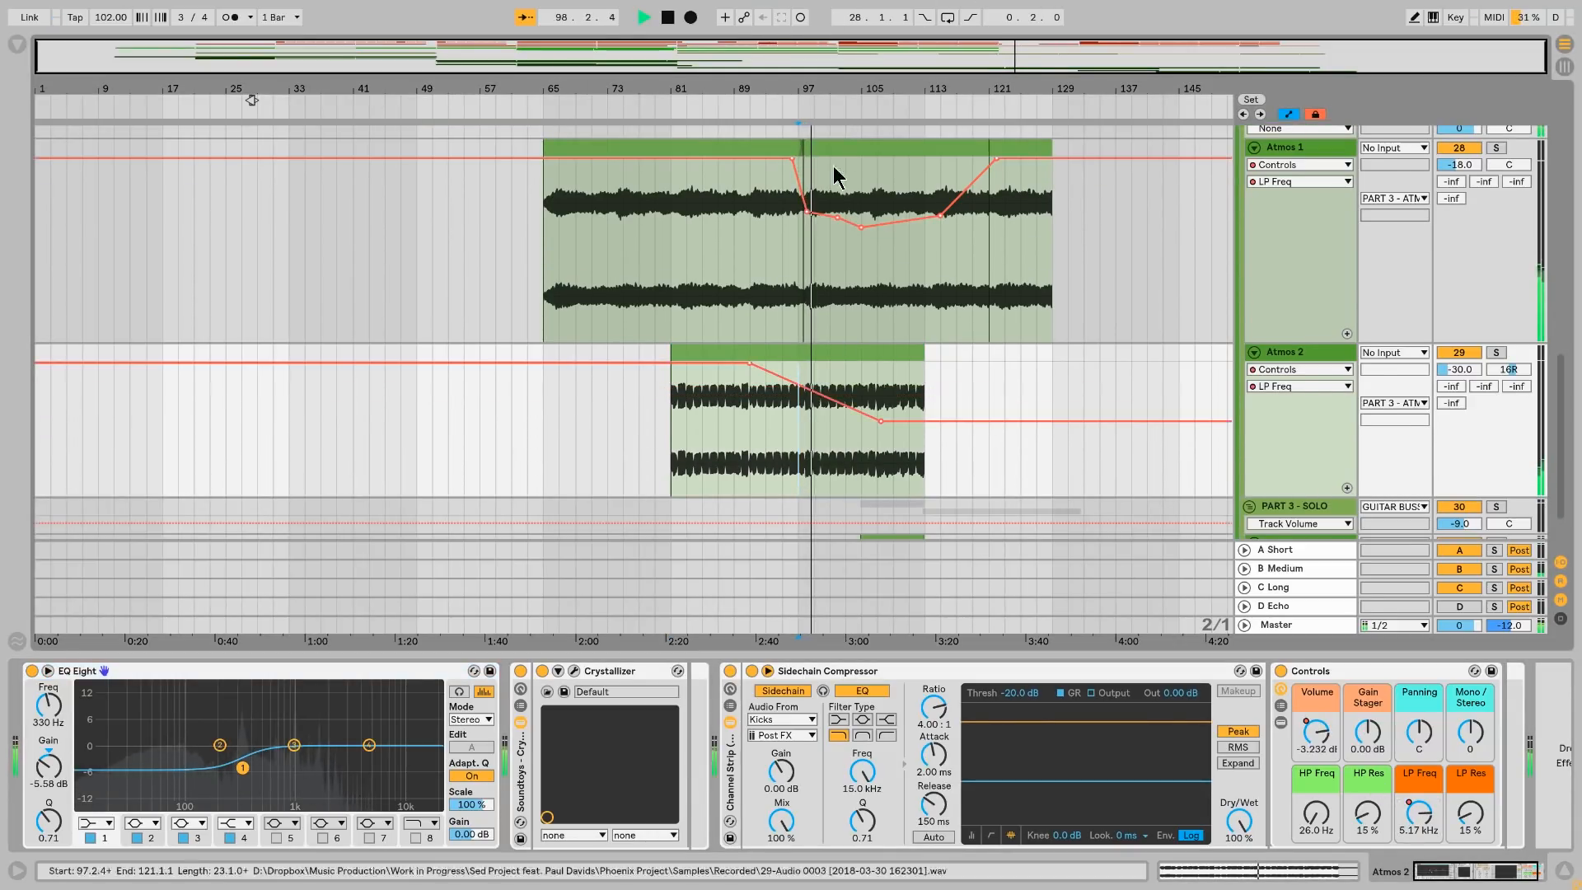
{"action": "left_click", "coordinate": [1314, 746]}
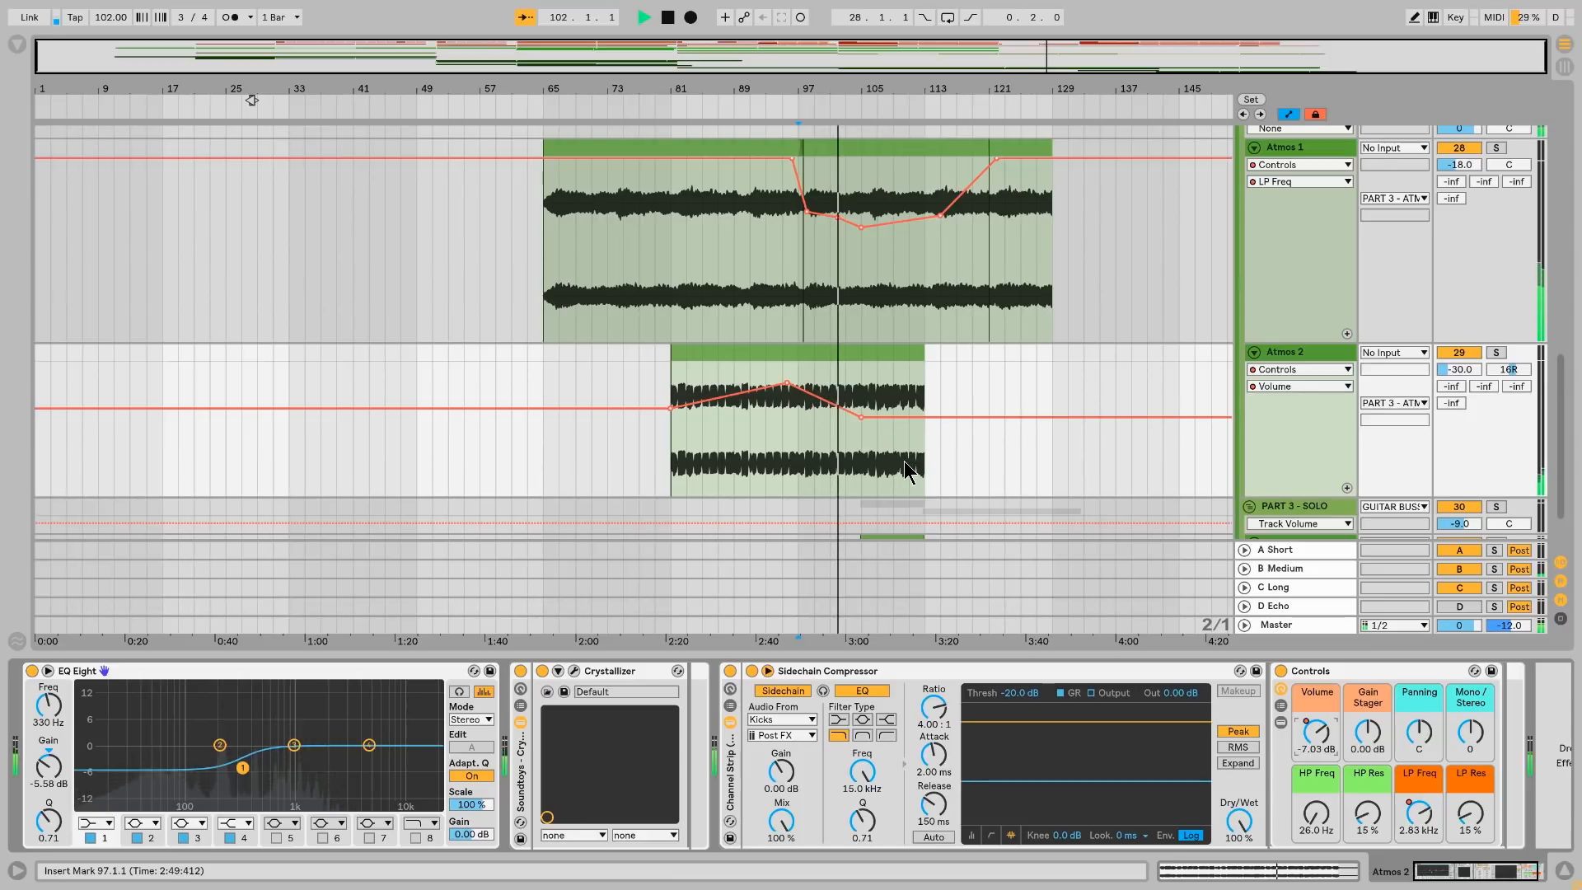
Step: Solo the PART 3 - SOLO group and play it from the start of the Part 1 clip
{"action": "scroll", "coordinate": [903, 461], "scroll_direction": "down", "scroll_amount": 3}
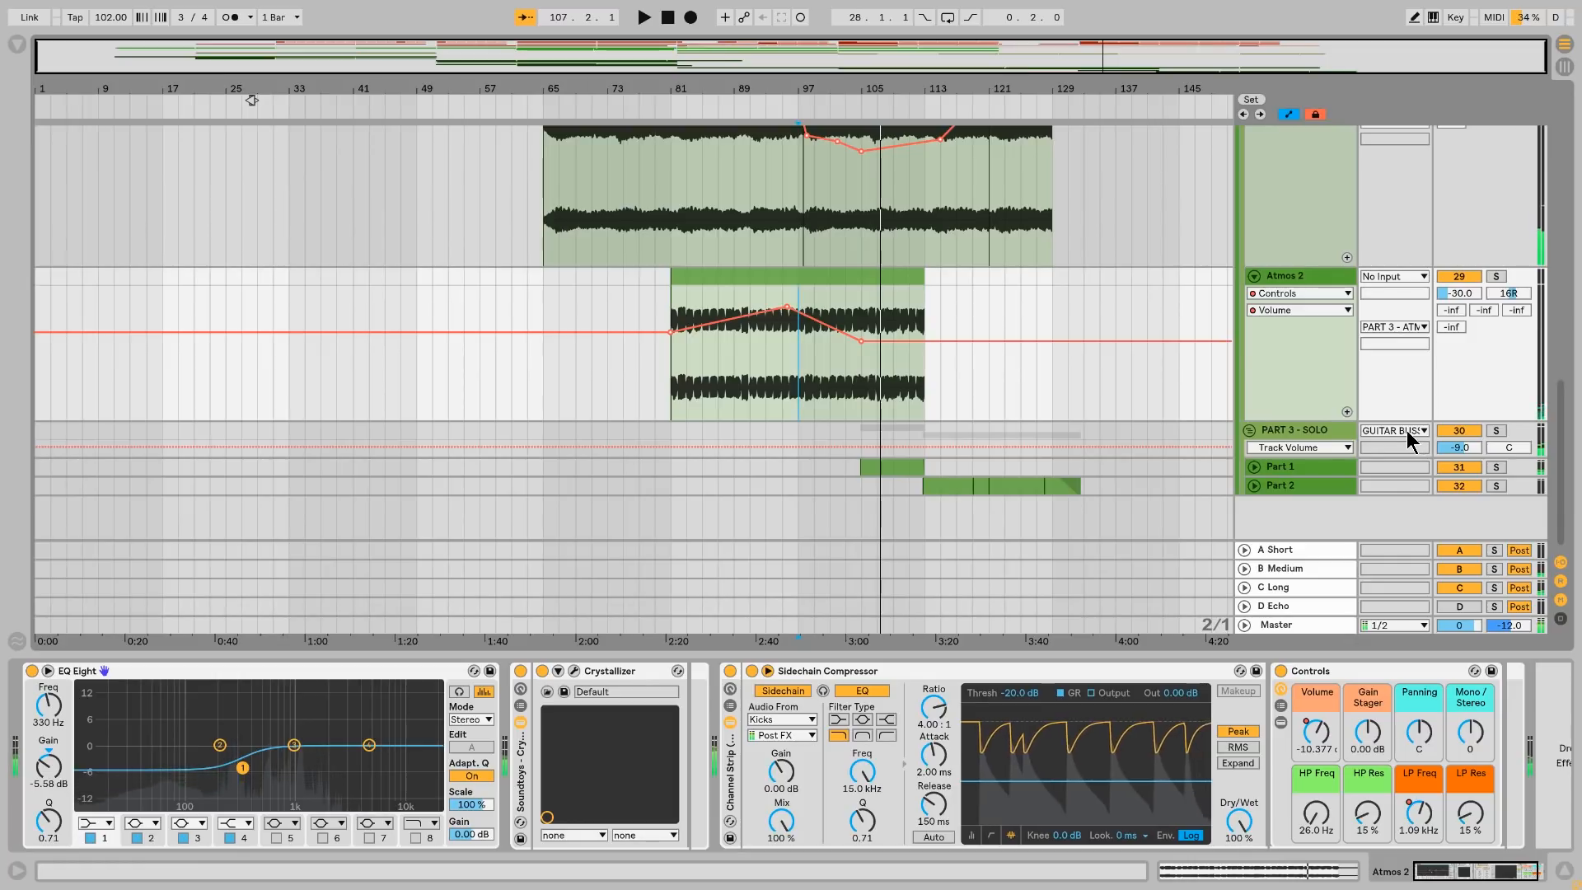
{"action": "left_click", "coordinate": [1499, 430]}
{"action": "left_click", "coordinate": [898, 467]}
{"action": "key", "text": "space"}
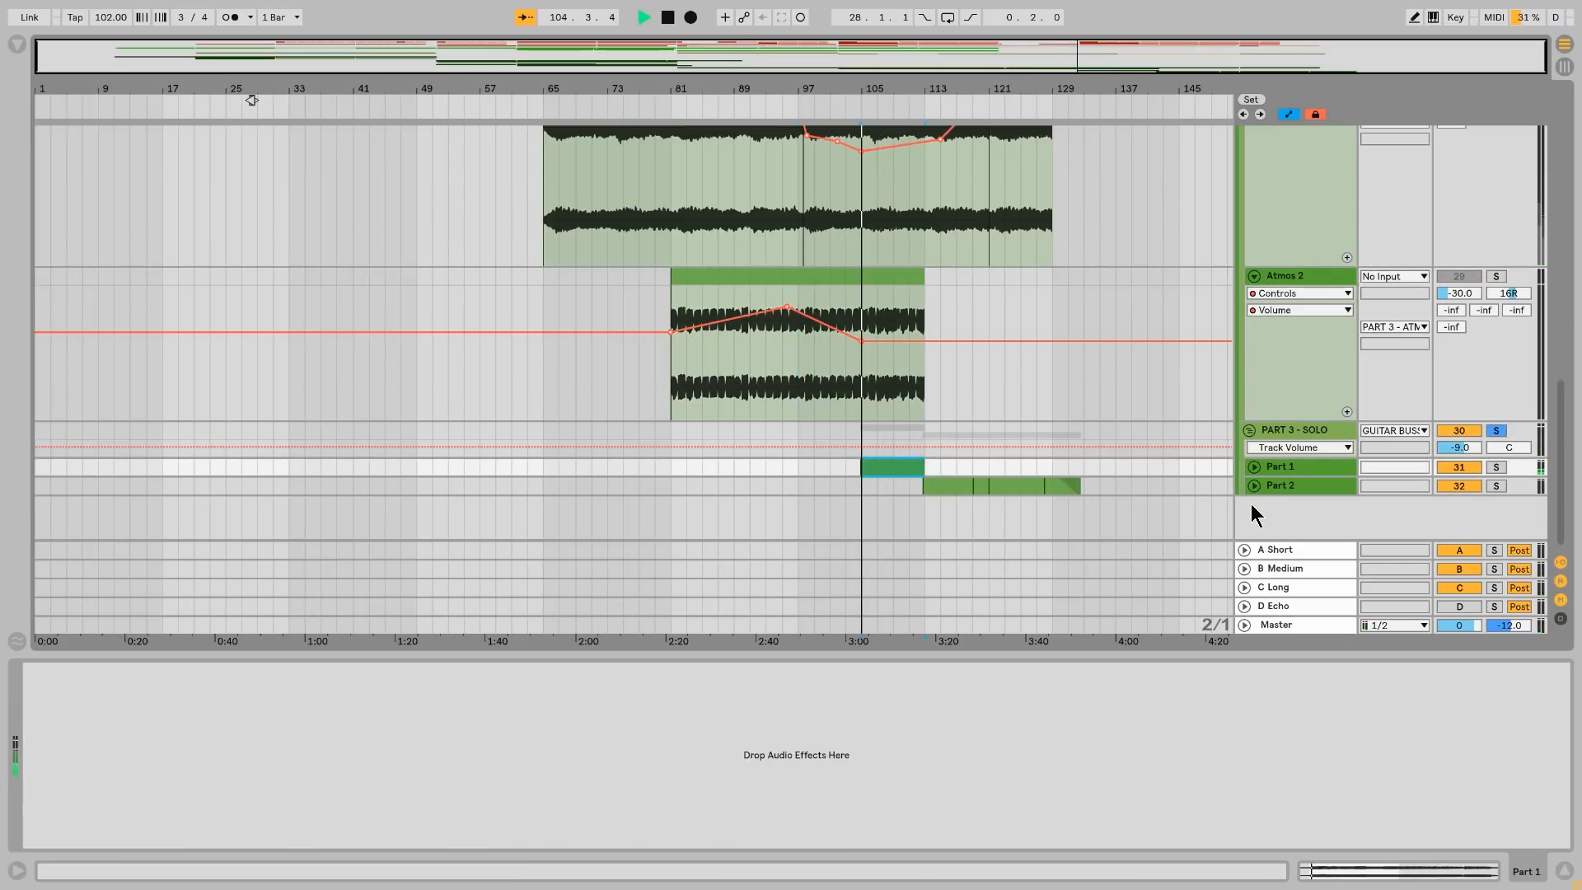
{"action": "left_click_drag", "start_coordinate": [986, 86], "coordinate": [987, 140]}
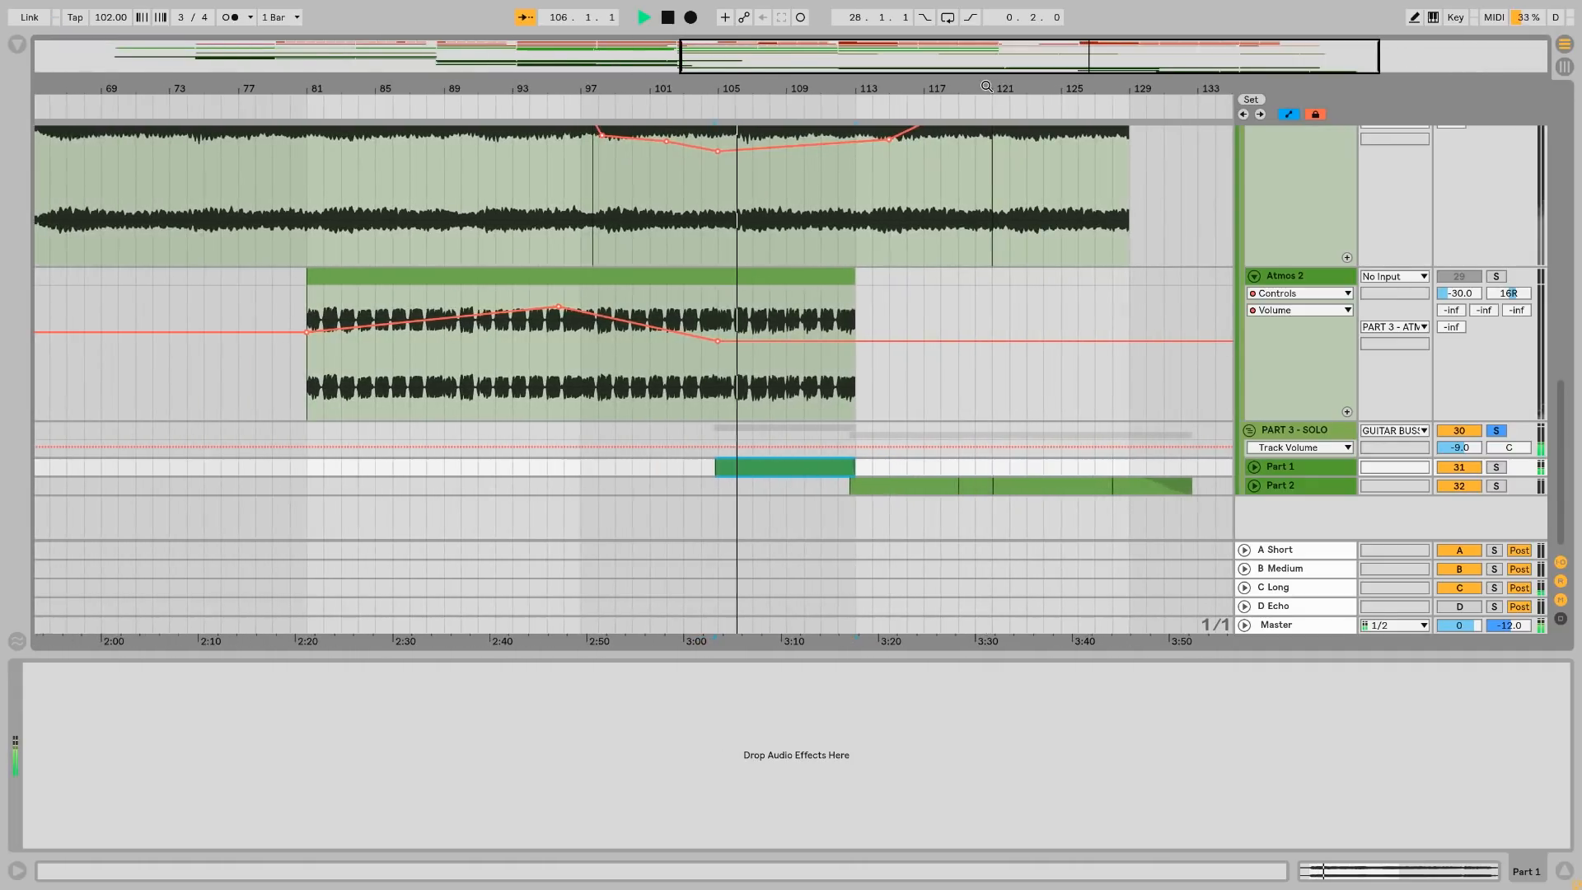
Step: Stop playback, unfold the Part 1 and Part 2 solo tracks, and place the insert marker at bar 105 on Part 1
{"action": "key", "text": "space"}
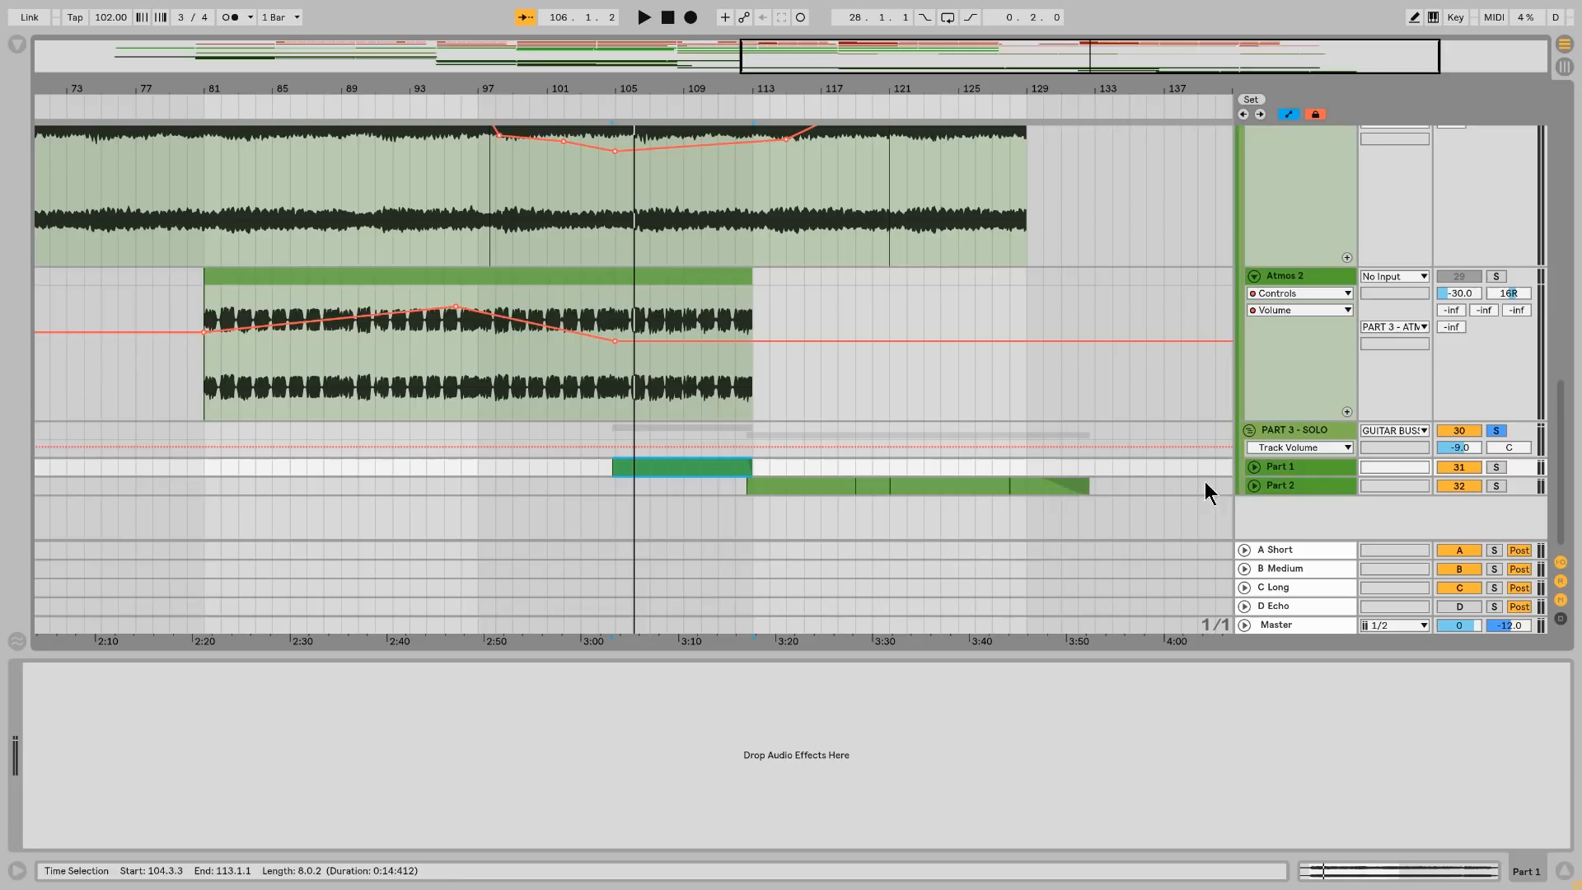
{"action": "left_click", "coordinate": [1254, 467]}
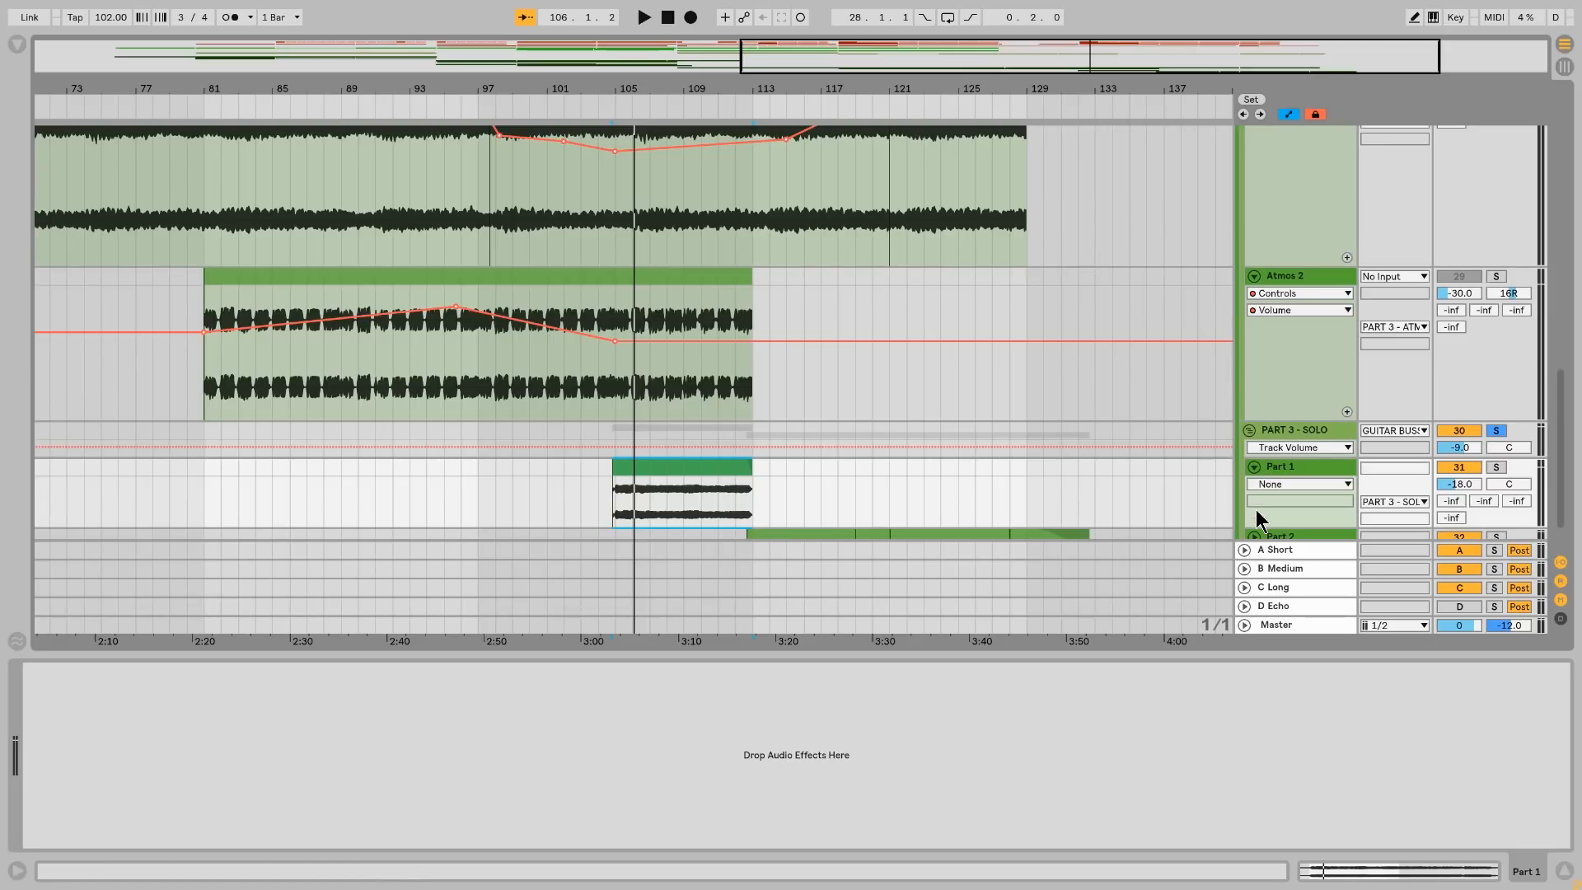
{"action": "left_click", "coordinate": [1253, 487]}
{"action": "mouse_move", "coordinate": [726, 115]}
{"action": "left_mouse_down"}
{"action": "mouse_move", "coordinate": [732, 195]}
{"action": "mouse_move", "coordinate": [715, 197]}
{"action": "mouse_move", "coordinate": [715, 110]}
{"action": "left_mouse_up"}
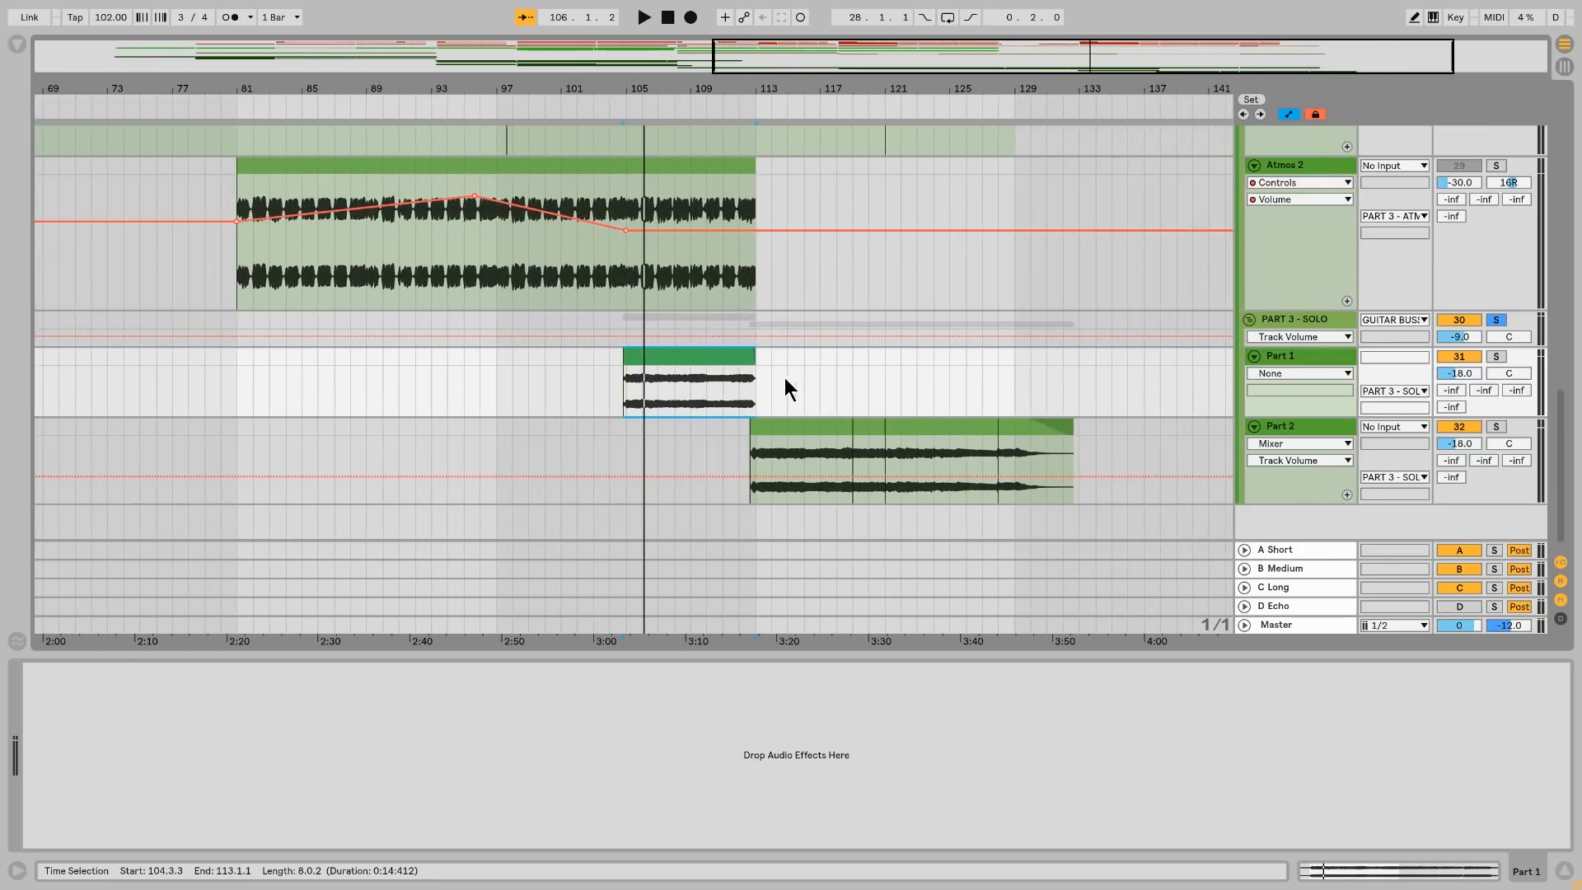
{"action": "left_click", "coordinate": [646, 384]}
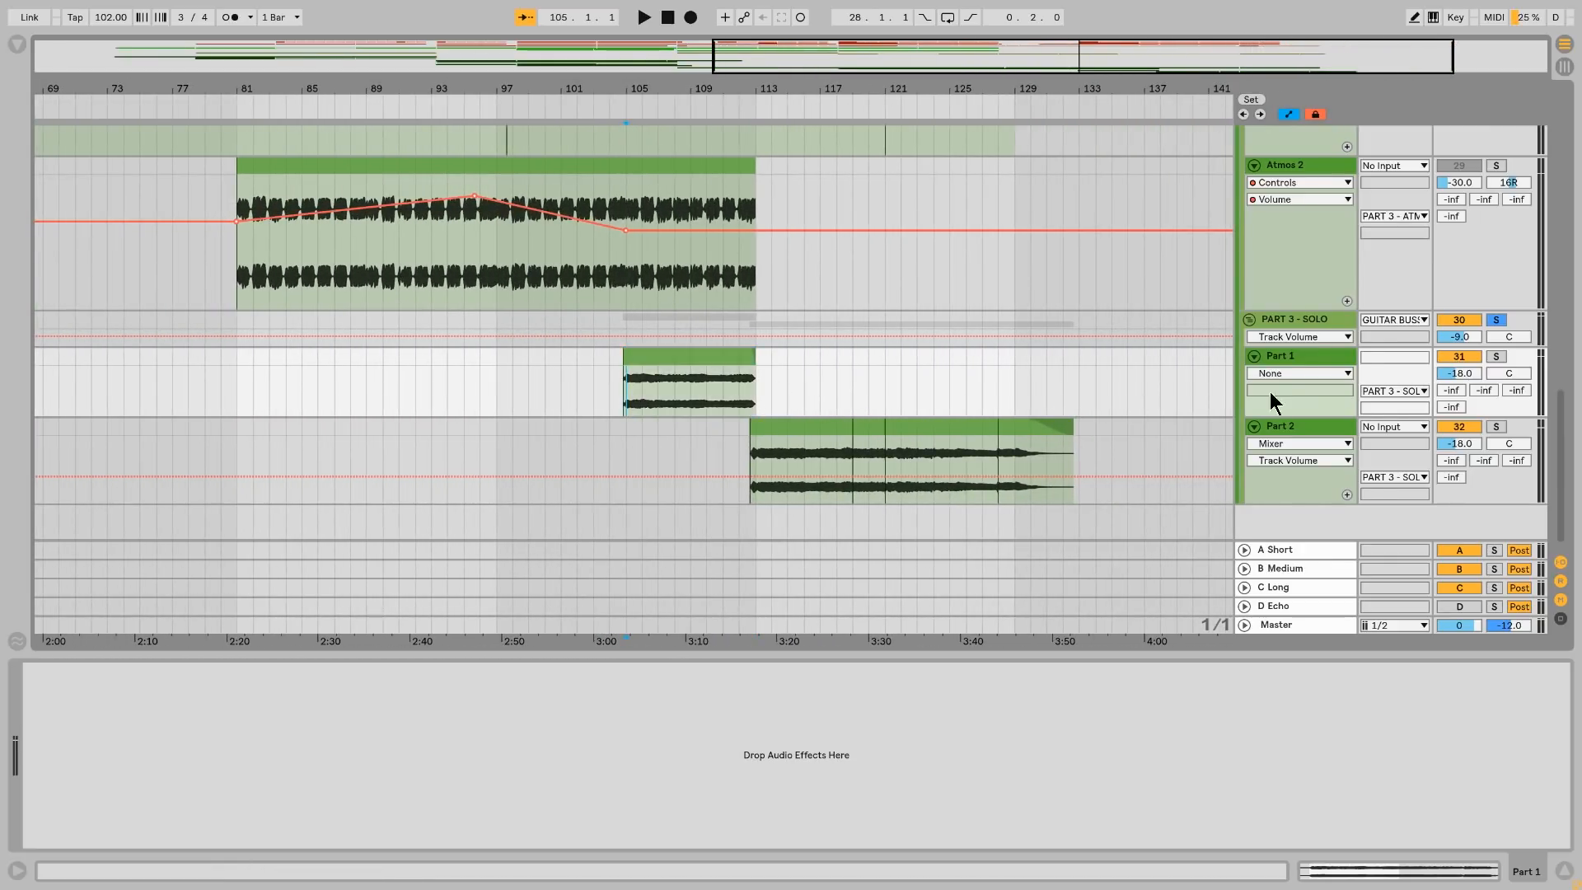
Step: Examine the device chains of the PART 3 - SOLO group and its Part 1 and Part 2 tracks
{"action": "left_click", "coordinate": [1302, 318]}
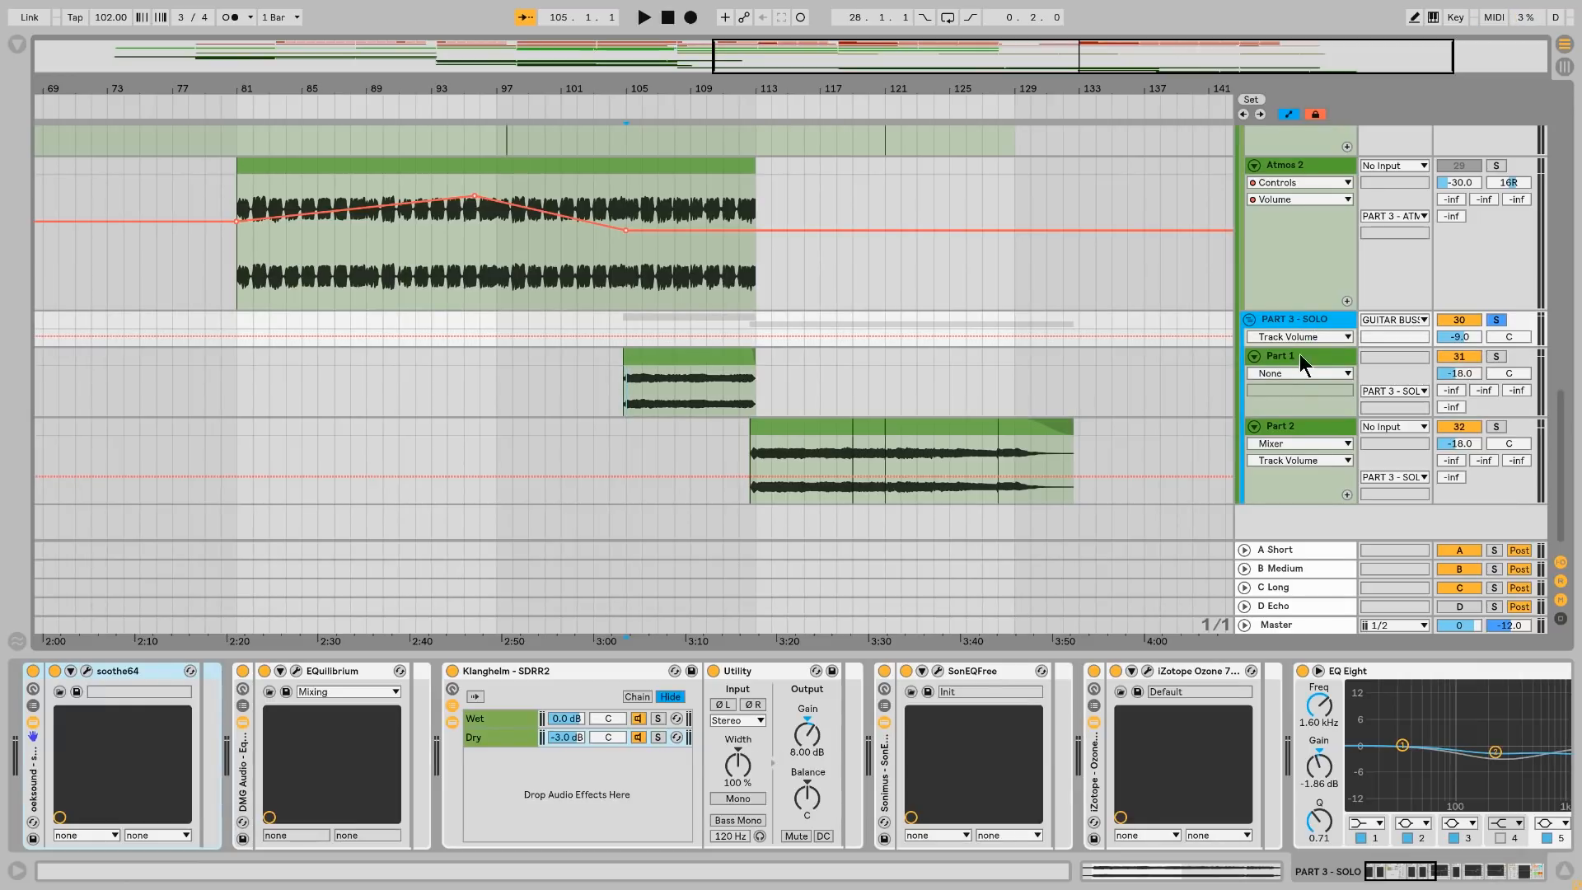
{"action": "left_click", "coordinate": [1313, 422]}
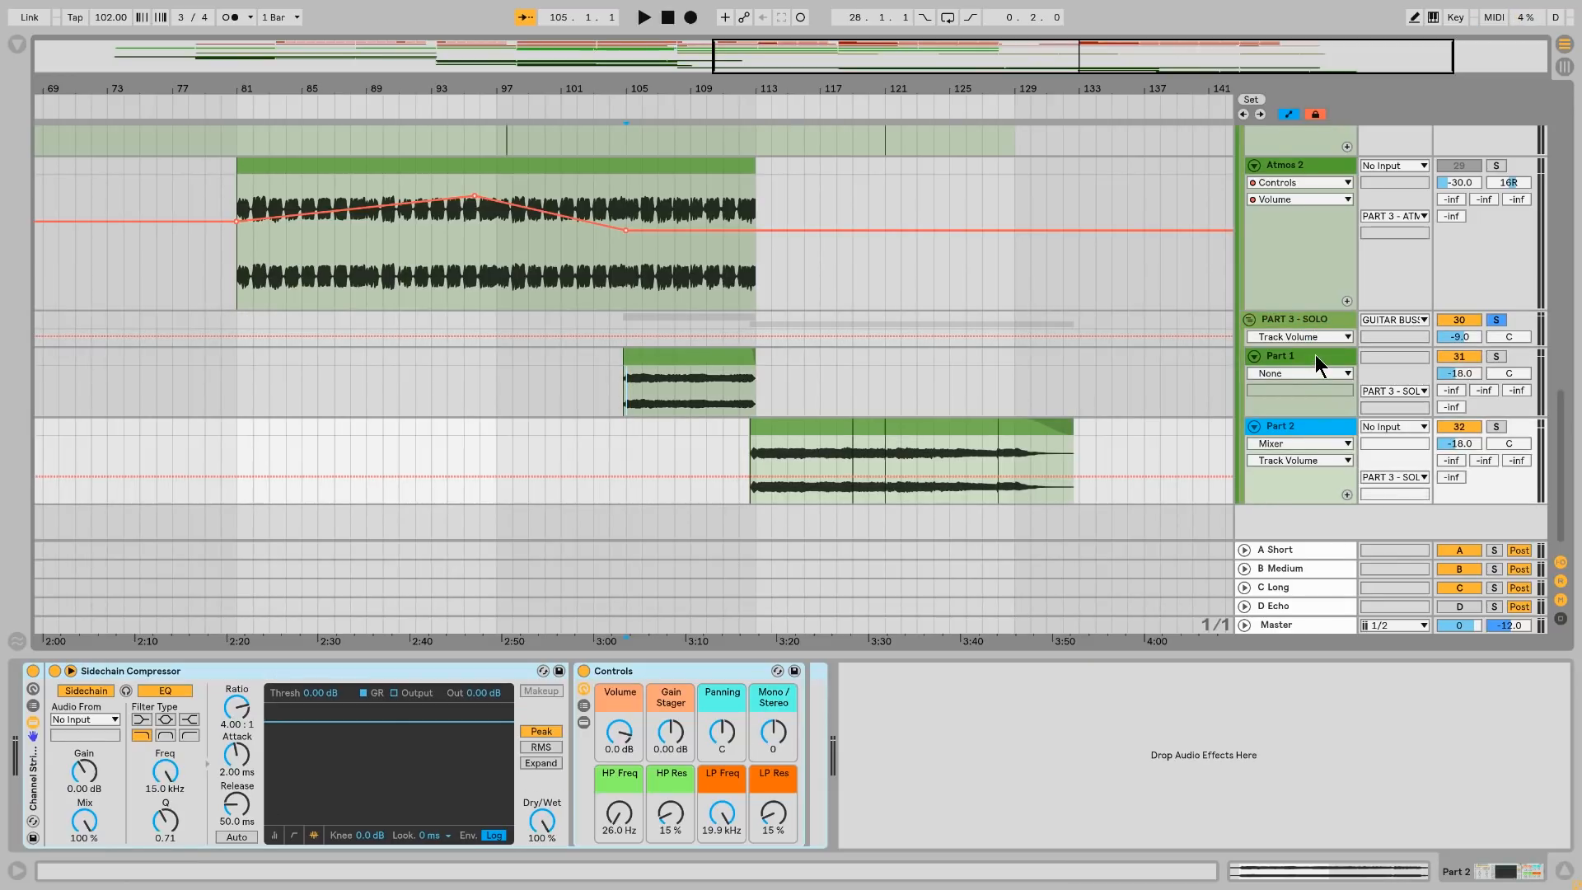
{"action": "left_click", "coordinate": [1315, 354]}
{"action": "left_click", "coordinate": [1303, 428]}
{"action": "left_click", "coordinate": [1290, 357]}
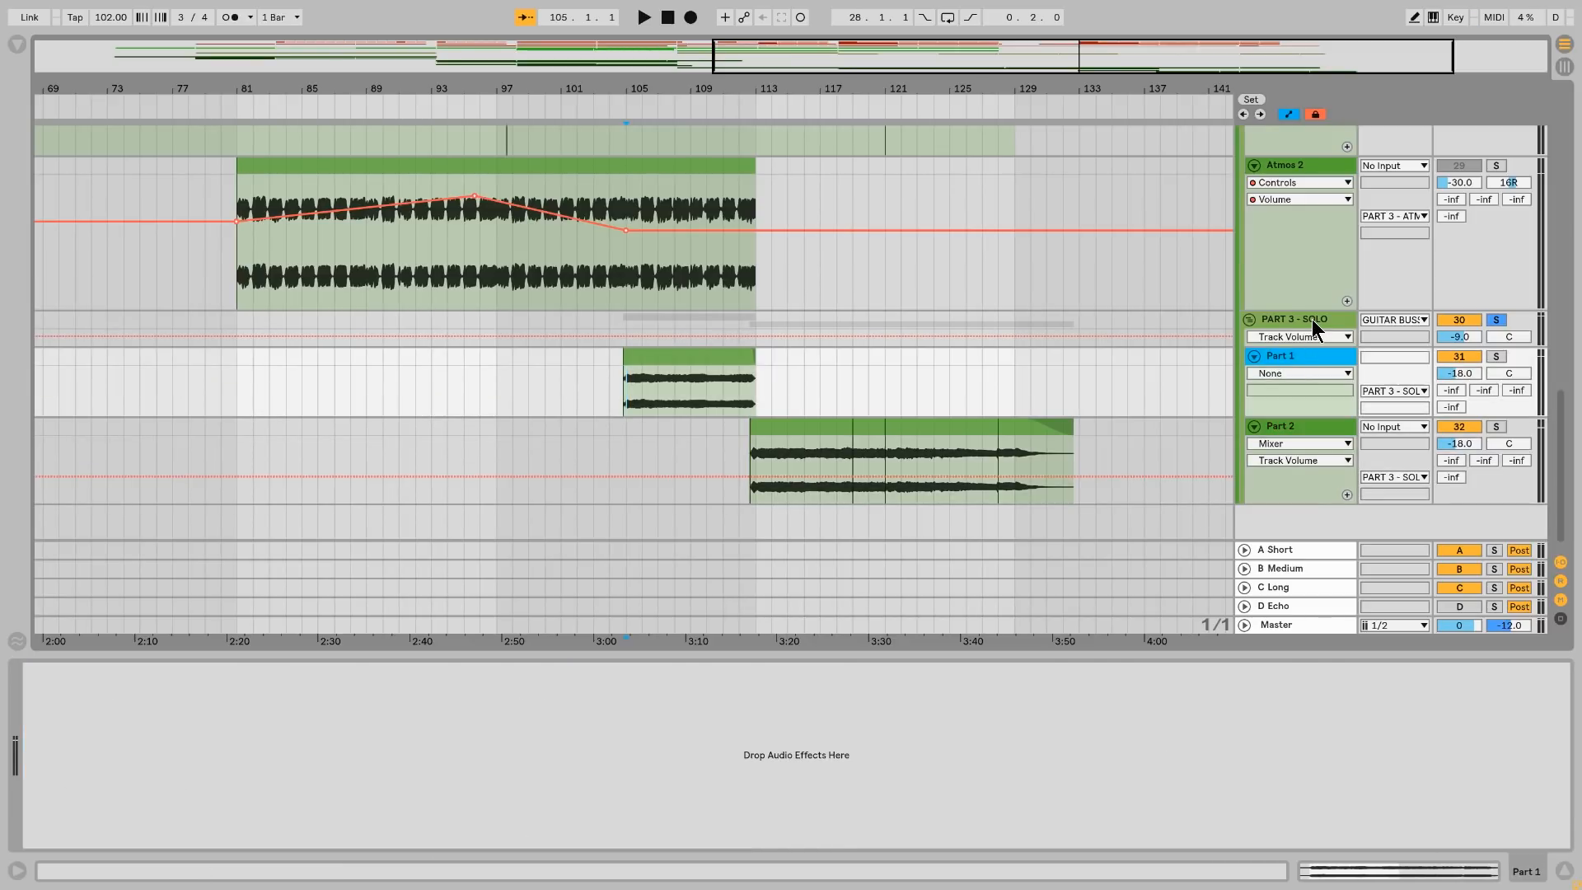
{"action": "left_click", "coordinate": [1312, 319]}
{"action": "mouse_move", "coordinate": [1398, 871]}
{"action": "left_mouse_down"}
{"action": "mouse_move", "coordinate": [1516, 872]}
{"action": "mouse_move", "coordinate": [1384, 881]}
{"action": "left_mouse_up"}
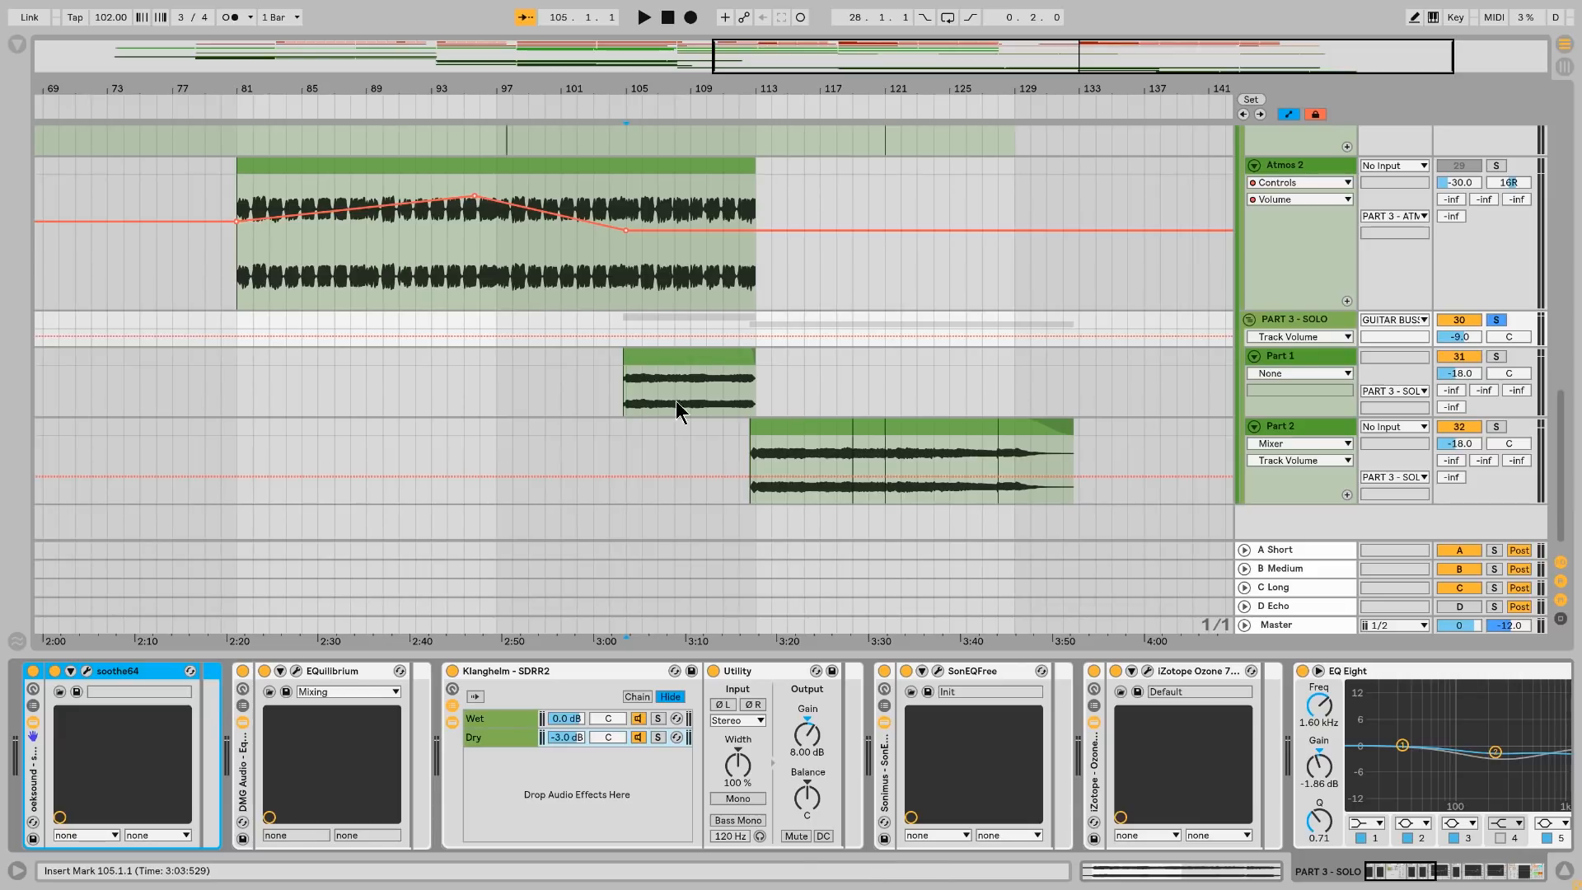
Step: Switch off every device on the PART 3 - SOLO group, from soothe64 through EQ Eight
{"action": "left_click", "coordinate": [624, 389]}
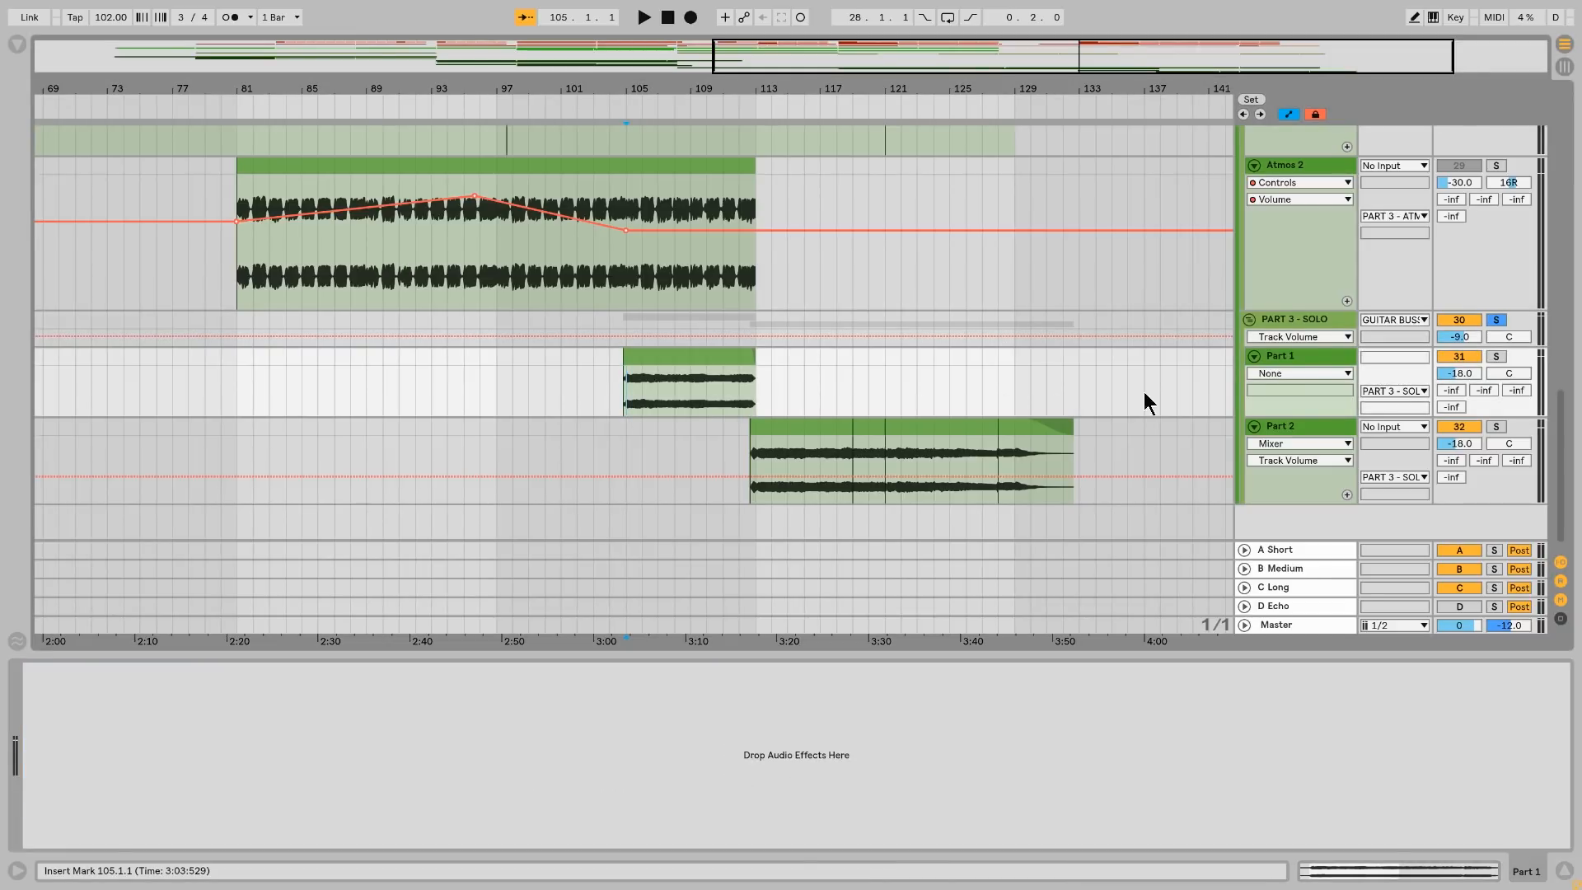
{"action": "left_click", "coordinate": [1321, 318]}
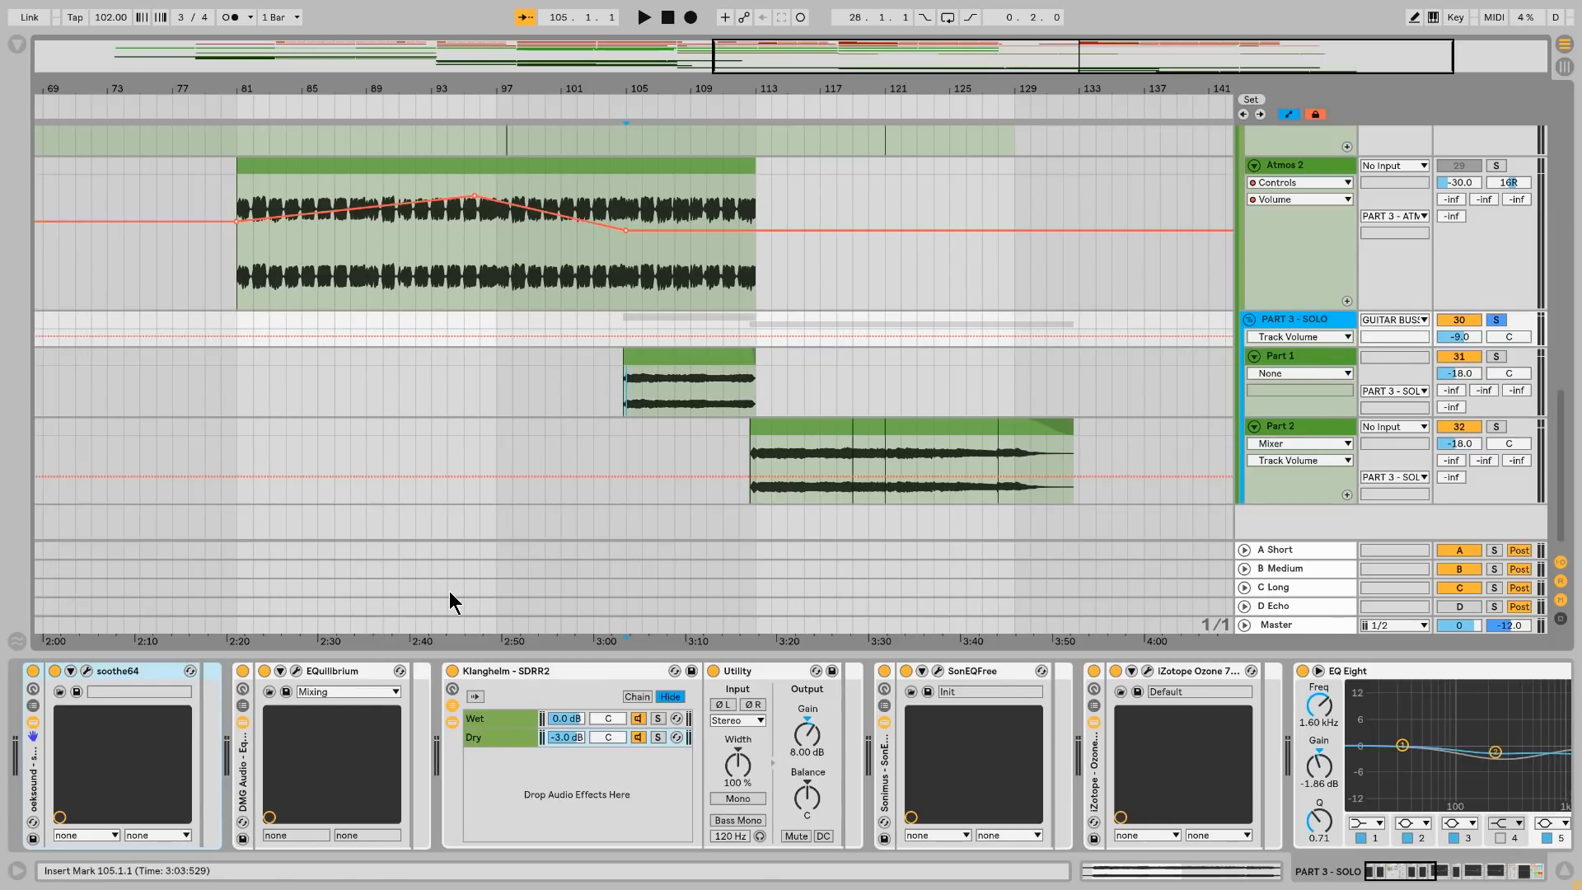
{"action": "left_click", "coordinate": [33, 671]}
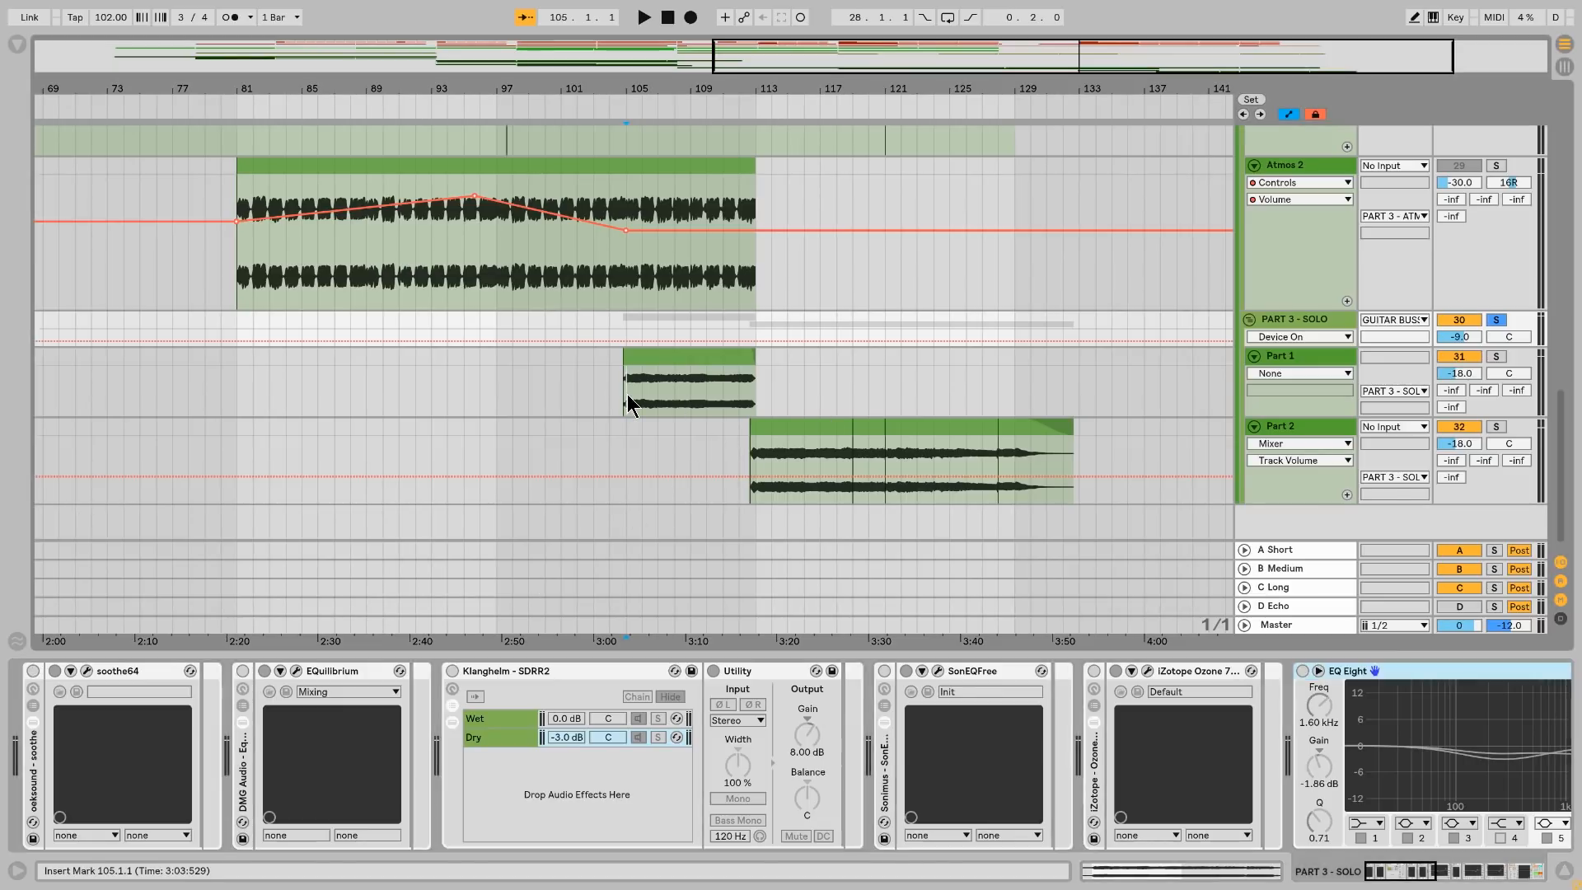
{"action": "left_click", "coordinate": [626, 394]}
{"action": "left_click", "coordinate": [1302, 323]}
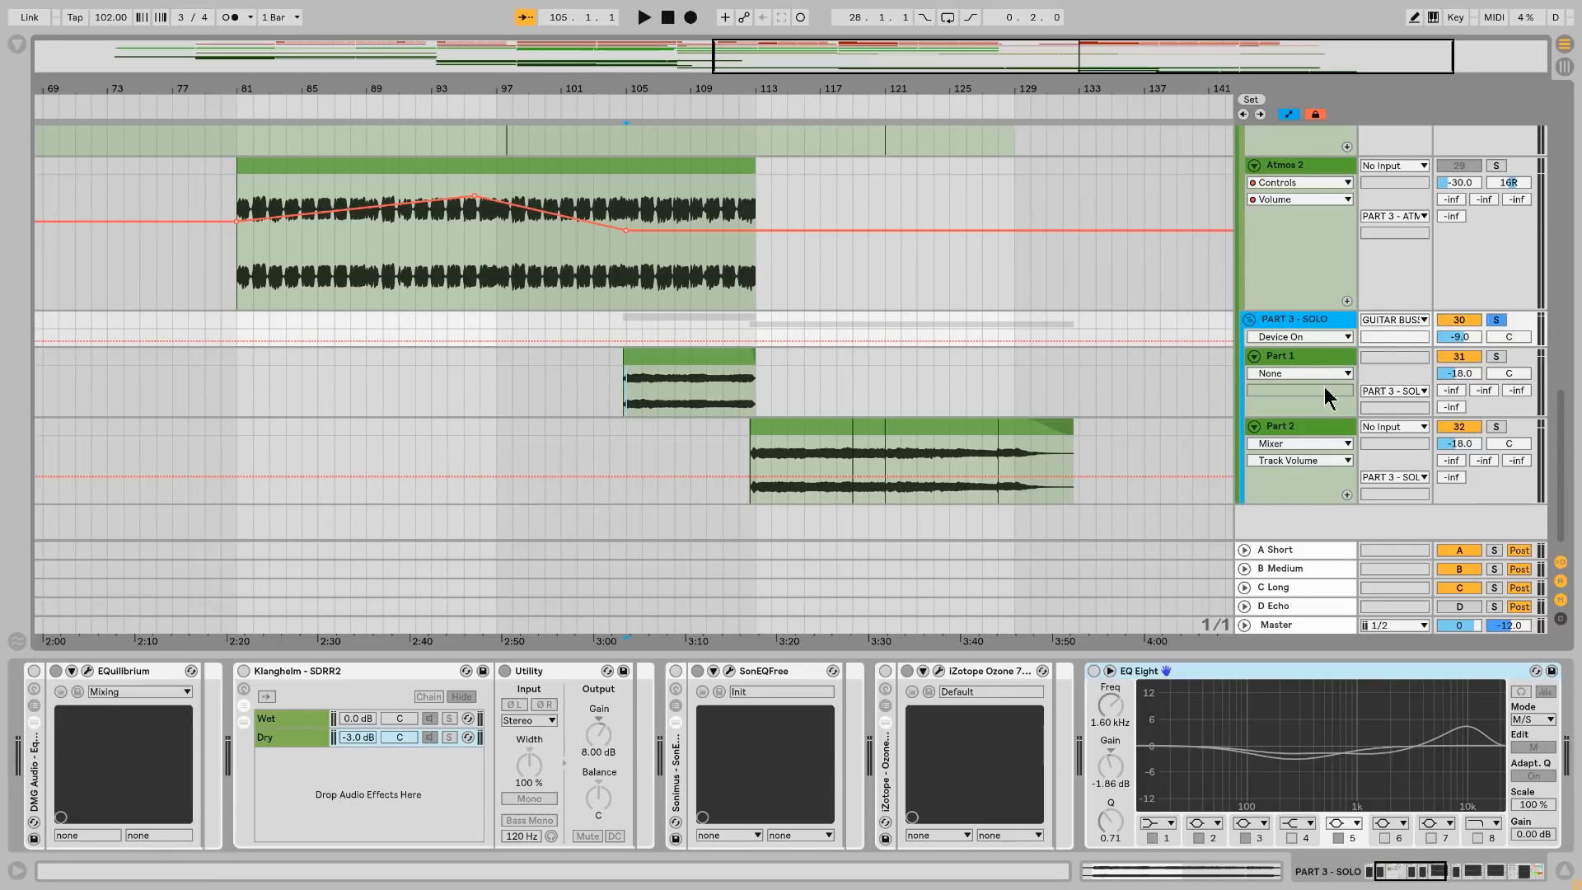
{"action": "left_click_drag", "start_coordinate": [1422, 865], "coordinate": [1104, 862]}
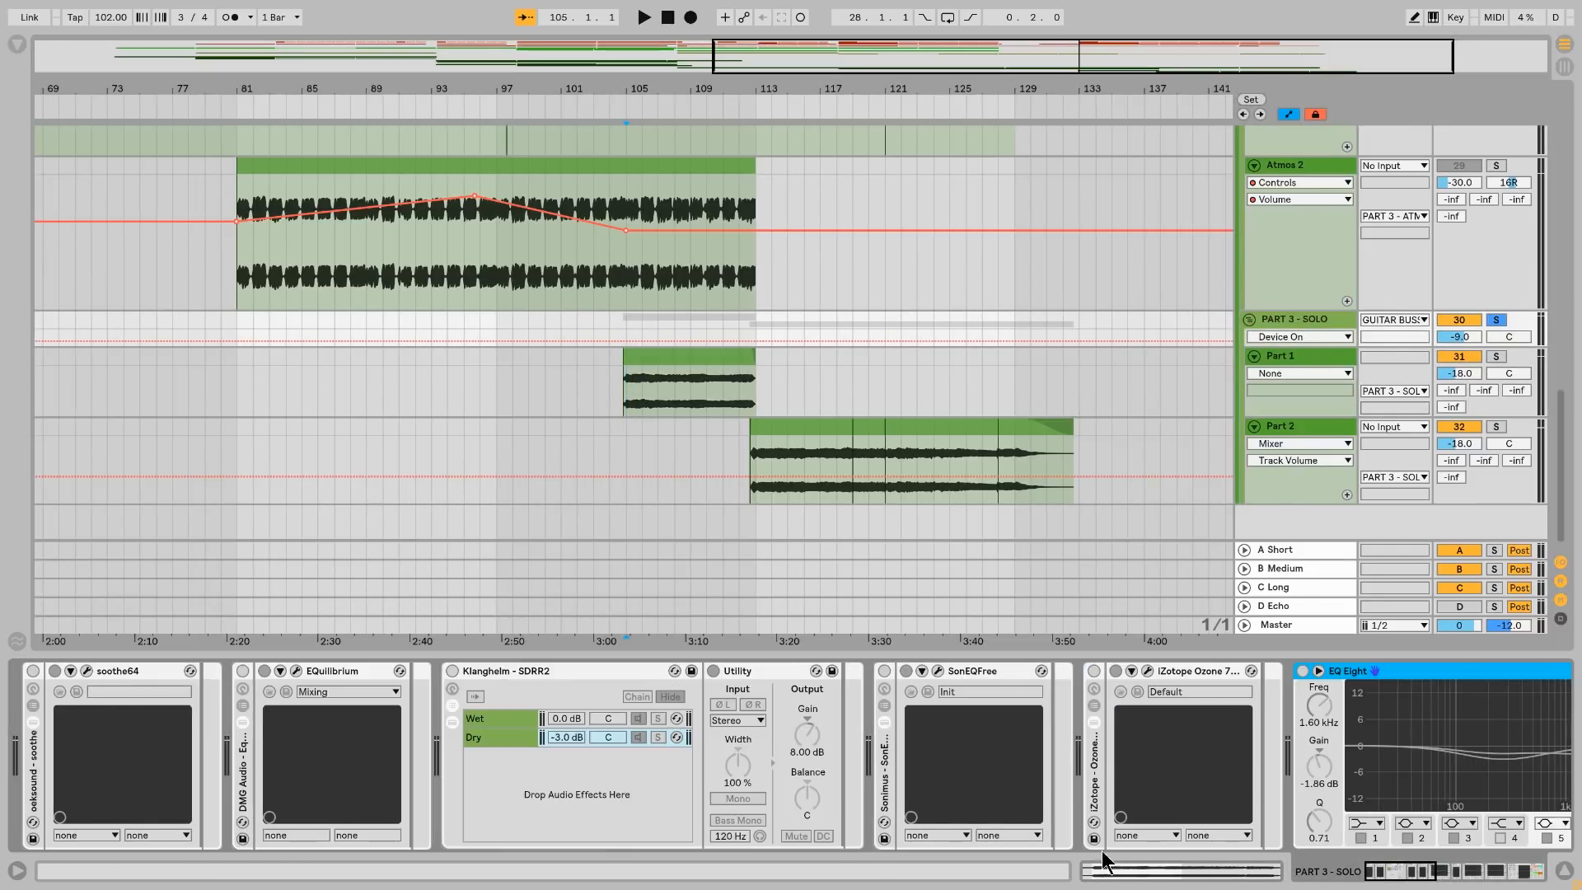
Step: Re-enable soothe64 on the PART 3 - SOLO group and watch its response in the plug-in window while playing the solo from bar 105
{"action": "left_click", "coordinate": [88, 673]}
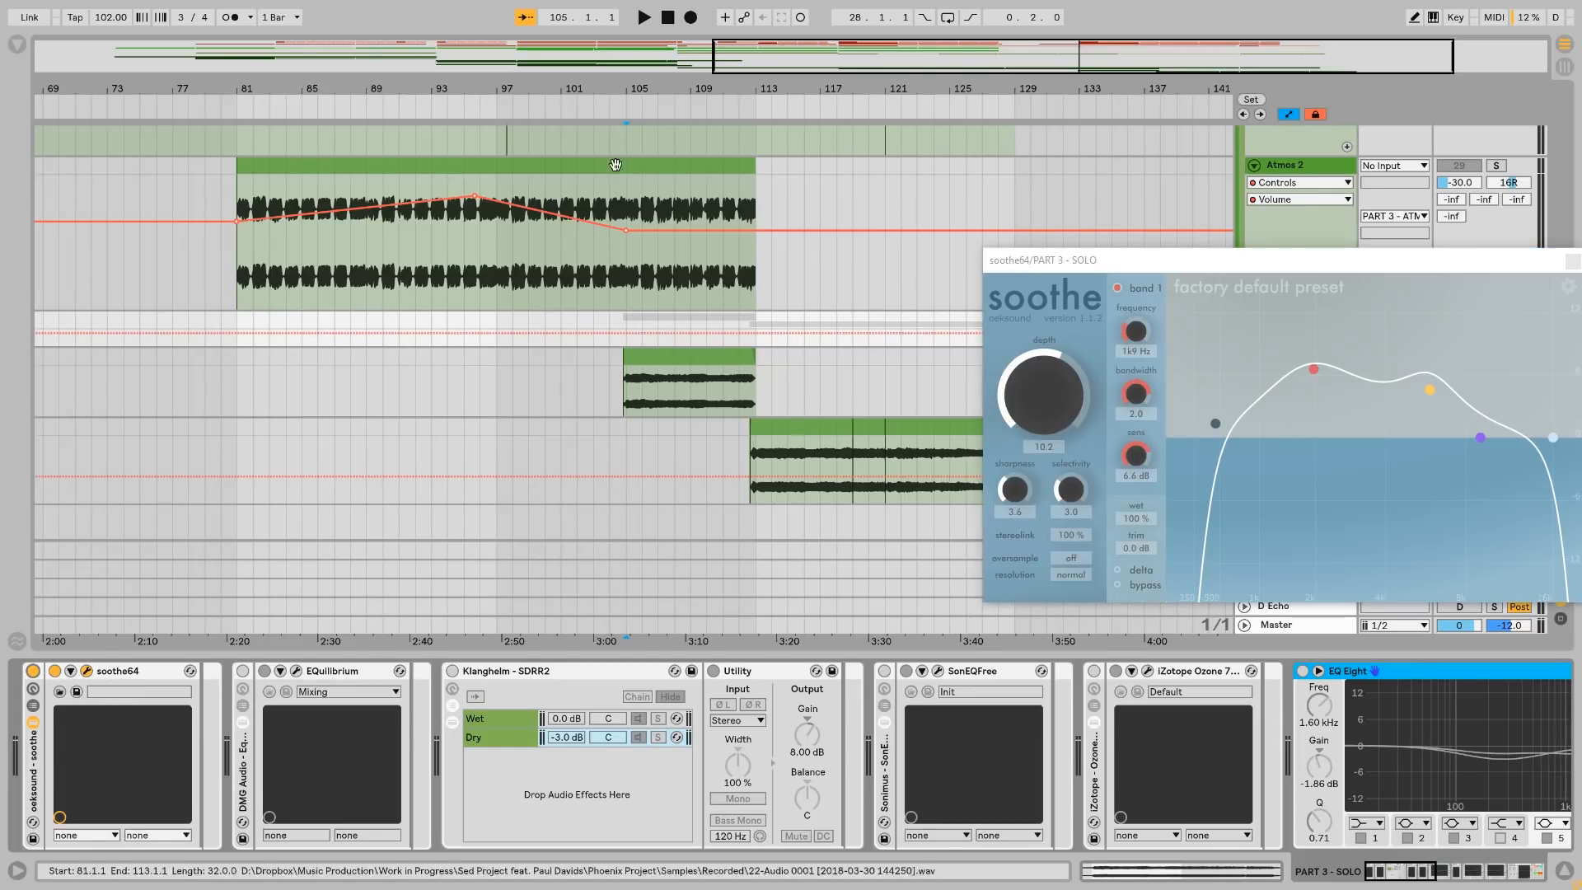
{"action": "left_click", "coordinate": [620, 112]}
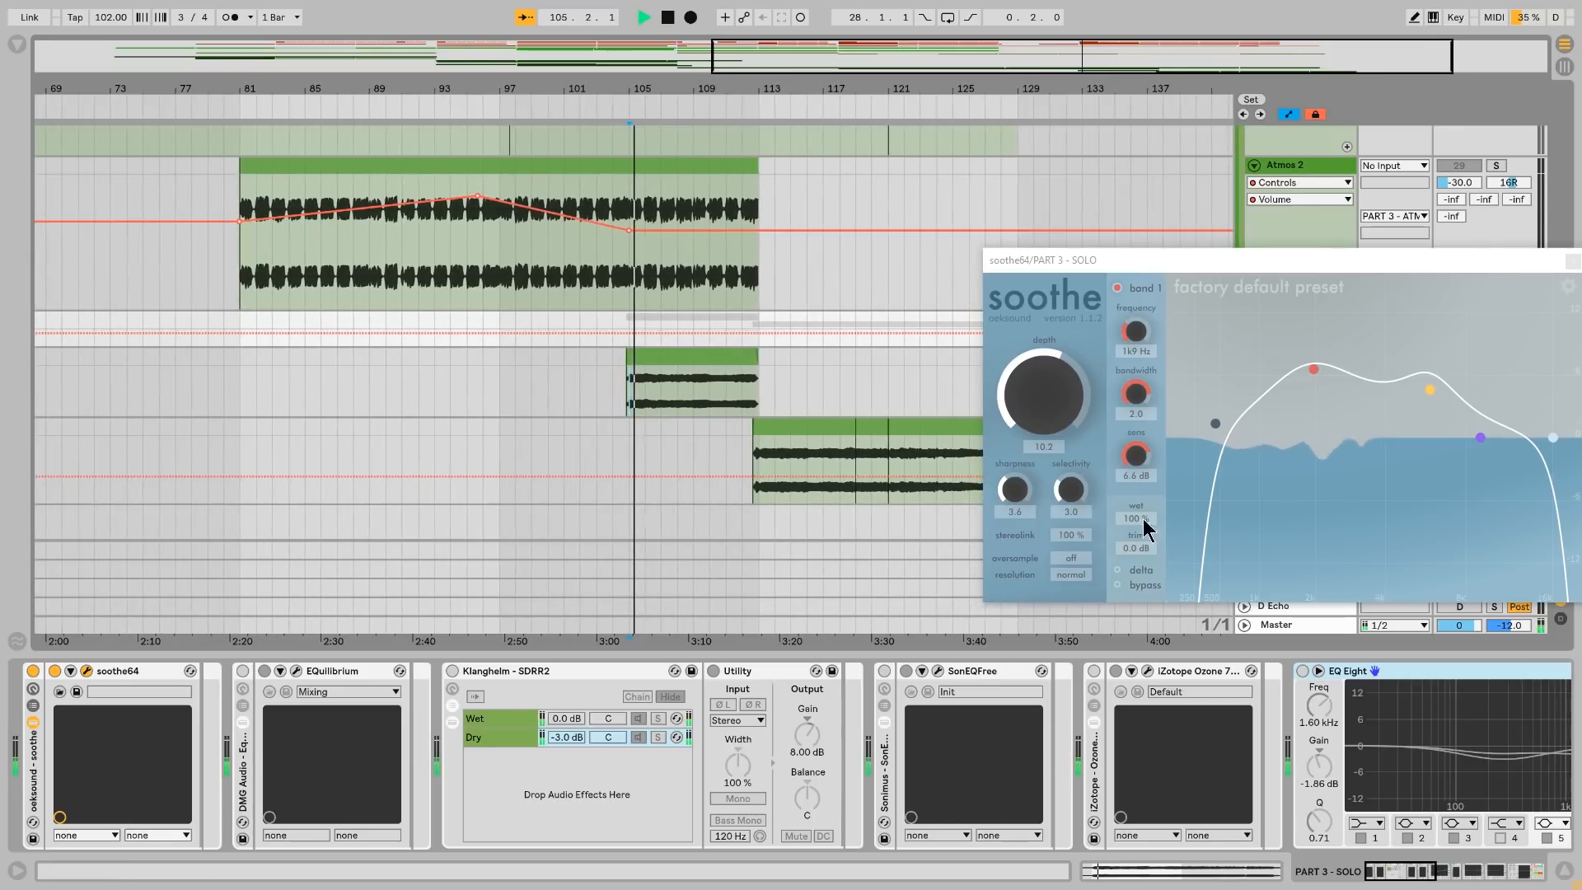
{"action": "left_click_drag", "start_coordinate": [1289, 259], "coordinate": [345, 401]}
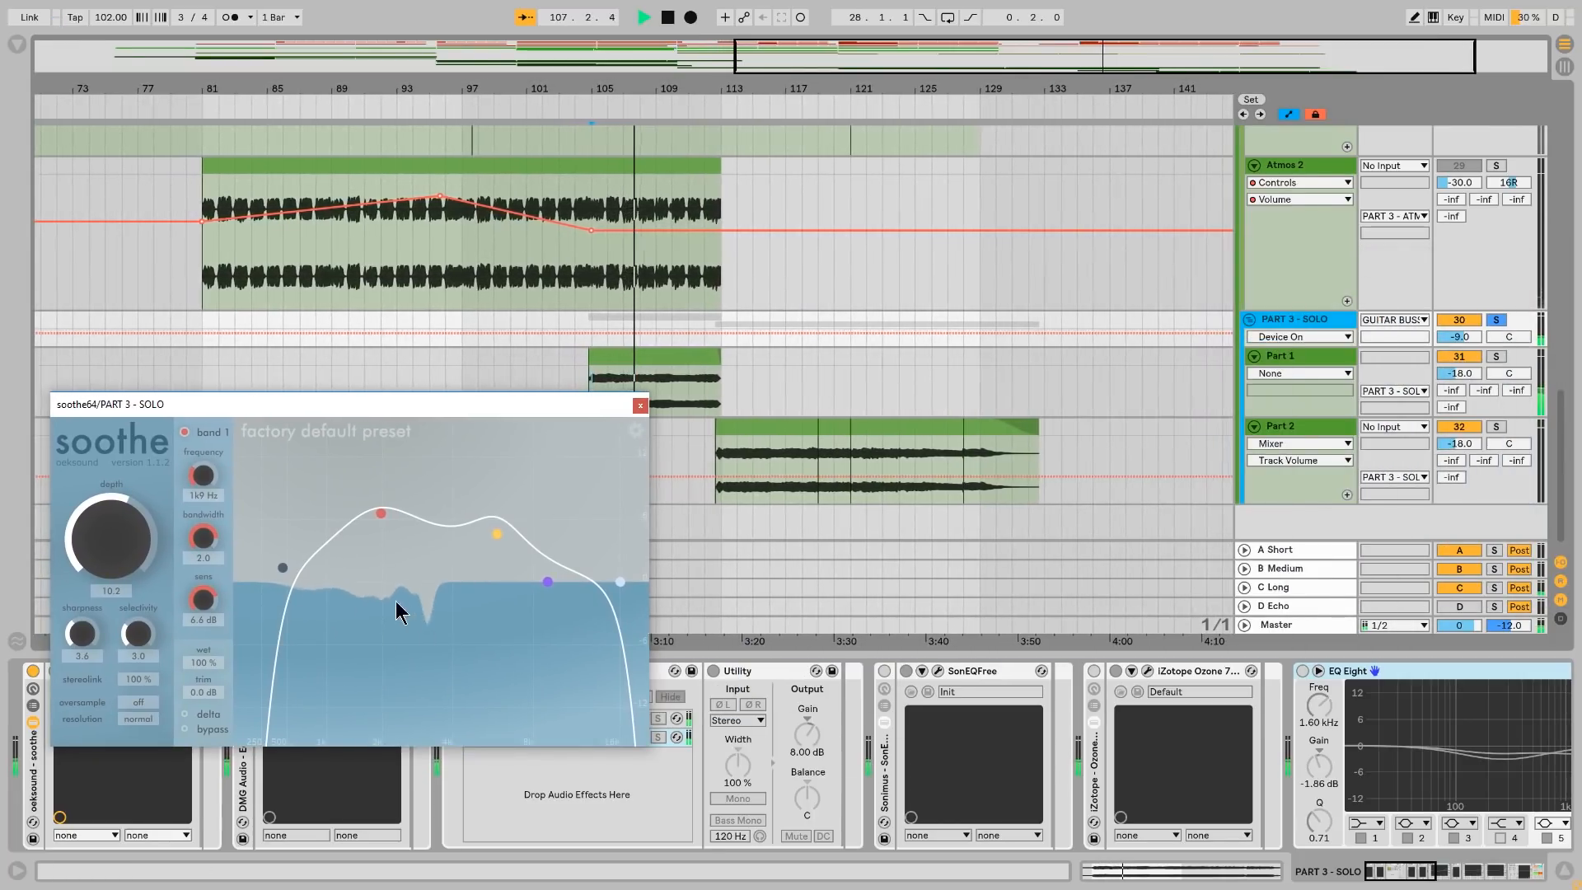
{"action": "left_click", "coordinate": [843, 110]}
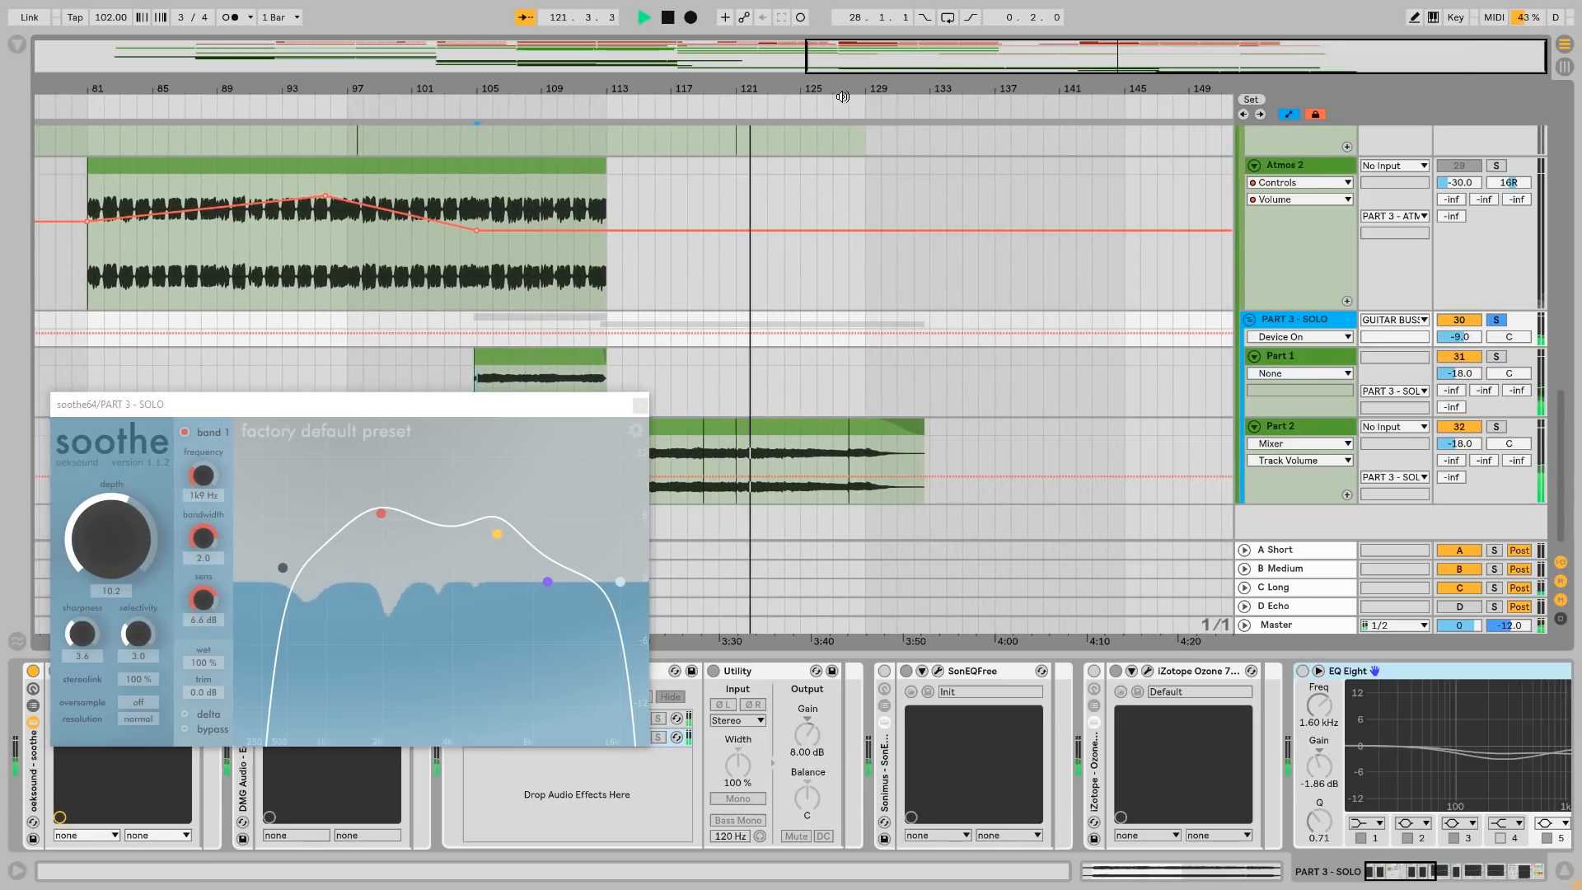
{"action": "left_click", "coordinate": [641, 407]}
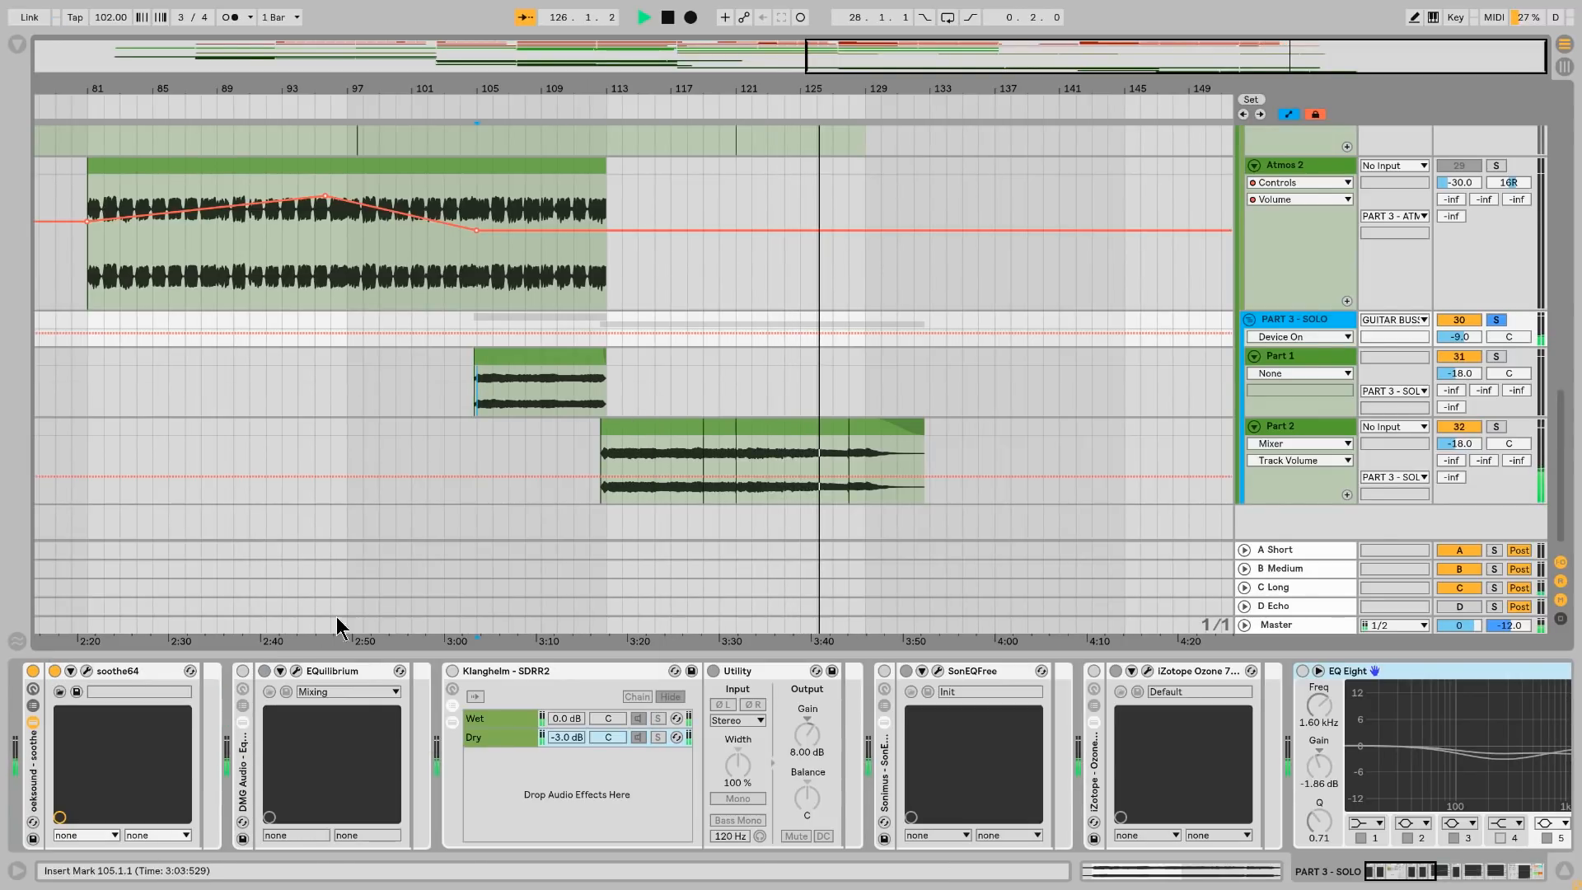
Step: Re-enable EQuilibrium on the PART 3 - SOLO group and display its EQ curve past the setup wizard while playing from bar 113
{"action": "left_click", "coordinate": [243, 672]}
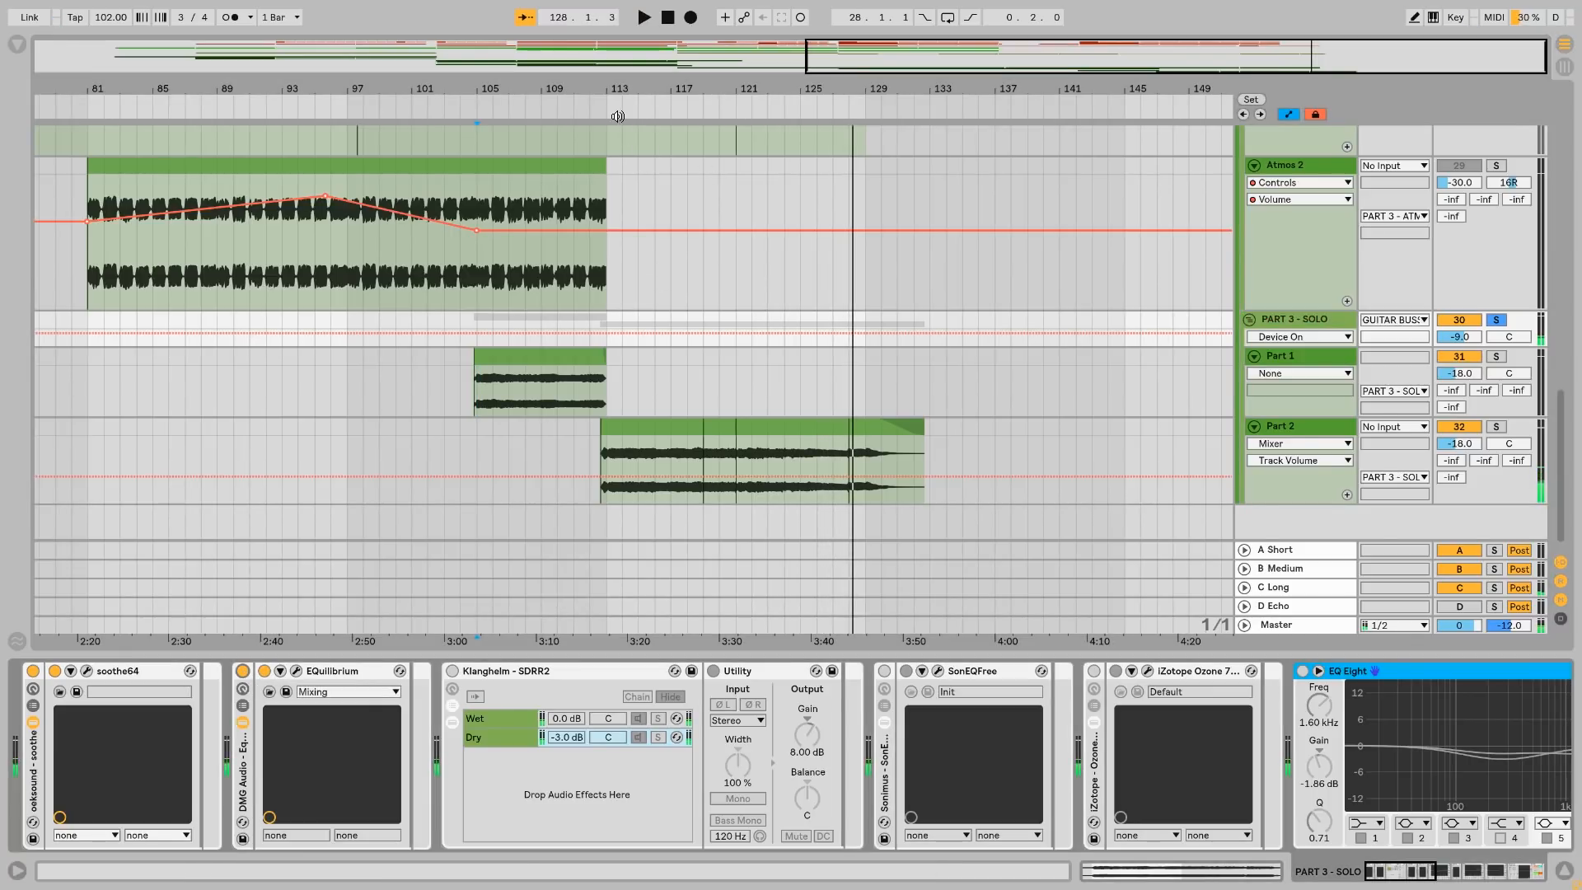
{"action": "left_click", "coordinate": [618, 116]}
{"action": "left_click", "coordinate": [296, 671]}
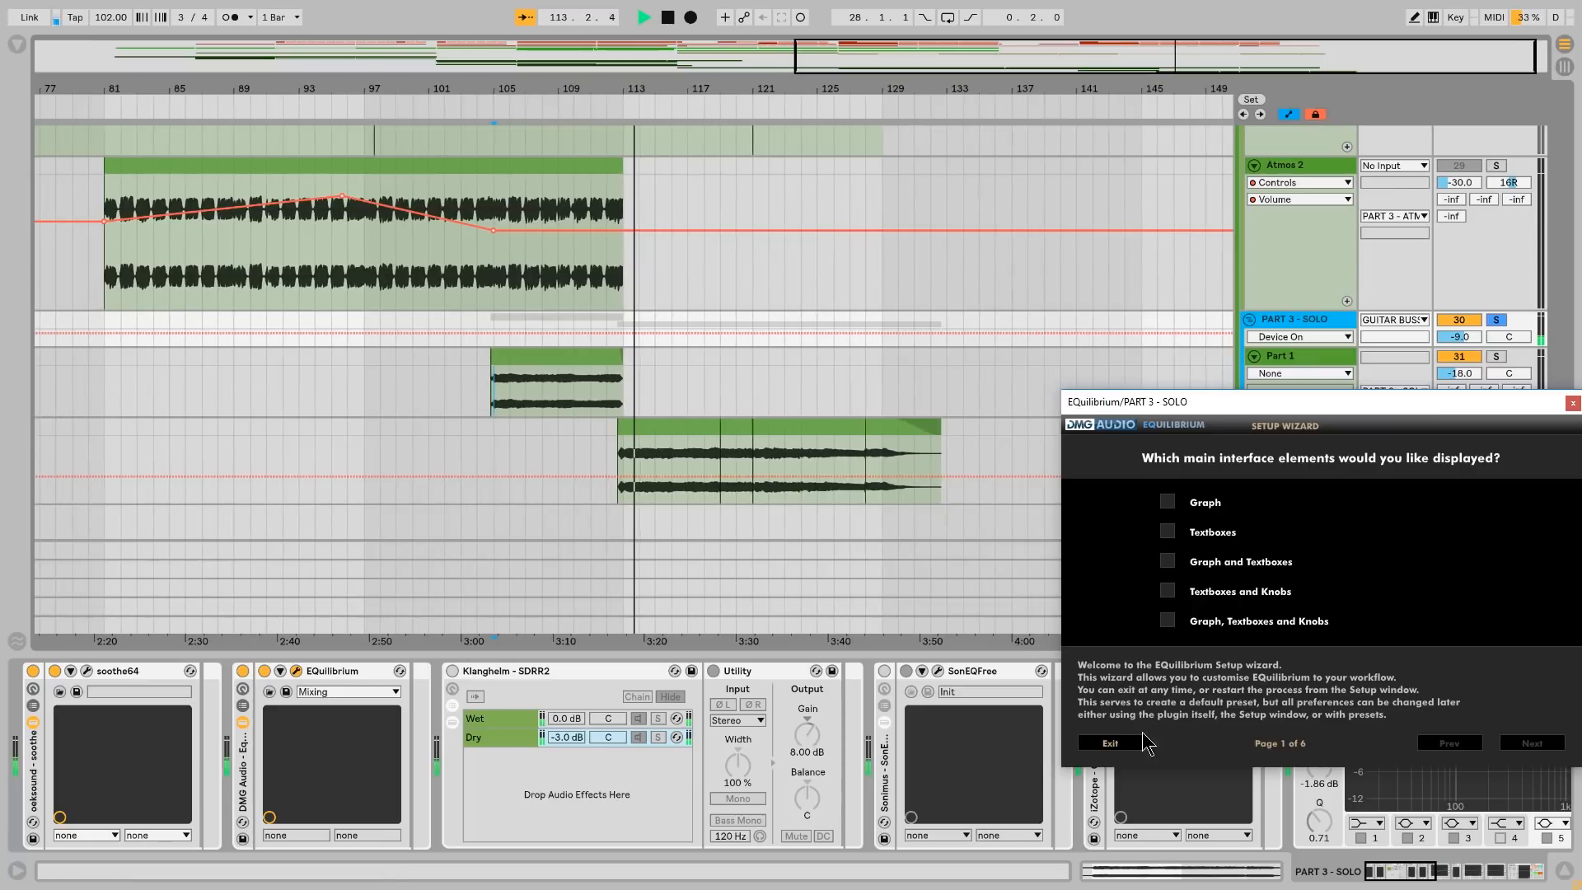
{"action": "left_click", "coordinate": [1141, 743]}
{"action": "left_click_drag", "start_coordinate": [1413, 401], "coordinate": [799, 97]}
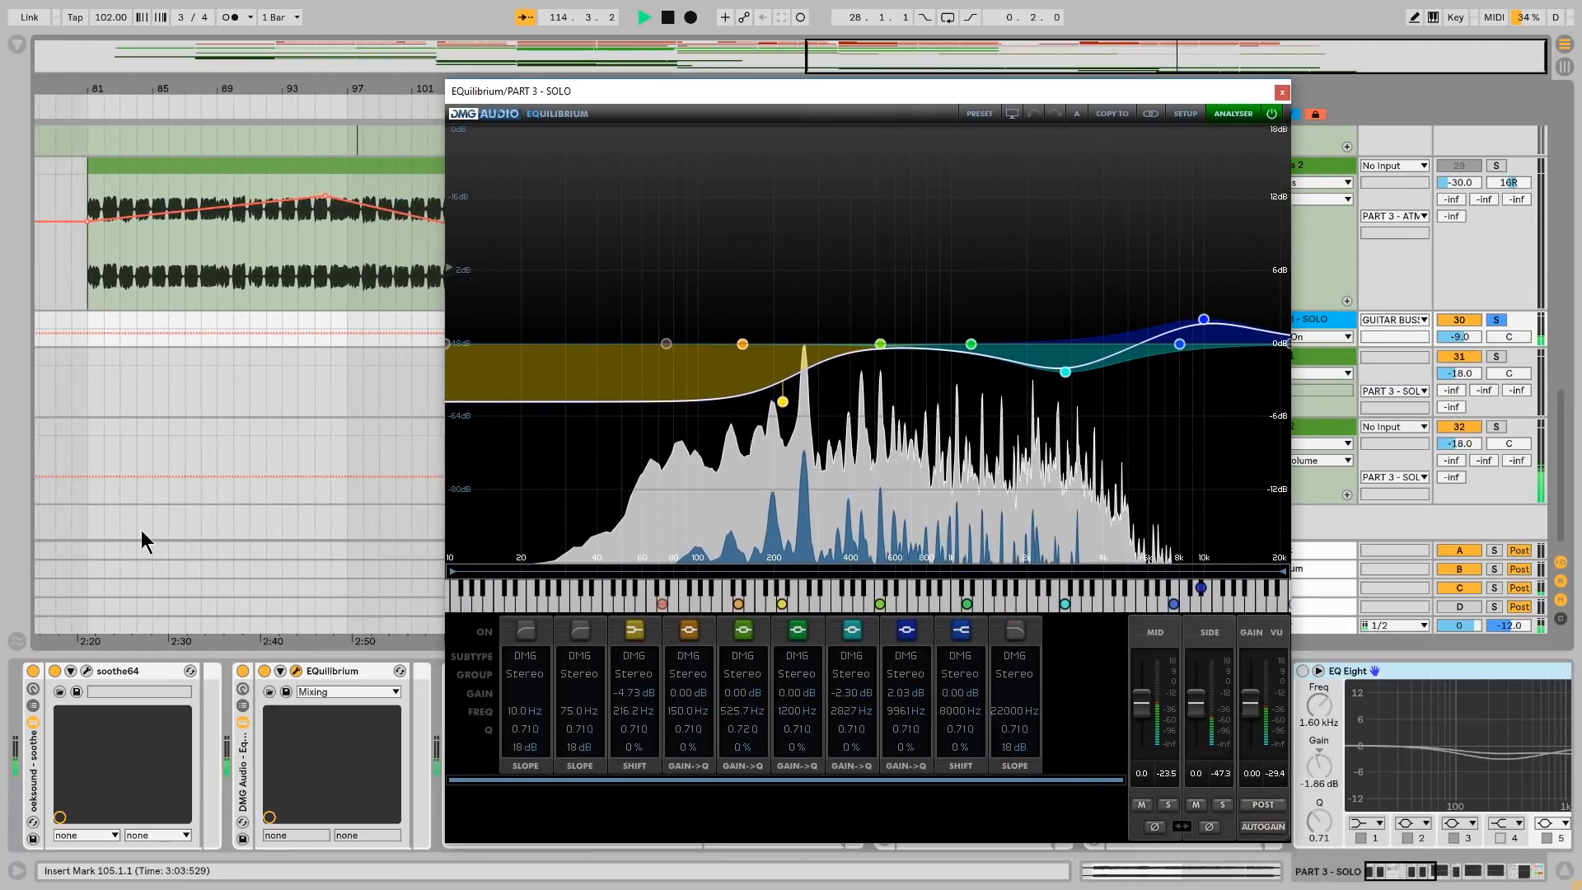
Step: Compare the solo with EQuilibrium bypassed and enabled, leaving it on, and close its plug-in window
{"action": "left_click", "coordinate": [243, 671]}
{"action": "left_click", "coordinate": [242, 672]}
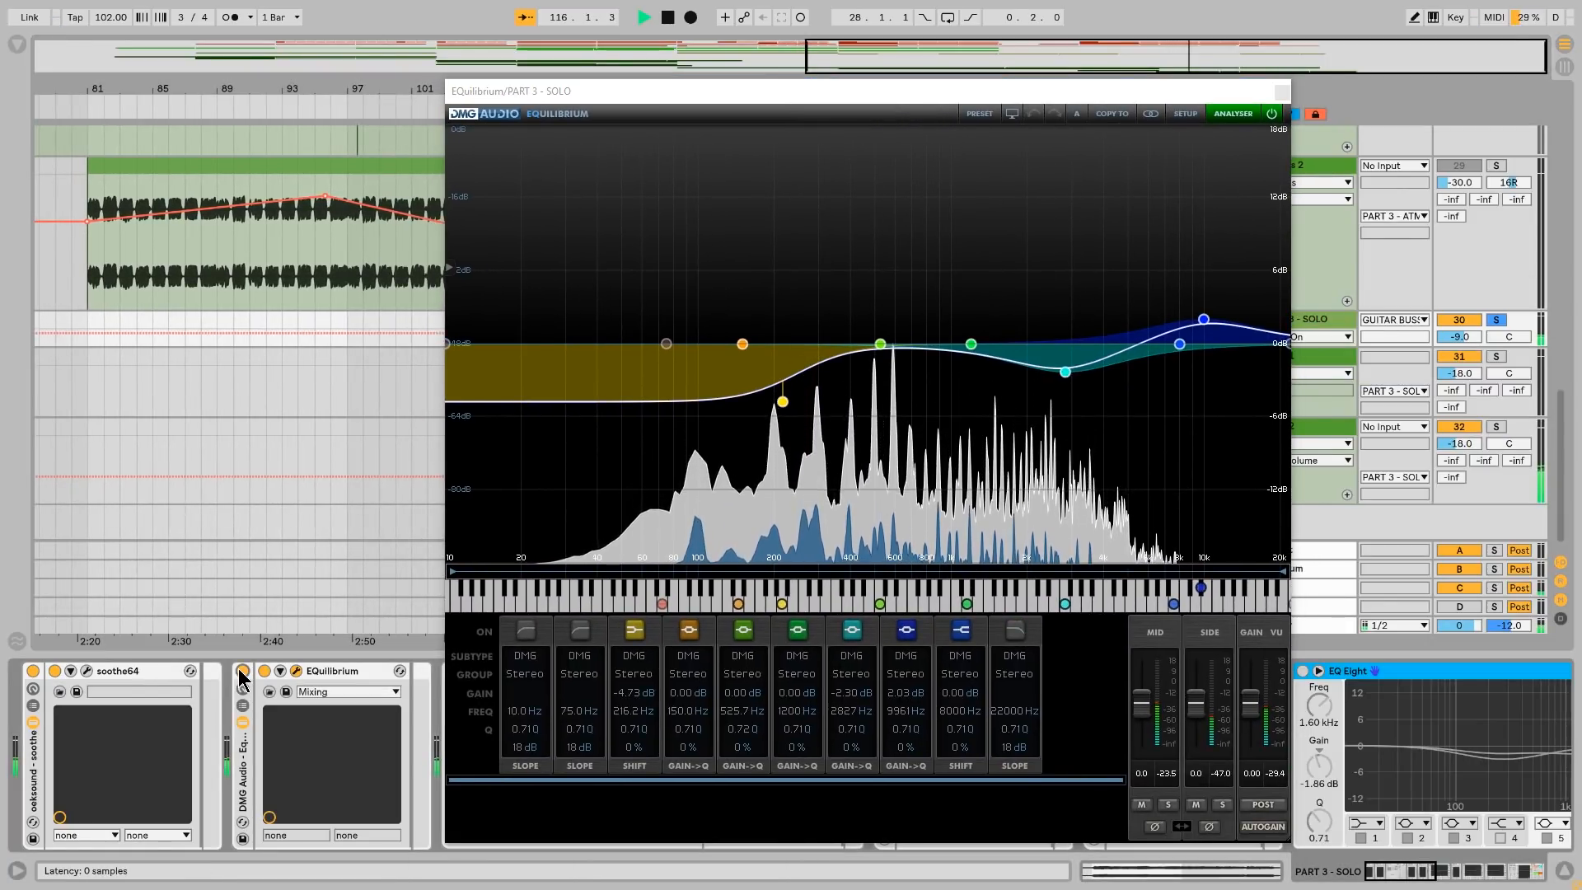
{"action": "left_click", "coordinate": [1283, 93]}
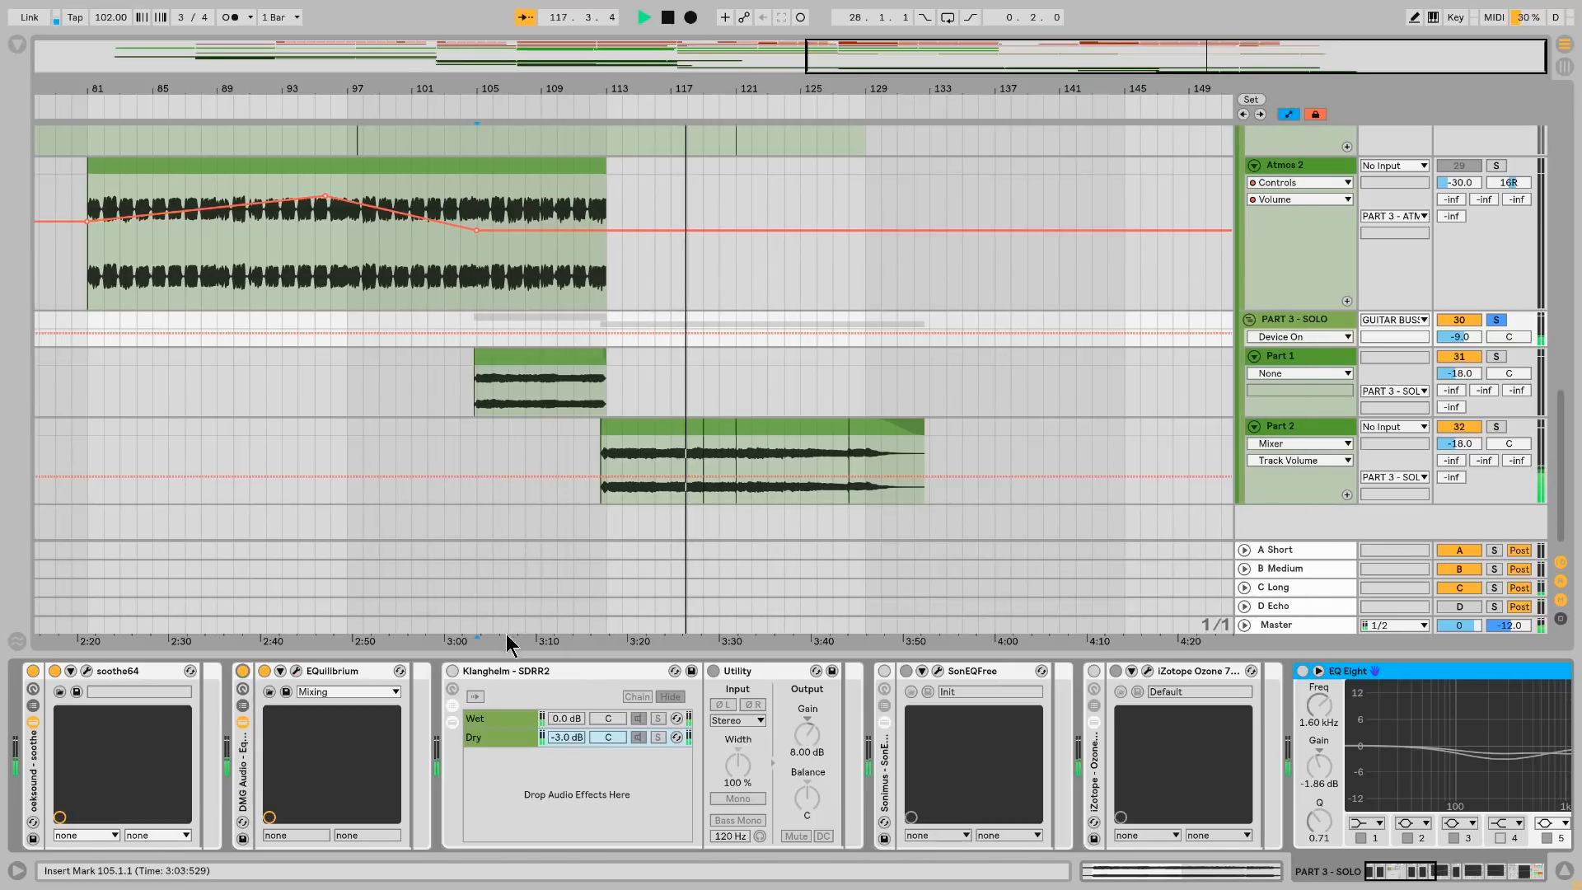
Step: Re-enable the Klanghelm - SDRR2 rack and SonEQFree on the PART 3 - SOLO group, and open the SonEQFree window
{"action": "left_click", "coordinate": [453, 672]}
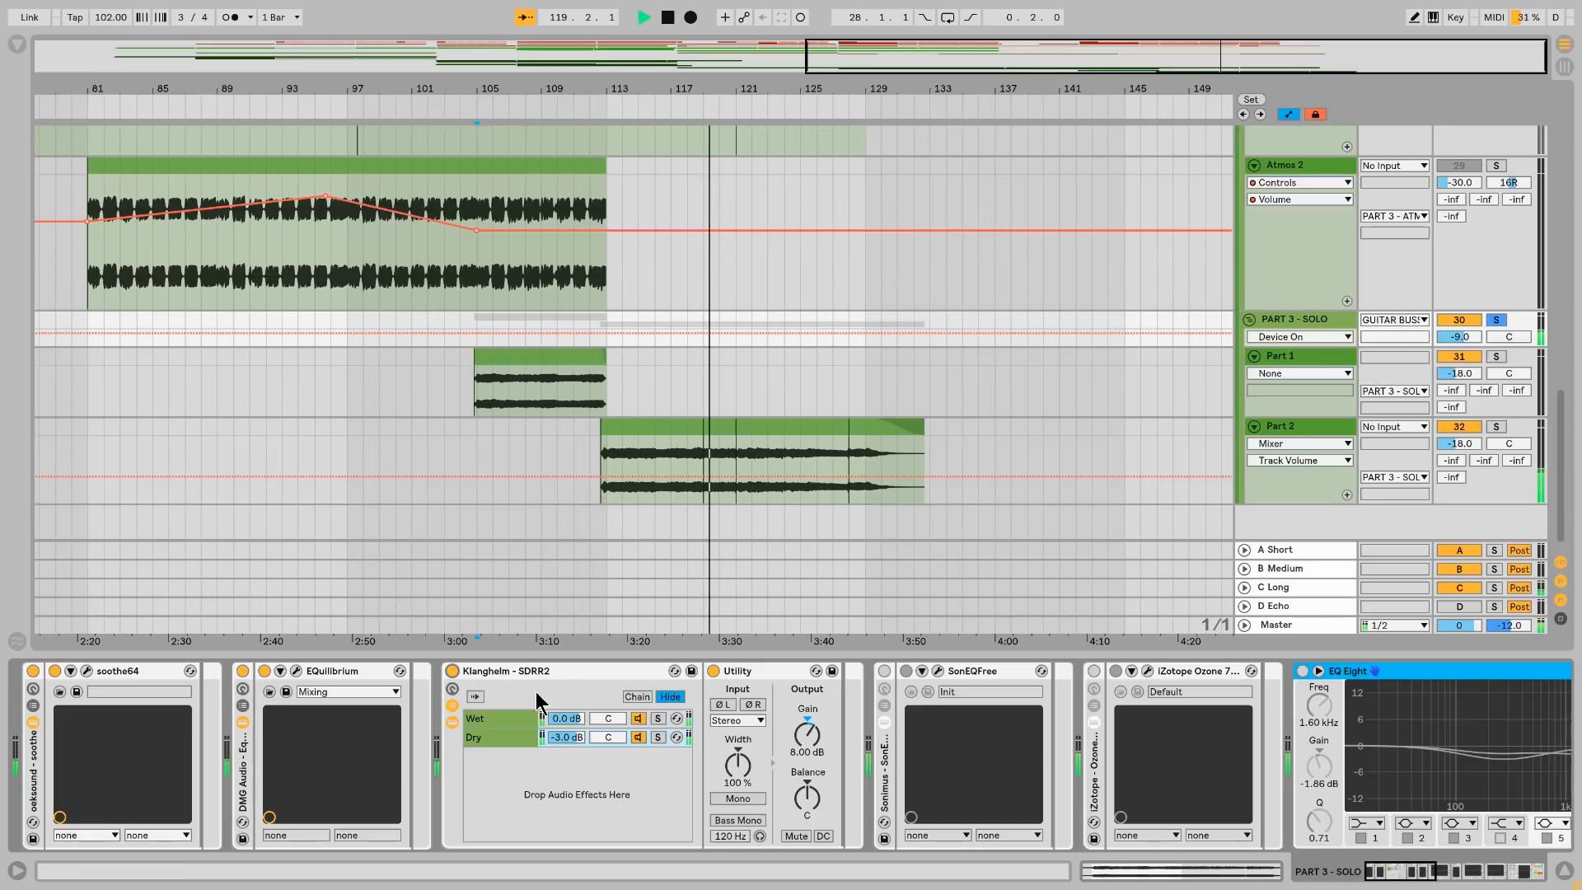
{"action": "left_click", "coordinate": [884, 671]}
{"action": "left_click", "coordinate": [938, 671]}
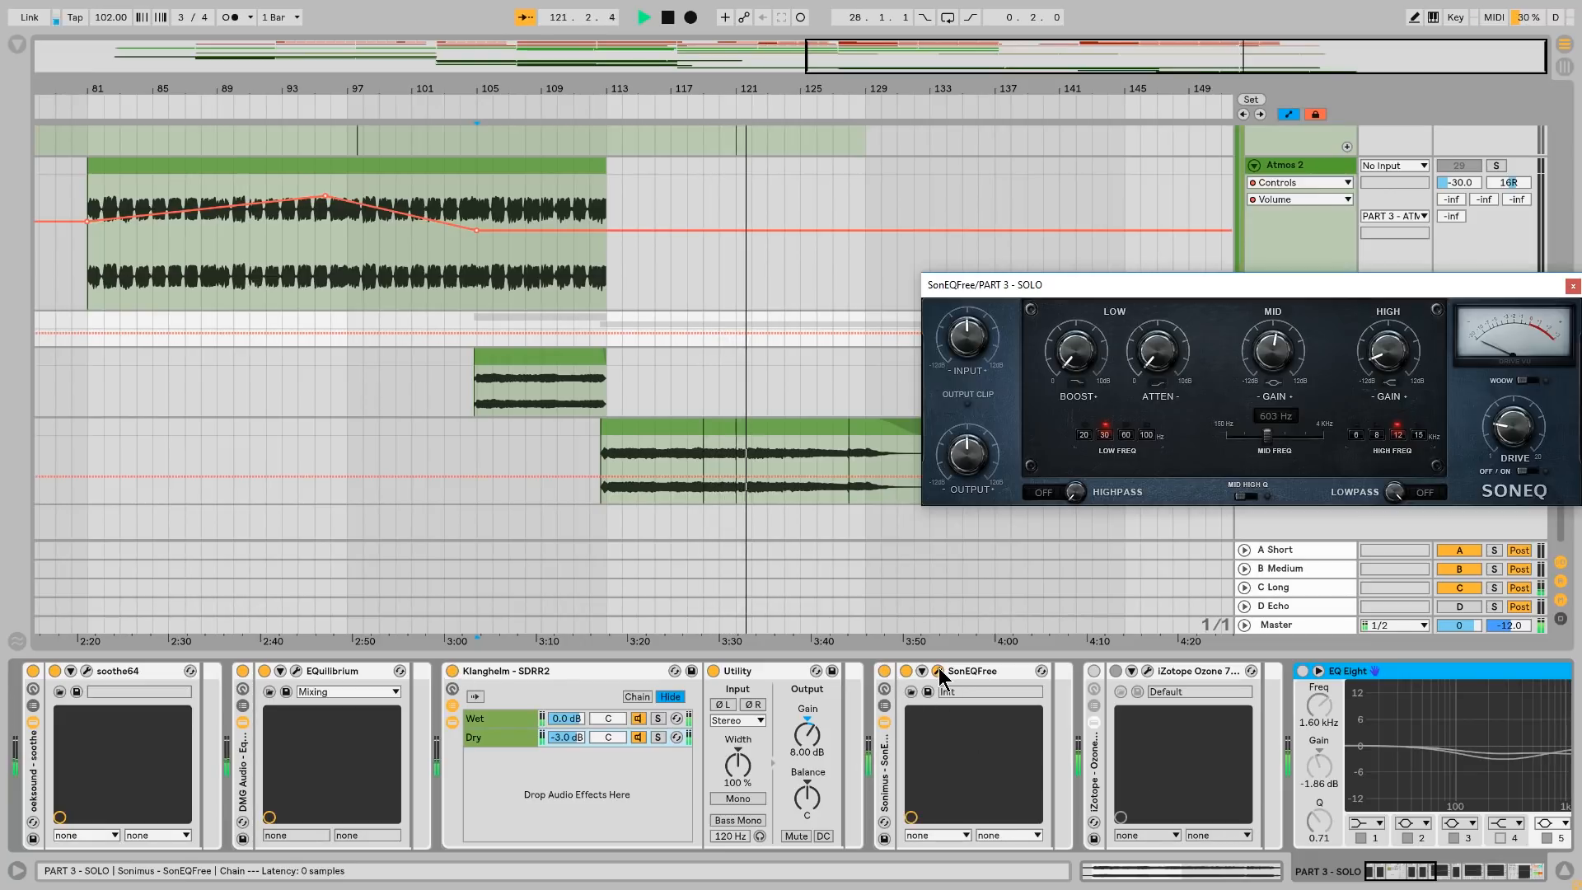
Step: Compare the solo with SonEQFree bypassed and enabled, then inspect its settings and close its window
{"action": "left_click", "coordinate": [882, 671]}
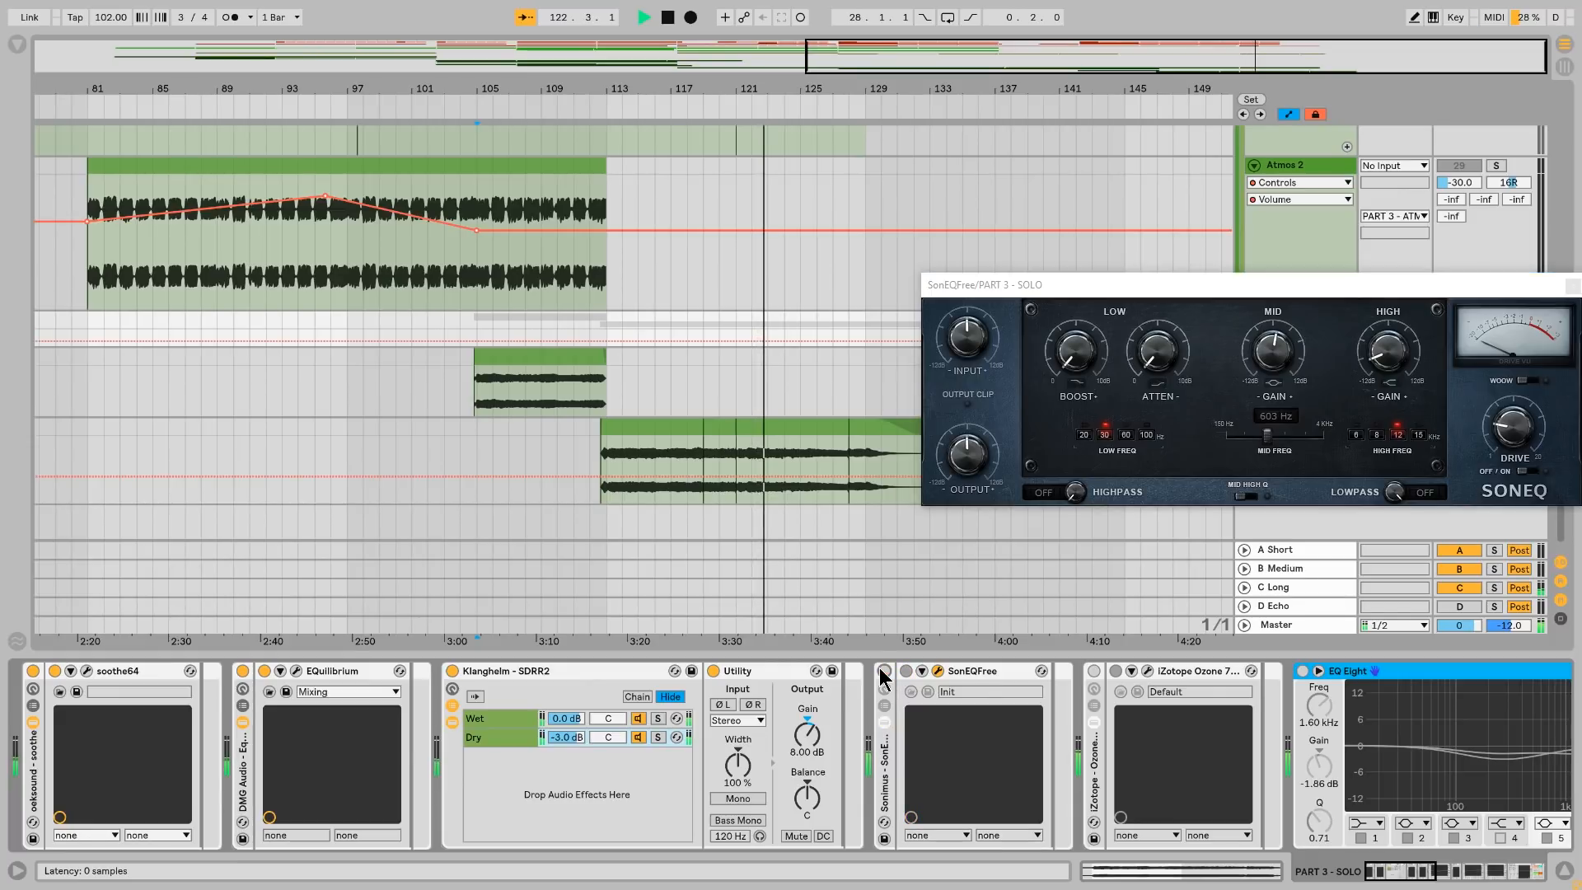
{"action": "left_click", "coordinate": [884, 671]}
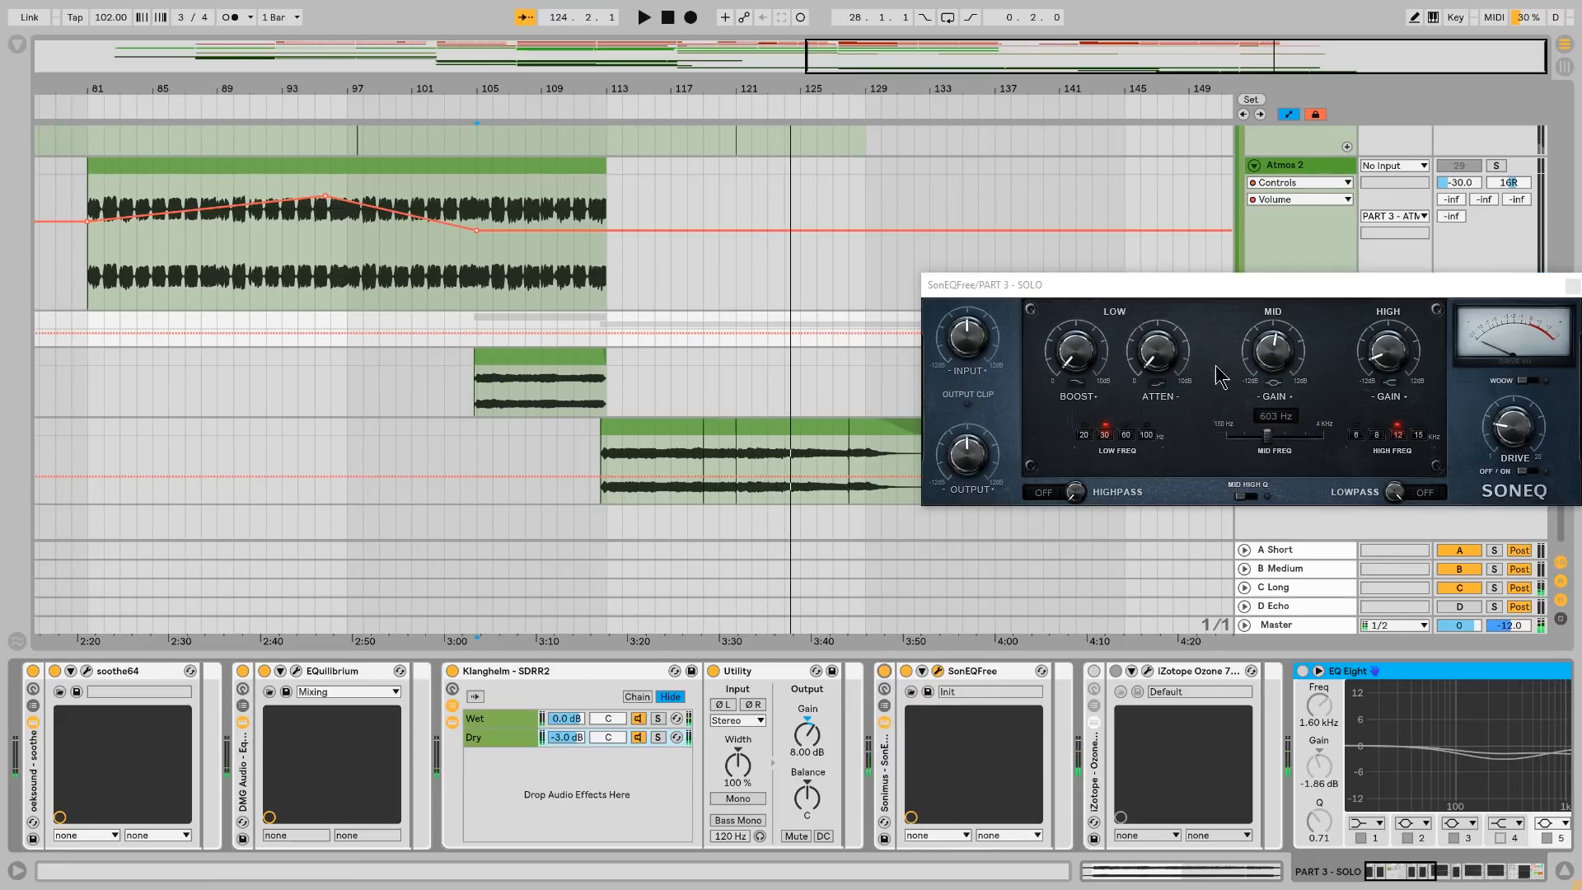
{"action": "left_click_drag", "start_coordinate": [1251, 298], "coordinate": [898, 215]}
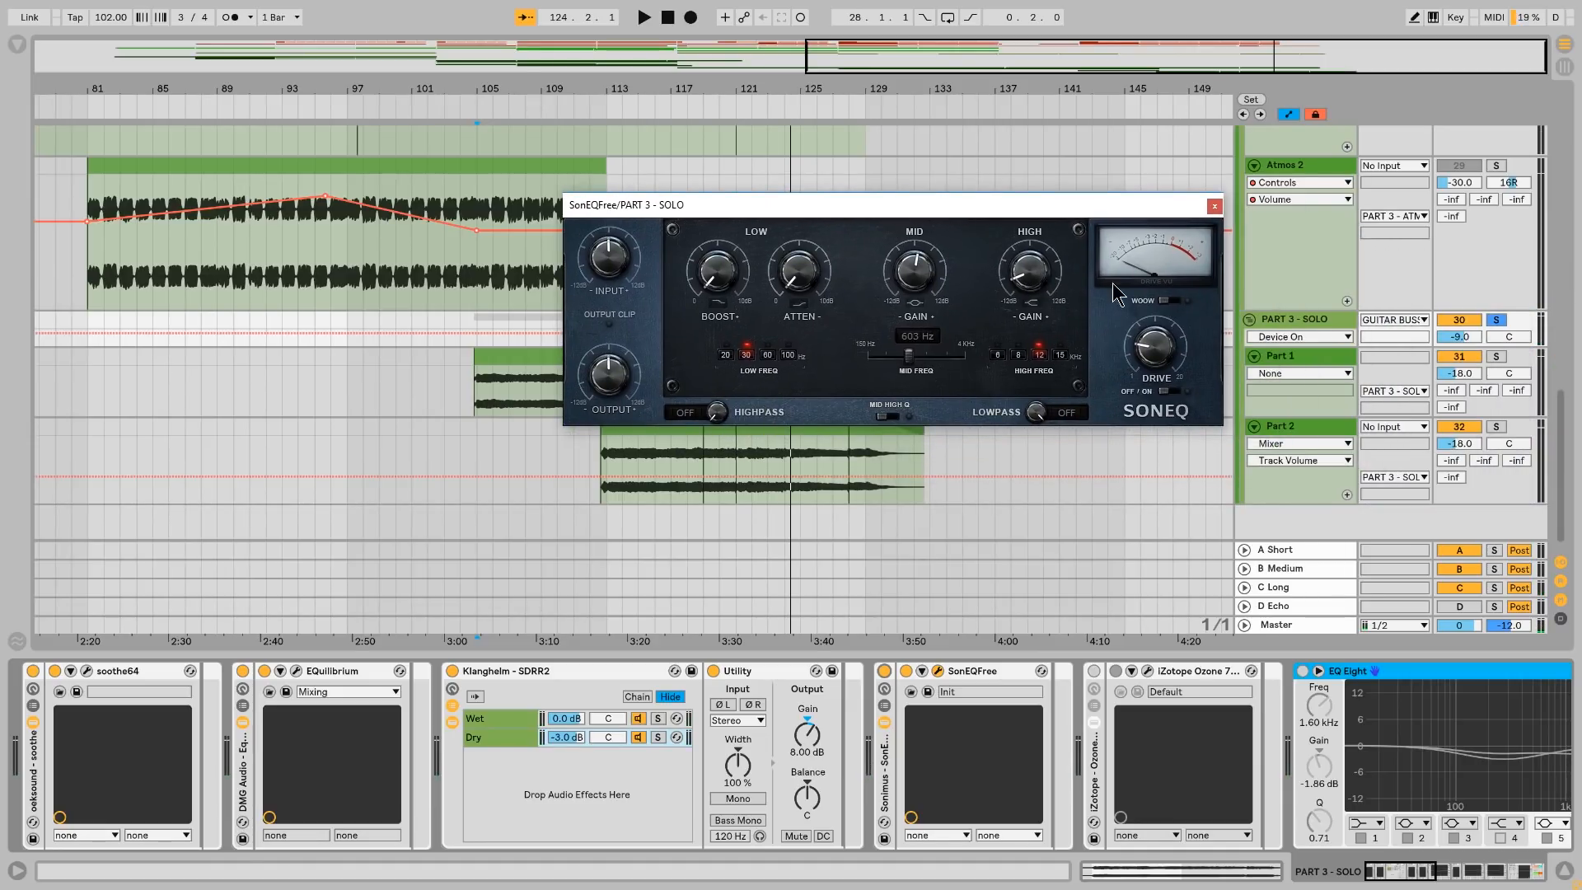
{"action": "left_click", "coordinate": [1215, 207]}
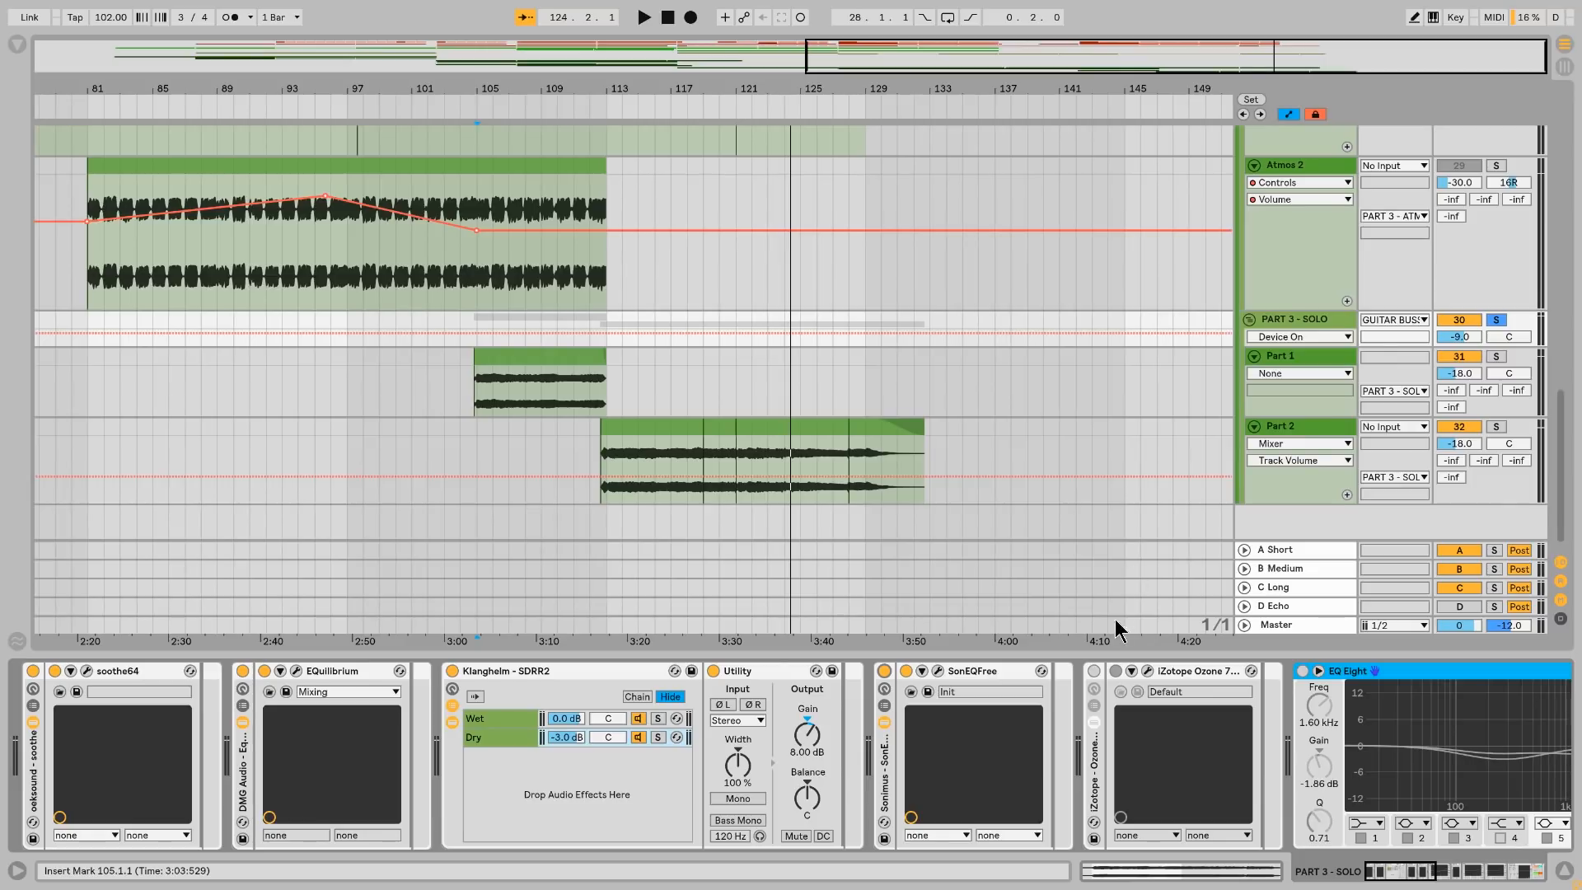
Step: Re-enable the Ozone 7 Imager on the PART 3 - SOLO group and inspect its stereo width bands in the plug-in window
{"action": "left_click", "coordinate": [1094, 670]}
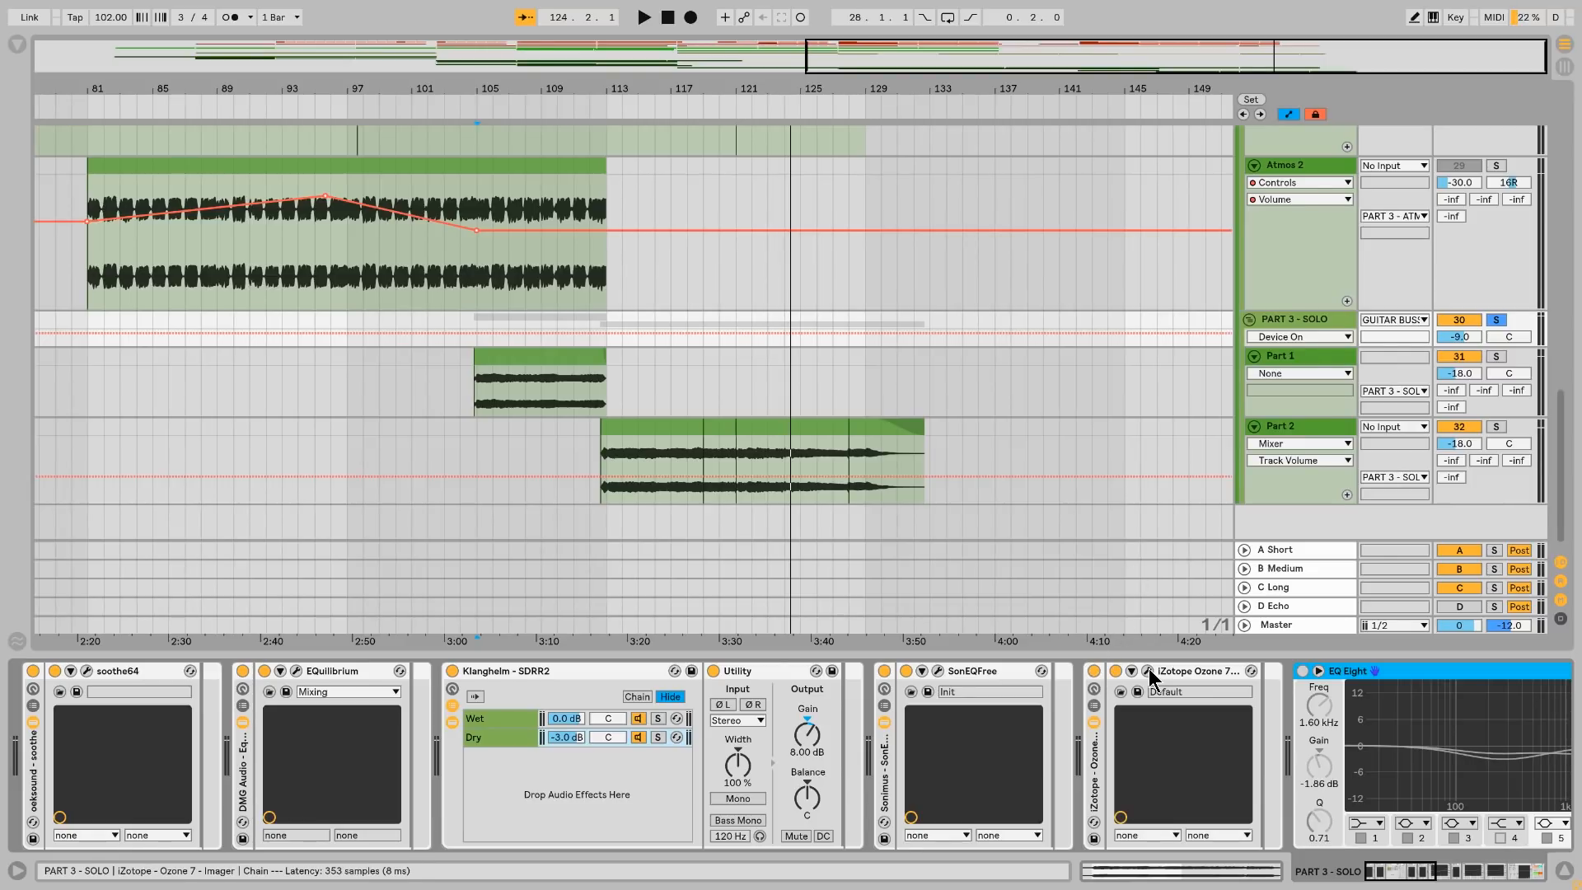
{"action": "left_click", "coordinate": [1147, 671]}
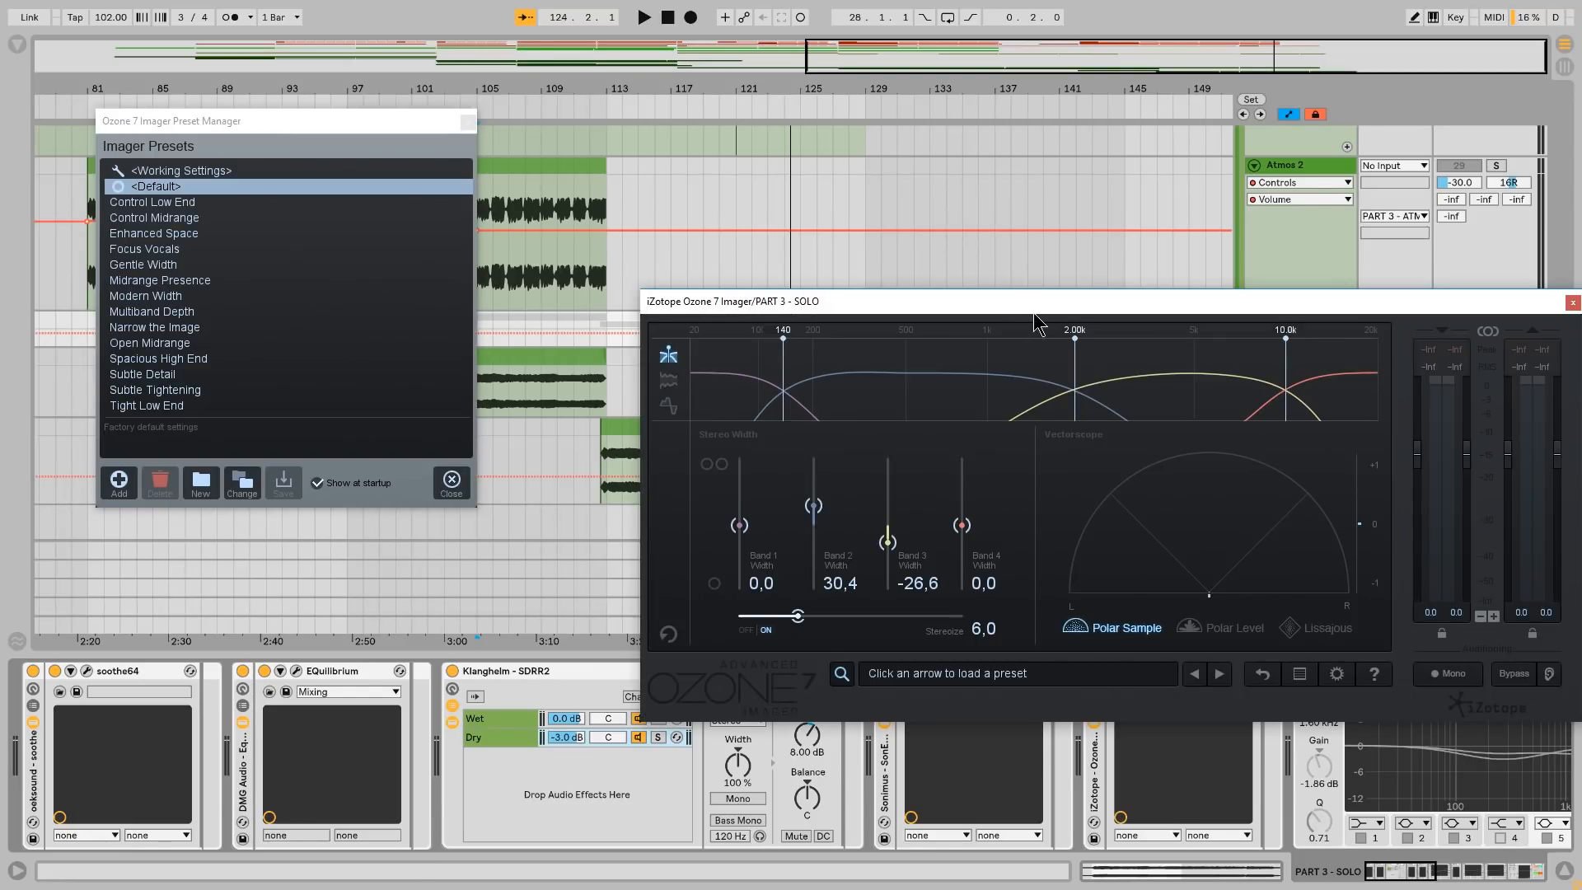
{"action": "left_click_drag", "start_coordinate": [1034, 314], "coordinate": [821, 329]}
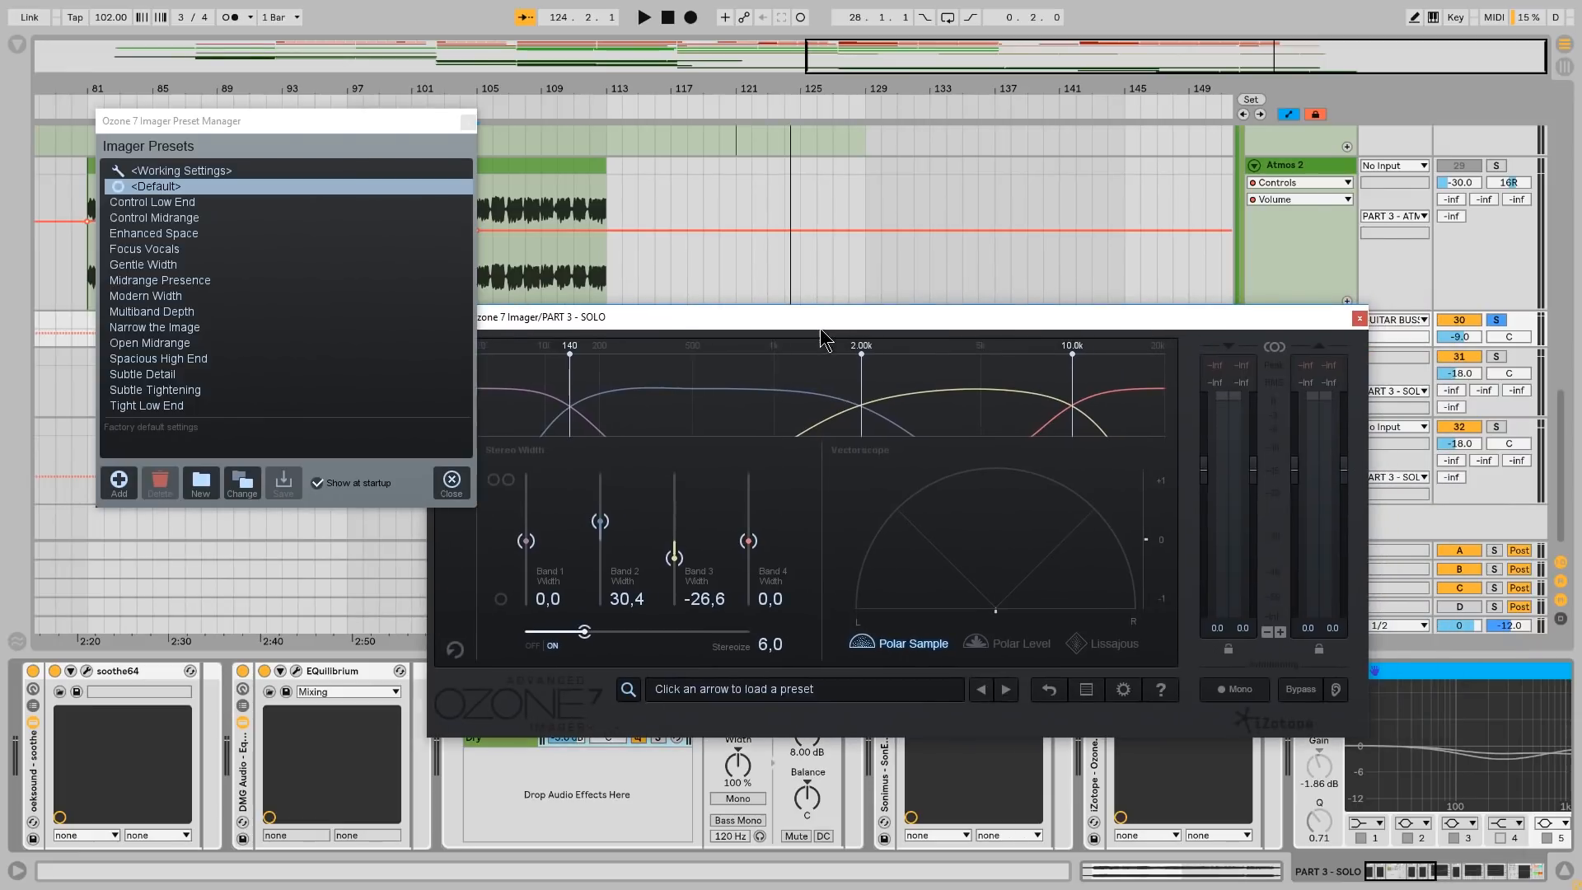
{"action": "left_click", "coordinate": [467, 123]}
{"action": "left_click", "coordinate": [1360, 318]}
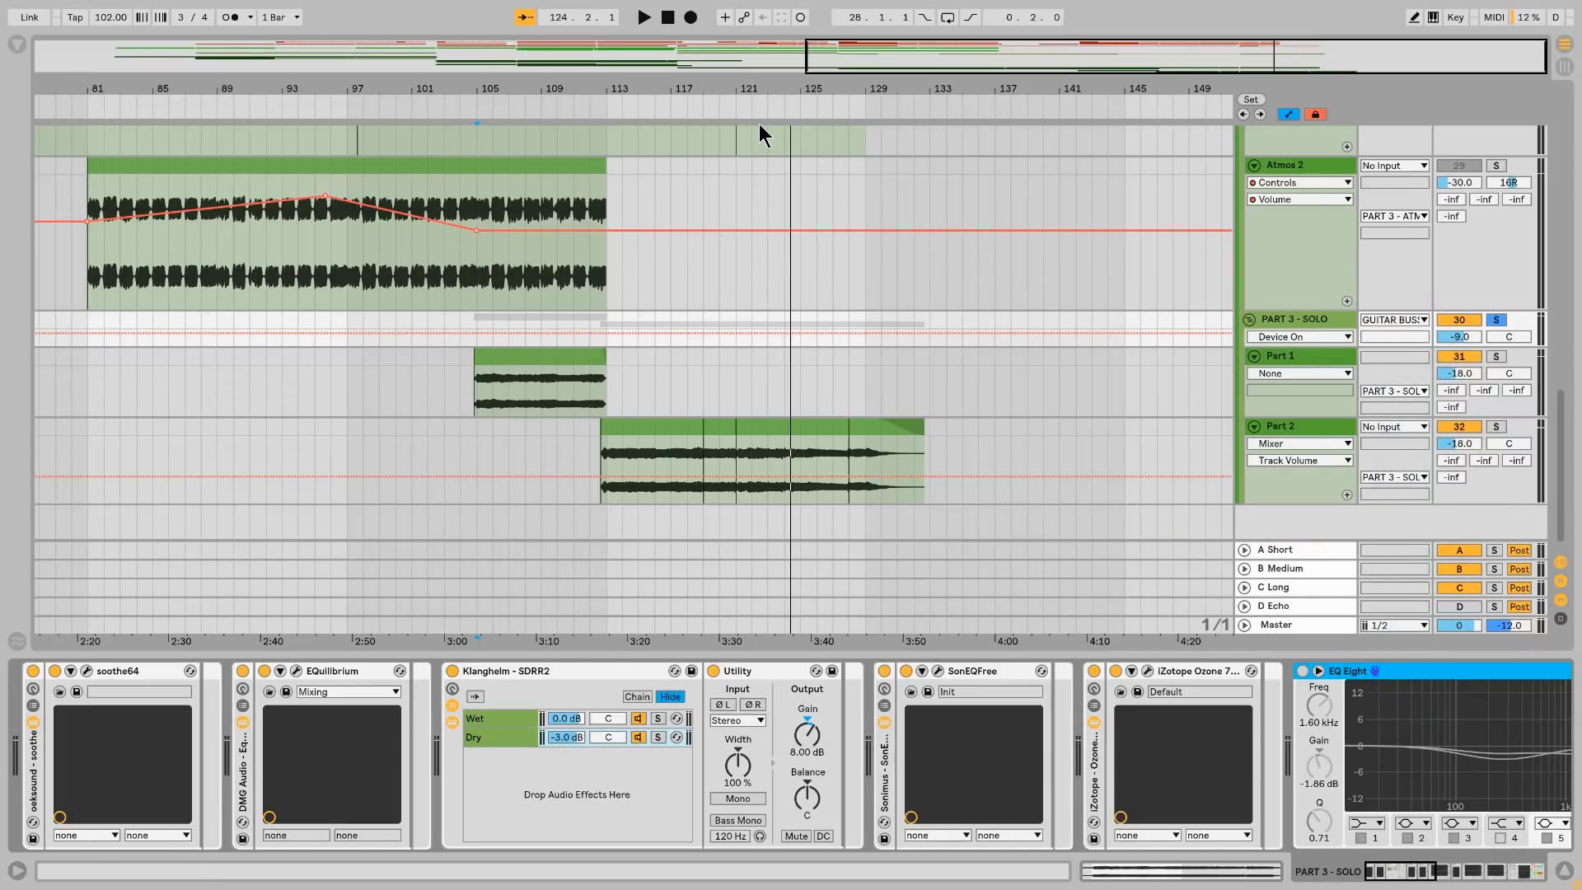
Step: Play the solo from about bar 121 and compare it with the Ozone 7 Imager bypassed and enabled
{"action": "left_click", "coordinate": [749, 117]}
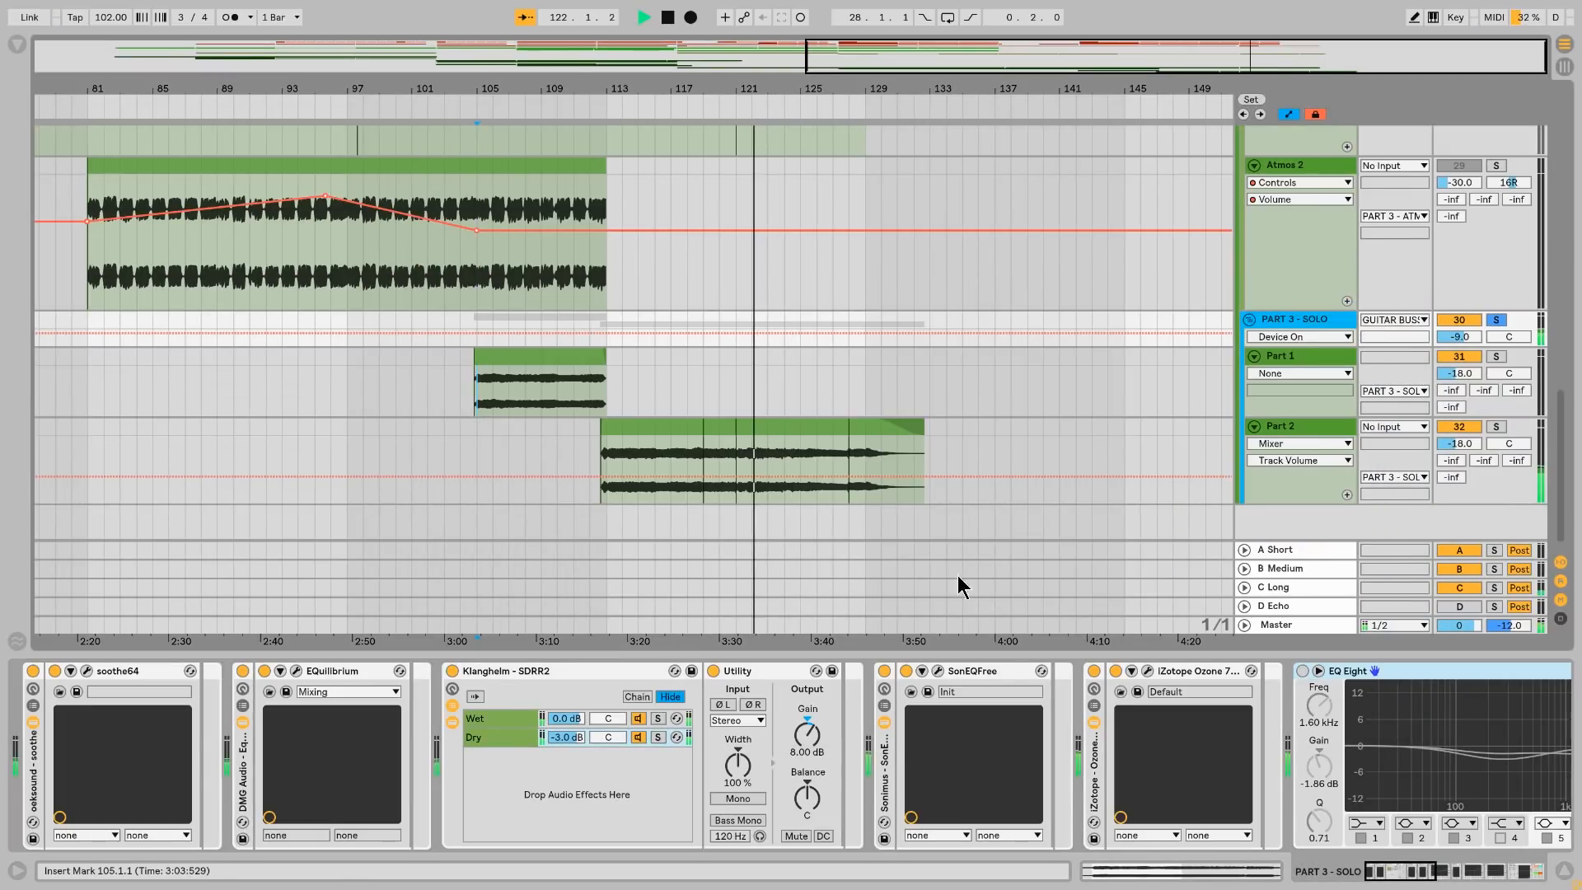
{"action": "left_click", "coordinate": [1093, 672]}
{"action": "left_click", "coordinate": [1094, 674]}
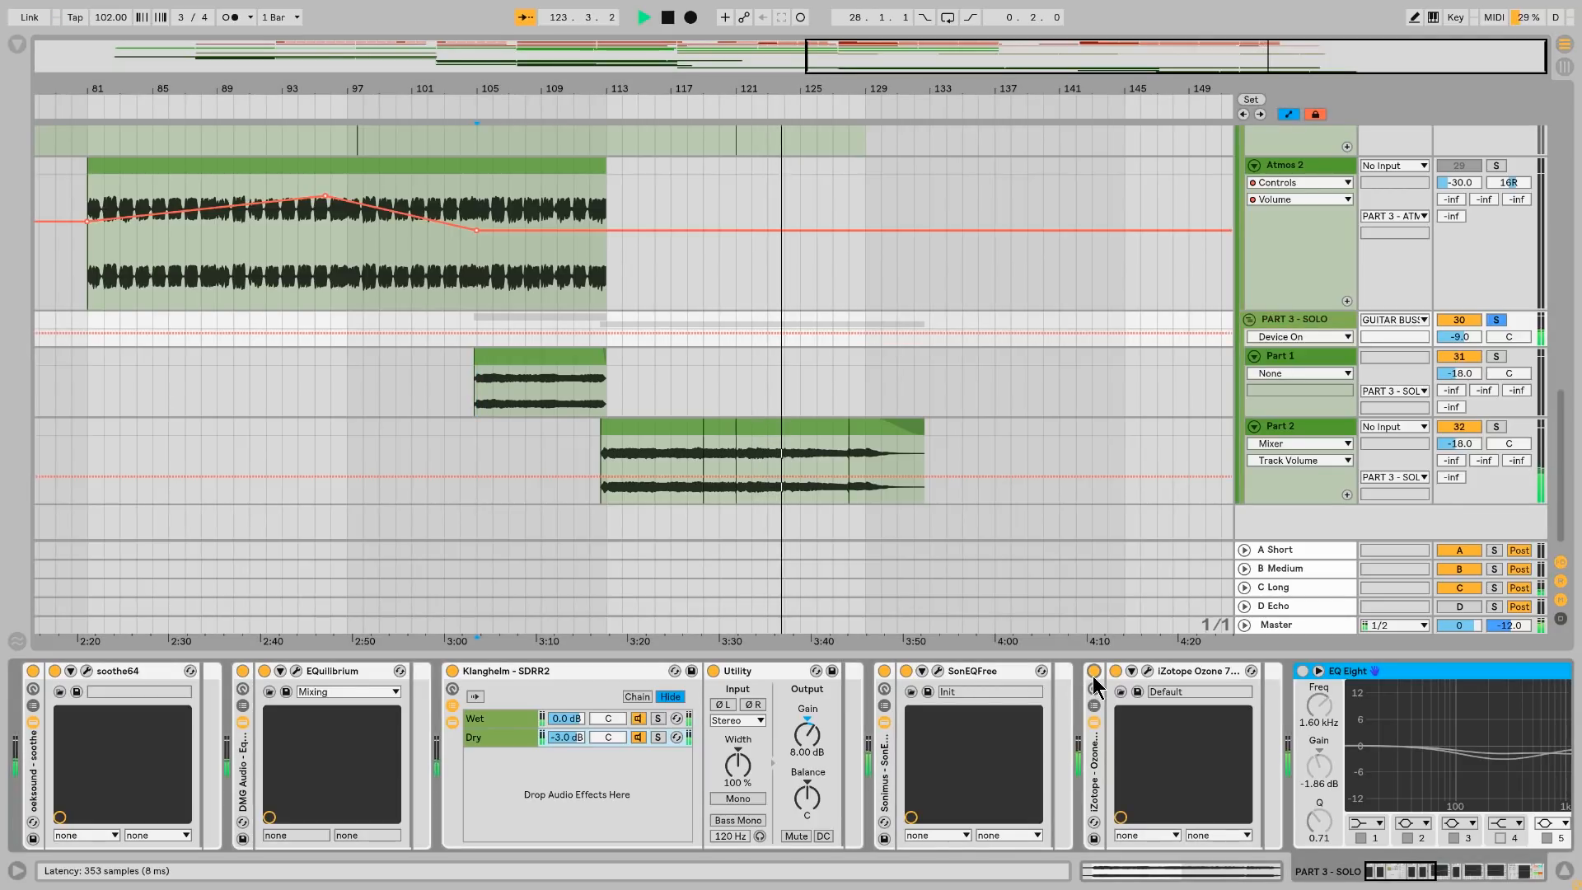
Step: Re-enable the M/S EQ Eight, the soothe64 after it and the following stereo EQ Eight on the PART 3 - SOLO group
{"action": "scroll", "coordinate": [1455, 853], "scroll_direction": "right", "scroll_amount": 10}
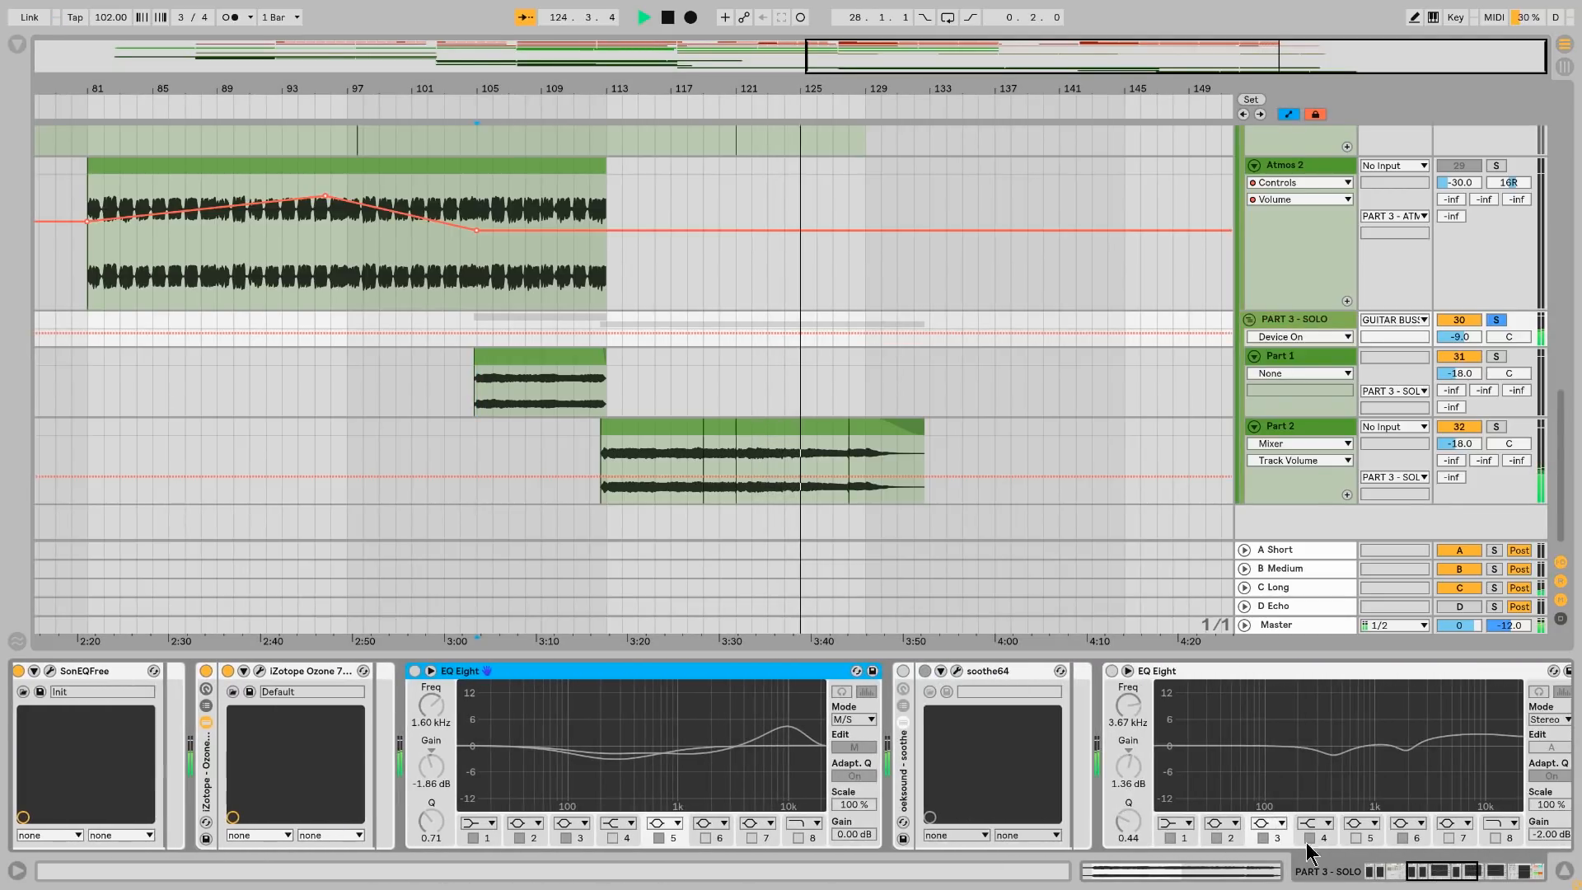
{"action": "left_click", "coordinate": [415, 670]}
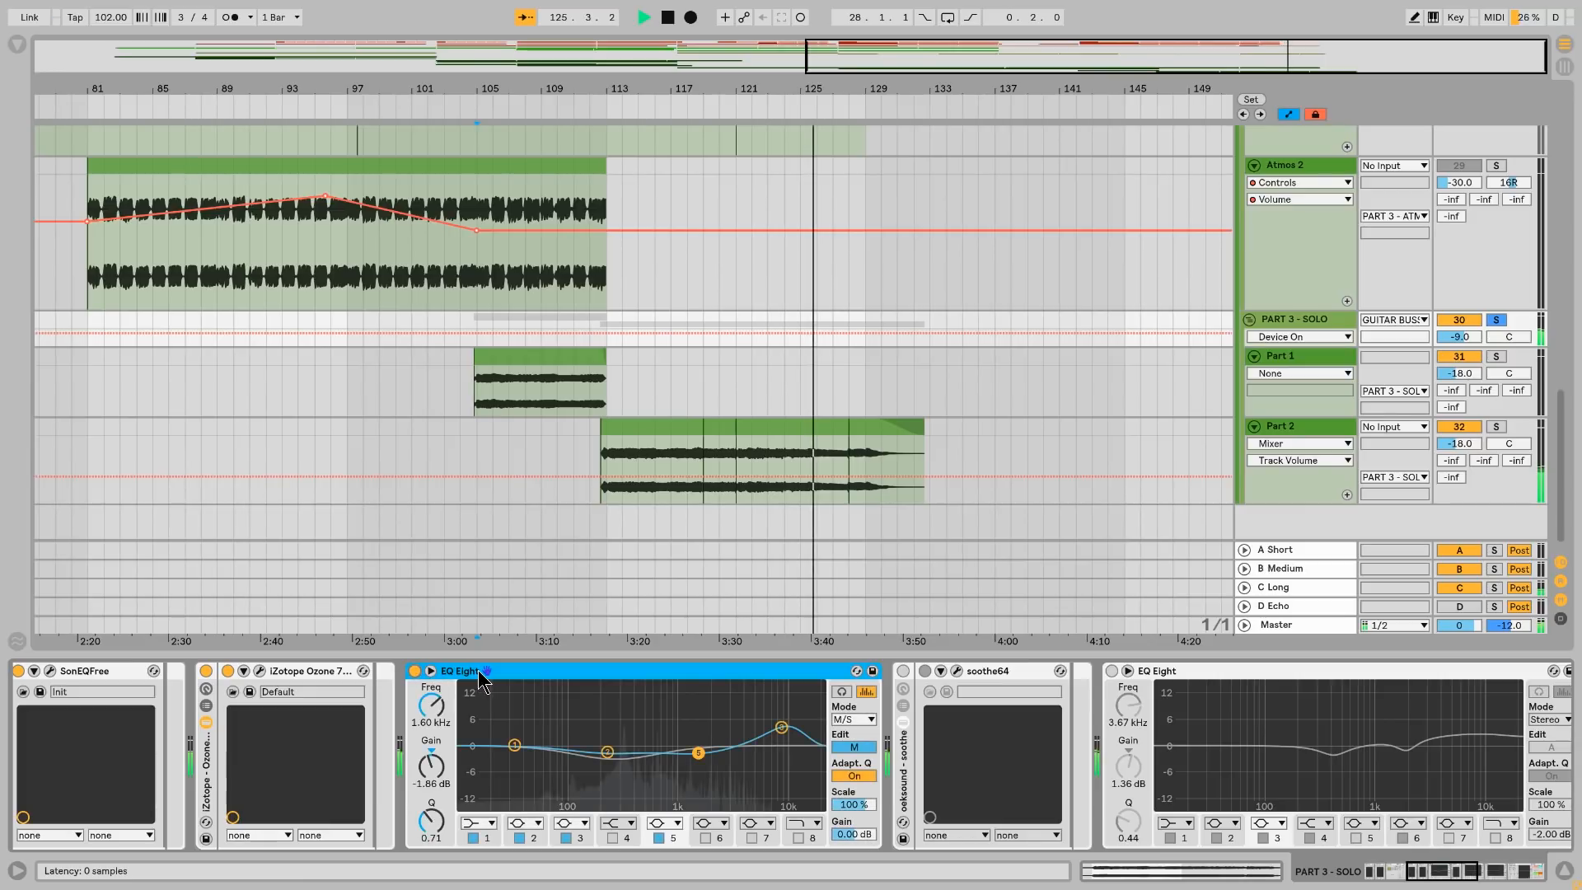
{"action": "left_click", "coordinate": [903, 670]}
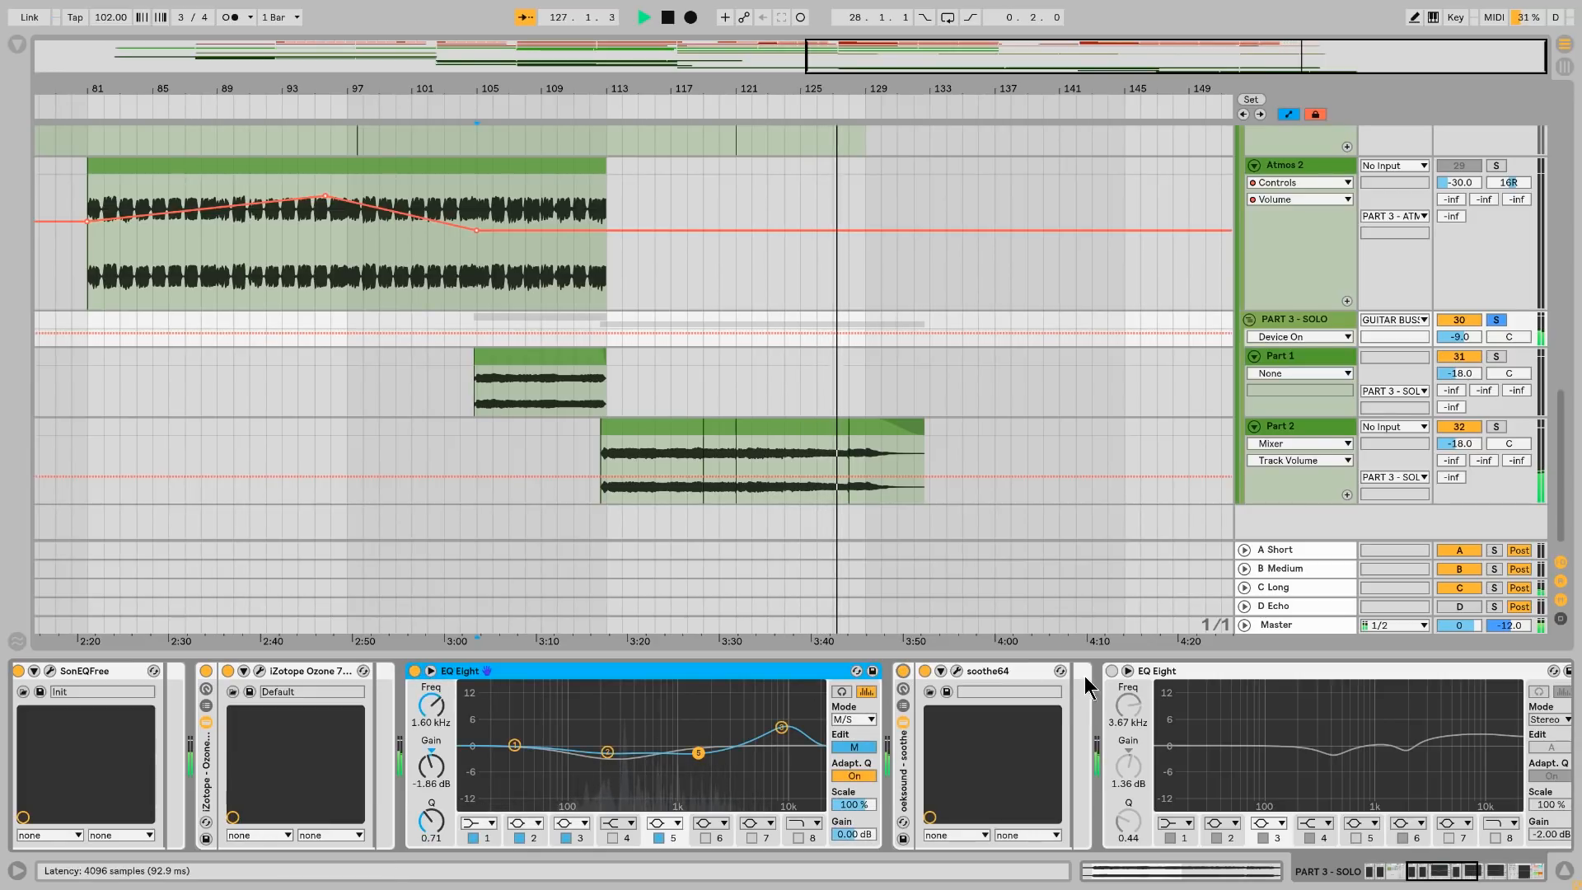
{"action": "left_click", "coordinate": [1112, 671]}
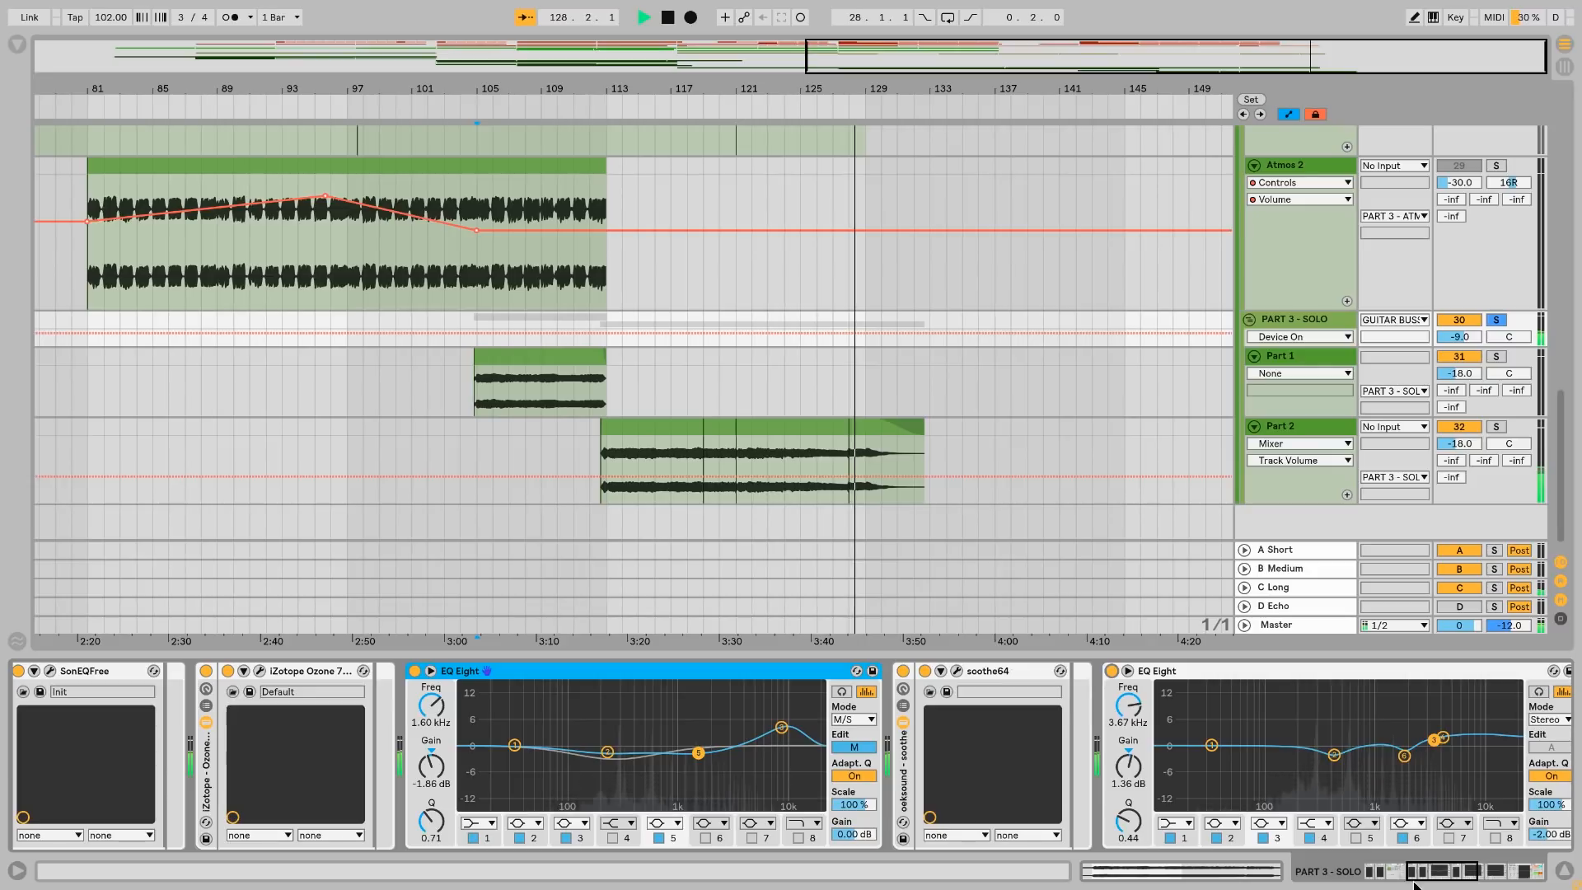
Step: Re-enable the last EQ Eight and the Channel Strip rack with the Sidechain Compressor on the PART 3 - SOLO group
{"action": "scroll", "coordinate": [1342, 812], "scroll_direction": "right", "scroll_amount": 8}
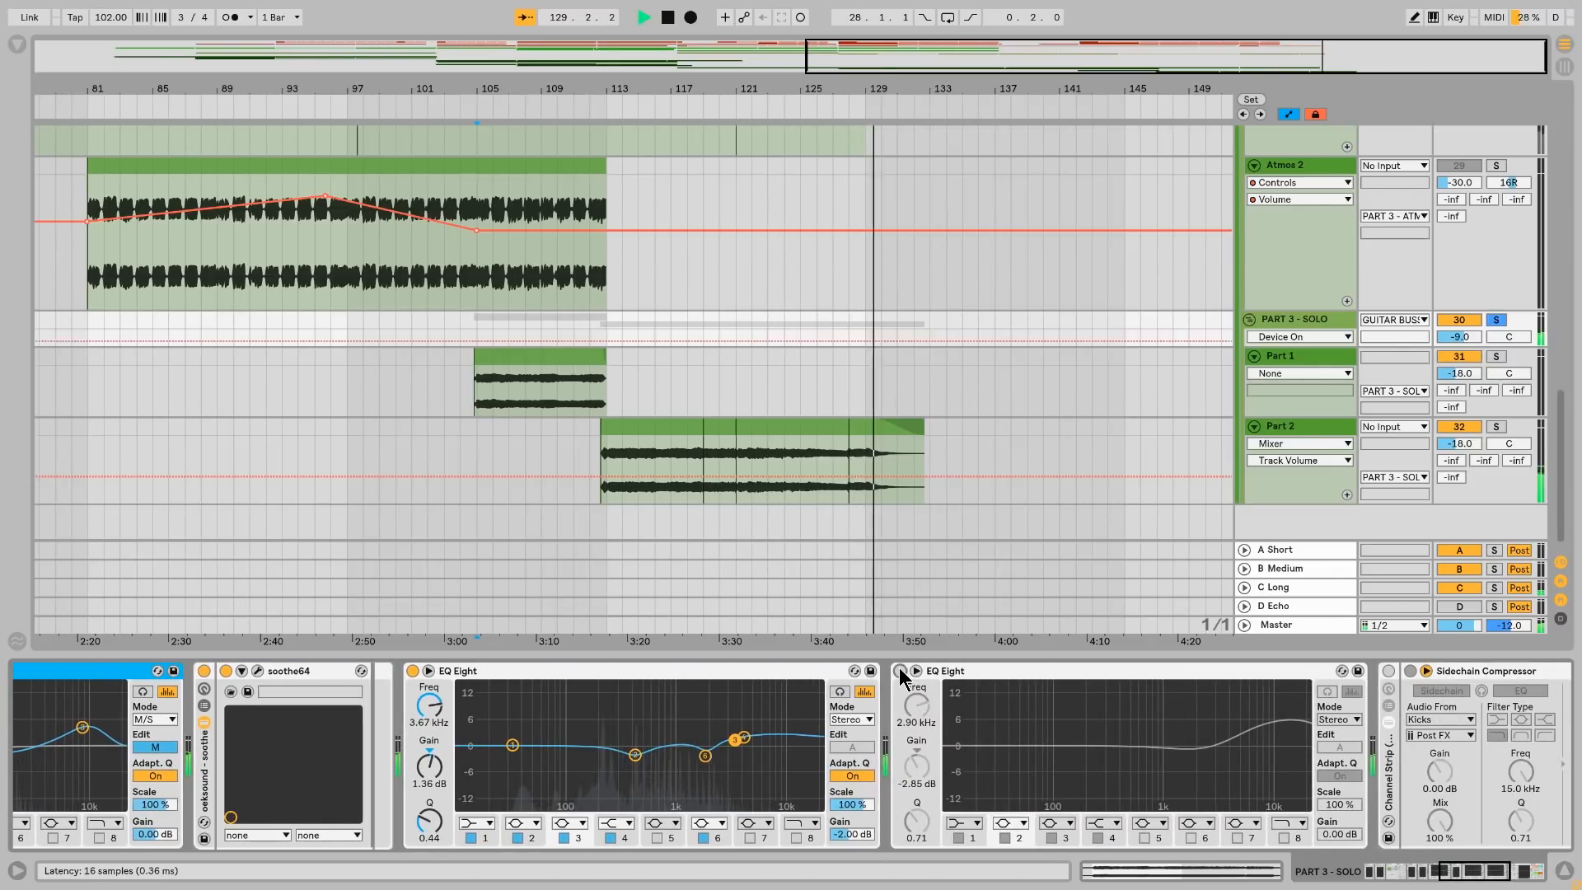
{"action": "left_click", "coordinate": [901, 671]}
{"action": "left_click_drag", "start_coordinate": [1467, 875], "coordinate": [1488, 876]}
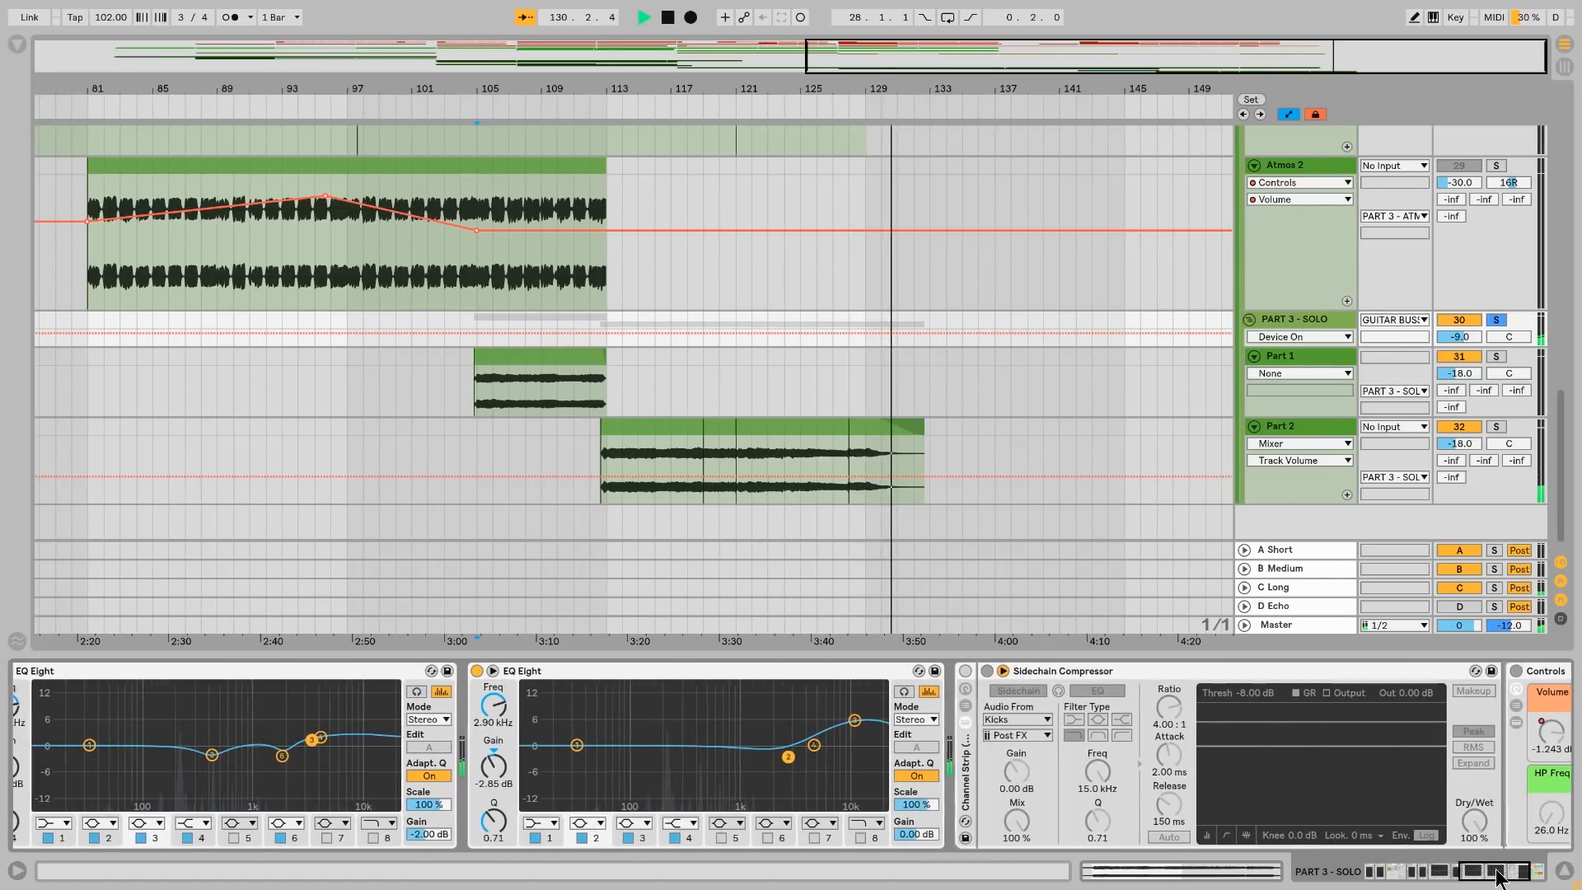
{"action": "left_click", "coordinate": [906, 671]}
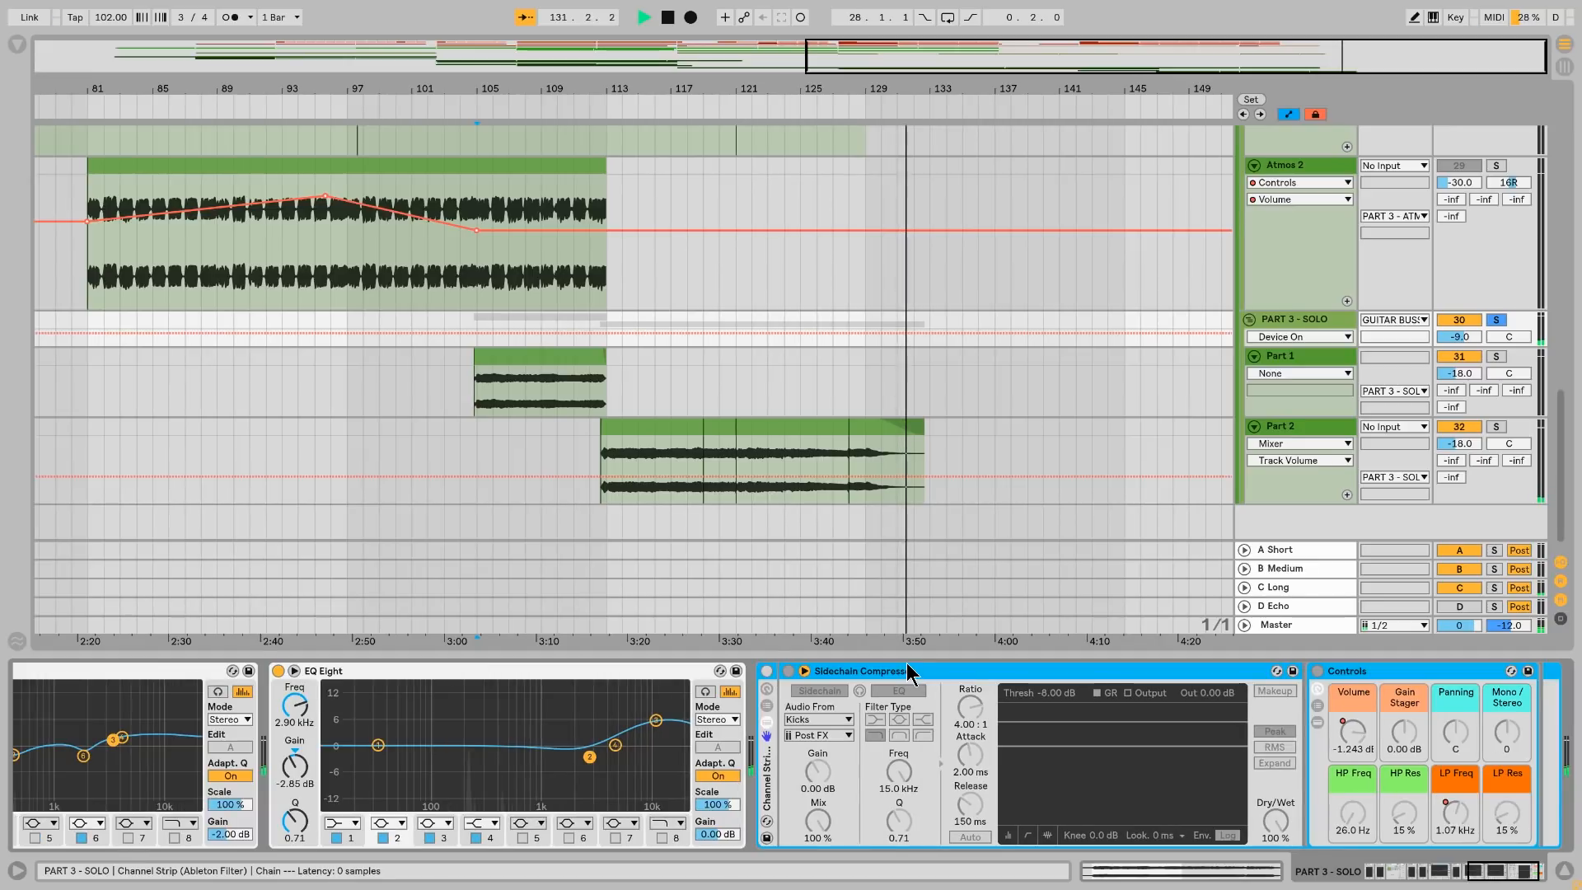
{"action": "left_click", "coordinate": [767, 670]}
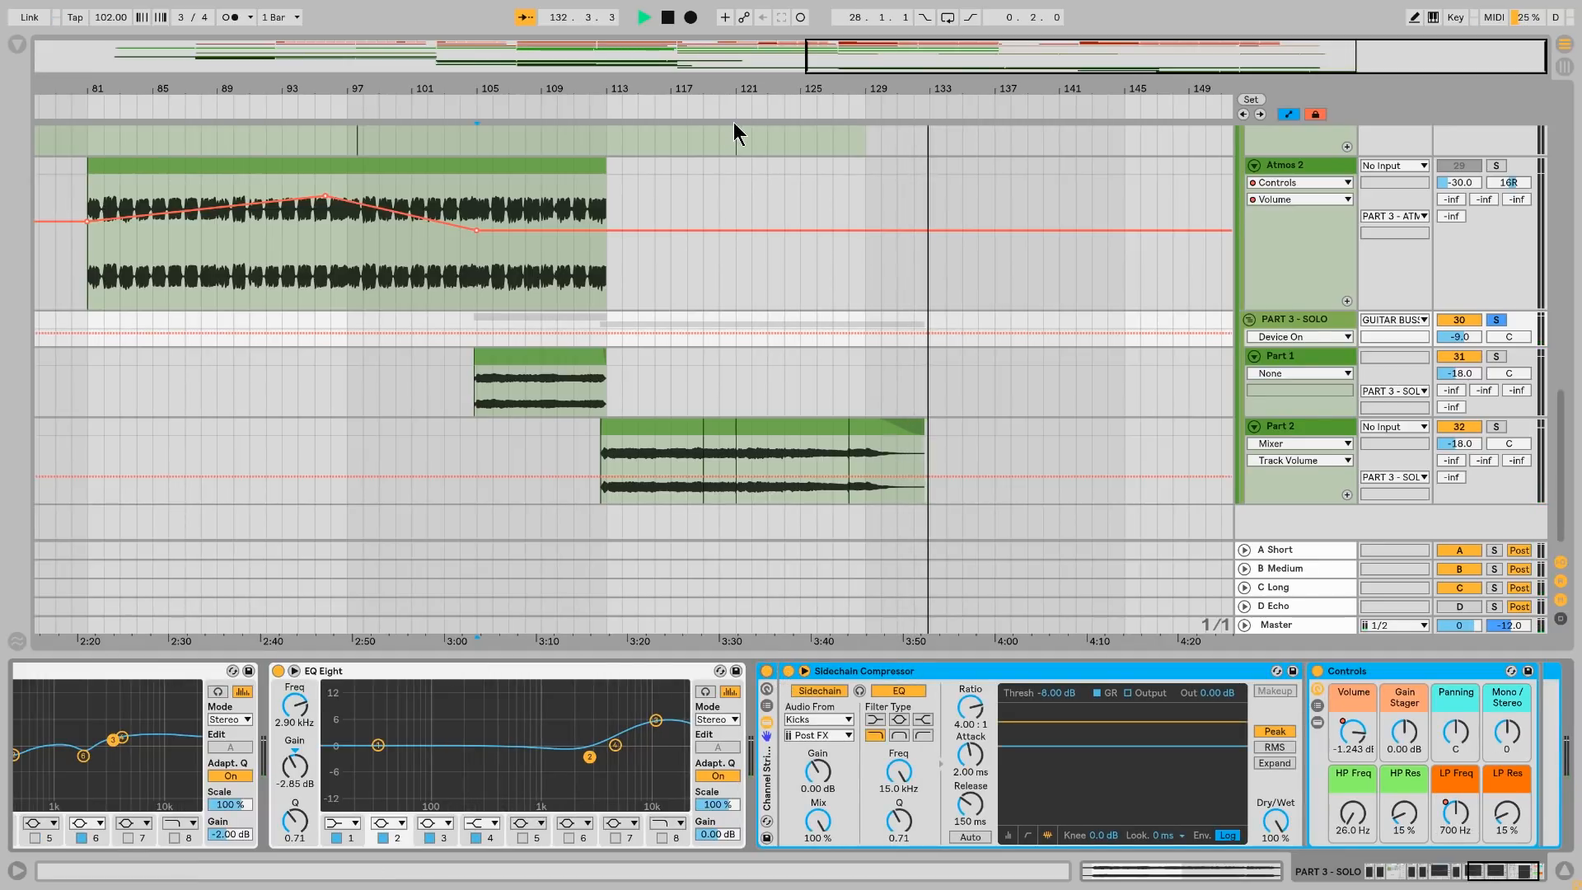
Step: Play the solo from about bar 117 through its full device chain, and unsolo the PART 3 - SOLO group
{"action": "left_click", "coordinate": [684, 110]}
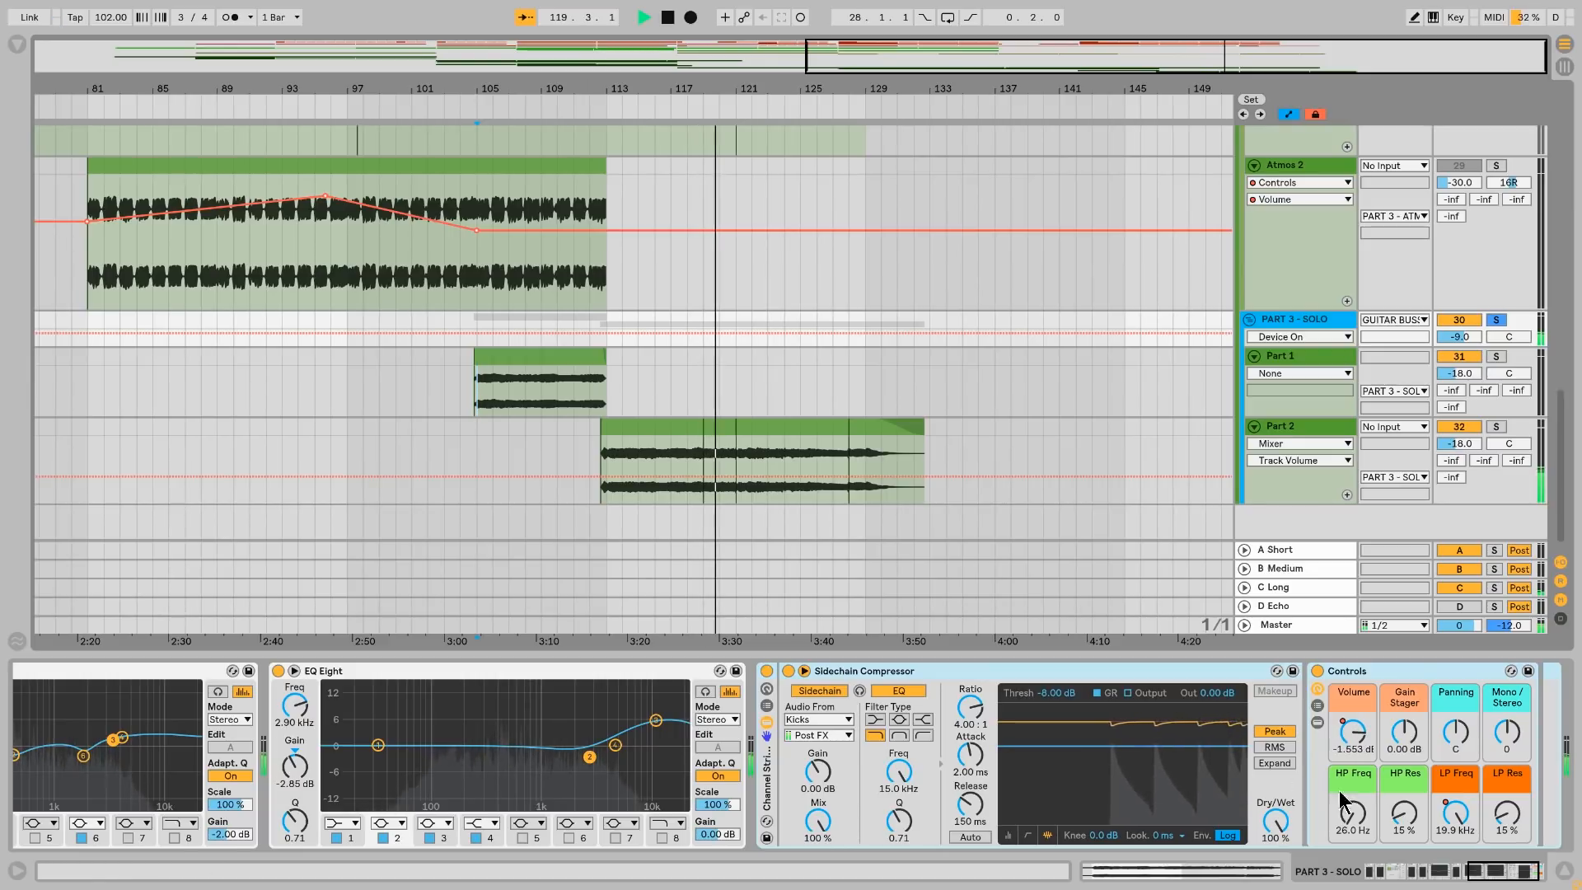
{"action": "left_click", "coordinate": [1496, 320]}
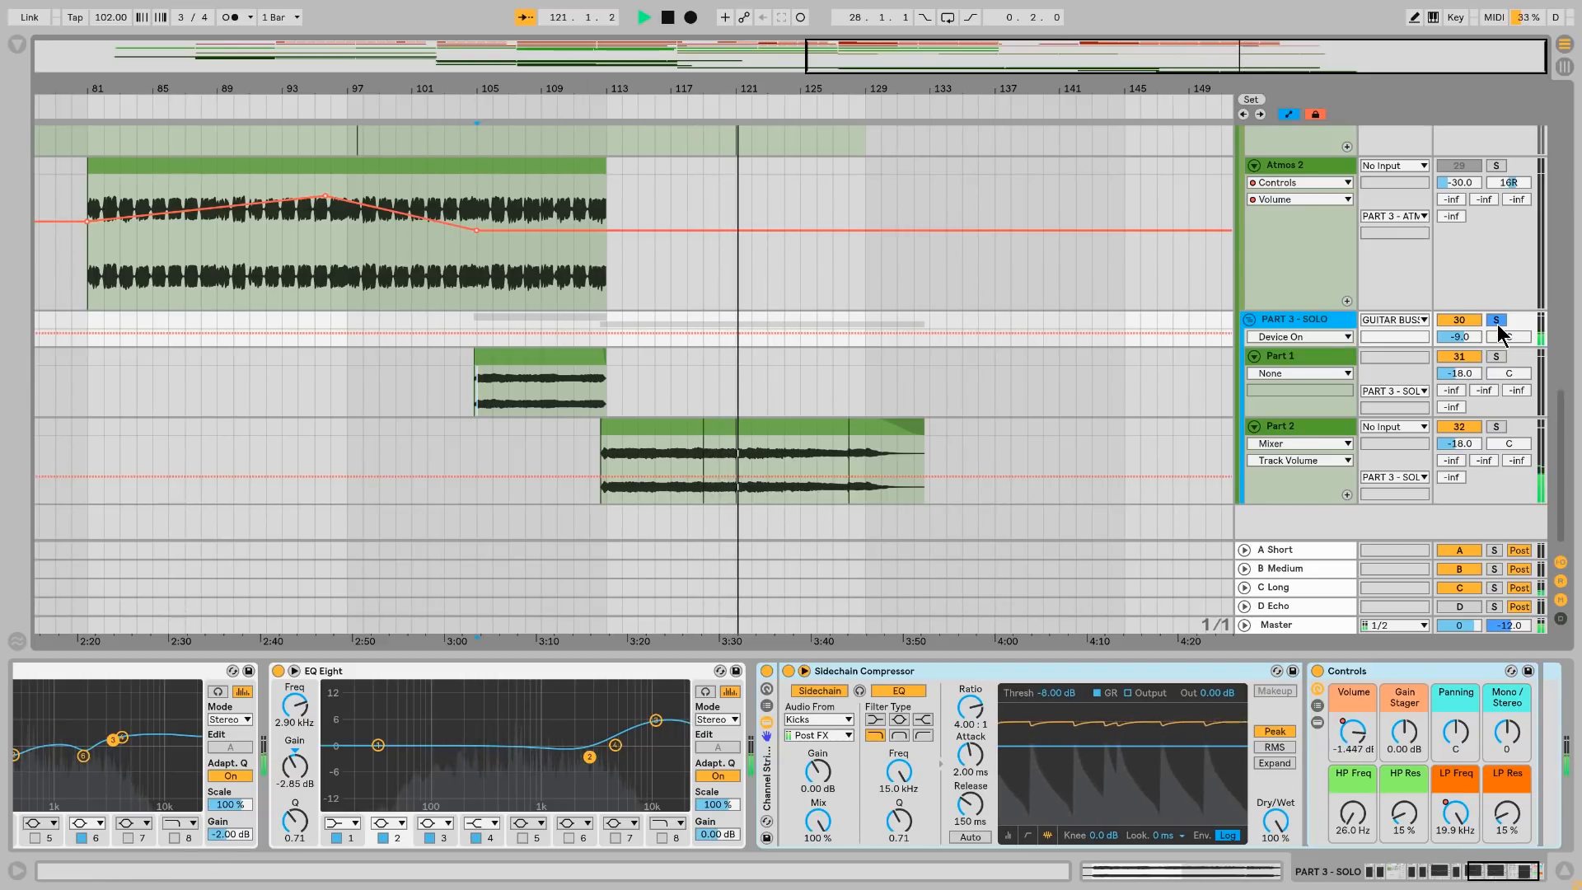
Step: Collapse the solo's Part 2 and Part 1 tracks, the Atmos 2 and Atmos 1 tracks, and the Interval 1 track
{"action": "left_click", "coordinate": [1254, 426]}
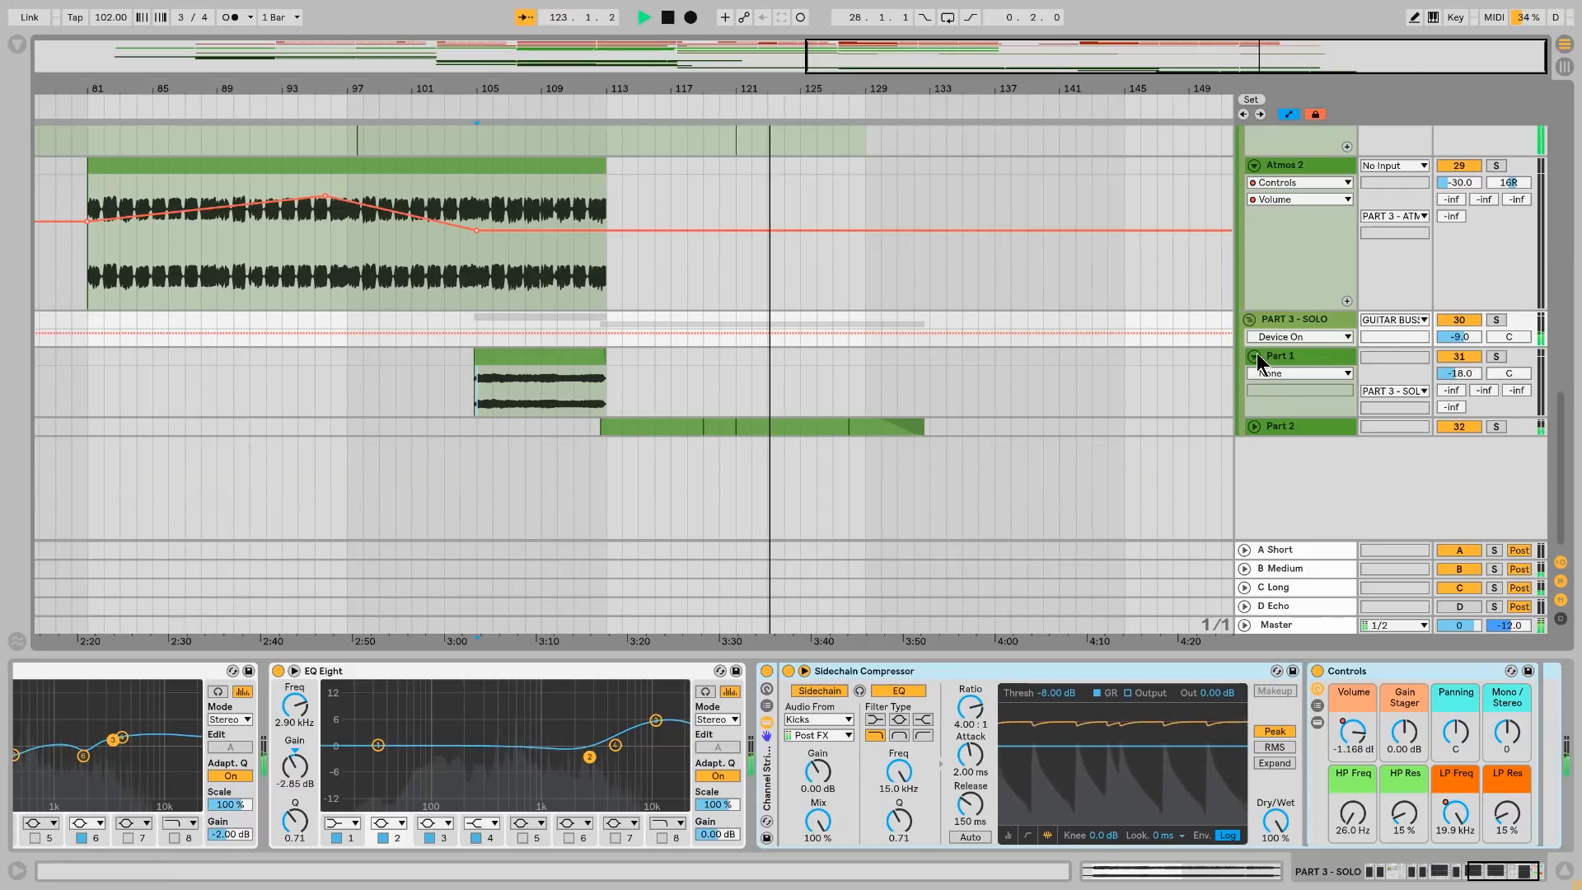
{"action": "left_click", "coordinate": [1254, 356]}
{"action": "left_click", "coordinate": [1254, 165]}
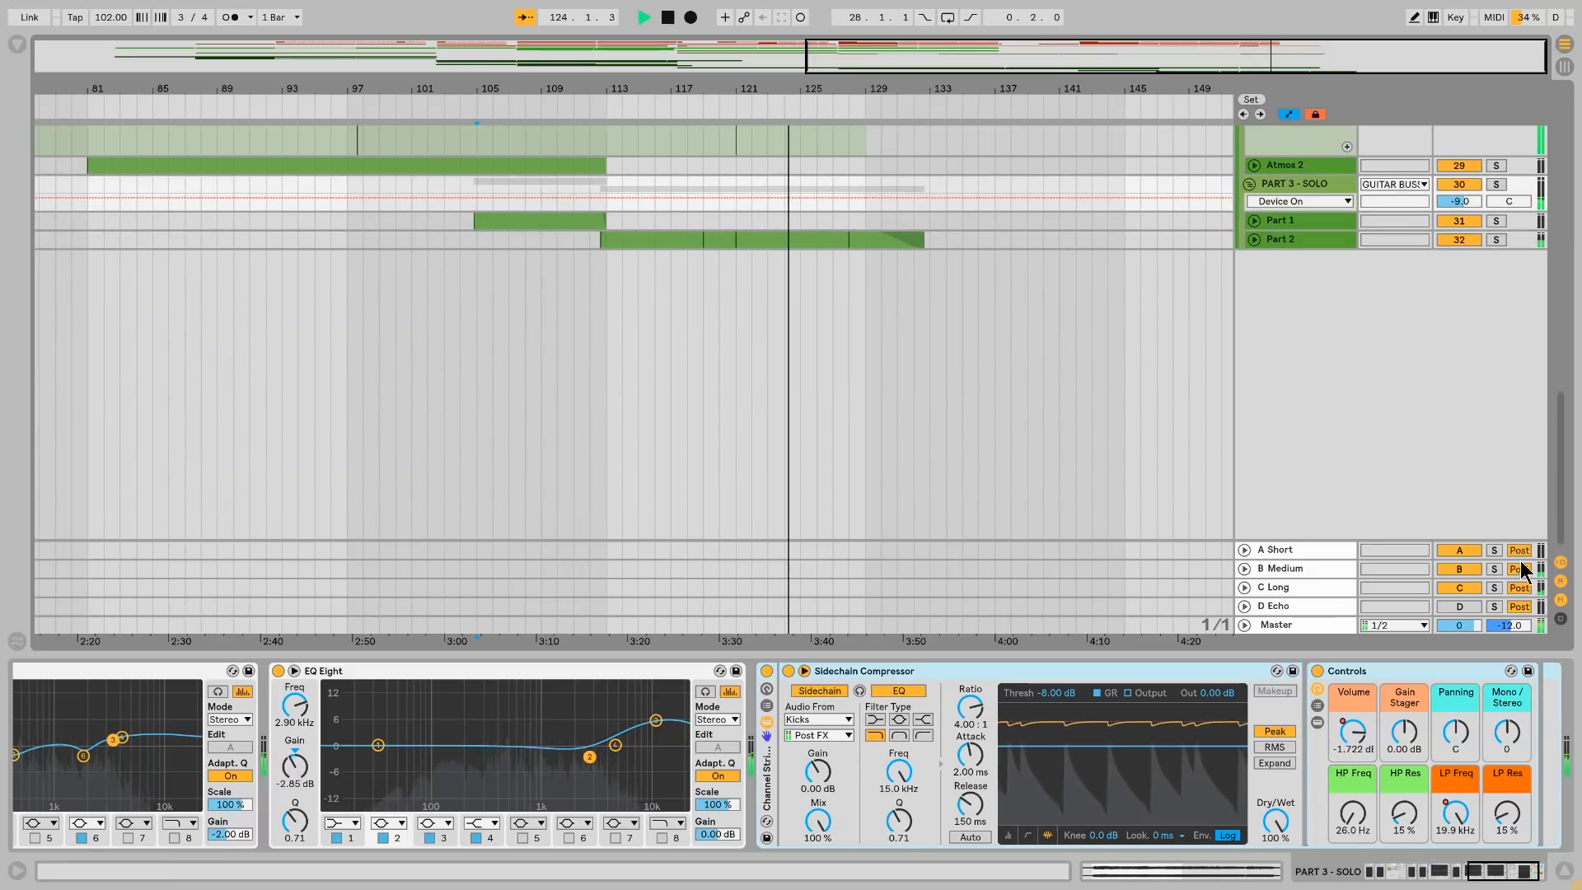
{"action": "left_click_drag", "start_coordinate": [1560, 523], "coordinate": [1559, 449]}
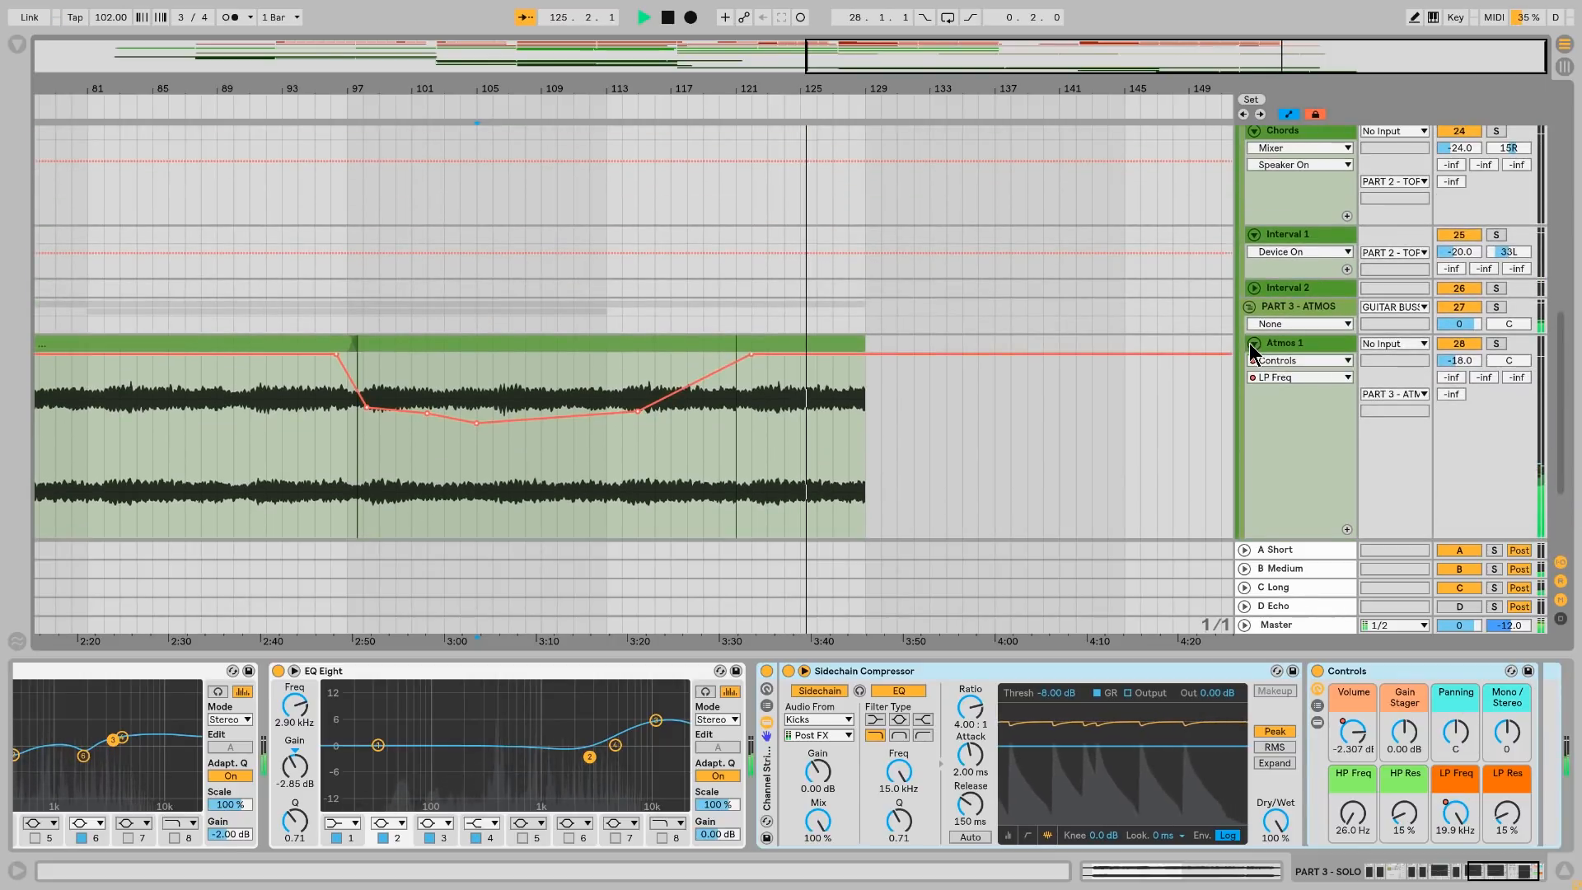
{"action": "left_click", "coordinate": [1254, 343]}
{"action": "left_click", "coordinate": [1255, 235]}
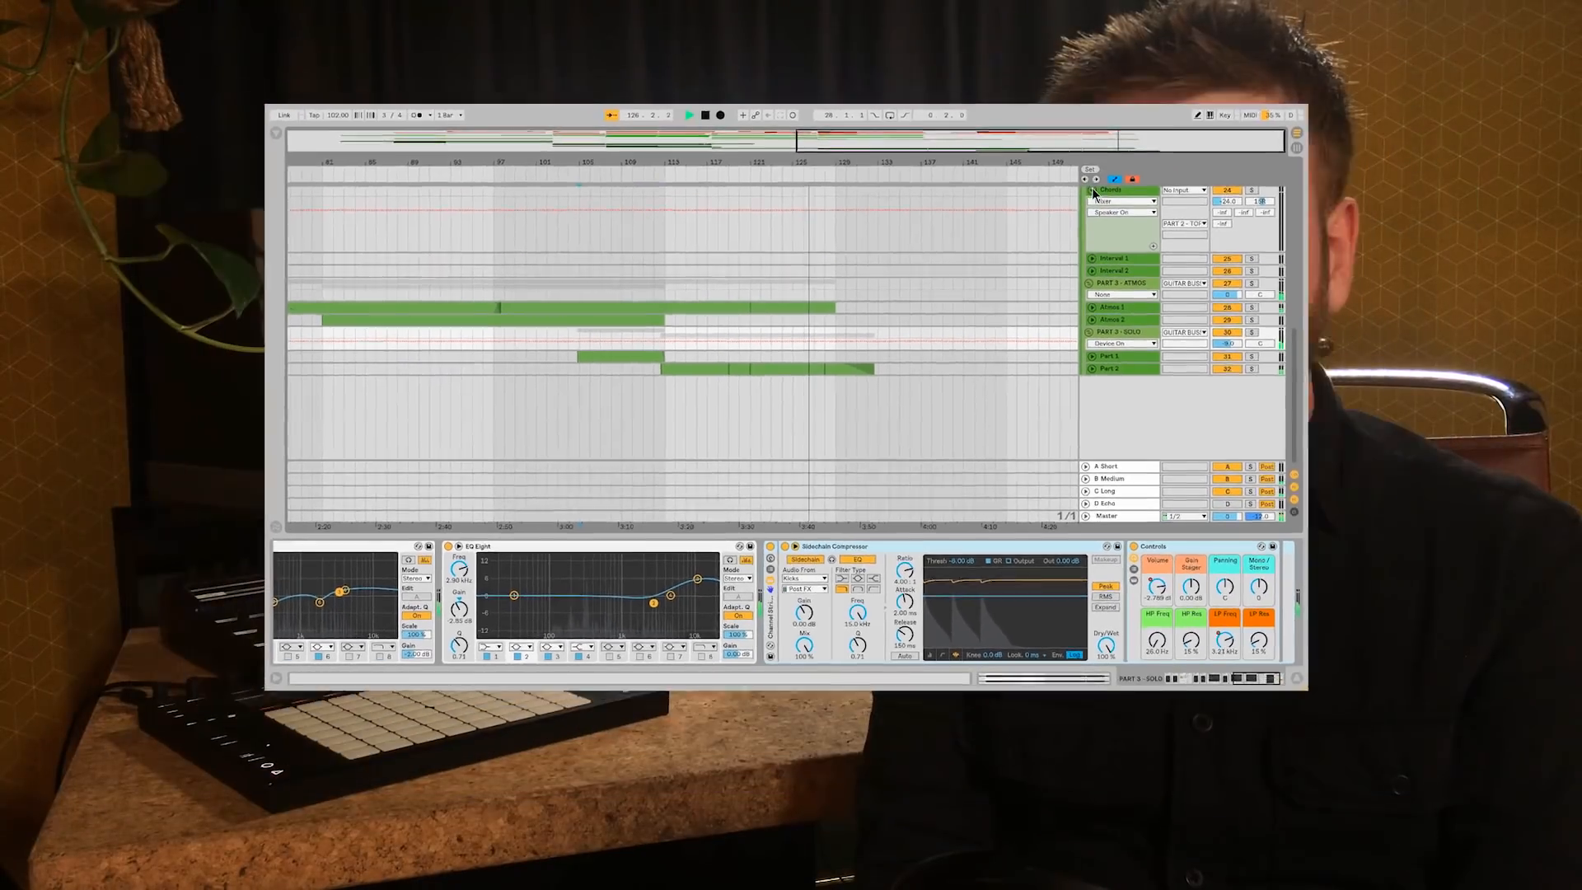